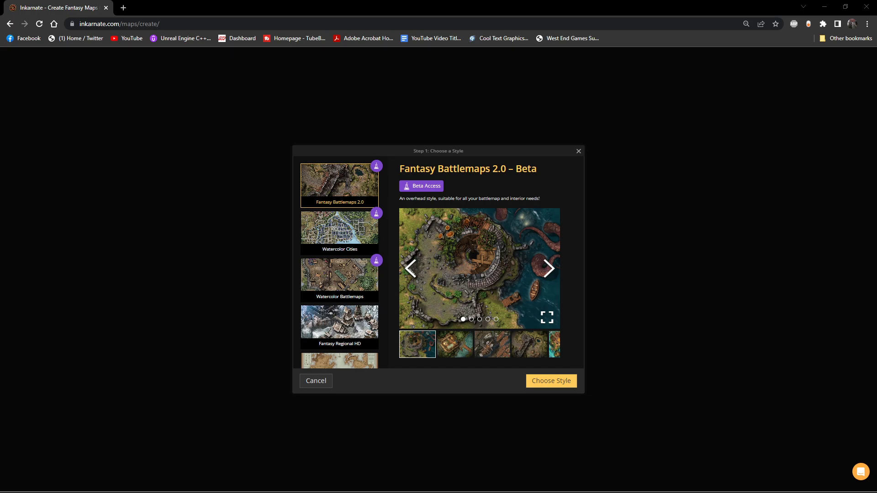
Step: Select the Fantasy Regional HD style and browse through its sample images
left_click(341, 324)
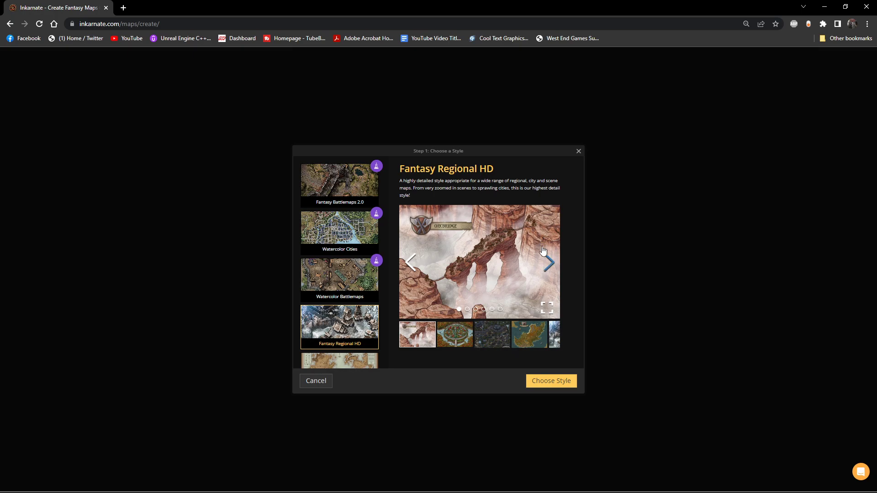
left_click(550, 264)
left_click(549, 265)
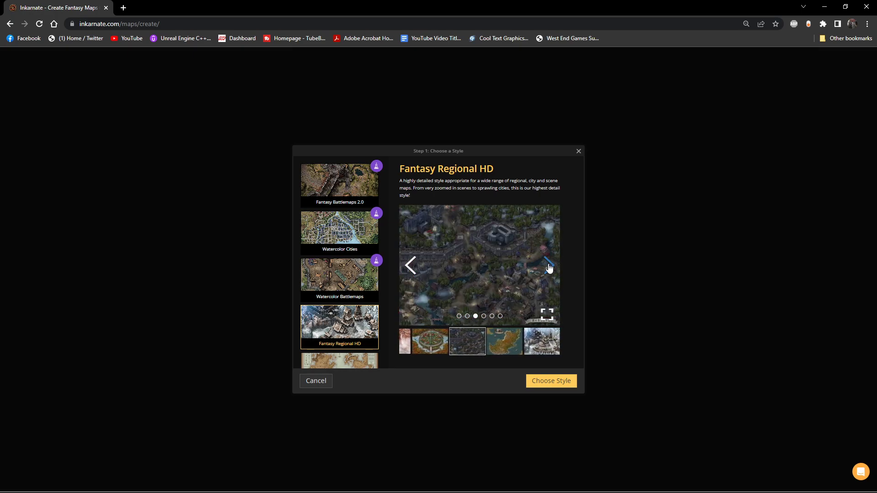
left_click(550, 265)
left_click(549, 264)
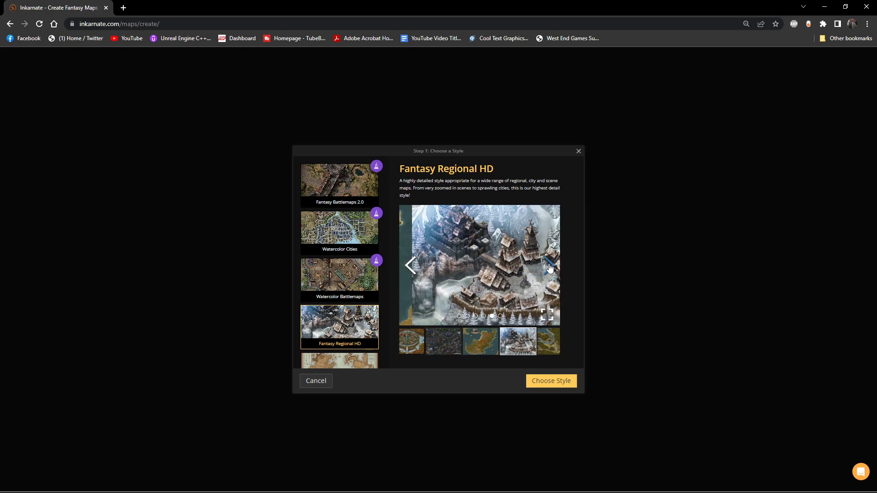
left_click(550, 265)
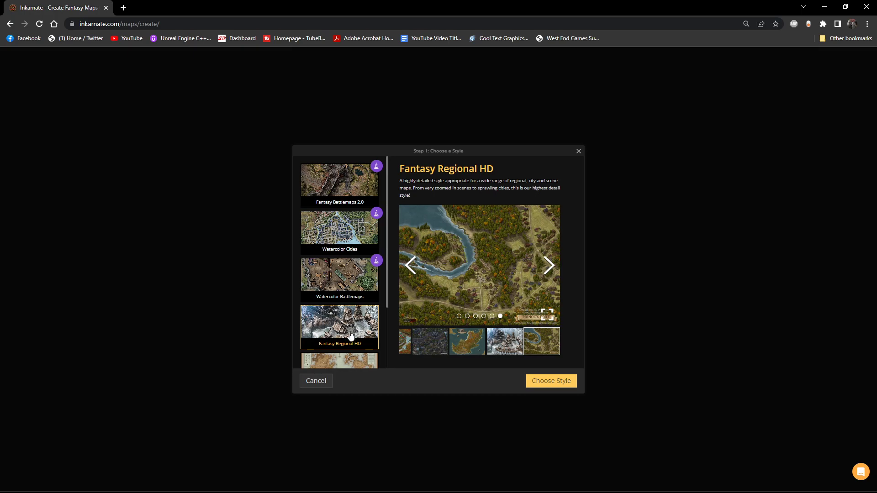
Step: Confirm the Fantasy Regional HD style and create the map with Ultra (4K) editing resolution
left_click(563, 388)
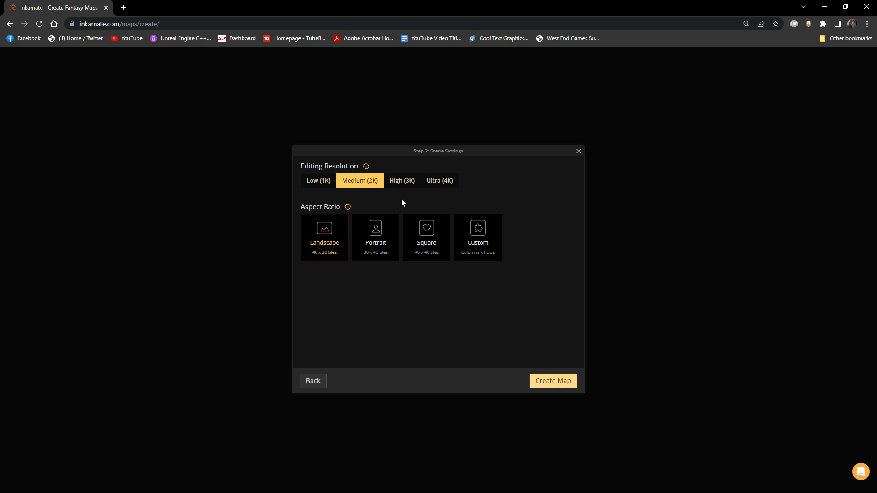
left_click(439, 182)
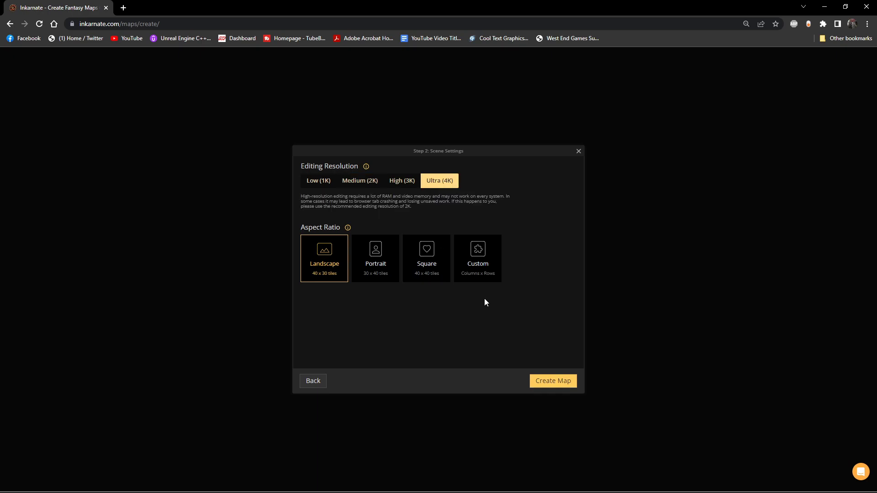
left_click(545, 383)
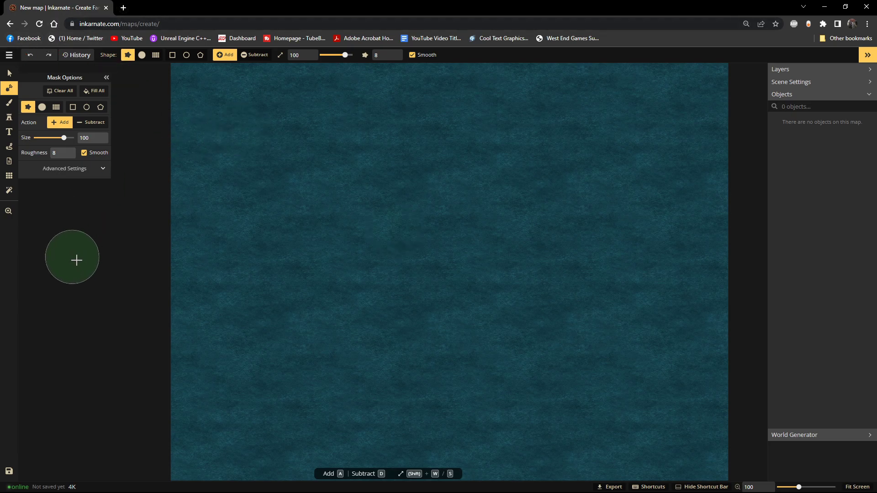
Step: Save the new map under the name Cave Map
left_click(9, 471)
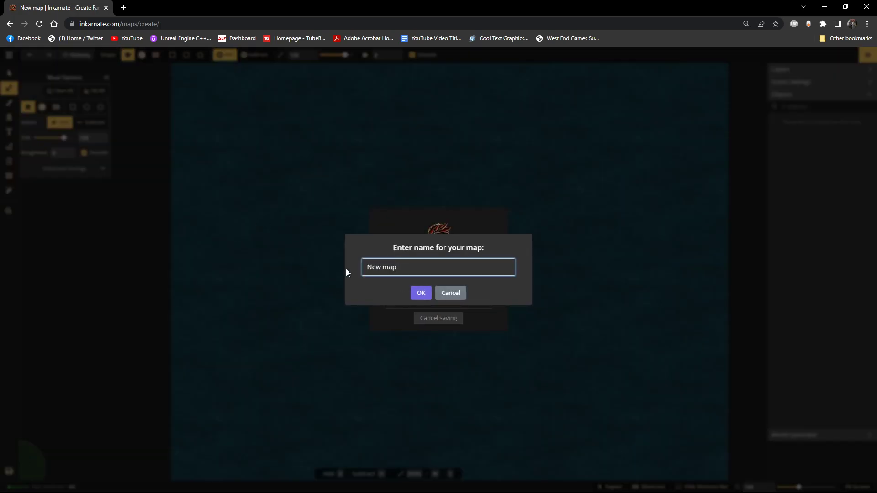
key("BackSpace")
key("BackSpace")
key("BackSpace")
key("BackSpace")
key("BackSpace")
key("BackSpace")
key("BackSpace")
type("Cave Map")
left_click(423, 295)
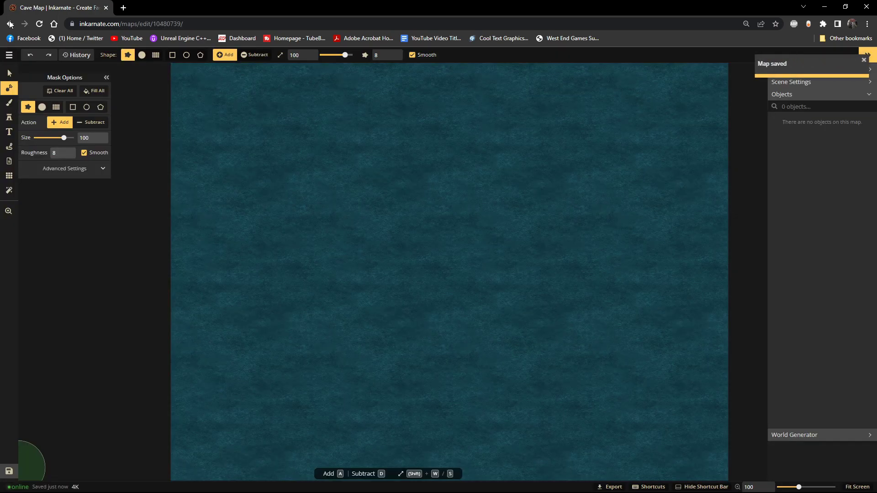
Step: Return to the map overview, look through The Forklan Campaign Maps folder and go back to the list of maps
left_click(8, 56)
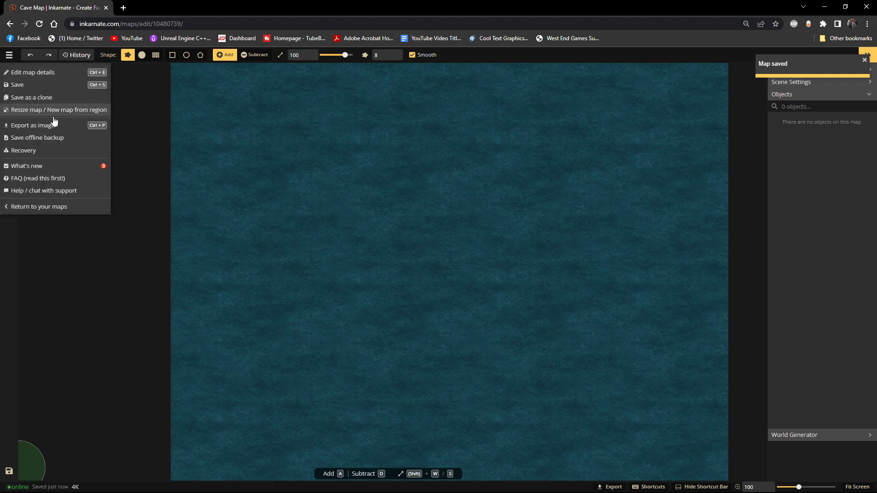
left_click(24, 207)
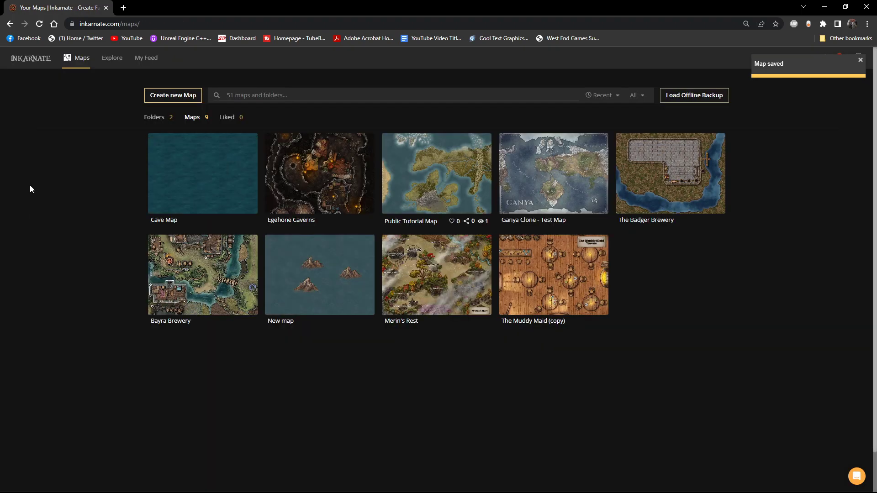
left_click(166, 120)
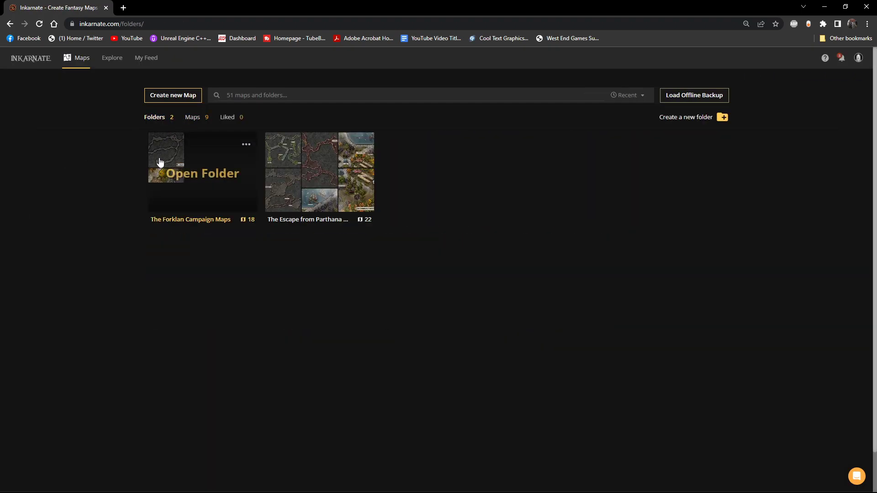
left_click(208, 221)
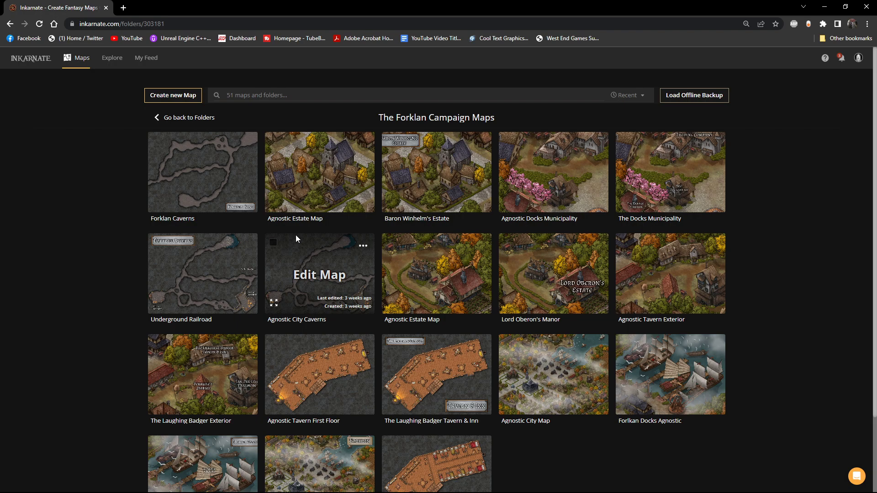
scroll(295, 234, "down", 3)
scroll(437, 185, "up", 1)
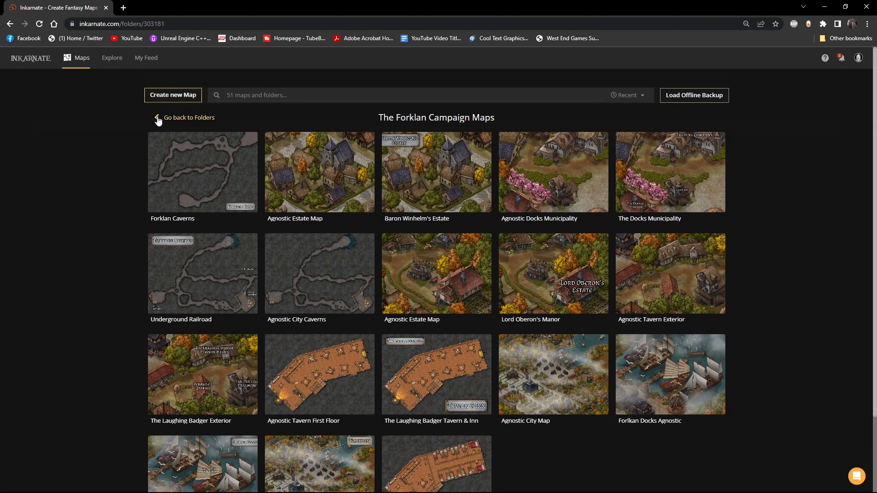
left_click(159, 117)
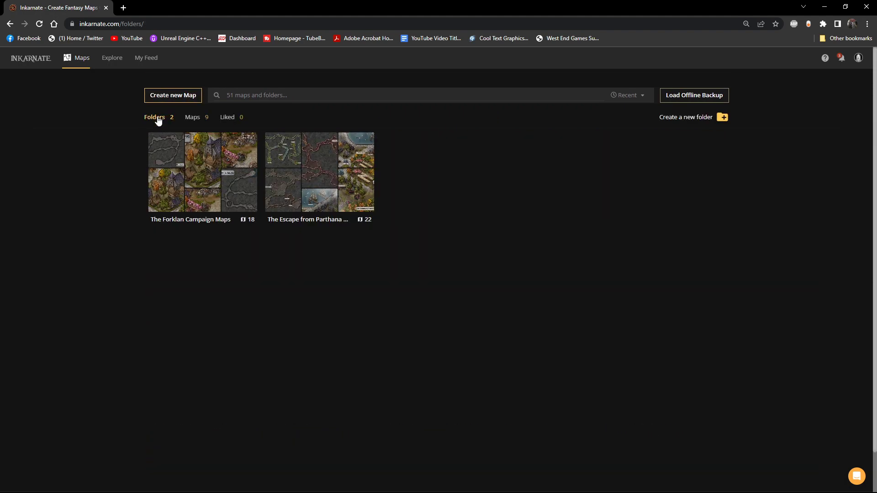
left_click(194, 119)
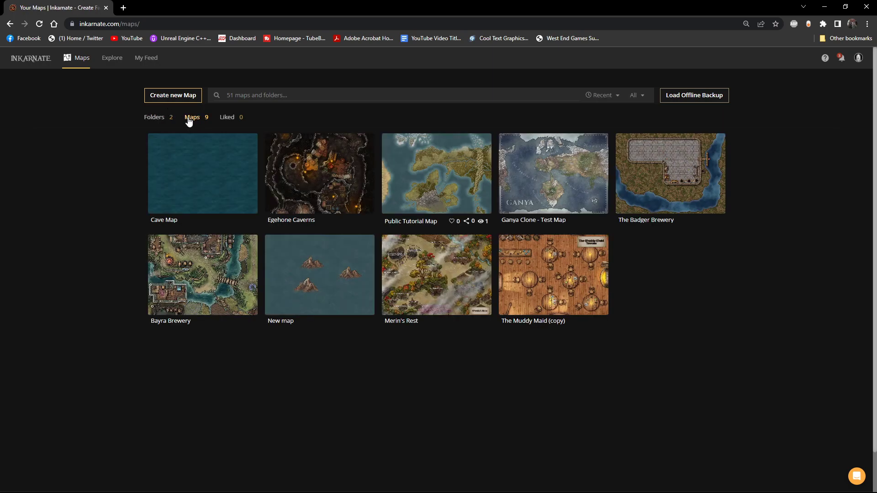
Step: Open the Weave & Void World Map from The Escape from Parthana Maps folder and examine the area around Whitecliff and Forklan
left_click(156, 118)
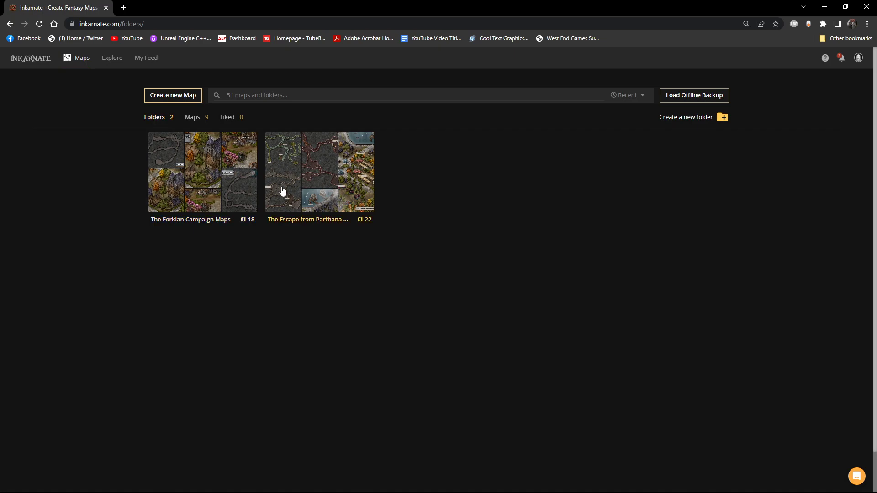
left_click(283, 222)
scroll(298, 212, "down", 4)
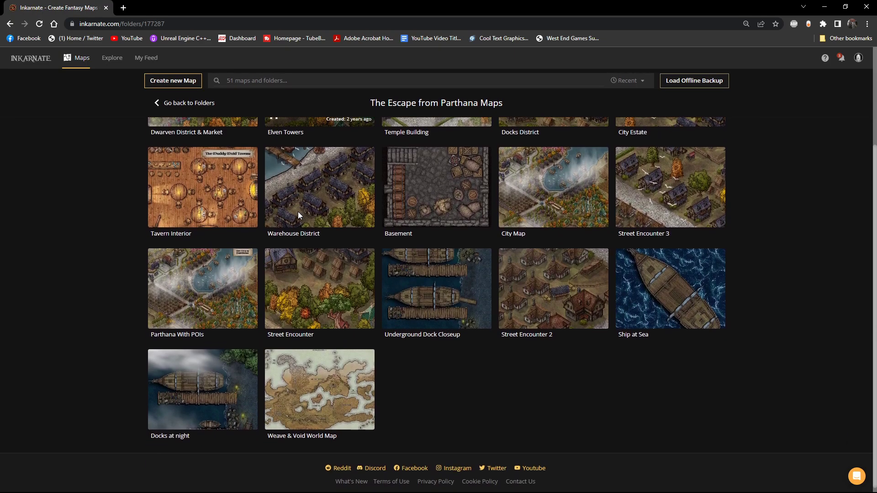
left_click(303, 389)
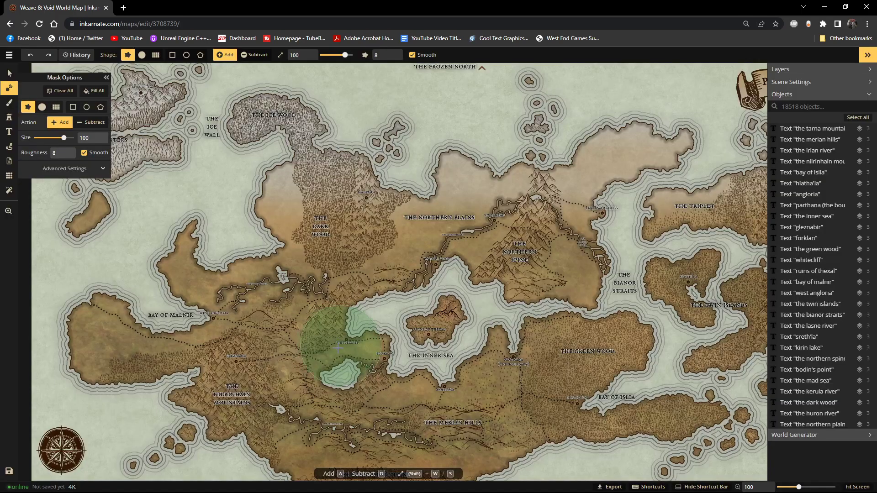
scroll(320, 320, "up", 5)
scroll(332, 398, "up", 2)
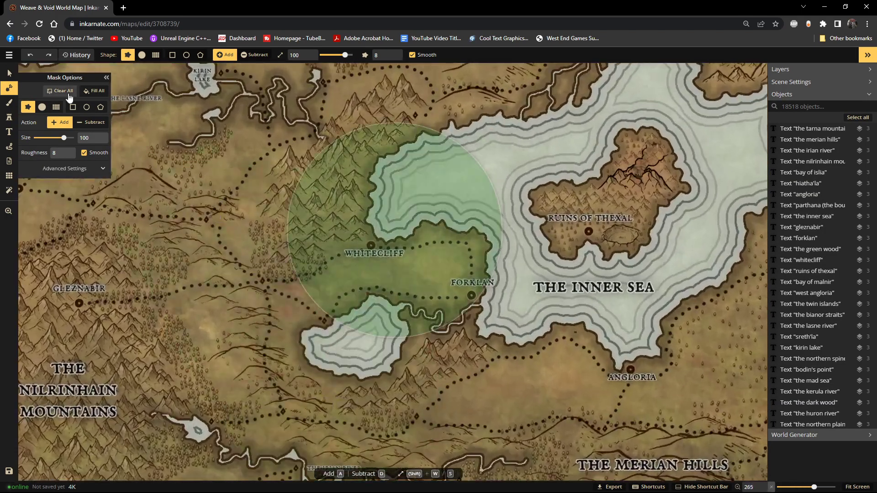
left_click(9, 75)
scroll(563, 343, "up", 3)
scroll(448, 247, "up", 3)
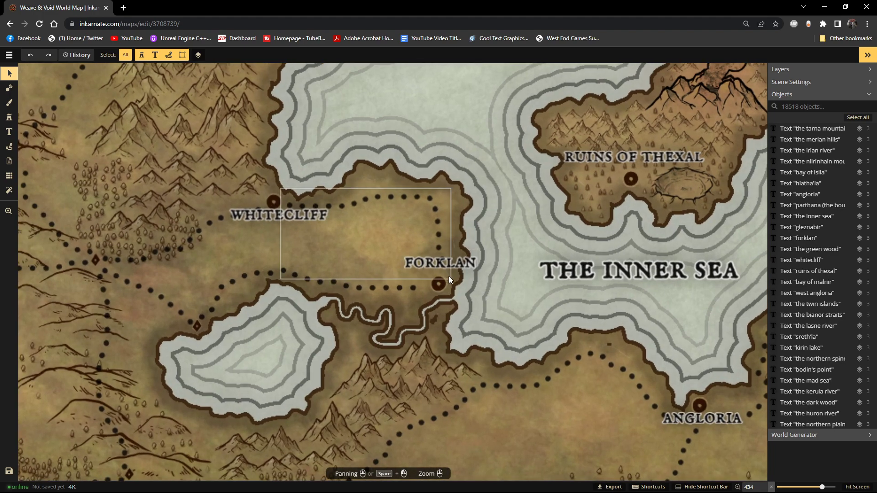
Step: Reopen the Weave & Void World Map at Ultra (4K) resolution and examine the region between Forklan and Angloria
left_click(9, 24)
left_click(363, 359)
left_click(376, 381)
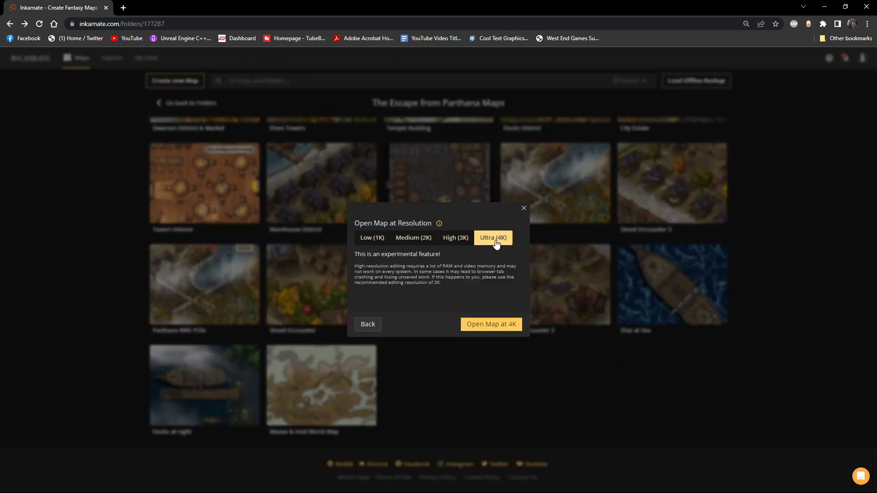
left_click(500, 325)
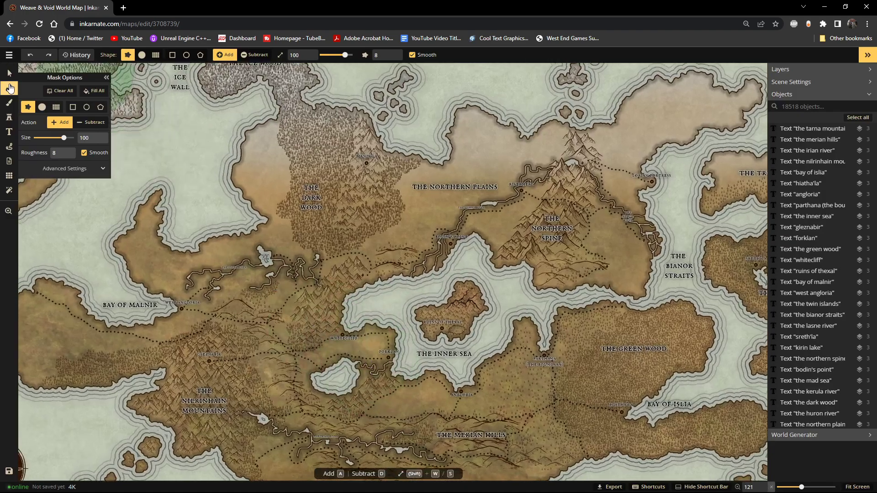
left_click(9, 73)
scroll(390, 385, "up", 3)
scroll(390, 385, "up", 5)
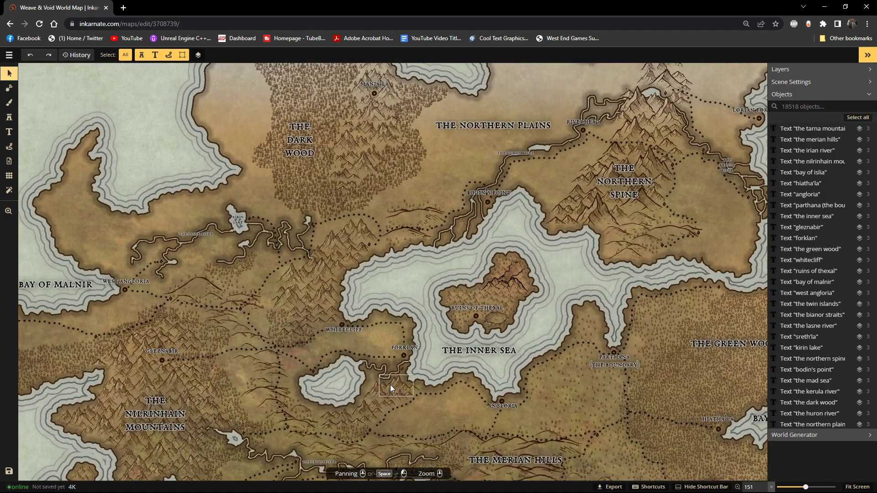
scroll(458, 396, "up", 3)
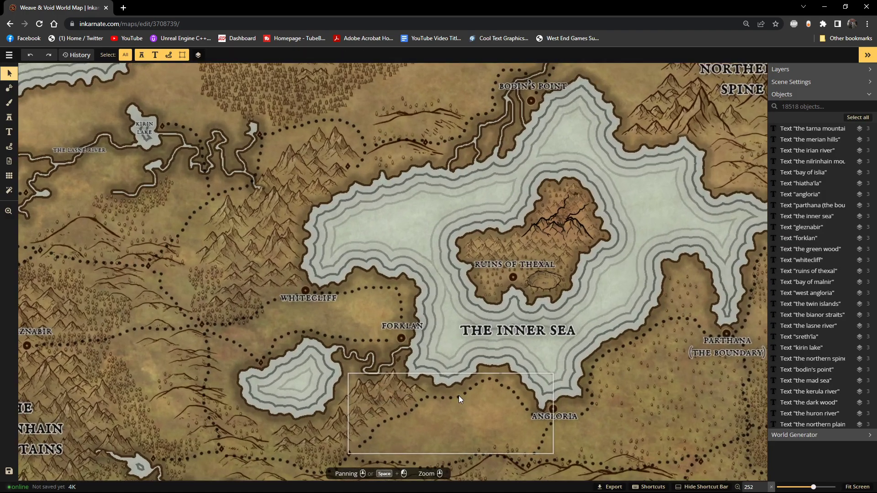
scroll(429, 377, "up", 3)
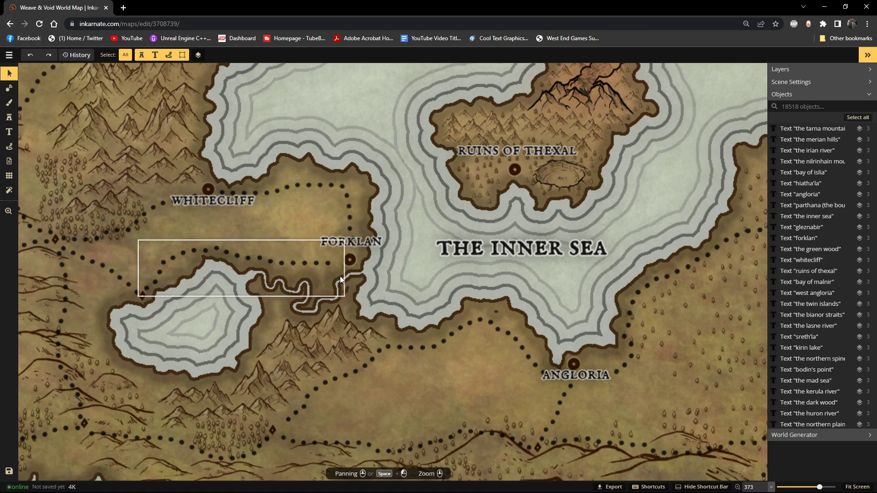
Step: Leave the world map and look through the maps in The Forklan Campaign Maps folder
left_click(10, 24)
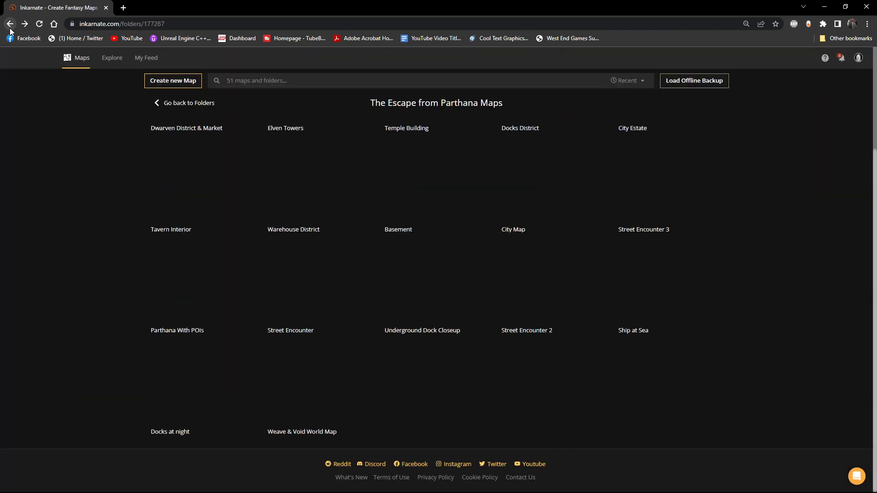
left_click(158, 104)
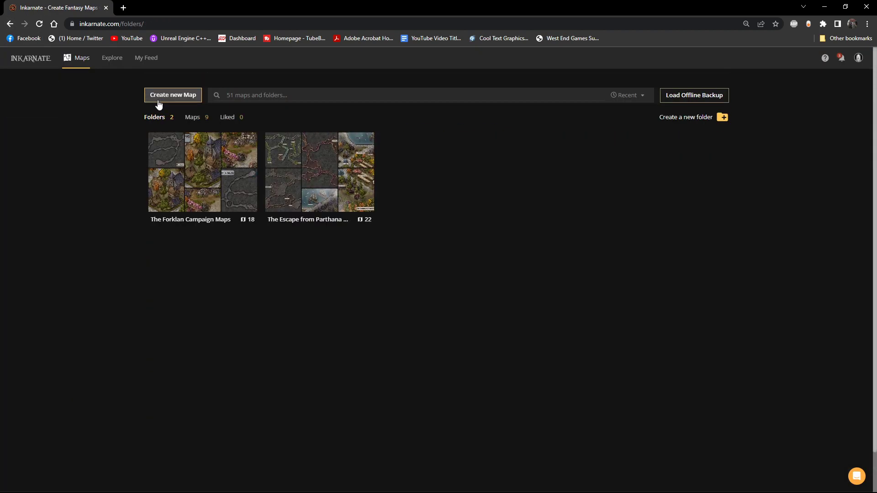
left_click(190, 180)
scroll(521, 371, "down", 2)
scroll(521, 371, "up", 2)
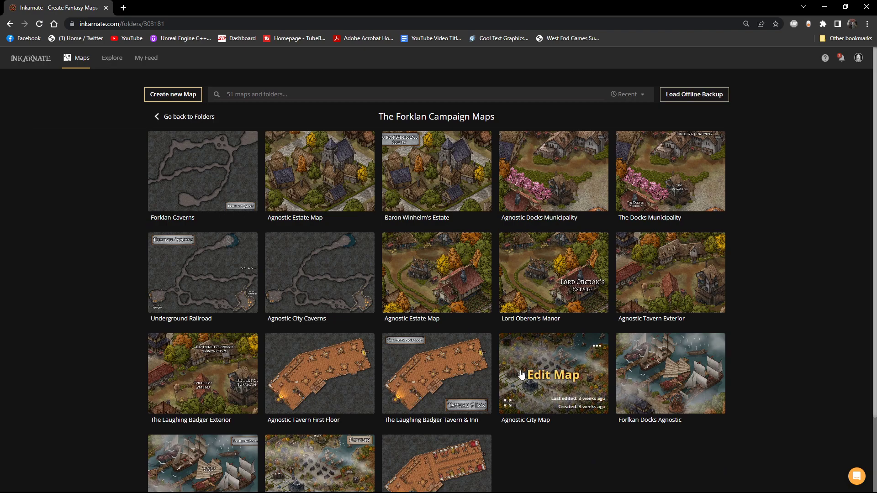
scroll(520, 373, "down", 2)
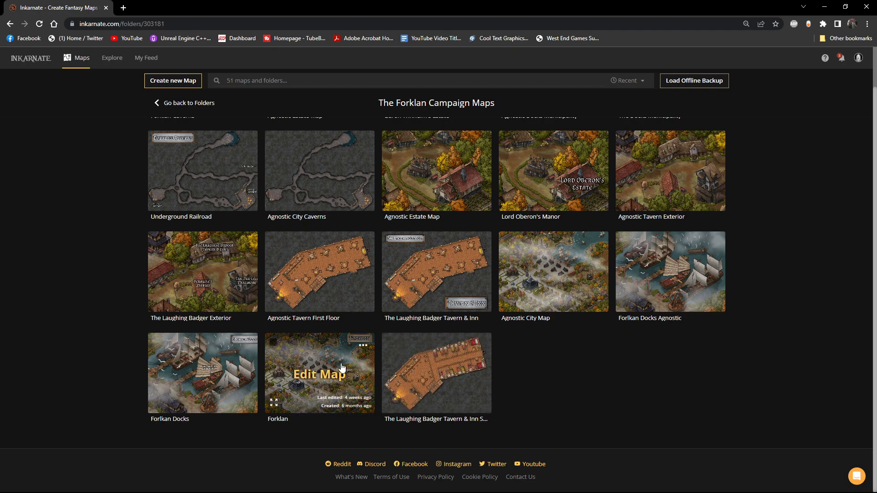
scroll(342, 367, "up", 2)
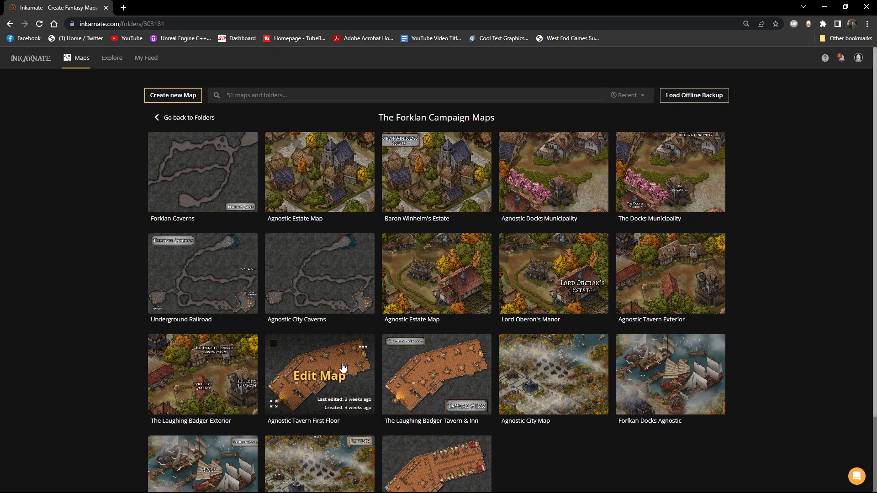
Step: Open Cave Map for editing and add a diagonal strip of land to its upper-left area with the size 100 mask brush
left_click(200, 119)
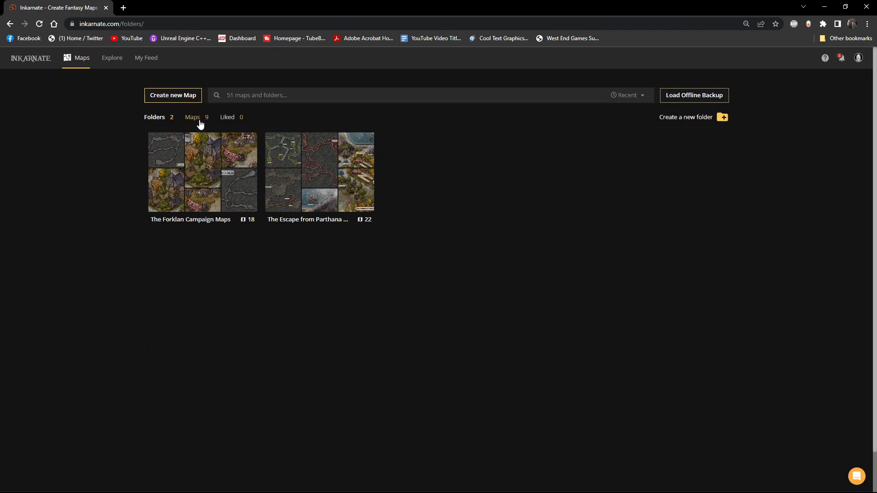
left_click(192, 117)
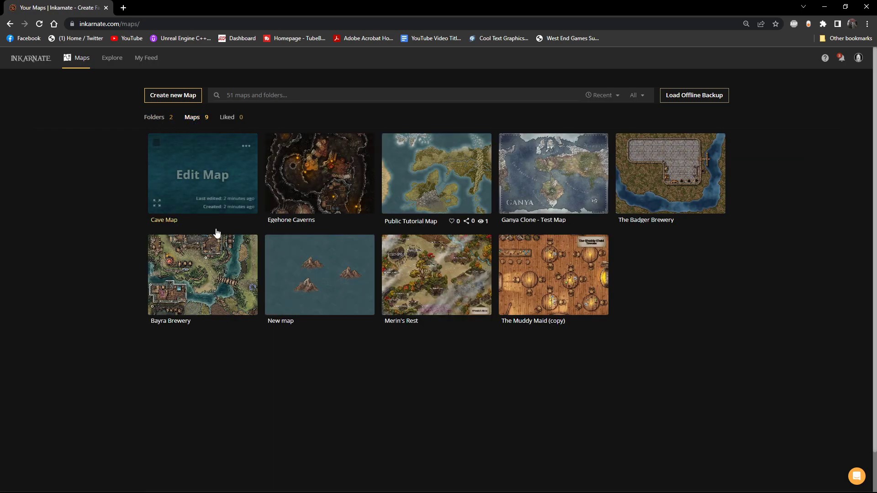
left_click(203, 182)
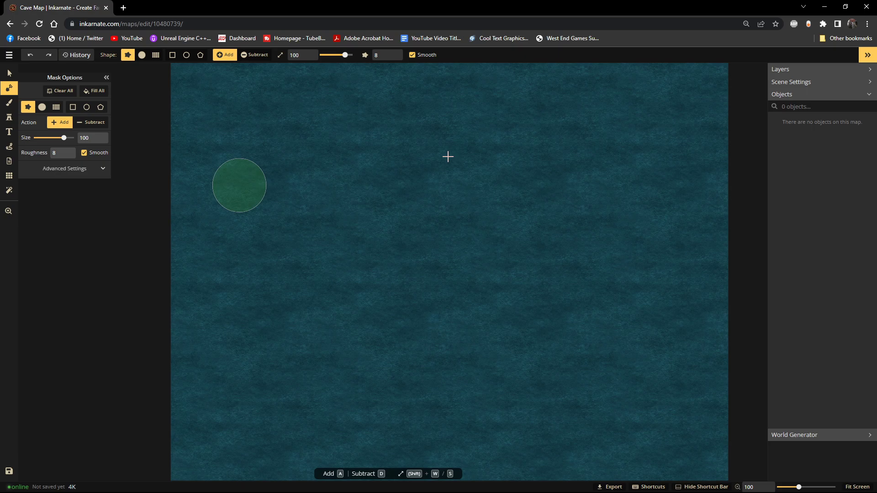
left_click_drag(239, 182, 350, 98)
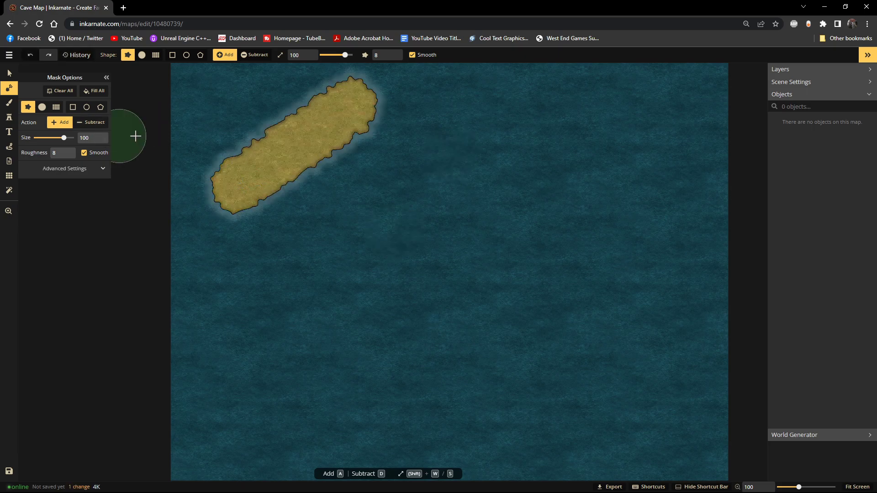
Step: Cover the rest of the Cave Map canvas with land using the size 100 mask brush
mouse_move(177, 77)
left_mouse_down()
mouse_move(562, 60)
mouse_move(721, 69)
mouse_move(733, 84)
mouse_move(251, 86)
mouse_move(149, 99)
mouse_move(271, 111)
mouse_move(715, 120)
mouse_move(651, 142)
mouse_move(307, 126)
mouse_move(133, 150)
mouse_move(754, 171)
mouse_move(168, 171)
mouse_move(209, 206)
mouse_move(593, 185)
mouse_move(759, 207)
mouse_move(321, 201)
mouse_move(85, 248)
mouse_move(785, 249)
left_mouse_up()
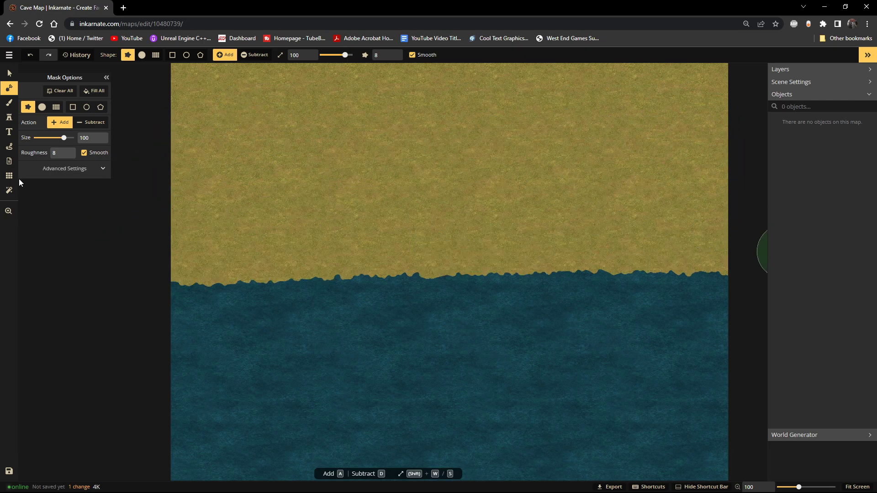
scroll(250, 211, "down", 1)
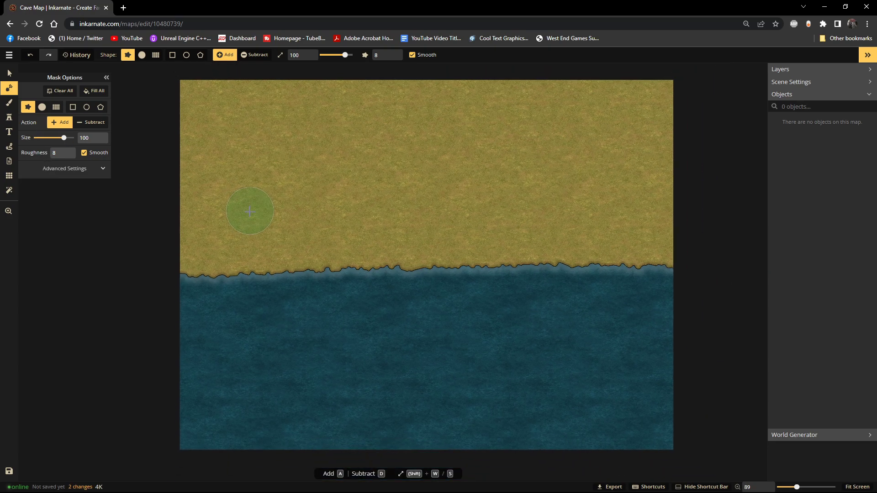
mouse_move(172, 272)
left_mouse_down()
mouse_move(622, 260)
mouse_move(445, 297)
mouse_move(193, 323)
mouse_move(771, 329)
mouse_move(157, 358)
mouse_move(558, 384)
mouse_move(613, 425)
mouse_move(92, 443)
mouse_move(489, 454)
mouse_move(715, 424)
left_mouse_up()
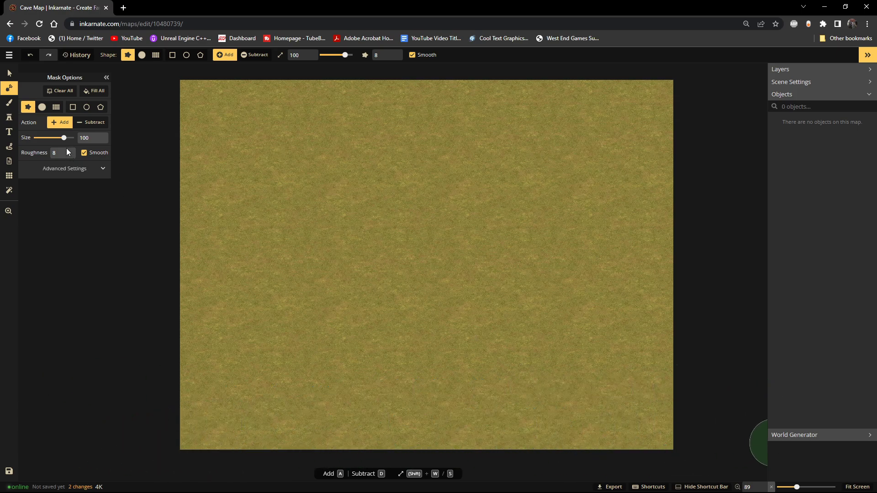
Step: Pick the dark mottled grass texture from the Fantasy Regional HD Core pack and paint the foreground with it at brush size 200
left_click(9, 103)
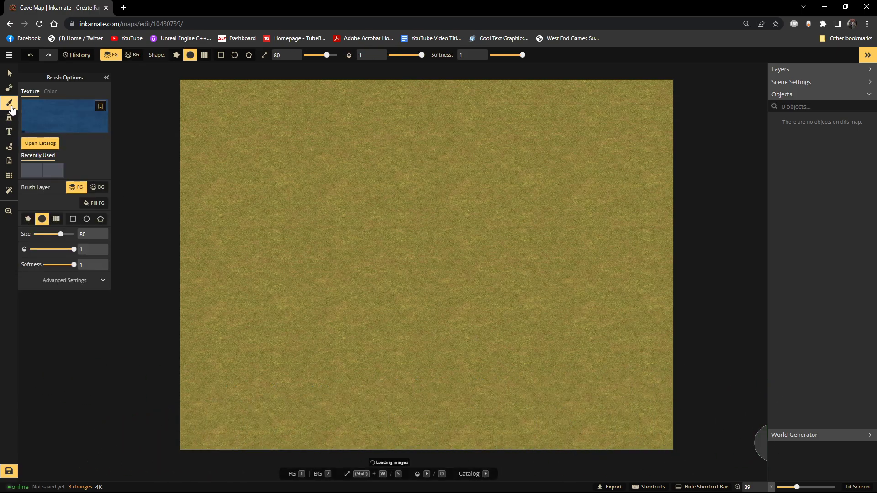
left_click(30, 178)
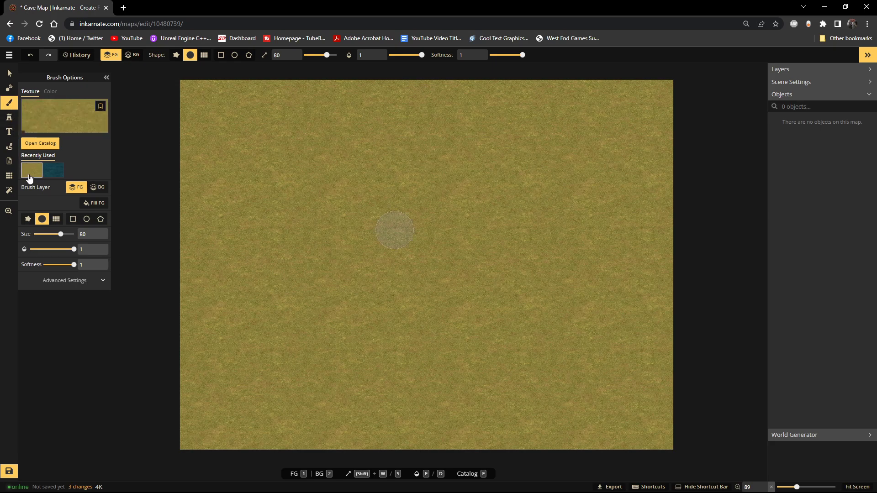
left_click(39, 143)
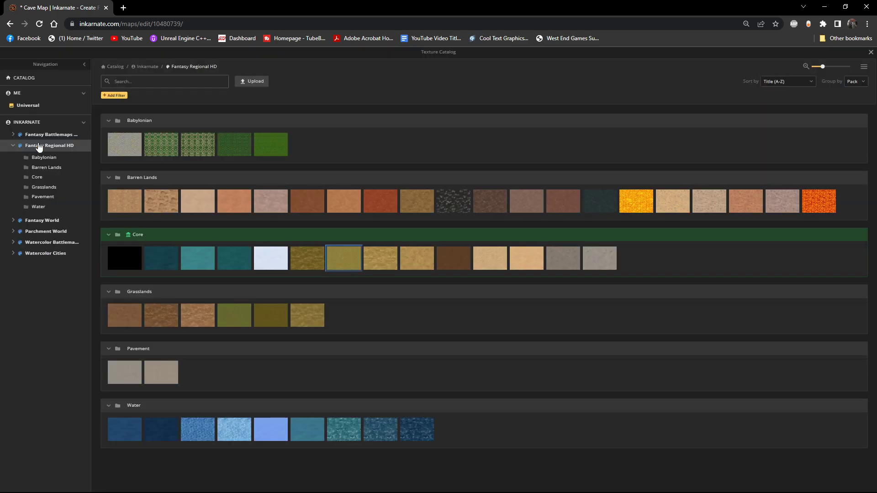
left_click(304, 270)
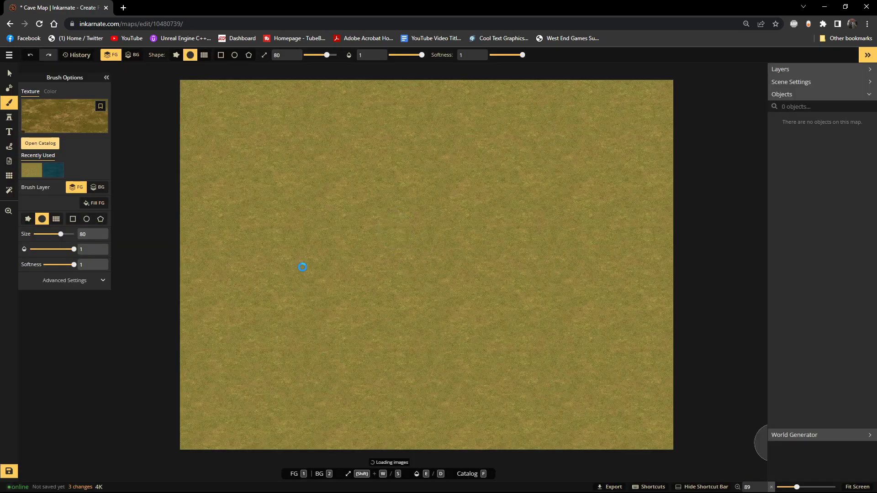
mouse_move(195, 94)
left_mouse_down()
mouse_move(254, 78)
mouse_move(637, 92)
mouse_move(321, 69)
mouse_move(368, 52)
left_mouse_up()
left_click(327, 54)
mouse_move(176, 108)
left_mouse_down()
mouse_move(640, 108)
mouse_move(297, 143)
mouse_move(680, 176)
mouse_move(169, 240)
mouse_move(706, 265)
mouse_move(319, 327)
mouse_move(143, 371)
mouse_move(137, 361)
left_mouse_up()
Step: Reduce the brush texture's placement size to 23.15 and repaint the whole map with it
left_click(45, 280)
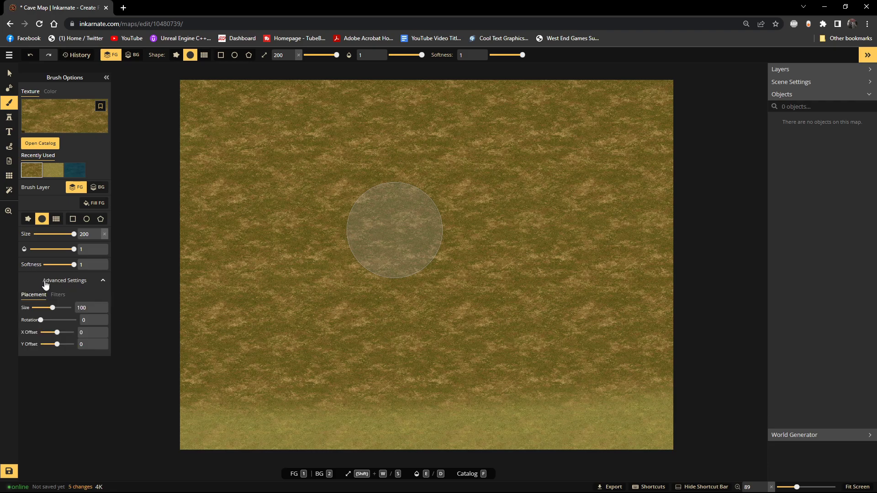
left_click_drag(50, 311, 37, 314)
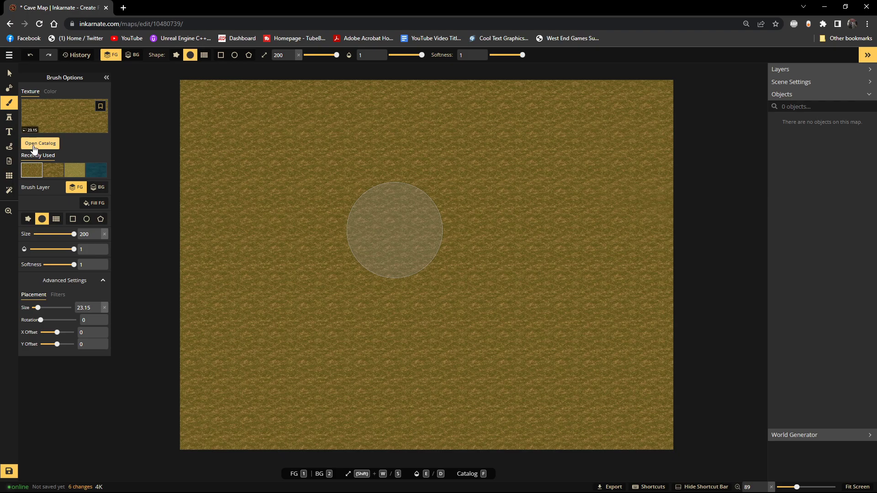
left_click(33, 144)
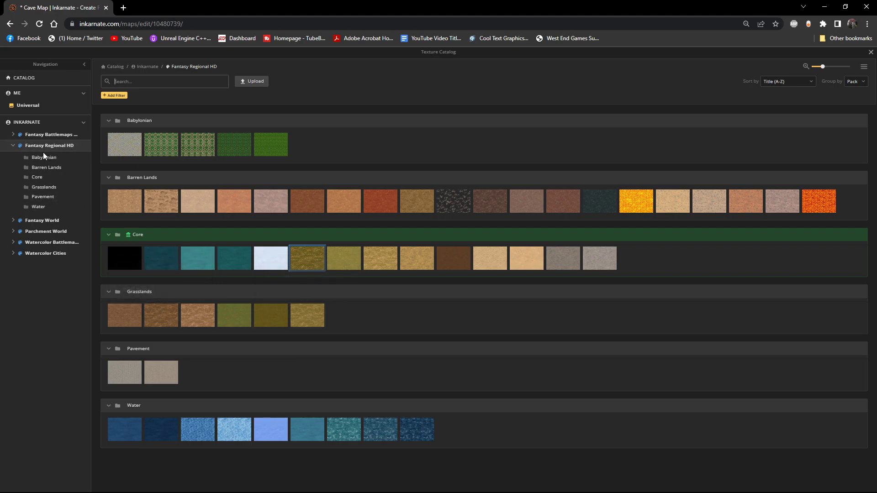
left_click(870, 53)
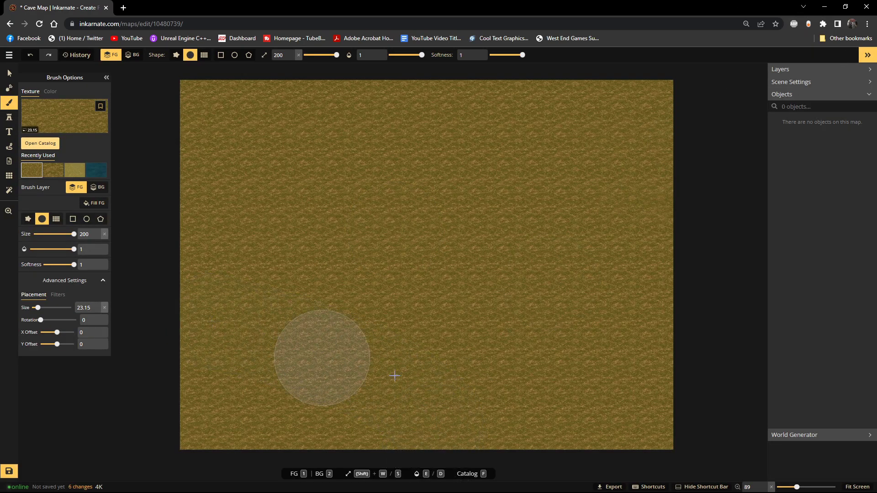
scroll(589, 388, "up", 4)
scroll(582, 373, "down", 3)
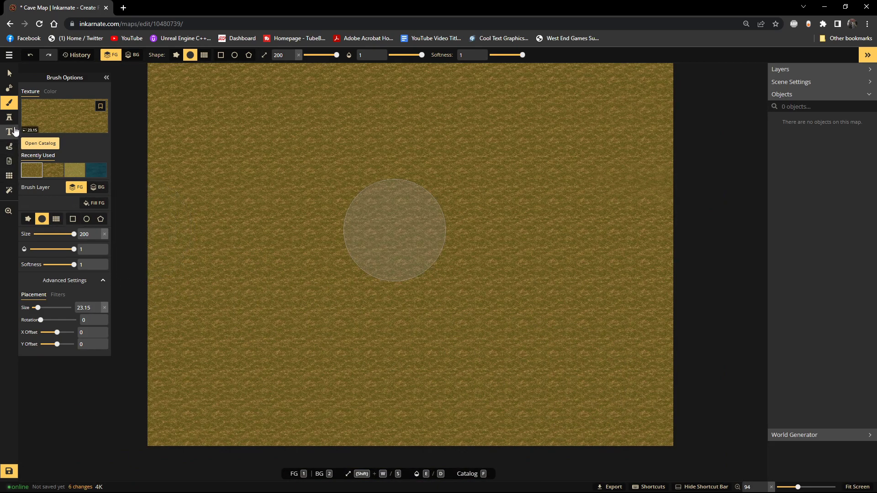
Step: Search the Fantasy Regional HD stamp catalog for "cave" and load the brown rock Caves stamp from the Core pack
left_click(10, 118)
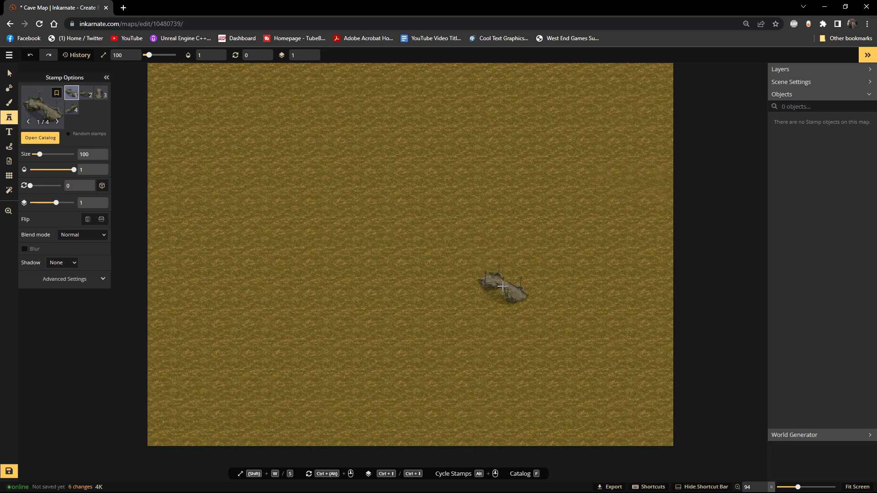
scroll(439, 291, "up", 4)
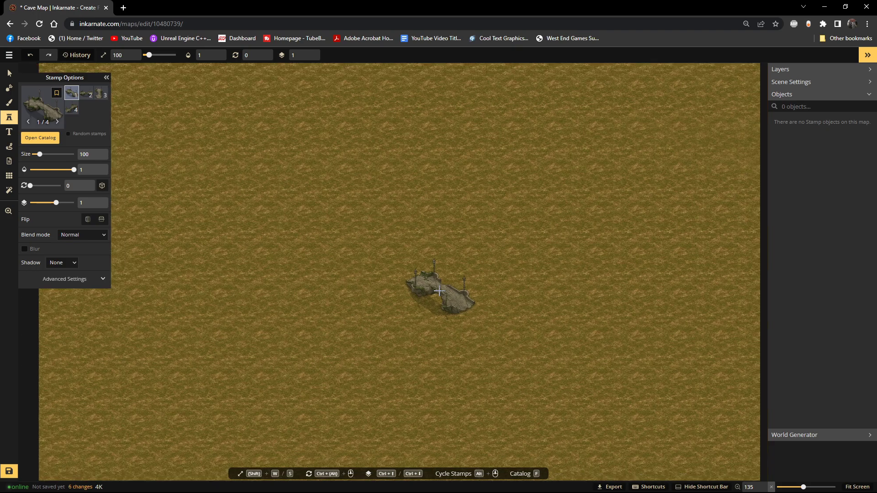
scroll(480, 292, "up", 2)
scroll(501, 288, "down", 3)
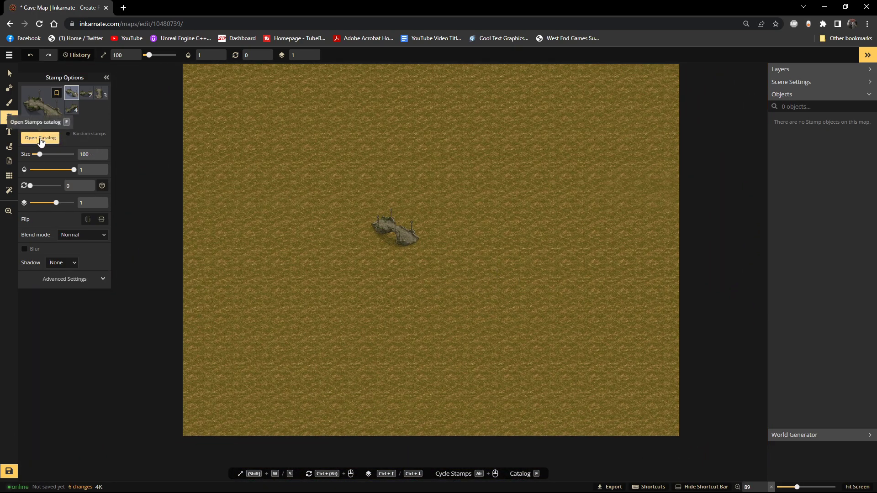
left_click(34, 142)
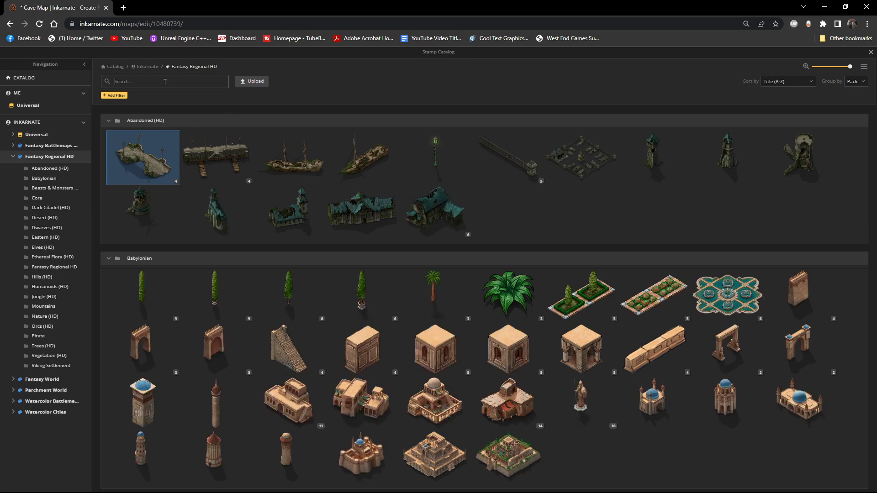
type("cave")
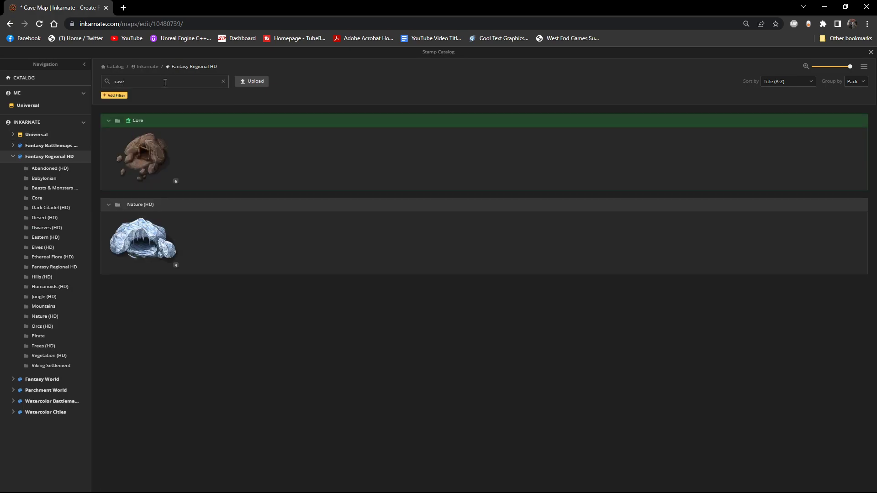
left_click(164, 151)
Step: Enlarge the Caves stamp to size 368
left_click(88, 98)
scroll(240, 166, "up", 2)
scroll(307, 198, "down", 2)
key("w")
left_click_drag(57, 157, 63, 155)
Step: Compare the different Caves stamp variants over the map
left_click(94, 108)
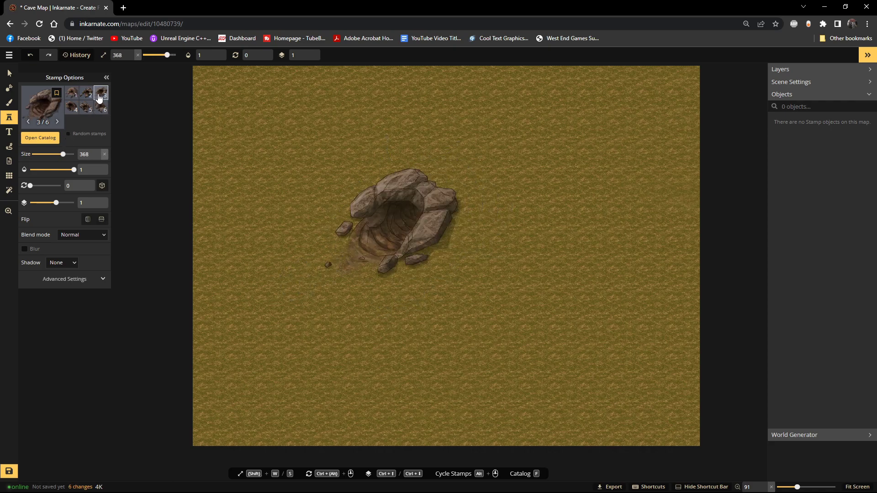
left_click(75, 108)
left_click(86, 108)
left_click(106, 110)
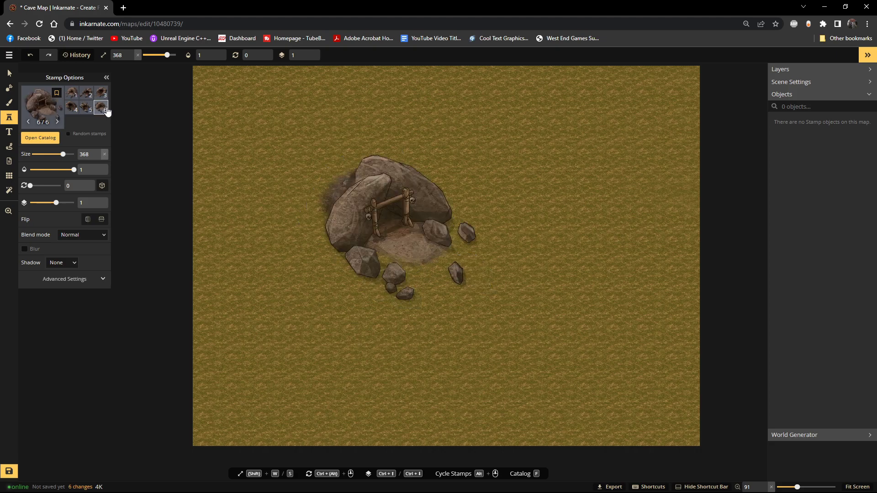
left_click(72, 95)
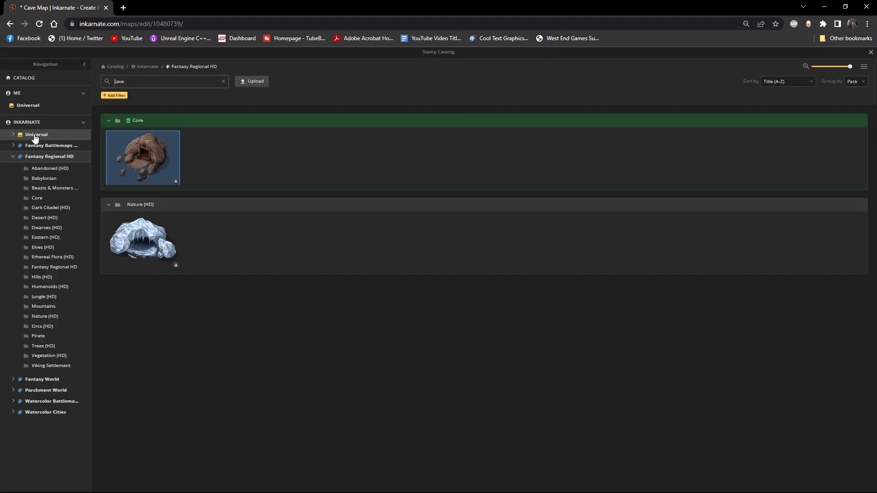
Step: Reopen the stamp catalog and examine the Ice Caves variants in the Nature (HD) pack
left_click(37, 137)
mouse_move(140, 242)
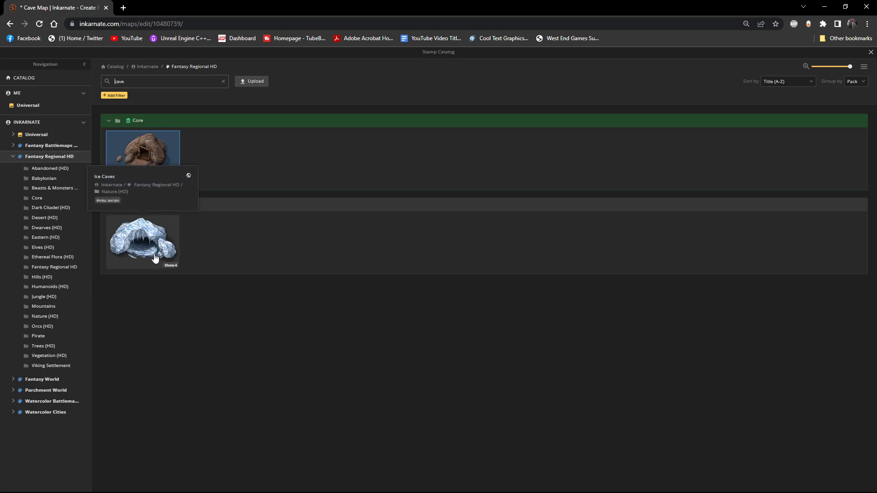
left_click(173, 267)
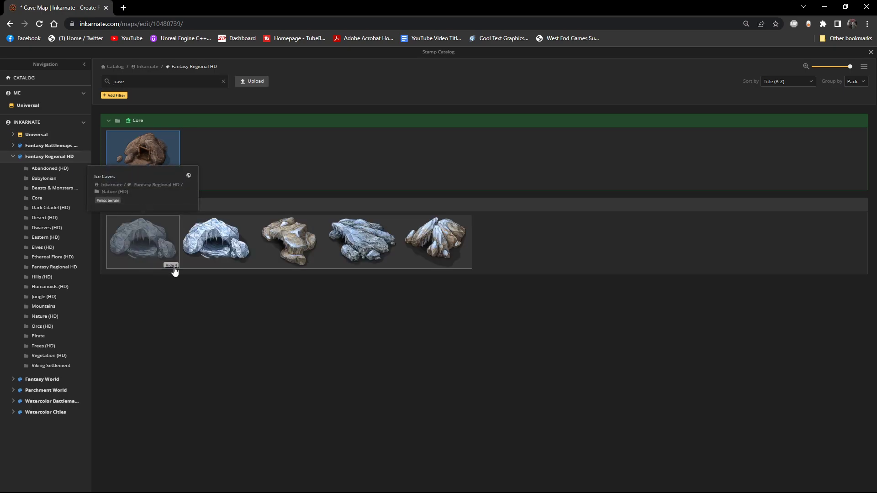
left_click(174, 268)
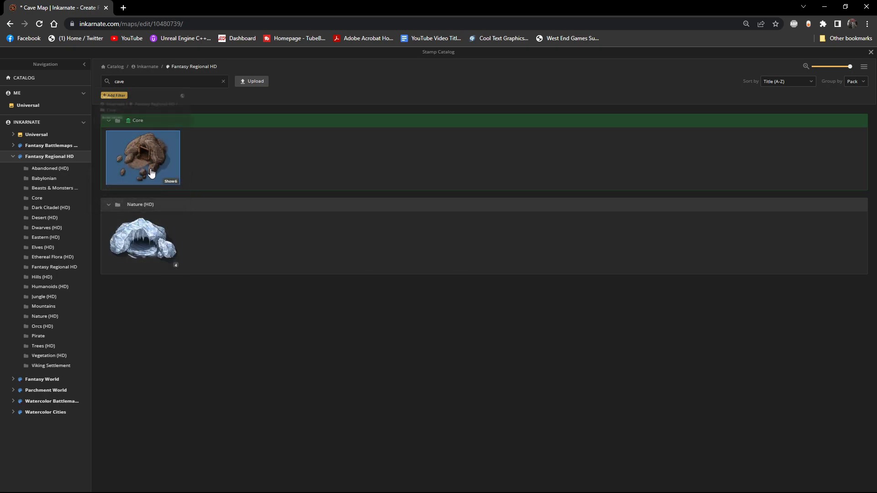
Step: Preview the third Caves variant with and without a horizontal flip, as well as the sixth and fifth variants
left_click(171, 182)
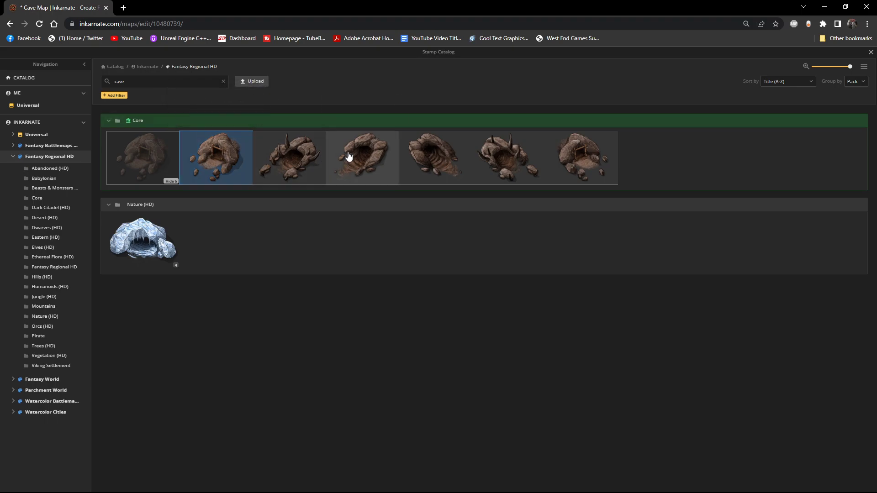
left_click(362, 160)
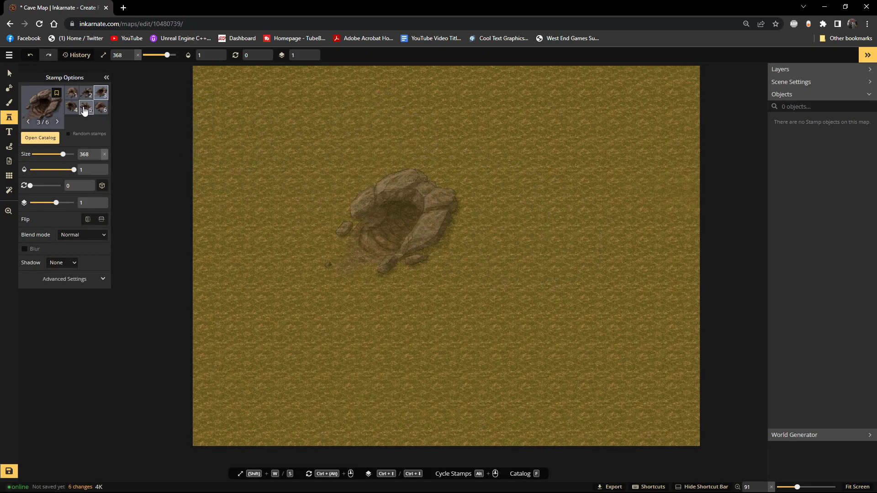
left_click(89, 220)
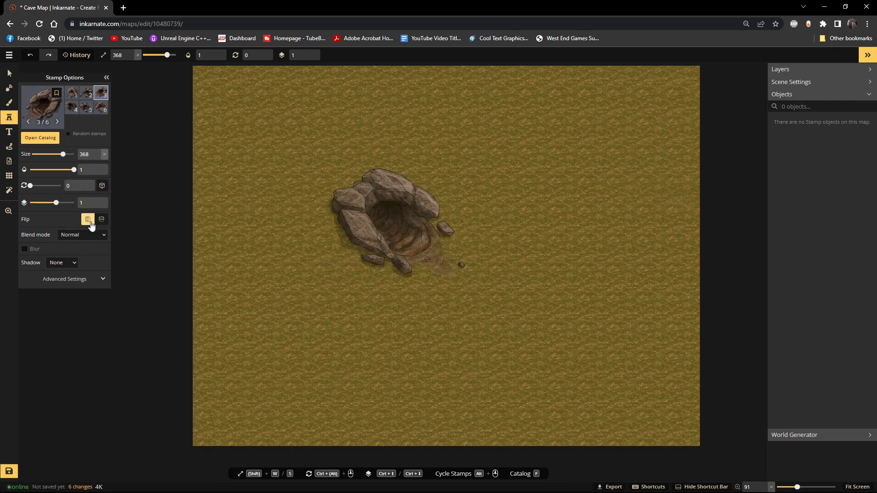
left_click(89, 221)
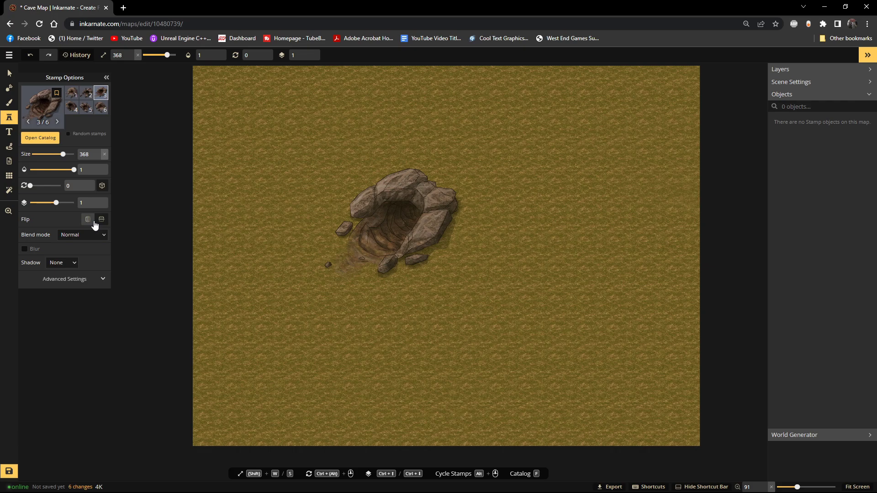
left_click(99, 109)
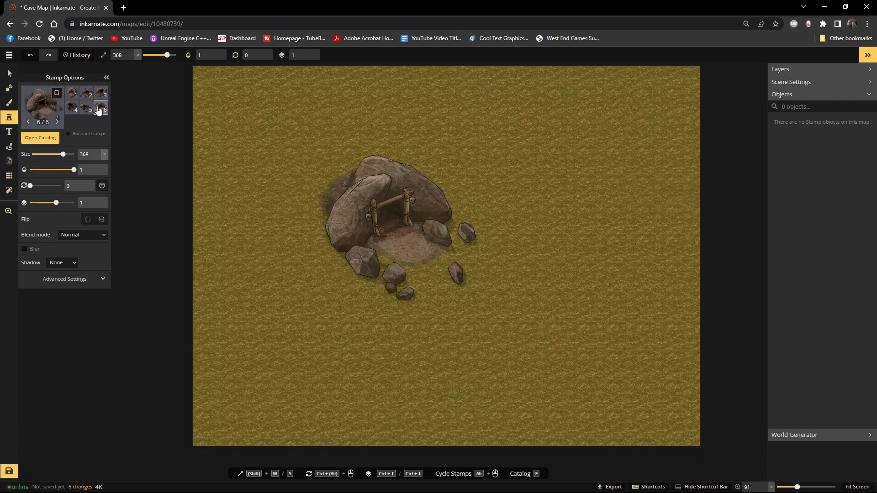
left_click(86, 108)
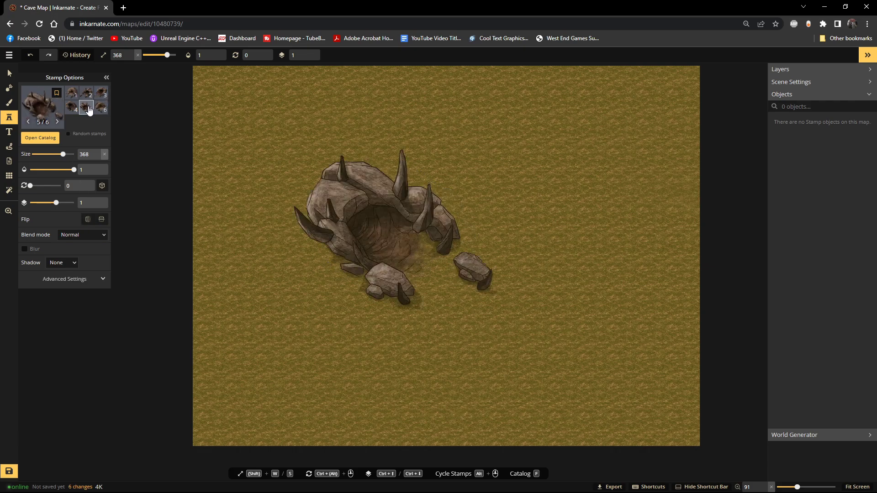
Step: Place the second Caves variant, a cave mouth ringed with horns, in the map's upper-right corner
left_click(86, 93)
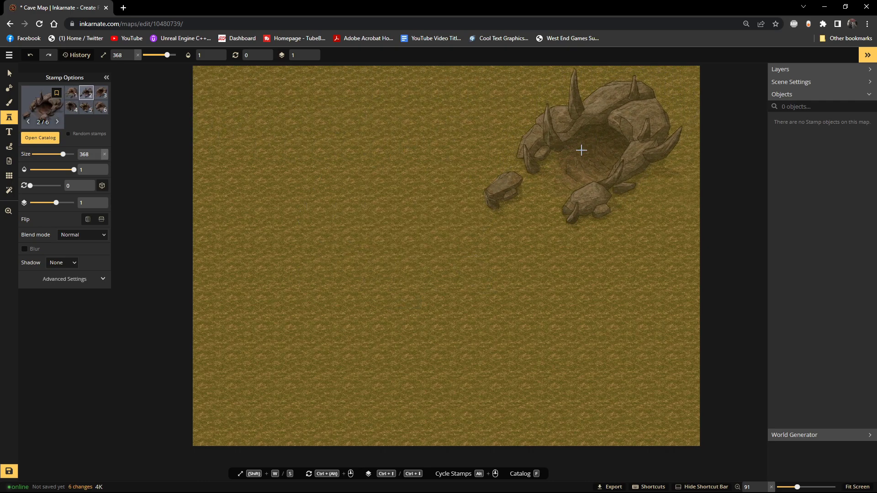
left_click(581, 150)
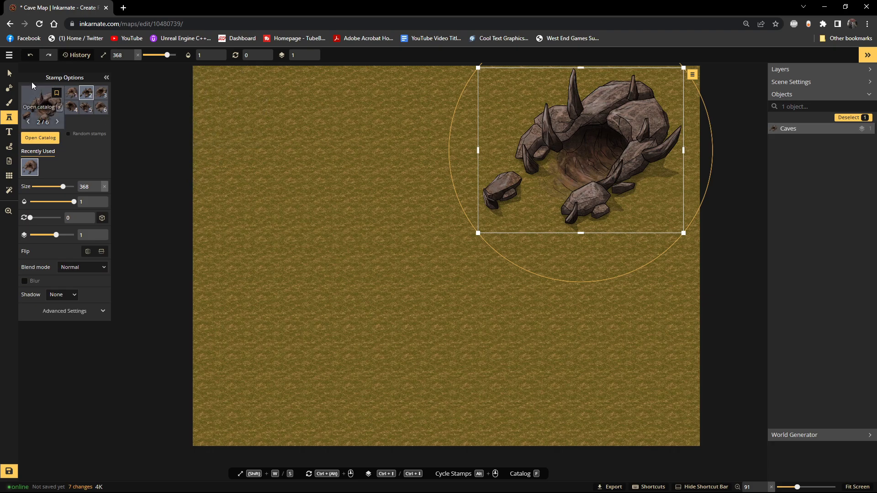
left_click(9, 76)
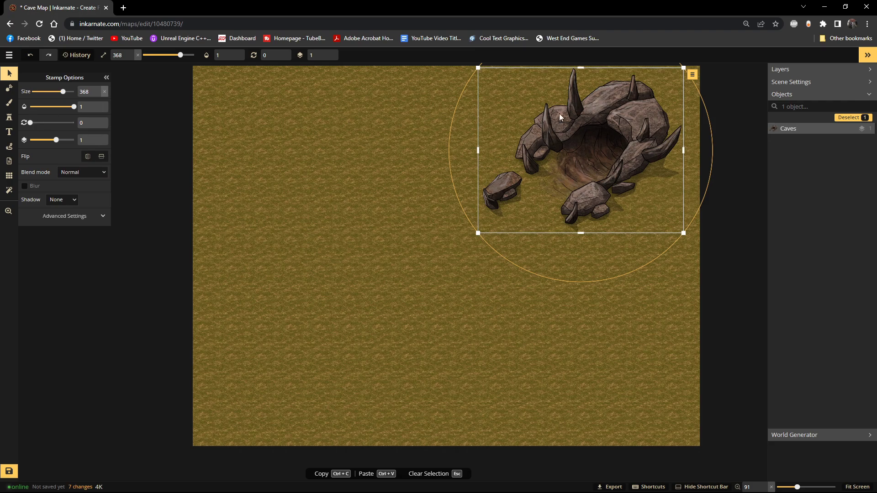
Step: Place the third Caves variant, a hornless cave mouth, near the map's upper edge to the left of the horned cave
left_click(8, 116)
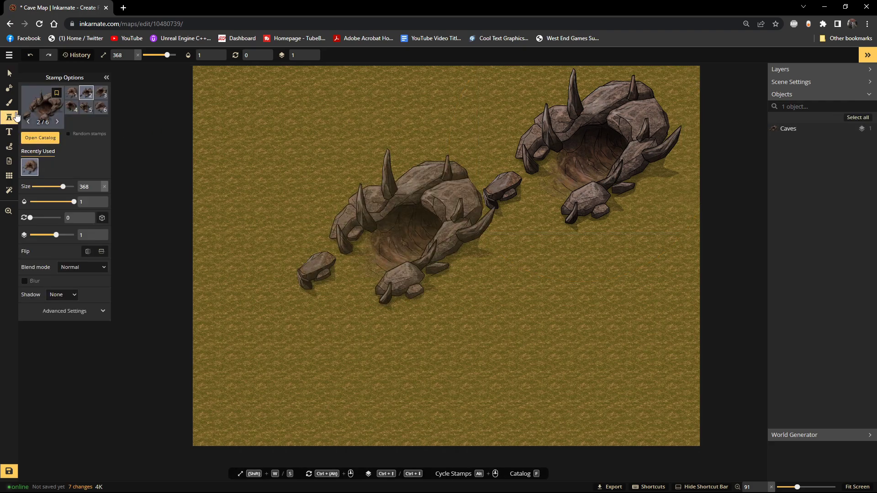
left_click(76, 93)
left_click(100, 97)
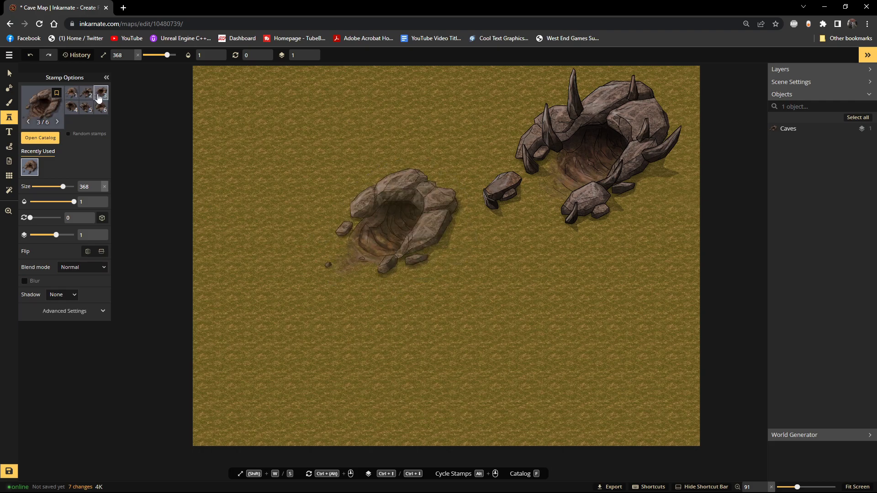
left_click(398, 144)
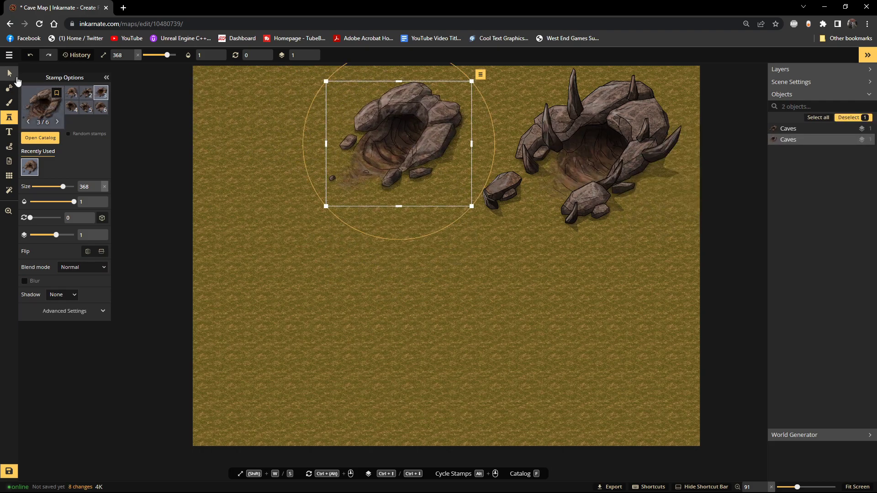
Step: Delete the horned cave stamp from the map's upper-right corner
left_click(16, 79)
left_click(672, 154)
key("Delete")
Step: Move the hornless cave stamp into the map's upper-right corner and shrink it to size 232
left_click_drag(442, 137, 533, 142)
left_click_drag(425, 121, 652, 112)
scroll(652, 112, "up", 2)
scroll(666, 115, "down", 2)
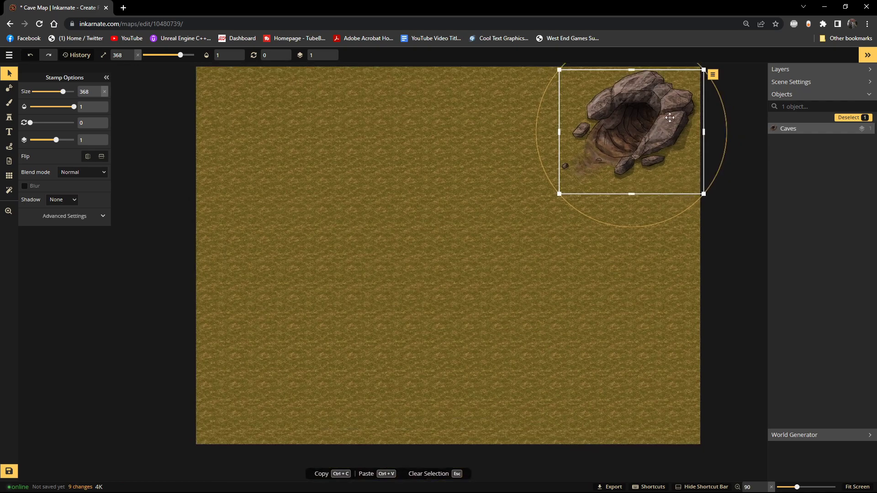
left_click_drag(703, 196, 667, 114)
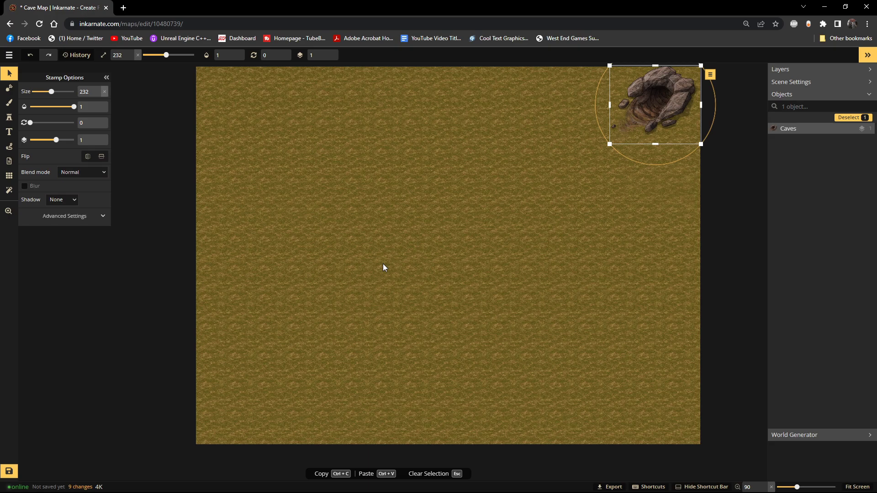
Step: Try the cave stamp in the map's lower-right area with its rotation at 87, and undo the placement changes
left_click(88, 157)
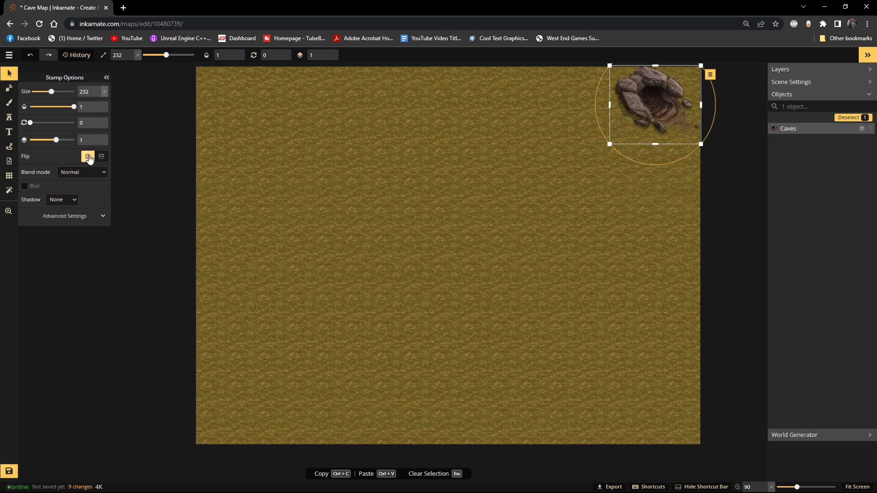
left_click(89, 158)
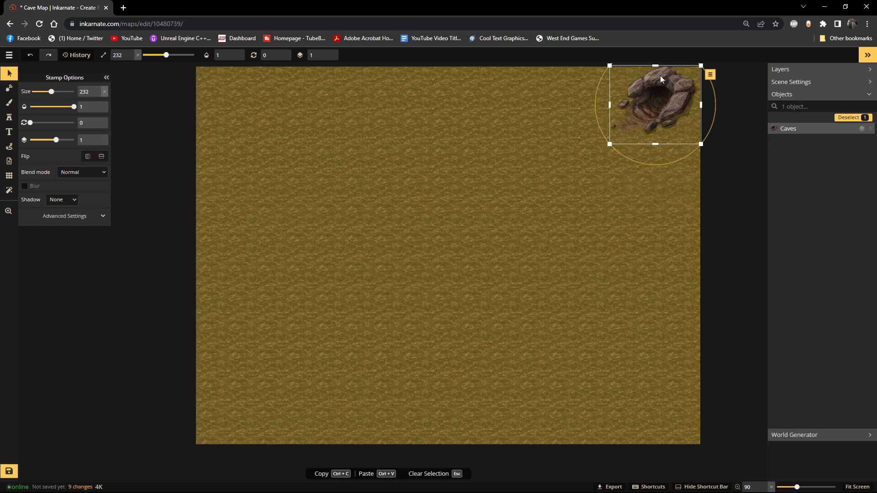
scroll(653, 196, "down", 1)
left_click_drag(670, 139, 645, 372)
left_click_drag(657, 288, 703, 368)
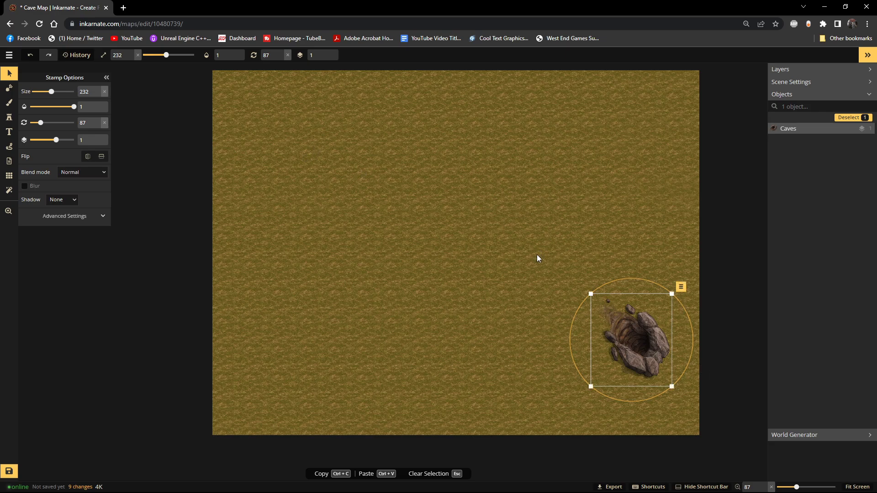
key("ctrl+z")
key("ctrl+z")
key("ctrl+z")
Step: Set the cave stamp's size to 200 and place it in the map's upper-right area, slightly in from the corner
left_click_drag(460, 170, 672, 146)
left_click_drag(704, 193, 661, 163)
left_click_drag(618, 129, 654, 128)
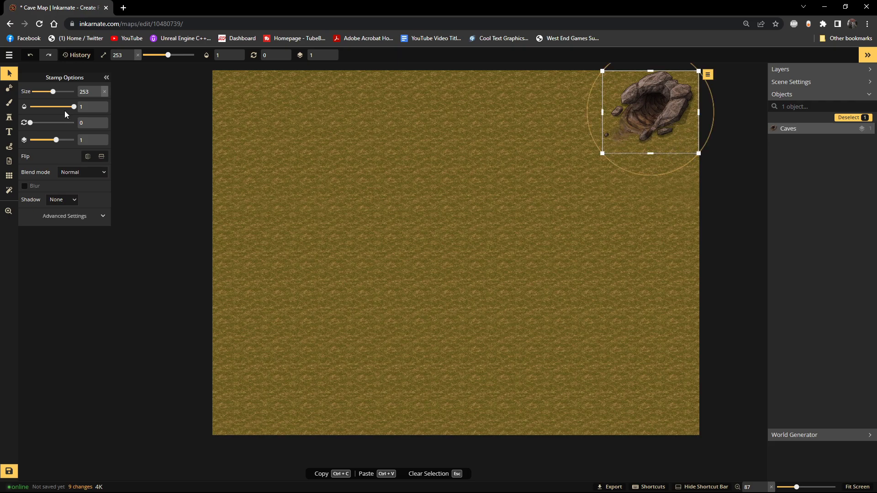
left_click_drag(95, 92, 58, 91)
type("200")
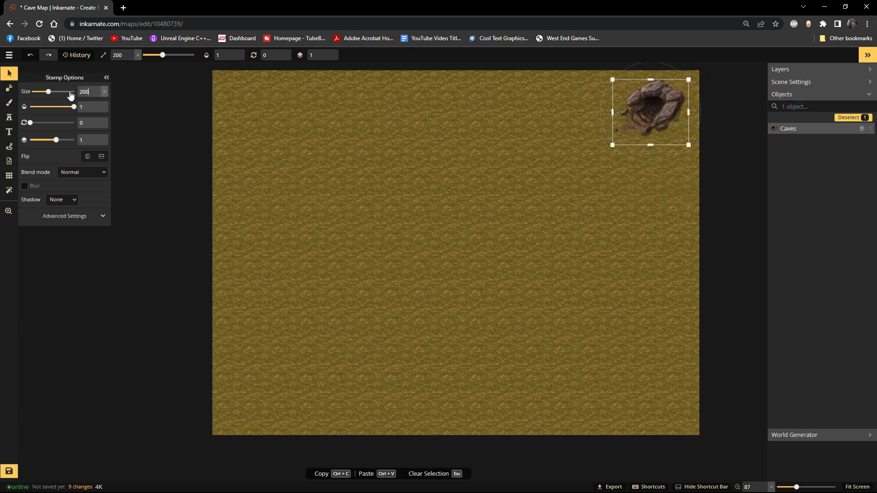
left_click_drag(649, 120, 590, 164)
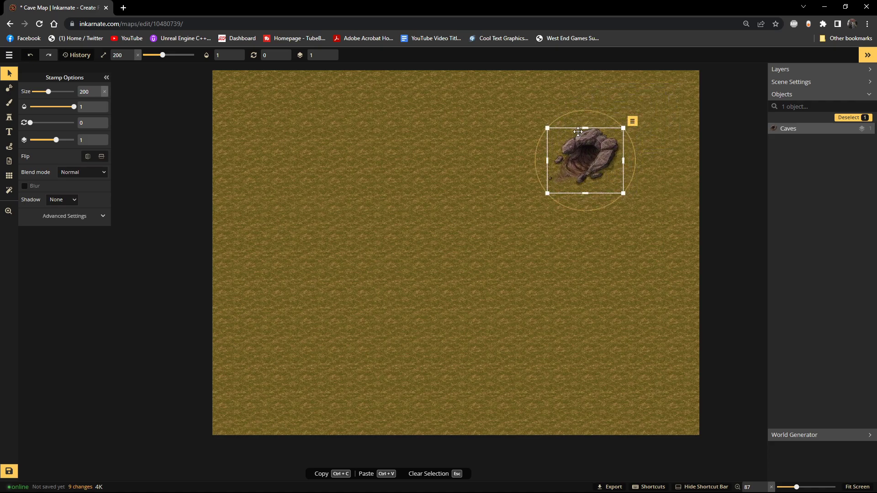
Step: Try painting the second Grasslands texture along the map's upper edge with the brush opacity at 0.54
left_click(9, 103)
left_click(40, 143)
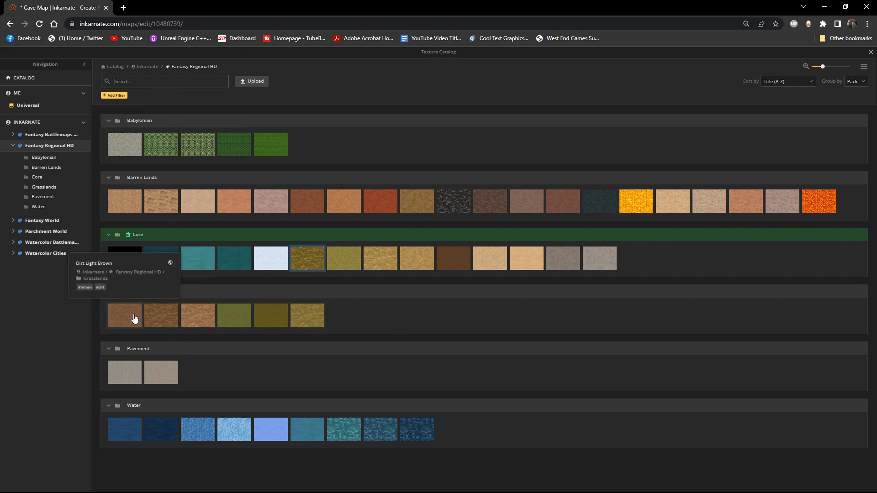
left_click(162, 314)
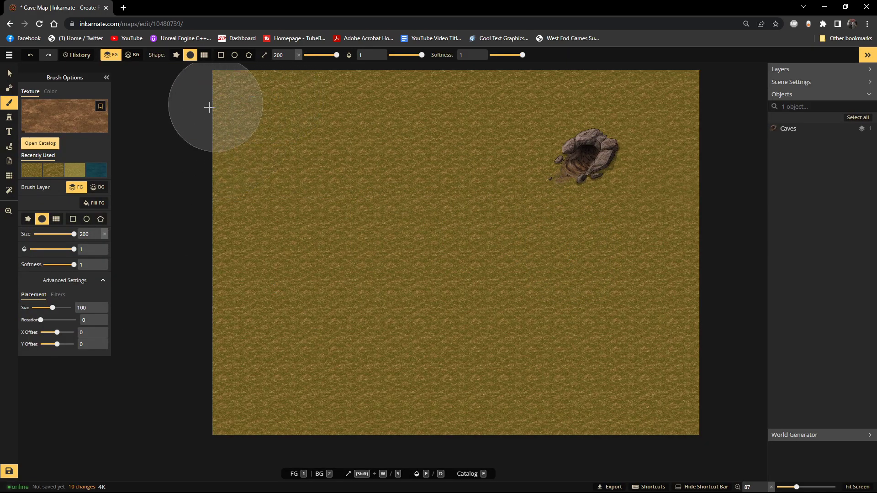
left_click_drag(400, 57, 409, 56)
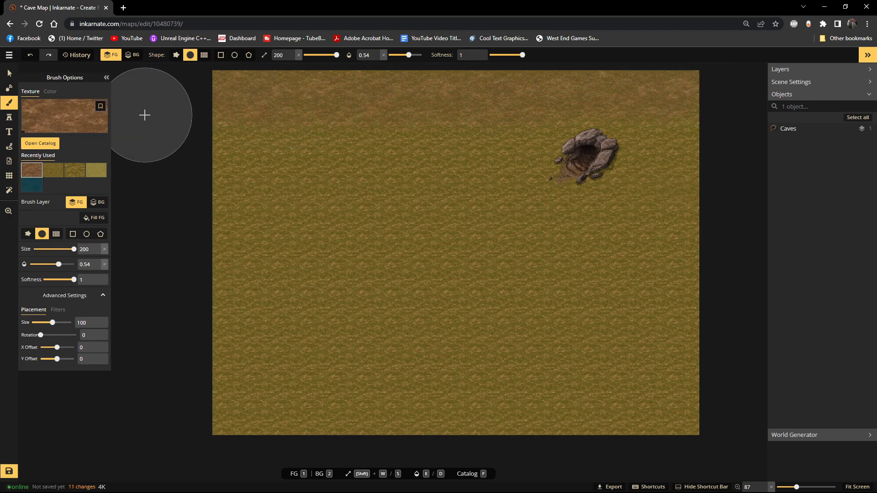
Step: Try painting the dark brown Core texture over the whole map, and undo it
left_click(40, 143)
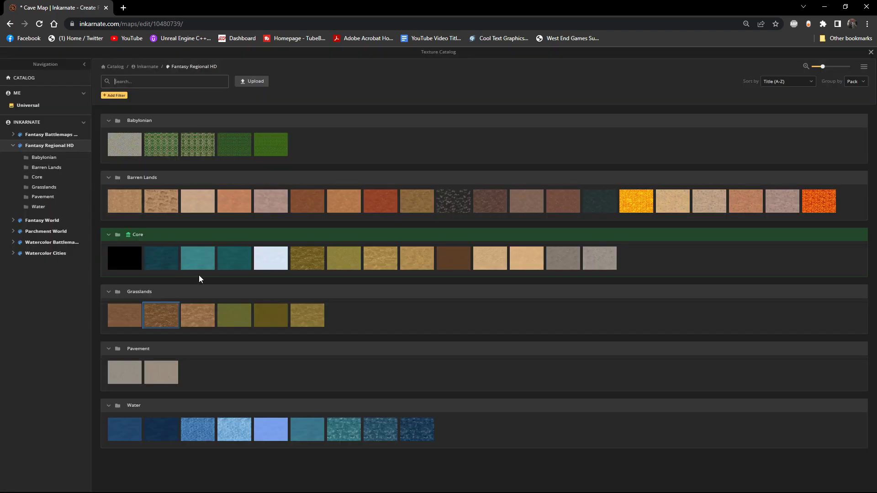
left_click(450, 263)
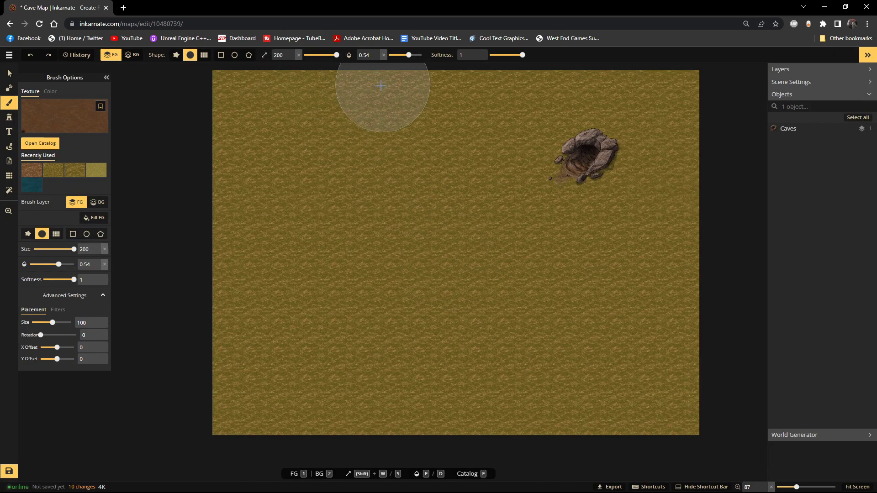
left_click_drag(438, 113, 699, 108)
mouse_move(223, 157)
left_mouse_down()
mouse_move(745, 189)
mouse_move(149, 235)
mouse_move(302, 242)
mouse_move(603, 300)
mouse_move(475, 351)
mouse_move(353, 417)
mouse_move(821, 409)
mouse_move(805, 409)
left_mouse_up()
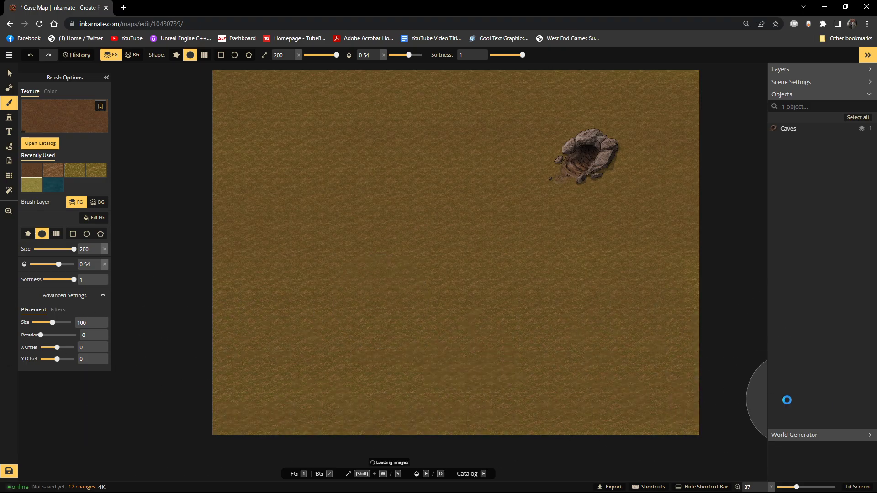
key("ctrl+z")
Step: Choose the sixth Forest texture of the Fantasy Battlemaps 2.0 pack for the brush
left_click(40, 143)
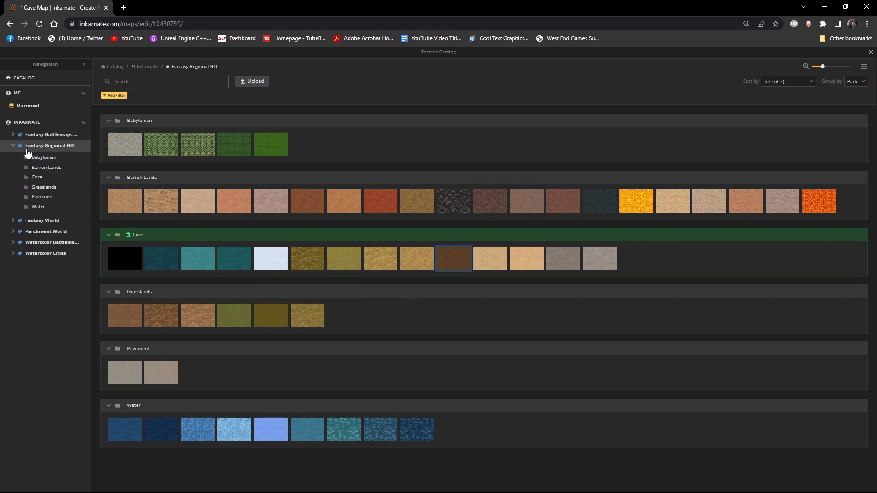
left_click(12, 136)
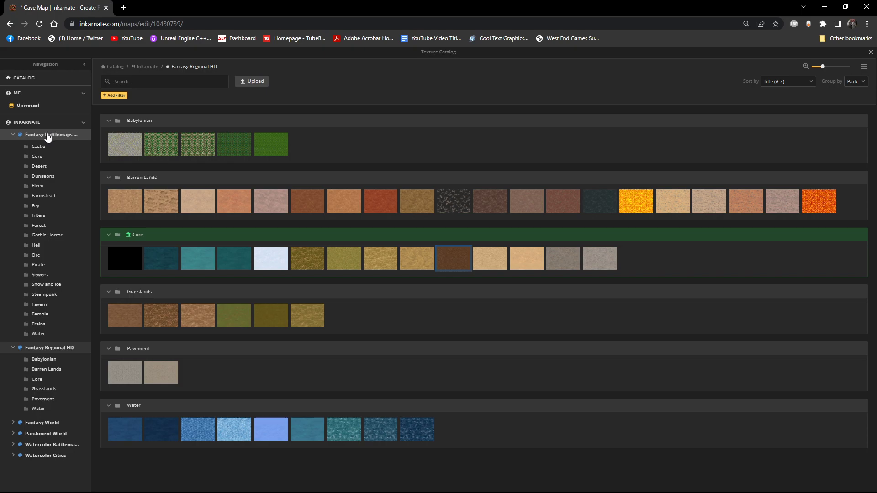
left_click(54, 136)
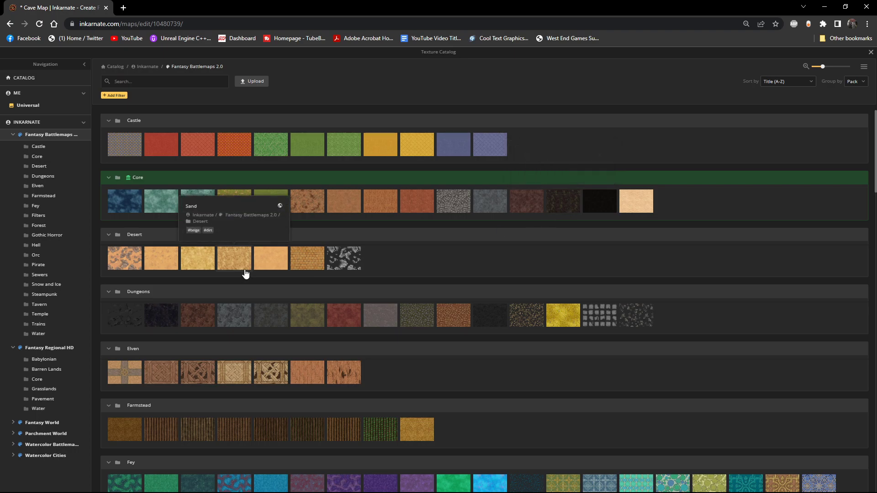
scroll(263, 268, "down", 3)
scroll(263, 270, "down", 5)
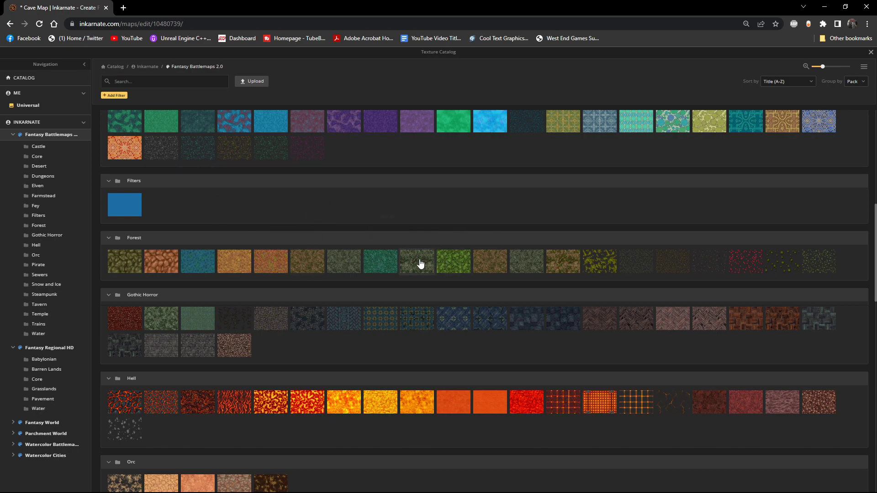
left_click(314, 266)
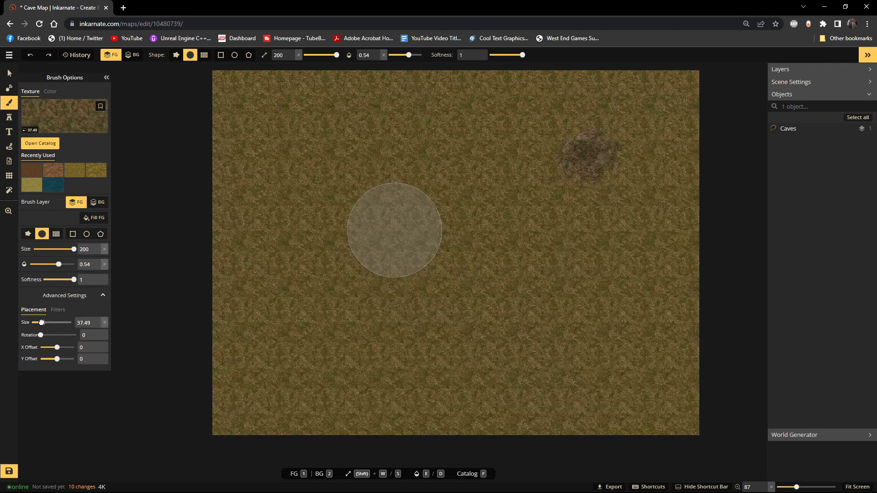
Step: Paint the Forest texture over the map at a texture size of 43.53, finishing with the brush opacity at 1
left_click_drag(51, 322, 43, 323)
mouse_move(239, 98)
left_mouse_down()
mouse_move(676, 93)
mouse_move(718, 145)
mouse_move(167, 174)
mouse_move(174, 234)
mouse_move(742, 264)
mouse_move(763, 287)
mouse_move(323, 337)
mouse_move(135, 413)
mouse_move(797, 430)
mouse_move(112, 415)
left_mouse_up()
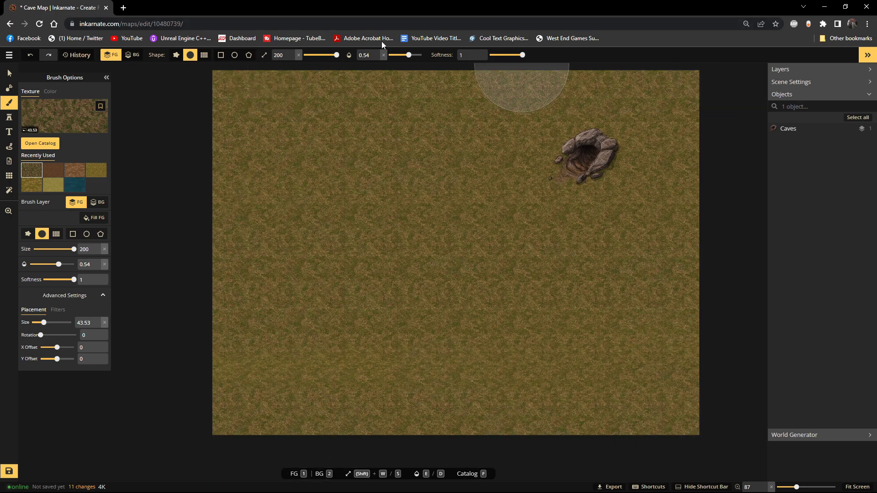
left_click_drag(413, 57, 421, 55)
mouse_move(265, 98)
left_mouse_down()
mouse_move(809, 92)
mouse_move(181, 143)
mouse_move(107, 214)
mouse_move(587, 266)
mouse_move(704, 322)
mouse_move(793, 388)
mouse_move(673, 443)
mouse_move(823, 427)
left_mouse_up()
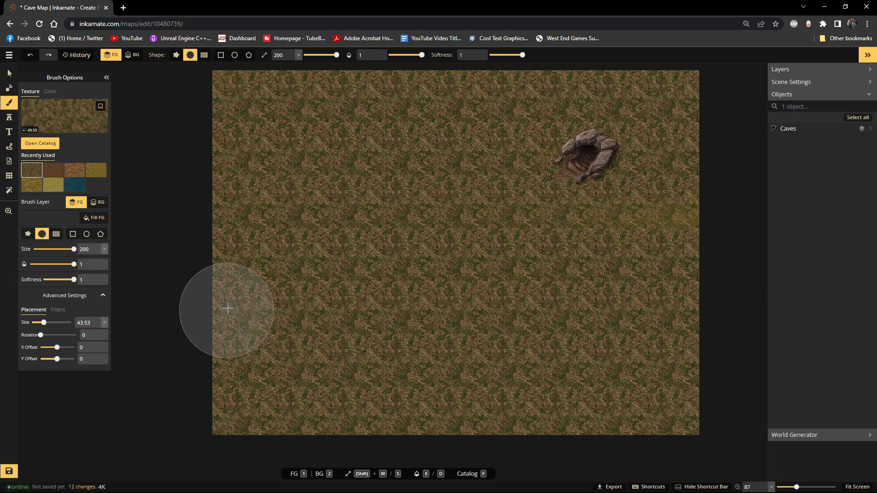
mouse_move(119, 63)
left_mouse_down()
mouse_move(550, 116)
mouse_move(135, 83)
mouse_move(395, 230)
left_mouse_up()
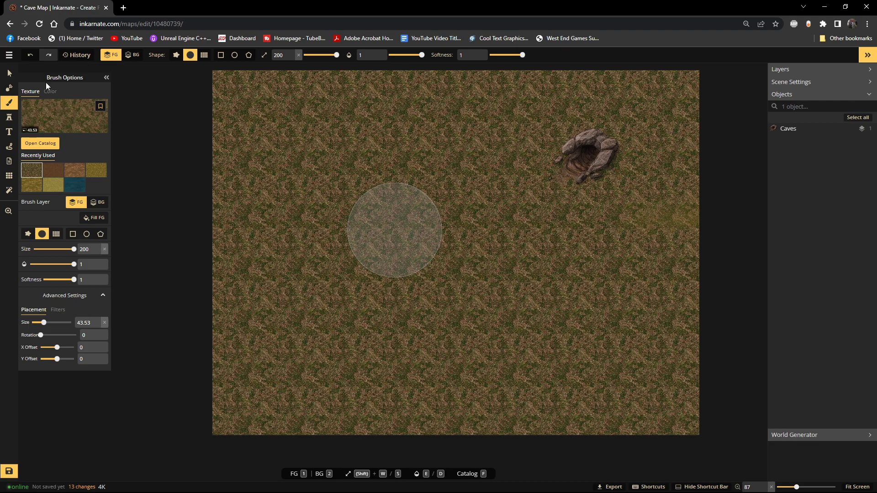
Step: Examine the cave stamp against the repainted ground, both close up and with the whole map in view
left_click(3, 78)
scroll(632, 199, "up", 2)
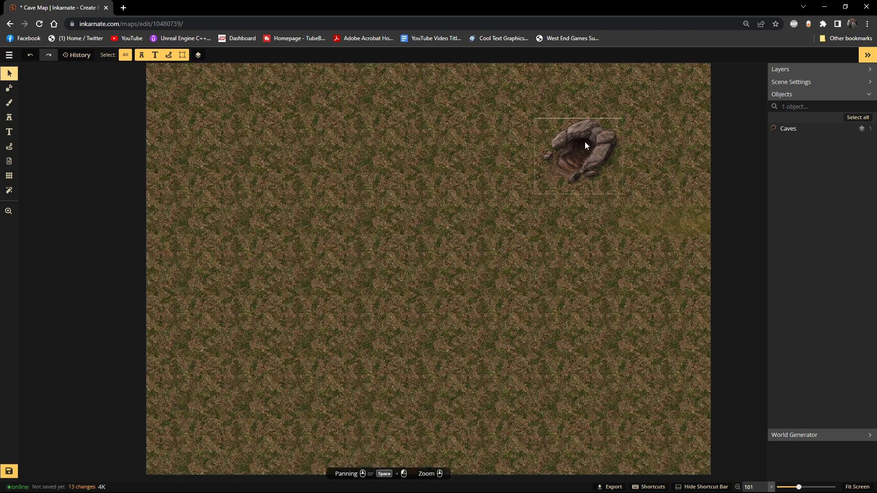
scroll(553, 169, "up", 2)
left_click(554, 172)
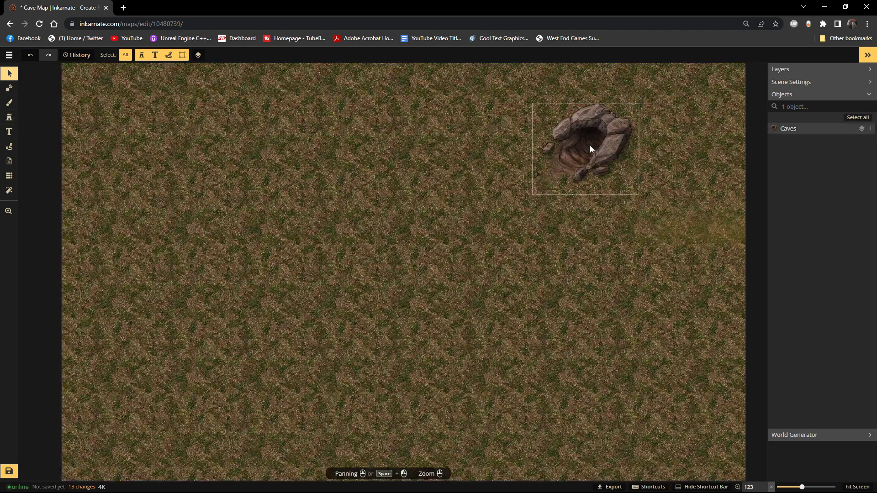
scroll(599, 148, "down", 4)
scroll(590, 164, "down", 1)
scroll(583, 170, "up", 4)
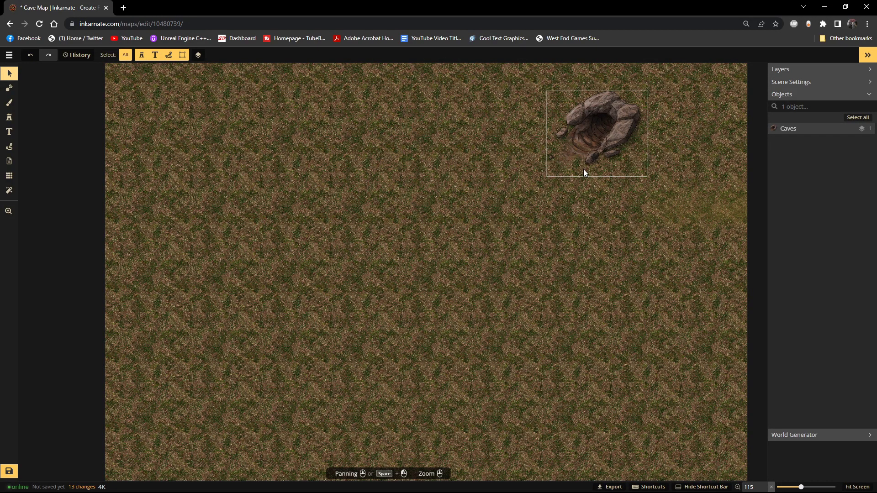
scroll(583, 169, "down", 4)
scroll(525, 215, "up", 1)
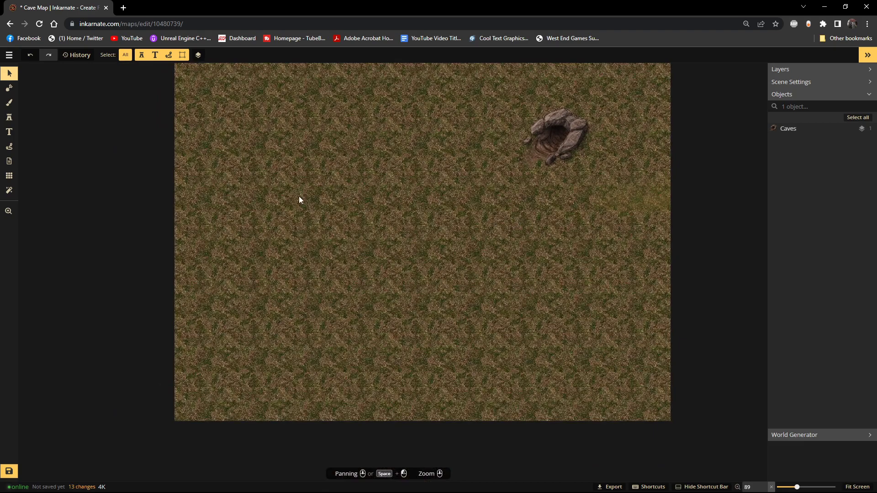
Step: Clear the cave search in the stamp catalog and browse the Core stamps with the Caves variants collapsed
left_click(10, 118)
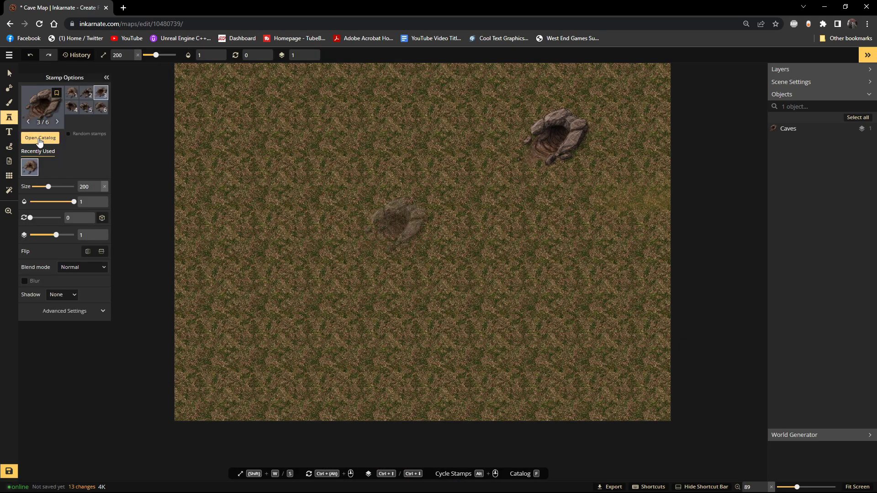
left_click(41, 132)
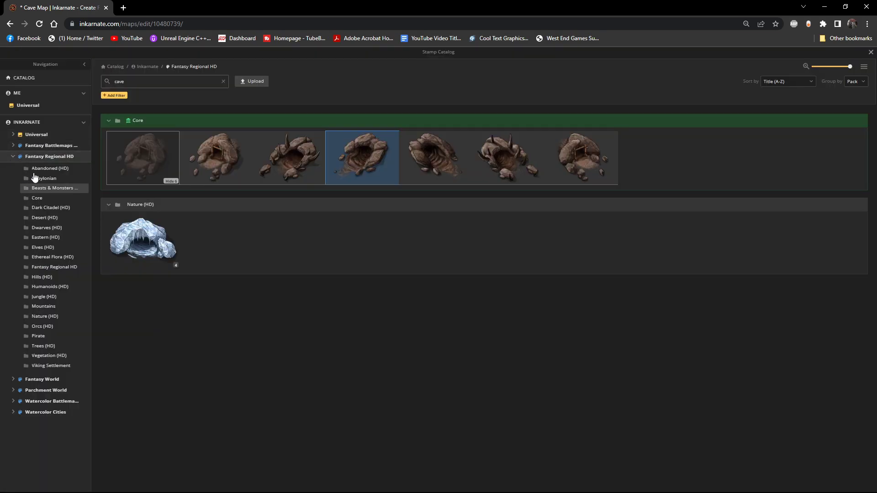
left_click(223, 82)
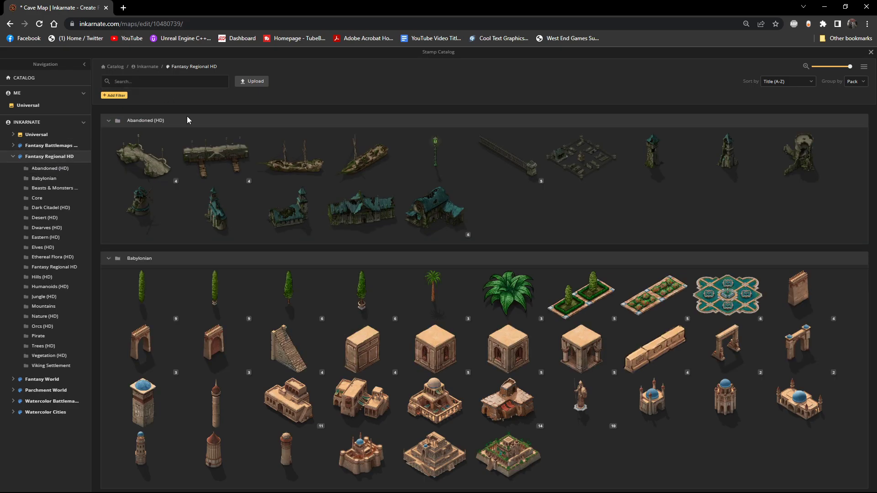
left_click(44, 199)
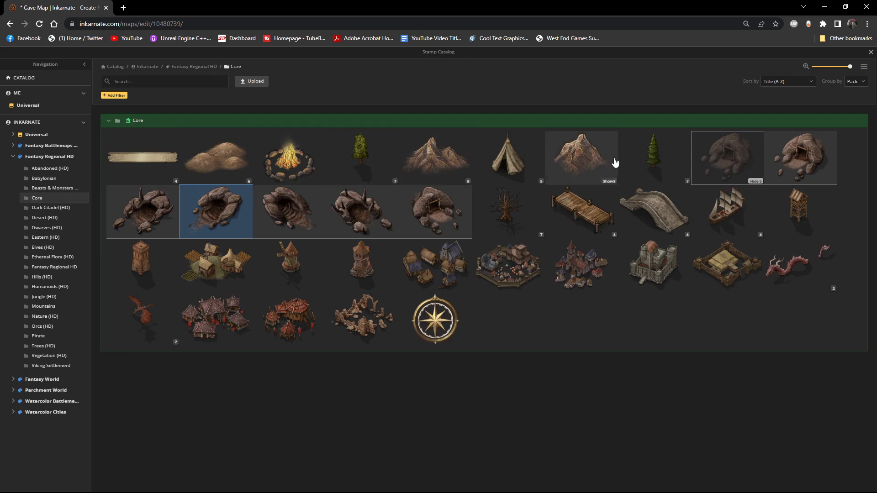
left_click(756, 181)
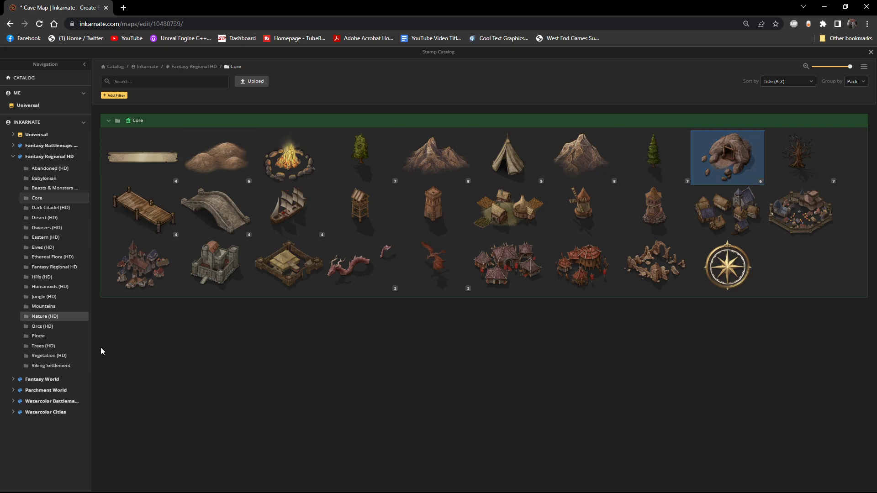
Step: Browse the Fantasy Regional HD Nature stamps and choose the Cliffs stamp
left_click(45, 316)
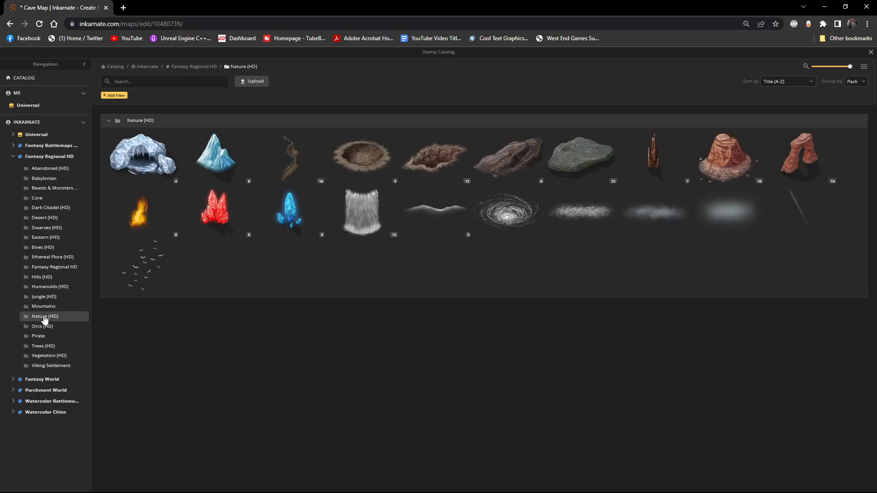
mouse_move(485, 173)
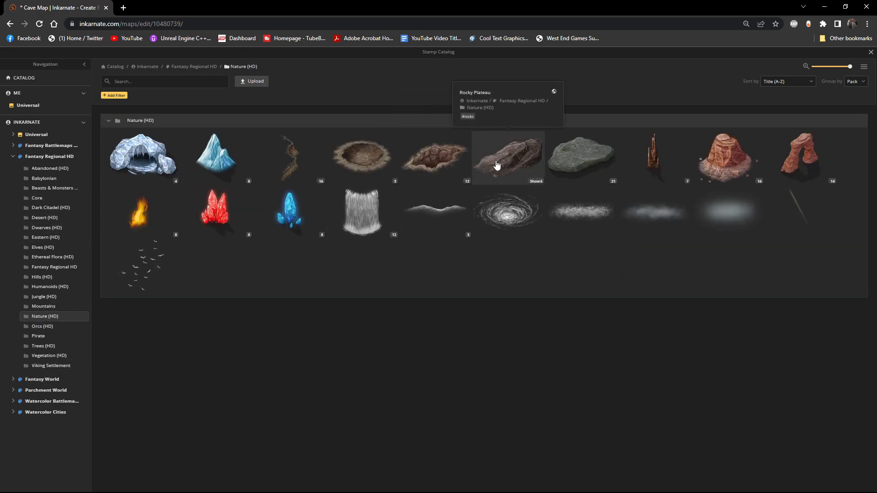
mouse_move(427, 156)
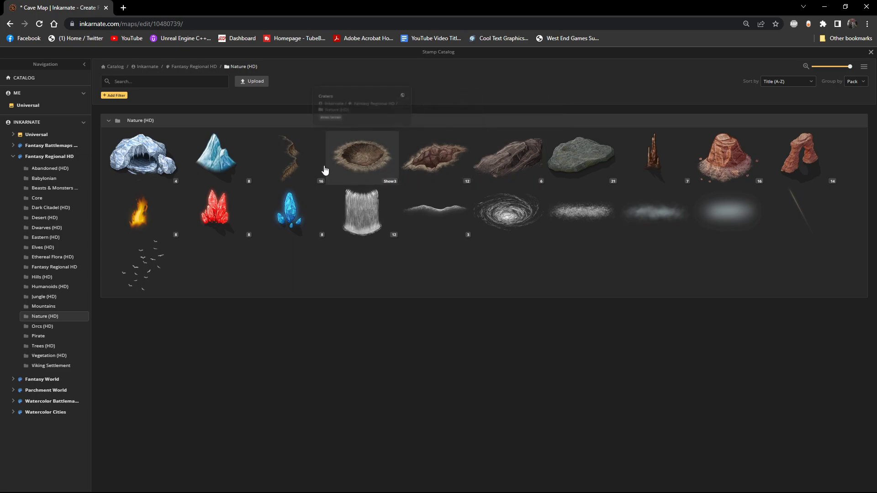
mouse_move(302, 161)
mouse_move(575, 153)
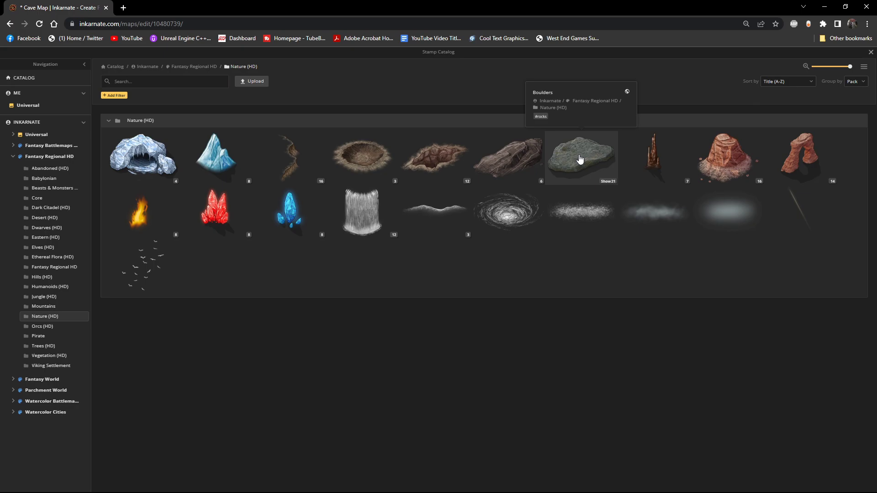
left_click(289, 160)
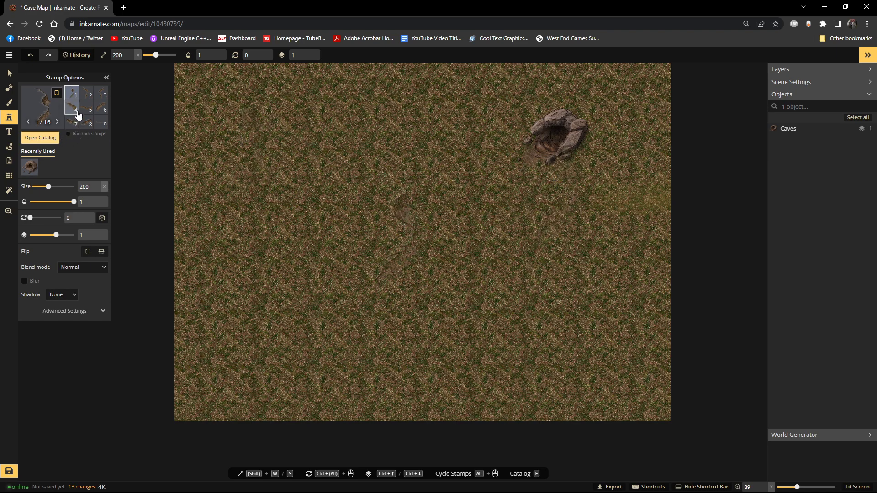
Step: Place the second Cliffs variant at size 165 along the map's upper edge, left of the cave, rotated to 349
key("s")
key("s")
key("s")
key("s")
key("s")
key("s")
key("s")
key("s")
key("s")
key("s")
key("s")
key("s")
key("s")
key("s")
key("s")
key("s")
key("s")
key("s")
key("s")
key("s")
key("s")
key("s")
key("s")
key("s")
left_click(86, 94)
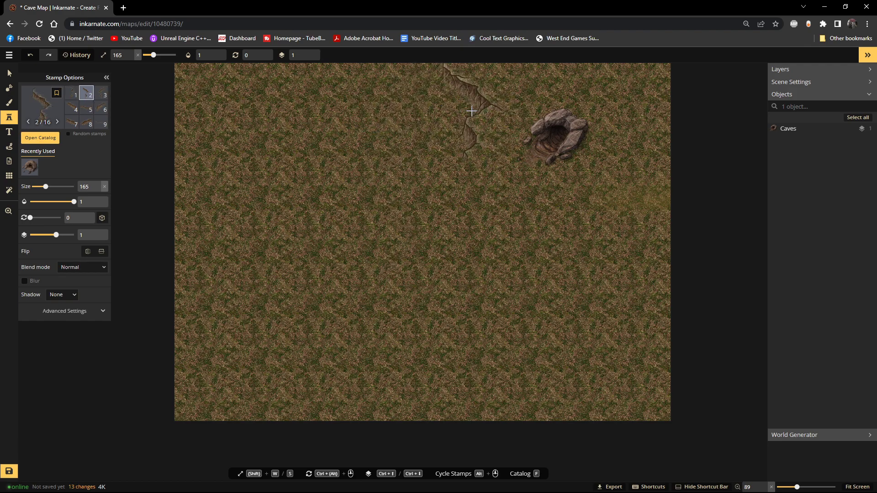
left_click(461, 121)
left_click_drag(402, 91, 386, 107)
left_click_drag(471, 139, 440, 122)
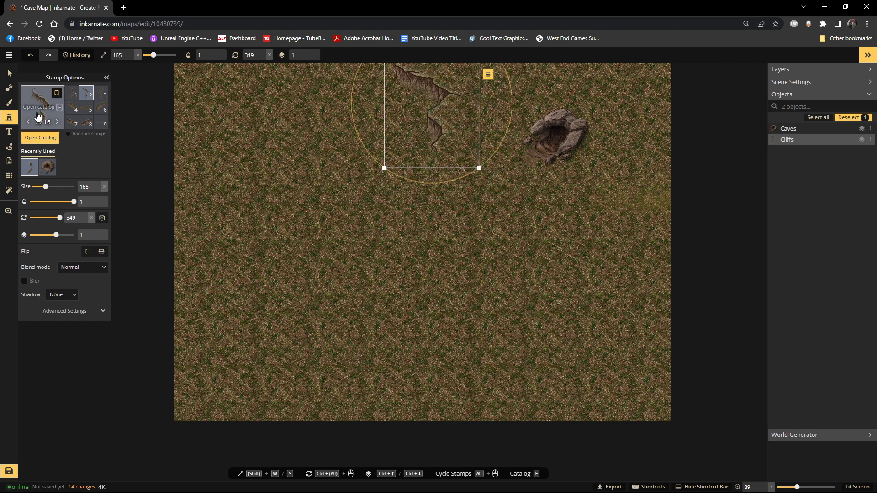
Step: Place the sixth Cliffs variant at the map's right edge below the cave and the eighth variant at its lower left end
left_click(102, 109)
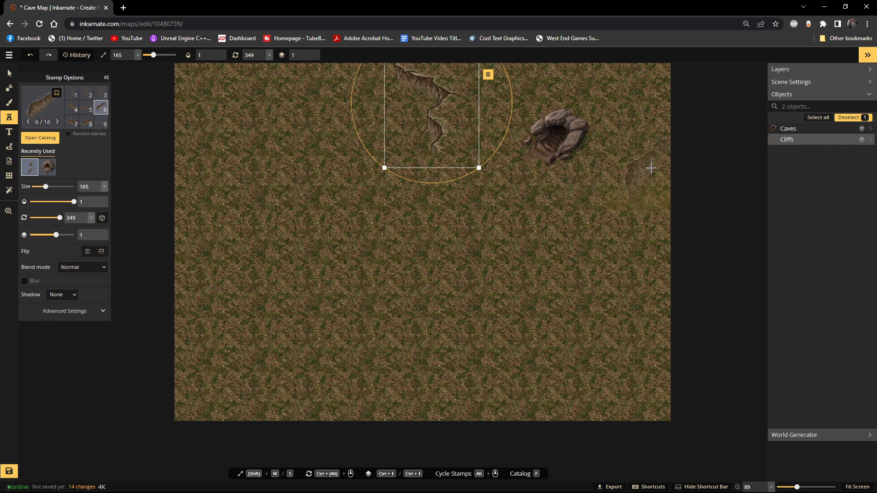
left_click(652, 168)
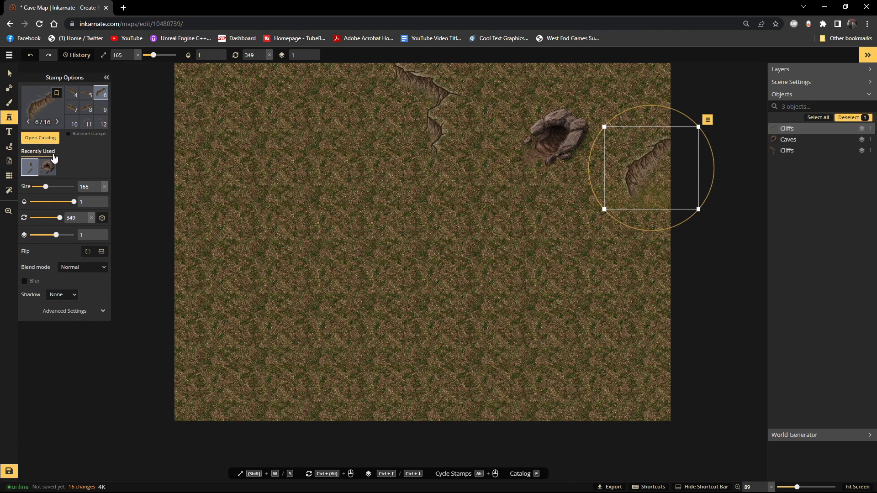
left_click(85, 115)
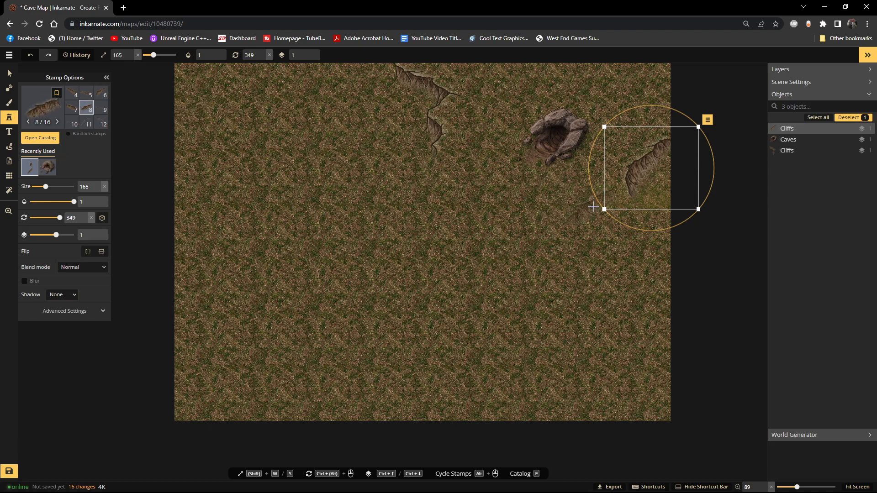
key("Escape")
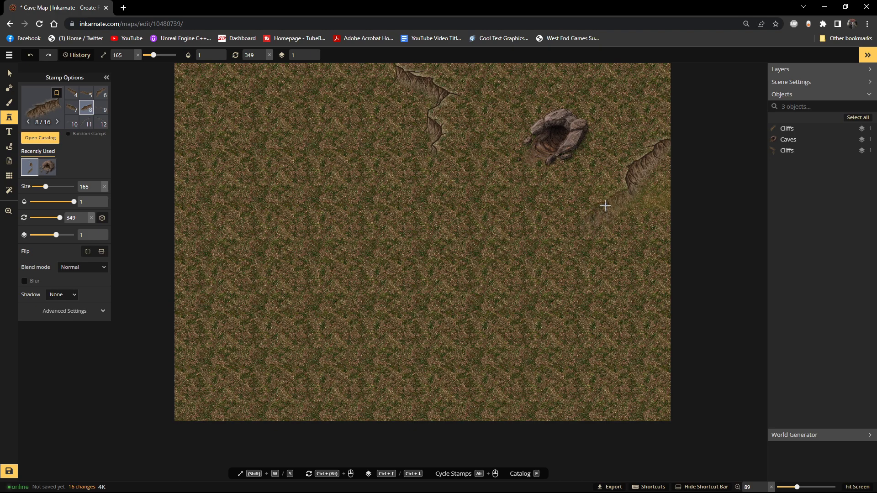
left_click(604, 206)
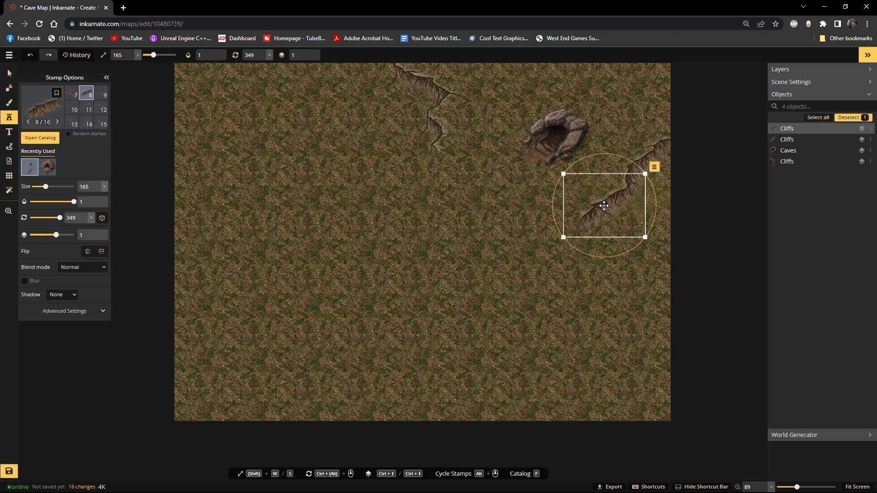
Step: Place the sixteenth Cliffs variant on the open ground to the lower left of the cave
scroll(85, 121, "down", 1)
left_click(73, 122)
key("Escape")
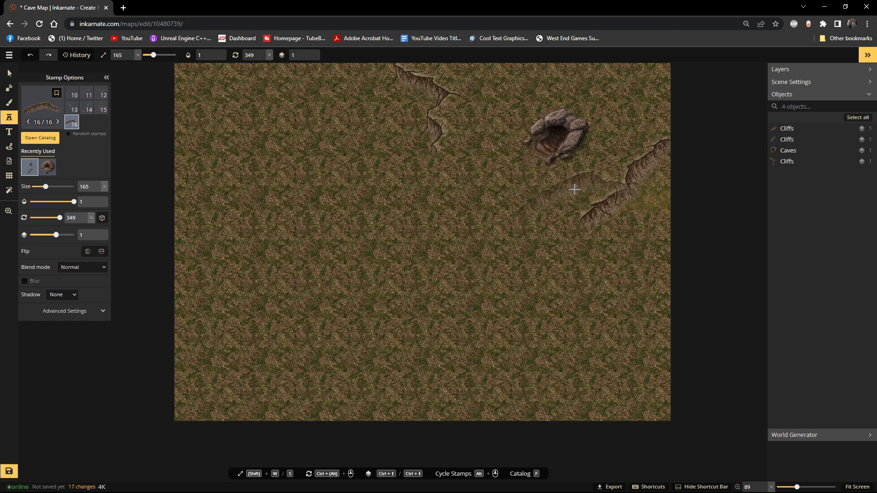
left_click(473, 192)
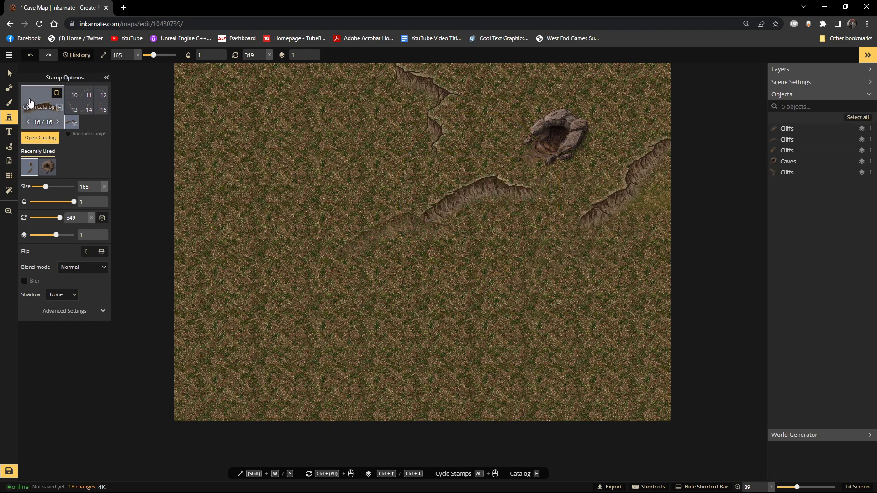
Step: Move the long sixteenth-variant cliff to join the cliff at the map's right edge, and delete the short eighth-variant cliff
left_click(9, 74)
left_click_drag(618, 205, 533, 277)
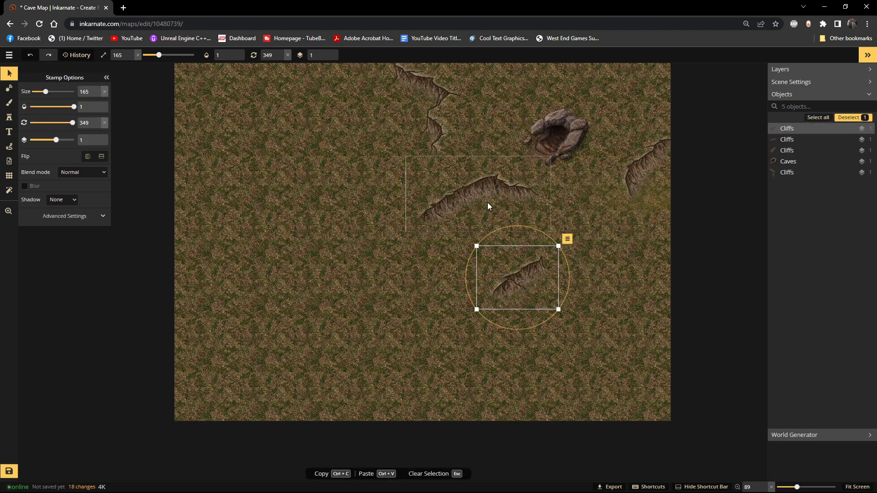
left_click(487, 207)
left_click_drag(497, 190, 587, 194)
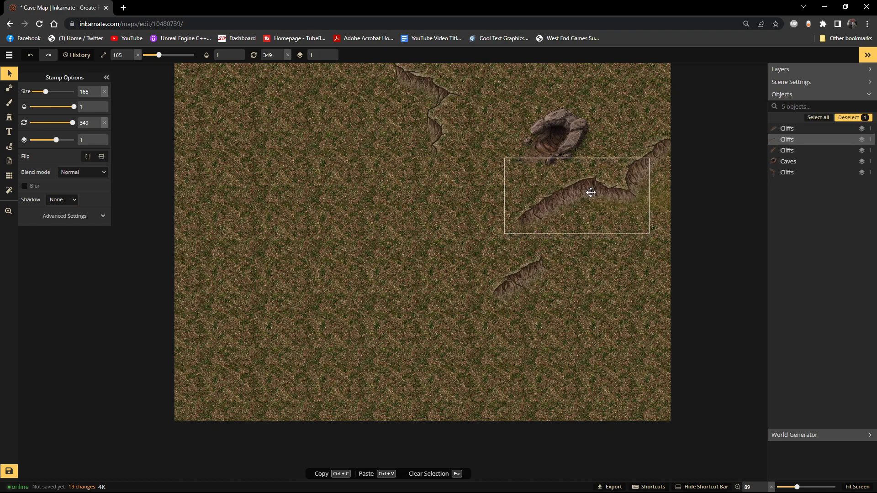
left_click(588, 192)
left_click(512, 279)
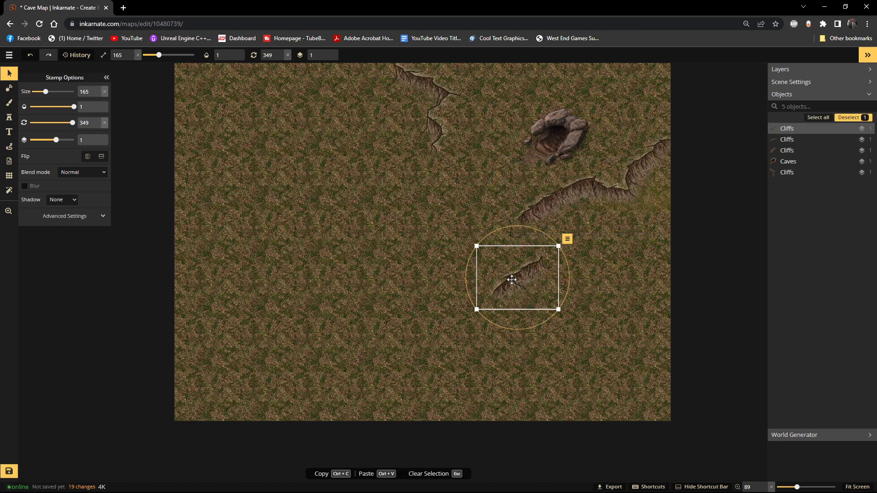
key("Delete")
Step: Place the seventh Cliffs variant at the lower end of the upper-edge cliff to extend it toward the cave
left_click(8, 117)
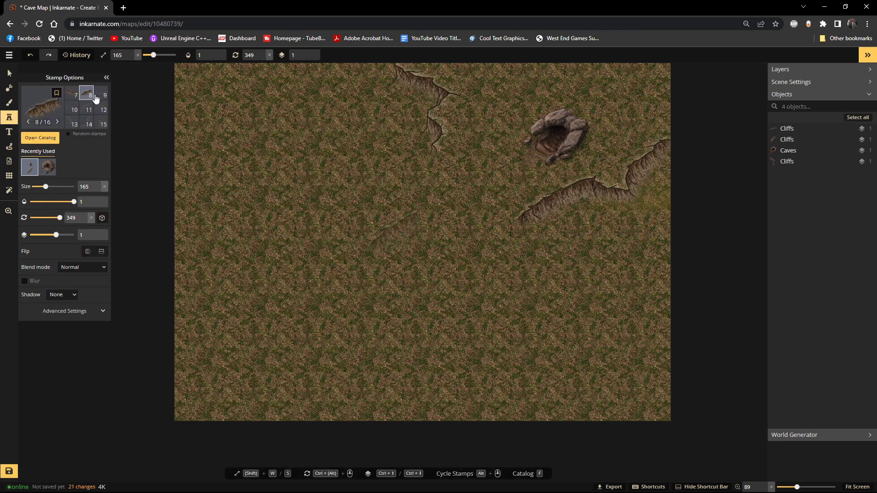
left_click(72, 94)
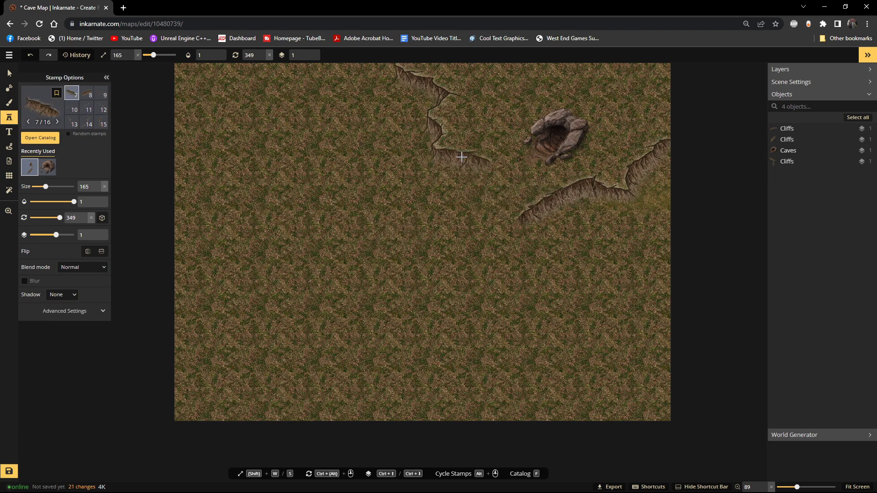
left_click(461, 157)
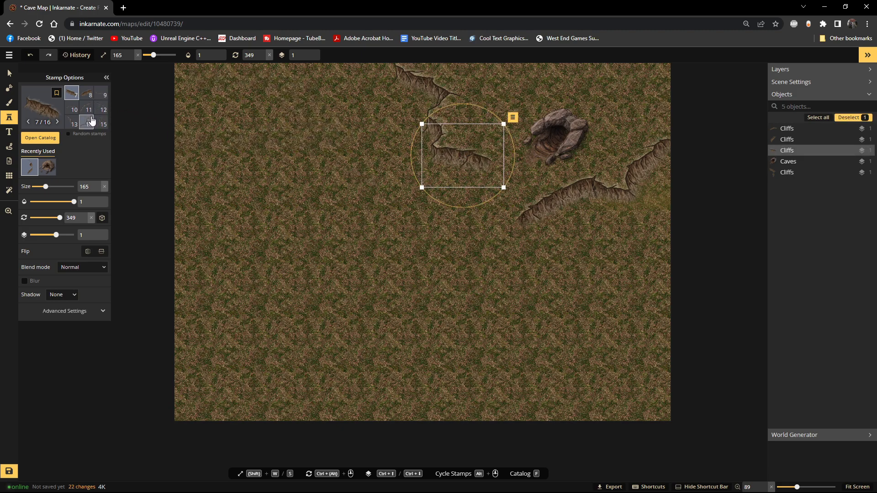
Step: Extend the left cliff line downward with the fifteenth Cliffs variant
scroll(102, 106, "up", 2)
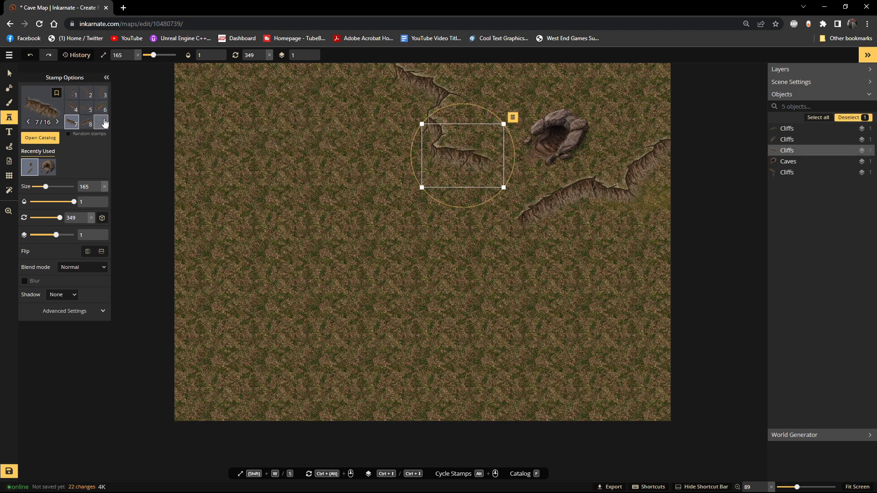
left_click(82, 99)
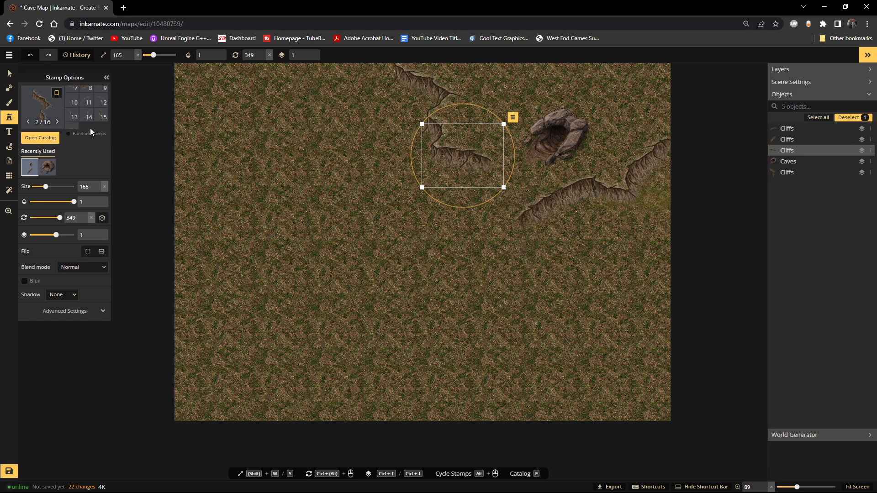
left_click(87, 111)
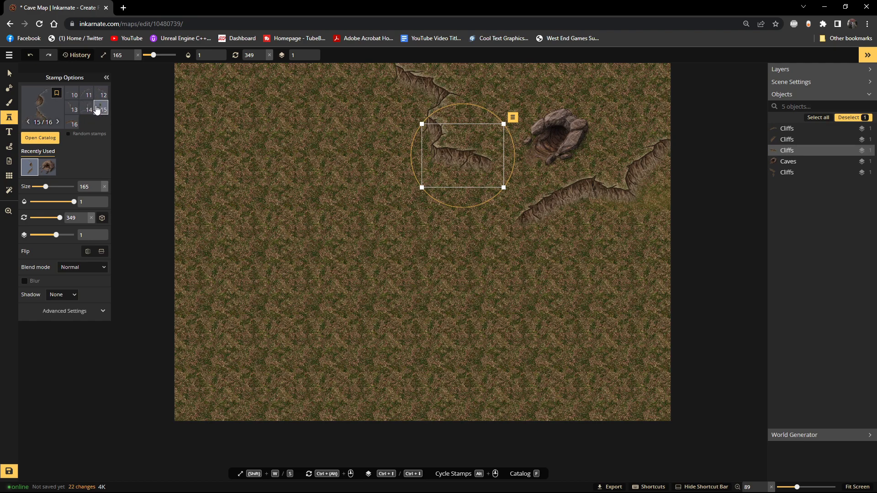
key("Escape")
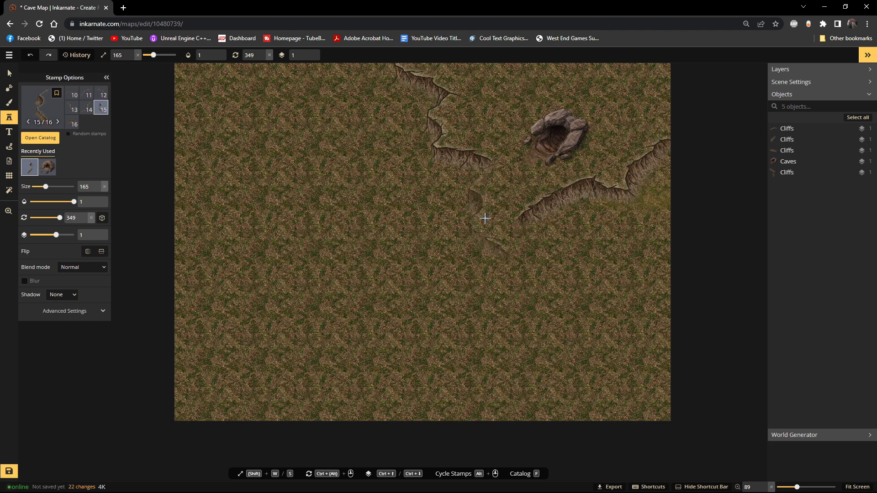
left_click(485, 218)
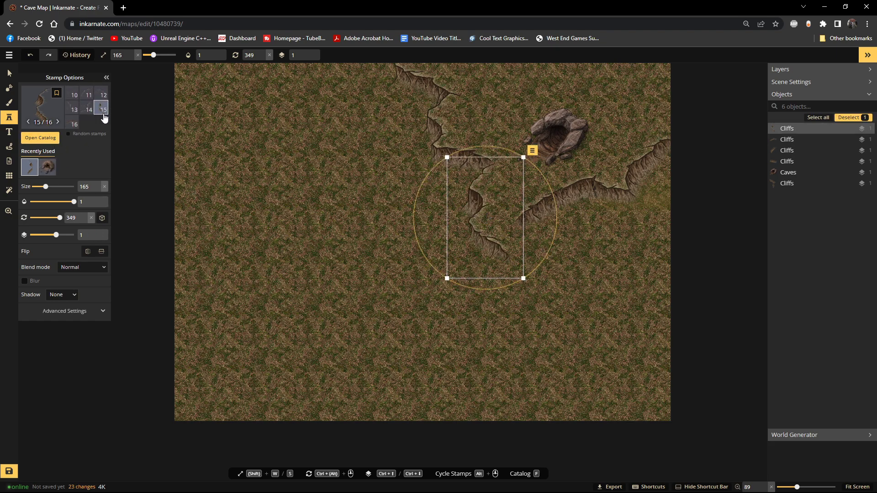
Step: Extend the right cliff line from its left end down to the lower right with the twelfth Cliffs variant
scroll(104, 117, "up", 2)
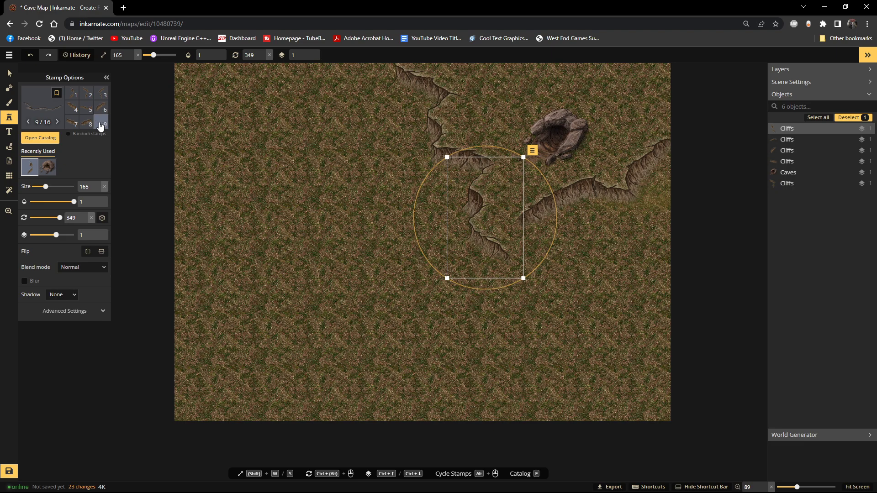
scroll(91, 127, "down", 2)
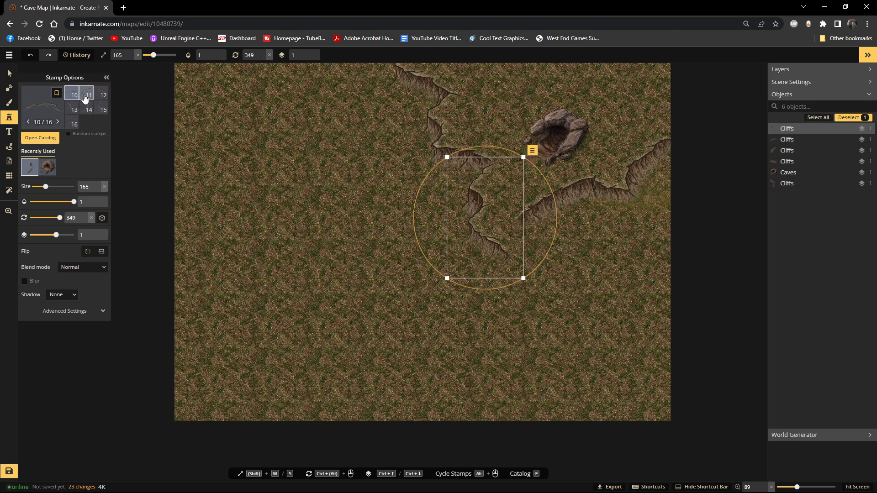
key("Escape")
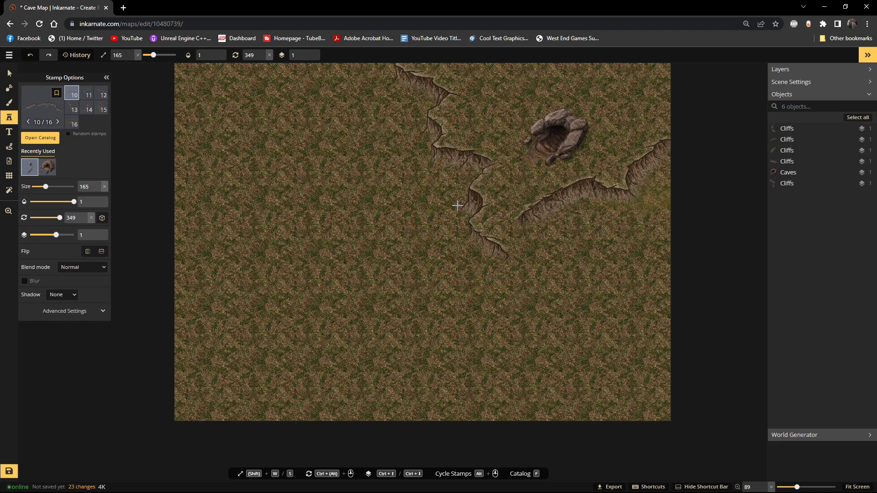
left_click(101, 94)
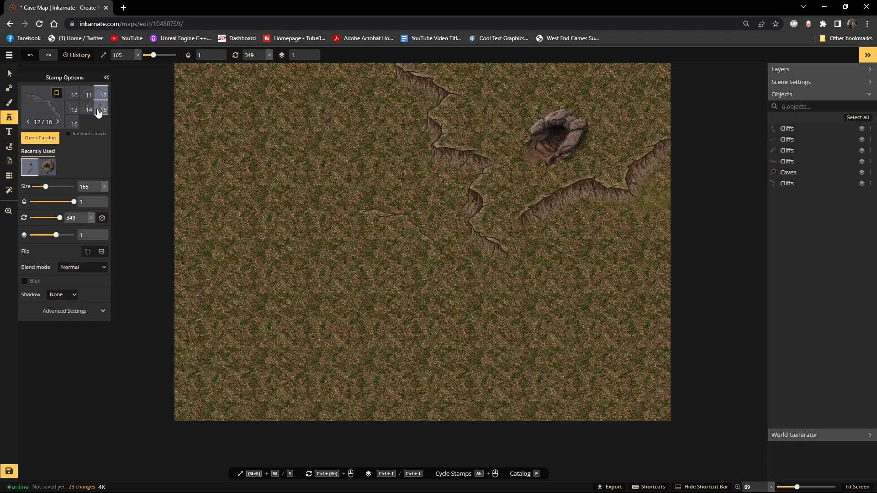
left_click(556, 239)
key("Escape")
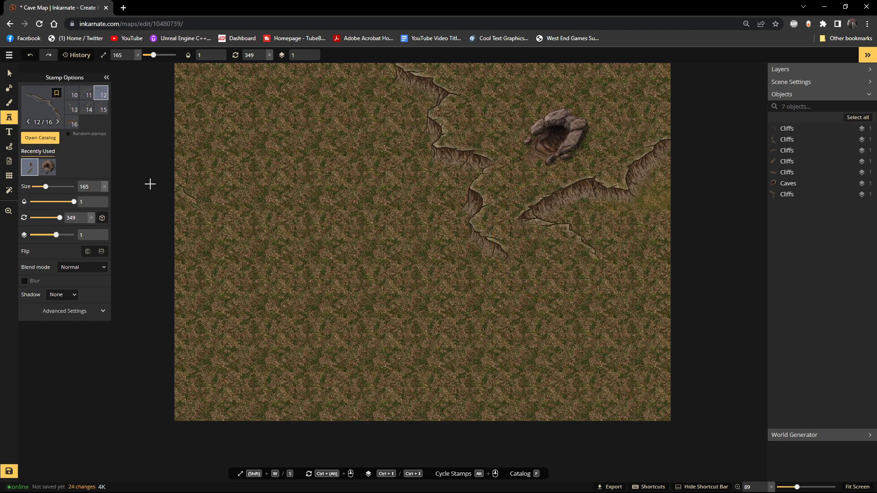
left_click(9, 55)
left_click(15, 75)
left_click(530, 436)
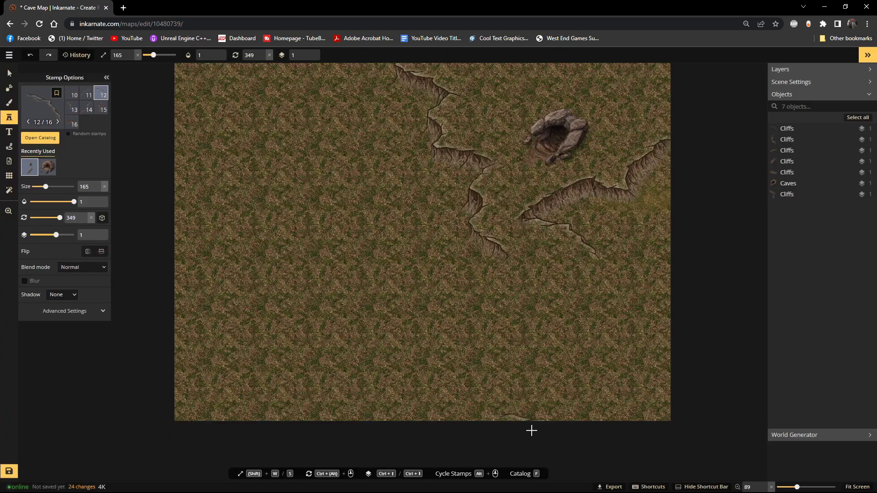
Step: Move the cave stamp slightly up and to the right, away from the cliffs
left_click(9, 73)
left_click_drag(583, 138, 596, 110)
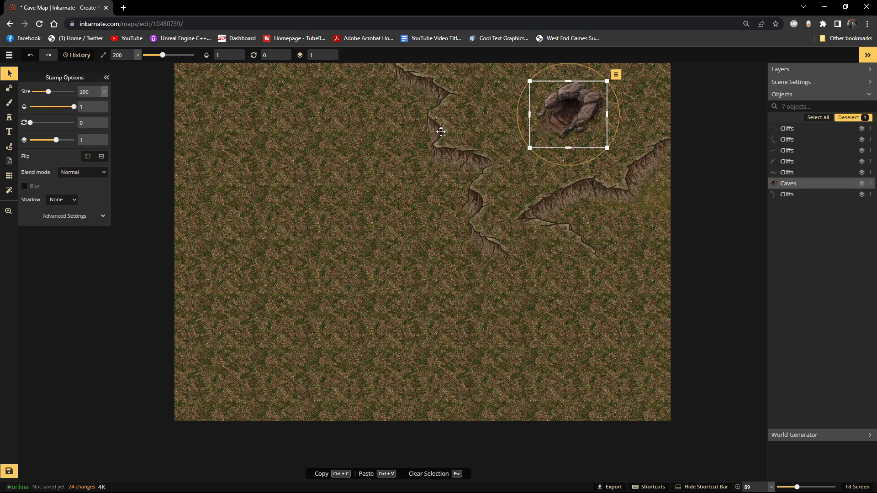
Step: Choose the Rocky Plateau stamp from the Fantasy Regional HD Nature collection
left_click(13, 118)
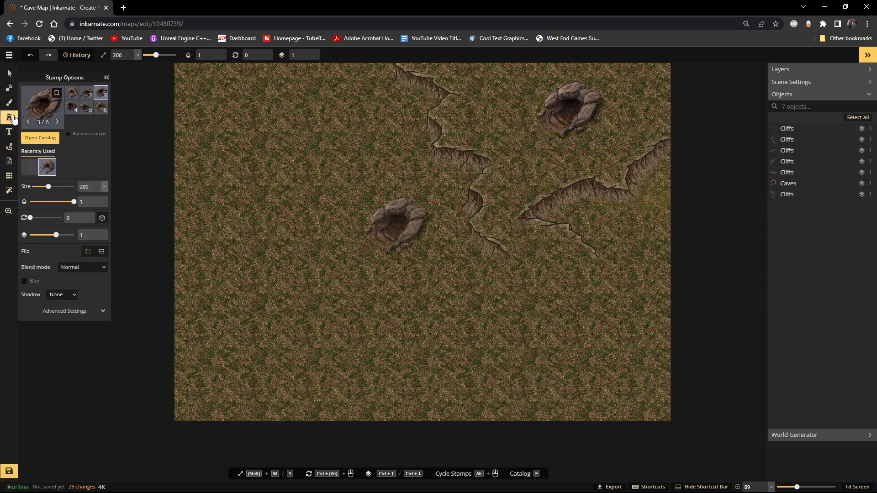
left_click(44, 145)
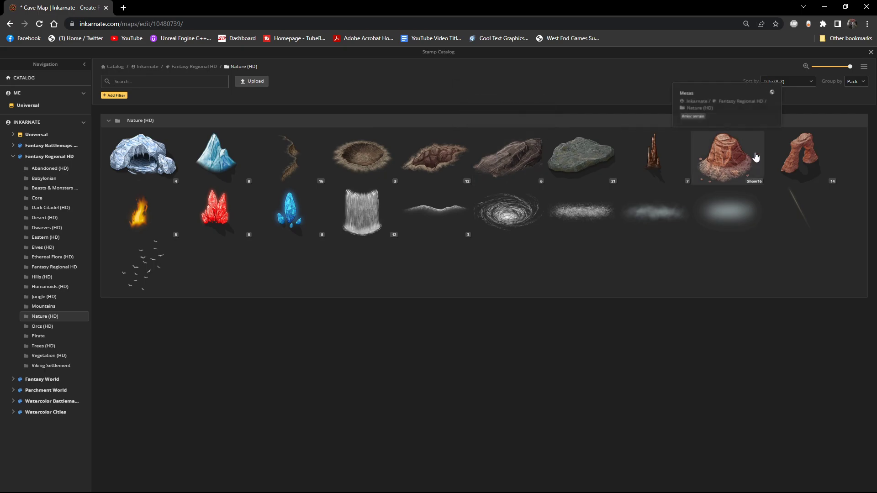
left_click(509, 157)
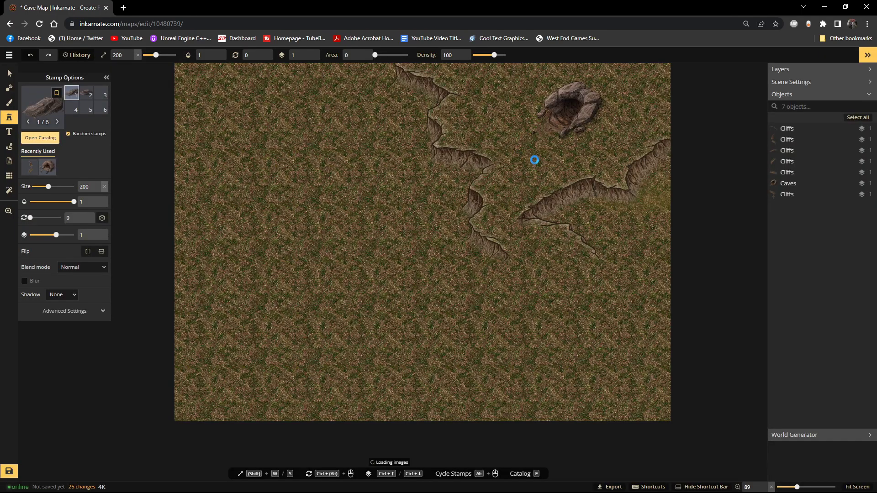
Step: Place the sixth Rocky Plateau variant, flipped horizontally at size 129, against the lower right side of the cave
key("s")
left_click(105, 113)
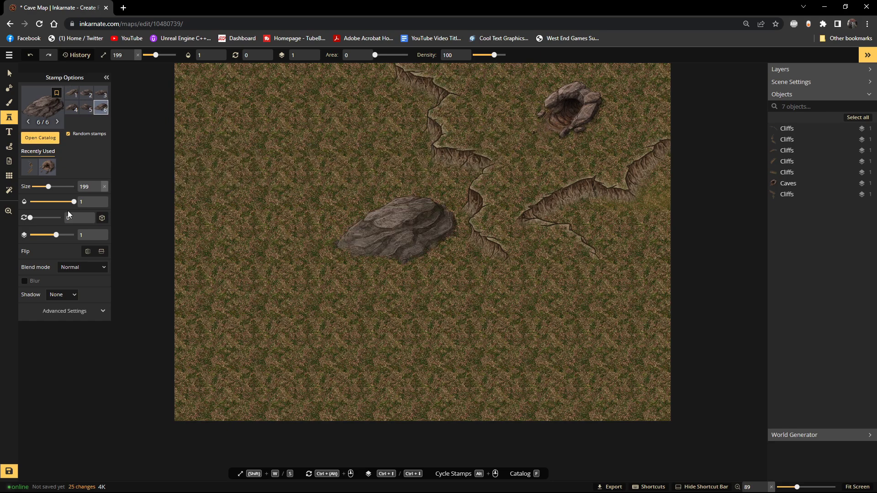
left_click(89, 252)
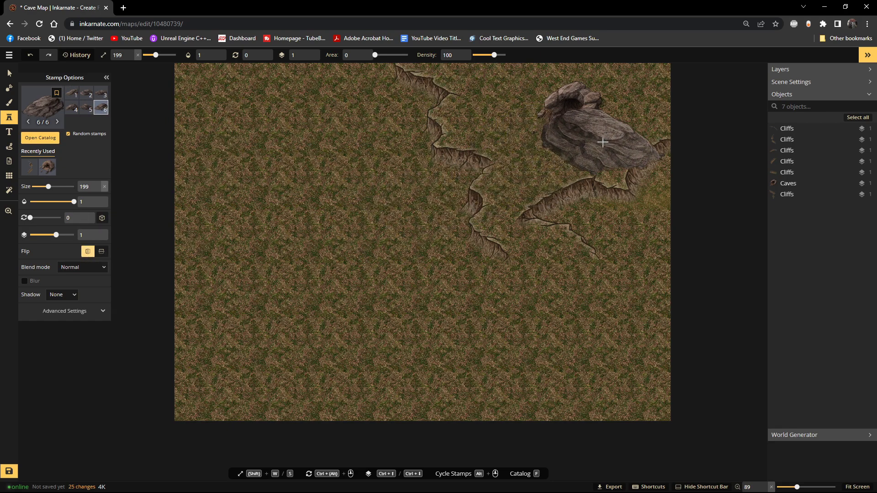
key("s")
key("s")
key("s")
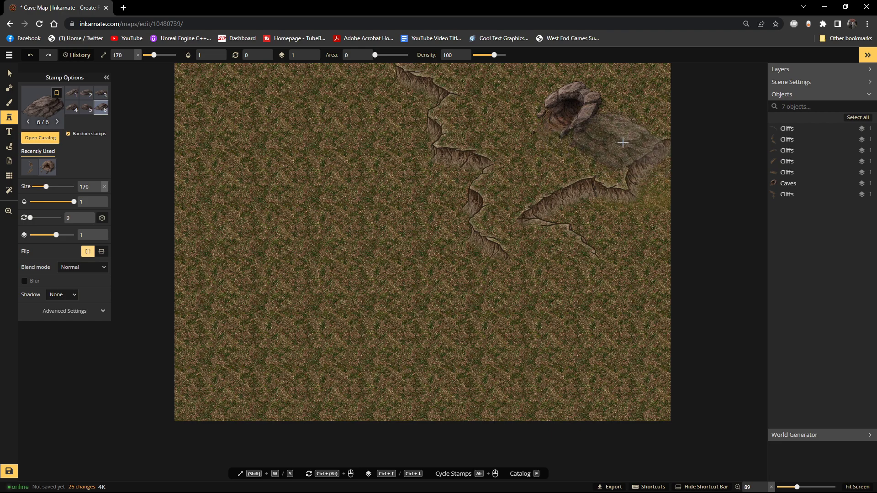
key("s")
key("s")
key("s")
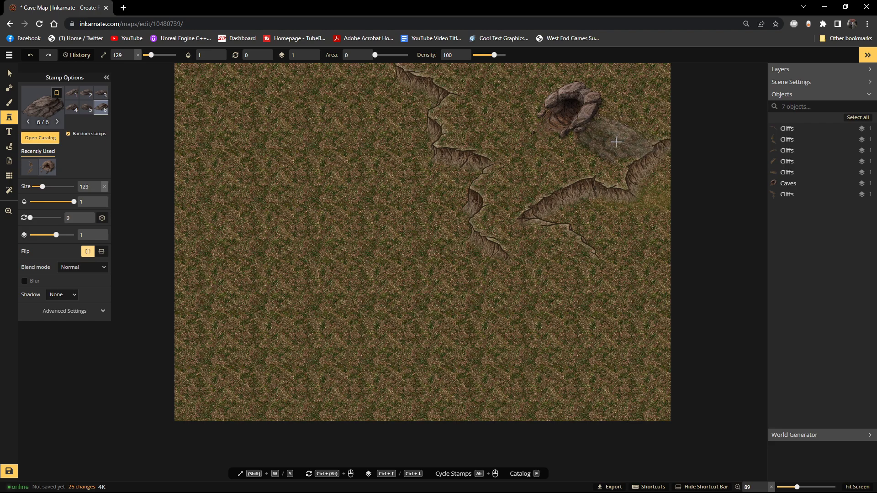
left_click(611, 142)
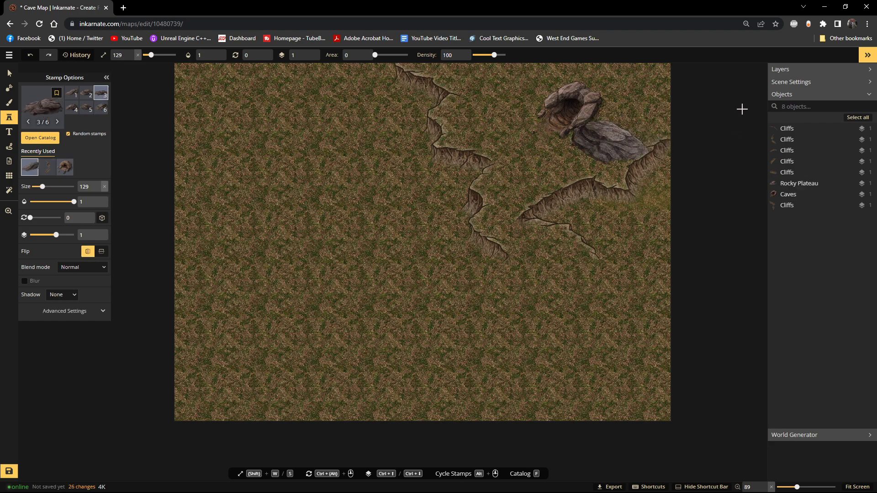
Step: Nudge the plateau beside the cave and try it on layer 0 before returning it to layer 1
key("v")
left_click(612, 134)
left_click_drag(605, 140, 609, 141)
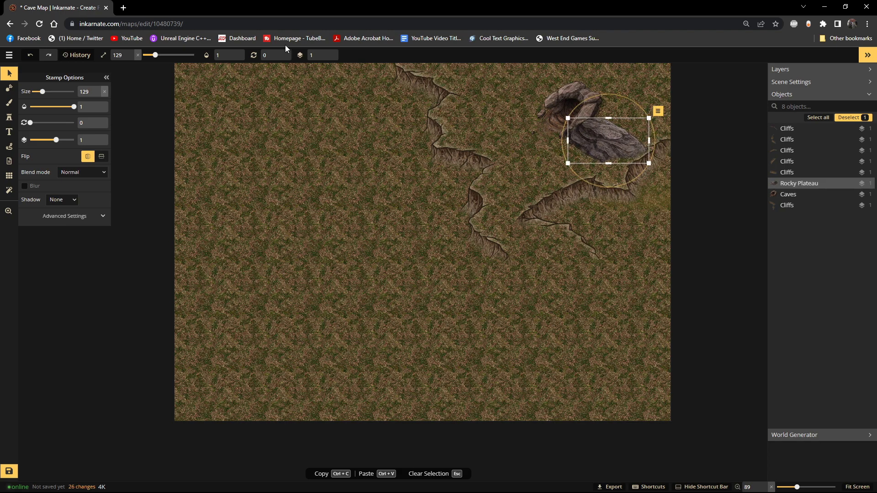
left_click(327, 58)
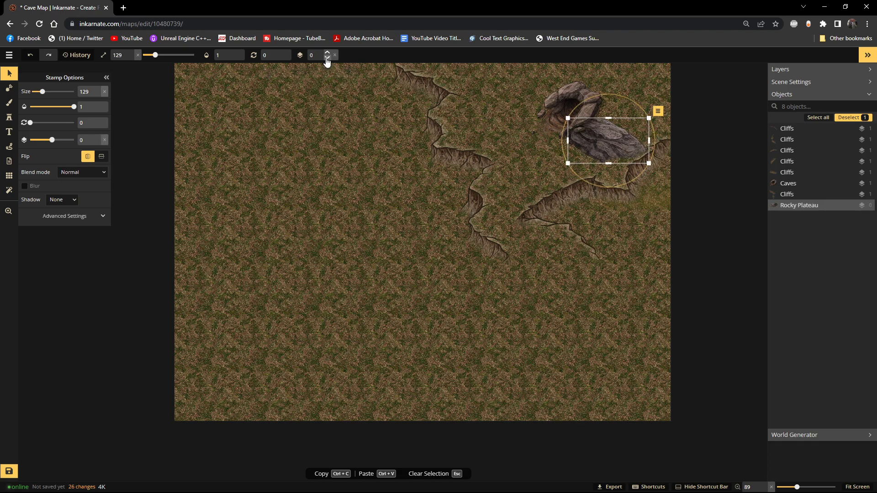
left_click(328, 52)
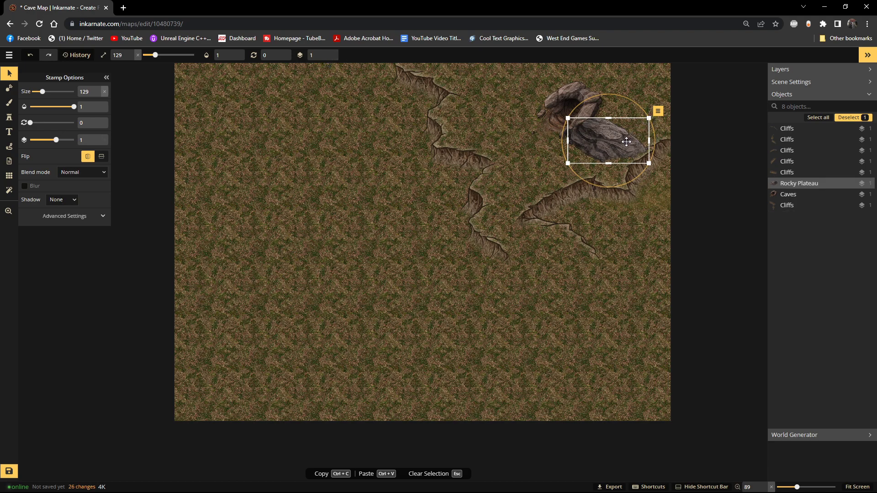
Step: Add an unflipped sixth-variant Rocky Plateau at the cave's left side, on layer 2 and rotated to 346
left_click(9, 118)
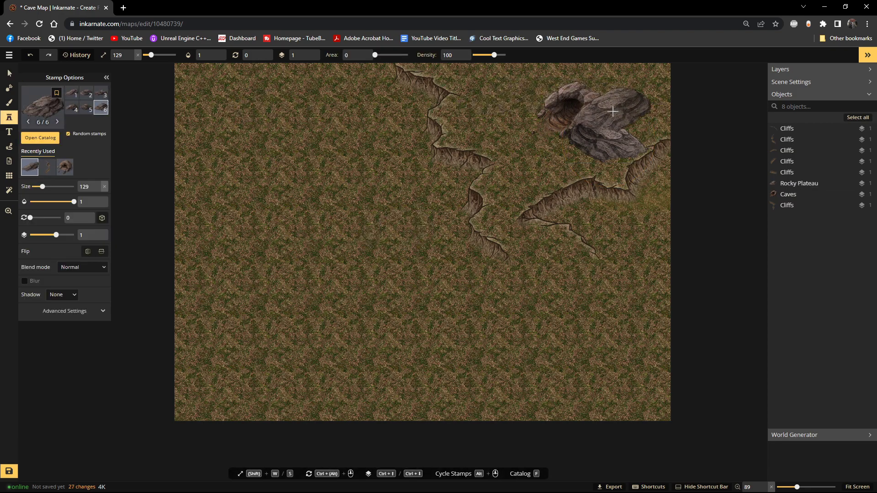
left_click(627, 111)
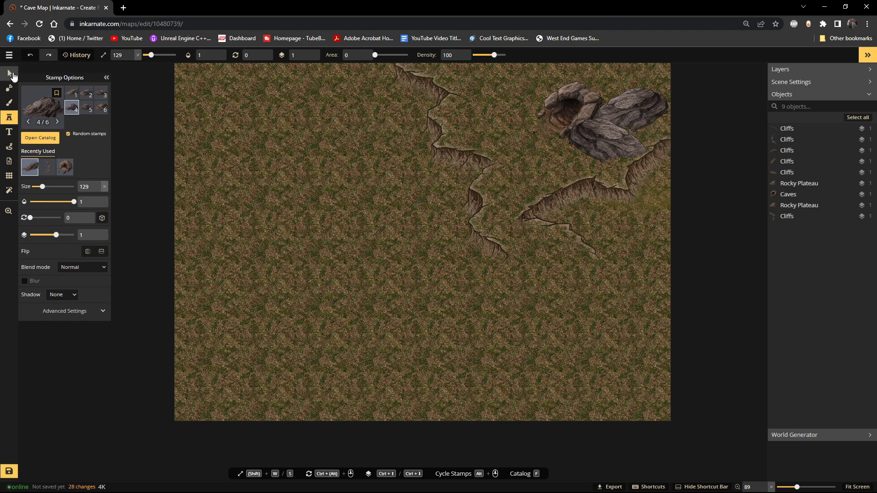
key("v")
left_click(647, 111)
left_click_drag(649, 107, 525, 106)
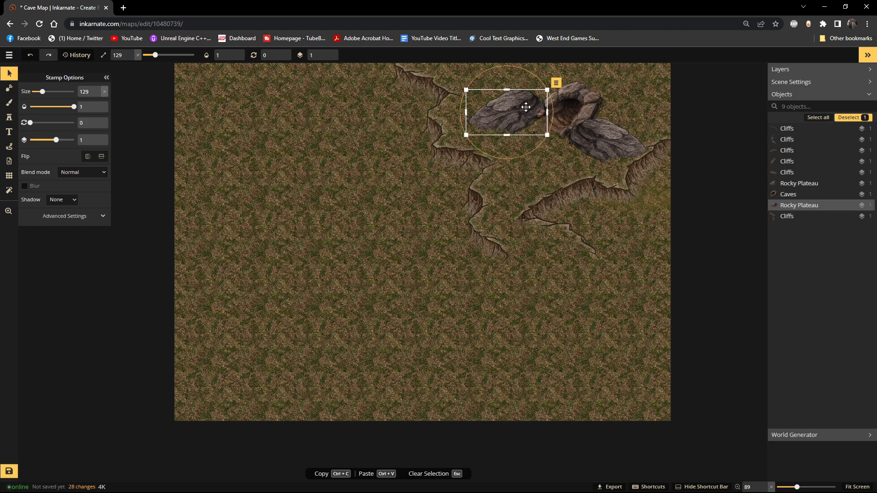
left_click(329, 55)
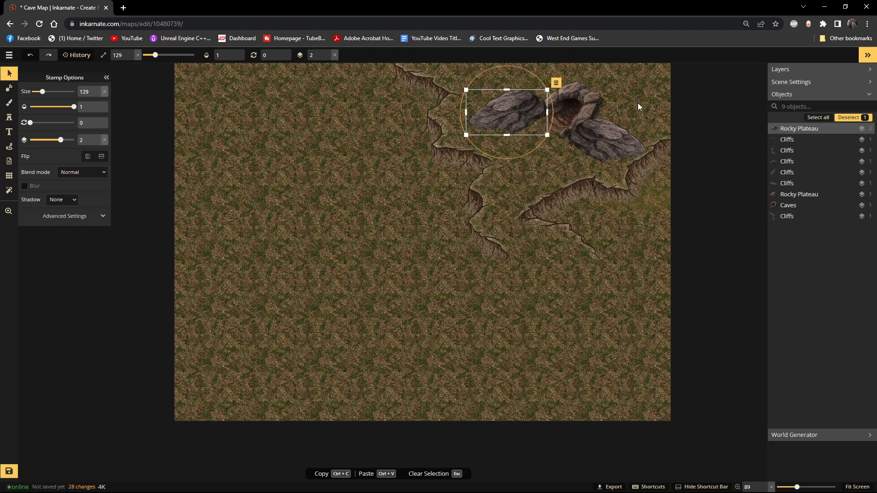
left_click_drag(479, 78, 471, 86)
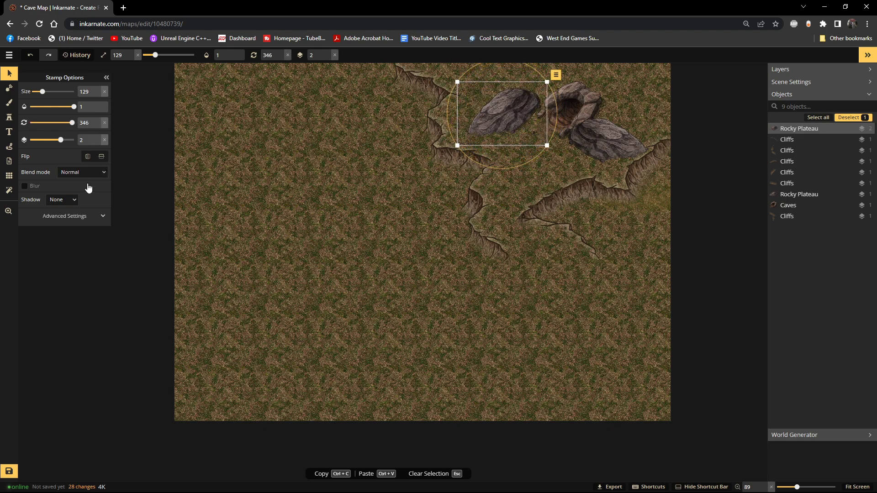
Step: Try flipping the plateau left of the cave vertically and horizontally, and delete it
left_click(100, 156)
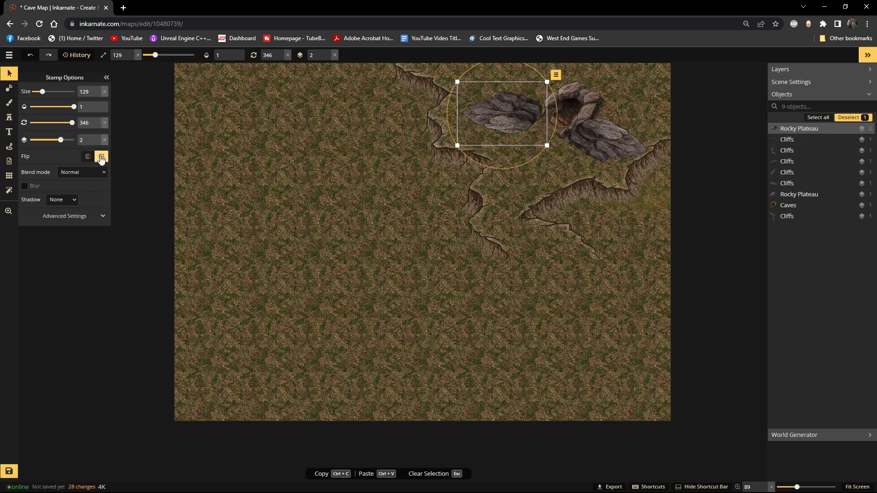
left_click(87, 156)
left_click(101, 157)
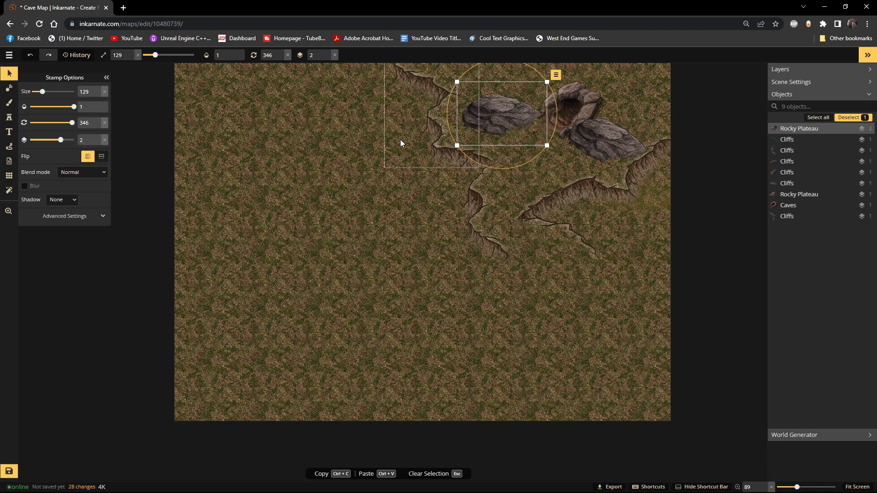
key("Delete")
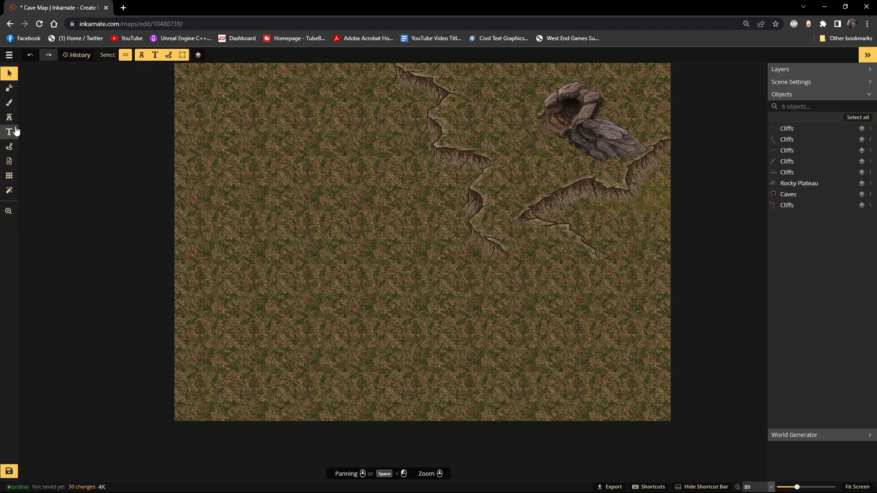
Step: Place the fourth and first Rocky Plateau variants to the left of the cave and two more Rocky Plateaus to its right
left_click(8, 117)
left_click(84, 109)
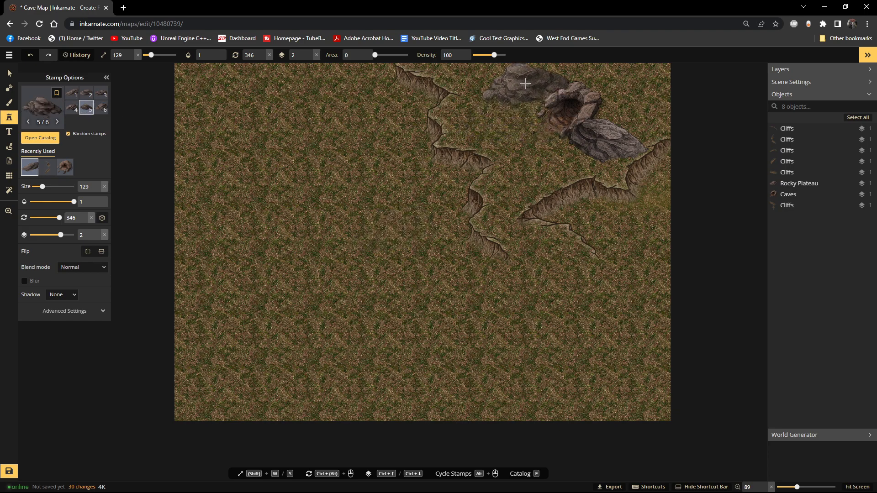
left_click(76, 113)
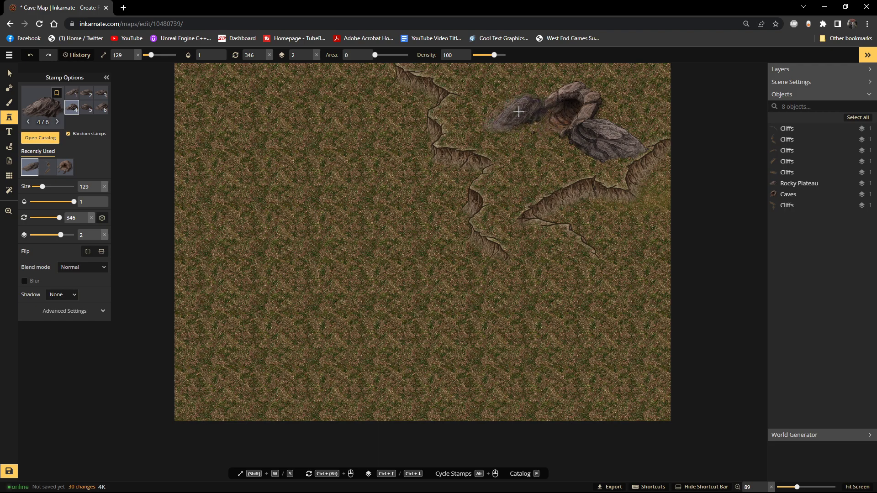
left_click(518, 112)
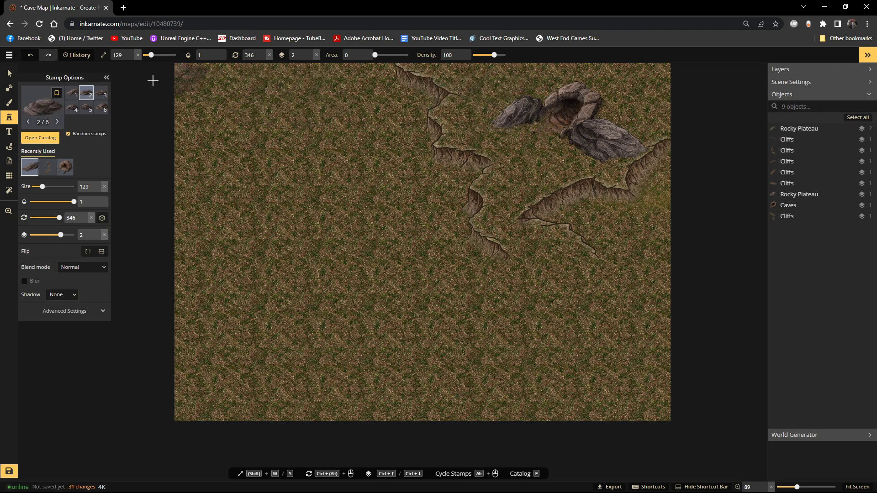
left_click(74, 94)
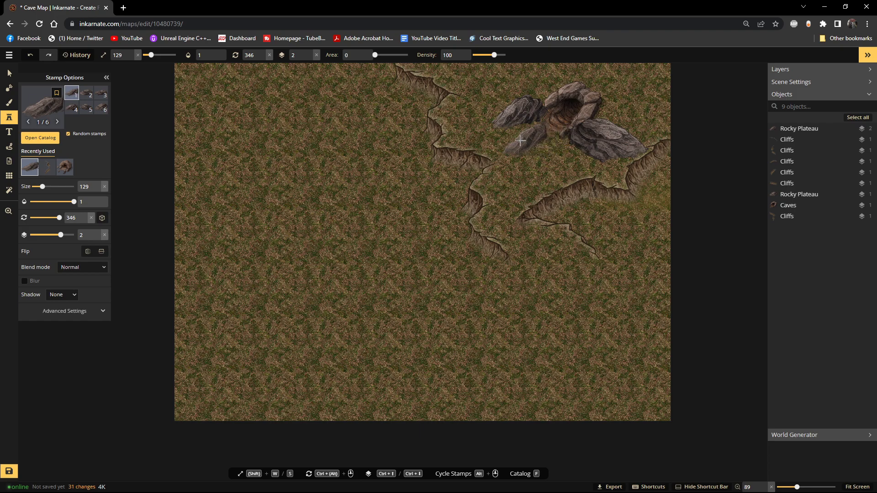
left_click(511, 83)
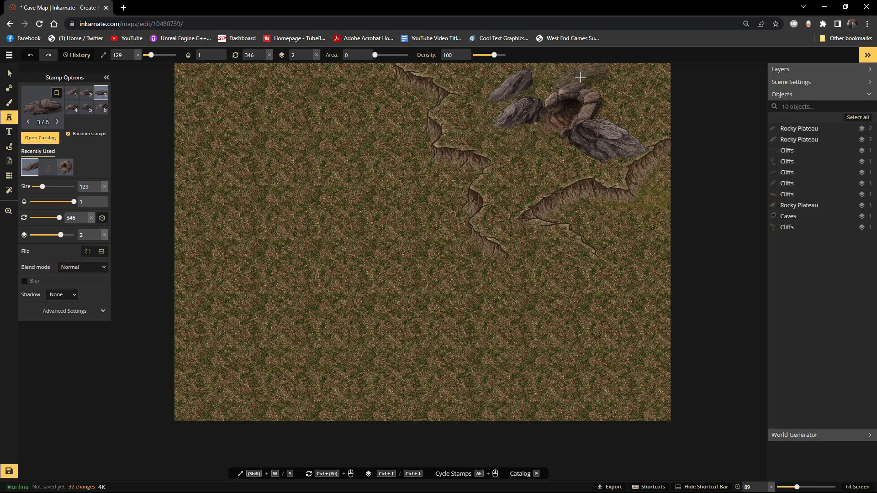
left_click(653, 119)
left_click(616, 108)
Step: Place the fifth Rocky Plateau variant on the open ground left of the cliffs
left_click(87, 108)
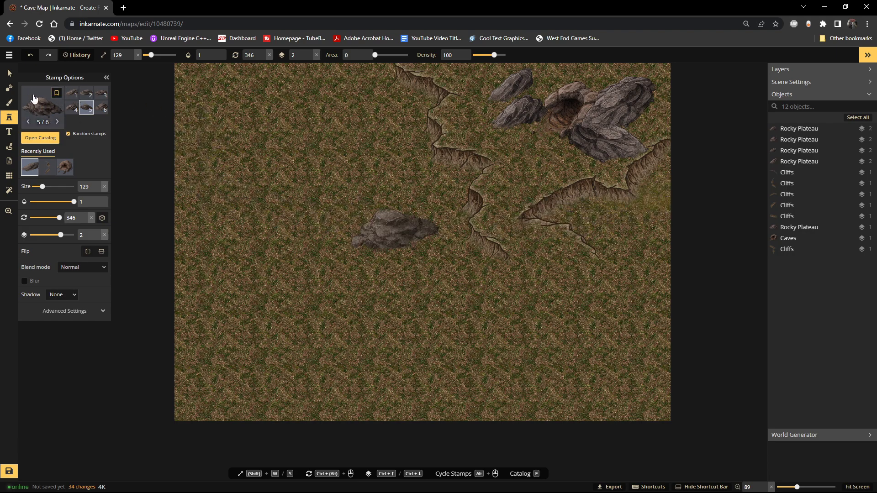
left_click(374, 205)
left_click(9, 73)
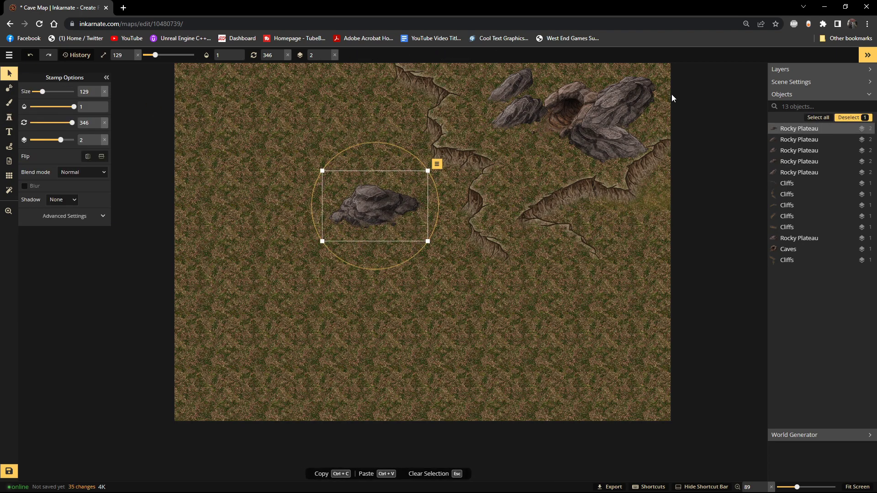
Step: Delete the five Rocky Plateau stamps around the cave, keeping the one on the open ground
left_click(631, 94)
key("Delete")
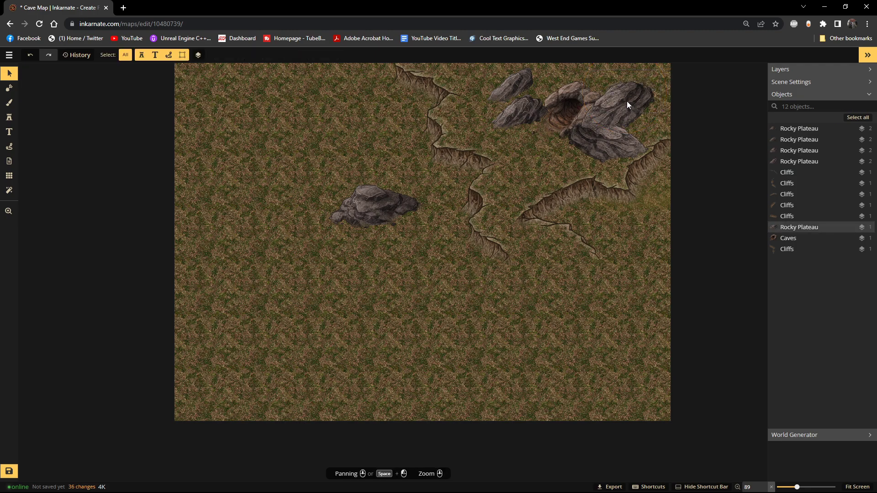
left_click(627, 100)
key("Delete")
left_click(612, 140)
key("Delete")
left_click(501, 111)
key("Delete")
left_click(511, 86)
key("Delete")
Step: Move the remaining plateau against the cave's right side and enlarge it to size 161
left_click(386, 201)
left_click_drag(386, 201, 619, 124)
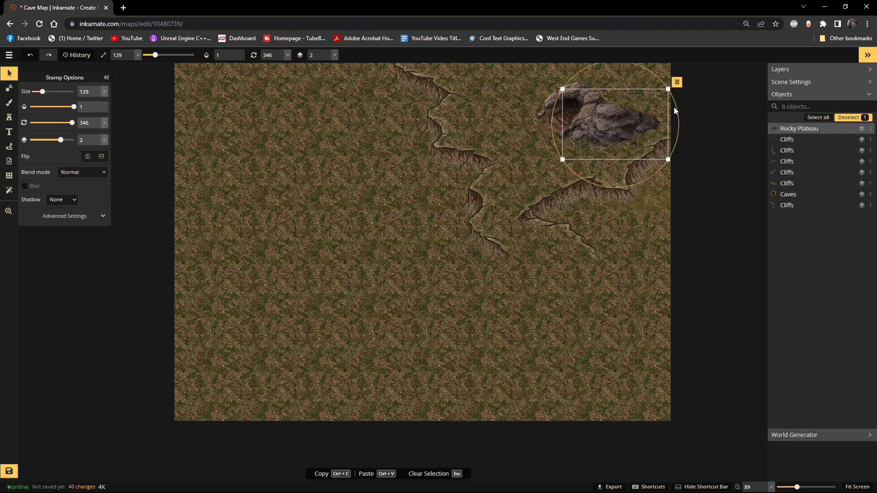
left_click_drag(675, 102, 702, 85)
left_click_drag(648, 118, 637, 127)
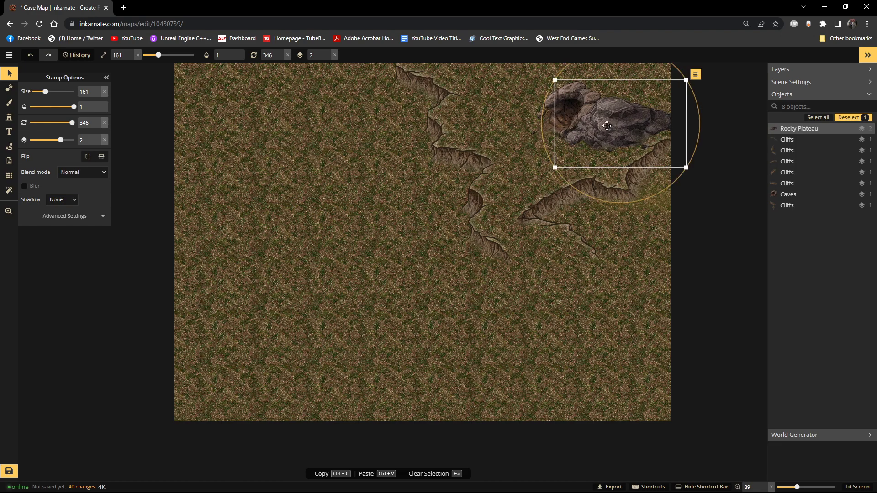
Step: Paste a copy of the plateau left of the upper cliffs and try flipping it horizontally before restoring its orientation
key("ctrl+v")
left_click(87, 157)
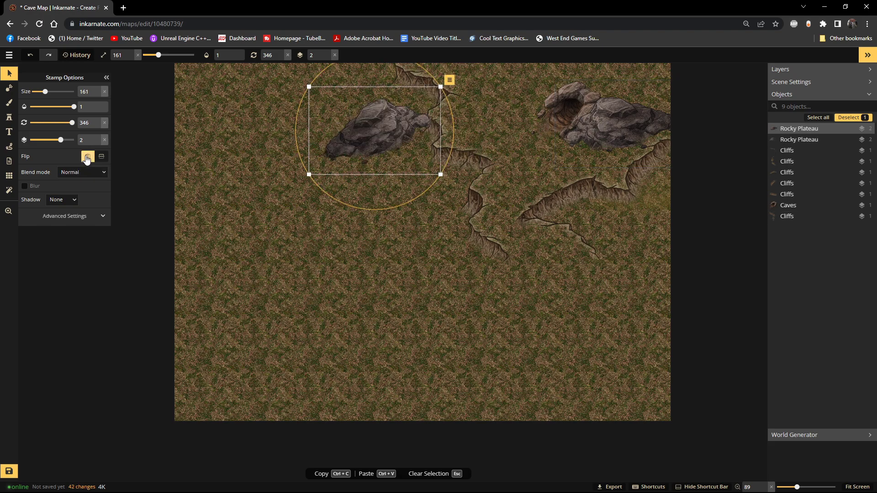
left_click(88, 157)
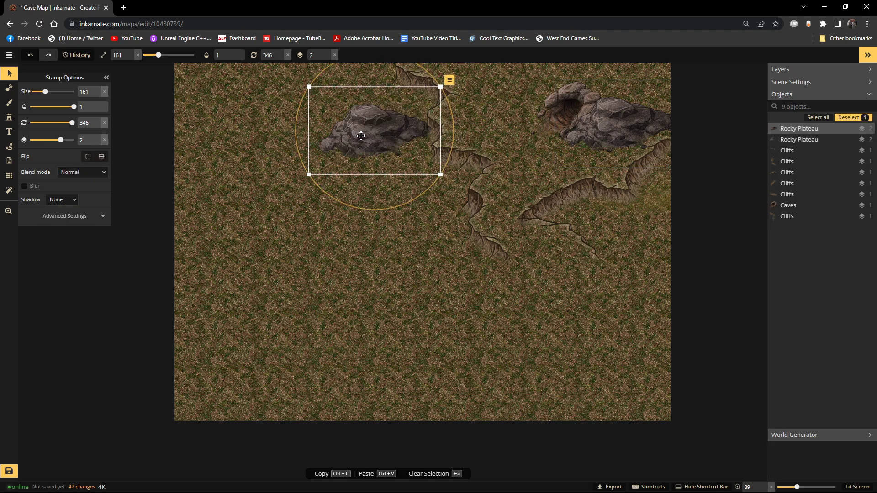
Step: Compare the Rocky Plateau variants and place the first one between the left cliffs and the cave
left_click(11, 120)
left_click(97, 114)
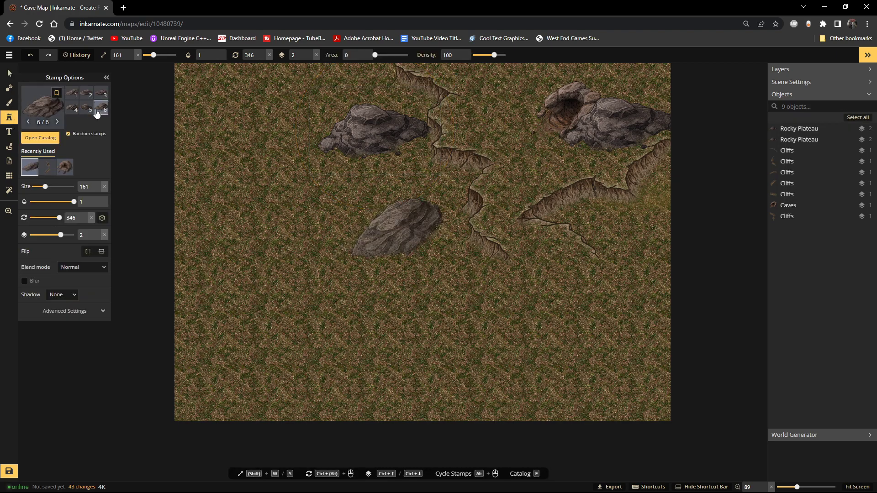
left_click(86, 95)
left_click(103, 96)
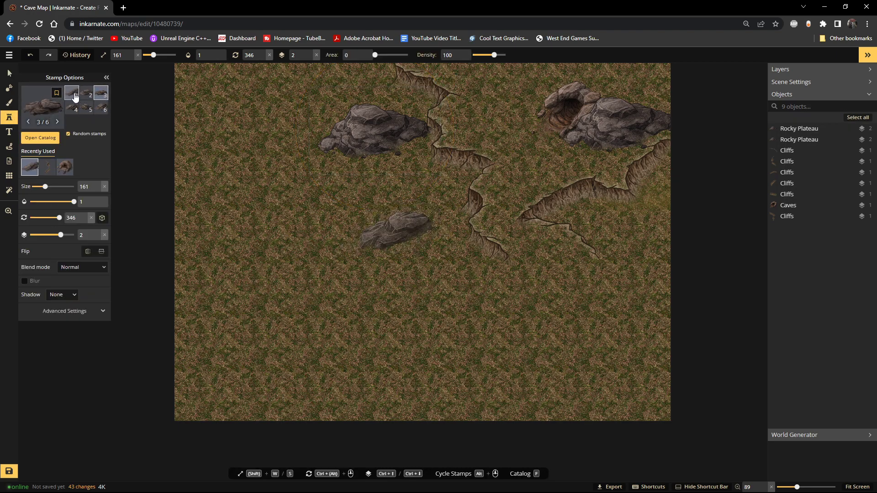
left_click(75, 97)
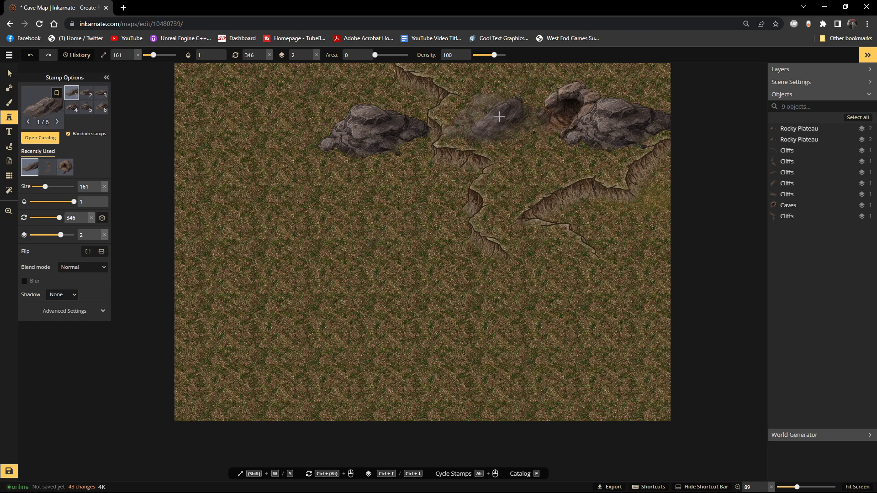
left_click(498, 118)
Step: Scatter four random Rocky Plateau stamps diagonally across the open ground, from the left edge to the lower middle
left_click(212, 165)
left_click(279, 234)
left_click(366, 283)
left_click(462, 312)
Step: Enlarge the plateau left of the cave to size 289 and move it up beside the cave entrance
left_click(10, 74)
left_click(521, 101)
left_click_drag(528, 95, 570, 64)
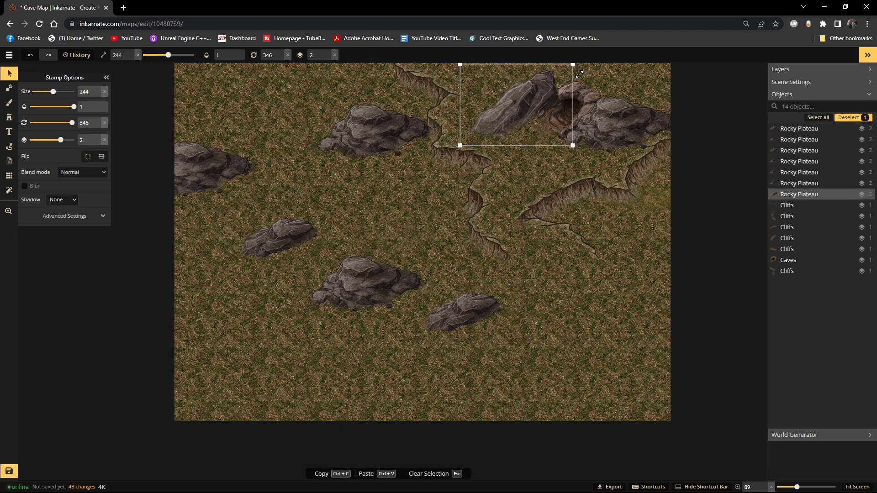
left_click_drag(513, 124, 524, 100)
left_click_drag(472, 129, 457, 139)
Step: Lower the enlarged plateau to layer 1 behind the cave and shift it slightly to the right
left_click(327, 58)
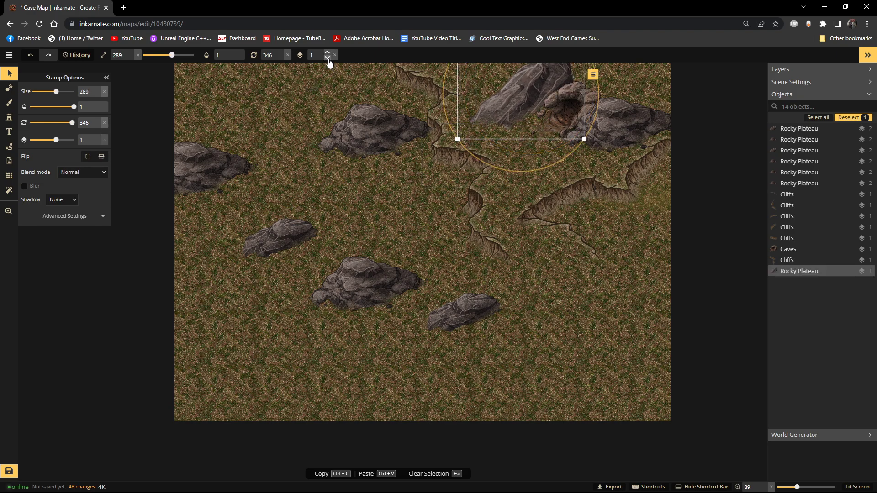
left_click(710, 237)
left_click(501, 118)
mouse_move(501, 118)
left_mouse_down()
mouse_move(501, 128)
mouse_move(509, 120)
left_mouse_up()
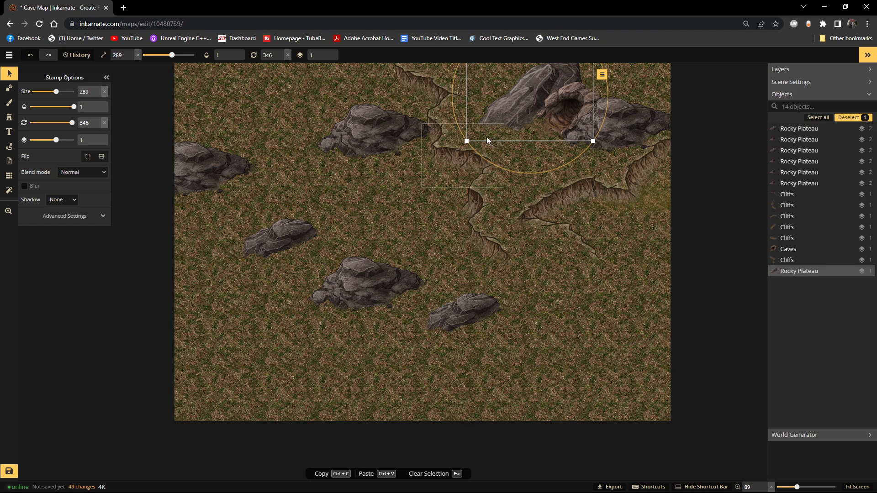
Step: Delete the Rocky Plateau stamp at the map's left edge and the larger one in the lower middle
left_click(381, 128)
left_click_drag(208, 171, 307, 182)
key("Delete")
left_click(377, 300)
key("Delete")
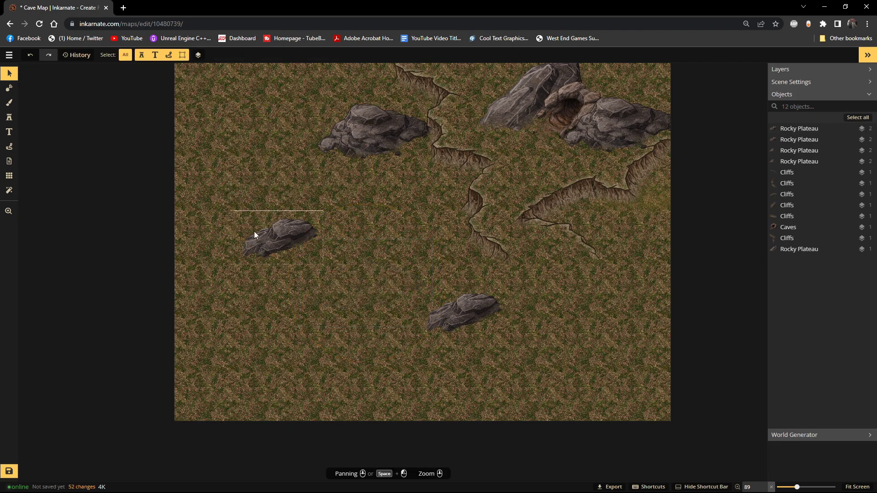
Step: Place a Rocky Plateau stamp, variant 3, below the cliffs and preview the other variants over the open ground
left_click(9, 118)
left_click(102, 110)
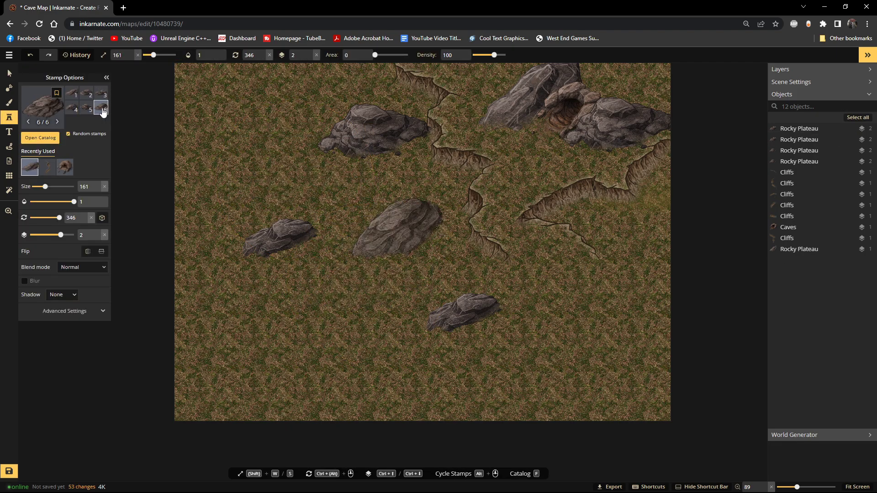
left_click(98, 93)
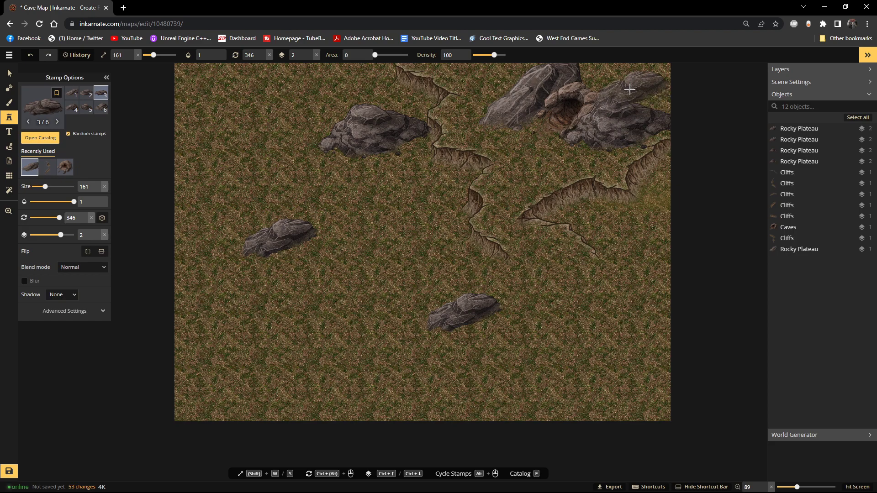
left_click(547, 266)
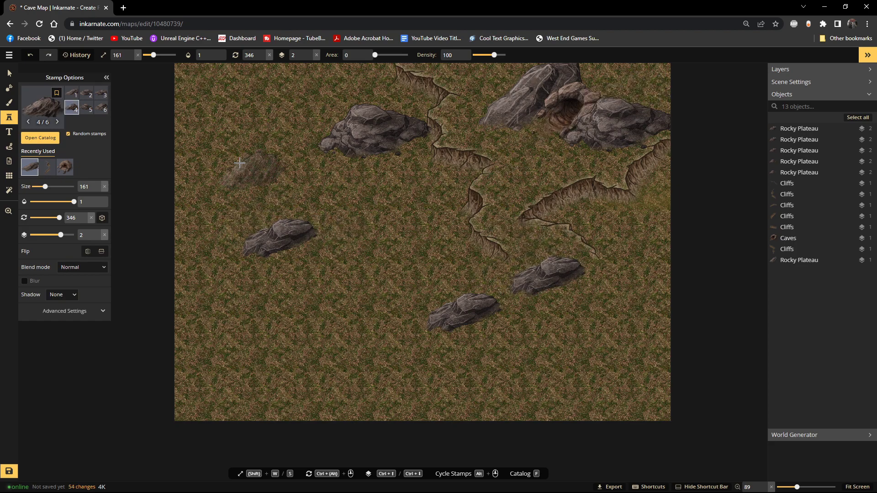
left_click(83, 115)
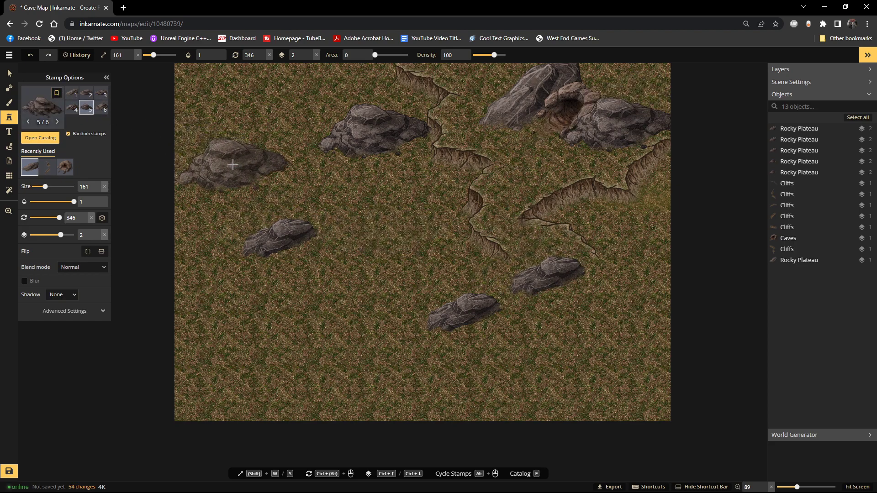
left_click(103, 114)
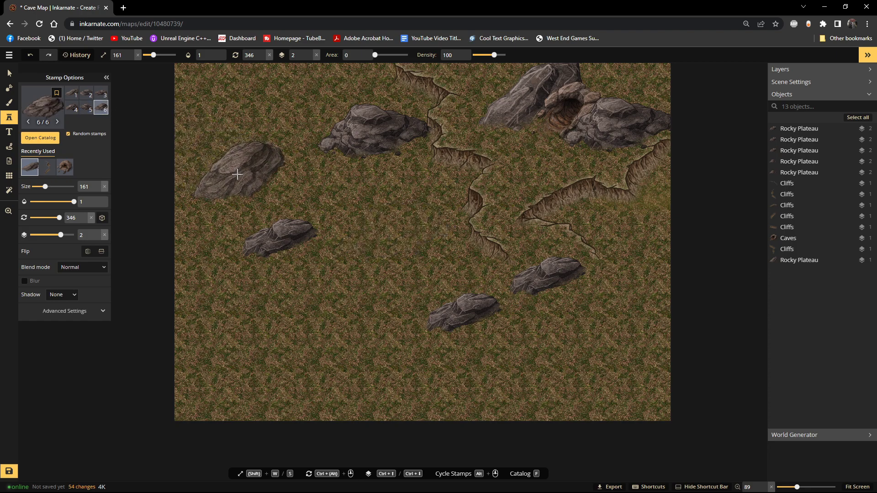
left_click(70, 97)
left_click(86, 94)
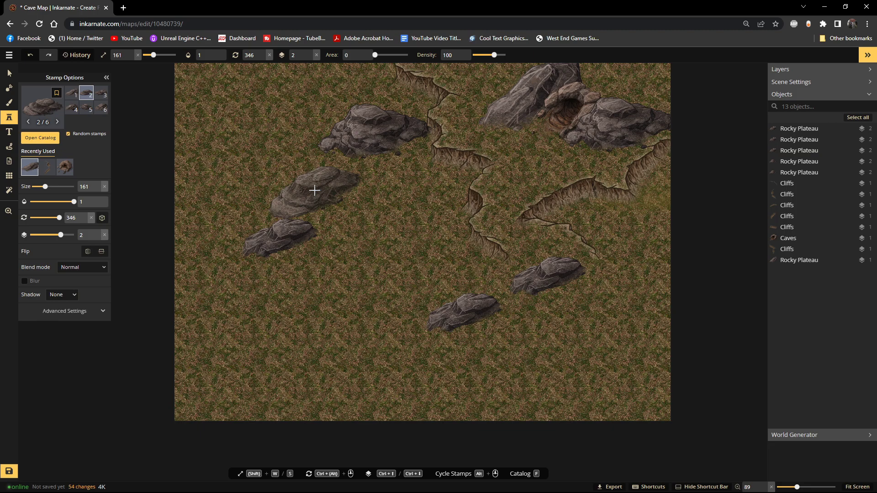
Step: Delete the two small Rocky Plateau stamps below the cliffs in the lower middle of the map
left_click(9, 73)
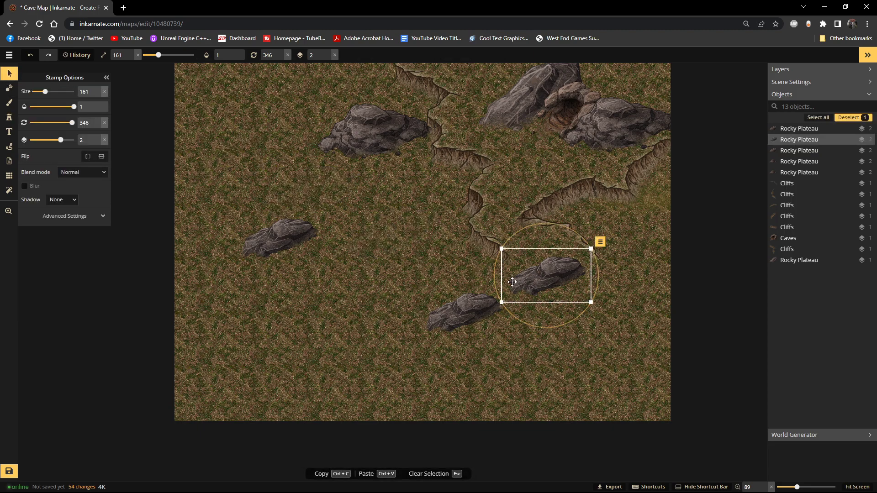
key("Delete")
left_click(430, 295)
key("Delete")
Step: Mirror the small plateau on the left open ground horizontally and enlarge it to size 358
left_click(268, 236)
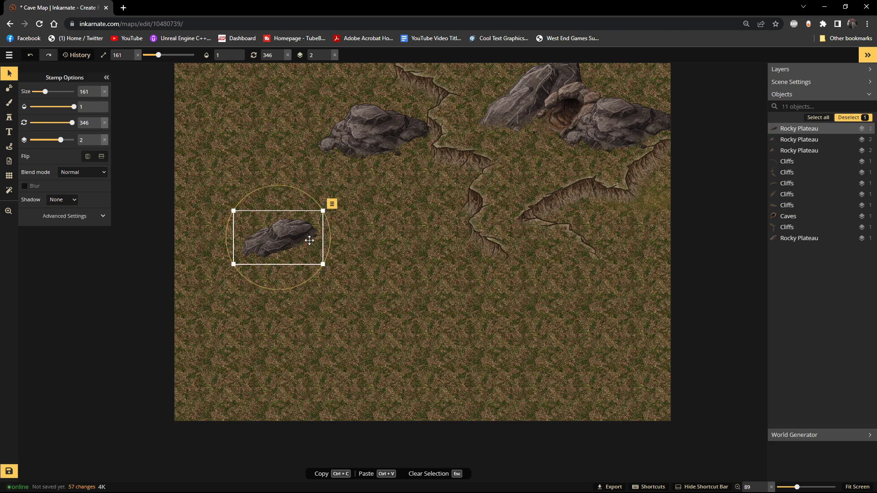
left_click(88, 157)
left_click_drag(323, 211, 432, 143)
Step: Move the mirrored plateau to the map's upper-right corner behind the cave, rotated to 4 and on layer 1
left_click_drag(372, 187, 627, 86)
left_click_drag(735, 106, 725, 140)
mouse_move(624, 96)
left_mouse_down()
mouse_move(639, 81)
mouse_move(635, 88)
left_mouse_up()
left_click(326, 60)
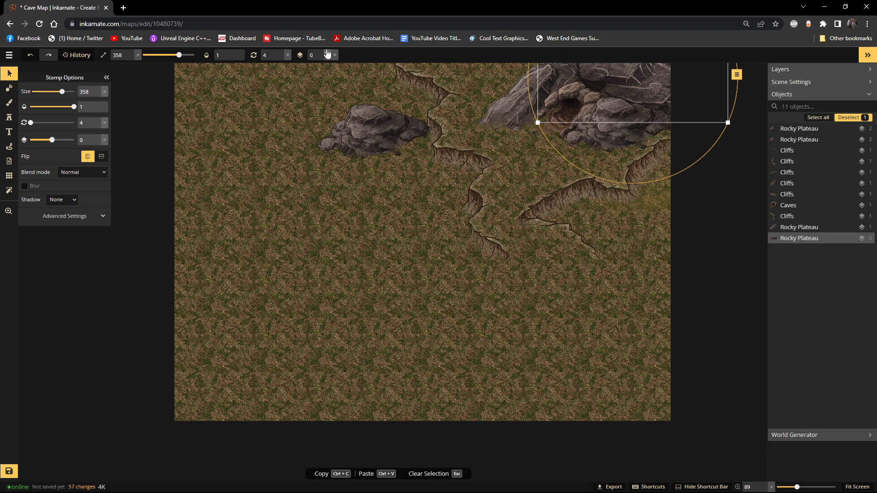
key("Escape")
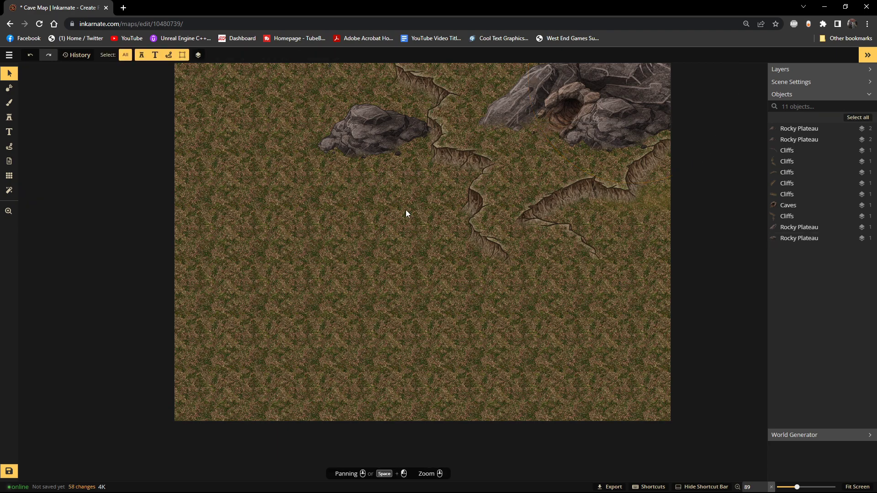
Step: Move the plateau left of the cliffs up to the map's top edge beside the cave and lower it to layer 1
left_click(577, 92)
left_click_drag(585, 93, 584, 90)
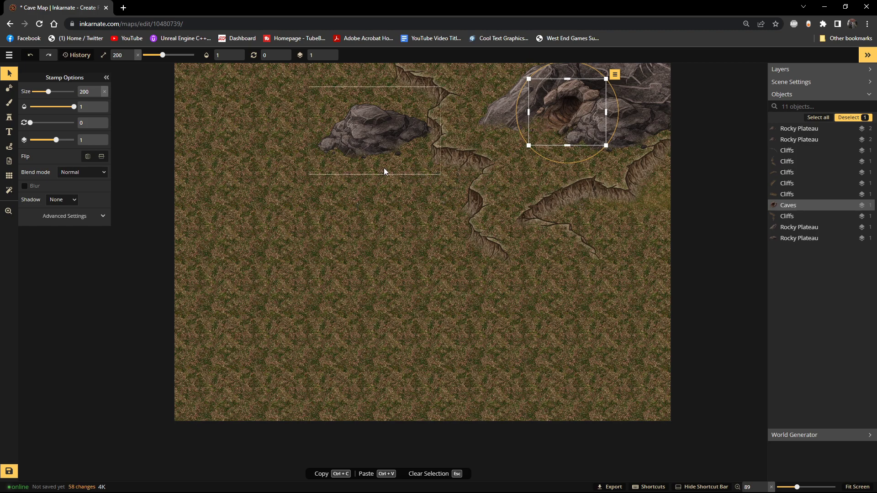
left_click_drag(370, 127, 513, 73)
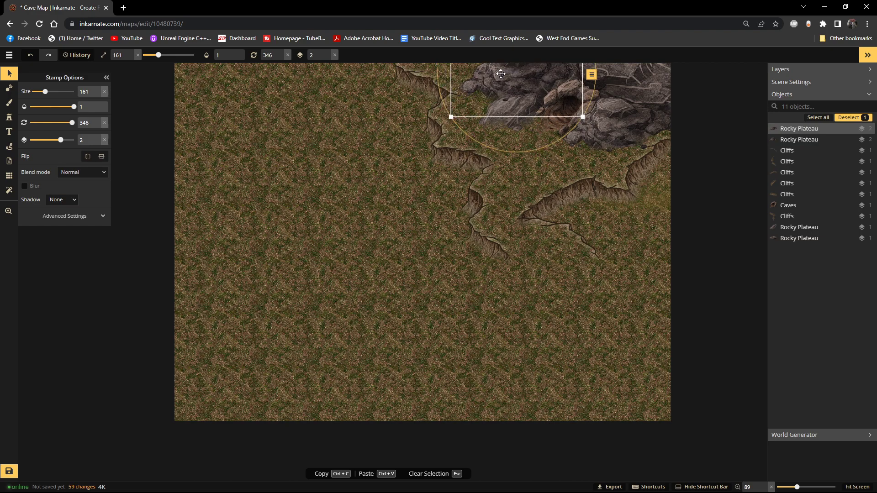
left_click(328, 58)
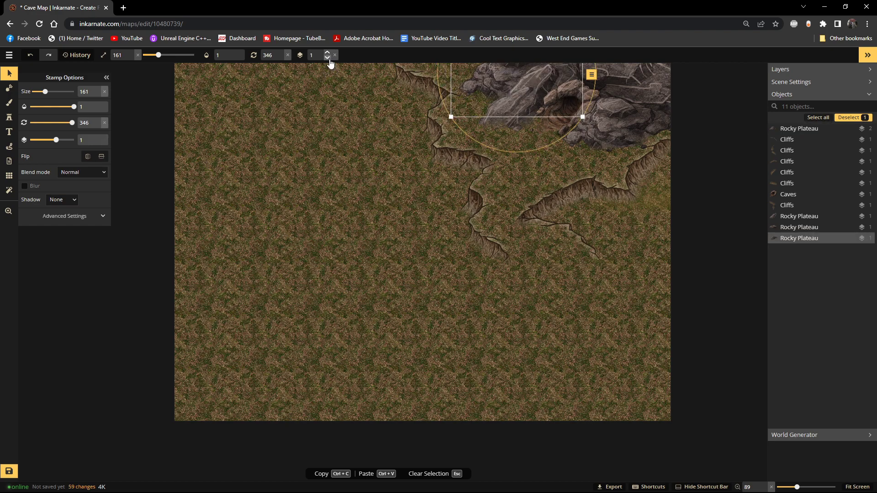
Step: Enlarge the slanted plateau left of the cave entrance to size 340 and shift it up and slightly left
left_click(498, 116)
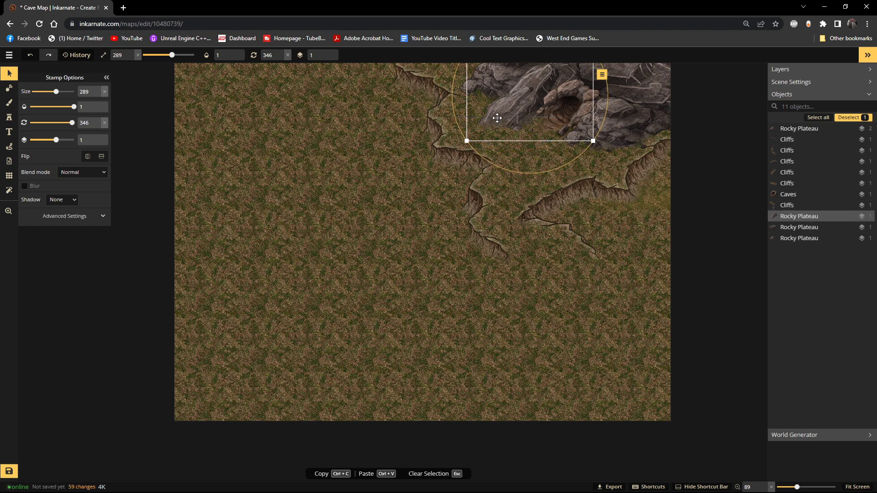
left_click_drag(593, 142, 607, 165)
left_click_drag(520, 136, 513, 122)
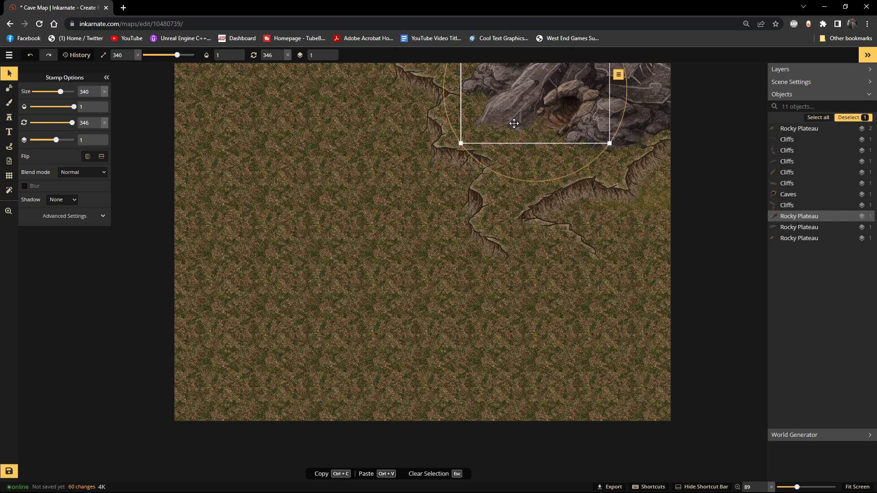
Step: Raise the large upper-right plateau to layer 2 and shift it slightly to the right
left_click(649, 79)
left_click(331, 54)
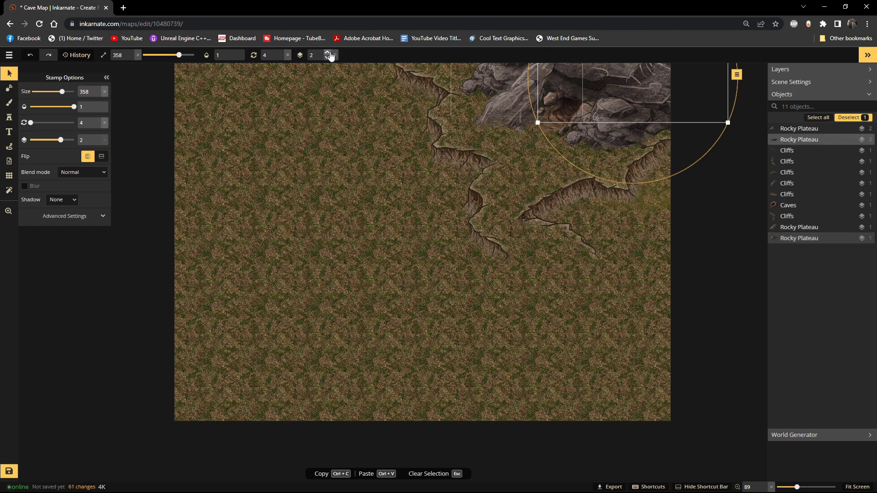
left_click_drag(642, 84, 652, 78)
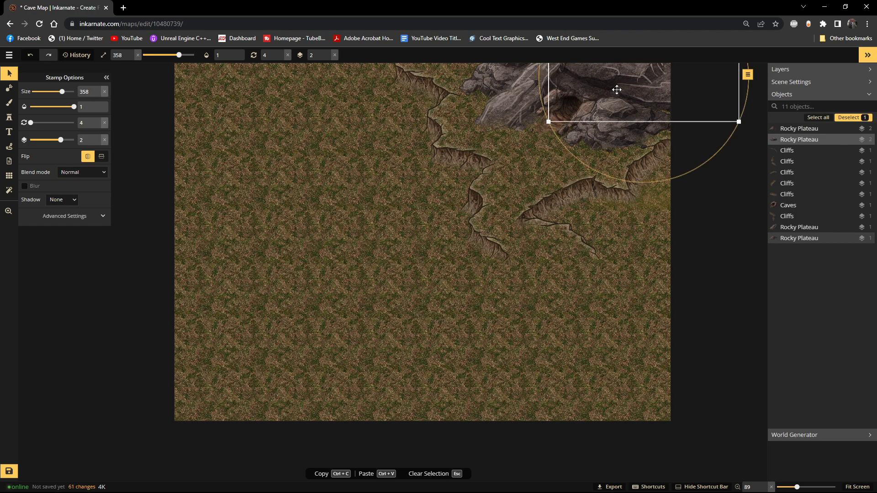
left_click(544, 117)
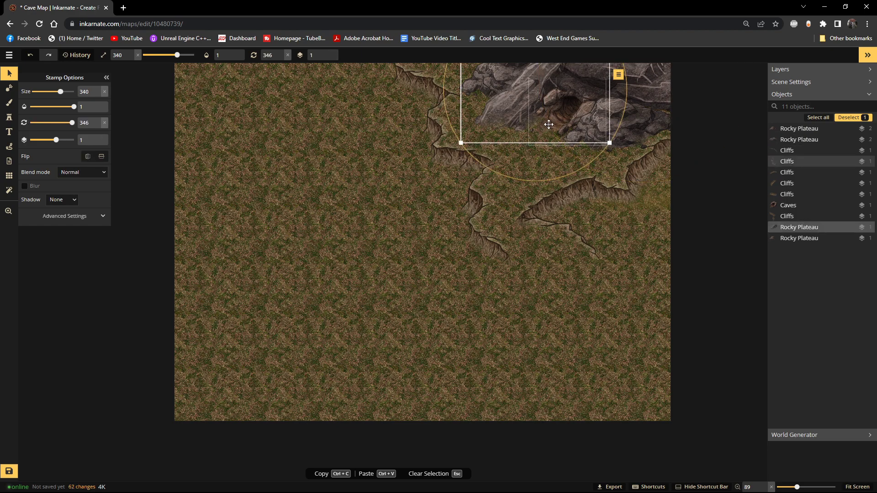
left_click(320, 231)
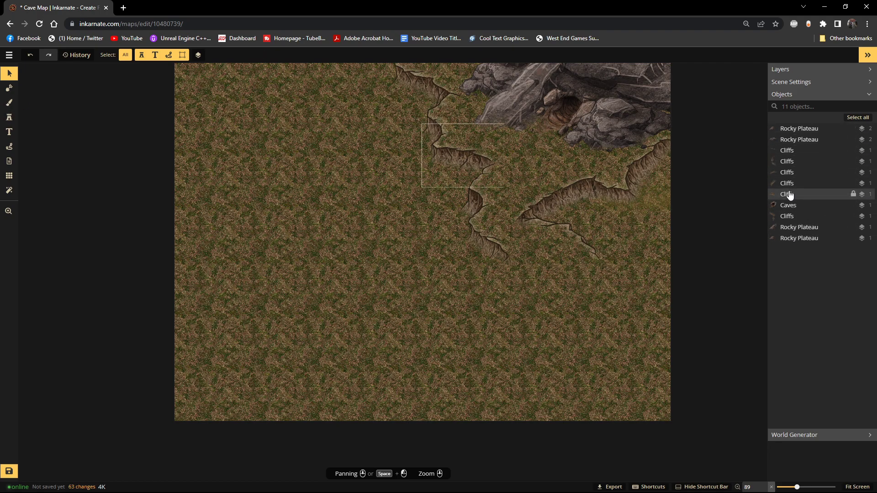
Step: Raise the cave stamp to layer 2 so it sits in front of the large plateau
left_click(788, 205)
left_click(327, 53)
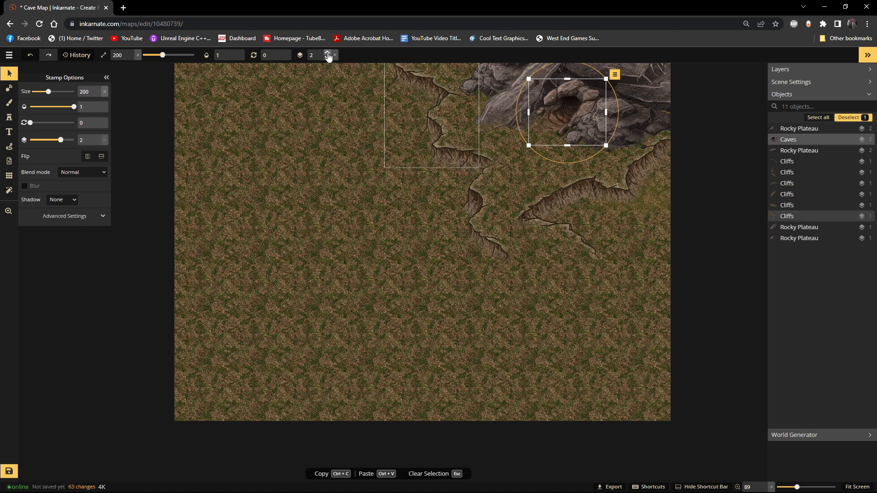
left_click(327, 54)
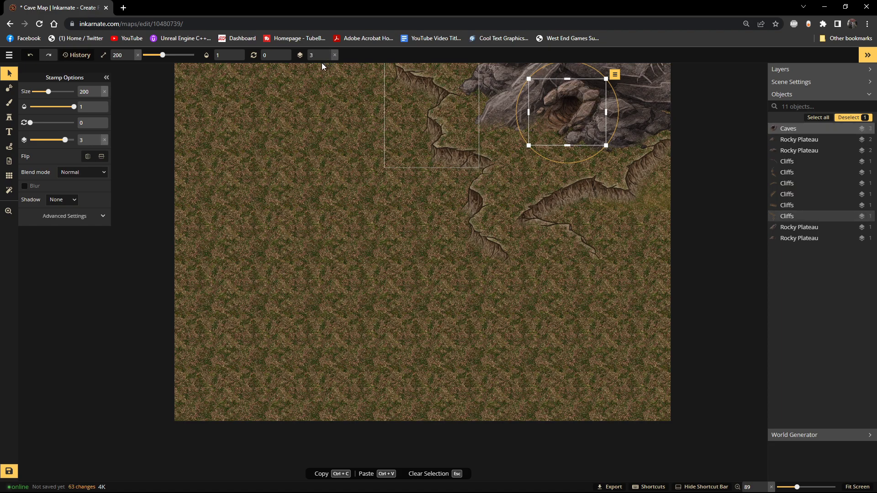
left_click(327, 59)
left_click(443, 261)
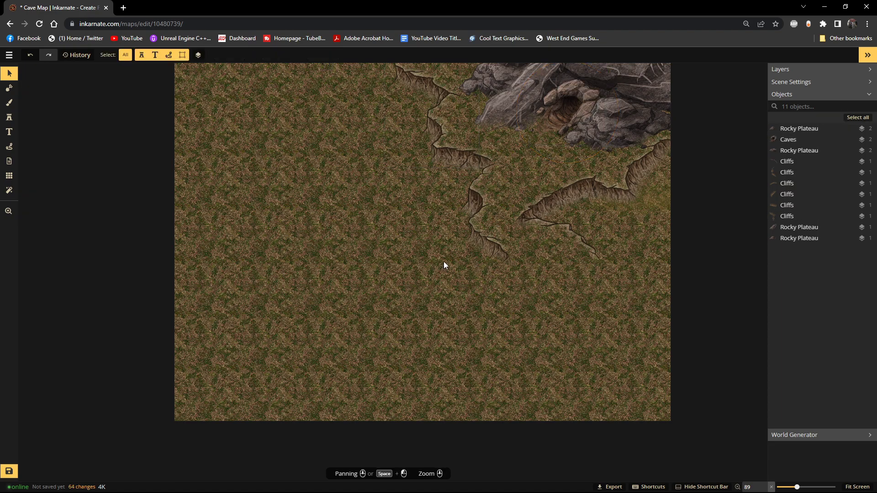
Step: Try the cave stamp on a lower layer and return it to layer 2
left_click_drag(479, 168, 351, 64)
left_click(552, 92)
left_click(787, 139)
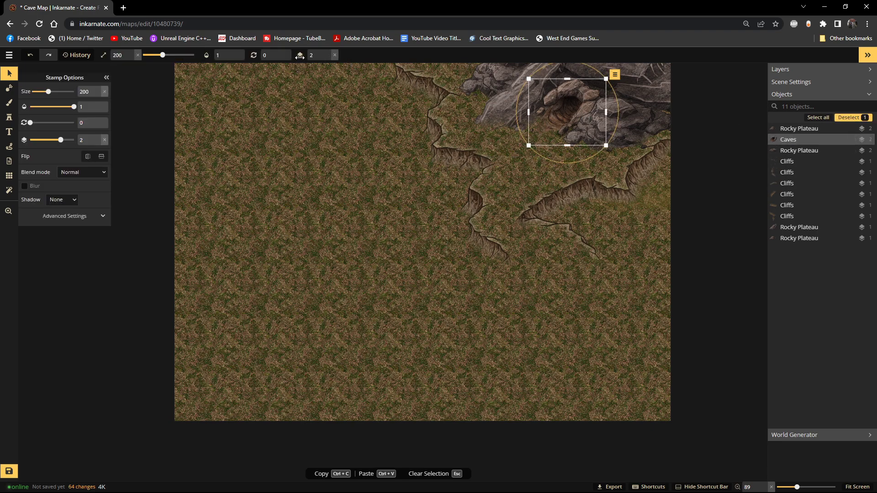
left_click(327, 58)
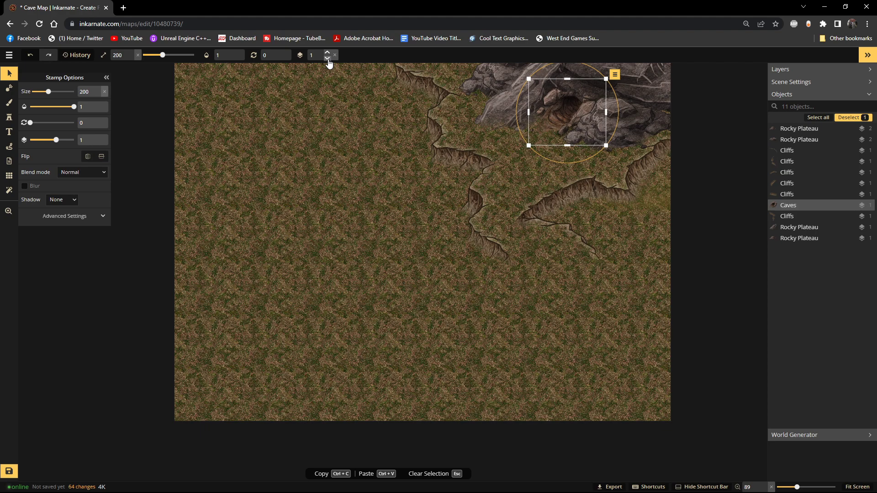
left_click(327, 57)
left_click(327, 52)
left_click(327, 52)
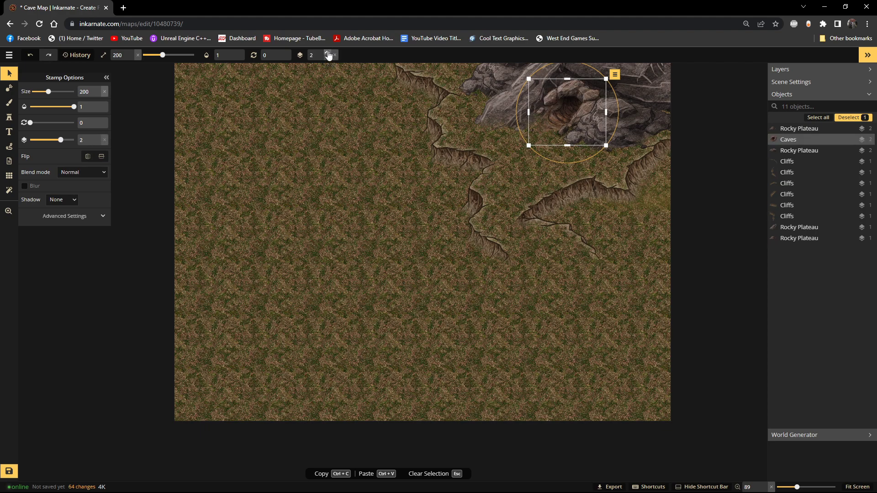
left_click(278, 183)
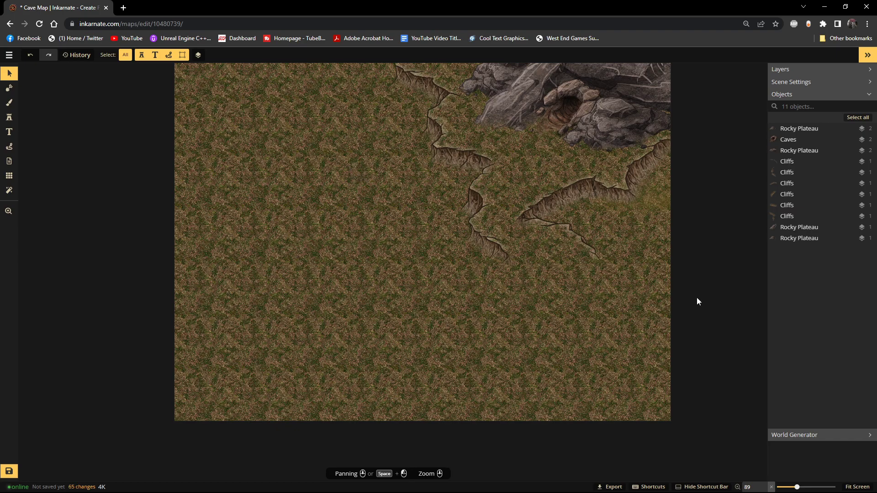
Step: Enlarge the large plateau behind the cave to size 431 and reposition it over the map's upper-right corner
scroll(626, 229, "up", 3)
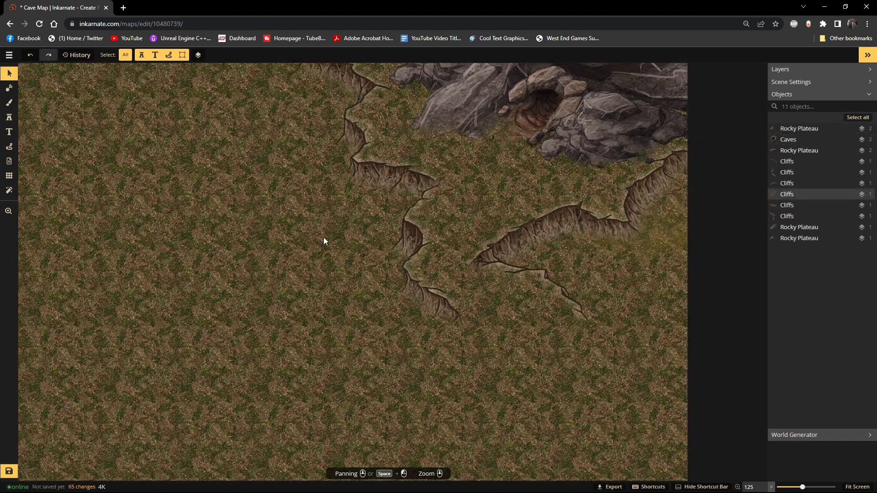
scroll(323, 238, "down", 1)
left_click_drag(285, 219, 202, 329)
scroll(202, 329, "up", 1)
scroll(450, 231, "up", 3)
scroll(450, 231, "down", 2)
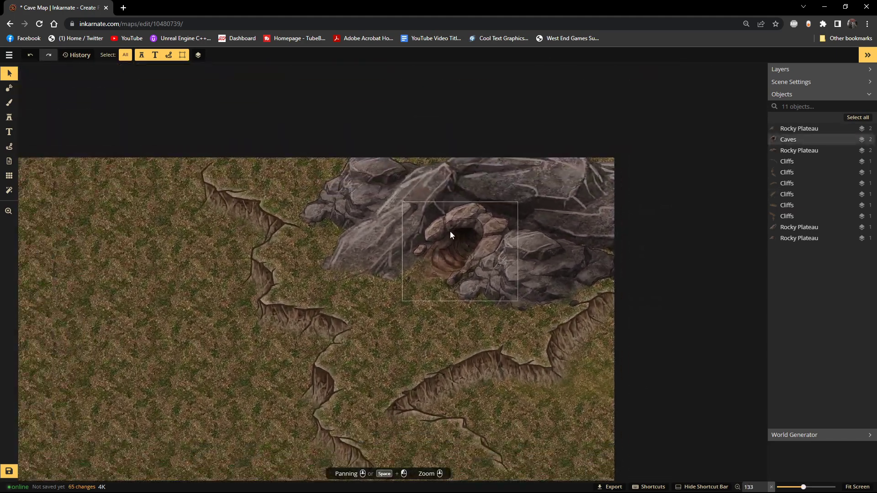
left_click(536, 163)
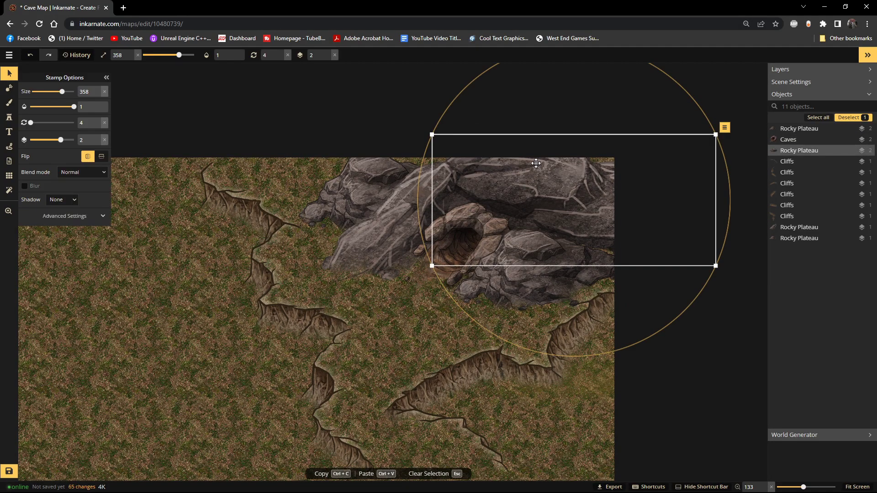
left_click_drag(715, 134, 736, 129)
left_click_drag(563, 190, 562, 196)
left_click_drag(731, 134, 771, 115)
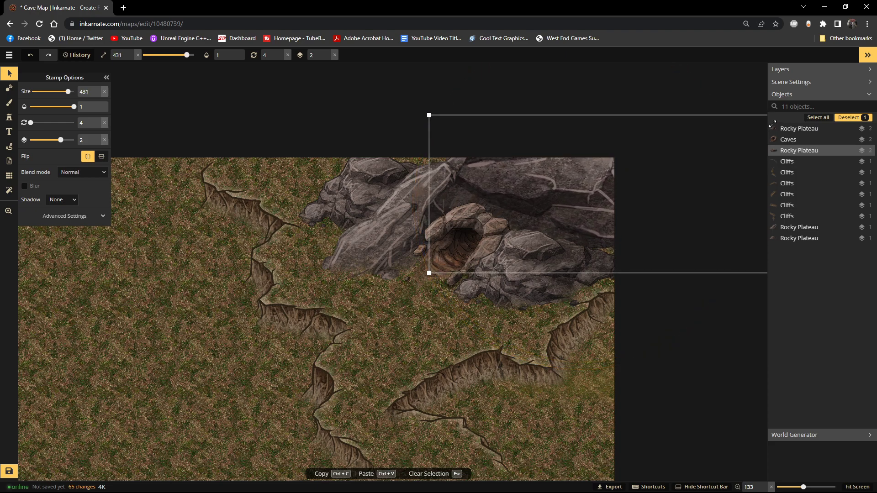
mouse_move(514, 175)
left_mouse_down()
mouse_move(510, 185)
mouse_move(518, 183)
left_mouse_up()
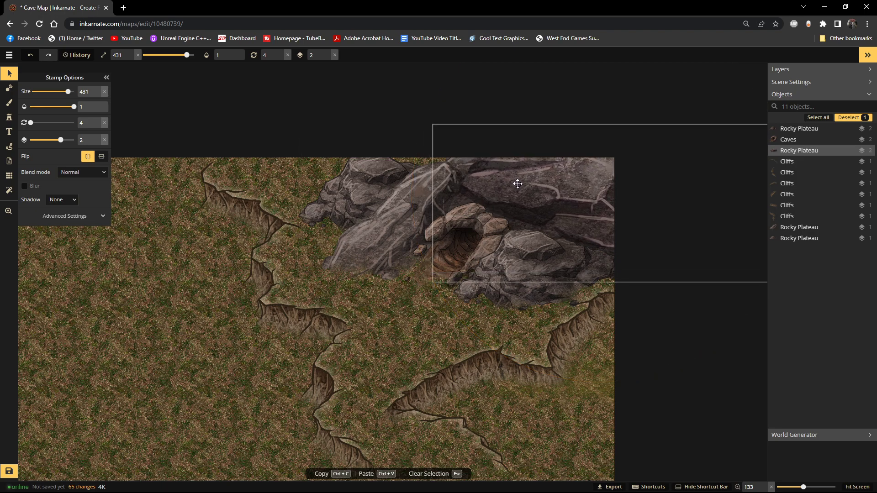
Step: Place a Rocky Plateau stamp, variant 4, at size 431 over the cliffs below and left of the cave
left_click(8, 118)
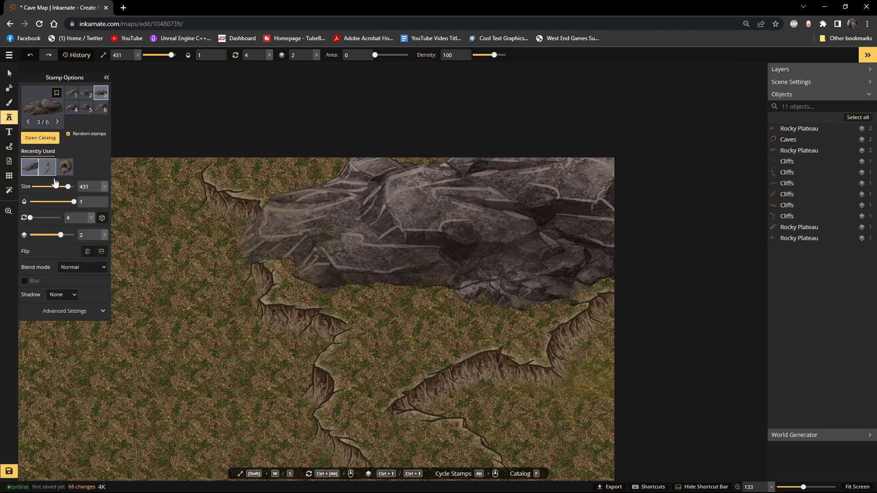
left_click(78, 111)
left_click(72, 110)
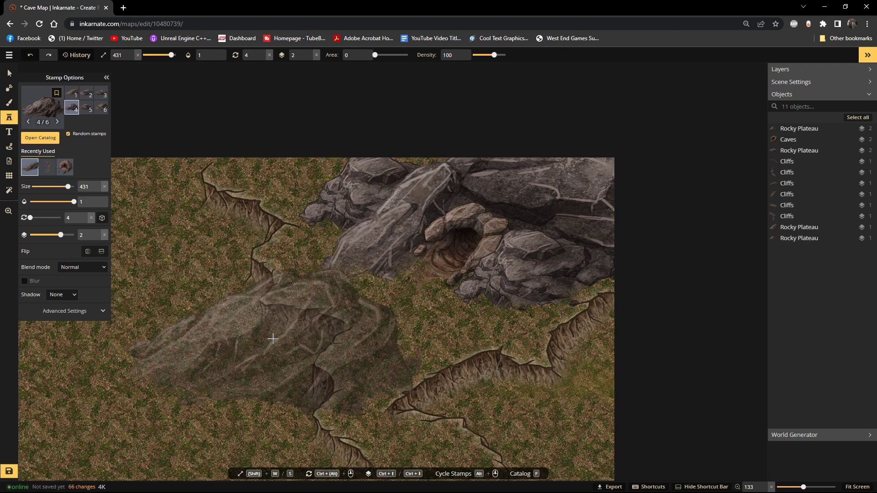
left_click(269, 355)
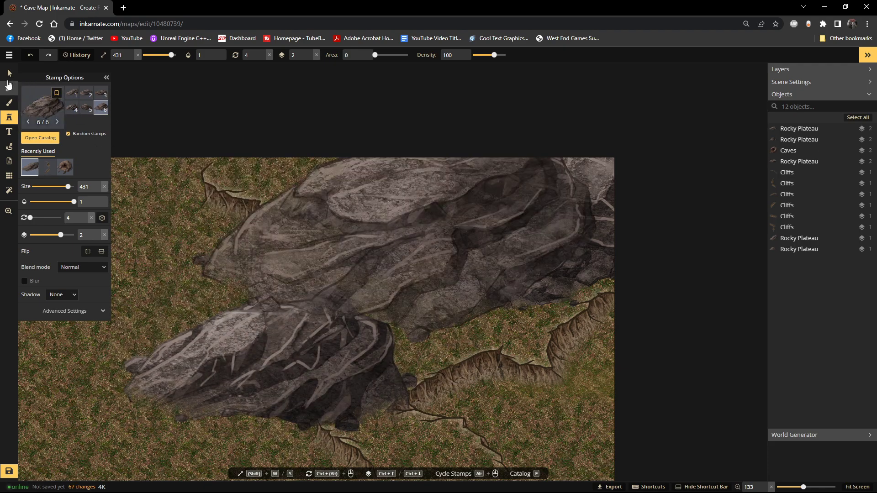
Step: Shrink the newly placed Rocky Plateau stamp and move it from the lower cliffs to the map's upper edge above the cave
left_click(9, 74)
left_click(228, 335)
left_click_drag(229, 335, 229, 336)
left_click_drag(423, 272, 316, 330)
left_click_drag(246, 371, 501, 138)
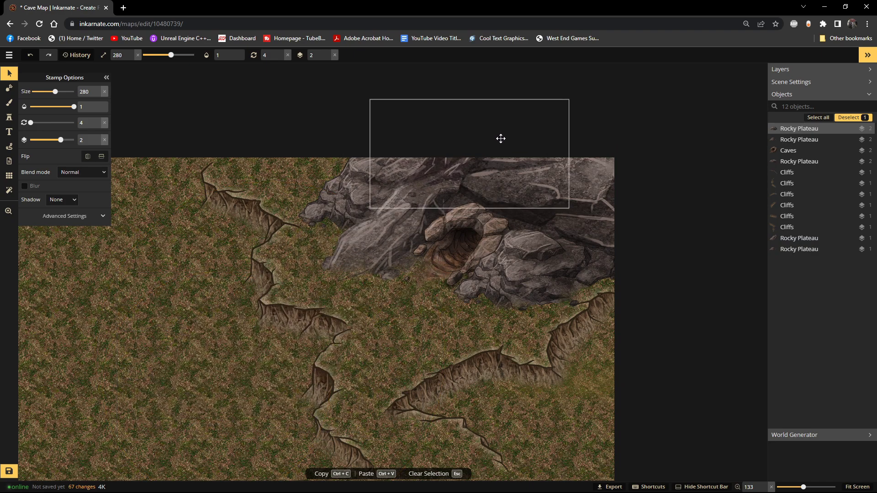
left_click_drag(578, 92, 528, 147)
mouse_move(479, 180)
left_mouse_down()
mouse_move(466, 169)
mouse_move(475, 171)
left_mouse_up()
left_click(196, 338)
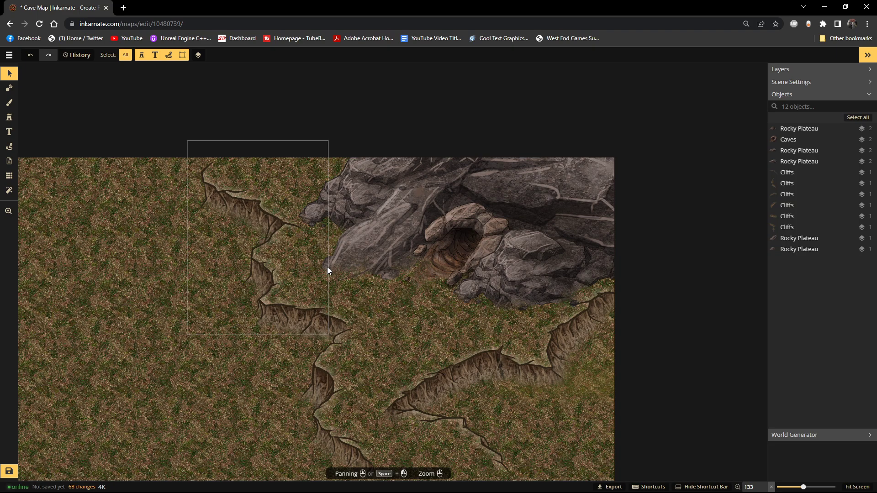
left_click(466, 228)
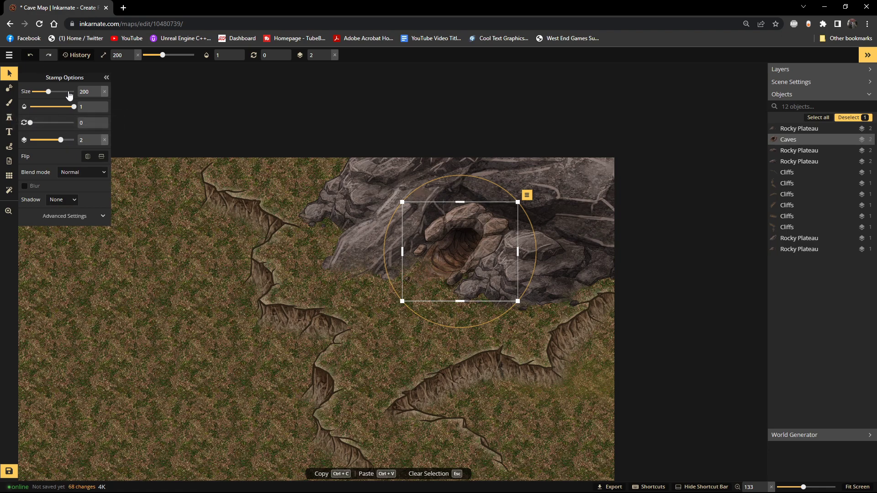
left_click(67, 109)
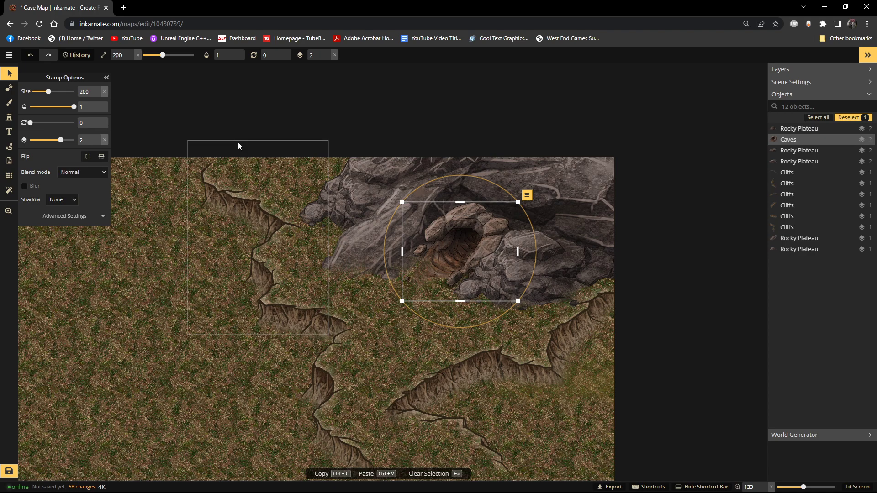
scroll(264, 288, "down", 2)
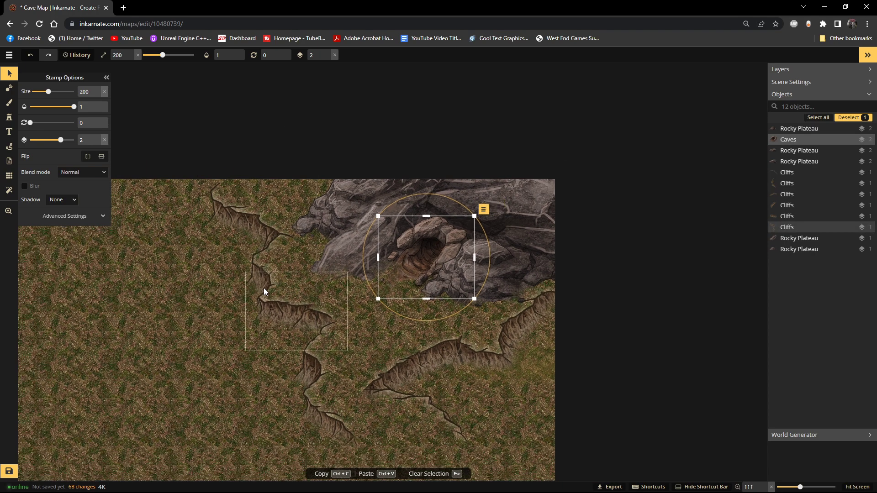
scroll(264, 288, "down", 2)
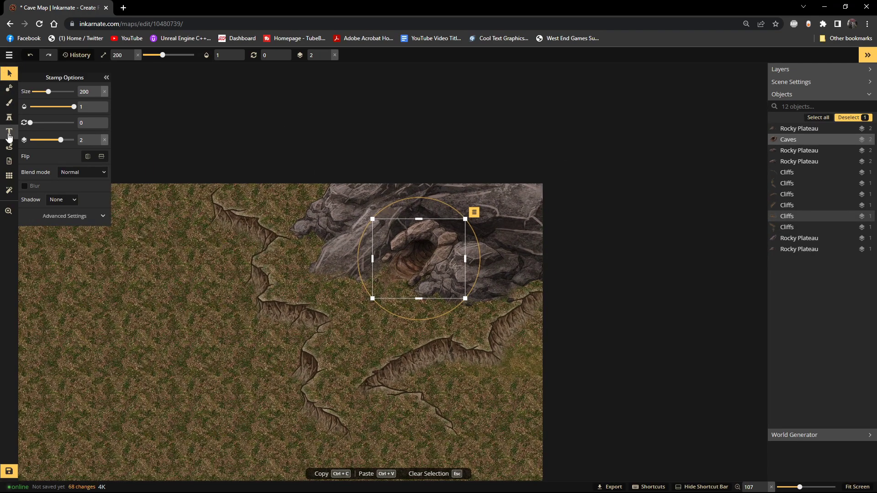
Step: Place a Boulders stamp from the Nature (HD) catalog, variant 6, at size 78 on the rocks just right of the cave entrance
left_click(9, 117)
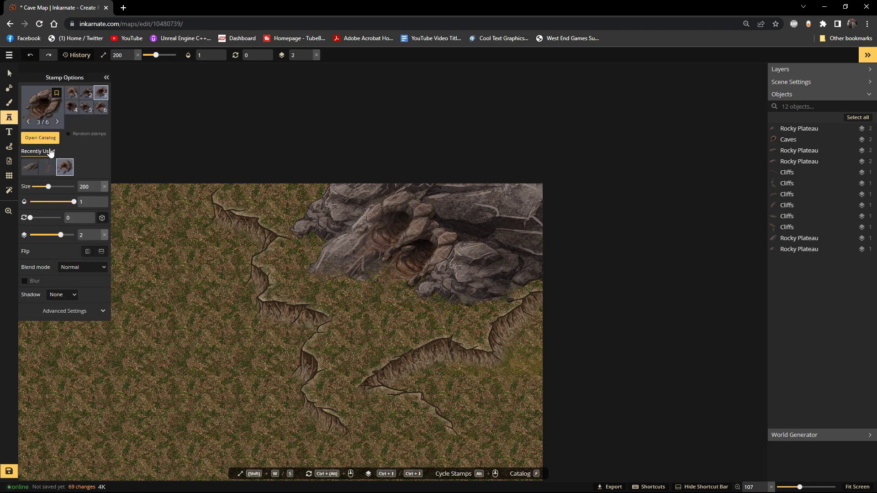
left_click(40, 138)
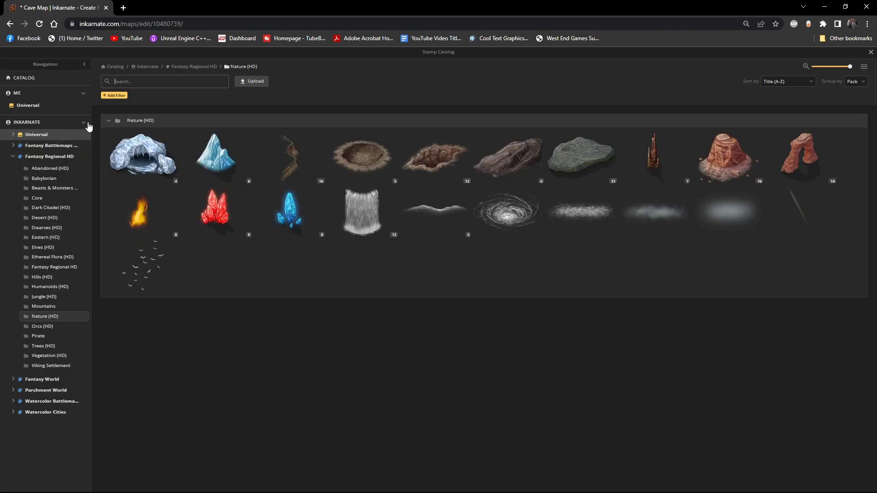
left_click(590, 163)
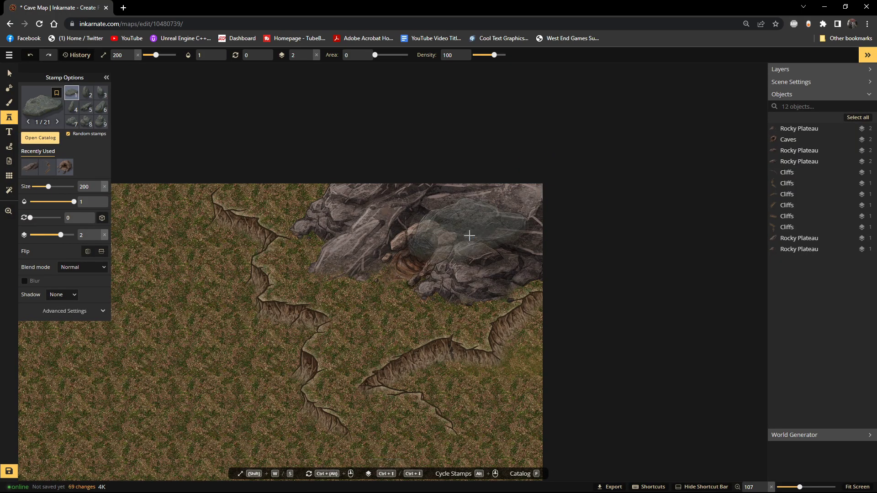
key("s")
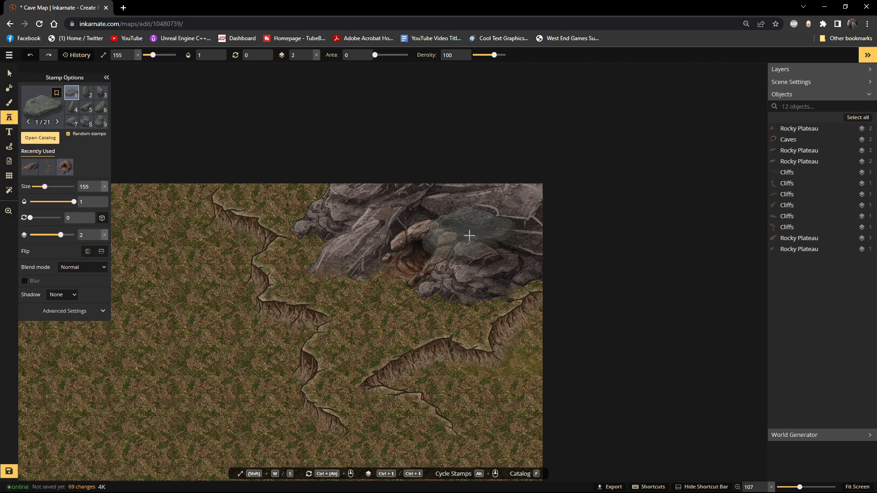
scroll(475, 251, "up", 3)
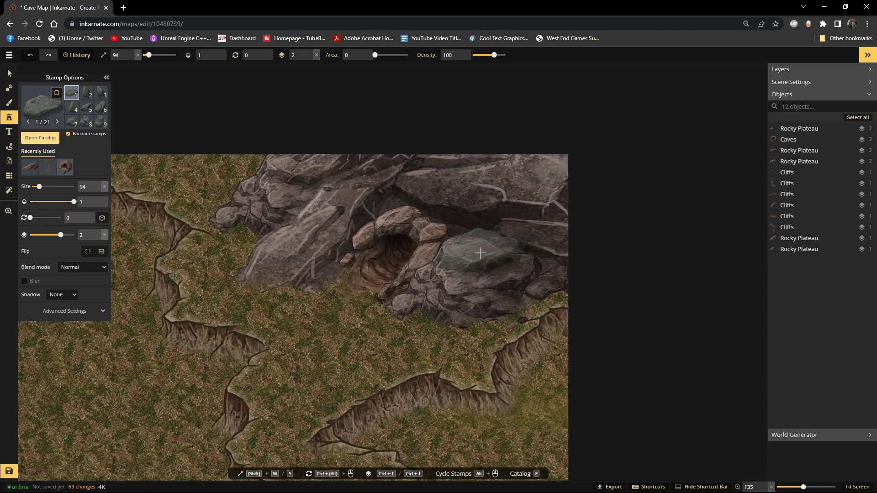
key("s")
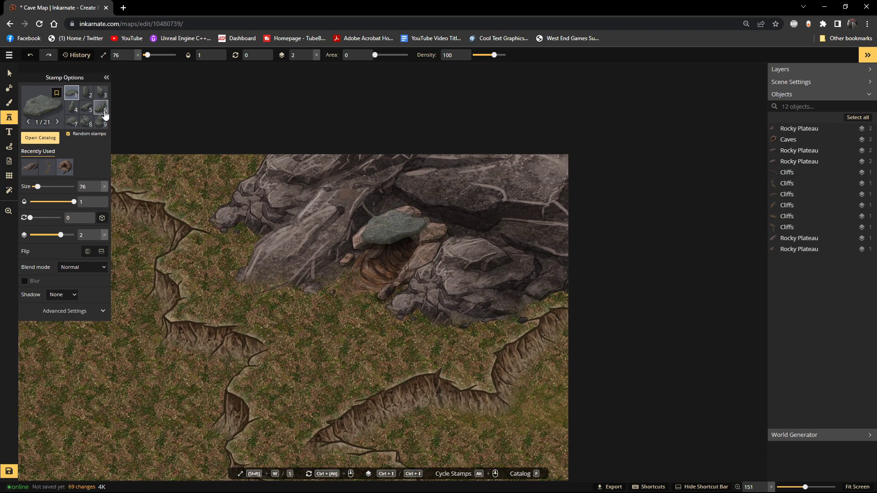
left_click(101, 109)
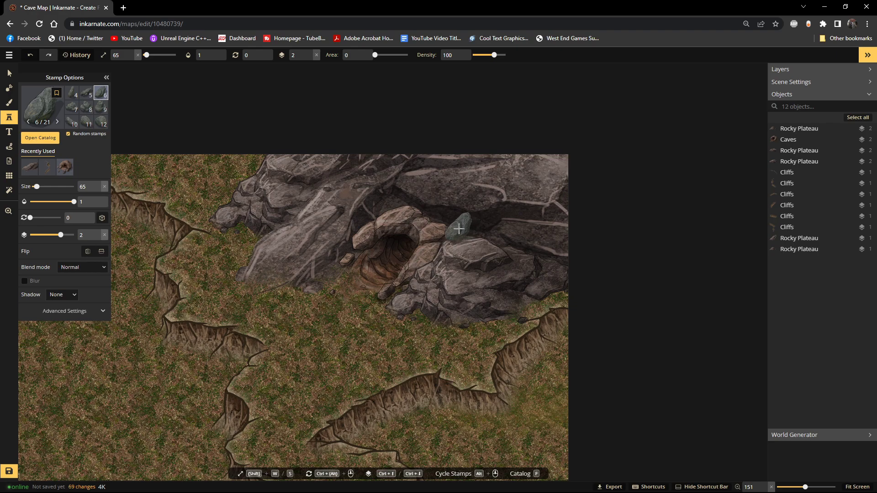
left_click(456, 227)
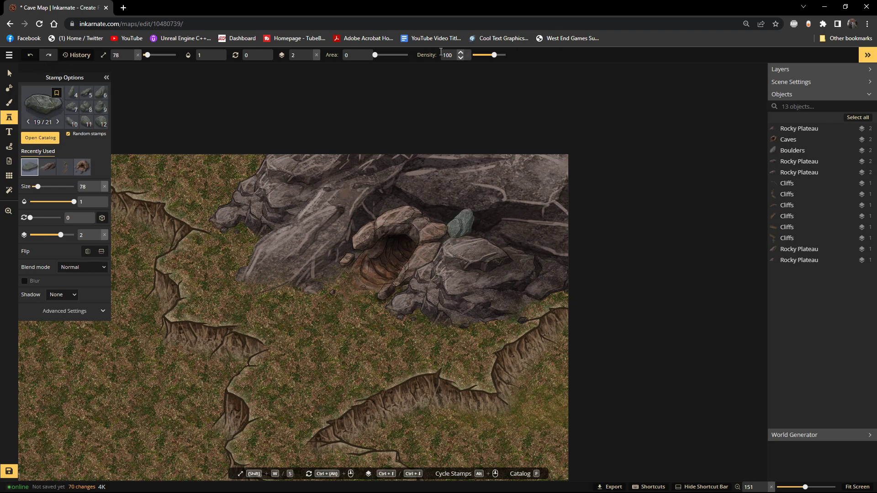
Step: Raise the boulder beside the cave entrance to layer 3
left_click(9, 73)
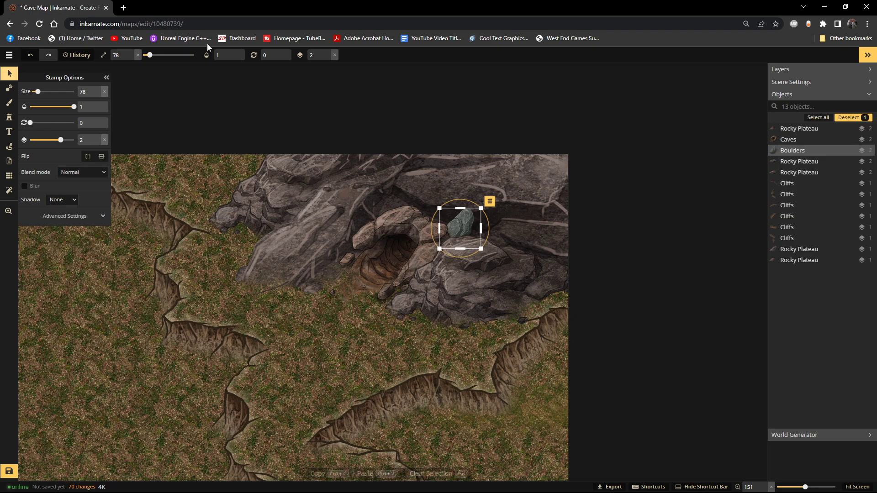
left_click(327, 58)
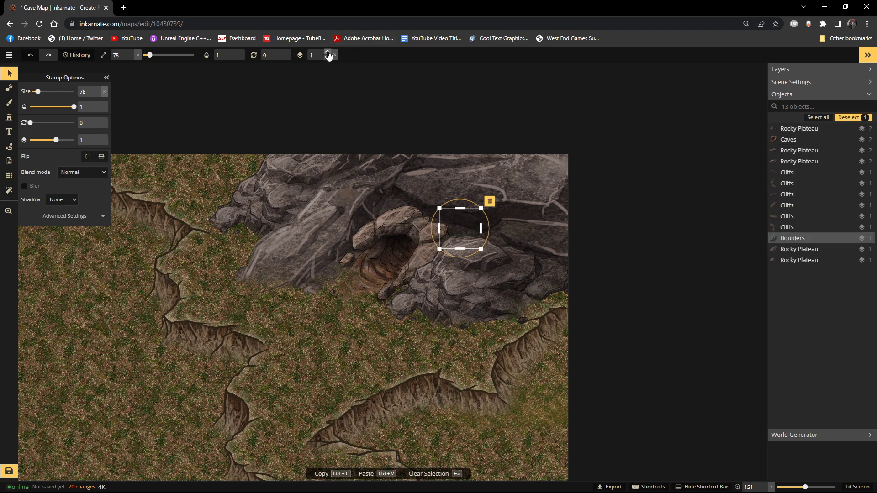
left_click(327, 52)
left_click(328, 52)
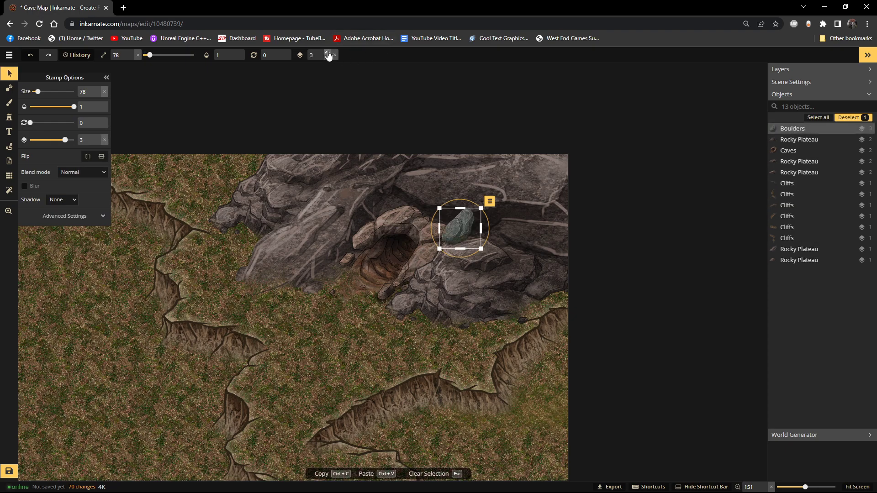
Step: Place a Boulders stamp, variant 7, at size 78 on layer 3 where the plateau meets the map's right edge
left_click(9, 117)
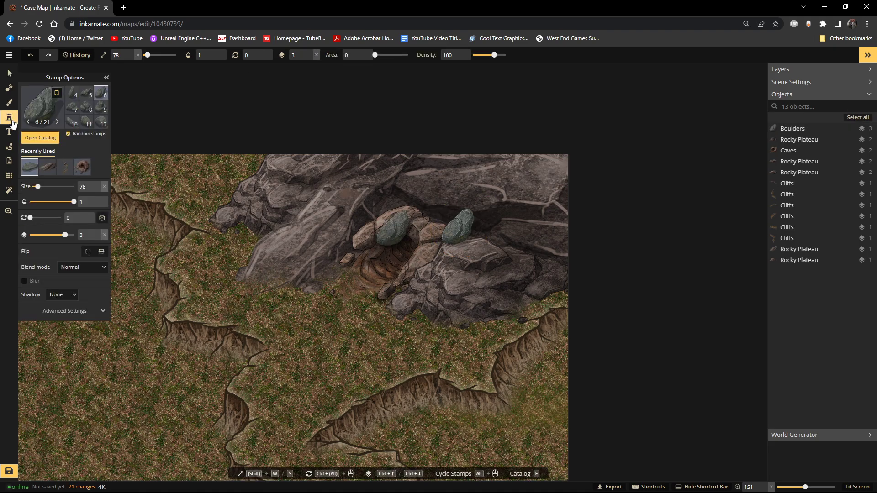
left_click(78, 110)
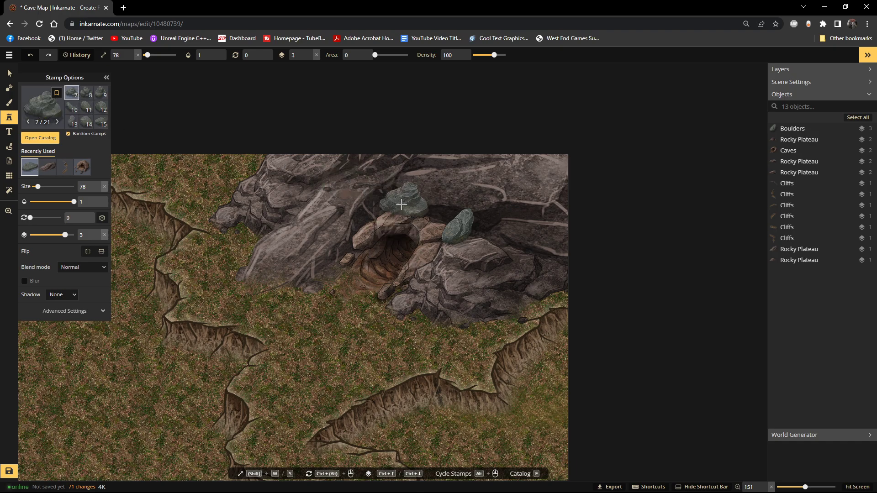
left_click(458, 227)
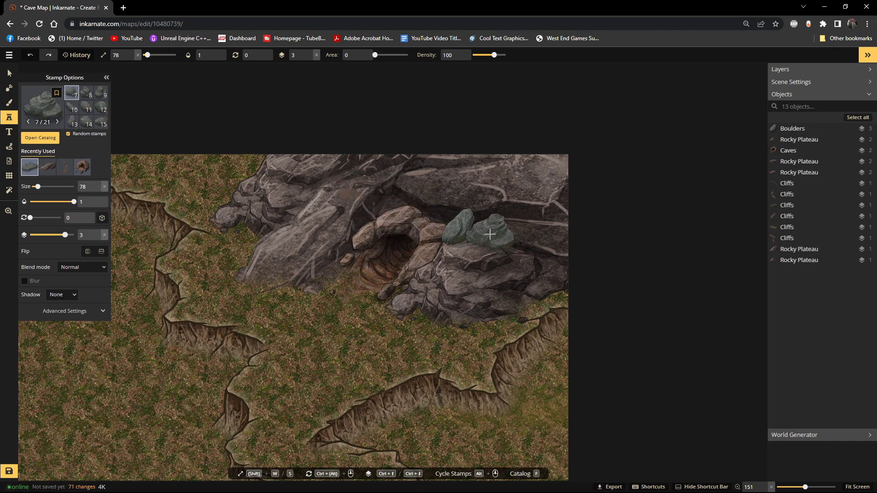
left_click(550, 289)
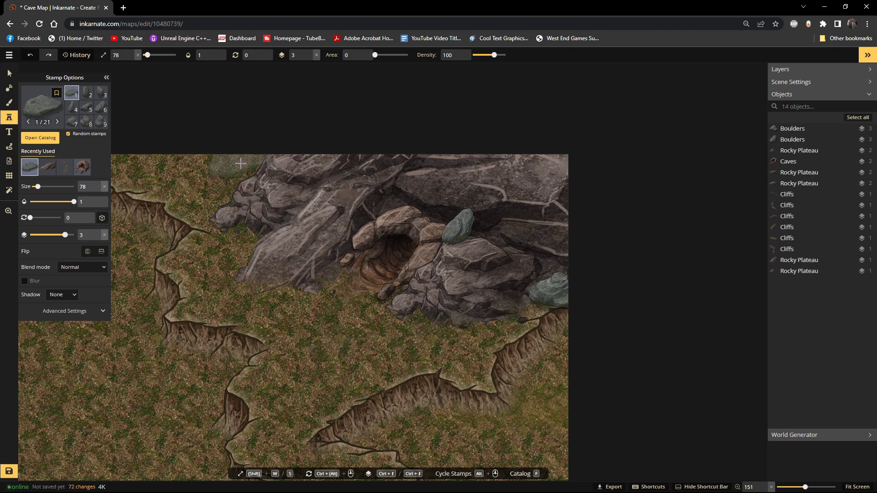
Step: Place a variant 1 boulder at size 78 on the plateau's upper-left edge and lower it to layer 1
left_click(254, 171)
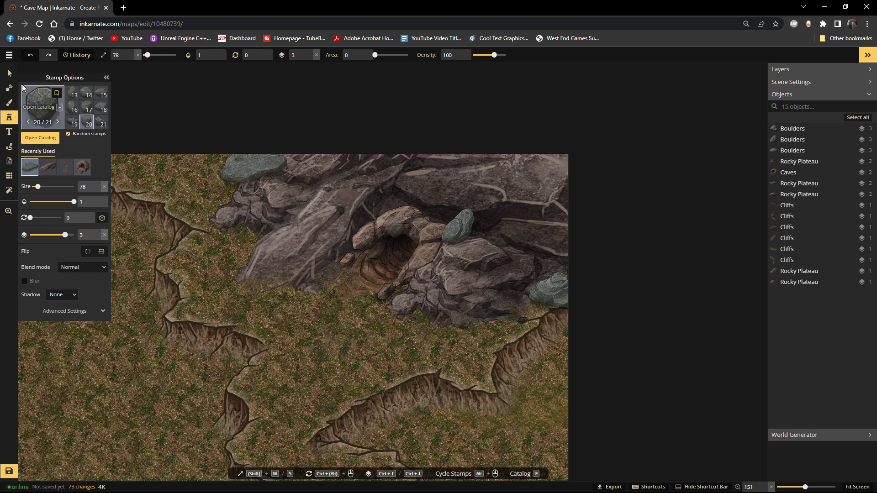
left_click(9, 74)
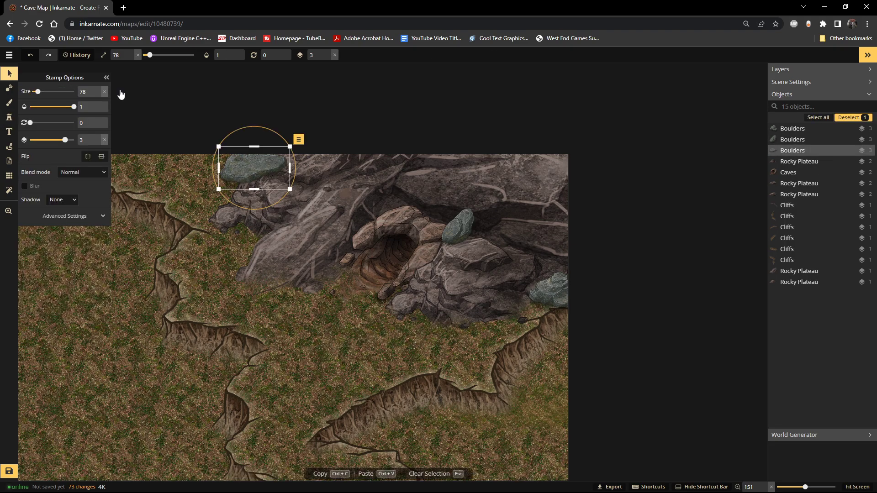
left_click(327, 58)
left_click(327, 58)
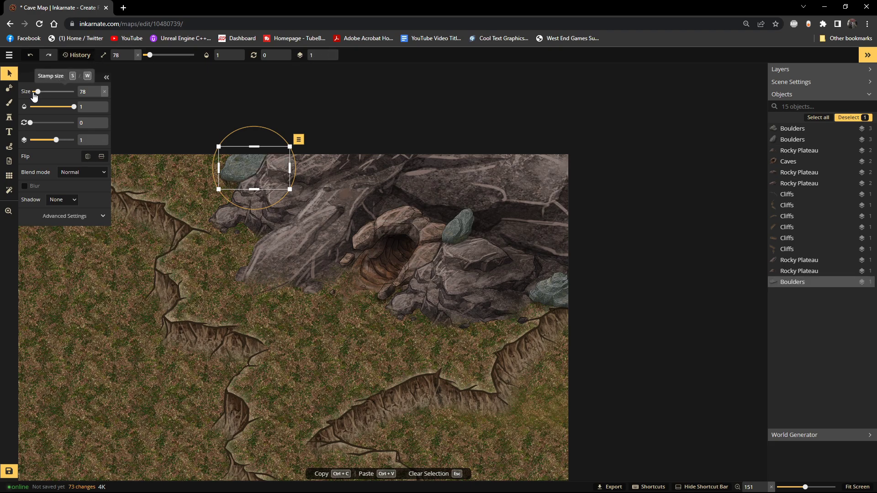
Step: Place two small Boulders stamps, variants 1 and 3, at size 29 on layer 1, one on each side of the cave mouth
left_click(8, 120)
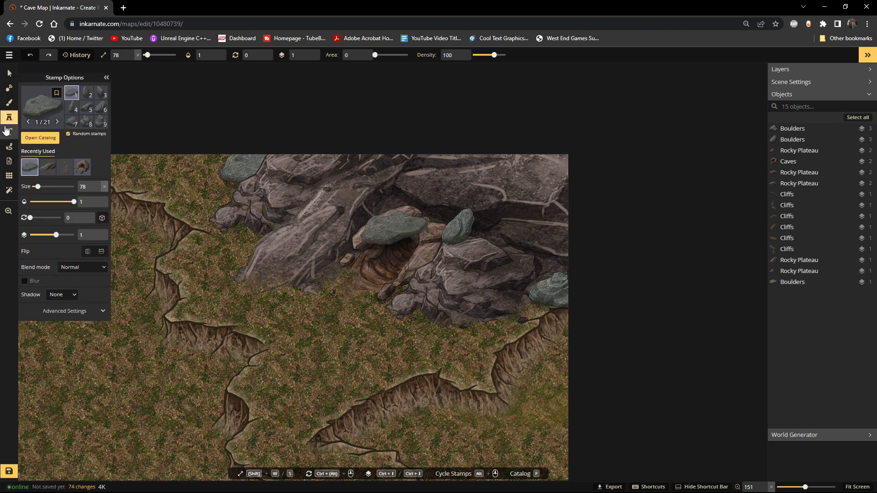
key("s")
key("s")
key("s")
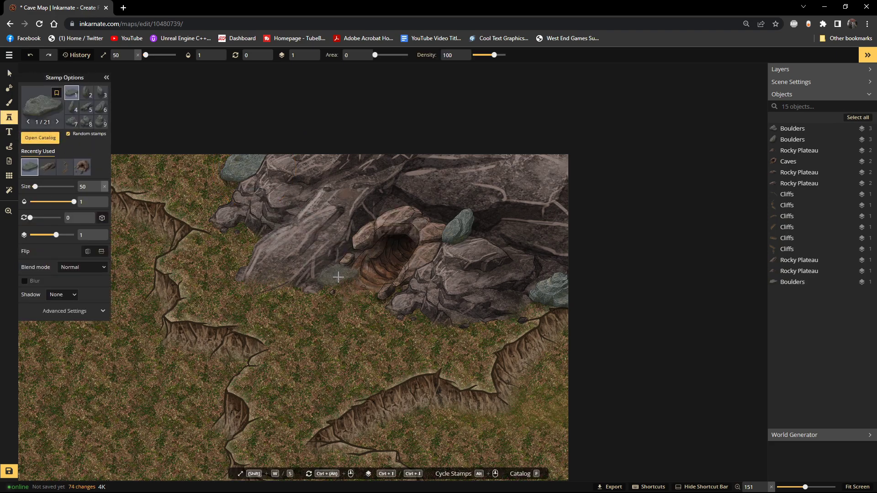
left_click(334, 273)
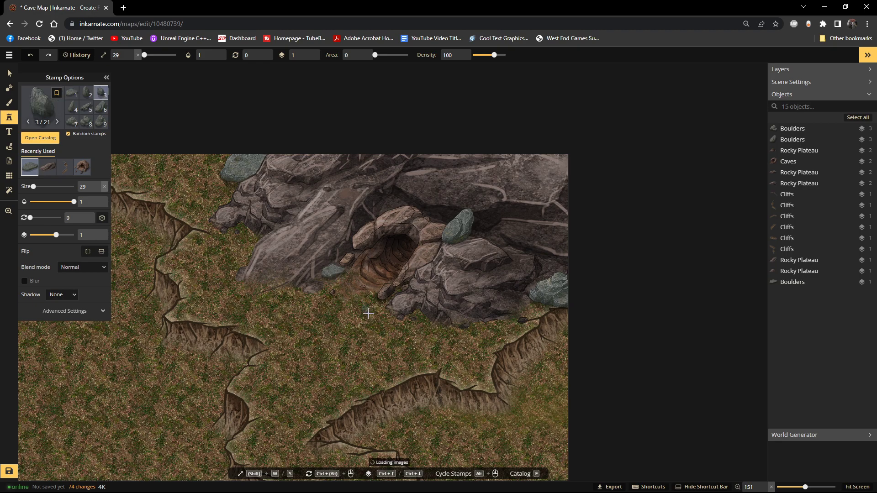
left_click(404, 290)
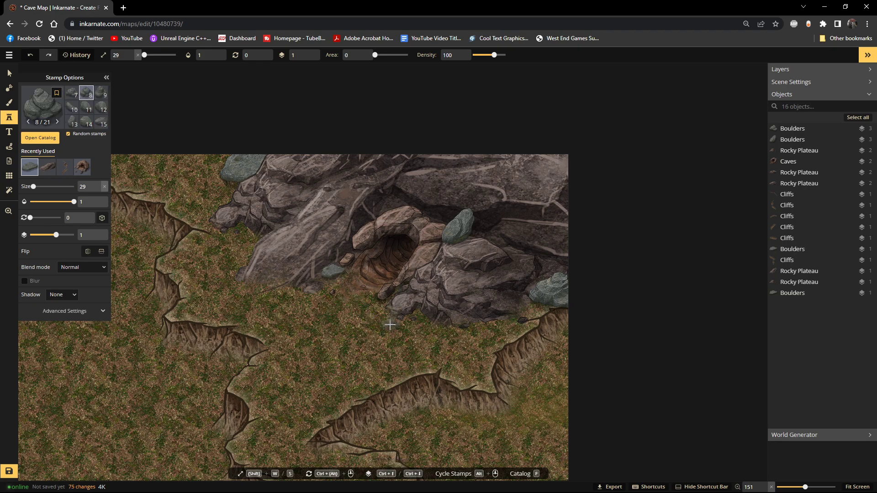
Step: Try the small boulder right of the cave mouth on different layers and set it to layer 2
left_click(9, 74)
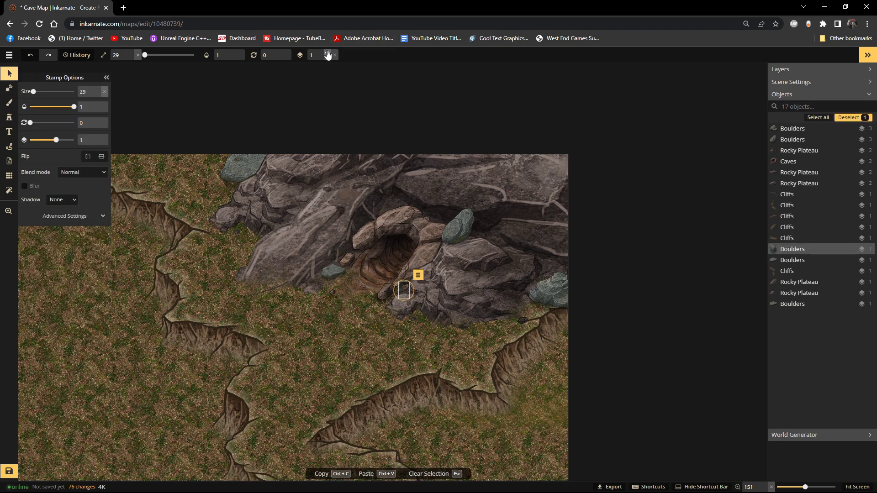
left_click(327, 53)
left_click(328, 53)
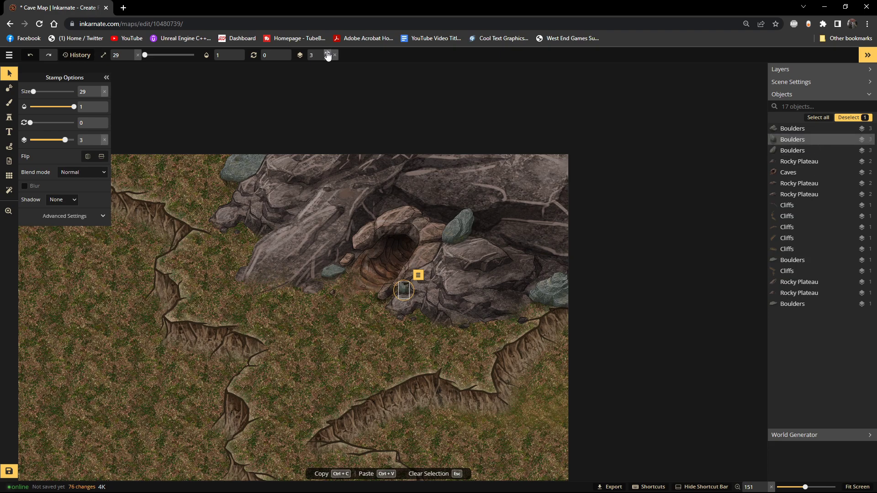
left_click(327, 53)
left_click(327, 58)
left_click(327, 58)
left_click(327, 58)
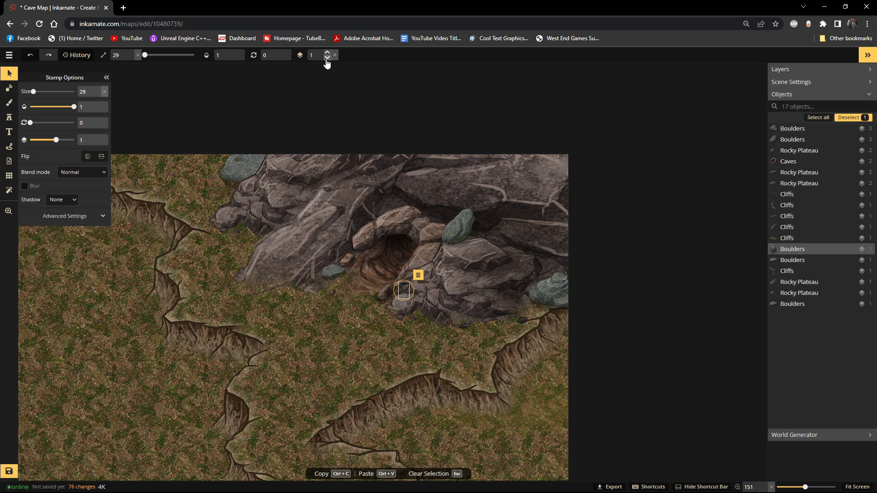
left_click(327, 53)
Step: Place three size 30 boulders on layer 2, starting with variant 4: two right of the cave mouth and one on its left
left_click(8, 116)
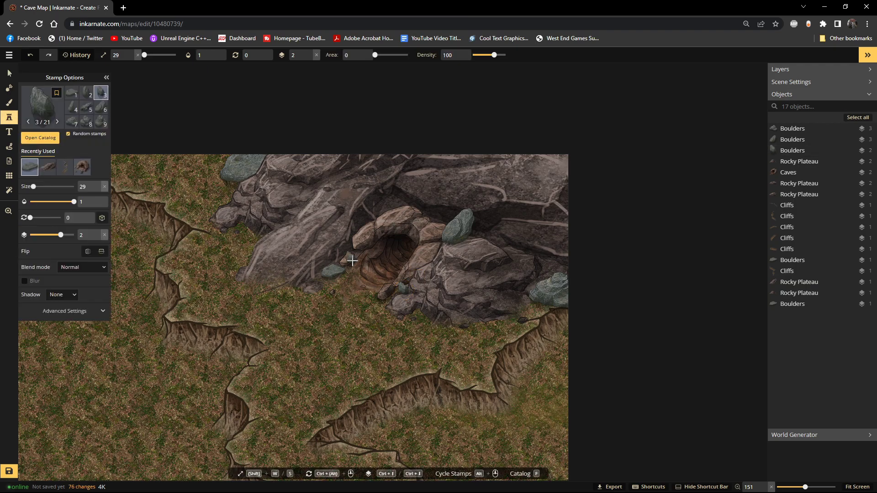
left_click(71, 107)
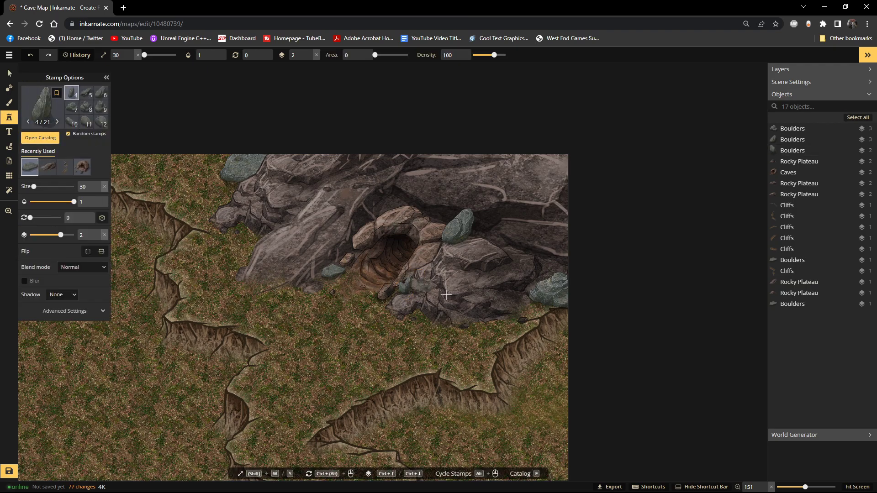
left_click(430, 288)
left_click(394, 293)
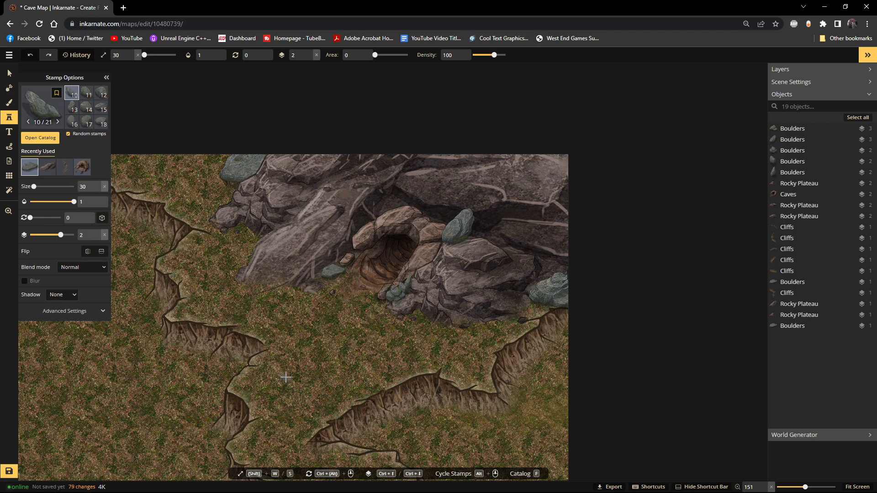
left_click(357, 252)
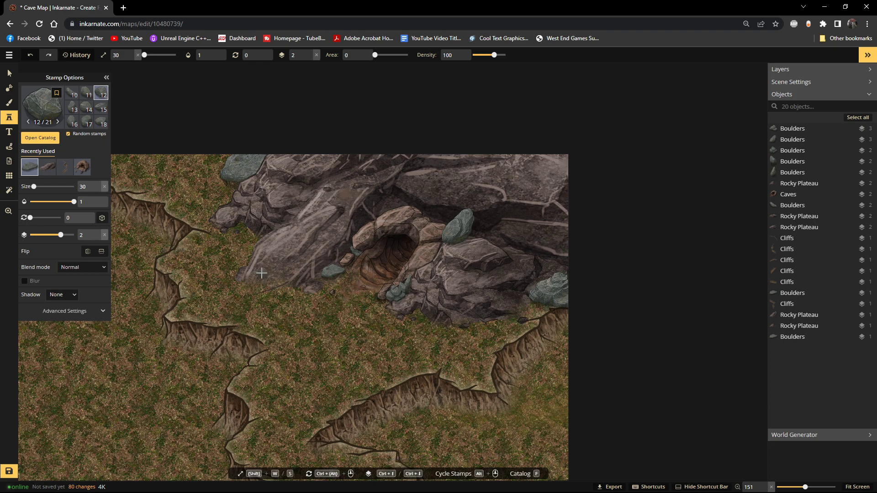
Step: Raise the small boulder left of the cave mouth to layer 3 and move it beside the lower-left boulder
left_click(9, 73)
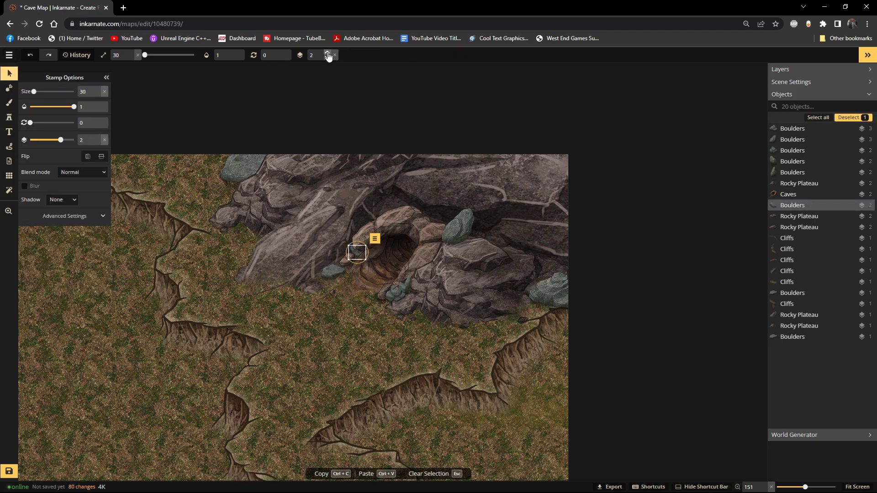
left_click(328, 55)
left_click(10, 74)
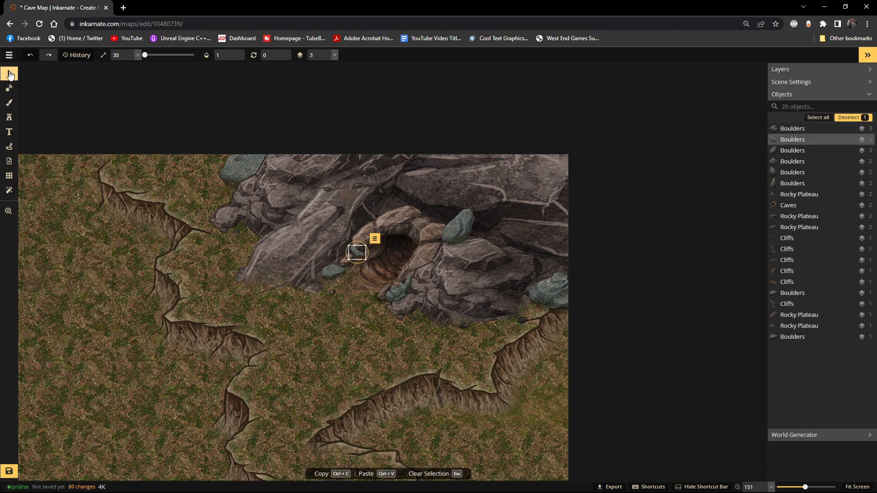
left_click_drag(358, 252, 321, 276)
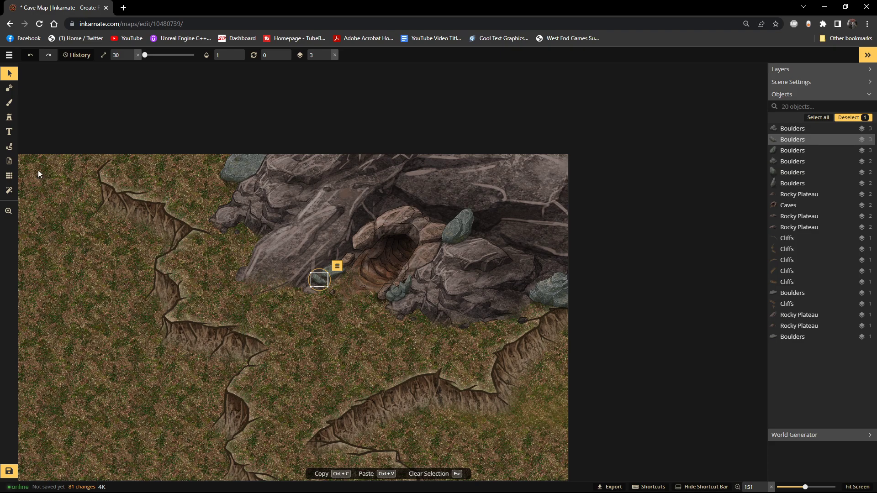
Step: Place a variant 12 boulder at size 58 above the cave mouth's right side and lower it to layer 2
left_click(9, 117)
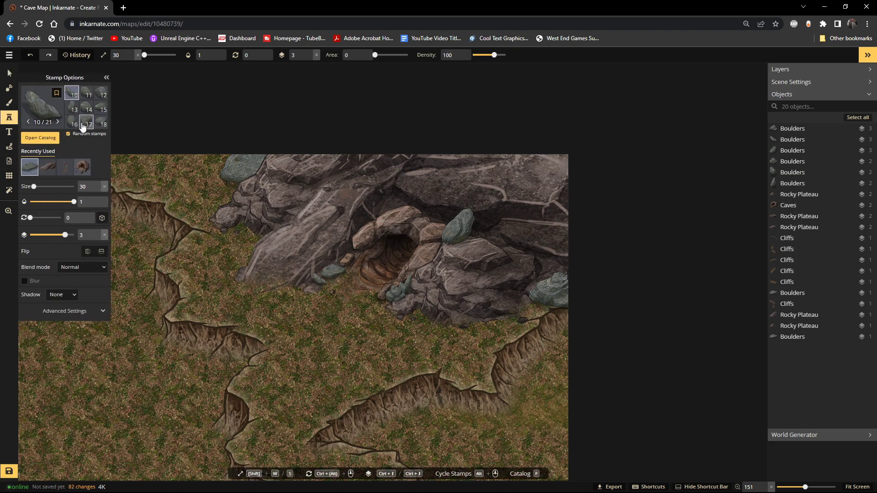
left_click(101, 94)
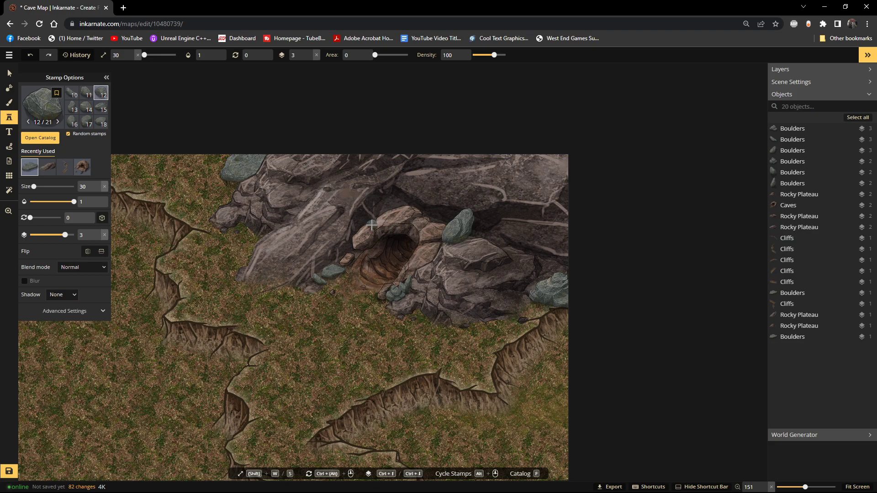
left_click(436, 220)
key("v")
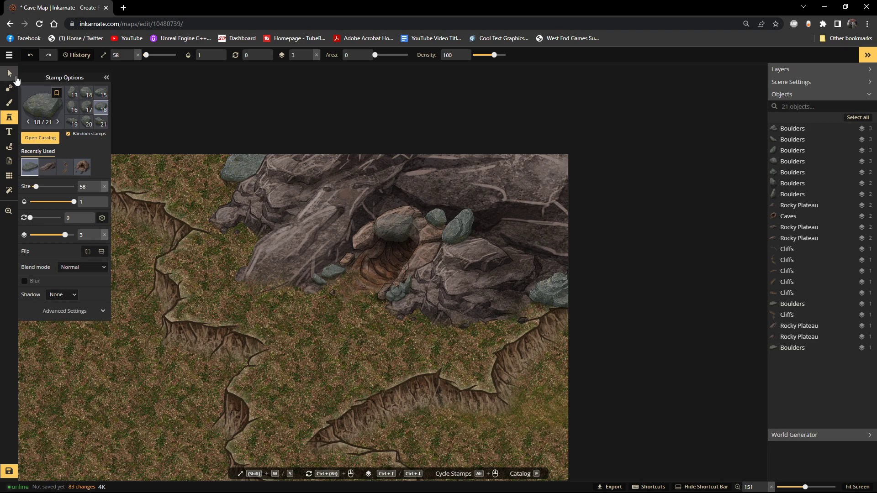
left_click(327, 58)
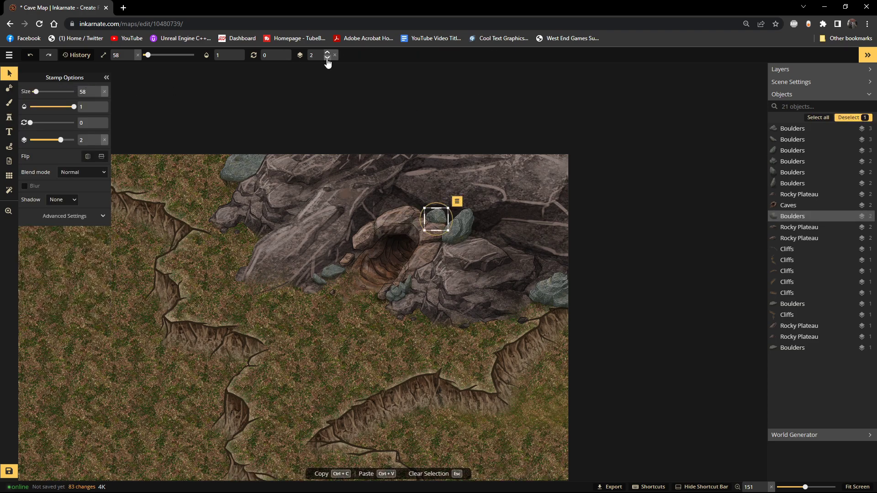
Step: Try another variant 12 boulder at size 58 above the cave arch, and delete it
left_click(9, 117)
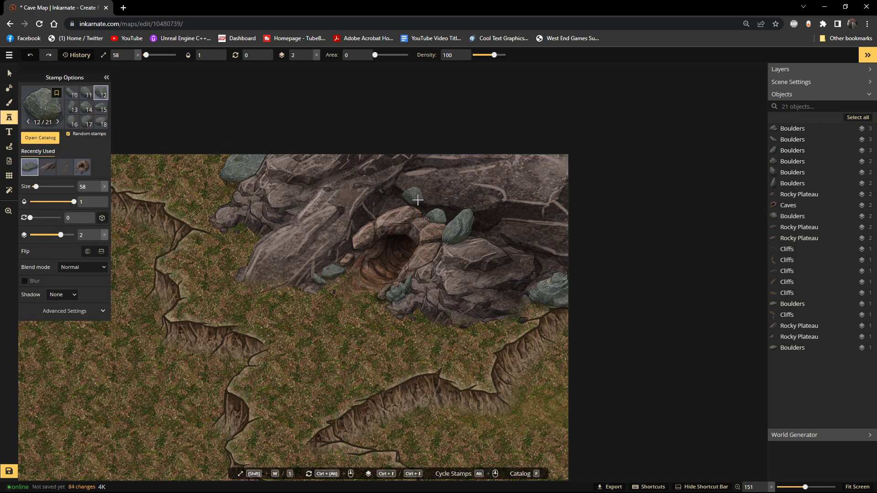
left_click(418, 206)
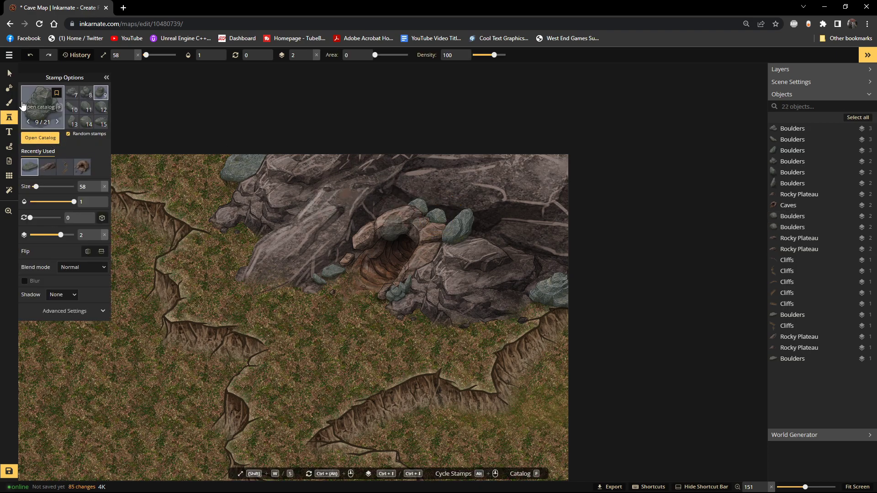
left_click(9, 73)
key("Delete")
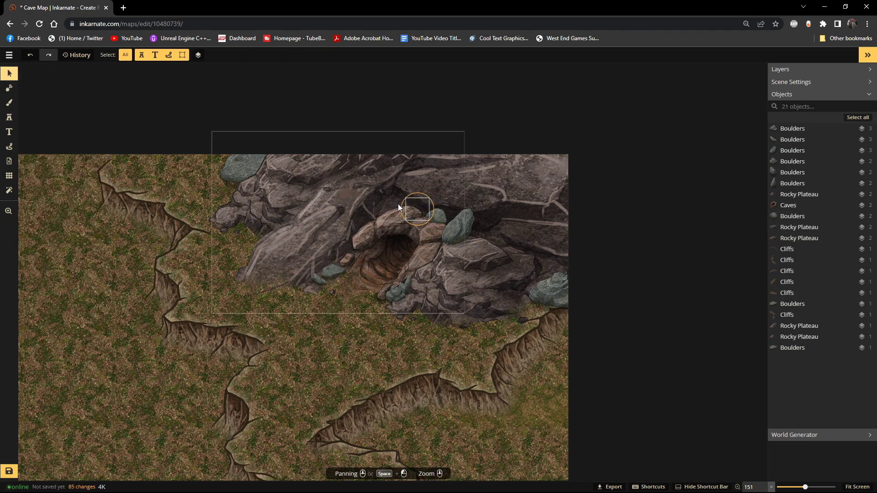
Step: Place five size 58 boulders on layer 2 around the top and upper left of the cave arch, starting with variant 15
left_click(10, 117)
left_click(101, 108)
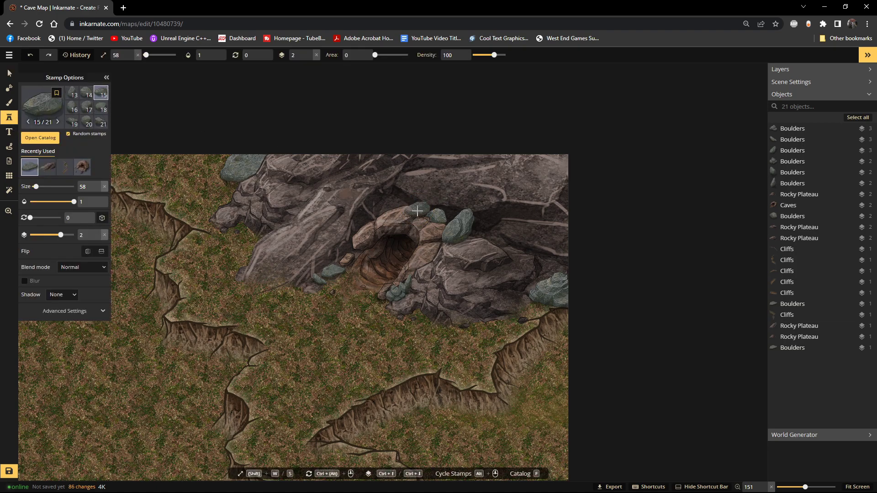
left_click(424, 212)
left_click(407, 203)
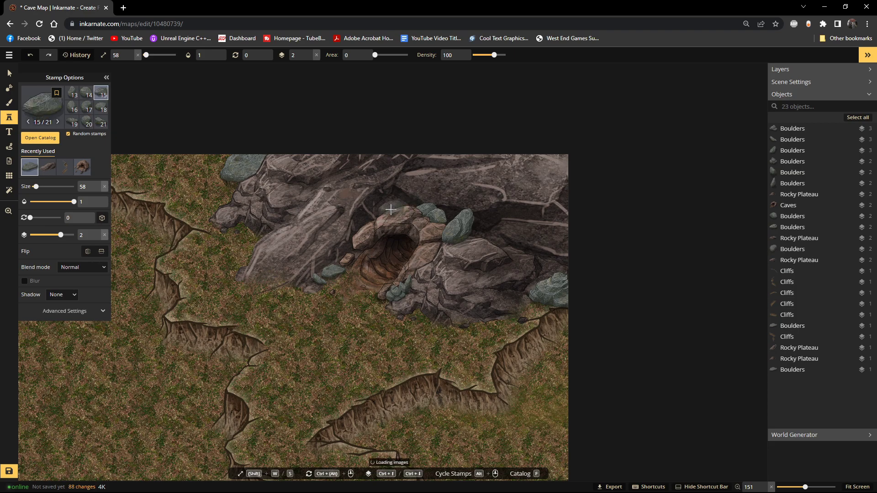
left_click(404, 203)
left_click(381, 215)
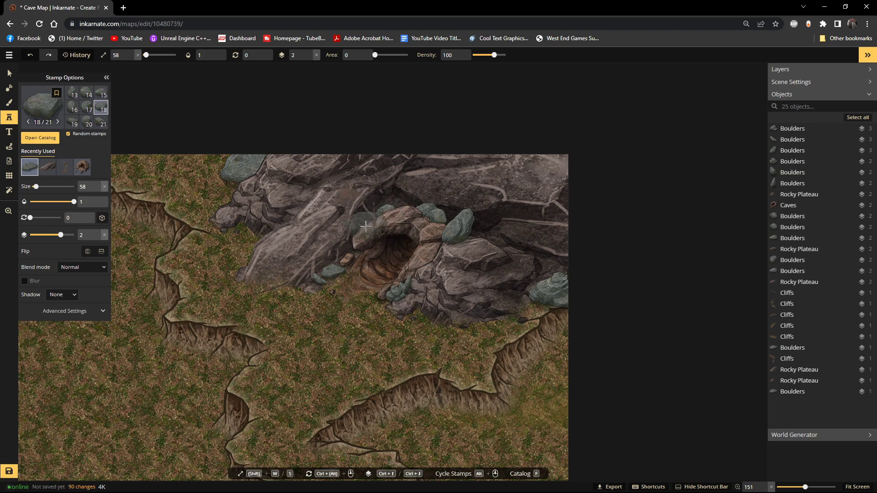
left_click(368, 222)
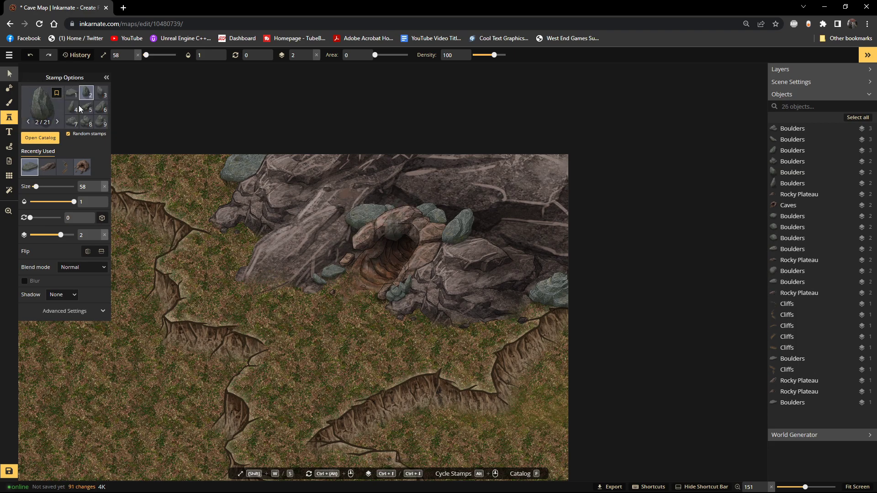
Step: Move the boulder at the arch's upper left to the cave's right side, and the upright boulder to the plateau's right edge
left_click(10, 73)
left_click(367, 215)
left_click_drag(368, 214, 482, 230)
left_click_drag(455, 230, 528, 287)
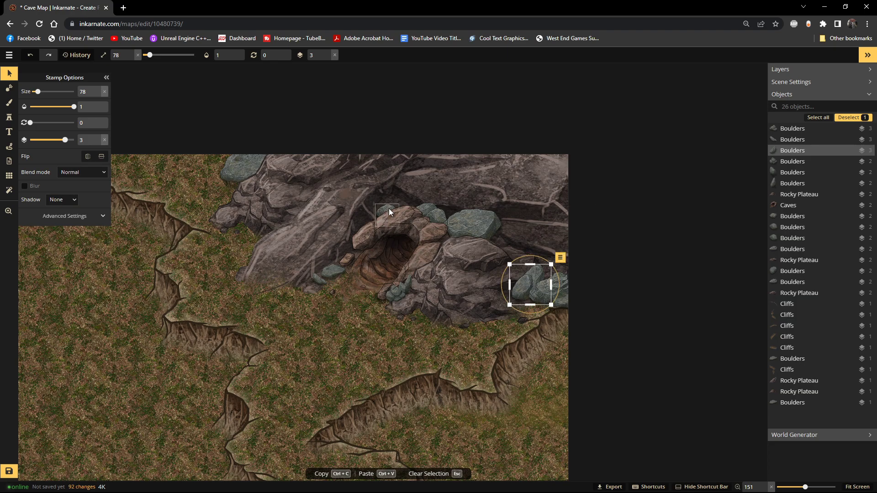
Step: Place a variant 9 boulder at size 78 above the cave arch and set it to layer 2
left_click(14, 119)
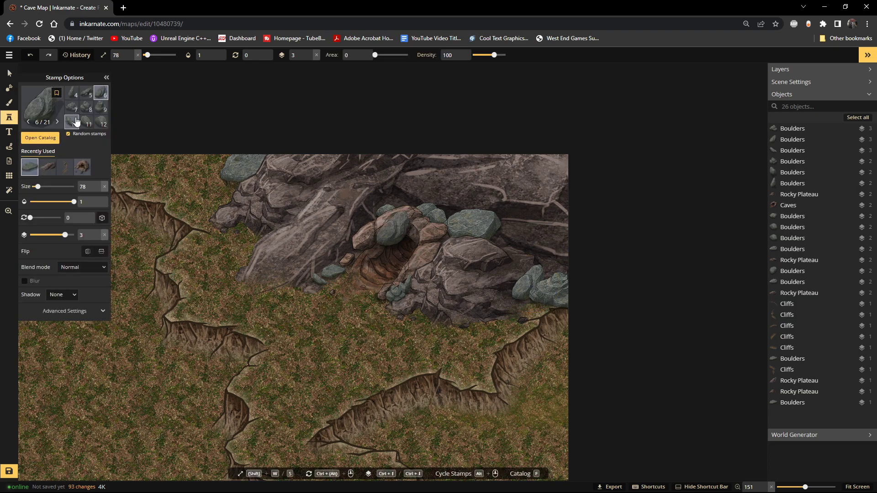
left_click(101, 106)
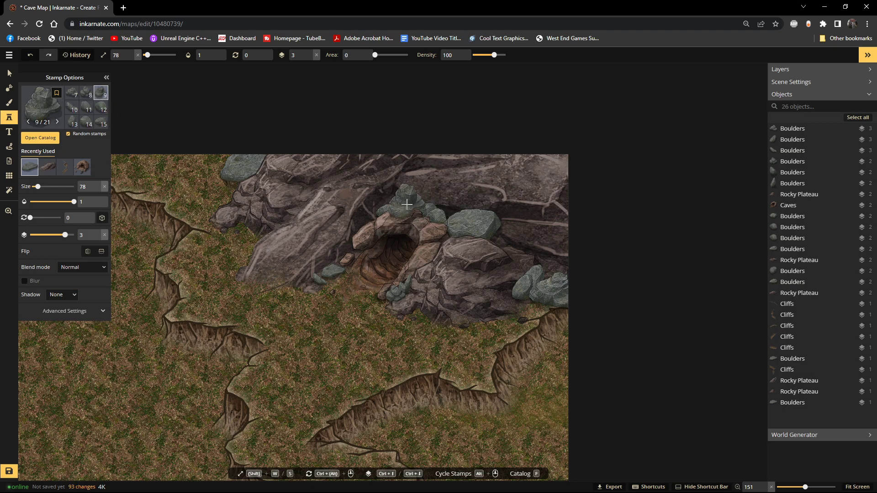
left_click(407, 204)
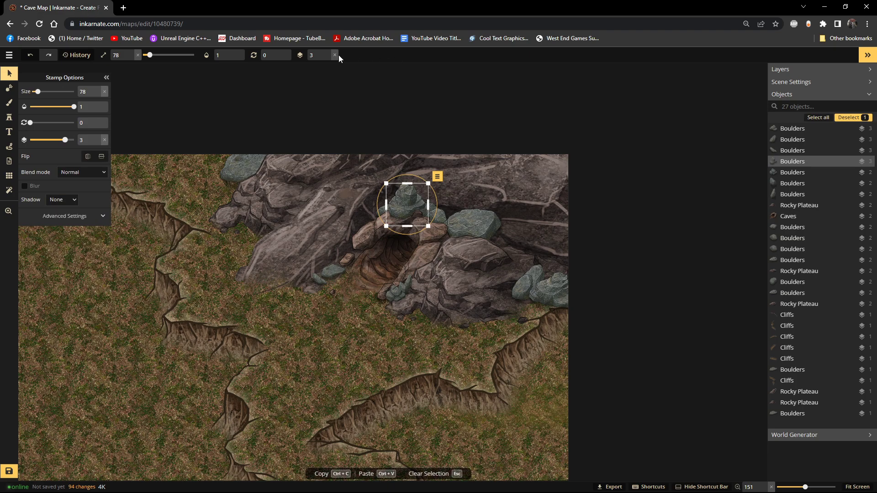
left_click(327, 58)
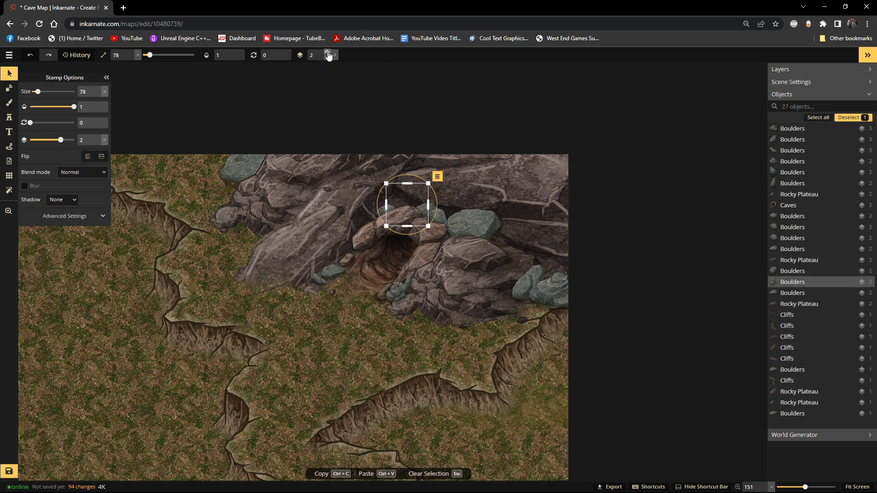
left_click(328, 53)
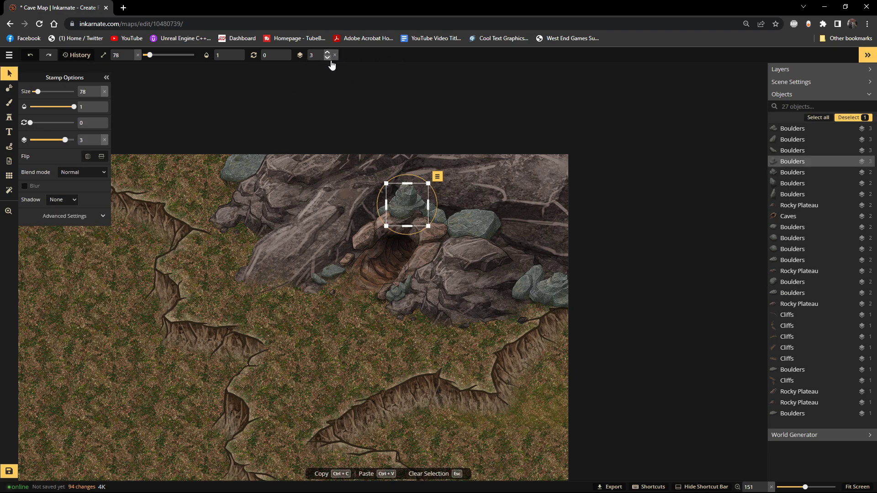
left_click(328, 58)
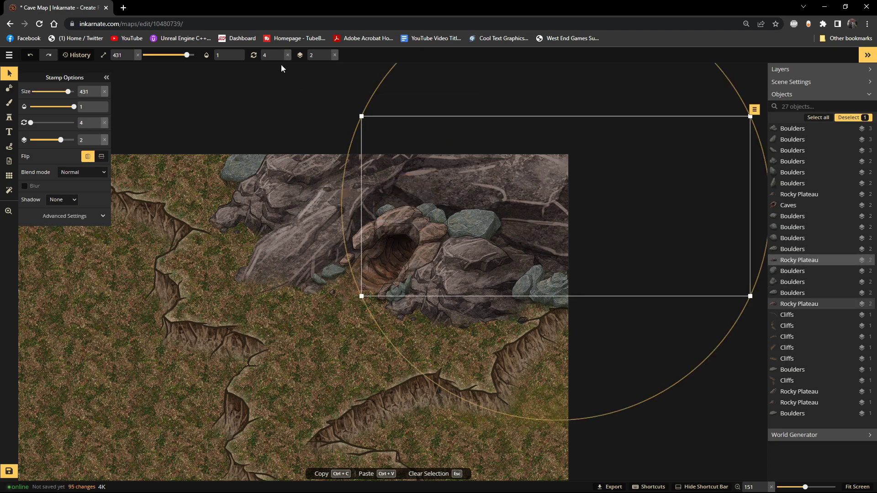
Step: Lower the large size 431 Rocky Plateau behind the cave to layer 1
left_click(327, 58)
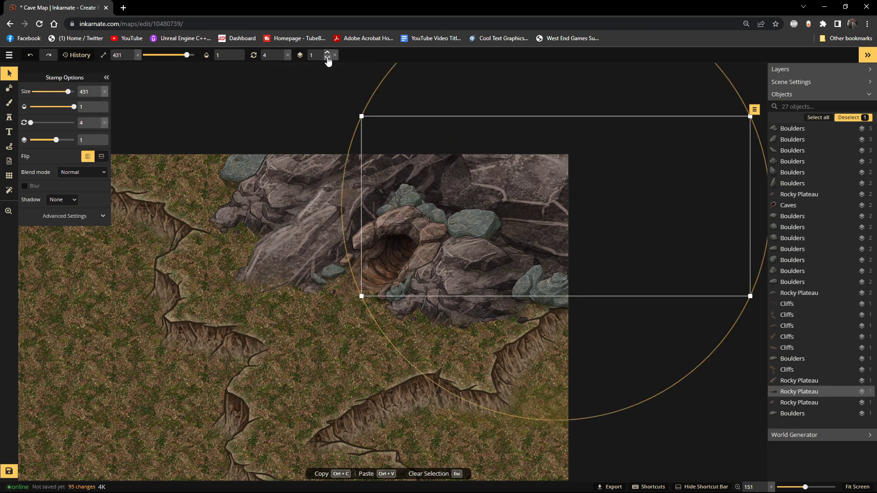
left_click(154, 256)
scroll(388, 230, "down", 4)
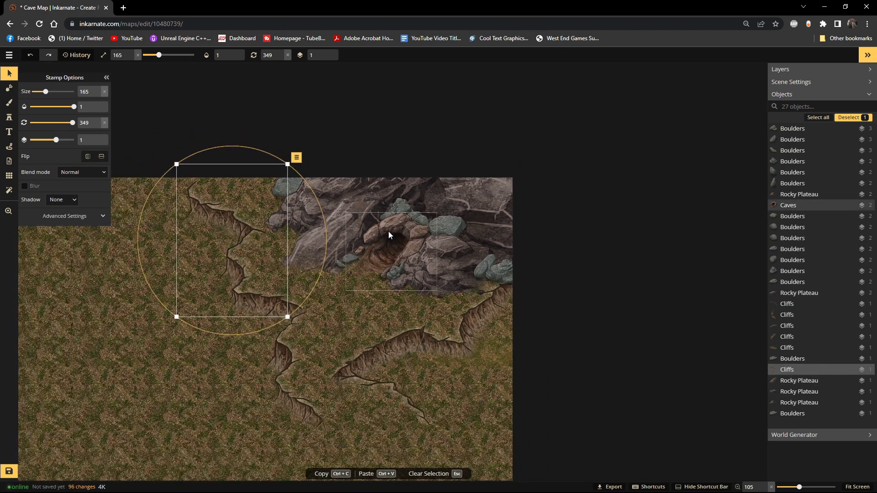
scroll(388, 231, "up", 4)
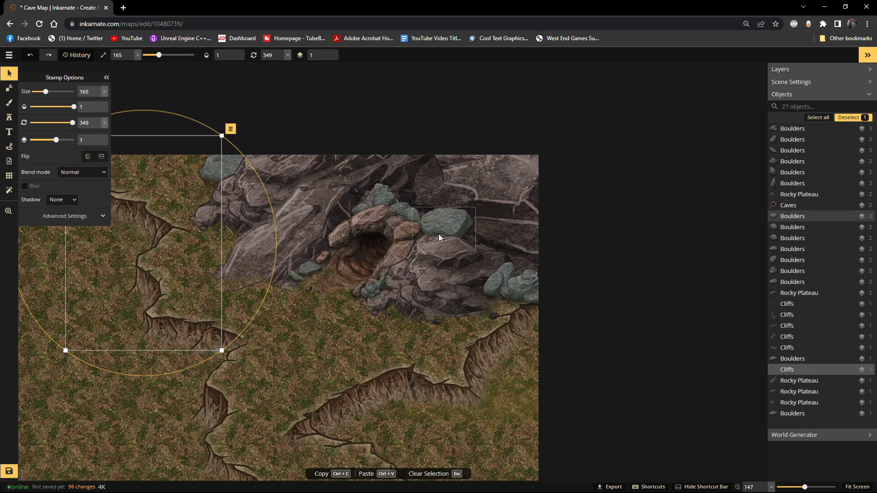
scroll(438, 233, "down", 2)
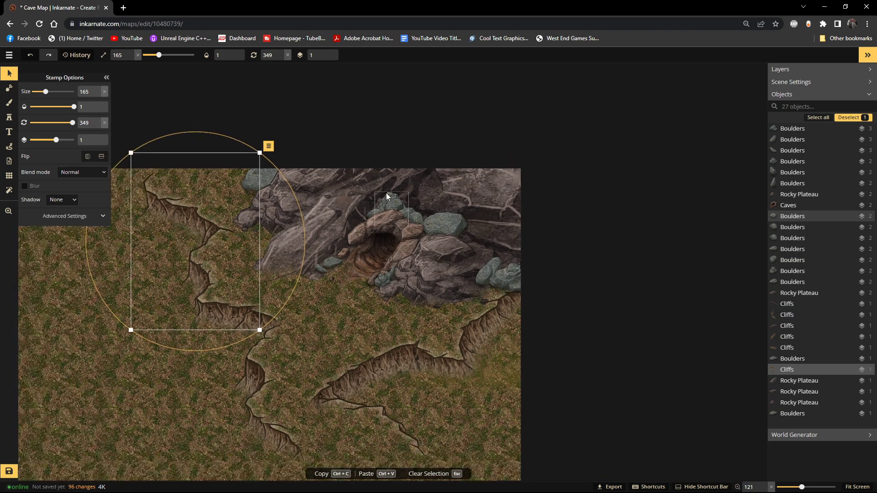
Step: Place a variant 6 boulder at size 66 with rotation 4 on layer 1 at the cave arch's upper left
left_click(8, 132)
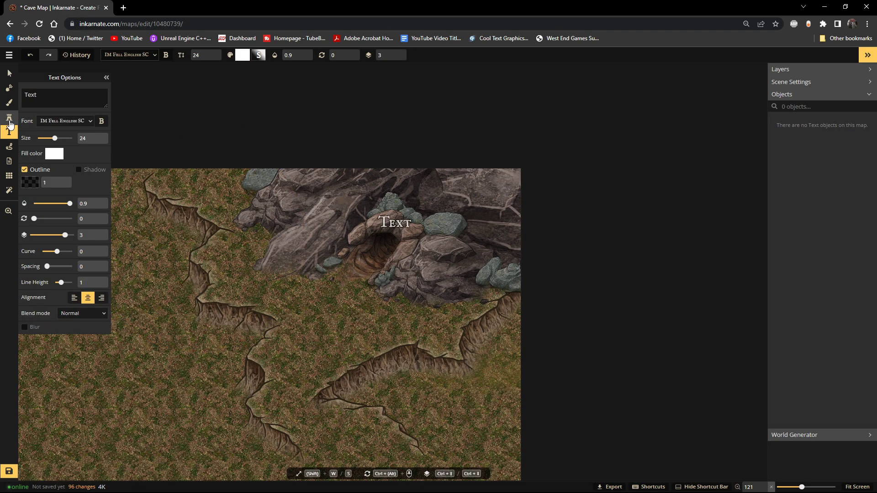
left_click(8, 117)
left_click(29, 167)
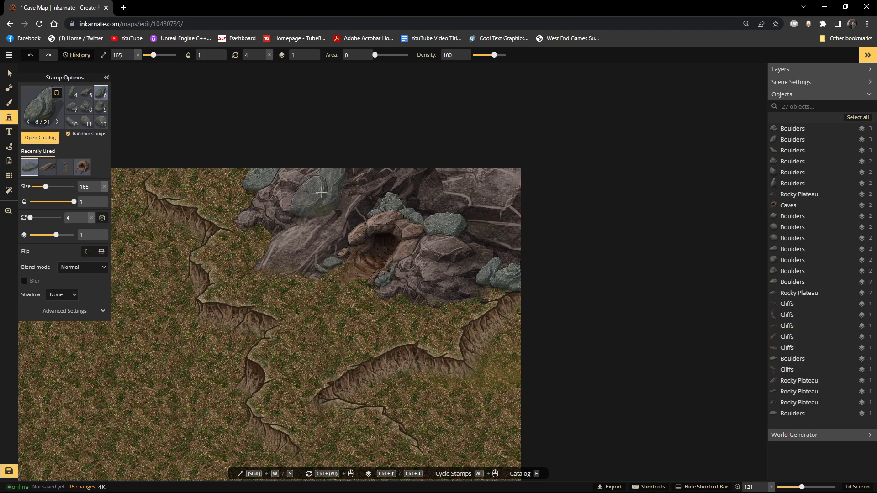
key("s")
scroll(357, 222, "up", 1)
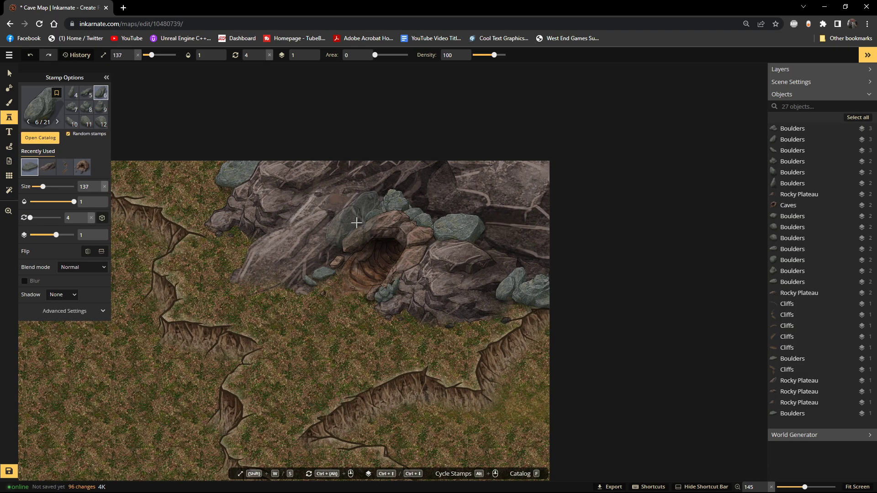
key("s")
key("s")
key("s")
key("s")
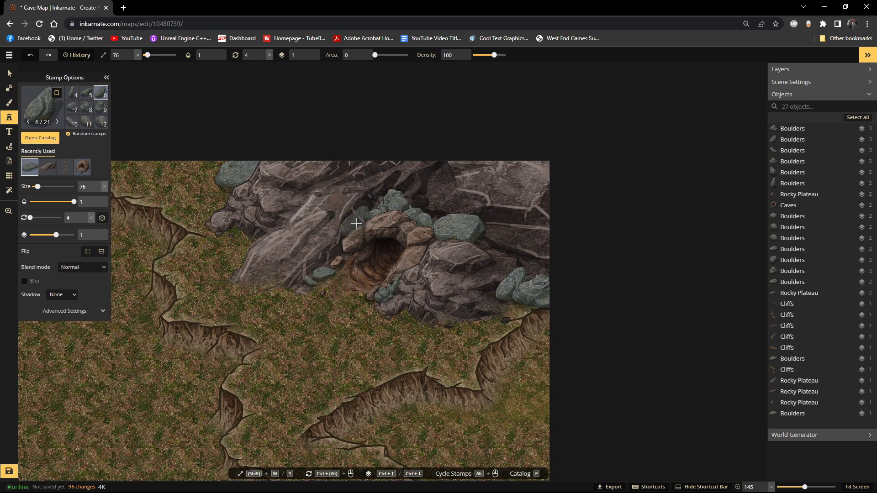
left_click(356, 224)
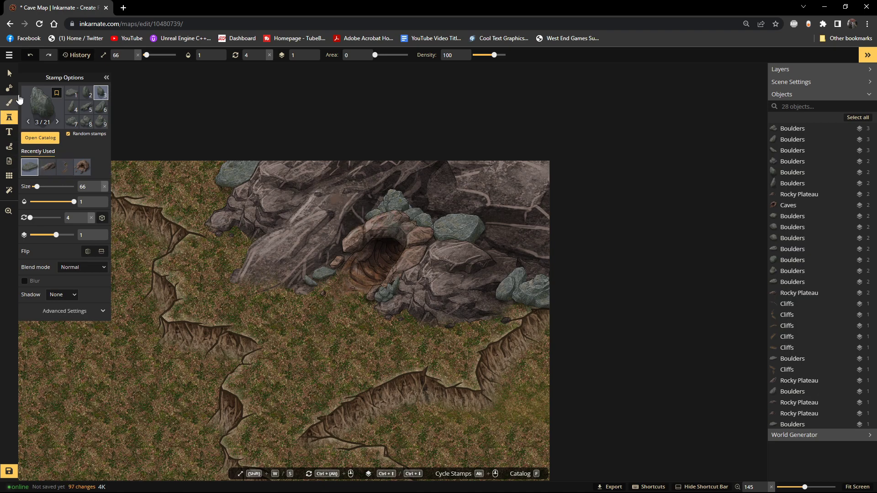
Step: Raise the new boulder at the arch's upper left to layer 2 and nudge it slightly down against the arch
left_click(10, 76)
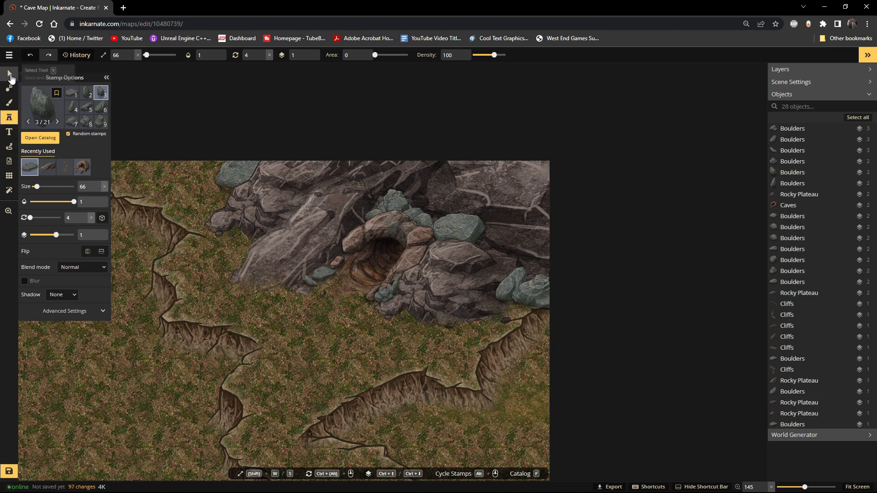
left_click(327, 53)
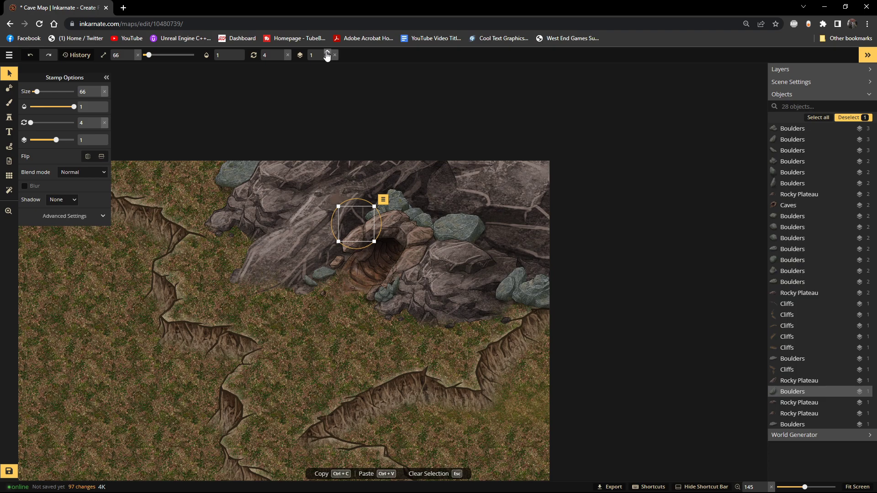
left_click_drag(357, 218, 358, 223)
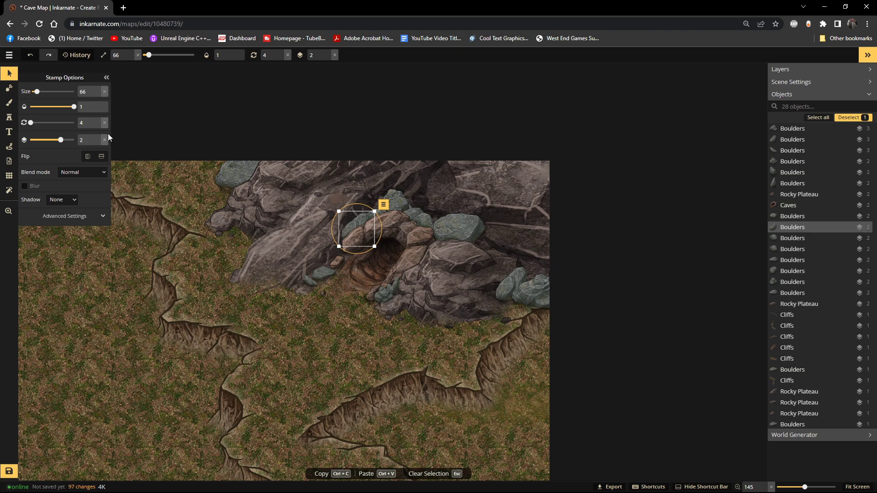
Step: Try placing two size 66 boulders on layer 2 at the cave arch's left side, starting with variant 11
left_click(9, 117)
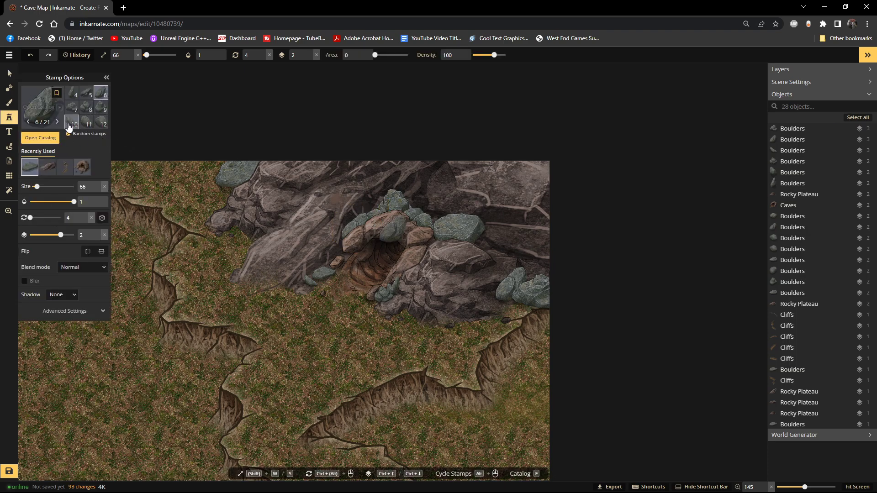
left_click(86, 122)
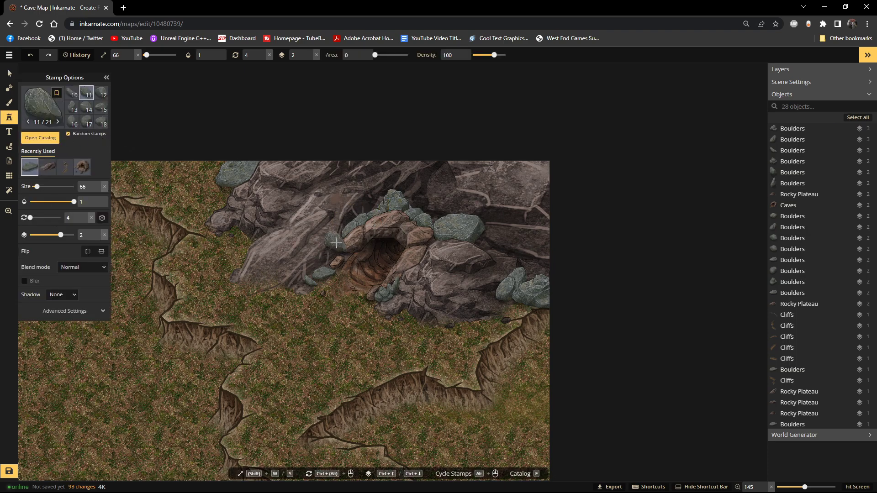
left_click(339, 243)
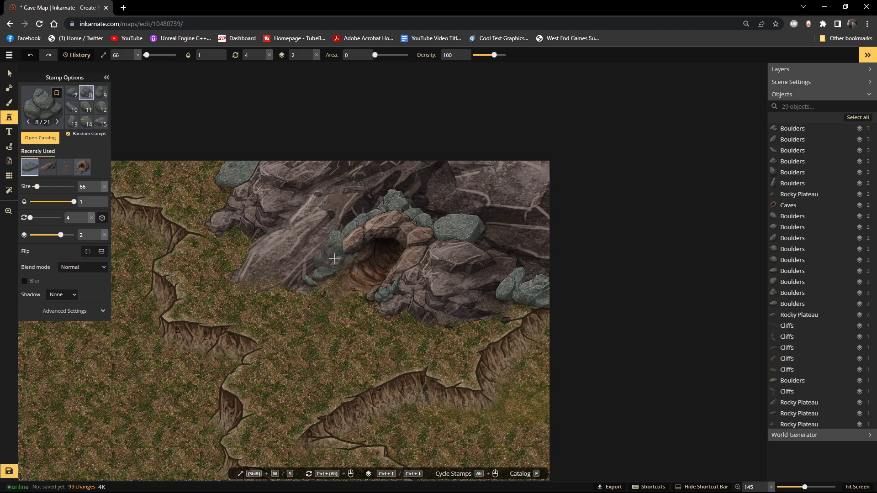
left_click(335, 261)
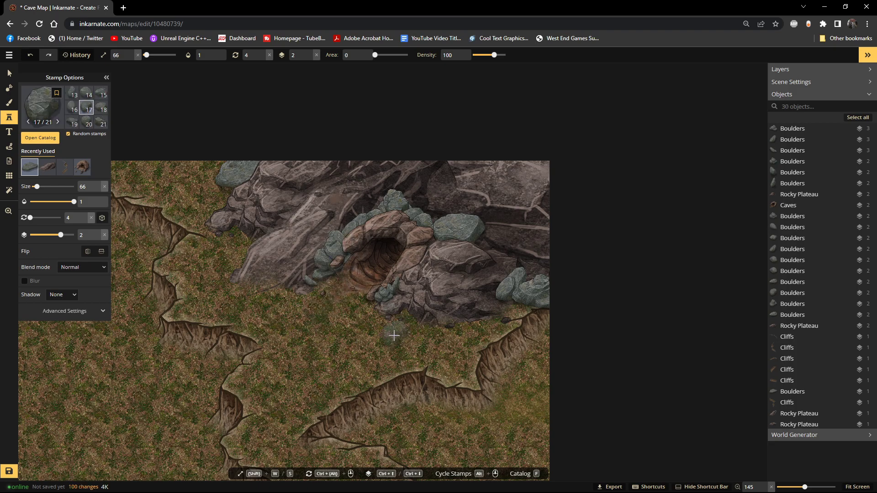
key("ctrl+z")
key("ctrl+z")
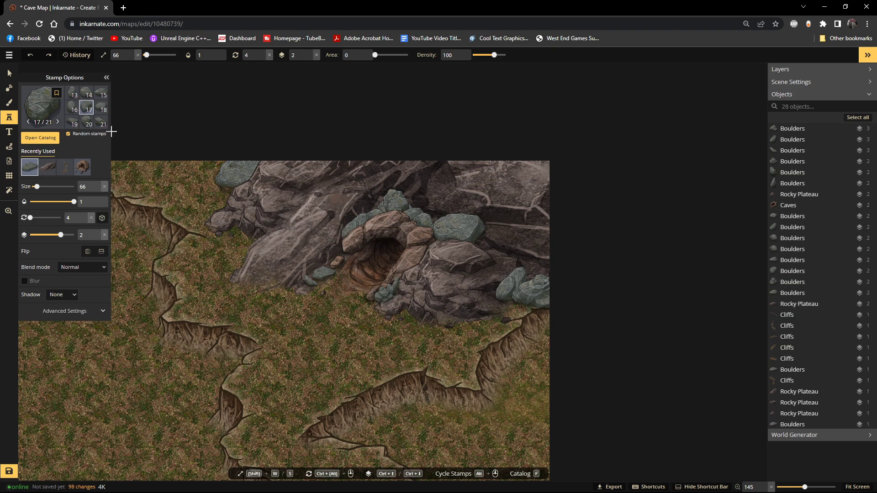
Step: Place three boulders at size 66 on layer 2 down the cave arch's left side, starting with variant 13
left_click(72, 93)
left_click(467, 265)
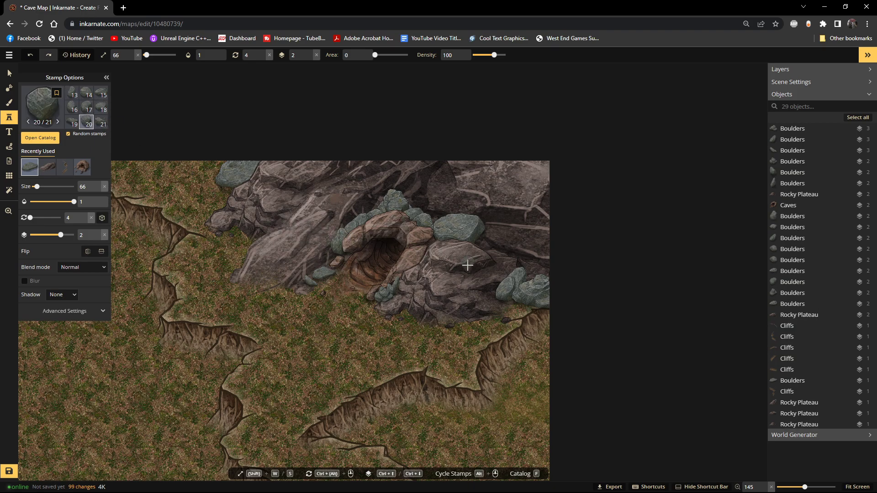
left_click(321, 273)
left_click(291, 290)
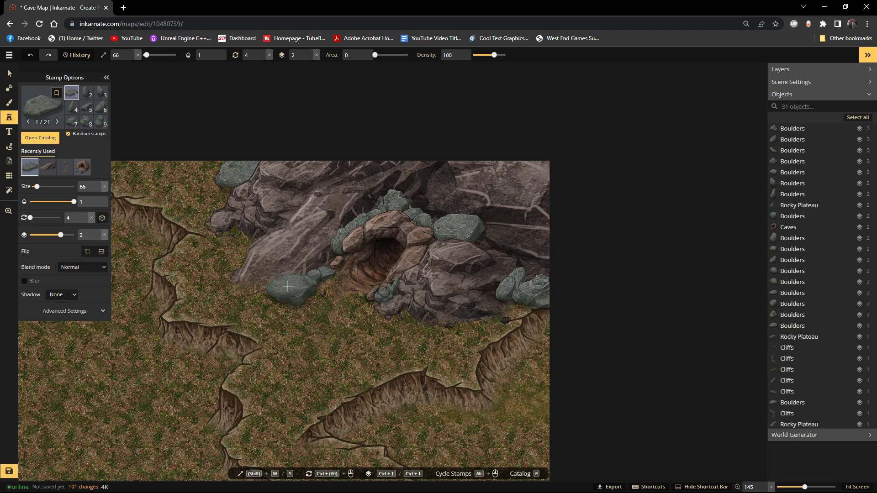
Step: Shrink the lowest boulder left of the cave mouth to size 53
left_click(9, 73)
left_click(291, 292)
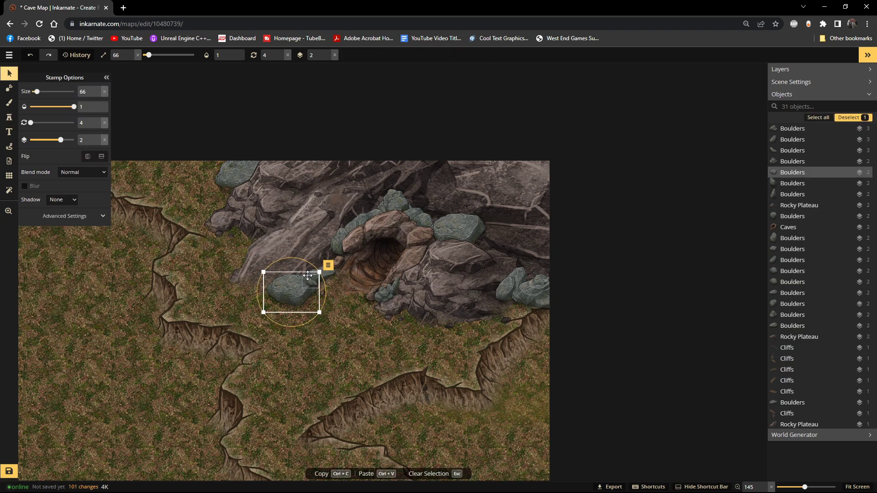
left_click_drag(264, 312, 274, 305)
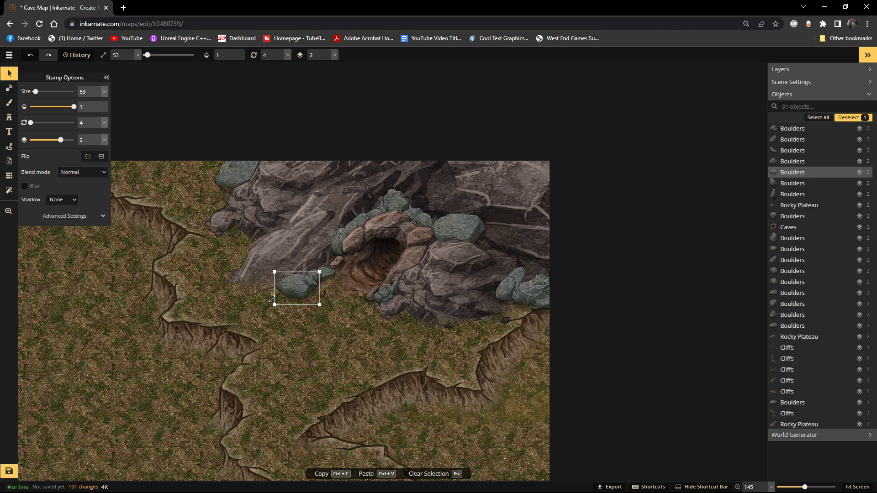
left_click(313, 284)
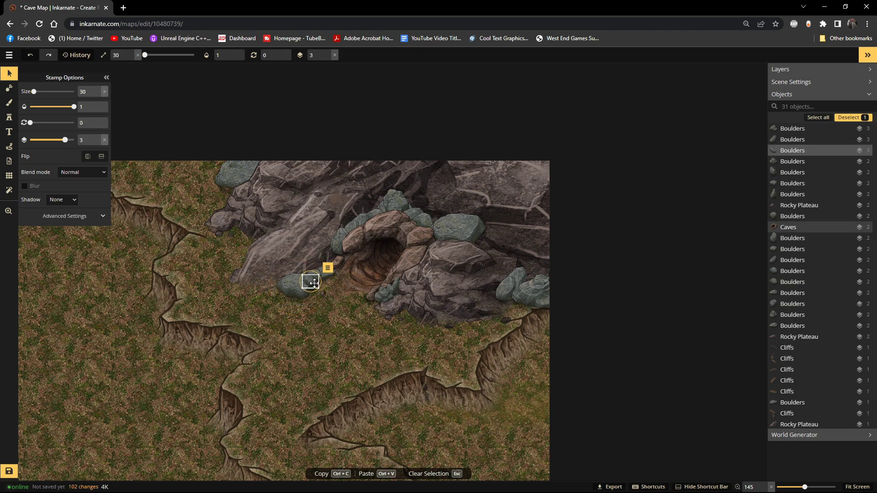
Step: Place a variant 21 boulder at about size 150 on layer 3 beside the boulders at the map's right edge
scroll(342, 320, "down", 3)
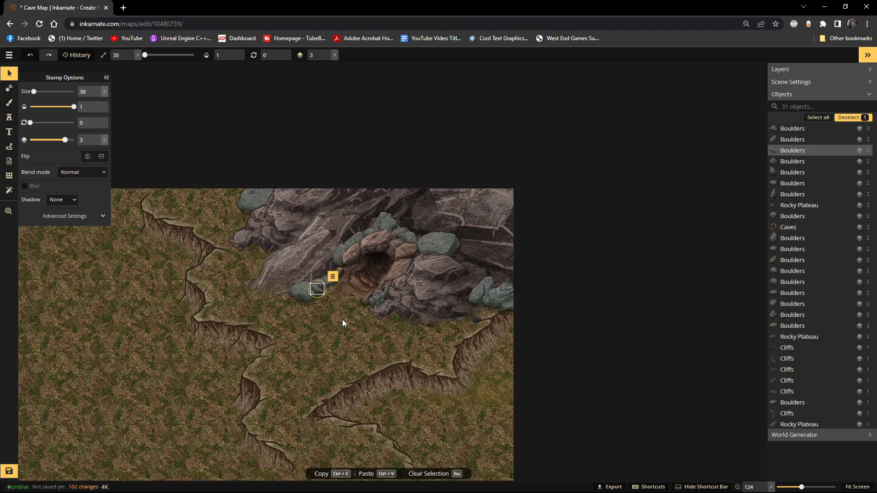
left_click(9, 117)
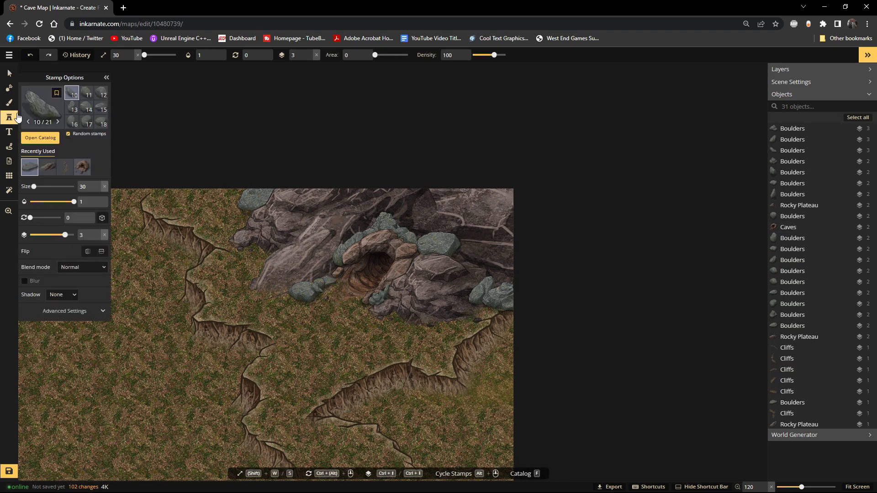
scroll(98, 120, "down", 1)
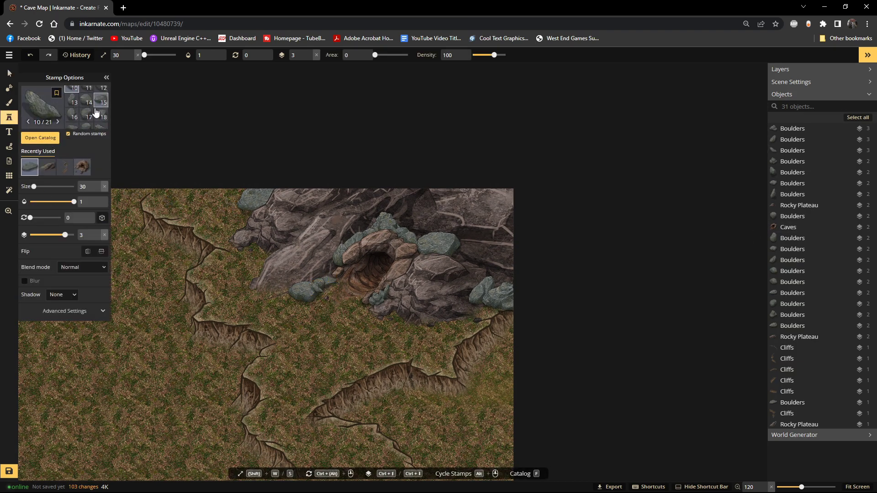
left_click(101, 122)
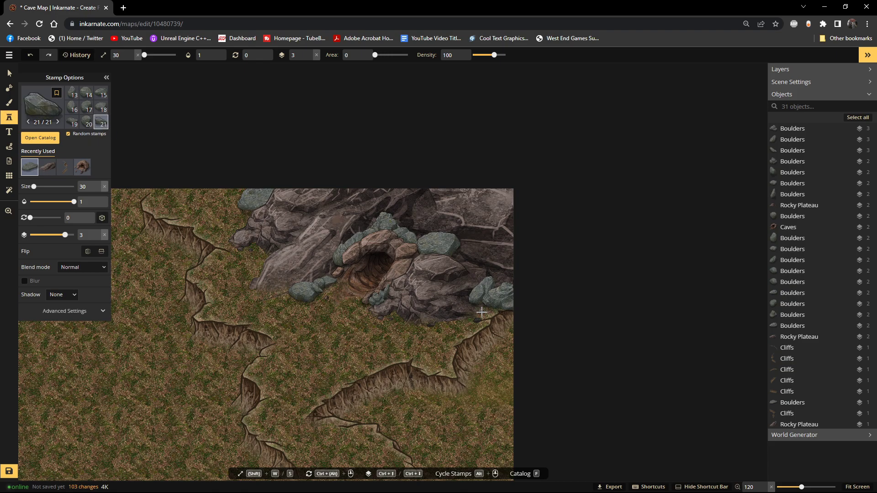
key("w")
key("w")
key("w")
key("w")
key("w")
key("w")
key("w")
key("w")
key("w")
key("w")
key("w")
key("w")
key("w")
key("w")
key("w")
key("w")
key("w")
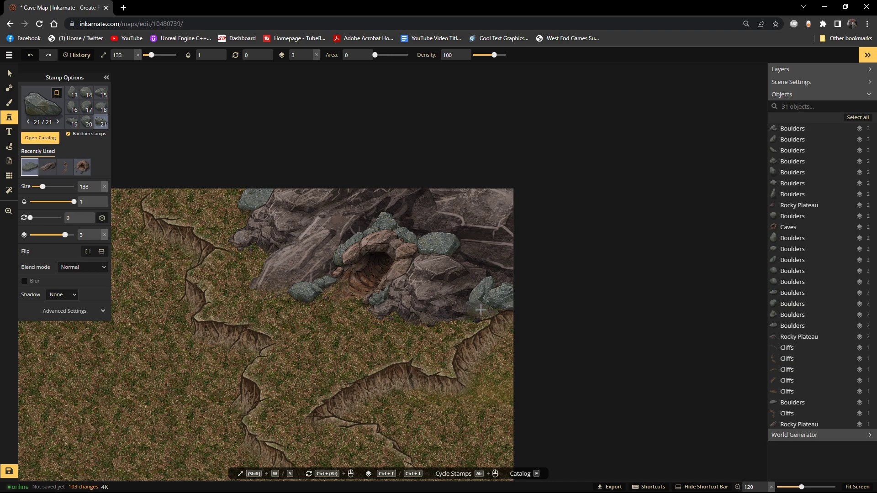
left_click(479, 309)
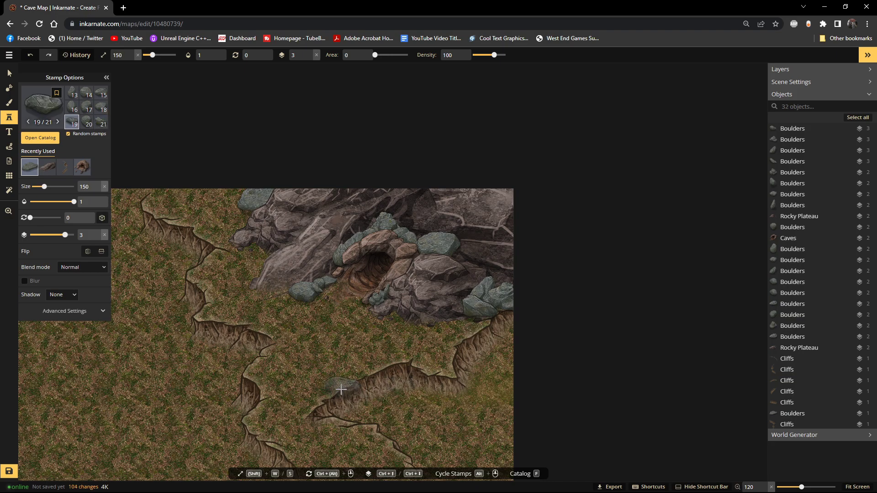
Step: Place a variant 19 boulder and a variant 5 boulder at size 150 on layer 3 along the plateau's left edge
left_click(254, 250)
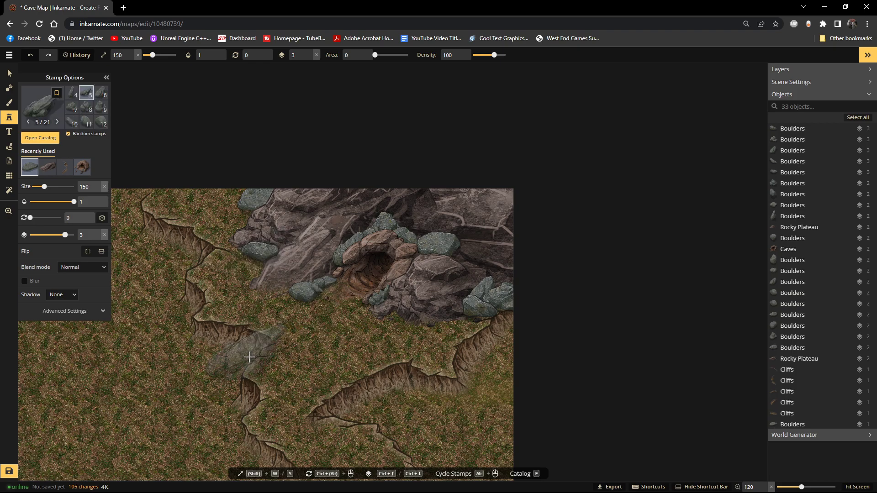
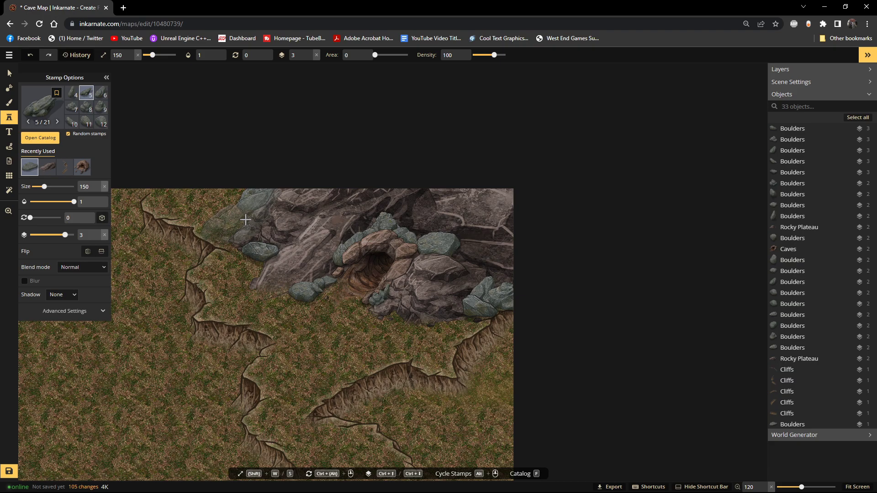
left_click(245, 220)
scroll(330, 281, "down", 2)
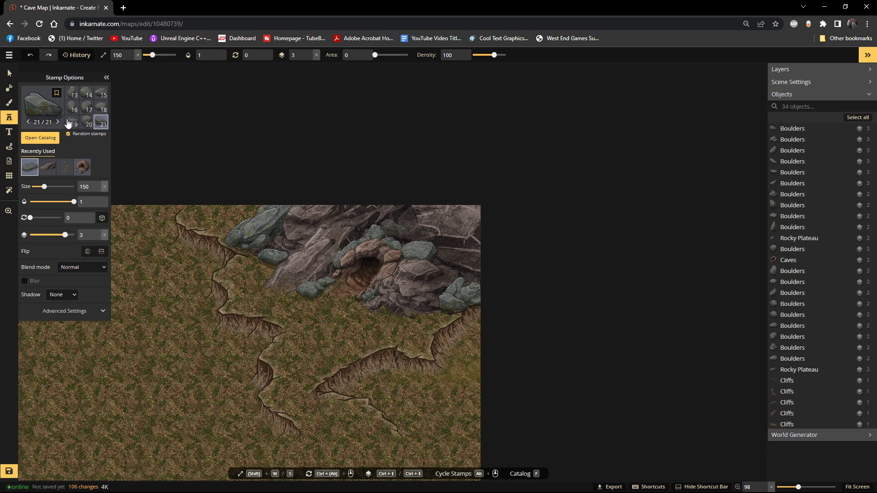
Step: Shift the variant 5 boulder down and right against the plateau, and enlarge the layer 1 boulder behind it to size 93
left_click(14, 73)
scroll(218, 290, "up", 2)
left_click_drag(258, 225, 270, 233)
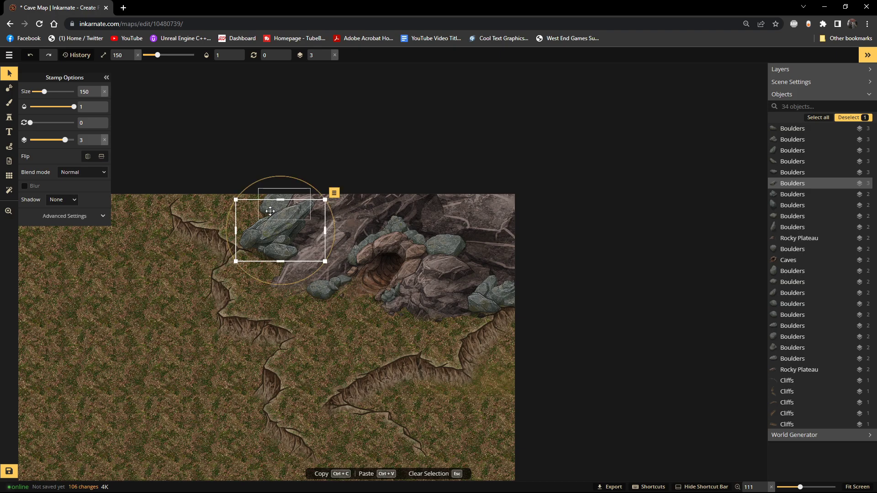
left_click(273, 203)
left_click_drag(273, 203, 251, 232)
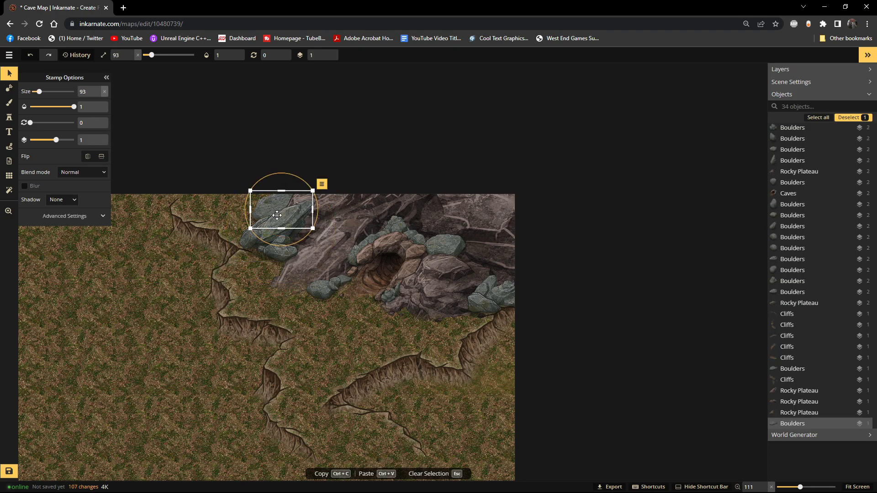
left_click_drag(374, 319, 372, 336)
key("ctrl+z")
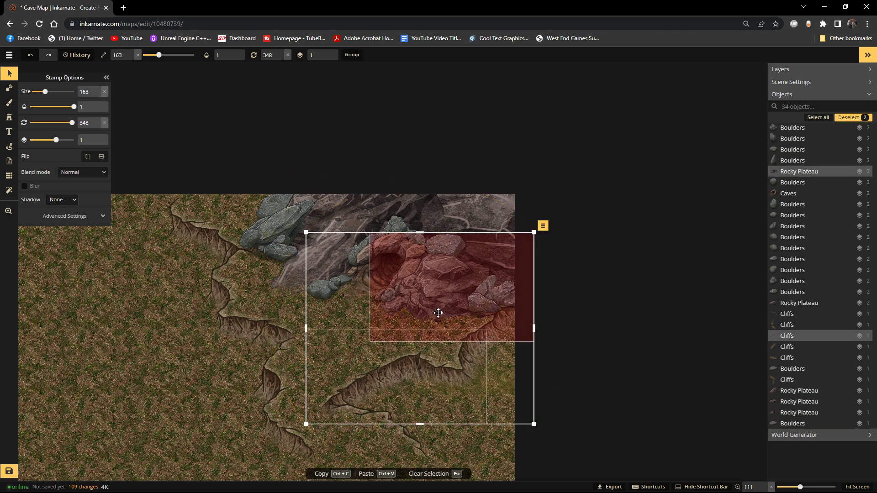
left_click(633, 256)
left_click(134, 342)
Step: Nudge the size 66 and size 53 boulders left of the cave mouth into a tight row
scroll(134, 342, "down", 2)
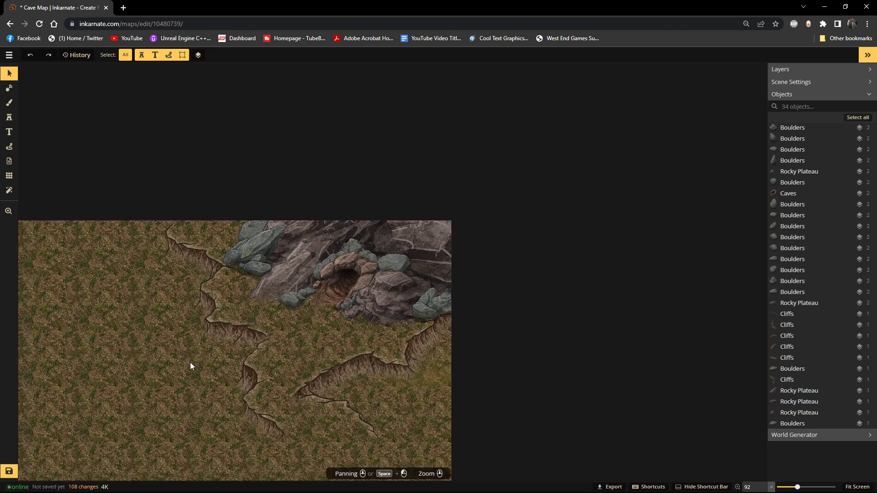
scroll(281, 293, "up", 1)
scroll(281, 293, "up", 5)
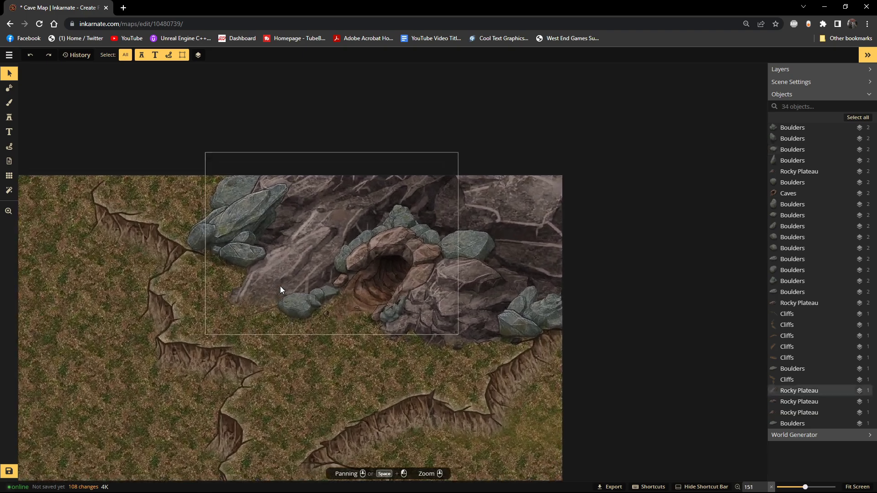
left_click(340, 291)
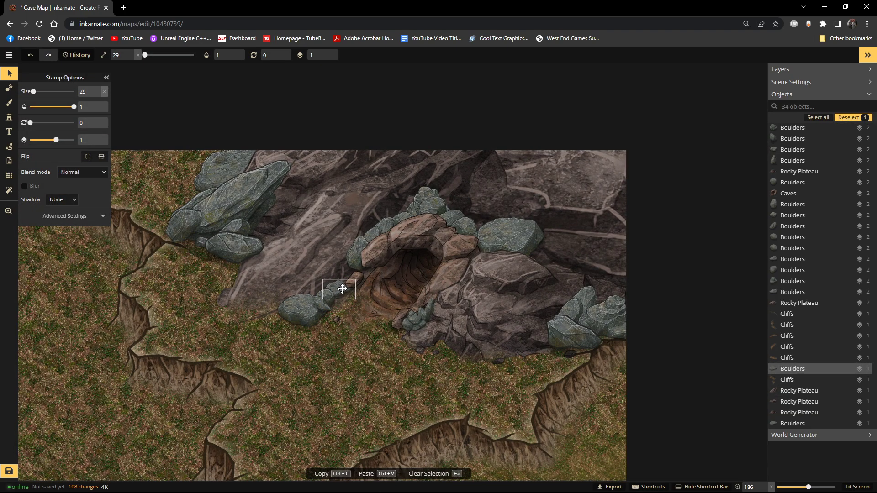
left_click(325, 296)
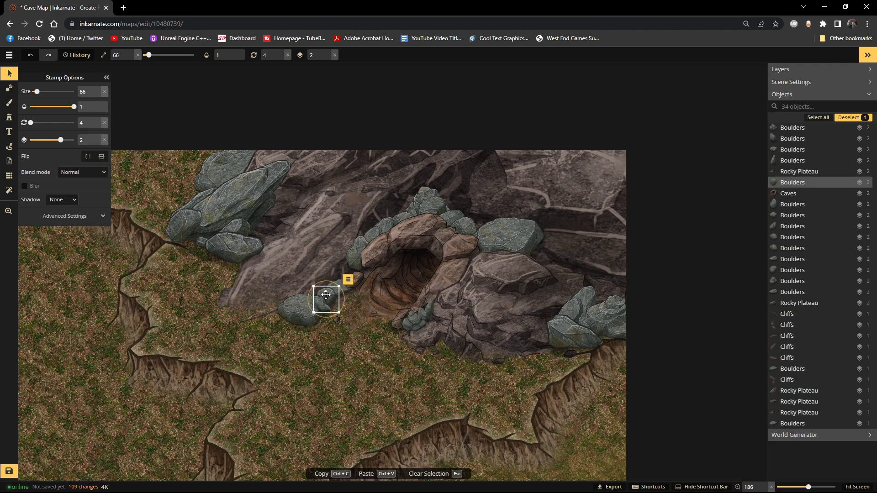
left_click(325, 301)
left_click(325, 304)
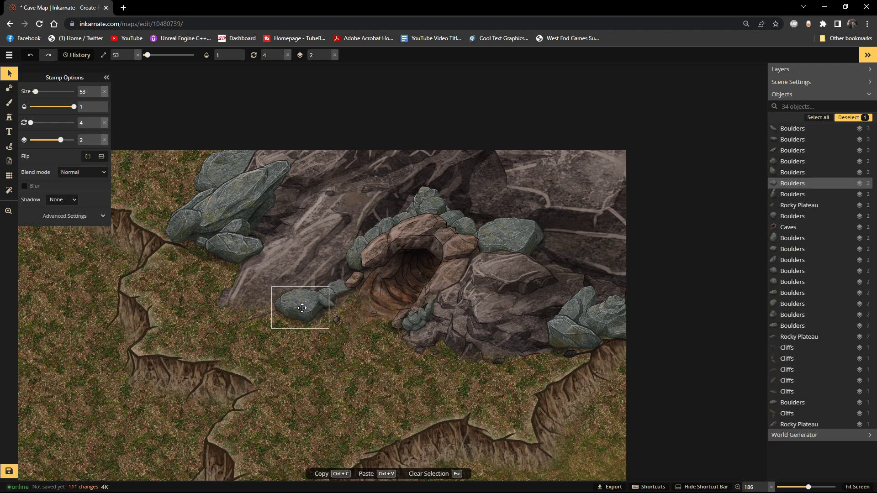
left_click(105, 330)
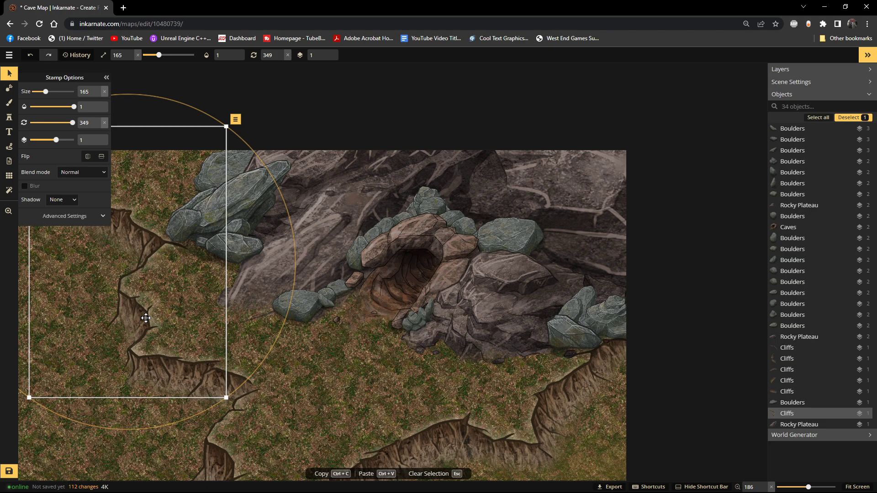
Step: Nudge the size 77 boulder right of the cave arch slightly left toward the arch
left_click(506, 258)
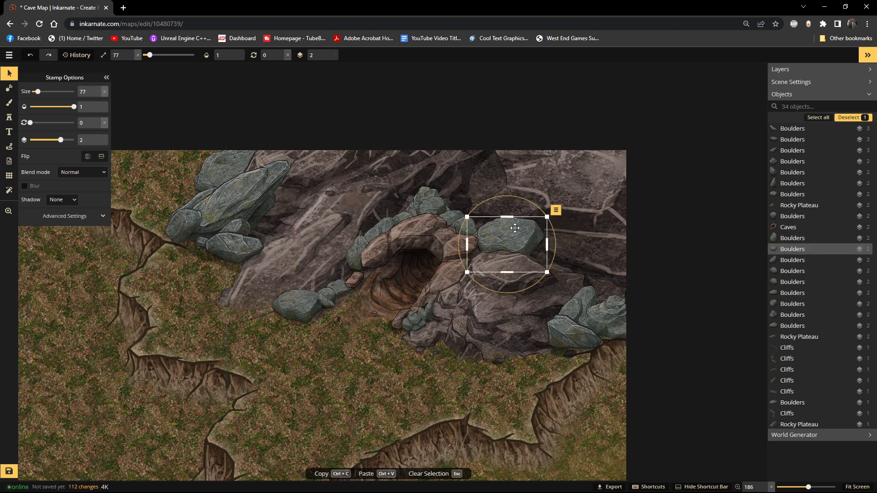
left_click_drag(510, 248, 511, 242)
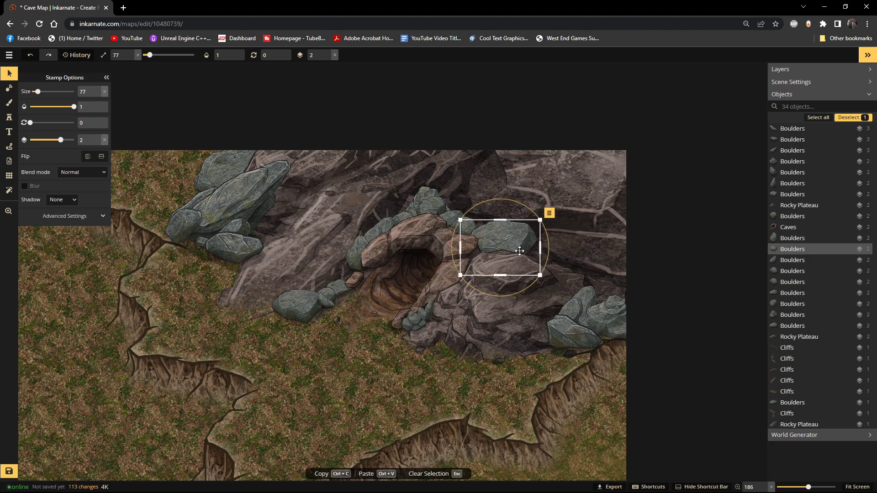
scroll(520, 250, "down", 5)
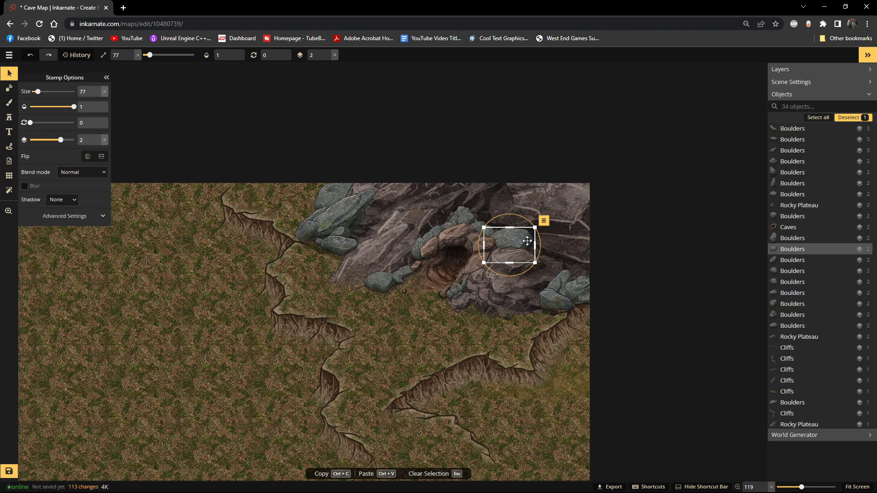
Step: Save the map and fit the whole map in view
scroll(528, 240, "down", 3)
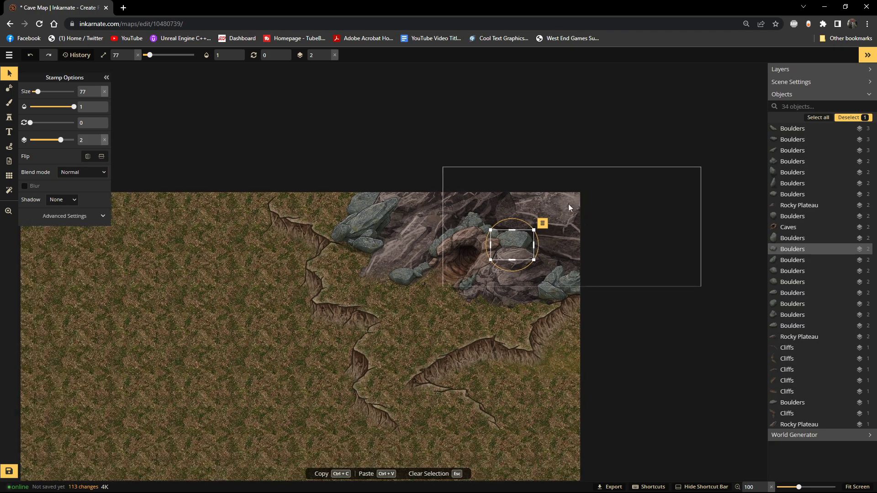
scroll(238, 327, "down", 3)
scroll(381, 346, "up", 1)
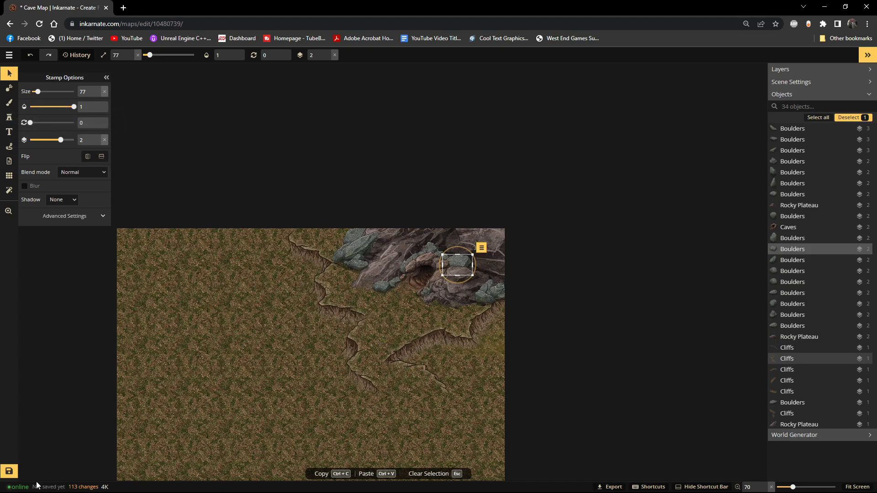
left_click(10, 477)
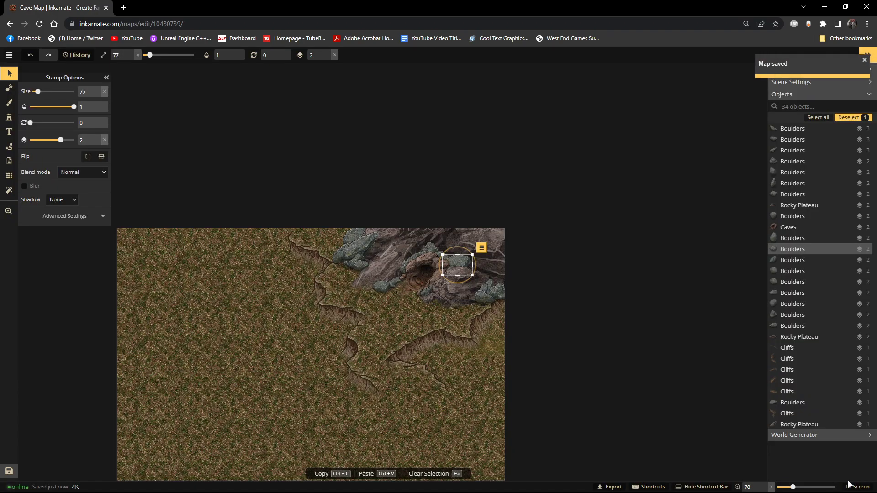
left_click(857, 487)
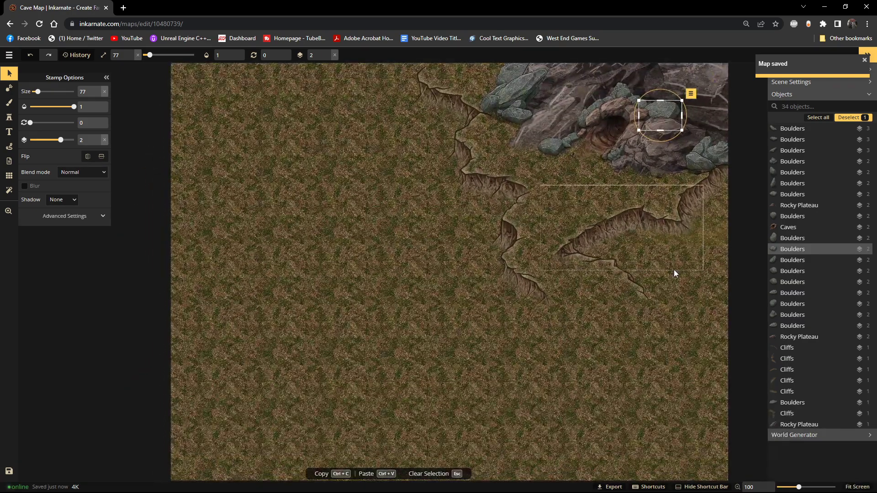
Step: Nudge the cliff segments southeast of the cave so that their ends line up
left_click(733, 292)
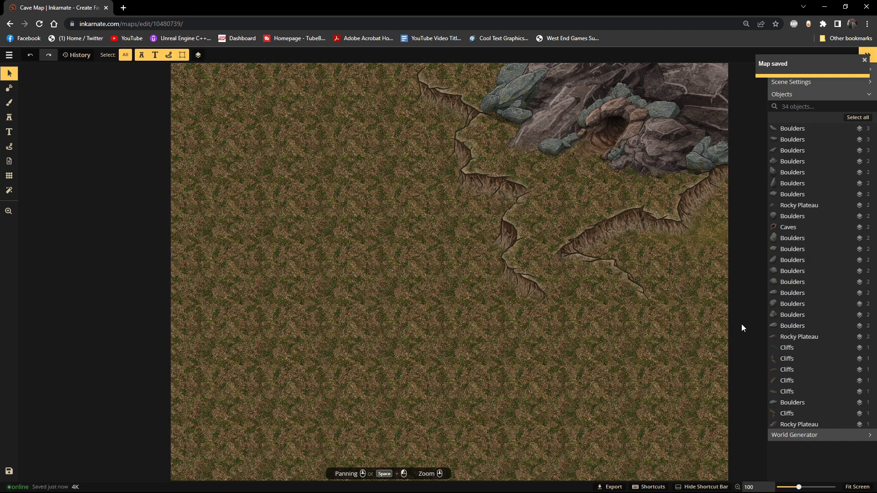
left_click(714, 192)
left_click_drag(717, 195, 624, 222)
left_click(631, 294)
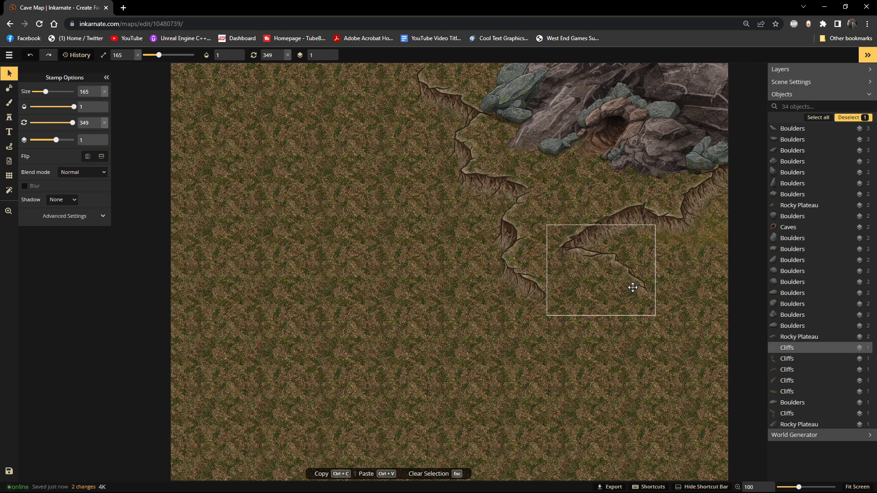
left_click_drag(630, 291, 632, 293)
left_click(279, 317)
scroll(595, 243, "up", 2)
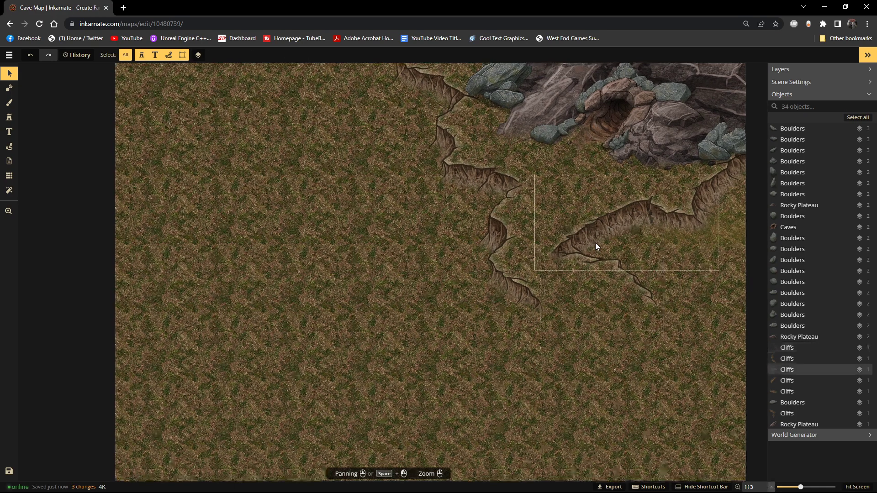
scroll(562, 227, "down", 3)
Step: Enlarge the uppermost cliff west of the cave, shift it up and left, and nudge the cliff below to meet it
left_click(468, 122)
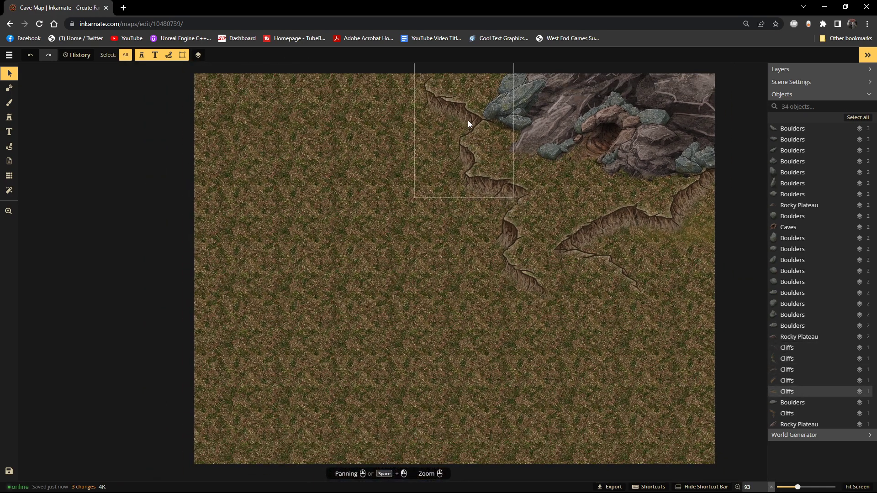
left_click_drag(459, 101, 459, 99)
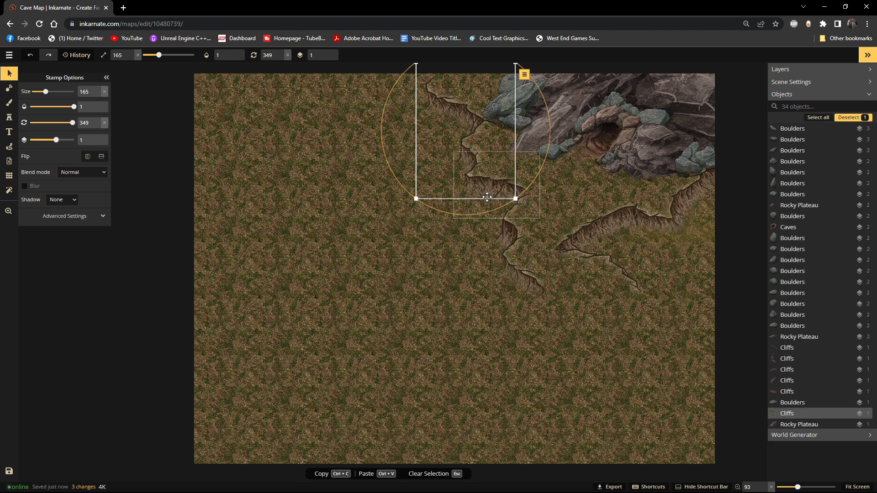
left_click_drag(415, 198, 404, 210)
left_click_drag(464, 169, 448, 146)
left_click(493, 169)
left_click_drag(503, 188, 502, 191)
left_click(389, 262)
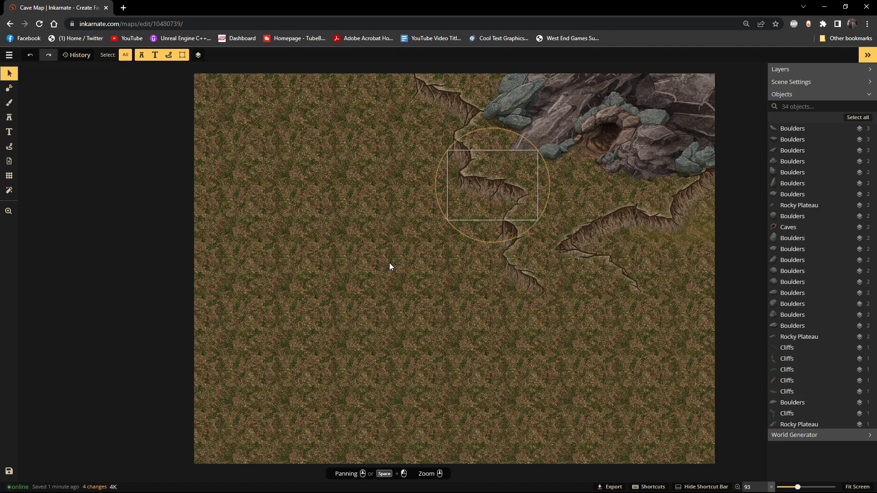
Step: Open the stamp catalog and look through the Trees (HD), Vegetation (HD) and Viking Settlement folders for forest stamps
scroll(228, 191, "down", 1)
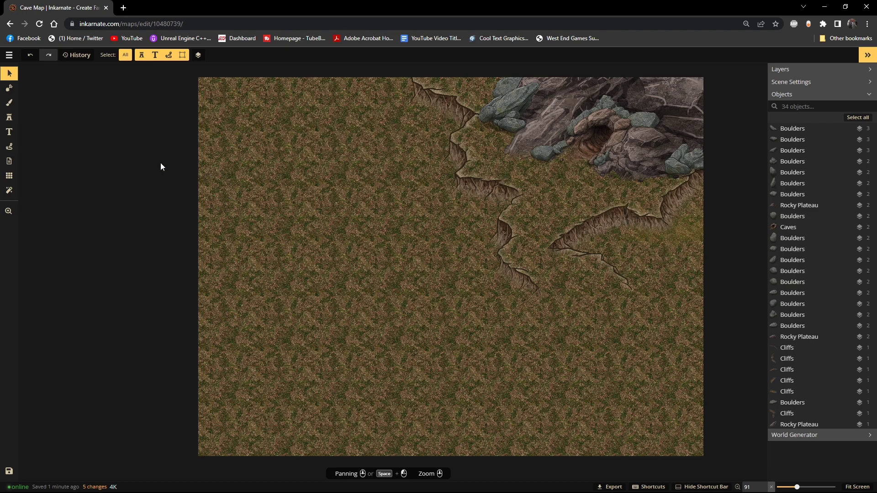
left_click(9, 117)
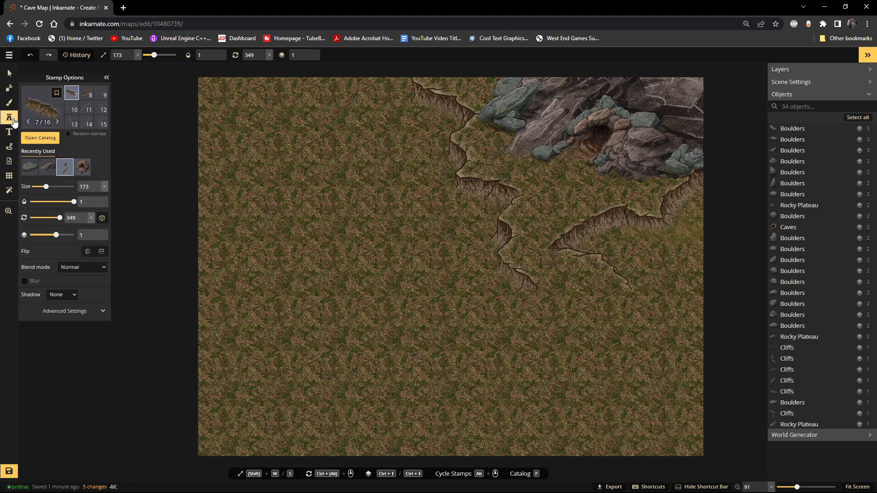
left_click(38, 138)
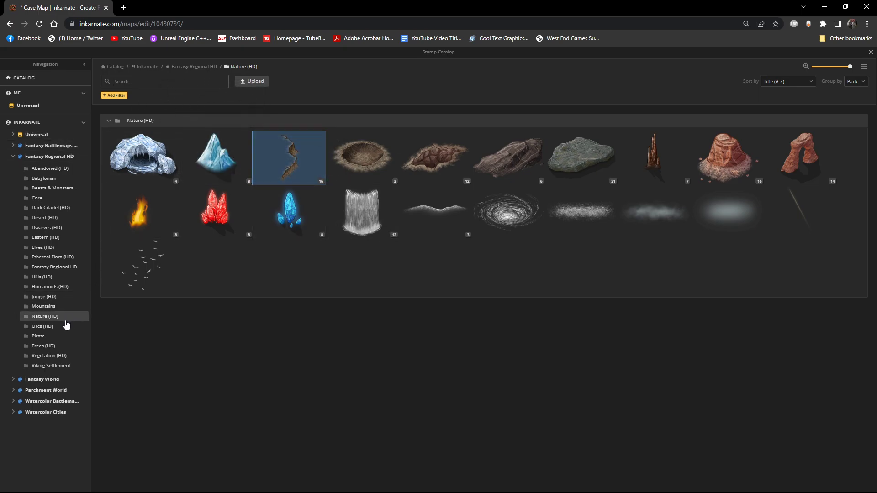
left_click(42, 348)
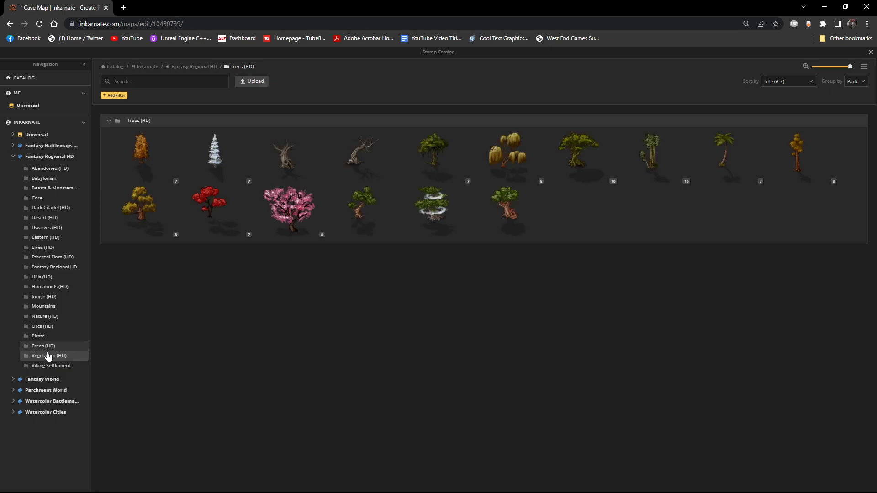
left_click(49, 355)
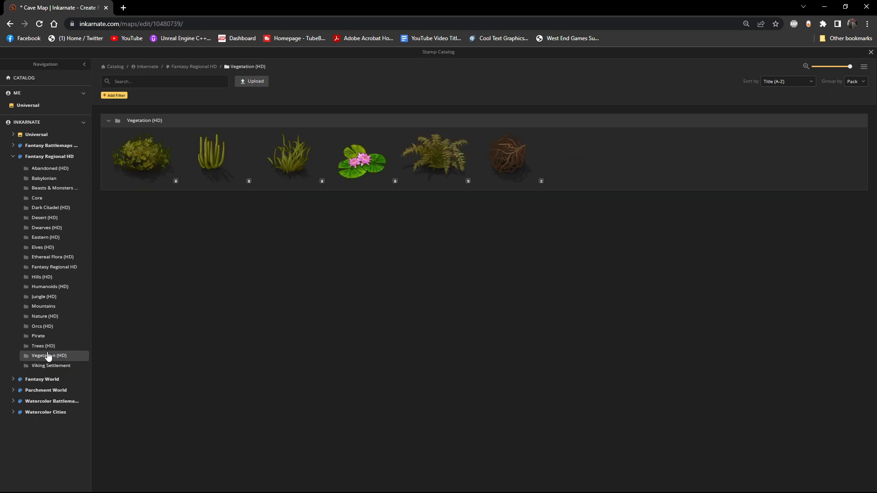
left_click(48, 365)
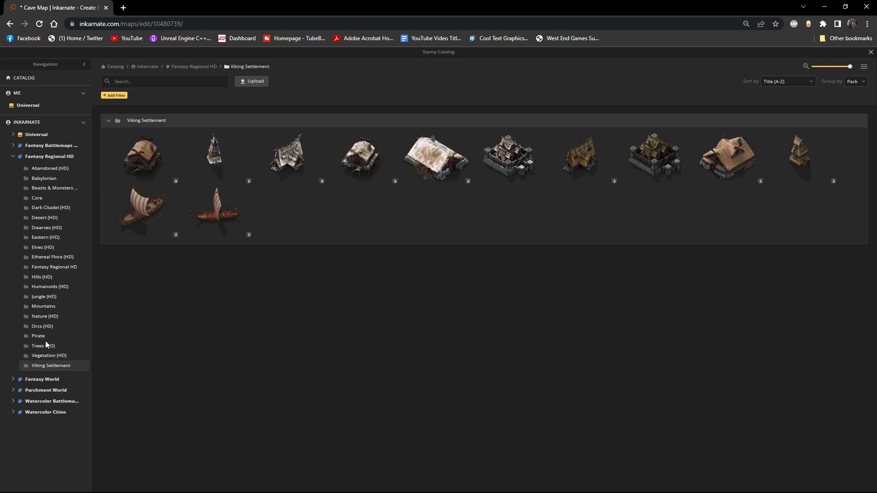
left_click(43, 347)
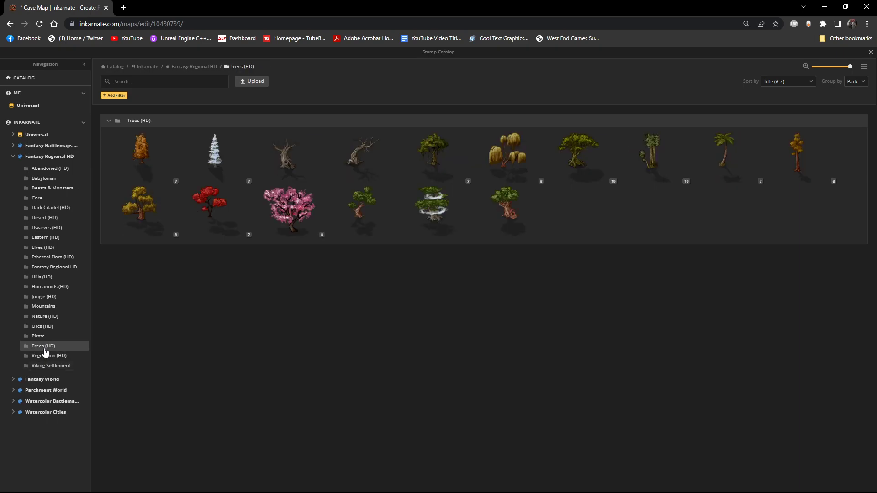
left_click(47, 356)
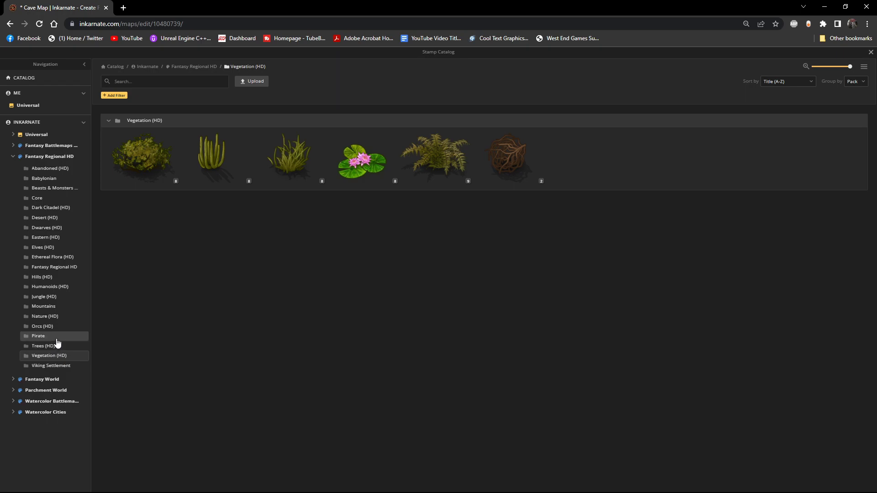
Step: Browse the Jungle (HD), Mountains, Humanoids (HD), Hills (HD) and Fantasy Regional HD stamp folders for more scenery
left_click(48, 297)
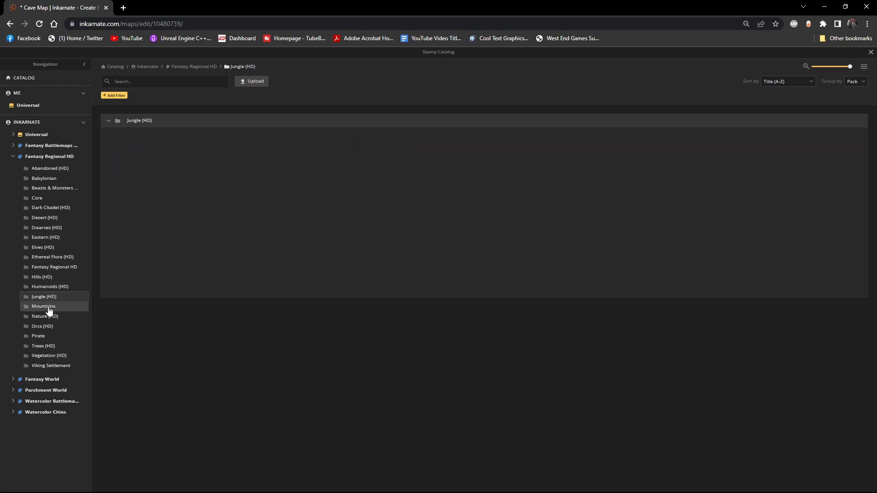
left_click(50, 309)
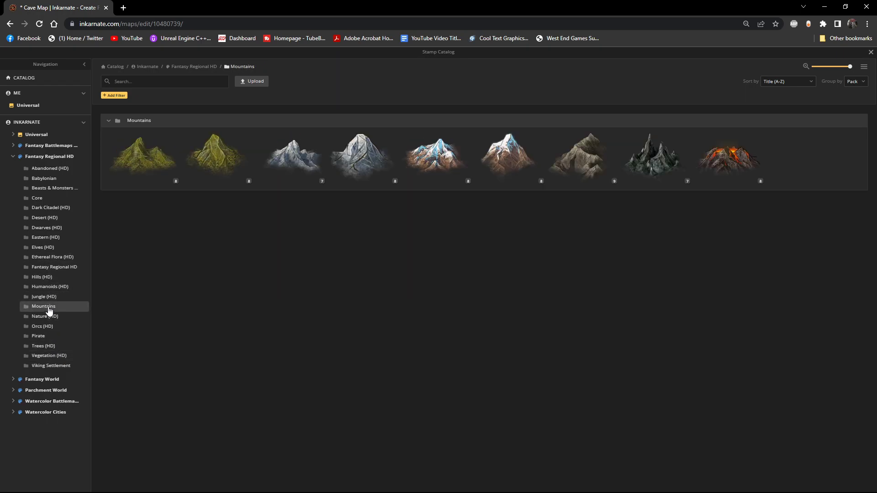
left_click(49, 297)
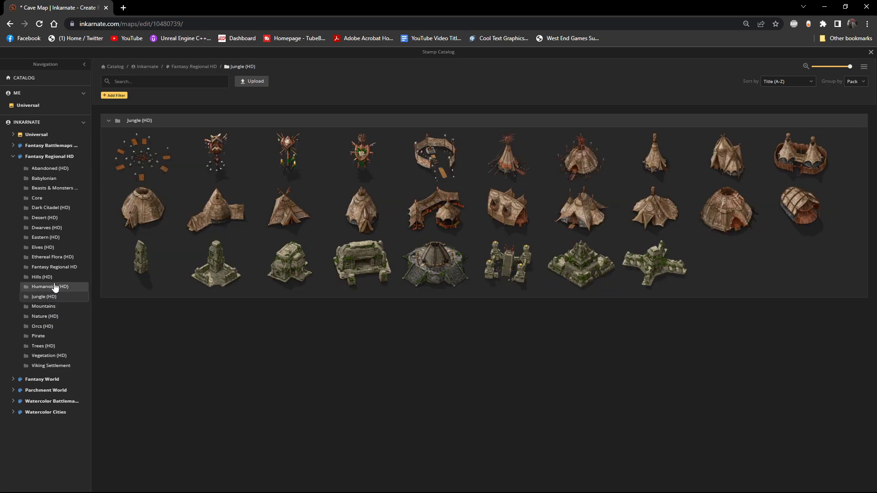
left_click(54, 287)
left_click(52, 278)
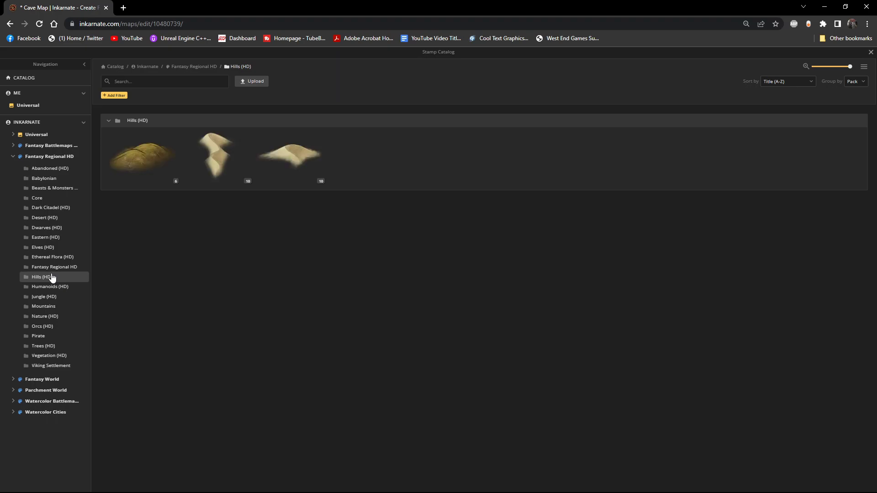
left_click(52, 267)
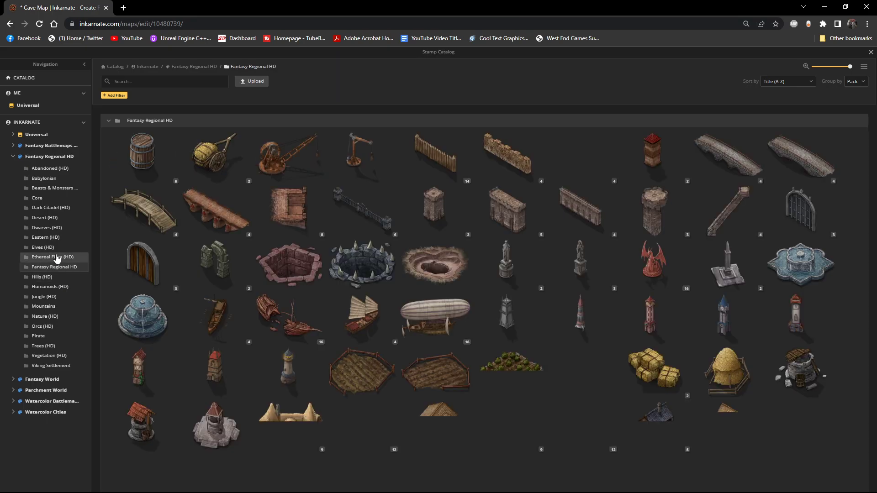
scroll(349, 264, "down", 5)
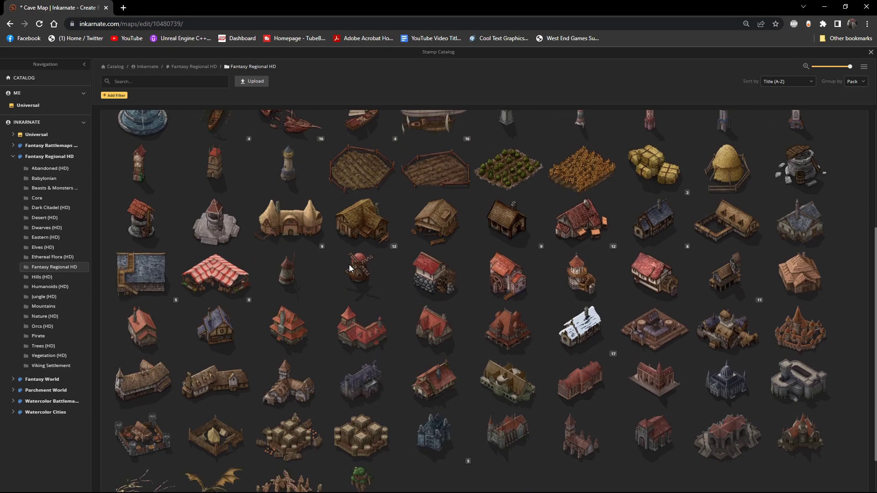
mouse_move(362, 455)
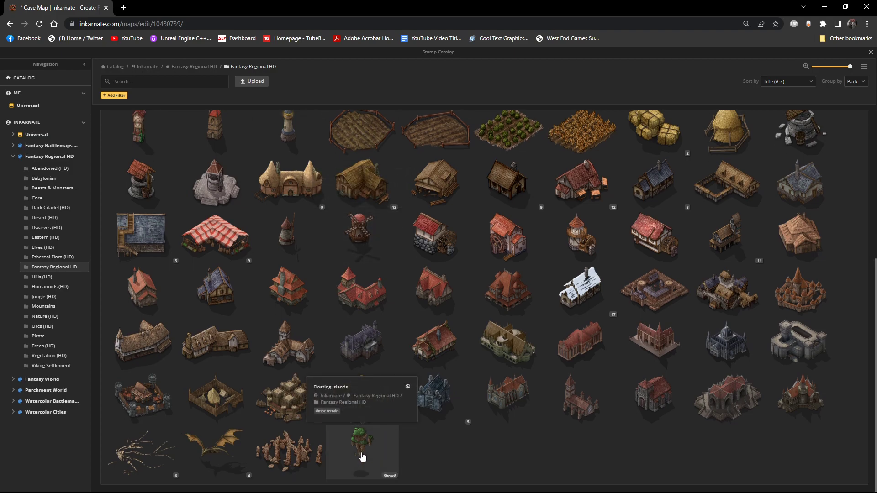
Step: Browse the Fantasy Regional HD stamp packs from Ethereal Flora (HD) through Elves, Eastern, Dwarves and Dark Citadel to Core
left_click(64, 258)
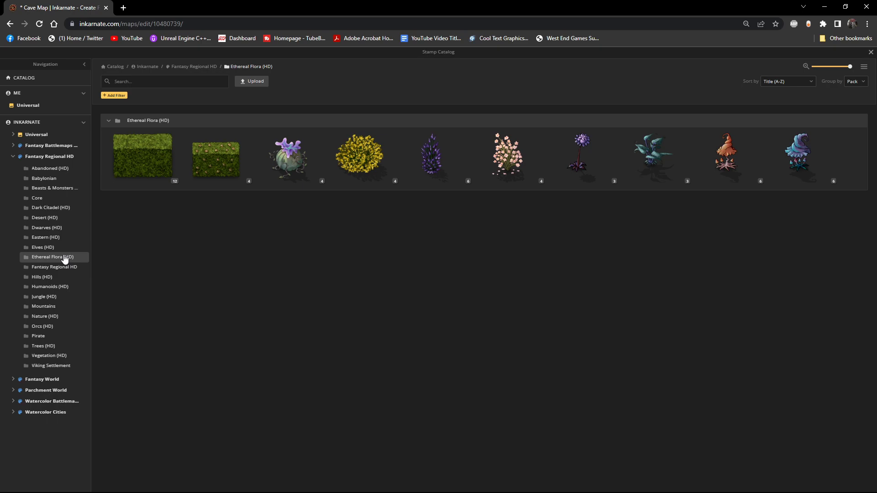
left_click(64, 248)
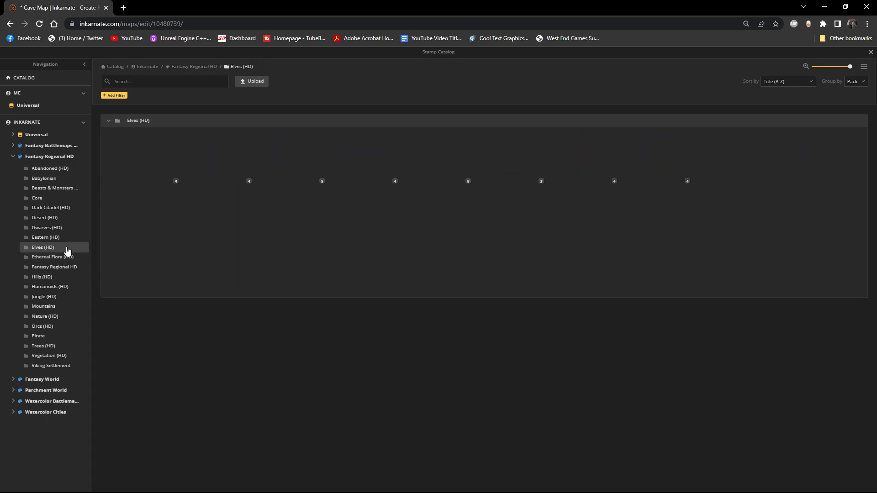
left_click(63, 238)
left_click(54, 247)
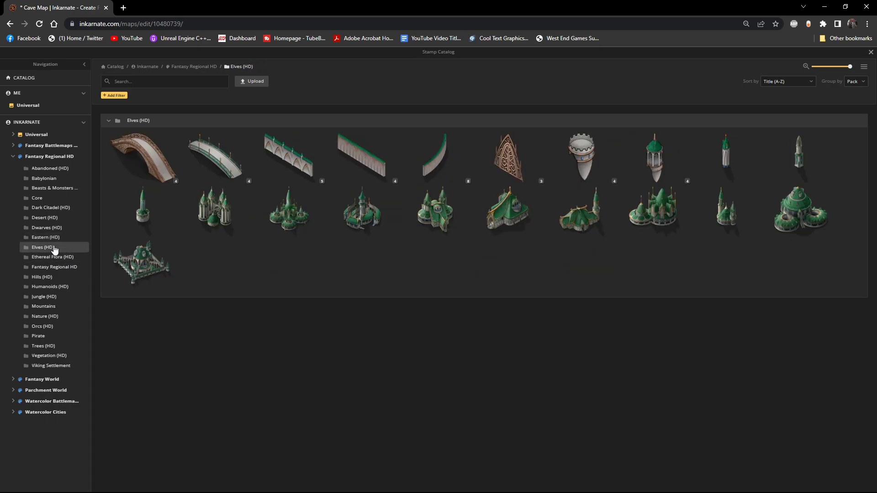
left_click(58, 239)
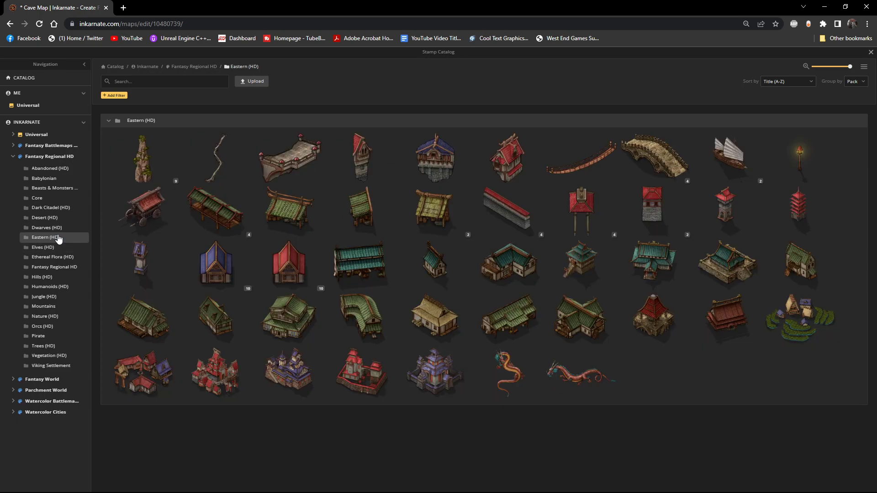
left_click(57, 228)
left_click(56, 218)
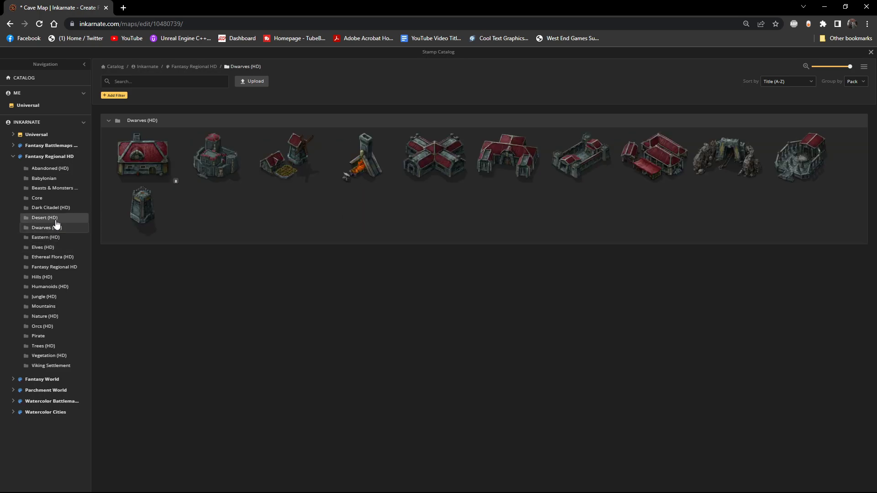
left_click(57, 207)
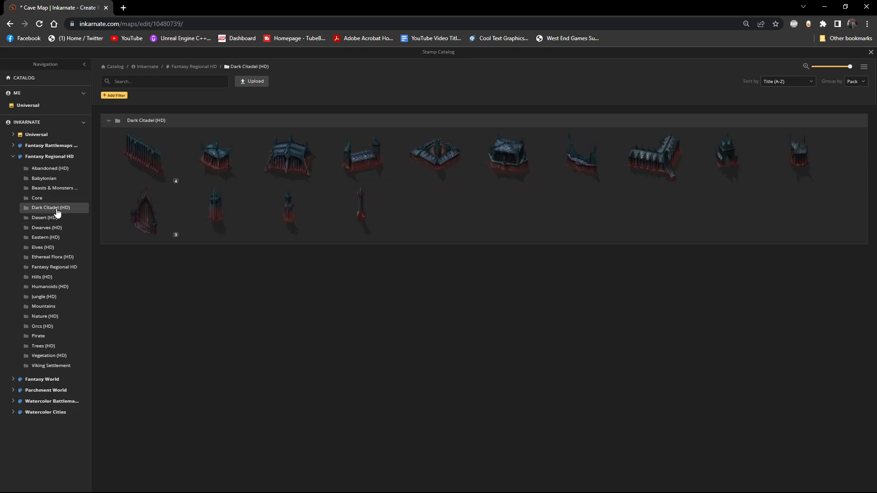
left_click(58, 198)
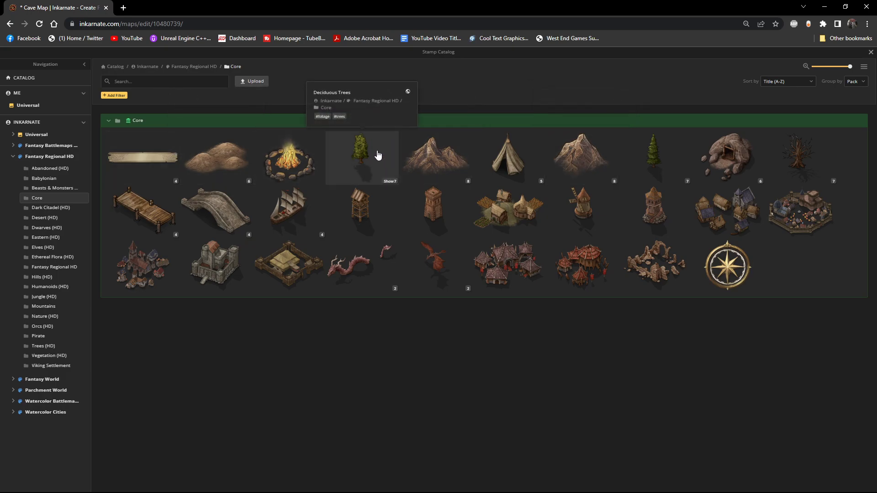
Step: Examine the Trees (HD), Beasts & Monsters, Babylonian and Abandoned (HD) packs for suitable map stamps
left_click(53, 346)
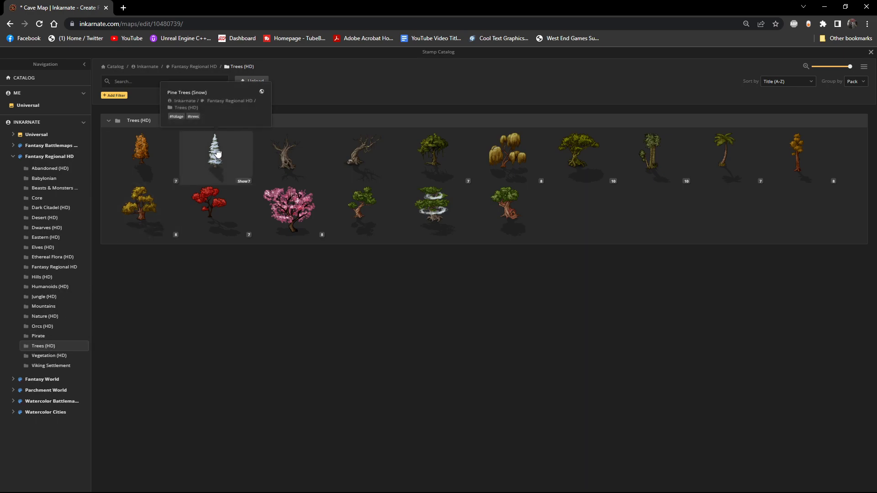
left_click(48, 198)
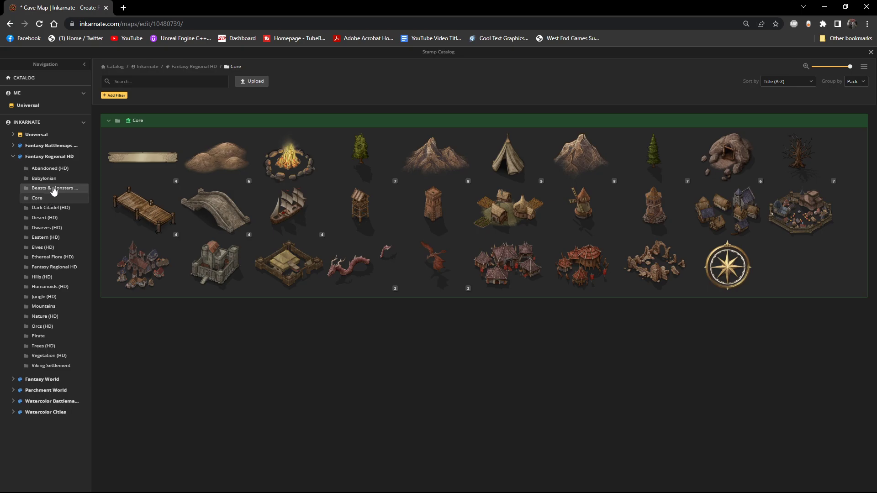
left_click(53, 188)
left_click(54, 178)
left_click(59, 168)
left_click(56, 178)
left_click(59, 169)
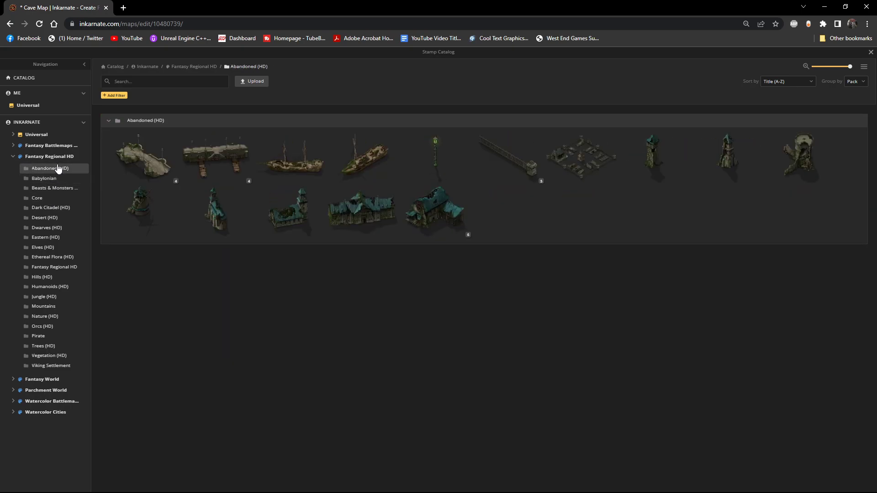
Step: Select the pine tree stamp from the Fantasy Regional HD Core pack and set its size to about 175
left_click(47, 198)
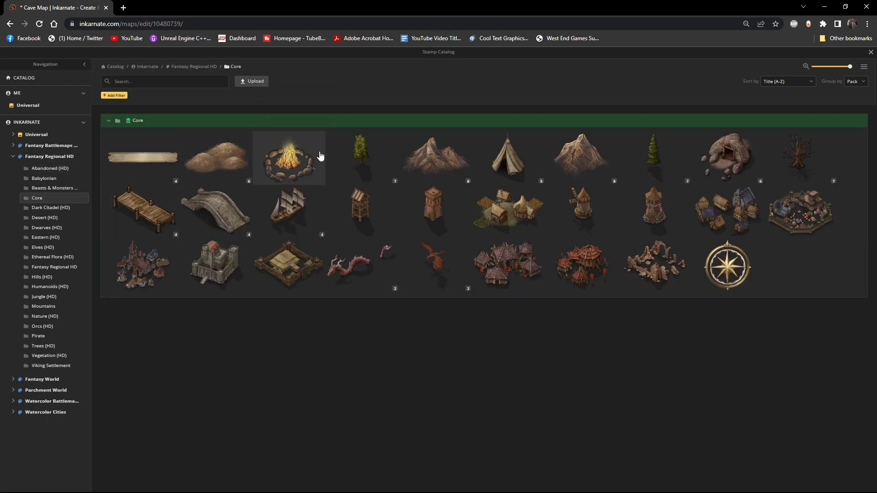
left_click(389, 181)
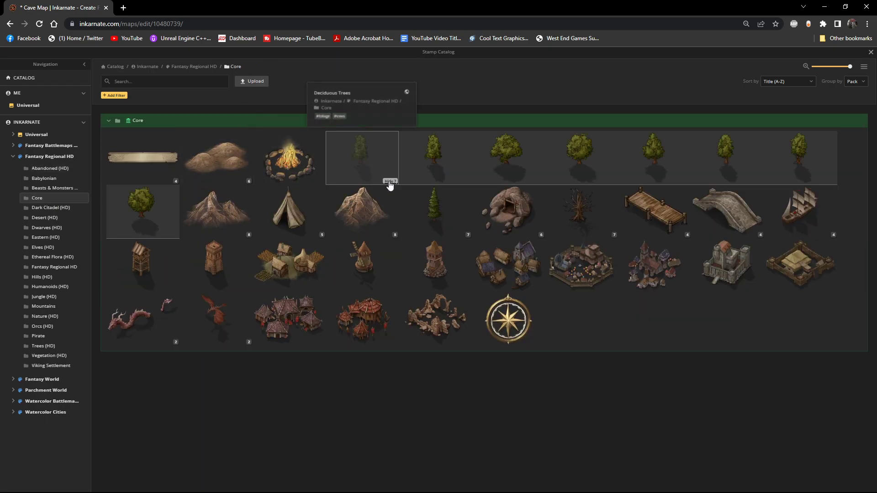
left_click(390, 182)
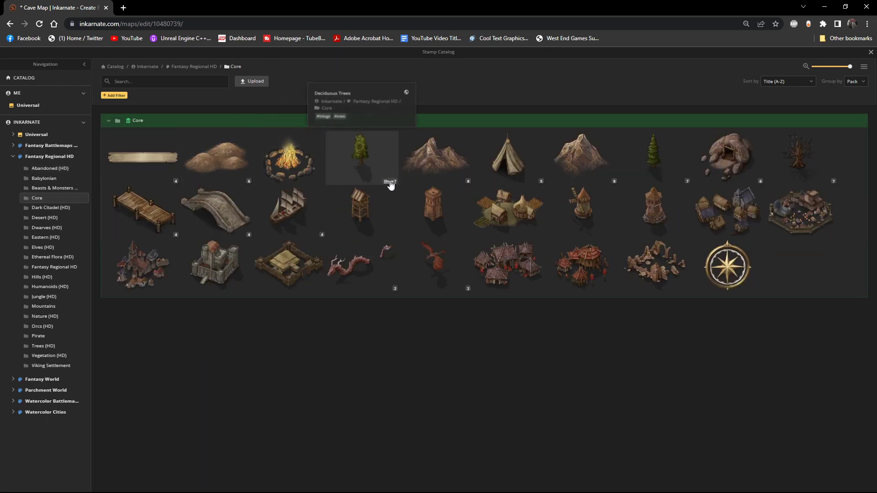
left_click(657, 167)
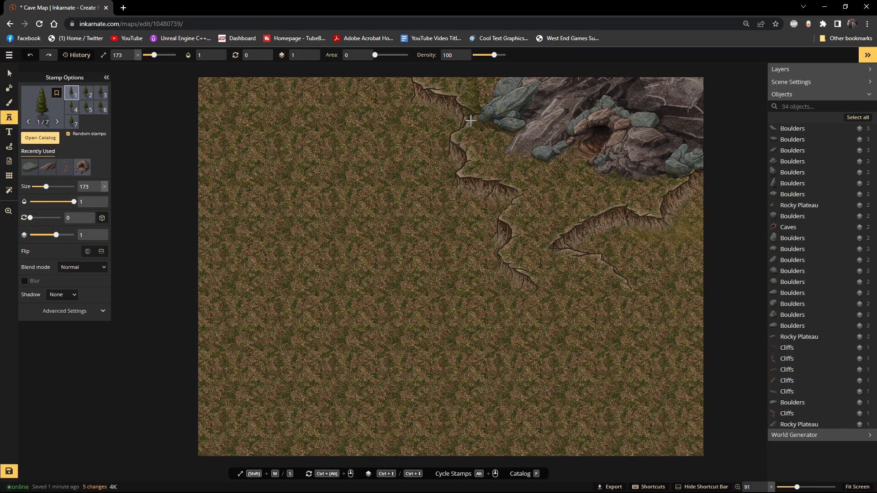
scroll(457, 120, "up", 1)
key("w")
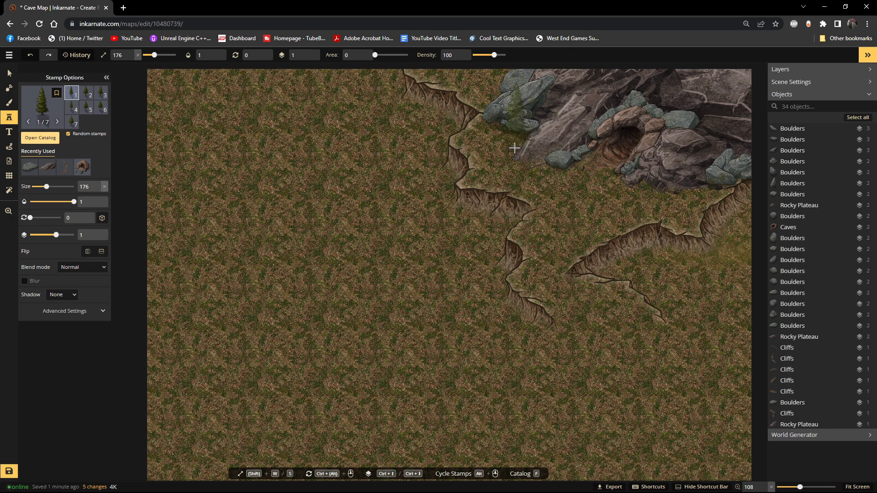
Step: Try placing a pine tree by the boulders left of the cave on layers 1, 3 and 2, undoing each placement
left_click(513, 148)
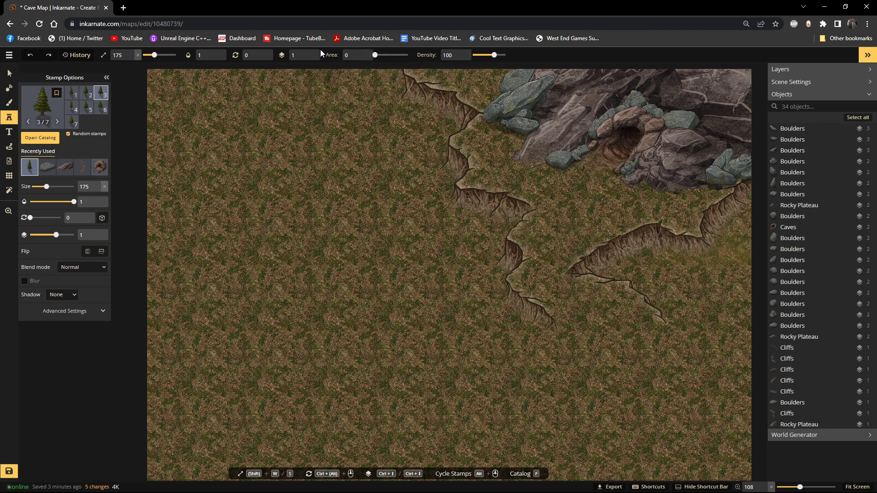
left_click(309, 53)
left_click(309, 53)
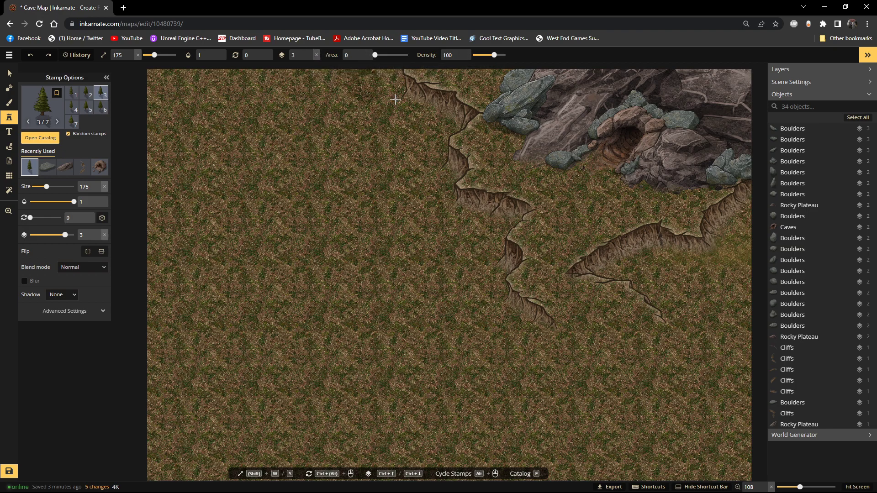
left_click(513, 146)
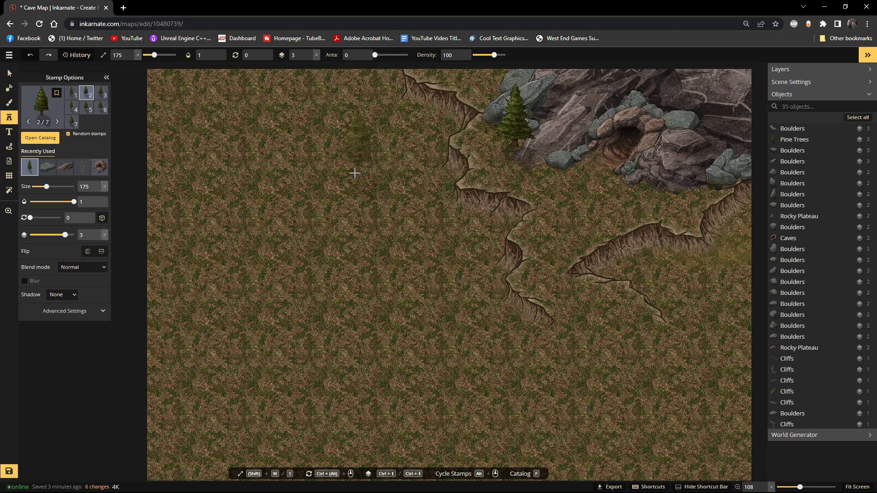
key("ctrl+z")
left_click(309, 58)
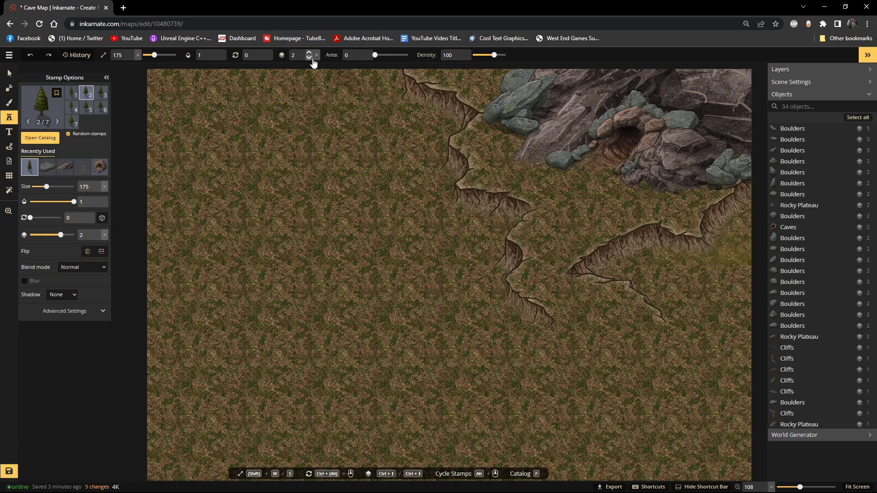
left_click(551, 195)
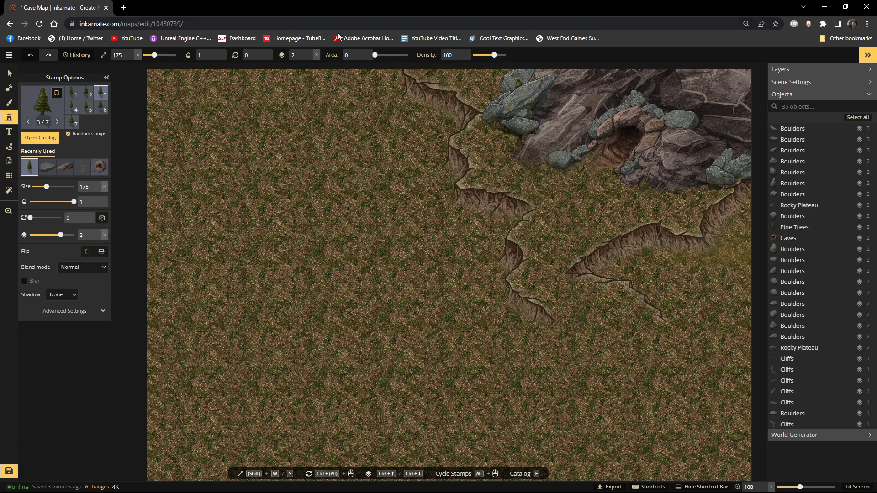
key("ctrl+z")
Step: Set the stamp layer to 3 and place five pine trees around the boulders left of the cave, reaching the map's upper edge
left_click(310, 57)
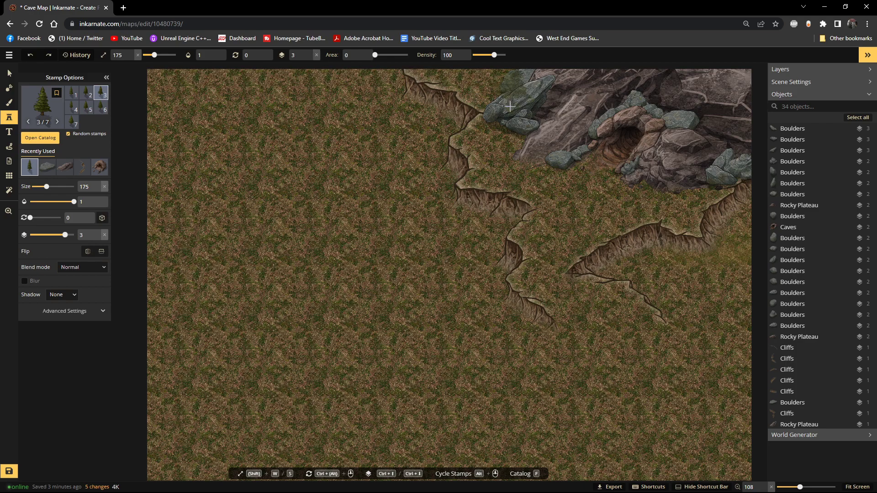
left_click(513, 148)
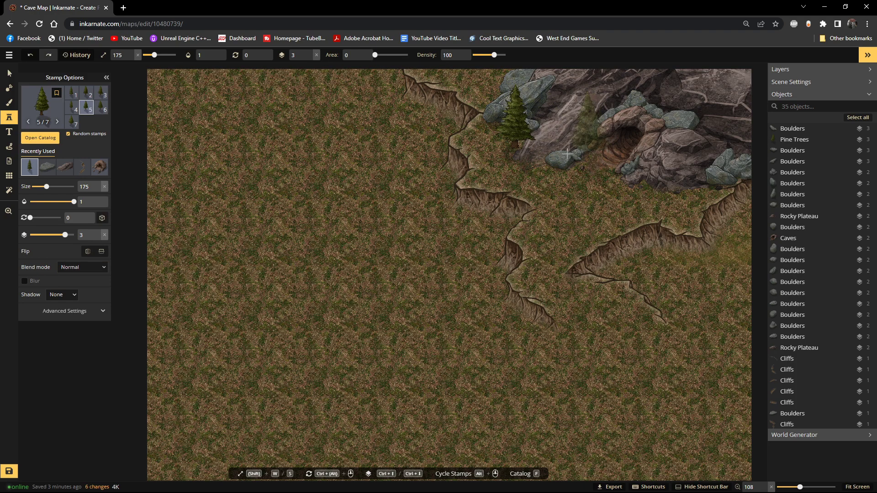
left_click(493, 137)
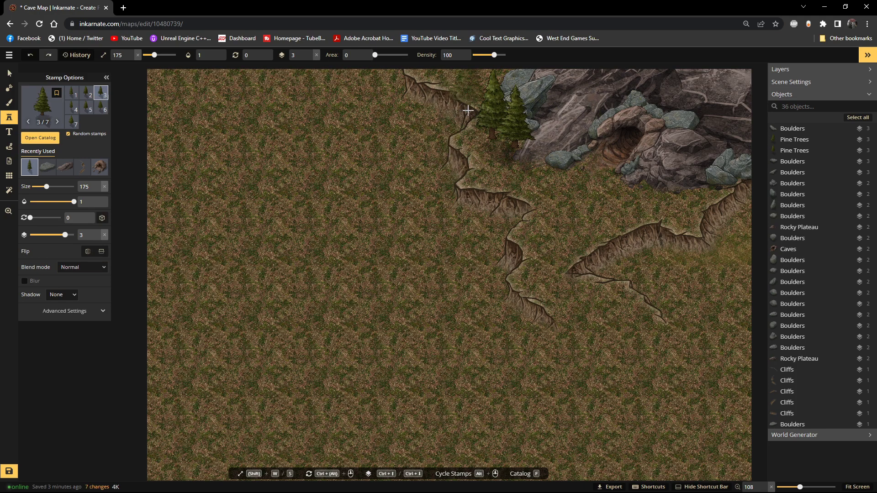
left_click(478, 104)
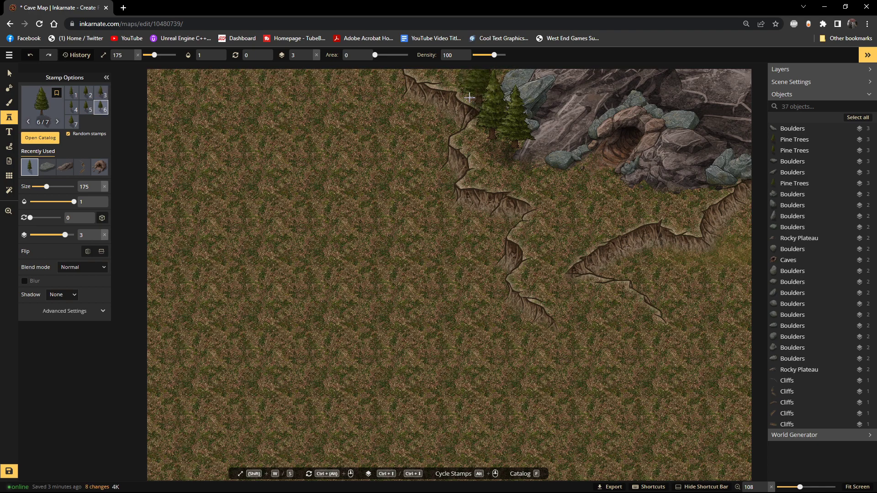
left_click(452, 82)
left_click(491, 91)
Step: Add eight overlapping pine trees along the clifftop left of the cave, thickening the grove down toward the cliff edge
scroll(494, 113, "down", 2)
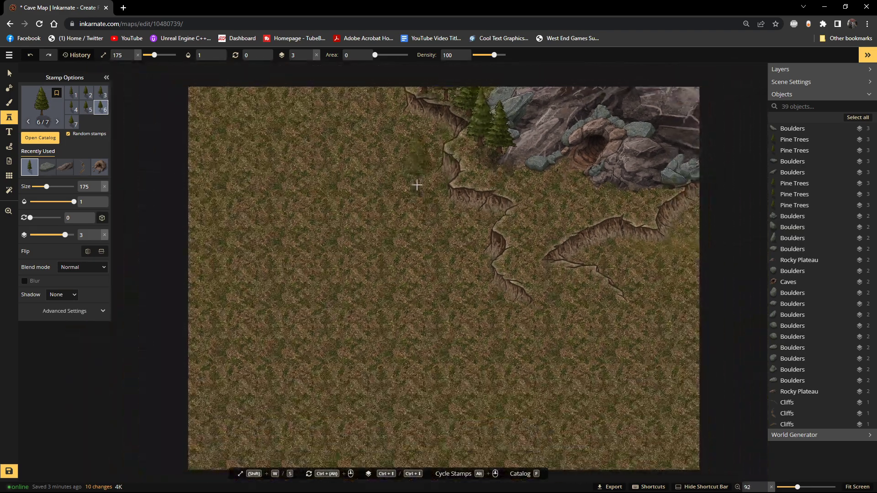
left_click(456, 149)
left_click(469, 153)
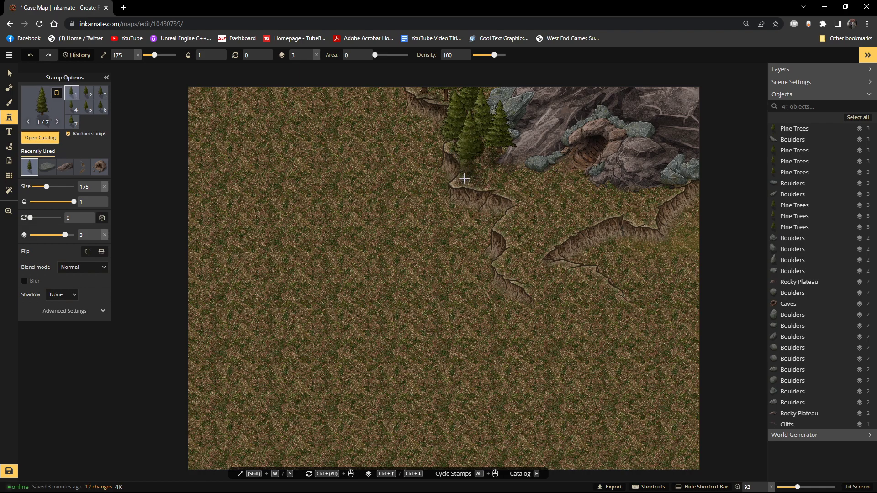
left_click(484, 180)
left_click(507, 185)
left_click(520, 183)
left_click(516, 187)
left_click(507, 191)
left_click(511, 192)
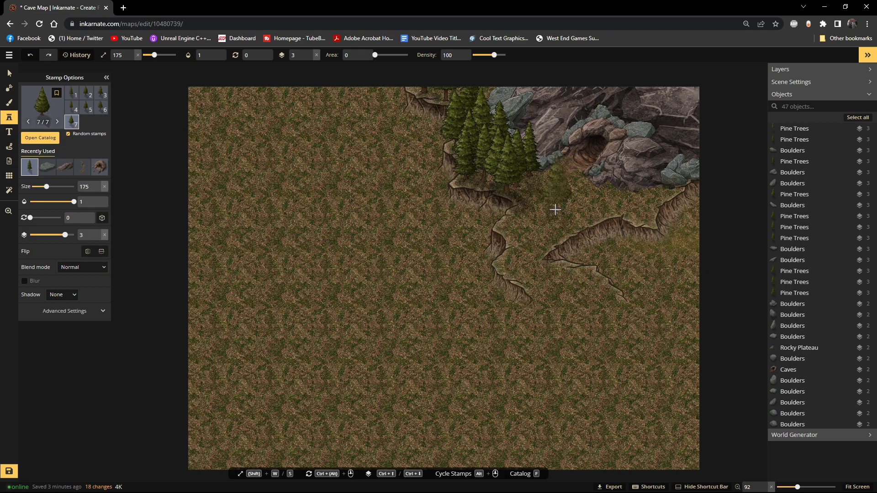
Step: Place a dense cluster of pine trees right of the cave entrance, along the top of the right-hand cliff
left_click(630, 204)
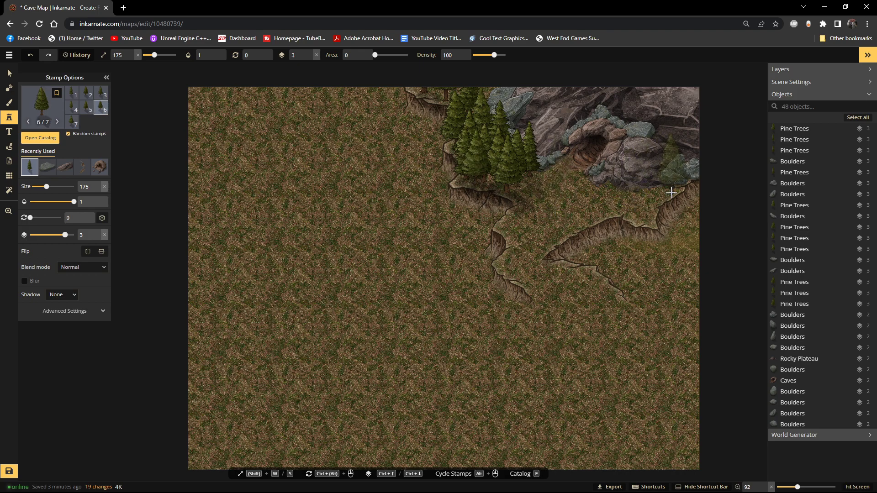
left_click(656, 190)
left_click(660, 198)
left_click(649, 199)
left_click(647, 198)
left_click(649, 203)
left_click(653, 223)
left_click(639, 201)
left_click(634, 191)
left_click(631, 202)
Step: Extend the right-hand pine grove with four more trees westward along the clifftop, toward the path below the cave
scroll(630, 203, "up", 1)
left_click(621, 201)
left_click(610, 207)
left_click(605, 212)
left_click(592, 216)
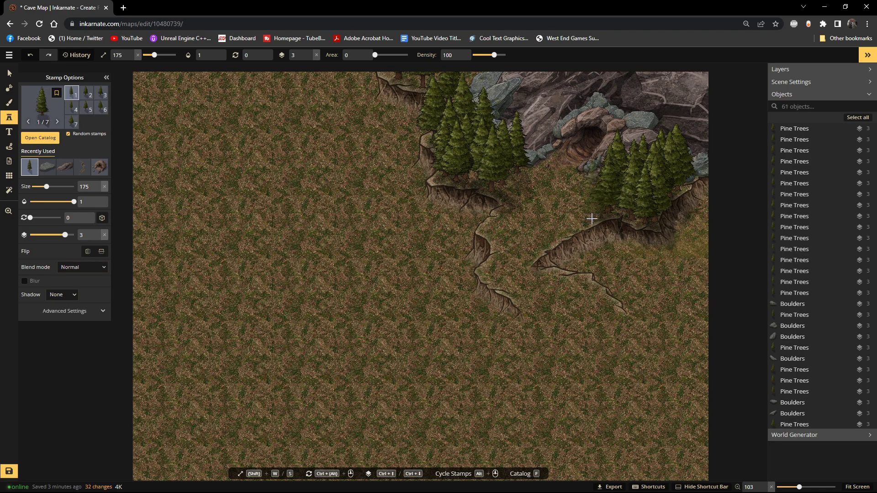
Step: Line both sides of the cave path with pines, adding six trees to the left grove and two to the right grove
left_click(541, 139)
left_click(532, 170)
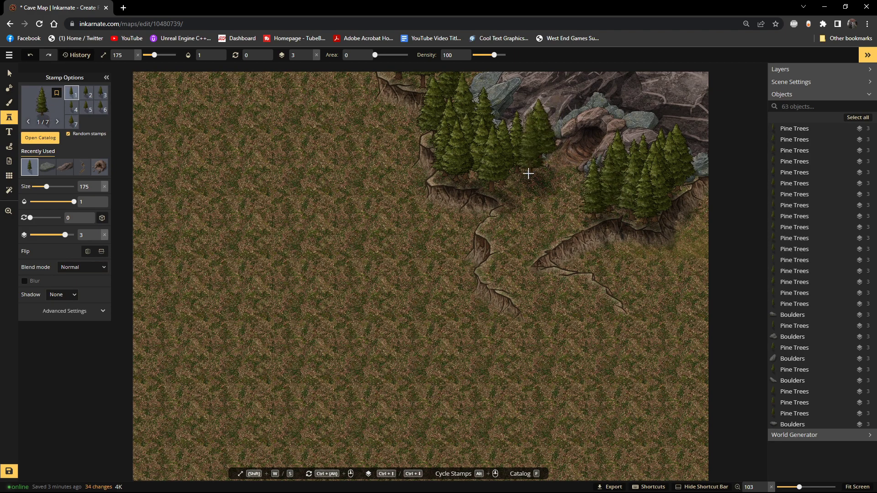
left_click(519, 182)
left_click(508, 192)
left_click(528, 218)
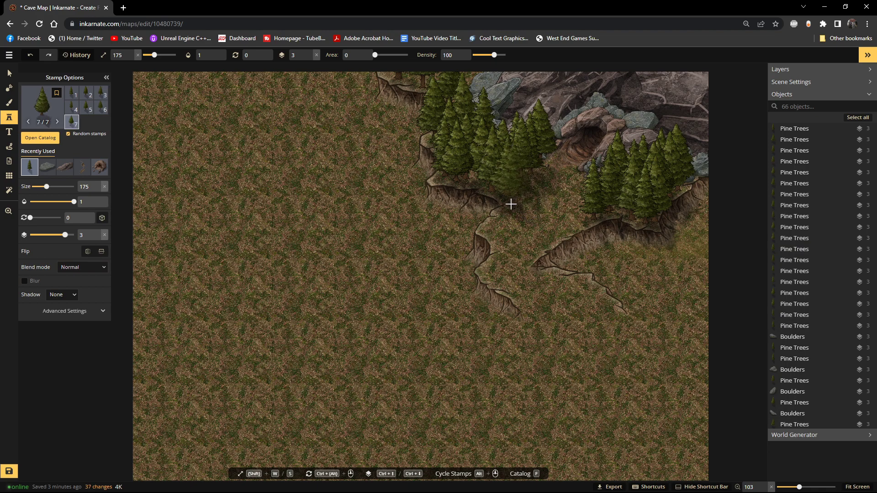
left_click(510, 208)
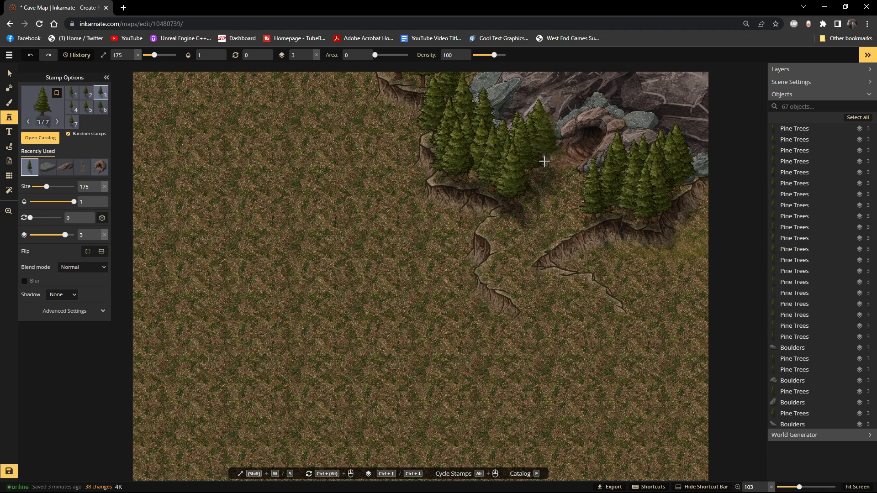
left_click(576, 221)
left_click(565, 232)
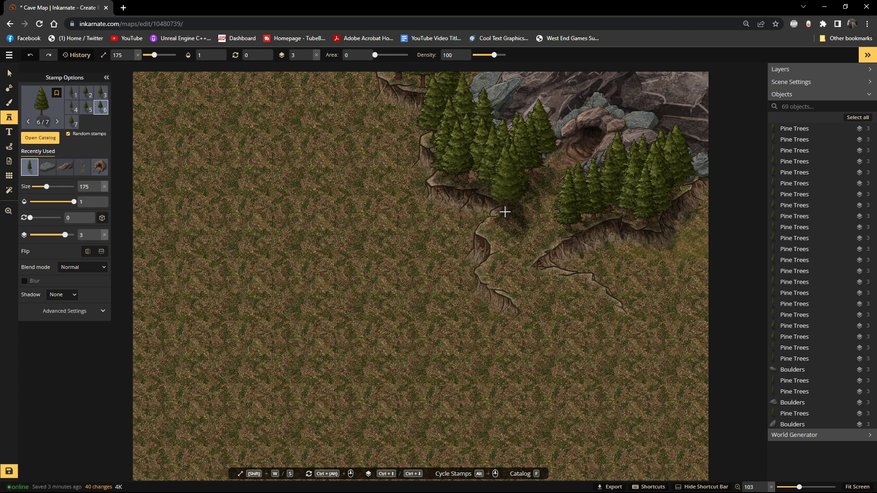
Step: Extend the left pine grove southward along the cliff edge beside the cave path with a column of overlapping trees
left_click(495, 221)
left_click(487, 228)
left_click(502, 243)
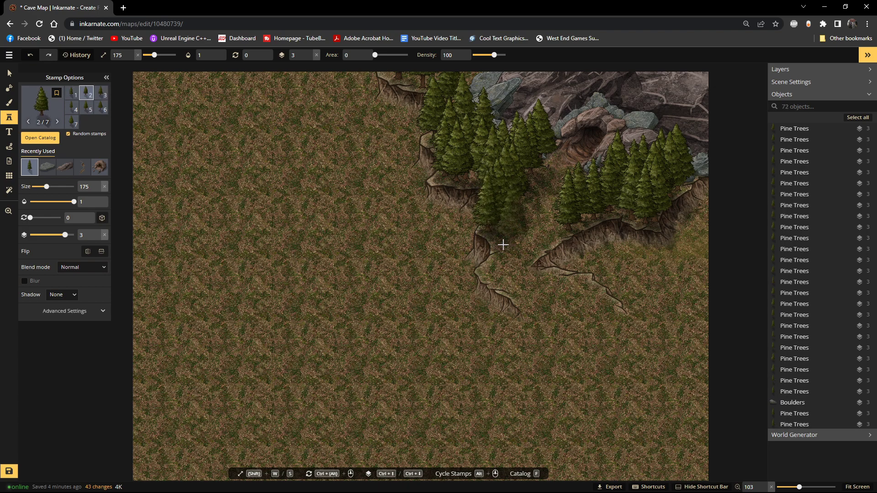
left_click(494, 256)
left_click(485, 264)
left_click(485, 274)
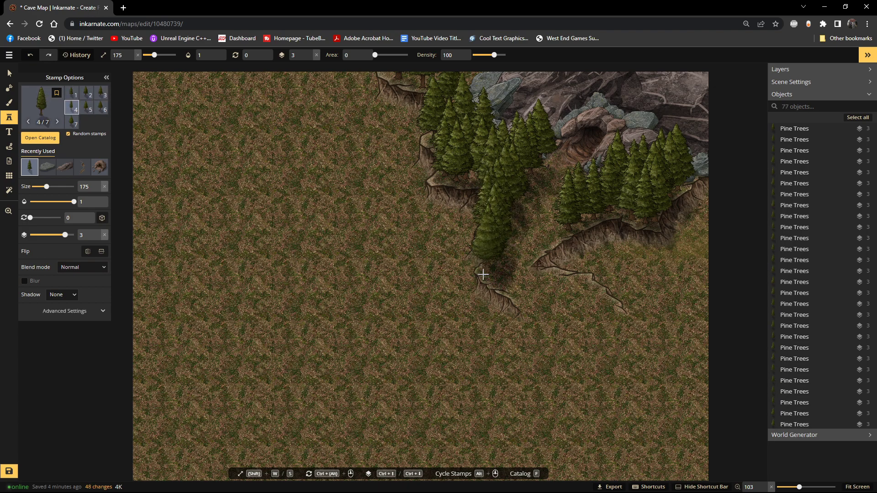
left_click(489, 280)
Step: Thicken the western end of the right-hand grove with overlapping pines along the cliff edge facing the path
left_click(548, 260)
left_click(566, 249)
left_click(568, 234)
left_click(550, 242)
left_click(554, 241)
left_click(543, 248)
left_click(541, 254)
left_click(535, 262)
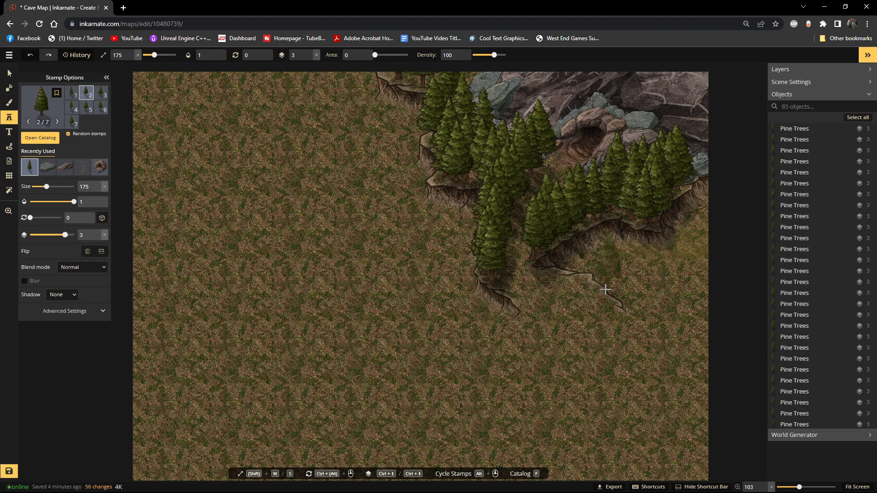
Step: Place pines along the lower cliff ledges on both sides of the path, down to the ledges' southern tips
left_click(546, 270)
left_click(553, 269)
left_click(561, 272)
left_click(567, 276)
left_click(579, 278)
left_click(588, 286)
left_click(603, 300)
left_click(612, 311)
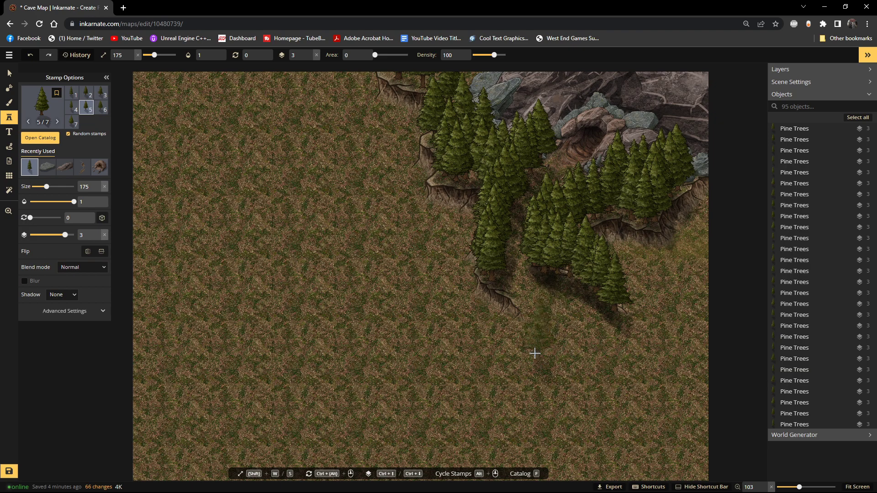
left_click(527, 307)
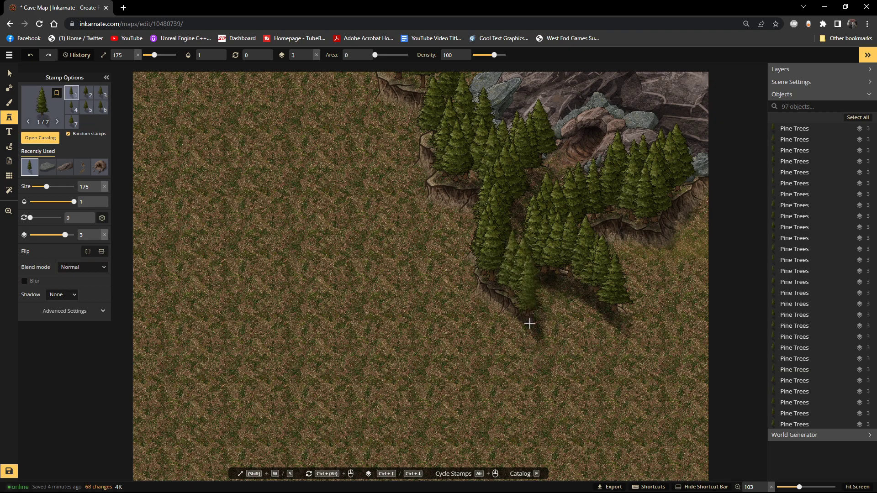
left_click(530, 323)
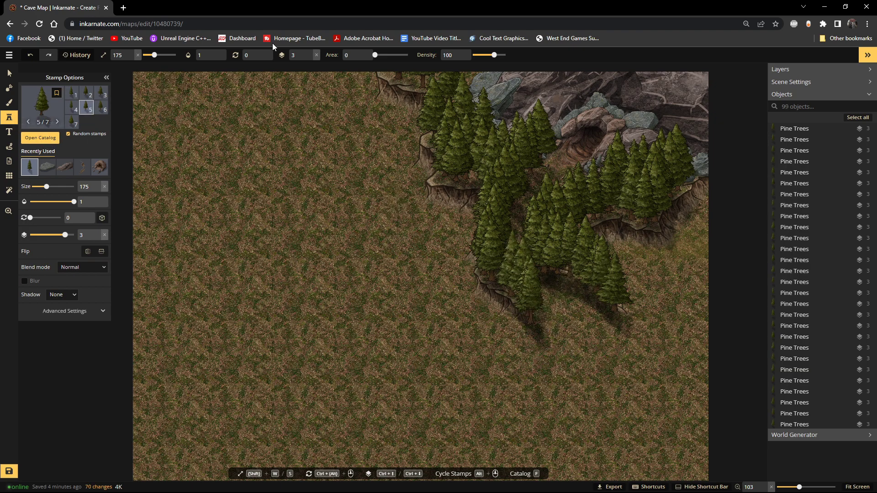
Step: Set the stamp area to 56 so that pines are scattered in clusters
left_click_drag(375, 55, 394, 55)
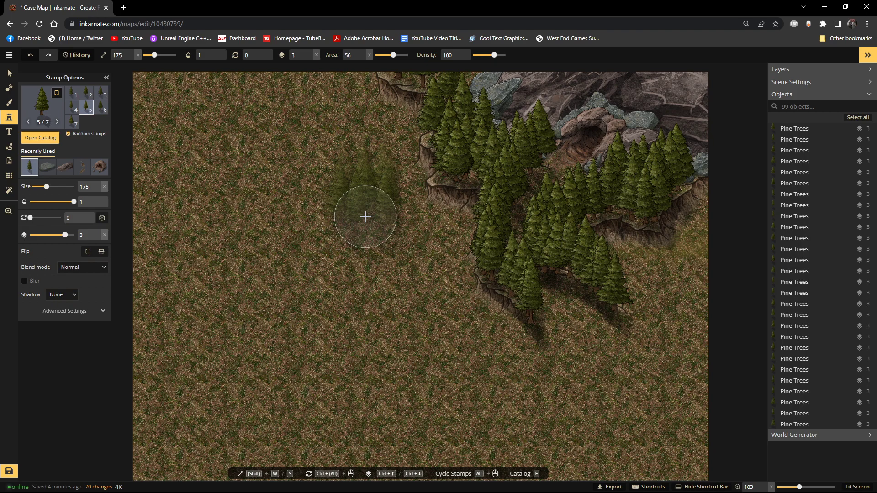
Step: Undo all the pines just placed along the lower cliff ledges on both sides of the path
key("ctrl+z")
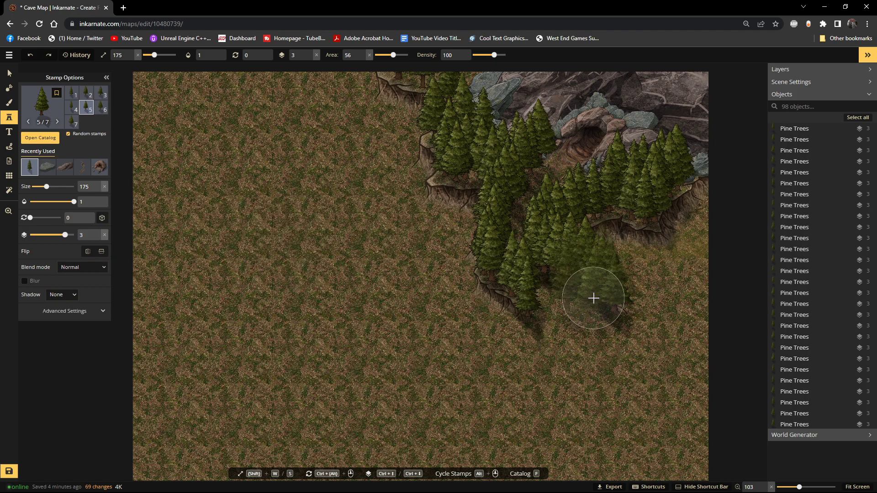
key("ctrl+z")
key("ctrl+z")
key("ctrl+z")
key("ctrl+z")
key("ctrl+z")
key("ctrl+z")
key("ctrl+z")
key("ctrl+z")
key("ctrl+z")
key("ctrl+z")
key("ctrl+z")
key("ctrl+z")
key("ctrl+z")
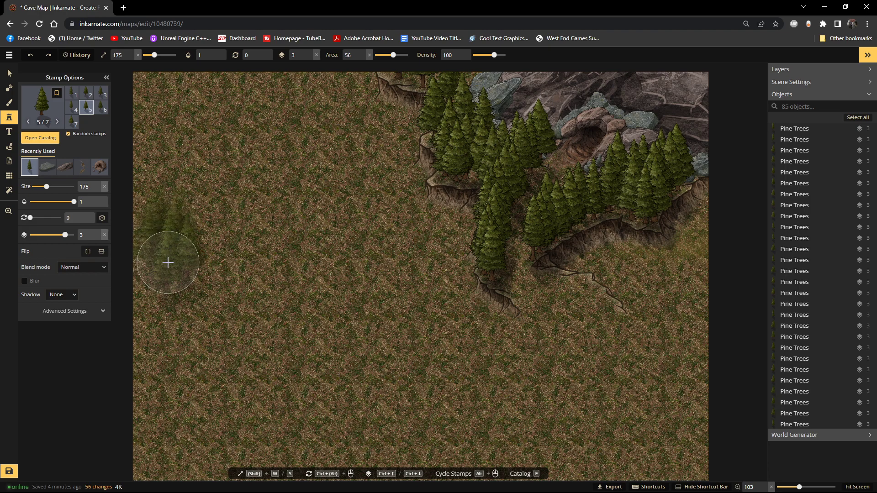
Step: Scatter two pine clusters along the map's top edge west of the cliffs, undoing the misplaced cluster overlapping the cliff
left_click(320, 114)
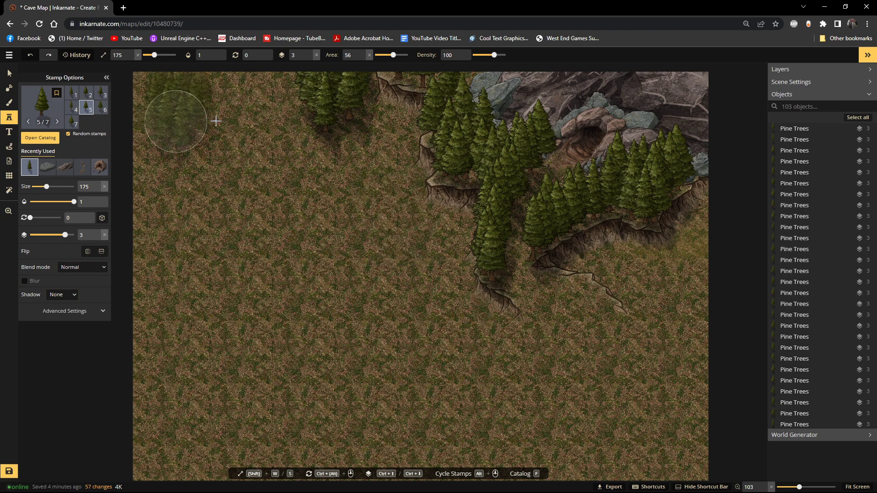
left_click(375, 136)
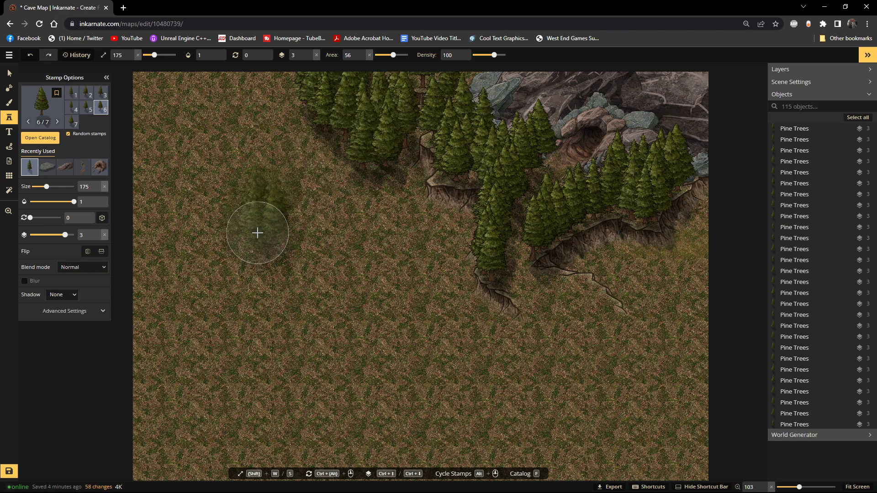
key("ctrl+z")
left_click(238, 98)
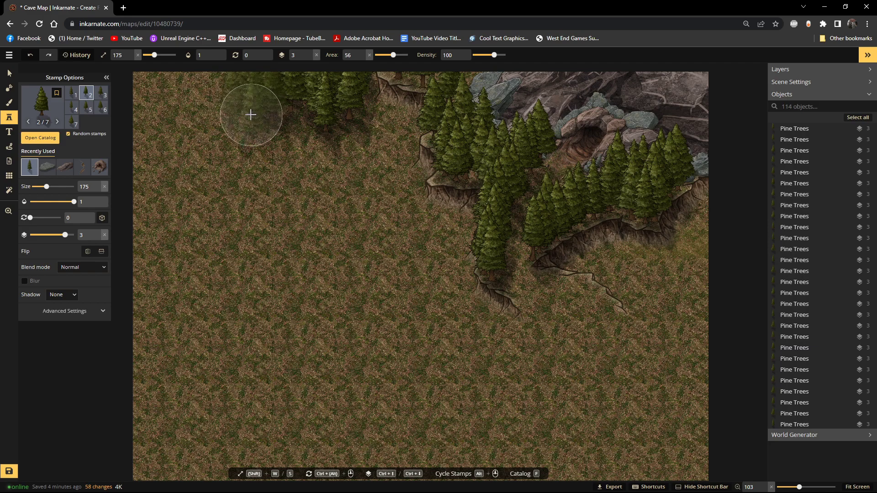
Step: Scatter overlapping pine clusters down the map's right edge, from the right-hand cliff to well below the lower ledge
left_click(716, 236)
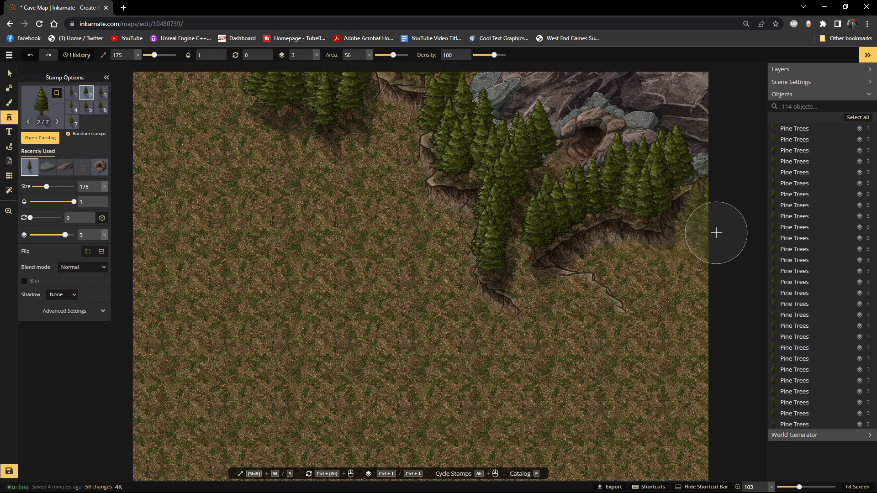
left_click(703, 302)
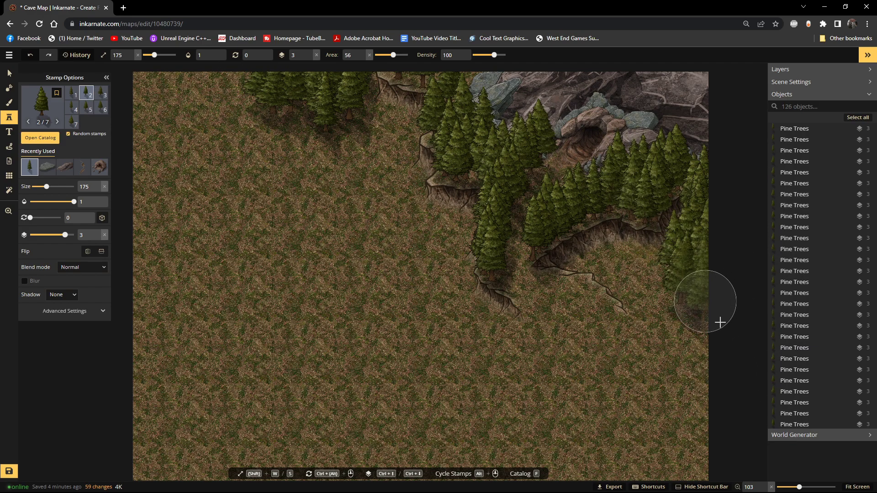
left_click(679, 340)
left_click(662, 346)
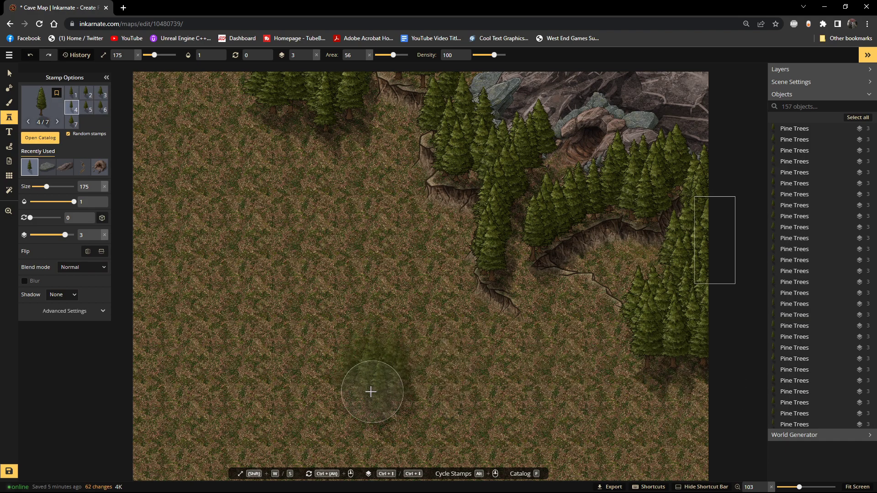
left_click(707, 392)
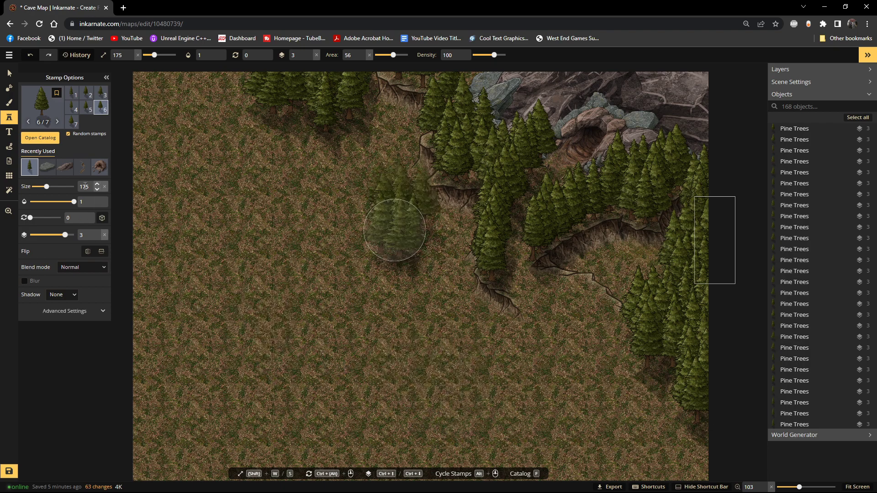
Step: Reset the stamp area to 0 and add single pines to the upper left grove beside the cave's rocks
scroll(339, 248, "down", 2)
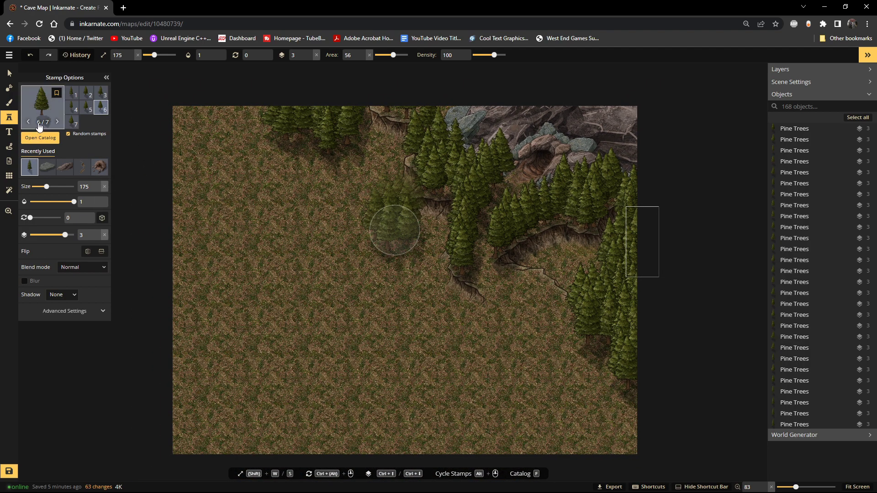
left_click_drag(393, 55, 363, 59)
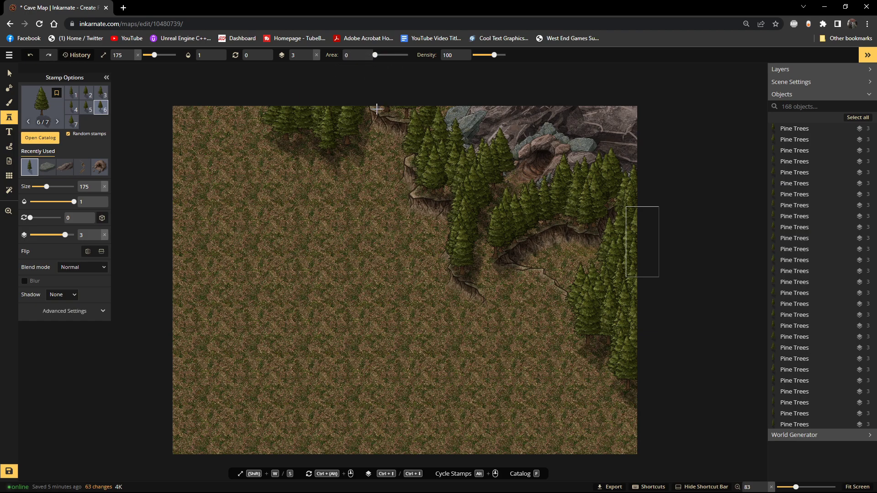
left_click(475, 127)
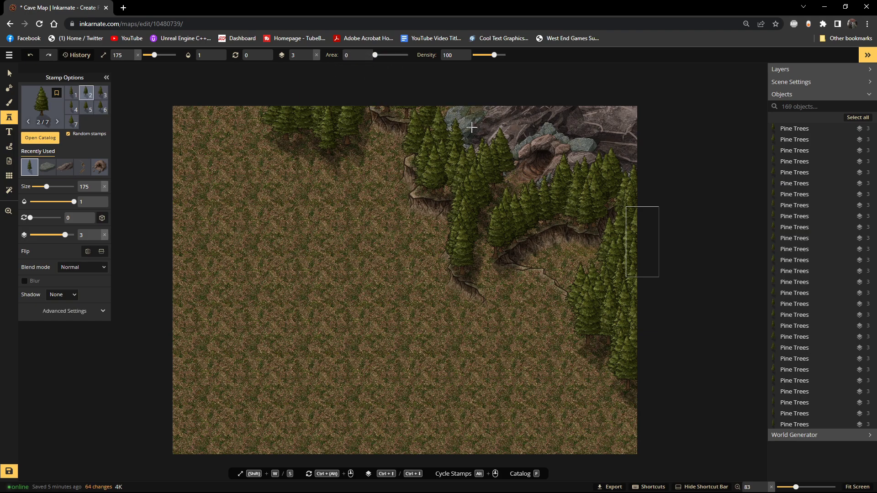
left_click(489, 162)
left_click(447, 120)
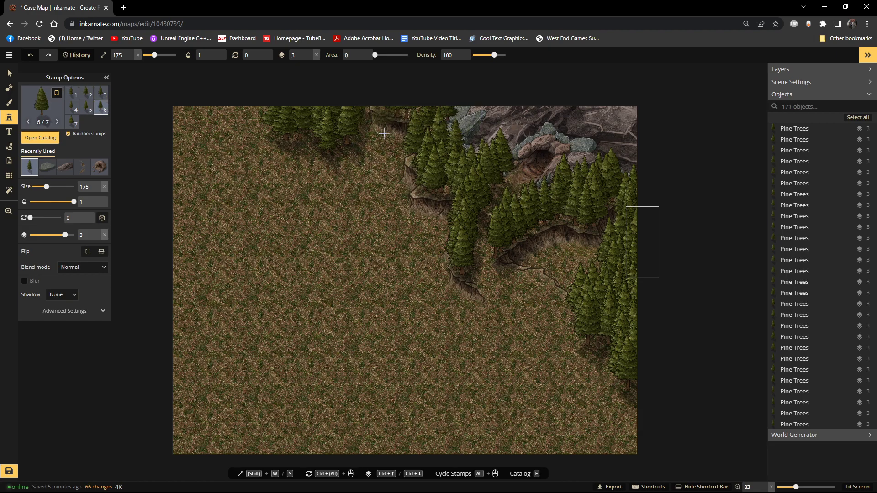
scroll(499, 142, "up", 1)
key("ctrl+z")
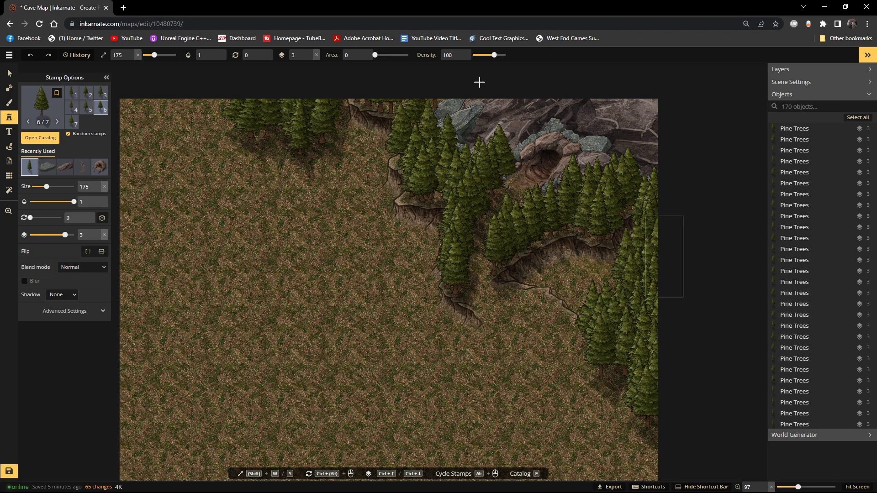
key("ctrl+y")
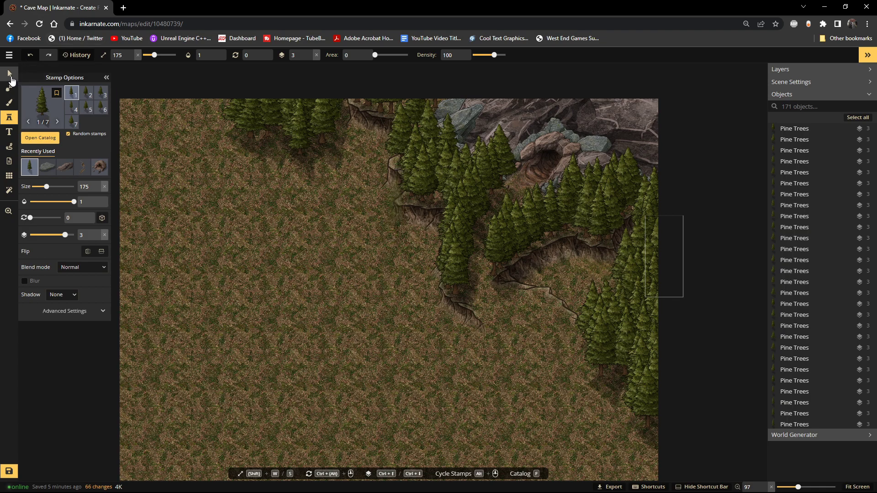
Step: Set the pine at the back of the left grove to layer 1 and shift it slightly downward
left_click(10, 75)
left_click(327, 58)
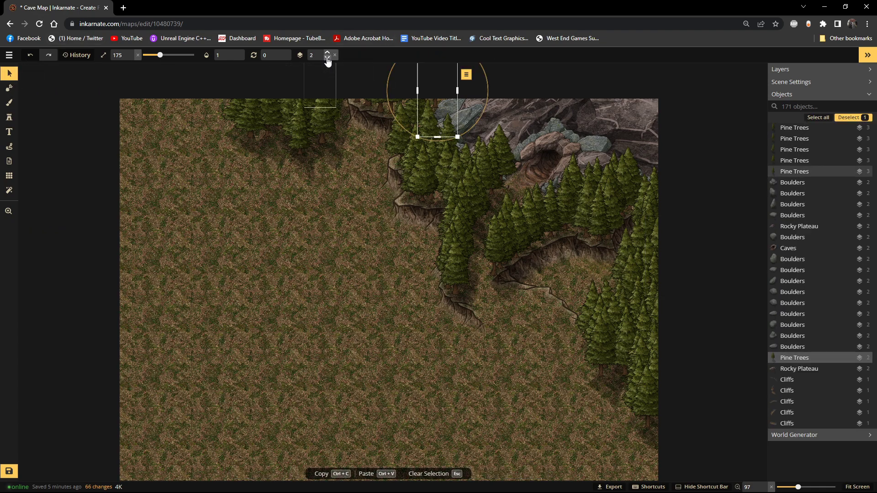
left_click(327, 58)
left_click(327, 58)
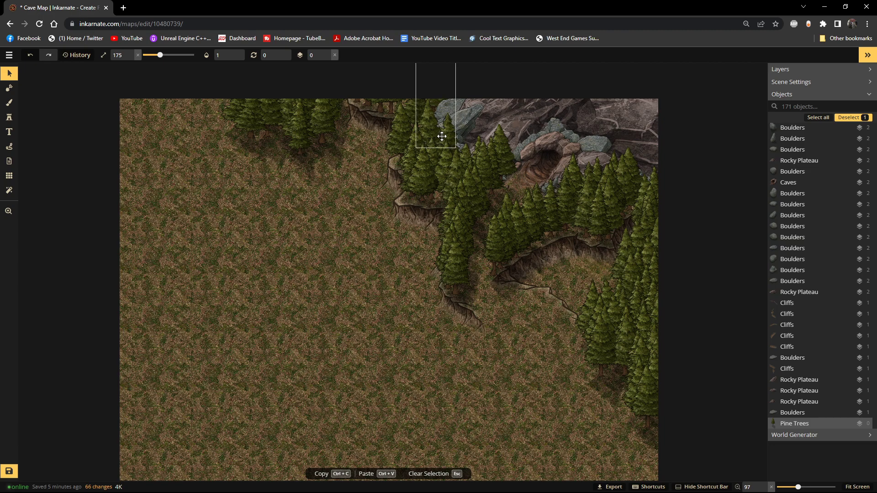
left_click(326, 54)
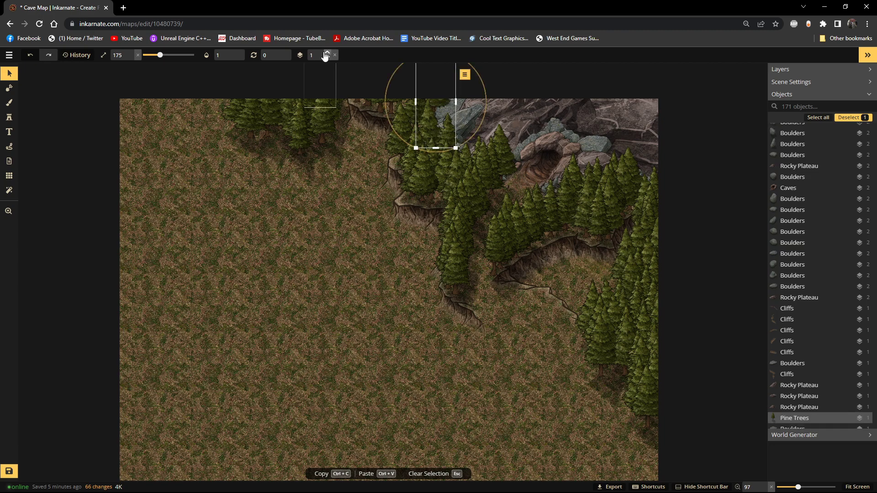
left_click_drag(446, 114, 450, 121)
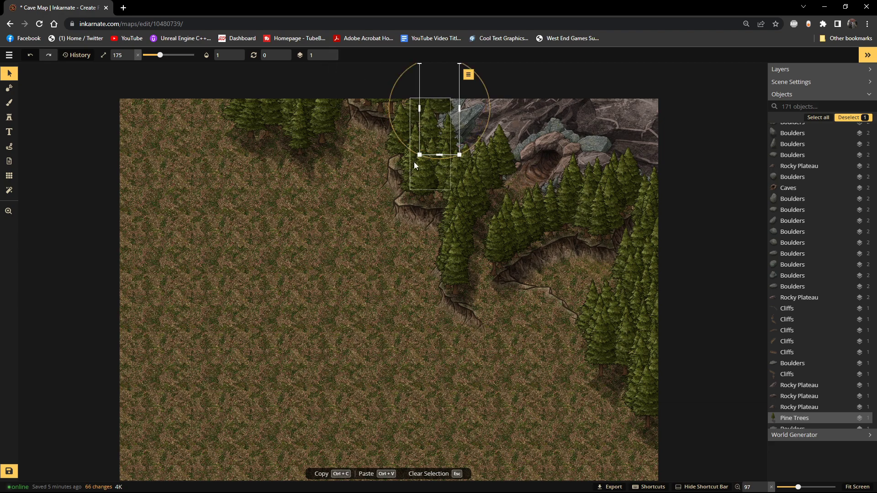
Step: Add a pine between the left grove and the cave's rocks, placing it on layer 3 and shifting it slightly down
left_click(9, 117)
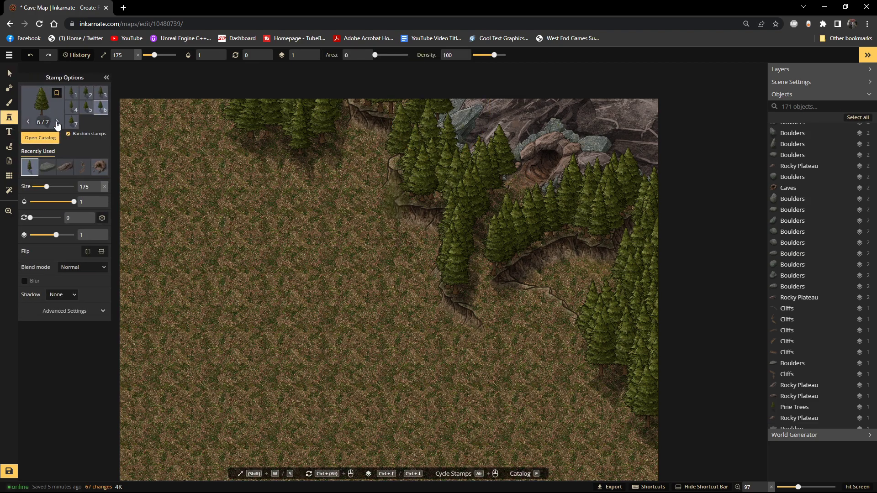
left_click(469, 161)
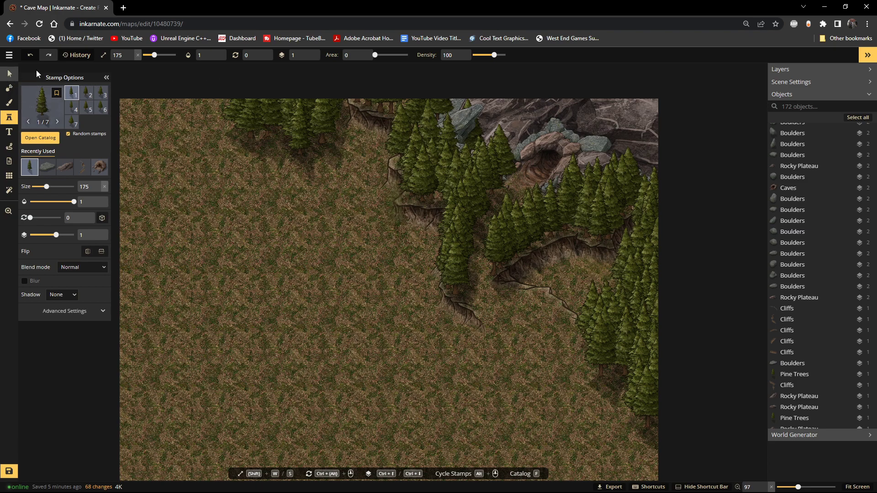
left_click(8, 73)
left_click(328, 55)
left_click(328, 54)
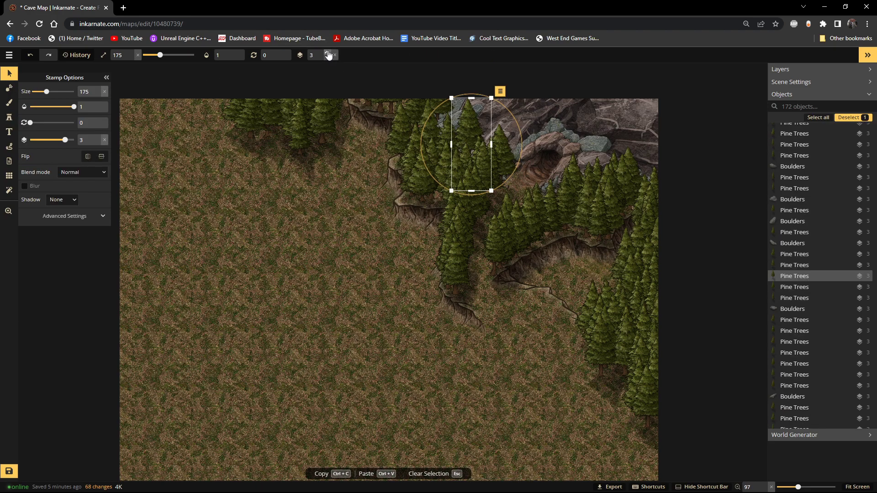
left_click_drag(472, 119, 473, 128)
scroll(498, 145, "up", 3)
left_click(503, 156)
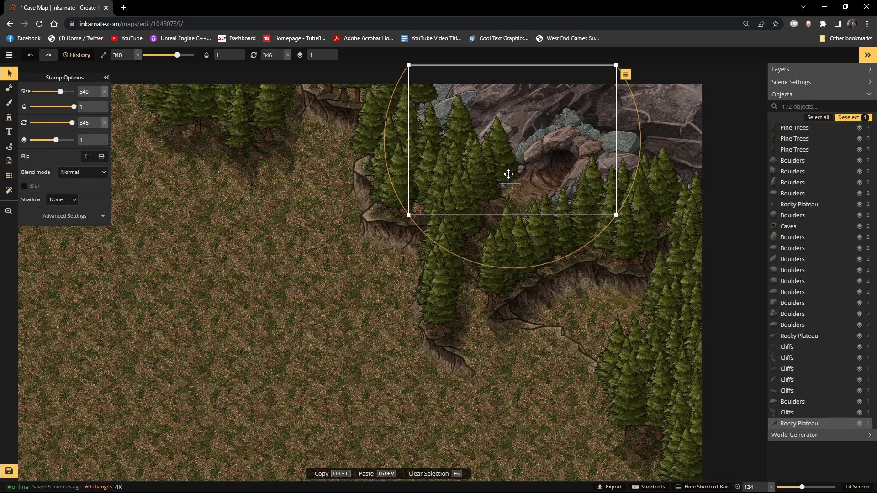
left_click(545, 301)
left_click(507, 178)
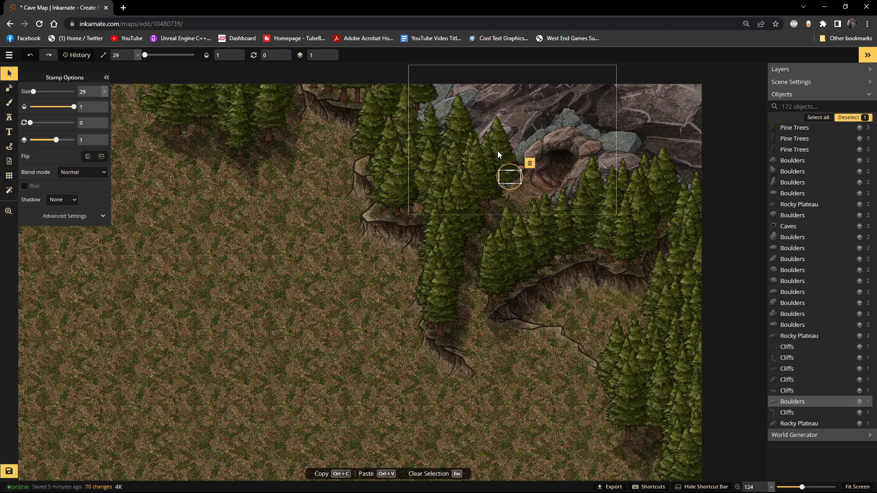
left_click(498, 152)
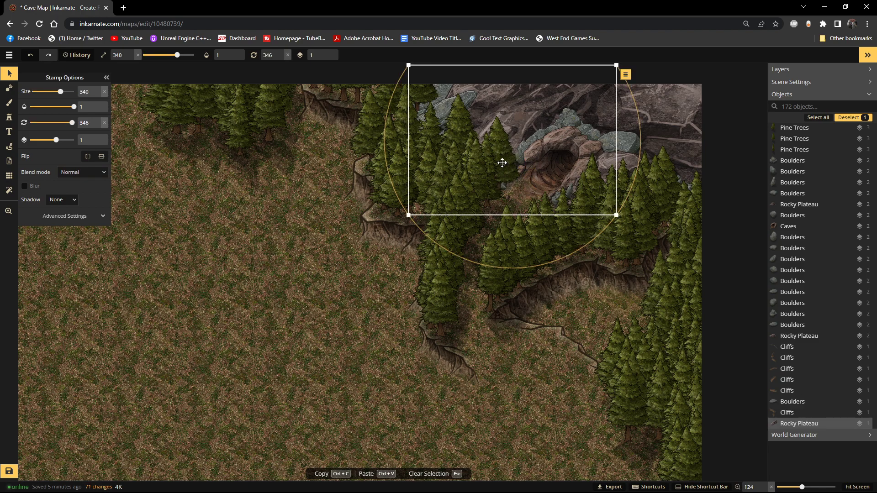
key("Escape")
Step: Nudge the pine just left of the cave entrance slightly left and down
scroll(500, 180, "up", 6)
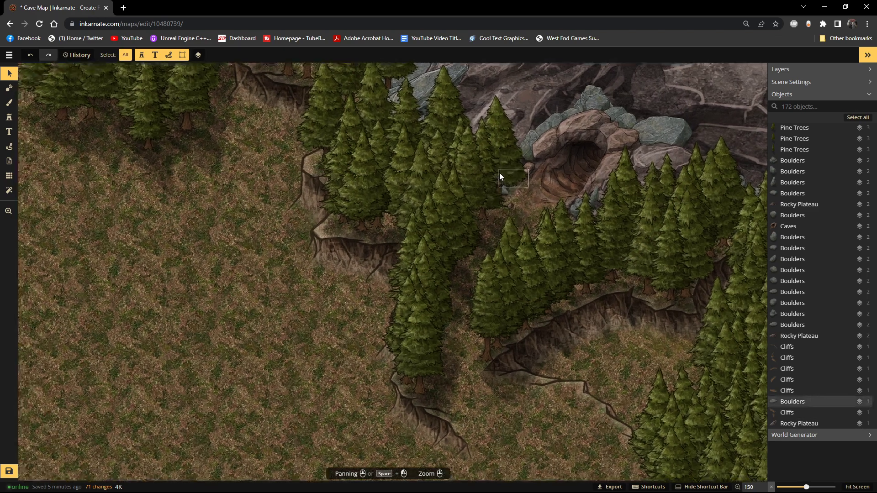
left_click(491, 176)
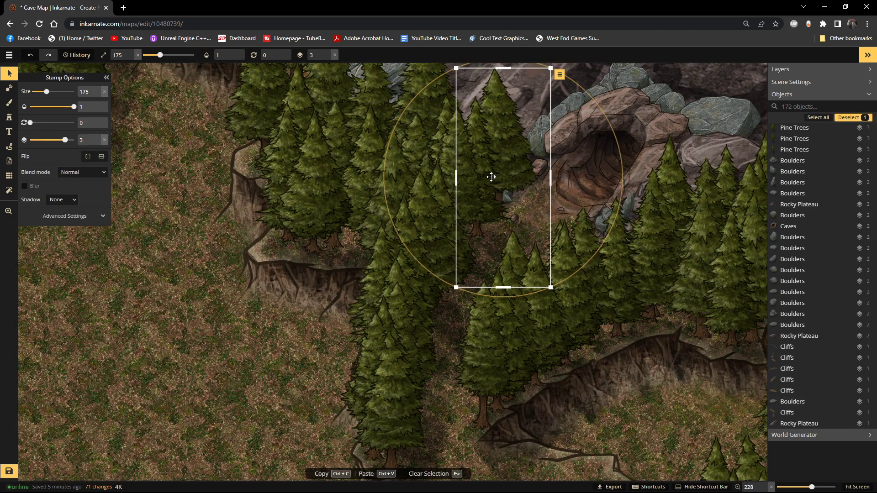
key("Left")
key("Left")
key("Down")
key("Down")
key("Down")
key("Down")
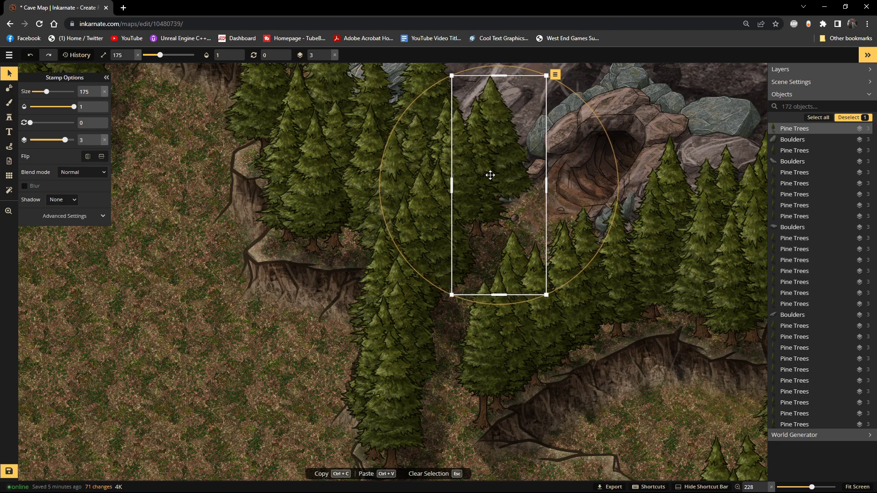
Step: Nudge the pine beside the cave entrance slightly up and the pine just left of it further left
key("Up")
key("Up")
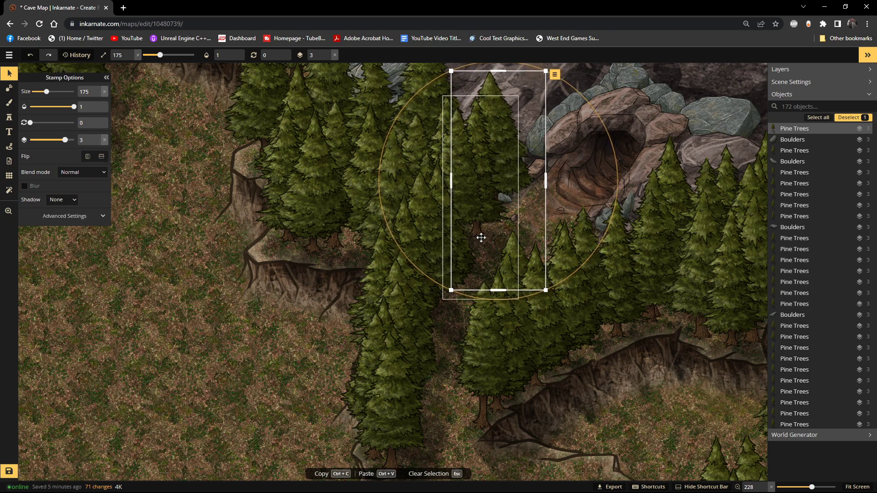
left_click(481, 237)
key("Left")
key("Left")
key("Left")
key("Left")
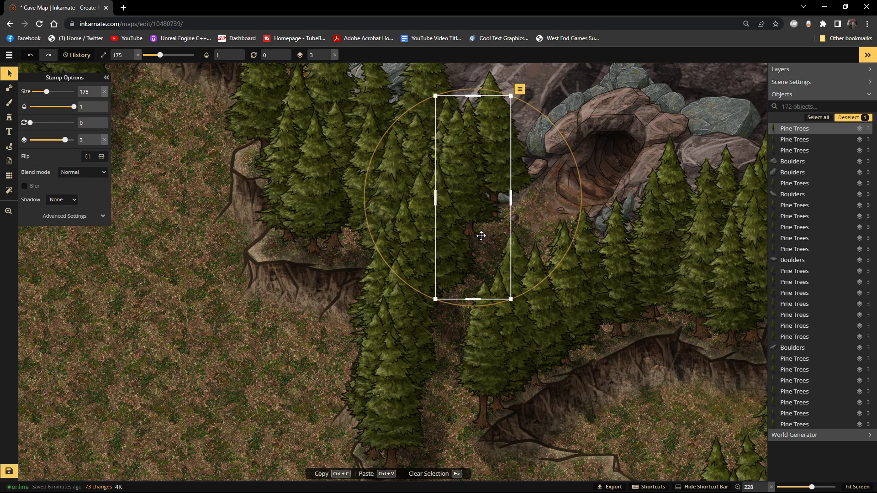
Step: Move the extra pine out of the grove and delete it, and shift the remaining pine by the cave slightly left and down
left_click_drag(486, 249, 196, 327)
left_click(494, 172)
mouse_move(494, 172)
left_mouse_down()
mouse_move(474, 186)
mouse_move(498, 170)
mouse_move(496, 155)
mouse_move(479, 176)
mouse_move(482, 196)
mouse_move(473, 192)
mouse_move(483, 177)
left_mouse_up()
left_click(181, 247)
key("Delete")
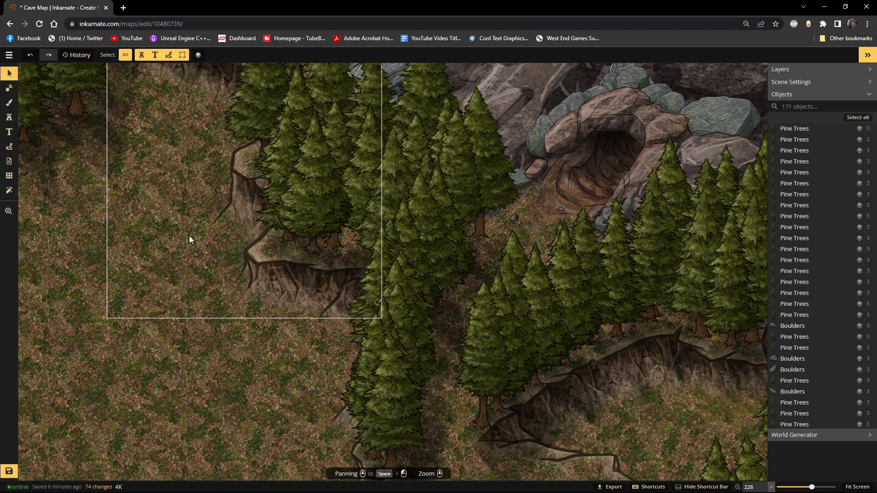
Step: Search the stamp catalog for "fire" and choose the campfire stamp
scroll(216, 239, "down", 8)
scroll(170, 320, "down", 1)
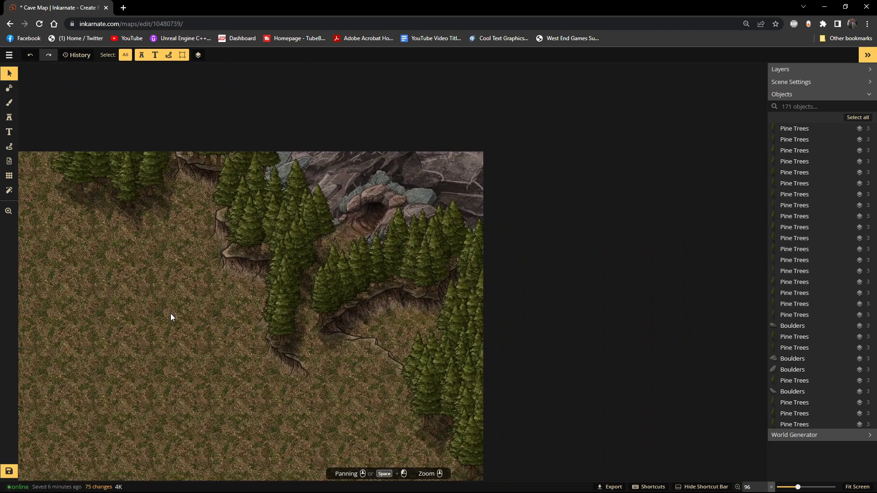
scroll(179, 273, "down", 3)
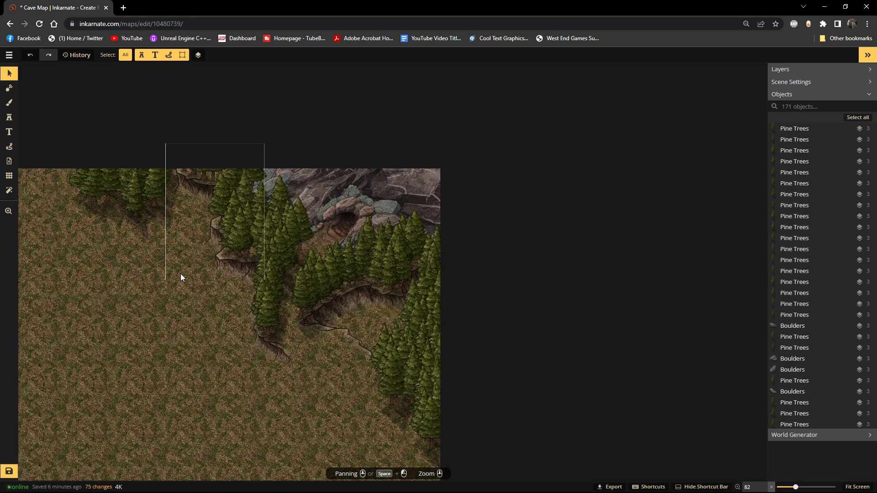
left_click_drag(160, 327, 259, 294)
scroll(259, 293, "up", 1)
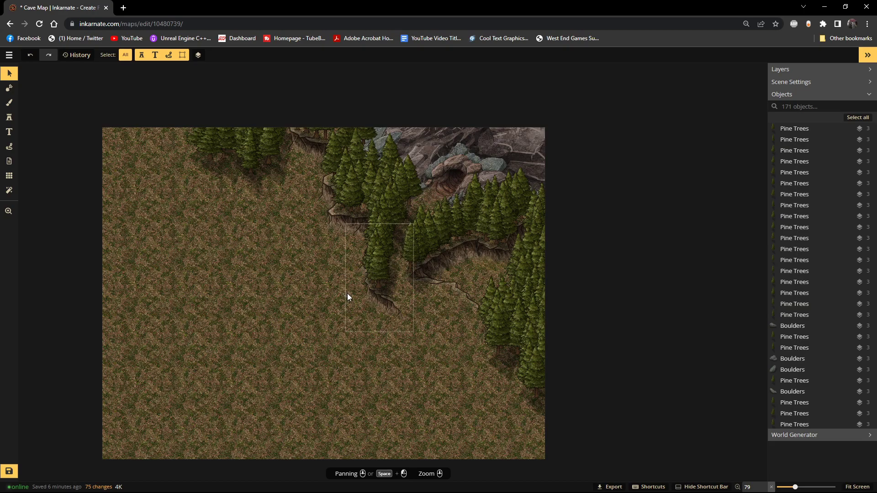
left_click(9, 117)
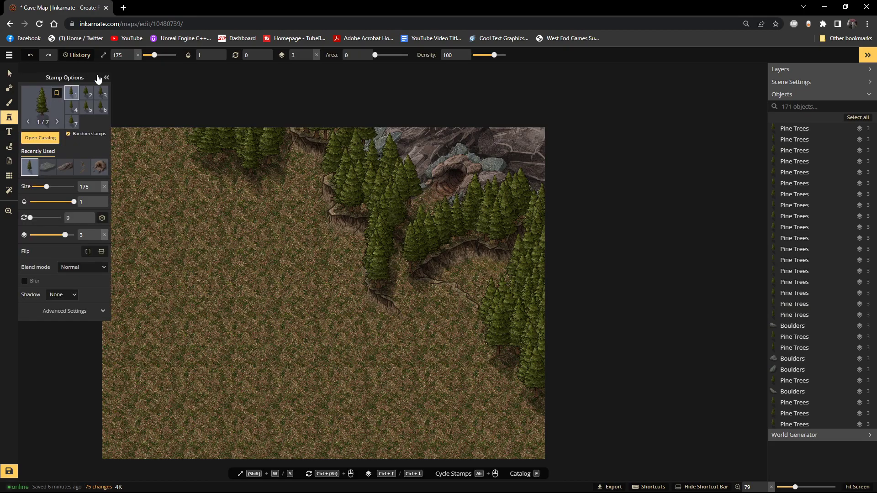
left_click(54, 137)
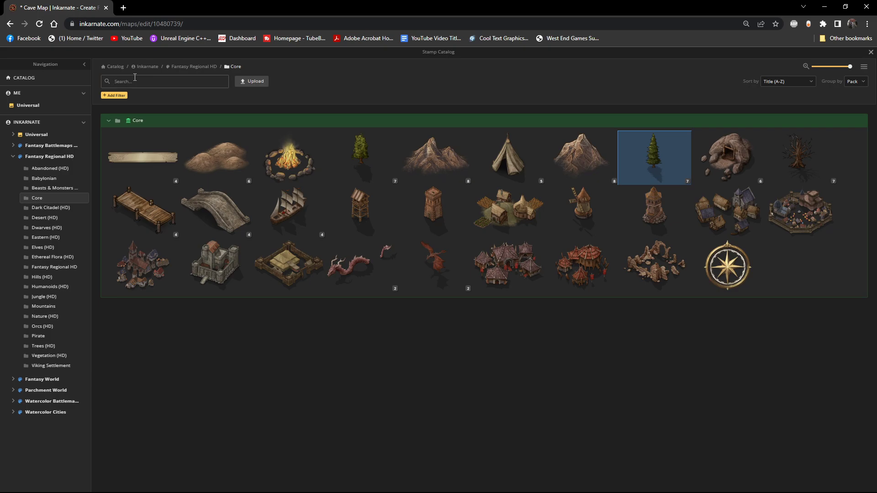
type("fure")
key("BackSpace")
key("BackSpace")
type("ire")
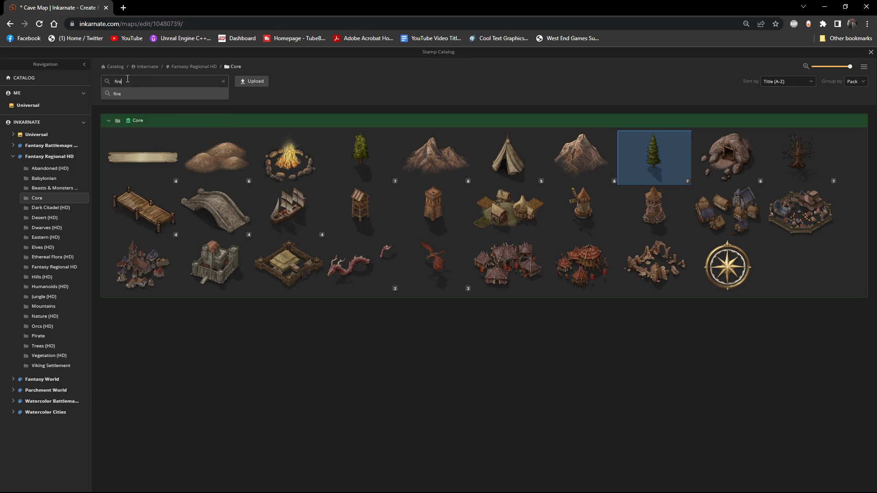
key("Return")
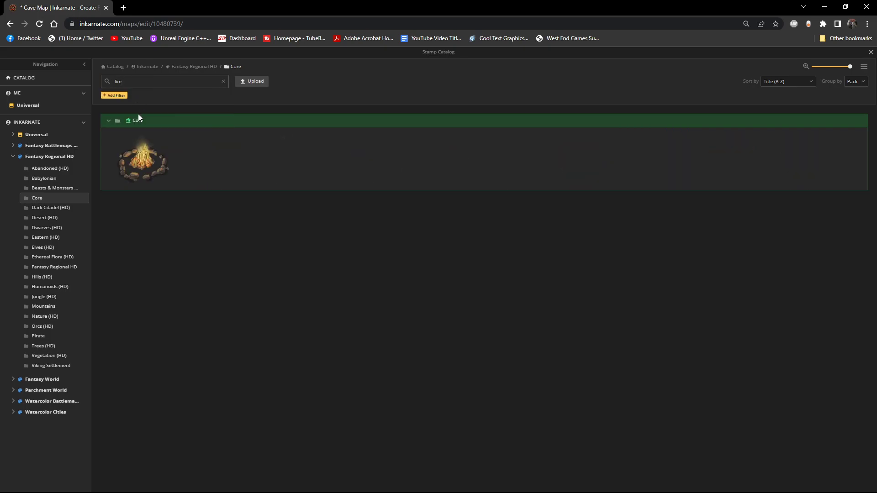
left_click(144, 161)
Step: Reduce the campfire stamp to size 25 and place it at the right side of the cave mouth
scroll(457, 183, "up", 3)
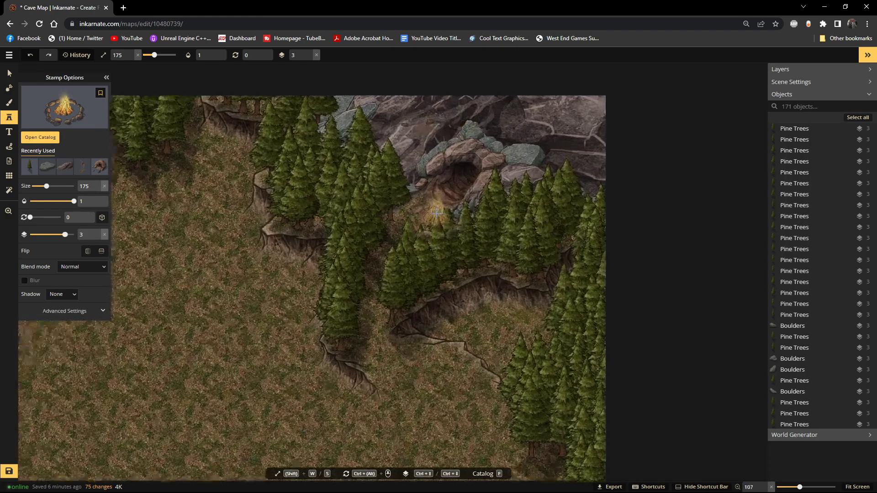
scroll(436, 213, "up", 5)
key("s")
key("s")
key("s")
key("s")
key("s")
key("s")
key("s")
key("s")
key("s")
key("s")
key("s")
key("s")
key("s")
key("s")
key("s")
key("s")
key("s")
key("s")
key("s")
key("s")
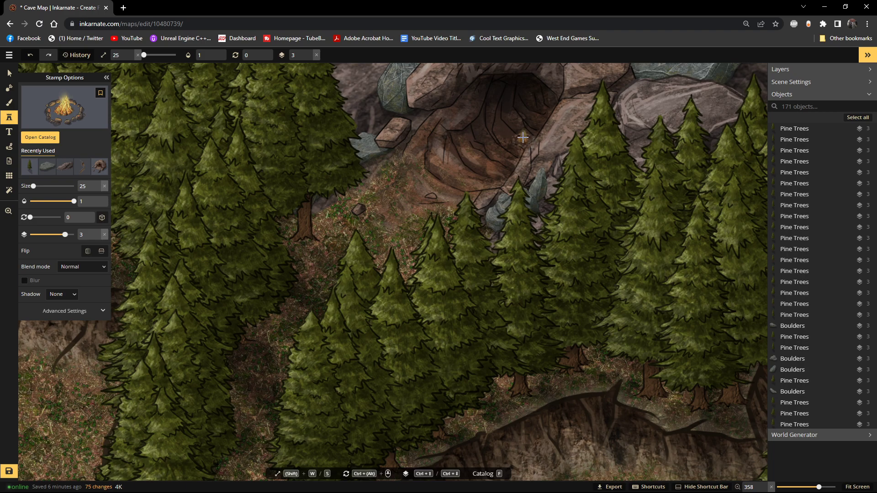
left_click(530, 139)
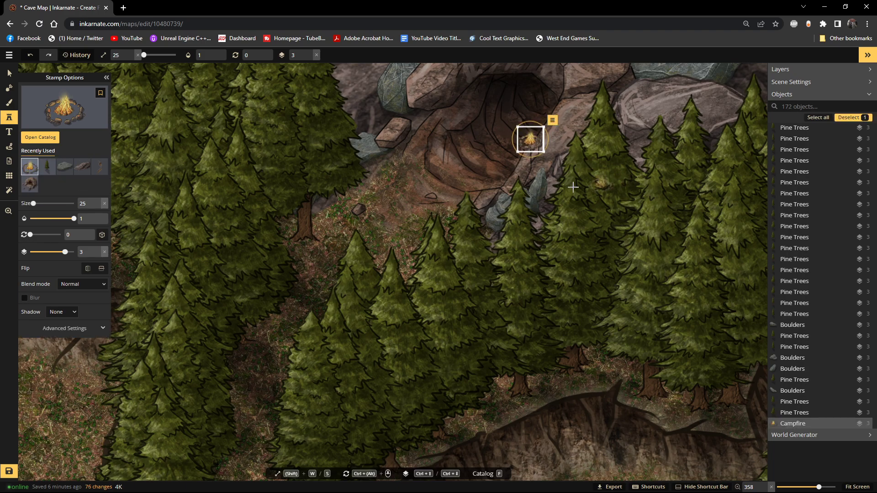
Step: Set the campfire to layer 2 and move it down and left to the front of the cave floor
left_click(9, 73)
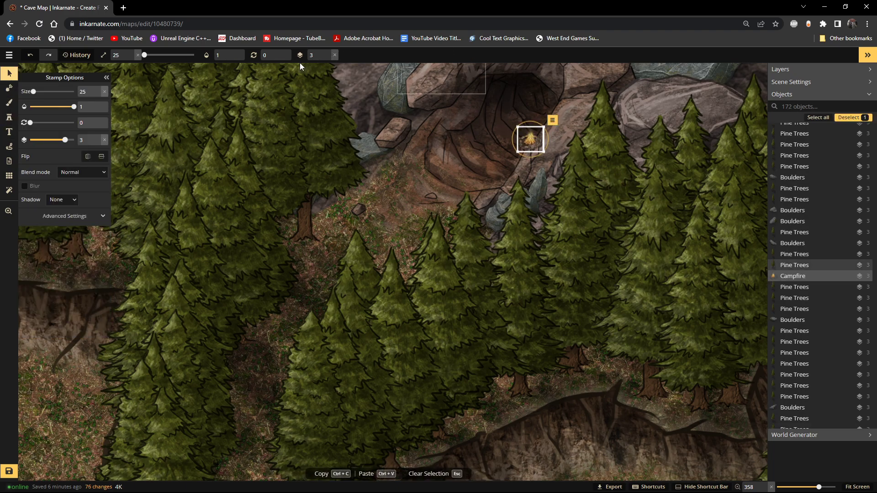
left_click(328, 58)
left_click(327, 53)
left_click_drag(530, 145, 507, 161)
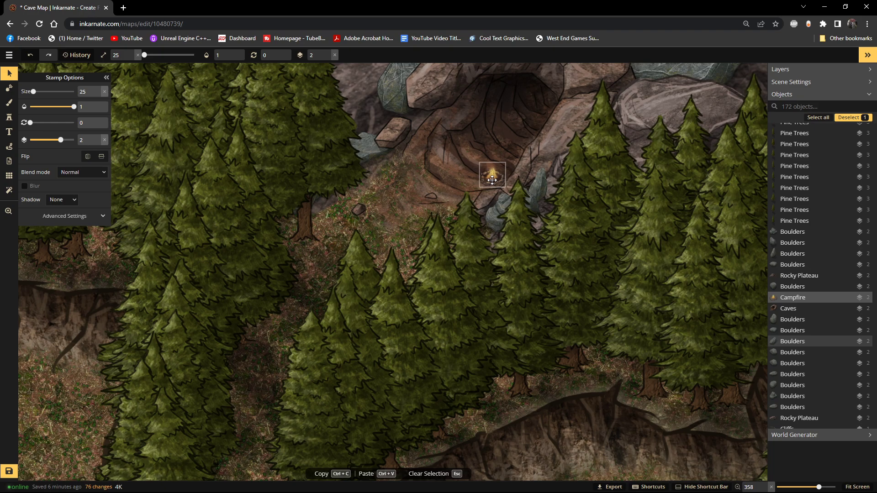
Step: Search the stamp catalog for "smoke" and clear the search
left_click(8, 119)
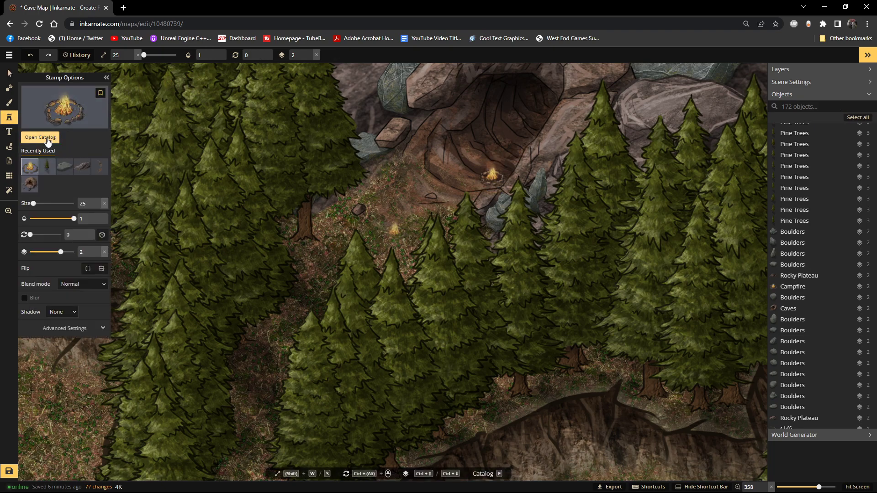
left_click(47, 138)
key("BackSpace")
key("BackSpace")
key("BackSpace")
key("BackSpace")
type("smoke")
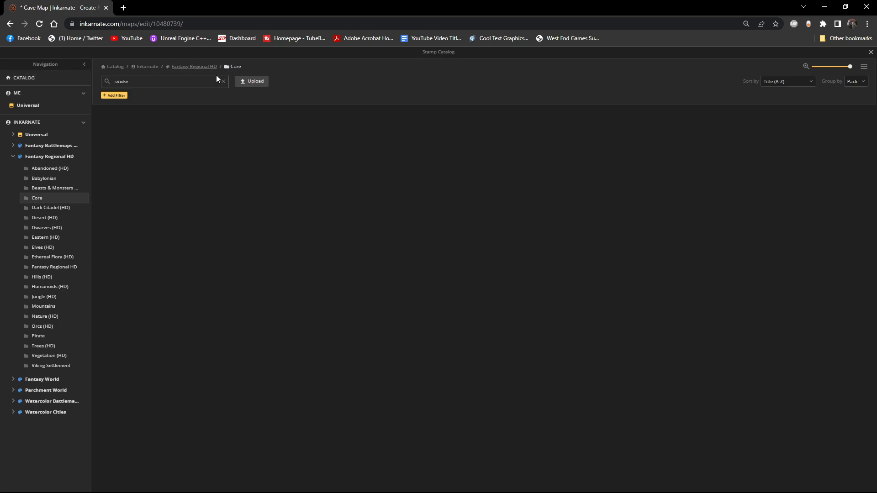
left_click(223, 82)
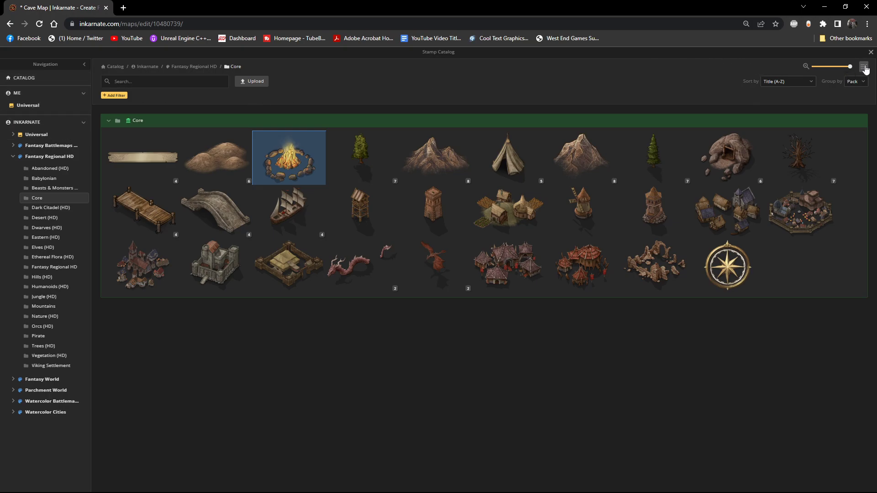
Step: Choose the dead trees stamp at size 183 and place one behind the right-hand pines and one left of the central grove
left_click(801, 157)
scroll(533, 227, "up", 3)
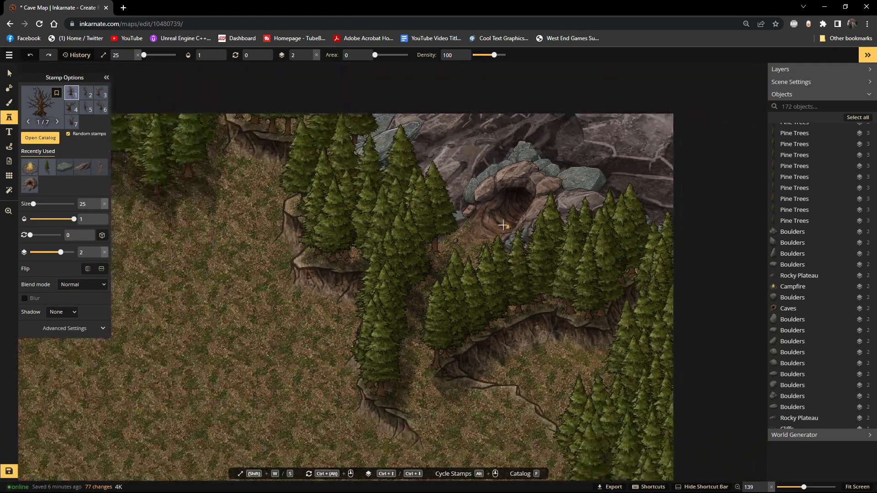
left_click(9, 89)
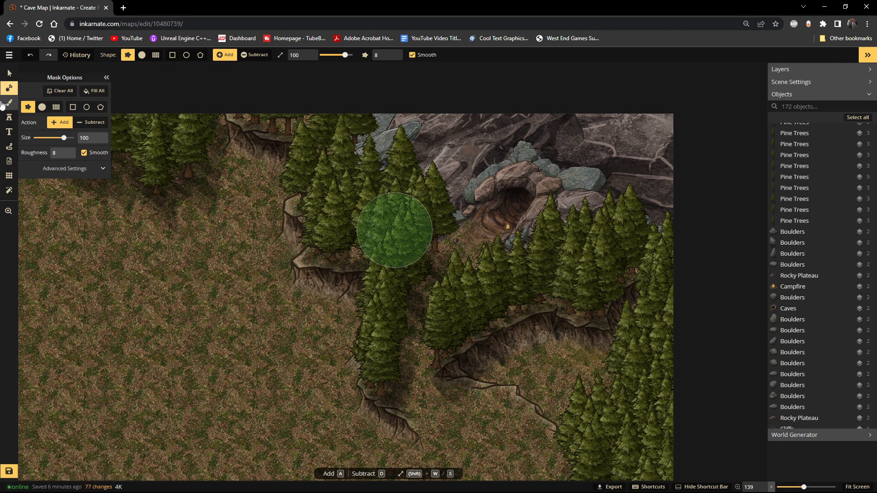
left_click(10, 132)
left_click(9, 117)
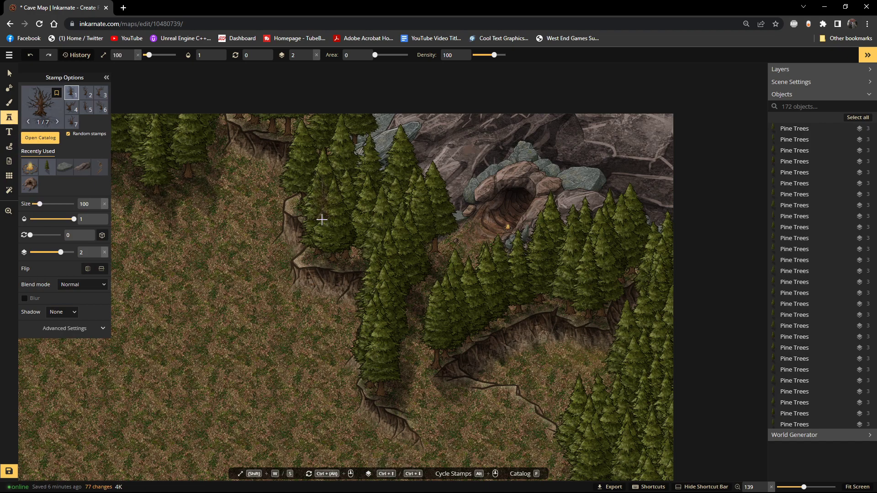
key("w")
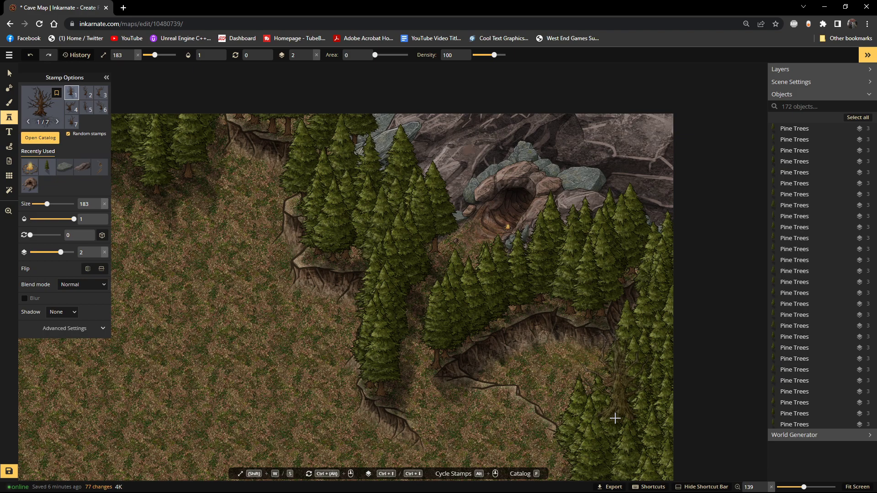
left_click(614, 415)
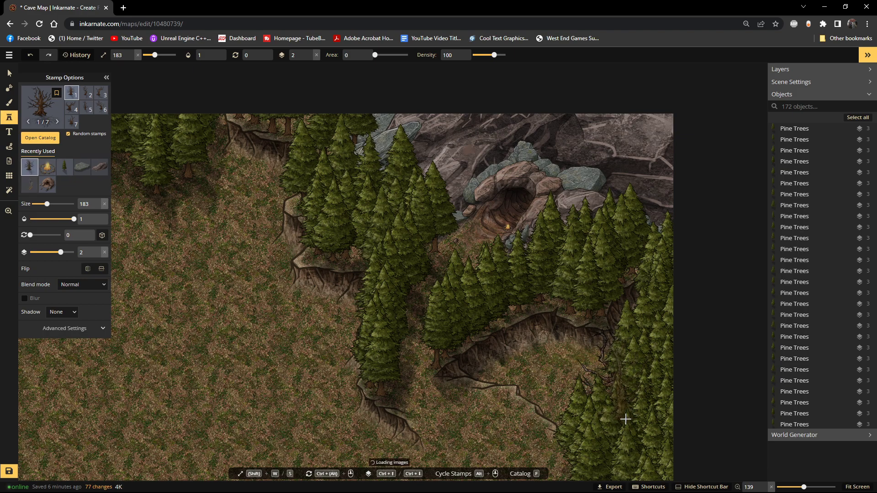
left_click(356, 314)
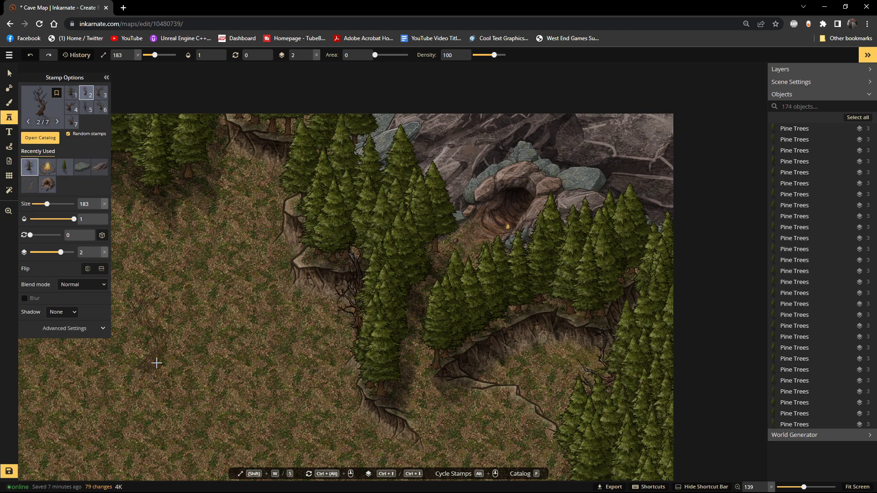
Step: Place a dead tree between the upper left pine grove and the cliff, and set it to layer 3
scroll(218, 276, "down", 1)
left_click_drag(243, 209, 420, 370)
scroll(413, 361, "up", 1)
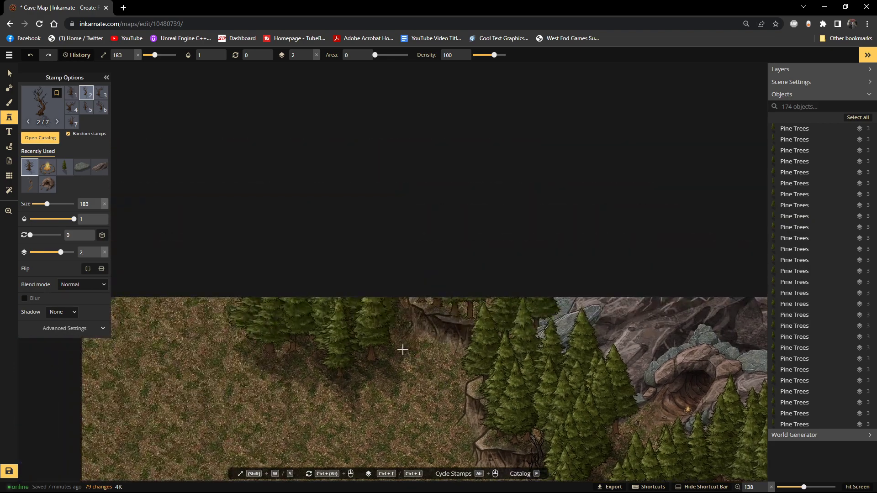
left_click(393, 335)
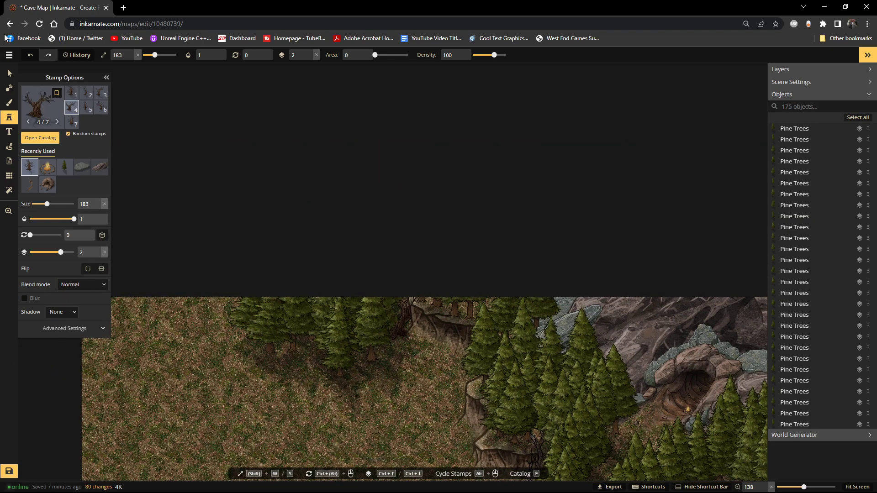
left_click(15, 78)
left_click(327, 53)
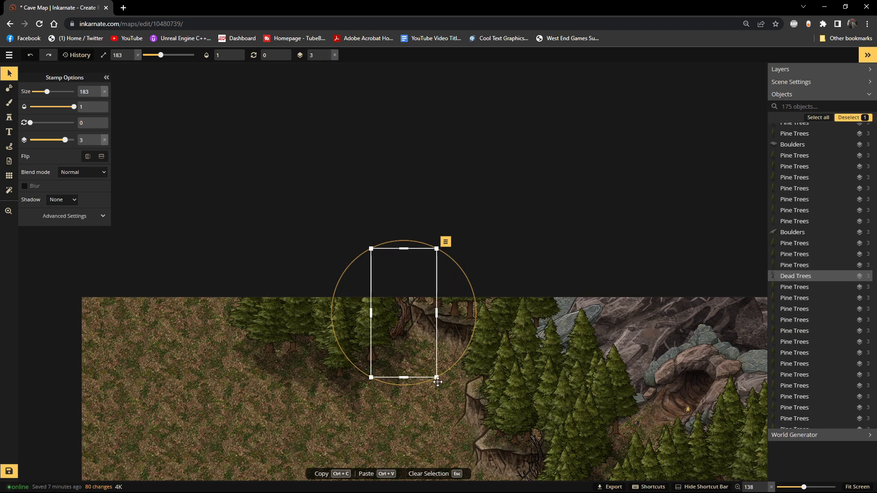
Step: Add the fourth dead tree variant on layer 3 among the front pines of the upper left grove
scroll(439, 358, "down", 2)
scroll(445, 409, "up", 1)
left_click_drag(446, 410, 344, 219)
scroll(144, 192, "down", 1)
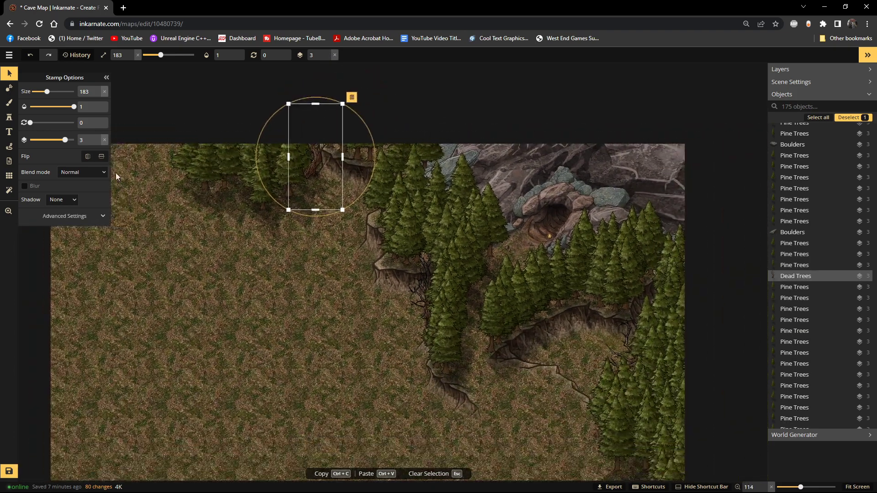
left_click(7, 119)
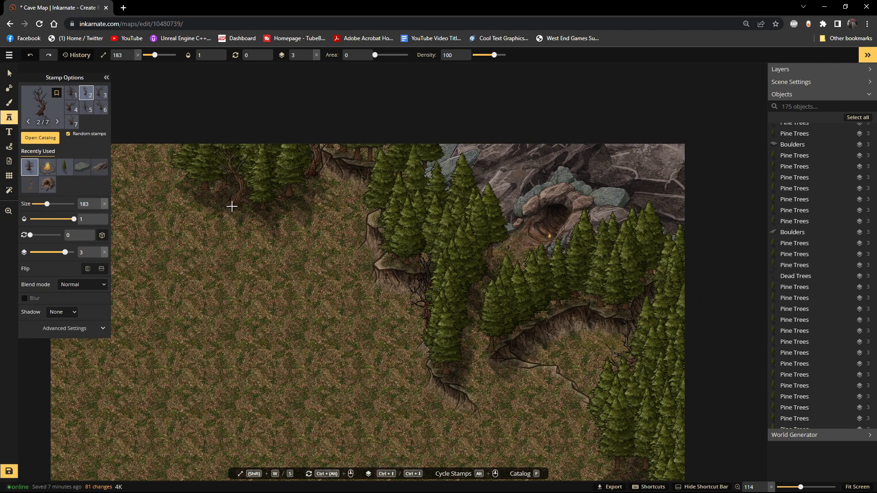
left_click(71, 109)
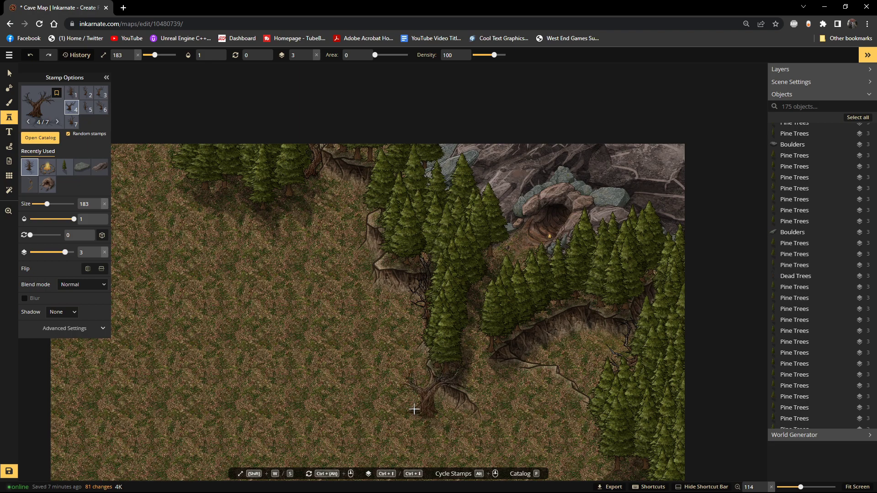
left_click(236, 205)
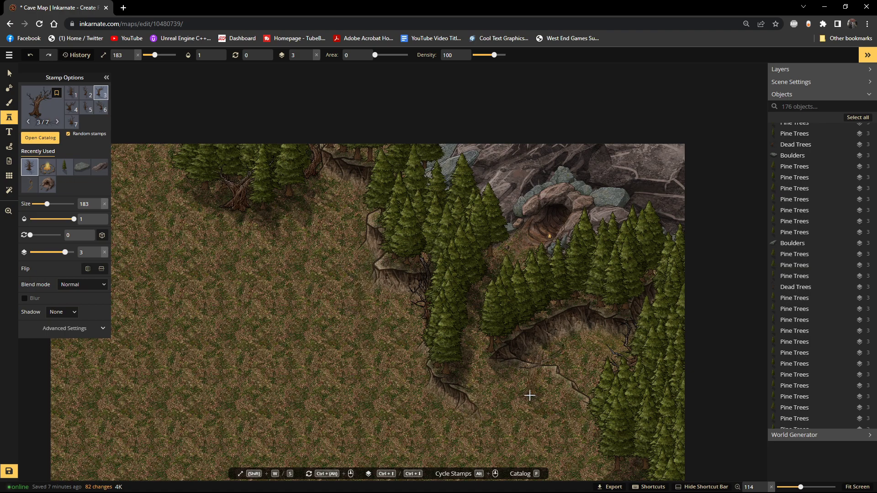
Step: Add the sixth dead tree variant at the lower end of the pine forest along the right map edge
scroll(621, 424, "down", 2)
left_click_drag(569, 385, 573, 187)
scroll(573, 188, "up", 1)
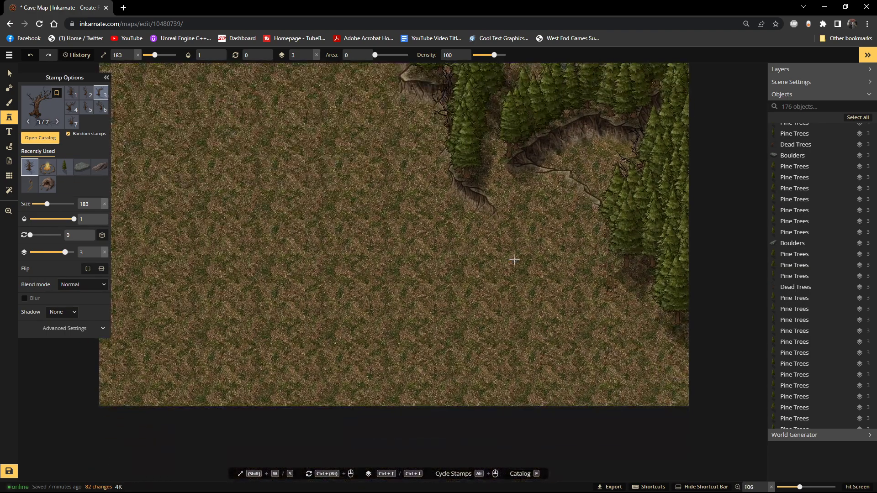
left_click(101, 107)
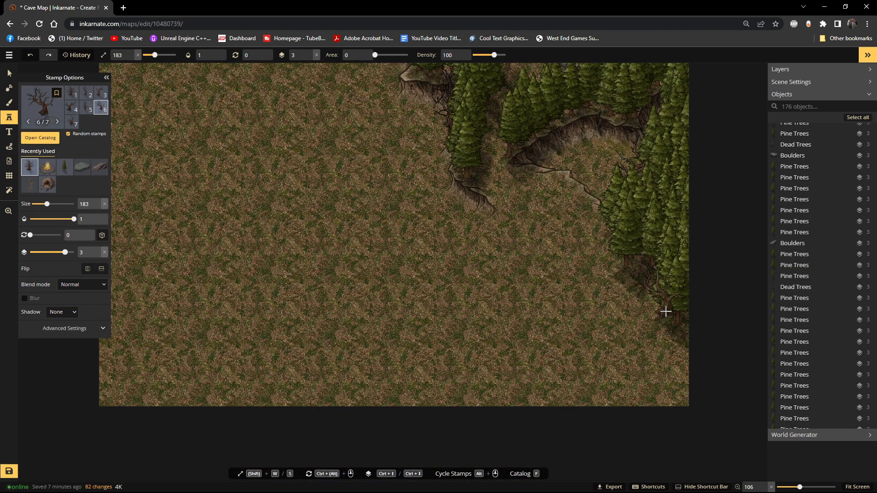
left_click(656, 311)
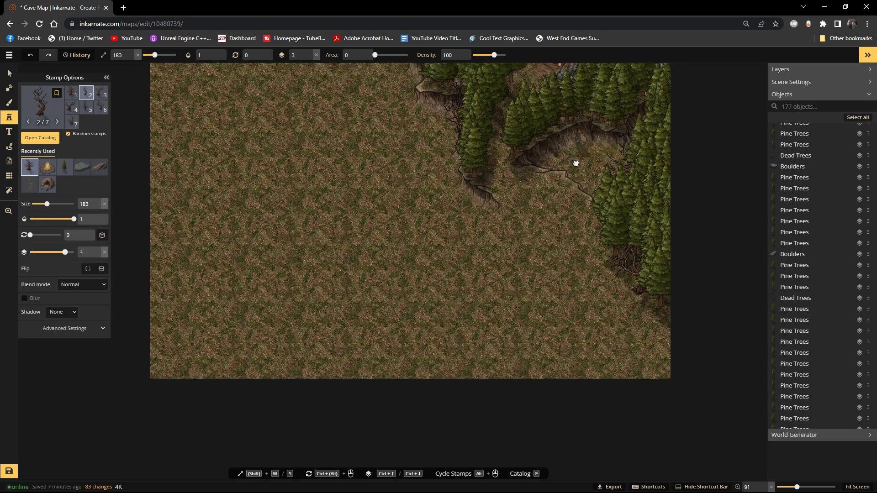
left_click_drag(574, 163, 459, 352)
scroll(462, 349, "up", 3)
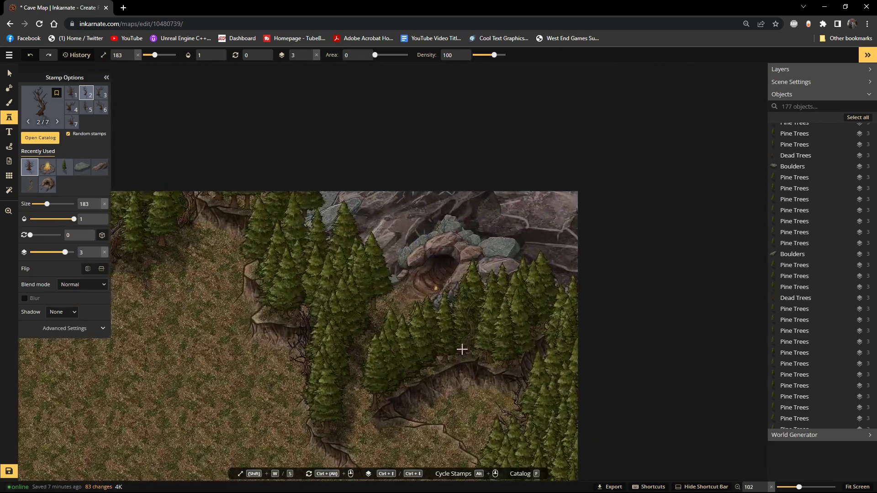
Step: Add a dead tree of the second variant among the pines just below the cave entrance
left_click(467, 358)
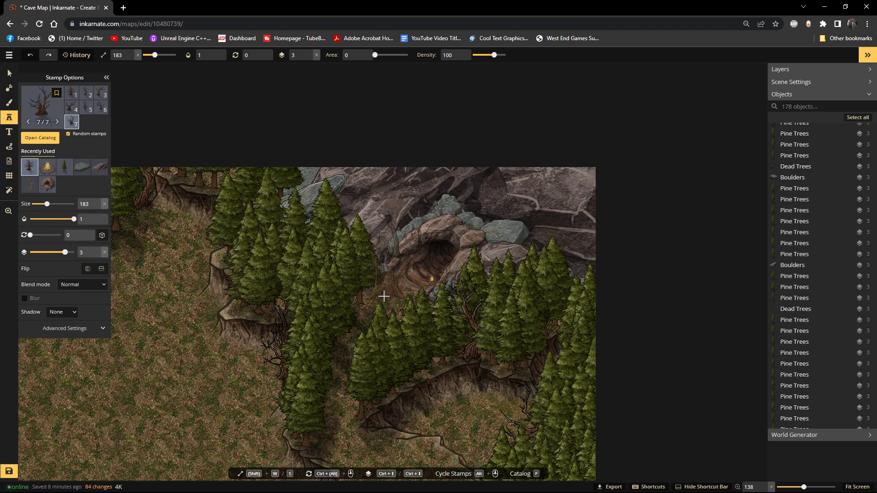
scroll(216, 223, "up", 1)
left_click_drag(217, 225, 351, 319)
scroll(321, 325, "down", 3)
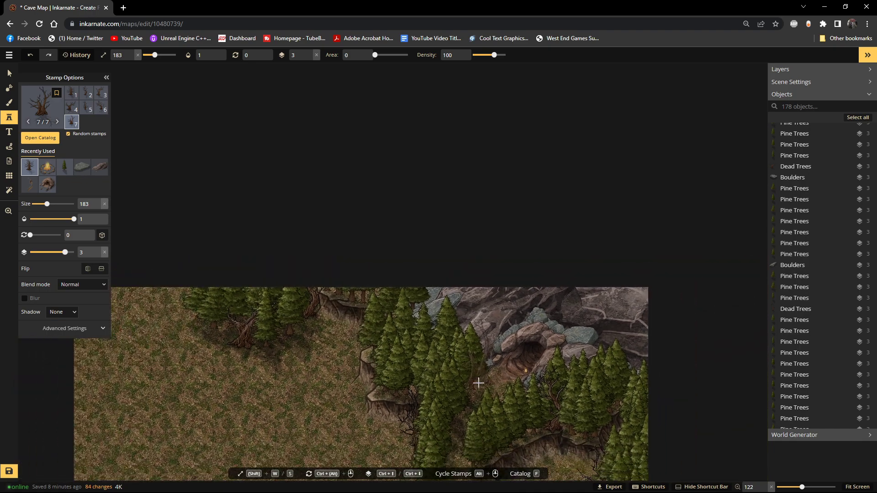
left_click_drag(492, 388, 450, 143)
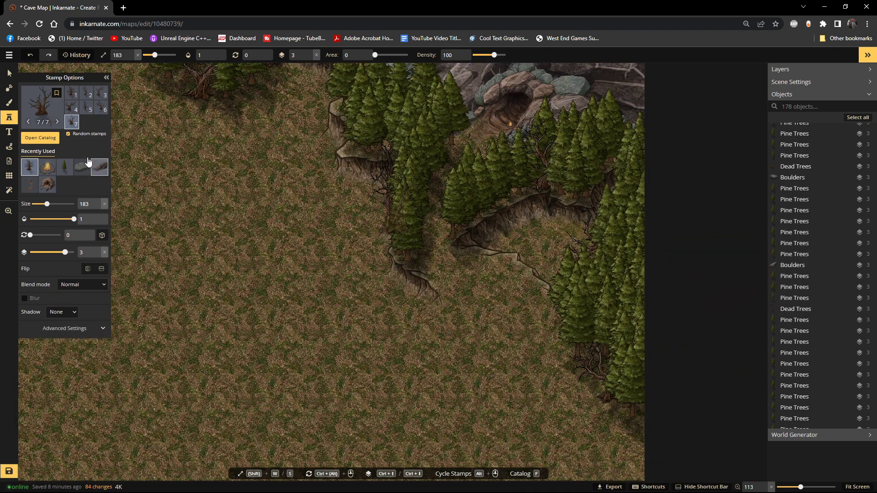
Step: Choose the Deciduous Trees stamp from the Fantasy Regional HD Core collection and set its placement area to 84
left_click(39, 139)
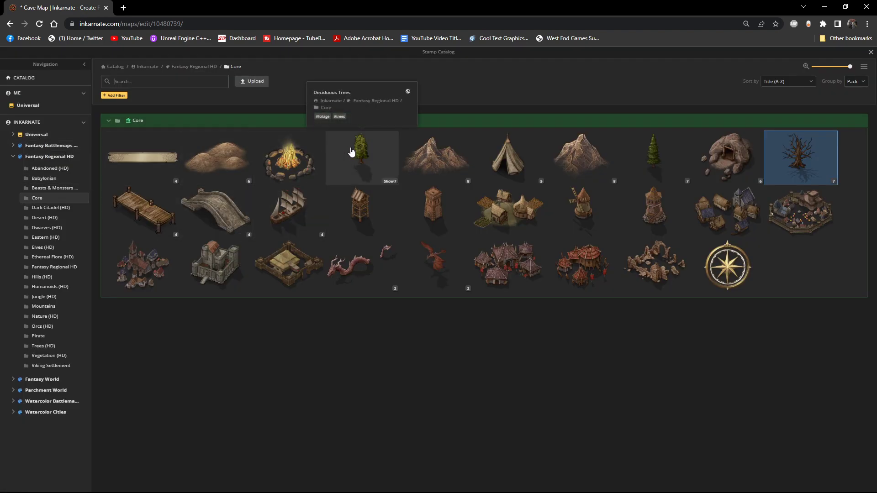
left_click(44, 346)
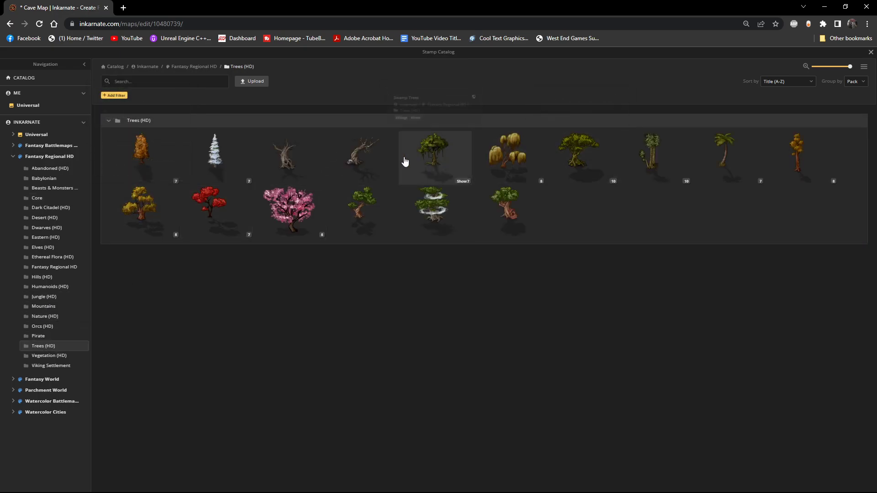
left_click(33, 200)
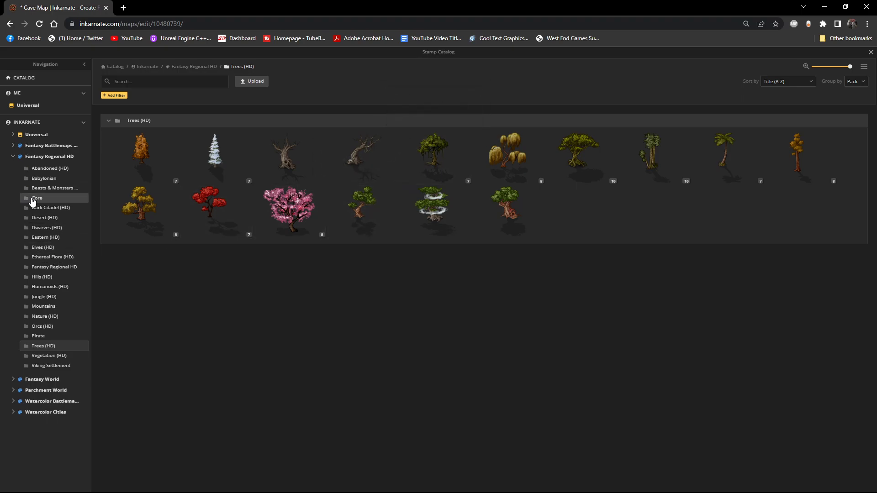
left_click(354, 158)
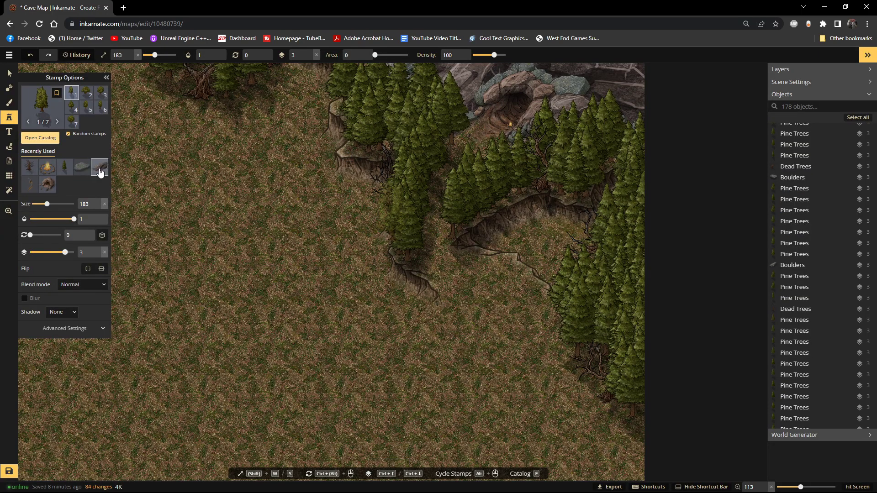
scroll(337, 260, "down", 5)
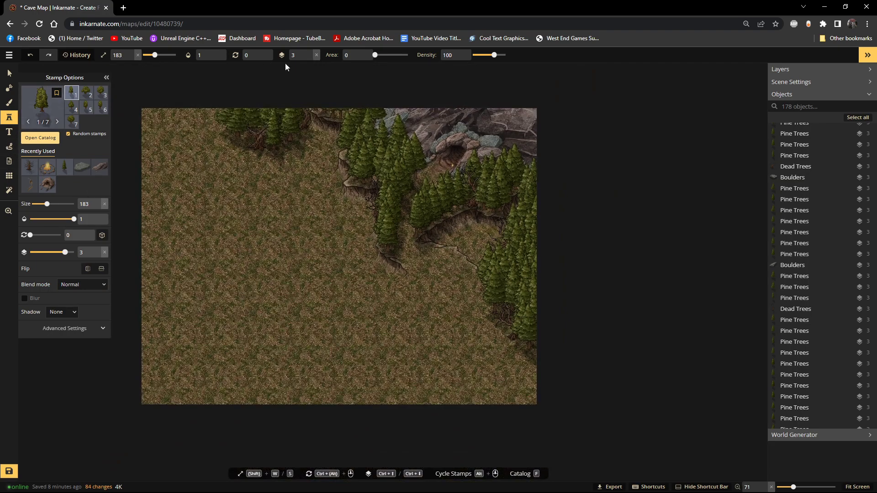
left_click(402, 56)
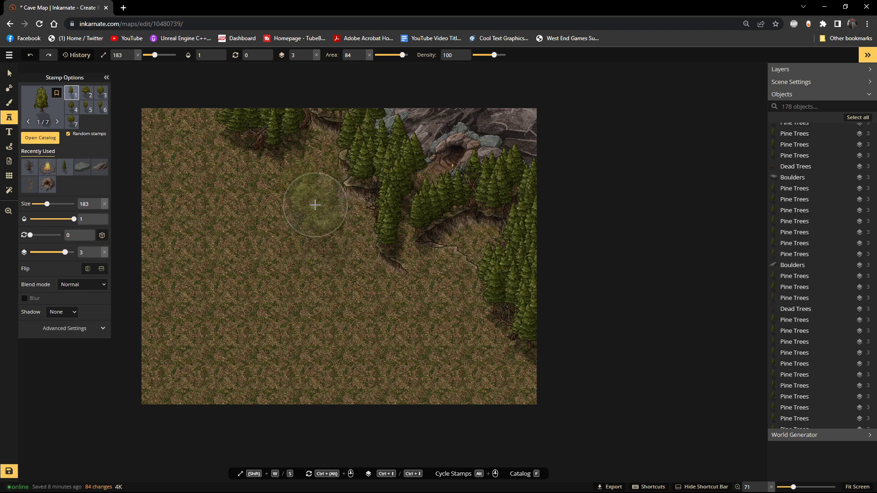
Step: Try a cluster of deciduous trees at size 182 on the open ground west of the central pines, and undo it
key("s")
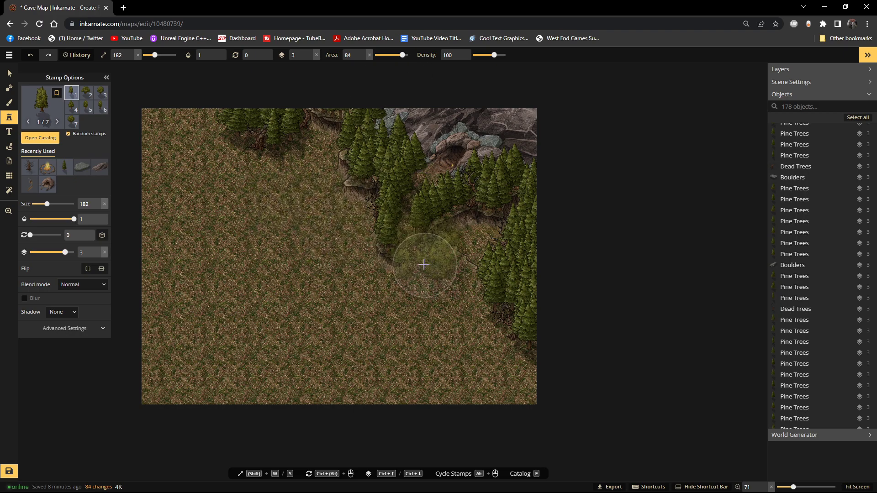
left_click(293, 229)
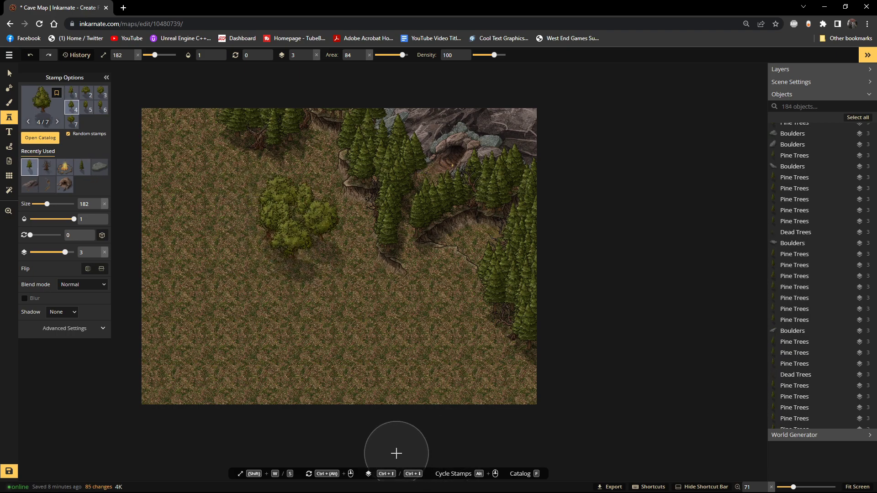
key("ctrl+z")
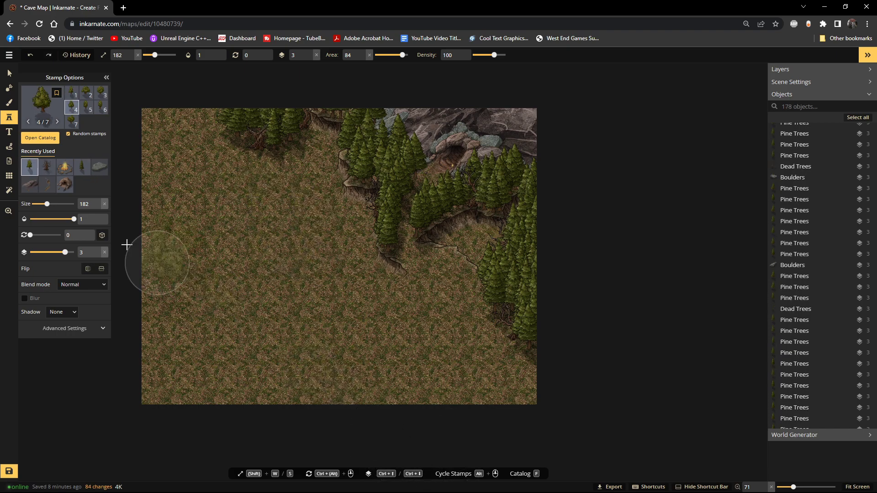
Step: Pick up size 175 from a placed pine in the central grove and return to the deciduous trees stamp
left_click(9, 73)
left_click(386, 241)
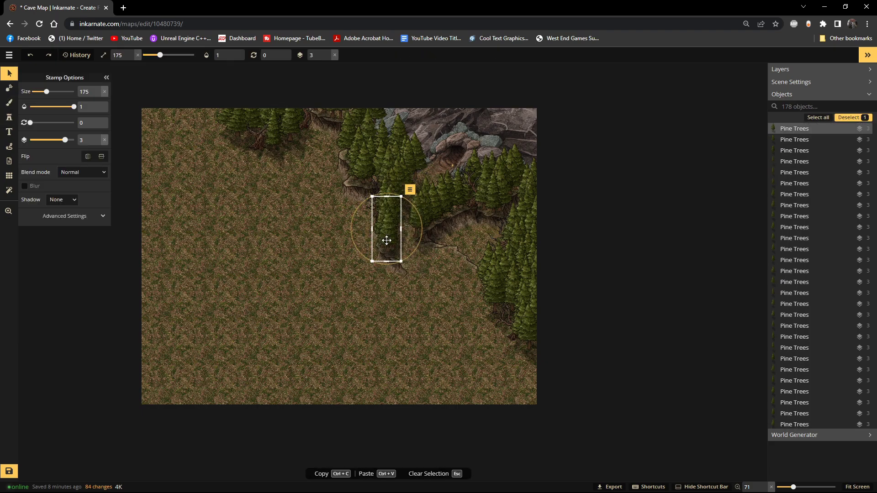
left_click(8, 117)
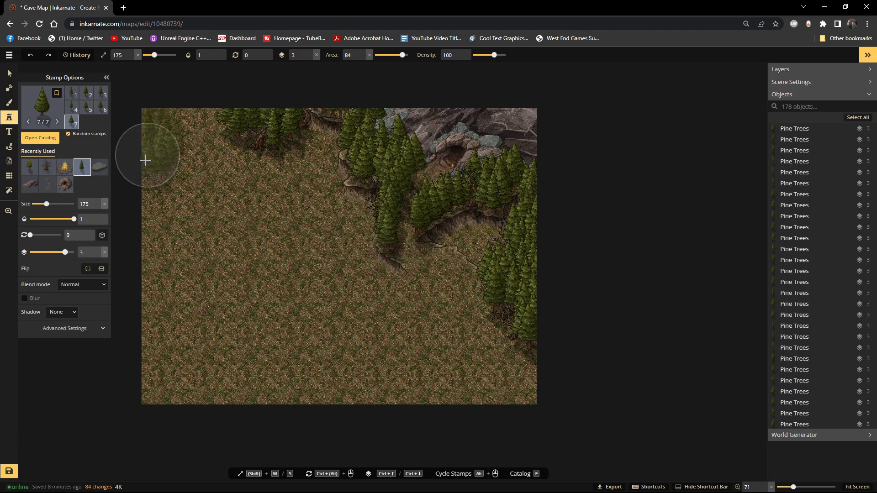
left_click(32, 167)
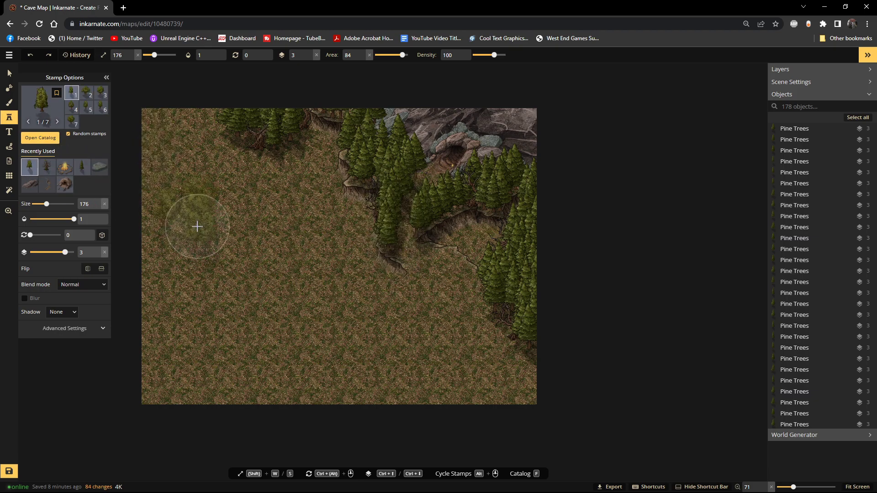
Step: Try scattering deciduous trees at density 58 around the upper left pine grove, and undo the placements
left_click_drag(495, 55, 481, 54)
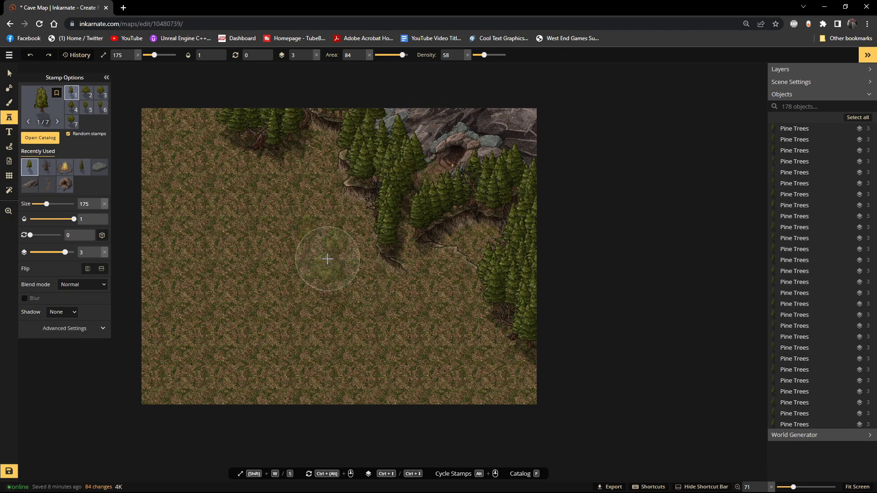
left_click(204, 129)
left_click(280, 180)
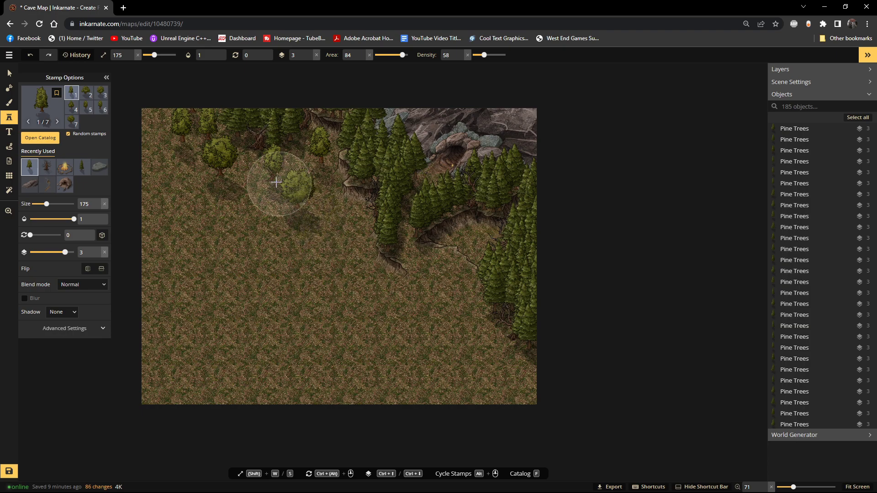
left_click(196, 129)
key("ctrl+z")
key("ctrl+z")
key("ctrl+z")
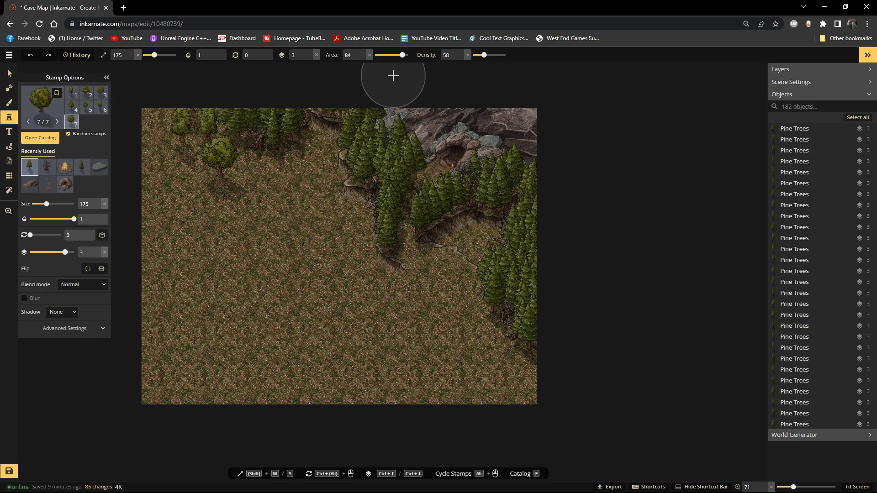
Step: Set the density to 92 and paint deciduous trees diagonally from the map's upper left to below the central pines, plus the lower right corner
left_click_drag(496, 55, 497, 56)
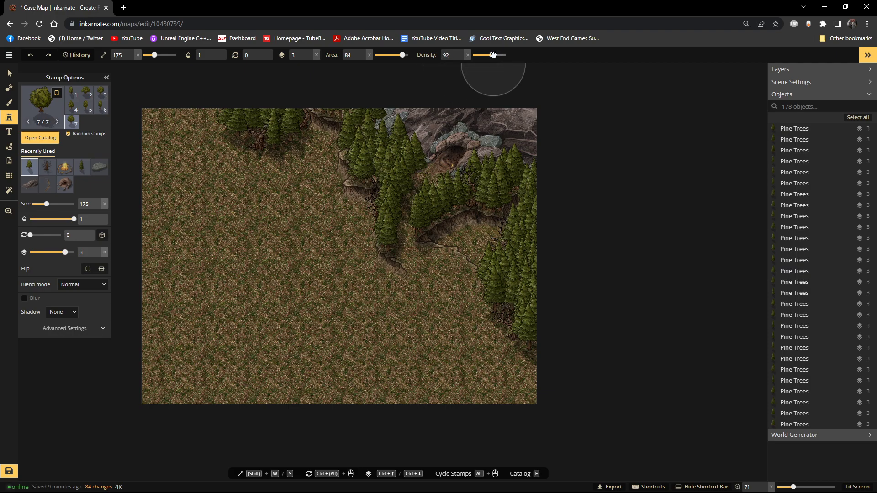
mouse_move(178, 128)
left_mouse_down()
mouse_move(274, 167)
mouse_move(340, 248)
mouse_move(322, 344)
left_mouse_up()
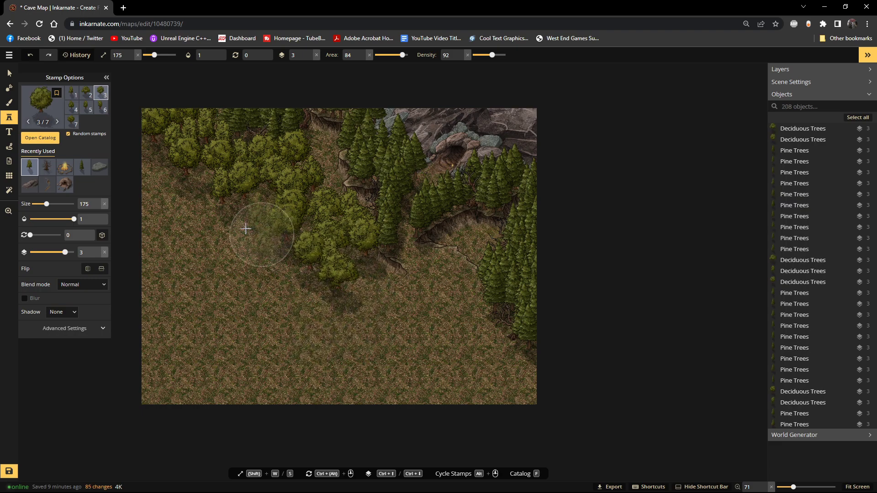
mouse_move(511, 379)
left_mouse_down()
mouse_move(489, 329)
mouse_move(446, 392)
left_mouse_up()
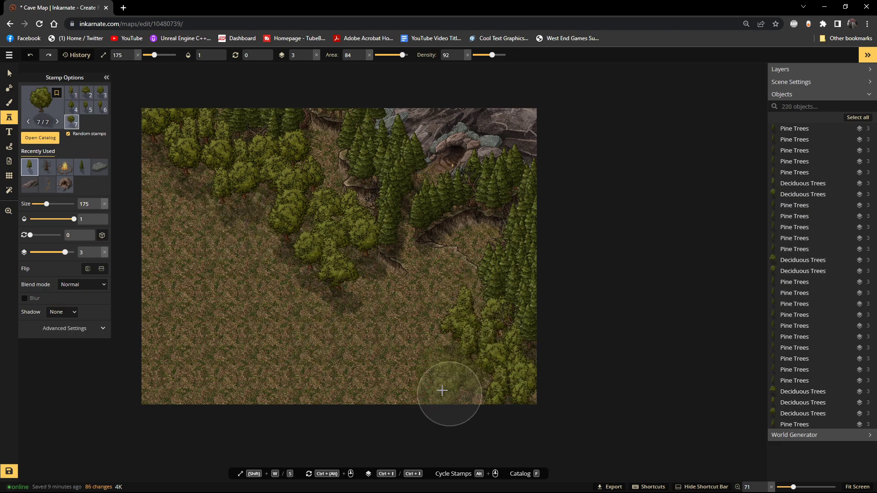
mouse_move(481, 309)
left_mouse_down()
mouse_move(363, 323)
mouse_move(370, 300)
mouse_move(320, 286)
mouse_move(314, 221)
left_mouse_up()
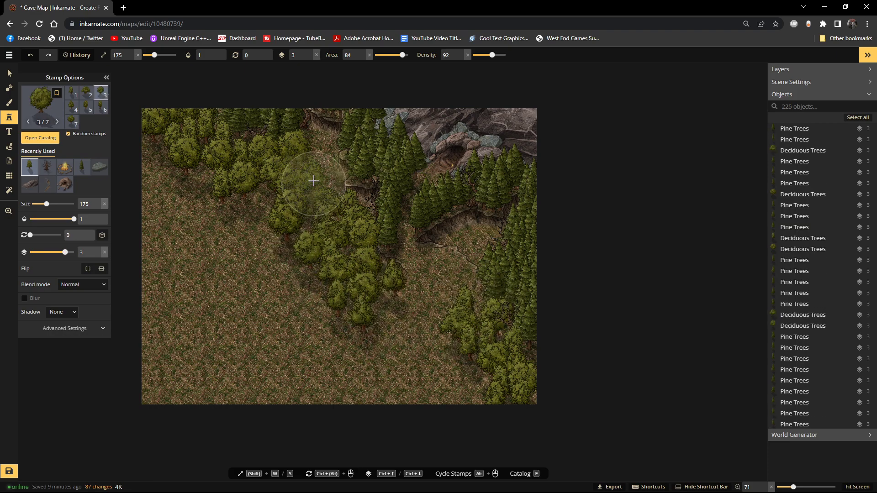
left_click(300, 161)
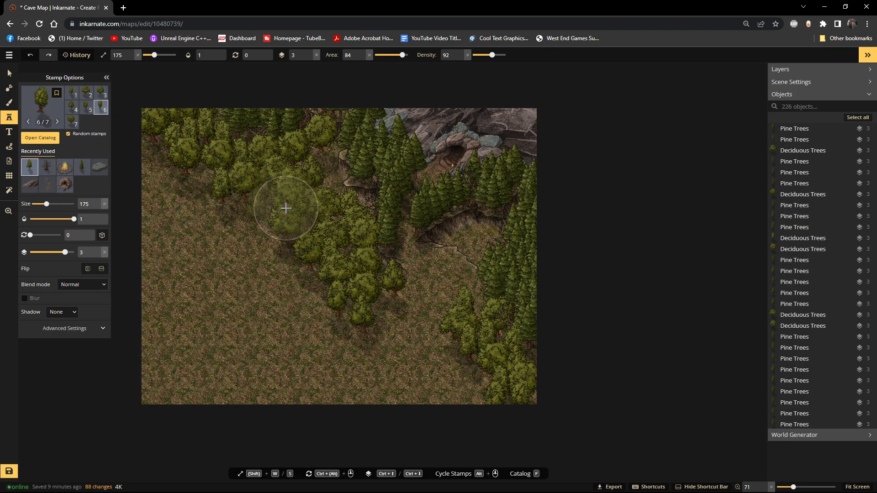
Step: Thicken the deciduous forest beside the diagonal belt, down the left map edge and in the lower right corner
left_click(394, 230)
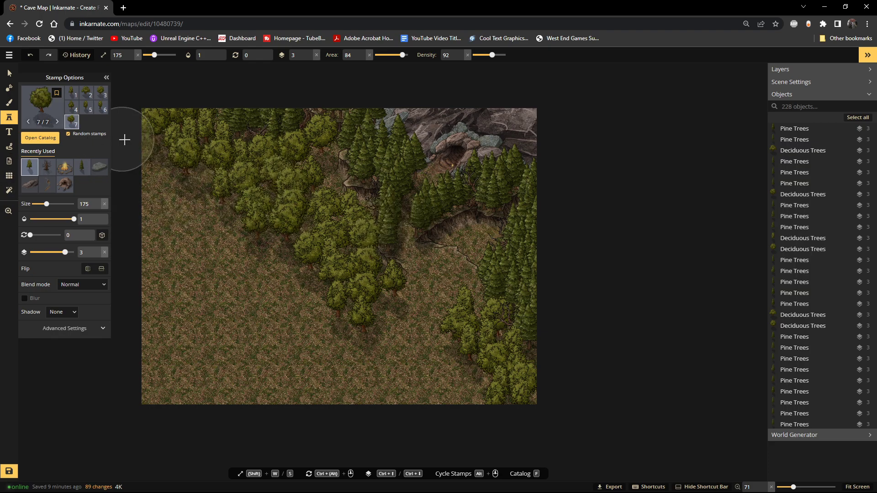
left_click(153, 241)
left_click(168, 199)
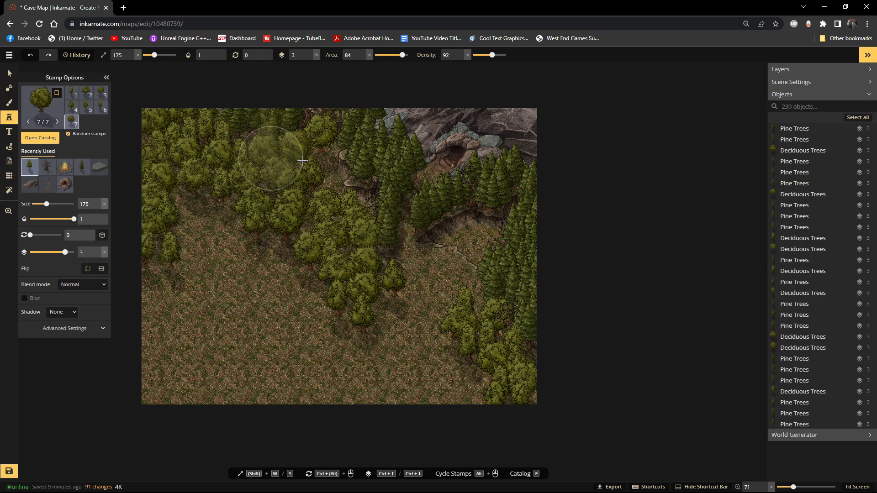
left_click(146, 276)
left_click(481, 402)
left_click(481, 402)
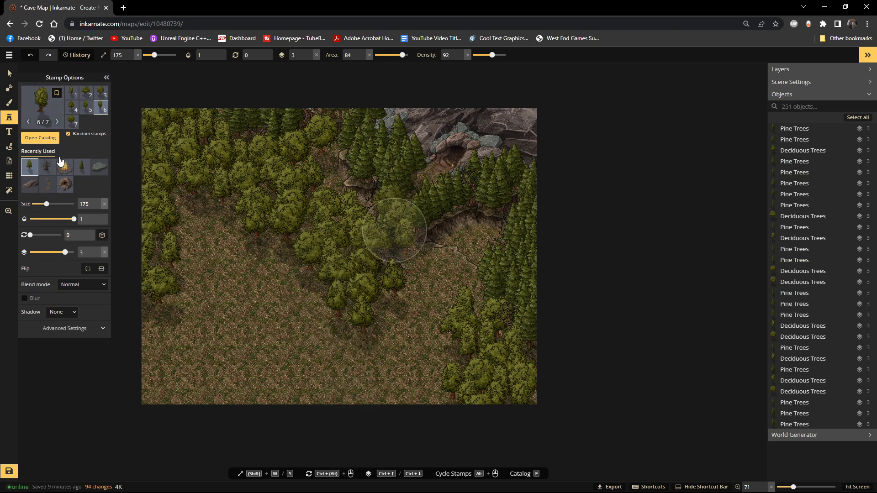
Step: Switch to the pine trees stamp with area 0 and place single pines among the deciduous trees in the western forest
left_click(82, 167)
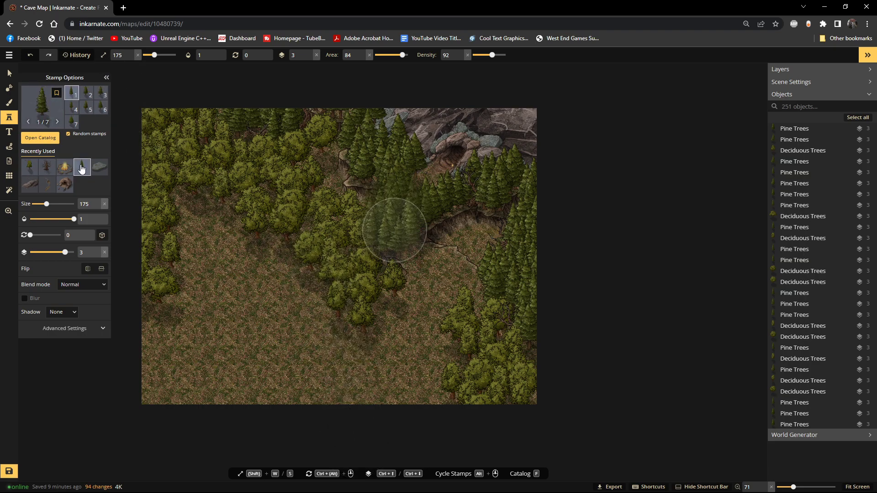
left_click(370, 55)
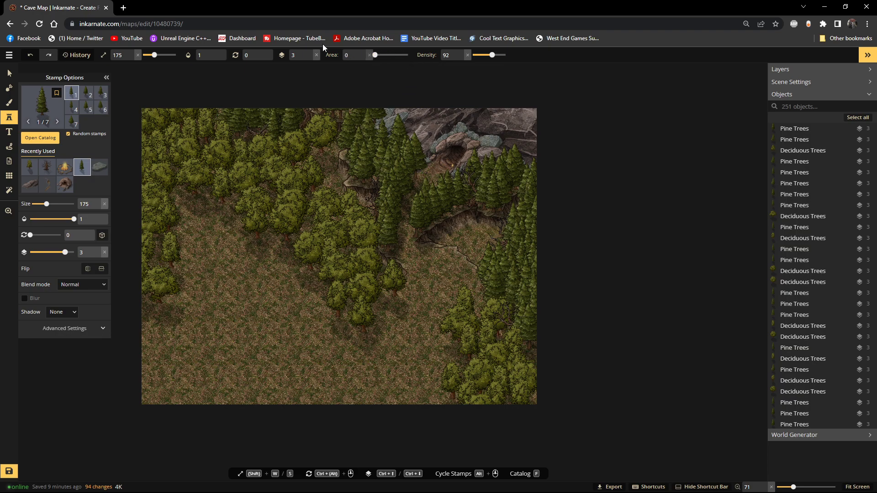
left_click(315, 310)
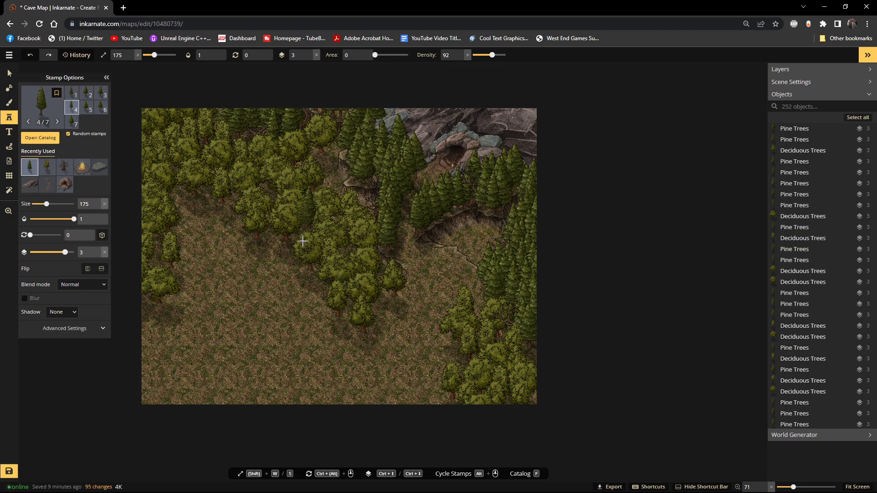
left_click(192, 210)
left_click(245, 146)
left_click(248, 211)
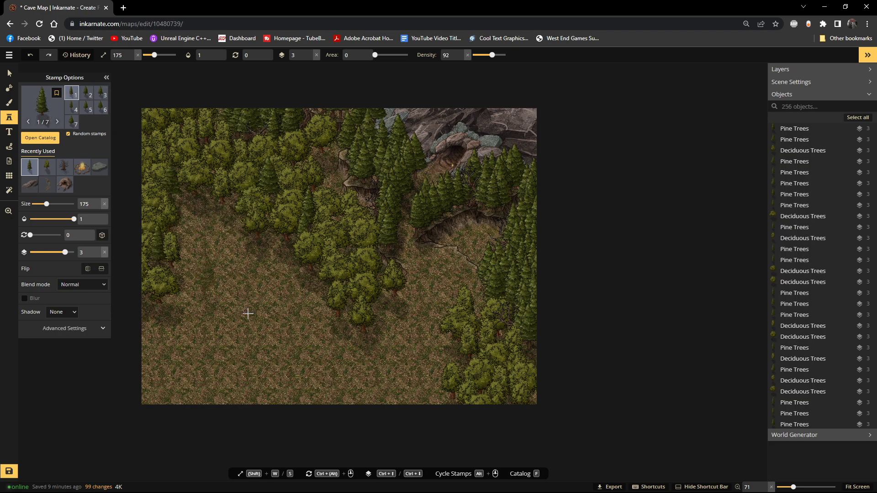
Step: Mix more single pines into the lower right deciduous forest and the trees beside the cliff near the central grove
left_click(218, 300)
left_click(521, 379)
left_click(532, 403)
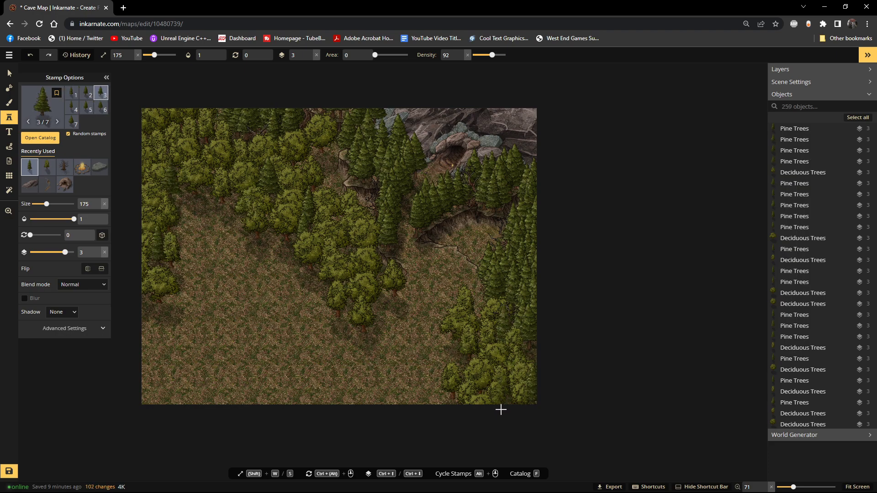
left_click(373, 416)
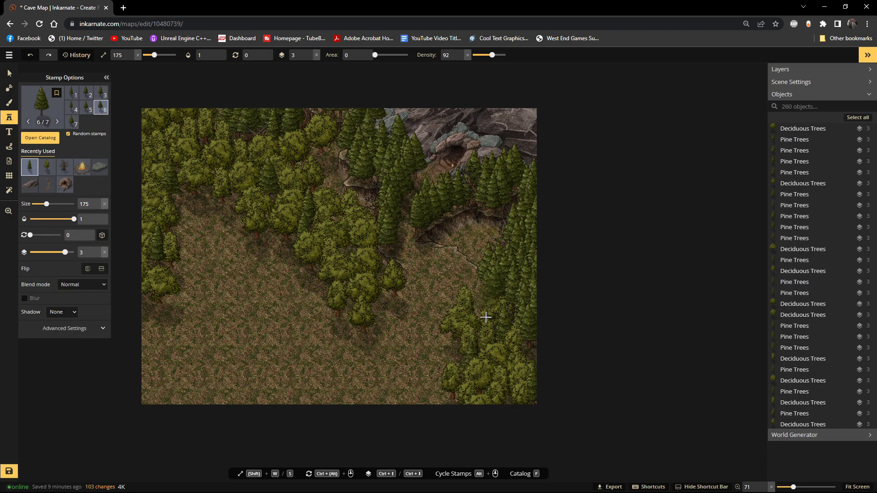
left_click(320, 195)
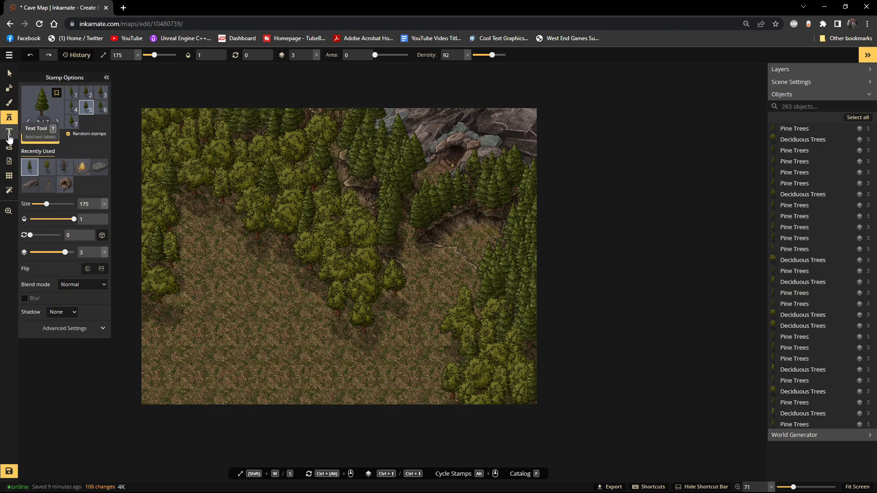
Step: Open the Forest folder of the Fantasy Battlemaps 2.0 pack in the stamp catalog
left_click(40, 143)
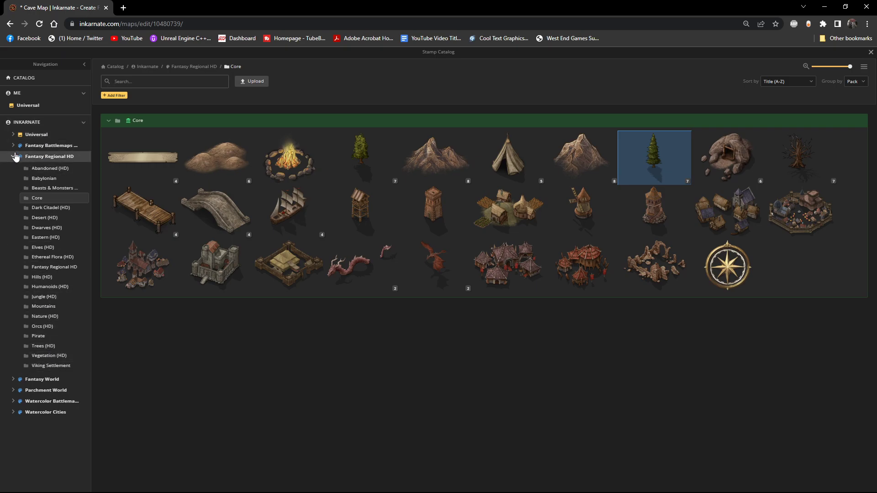
left_click(13, 145)
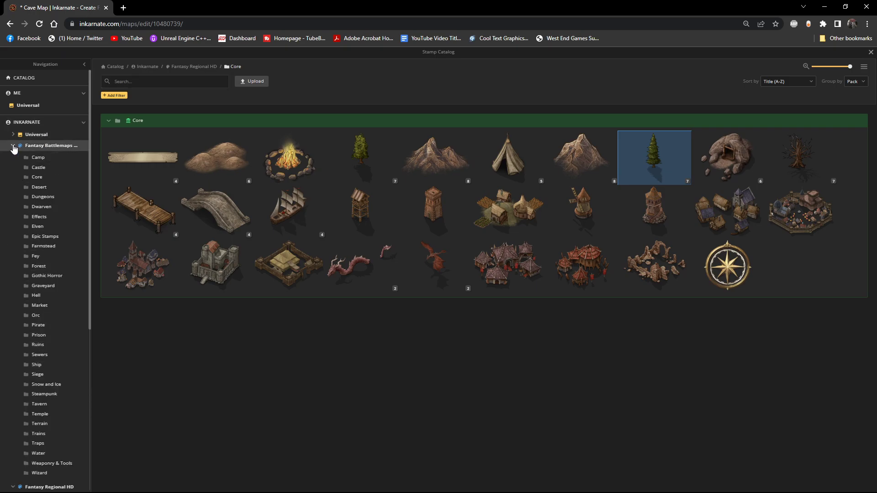
left_click(47, 428)
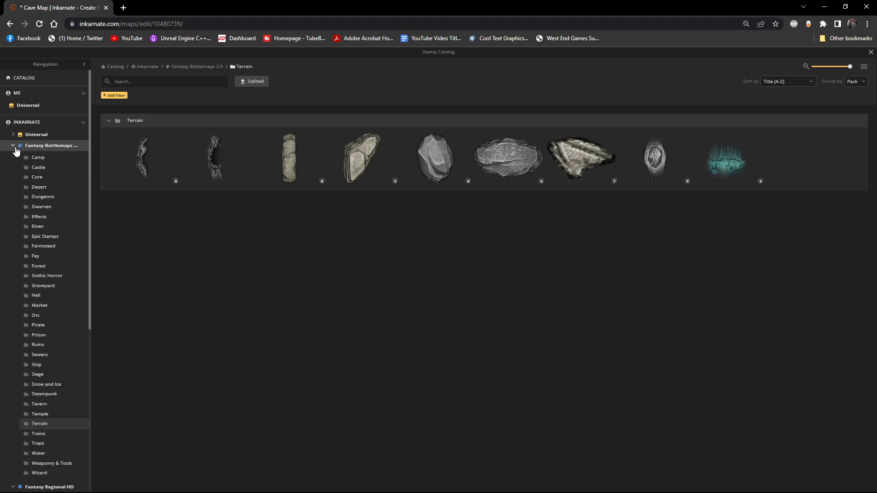
left_click(13, 146)
left_click(14, 157)
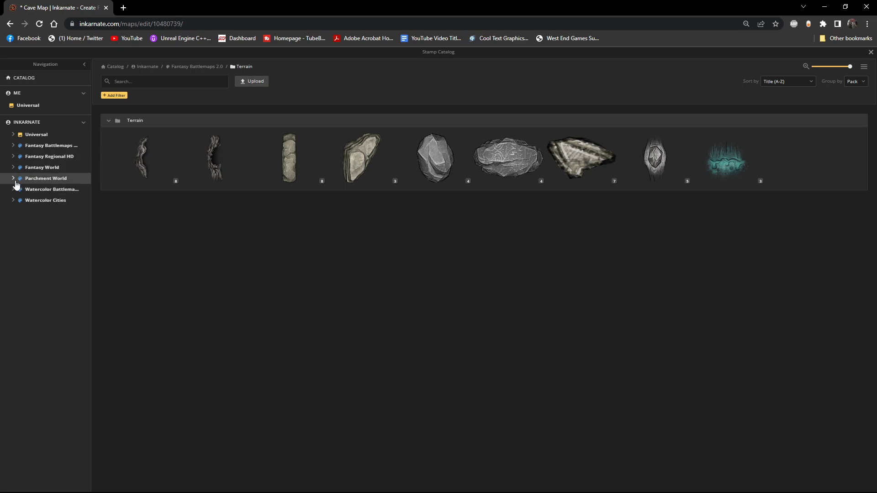
left_click(13, 145)
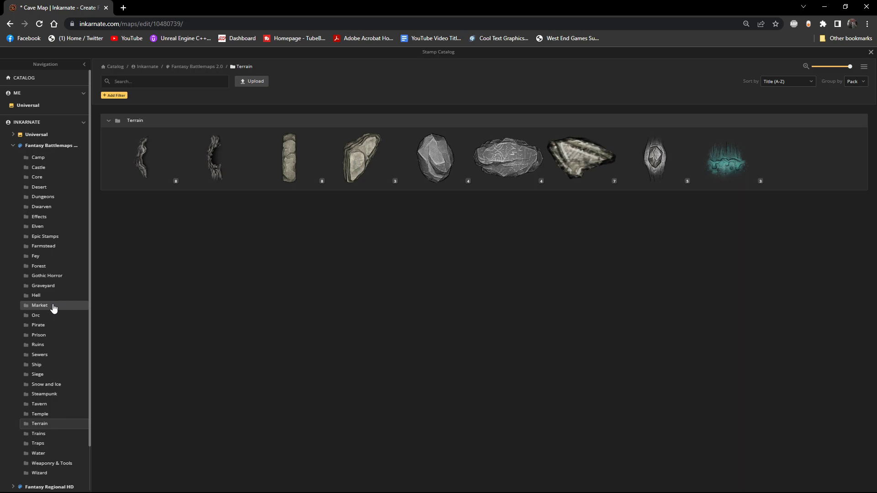
left_click(45, 257)
left_click(50, 265)
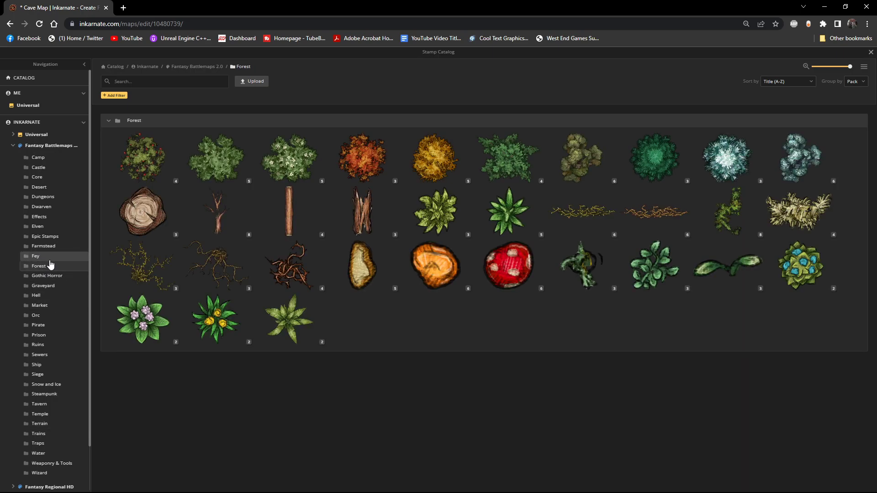
Step: Look through the forest bushes, trees, vines and reeds, and choose the Thick Old Trees stamp
mouse_move(575, 170)
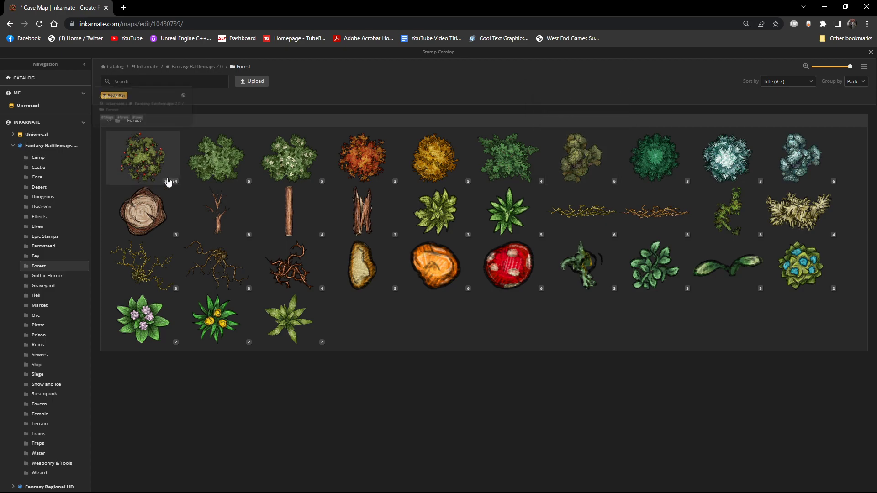
mouse_move(306, 161)
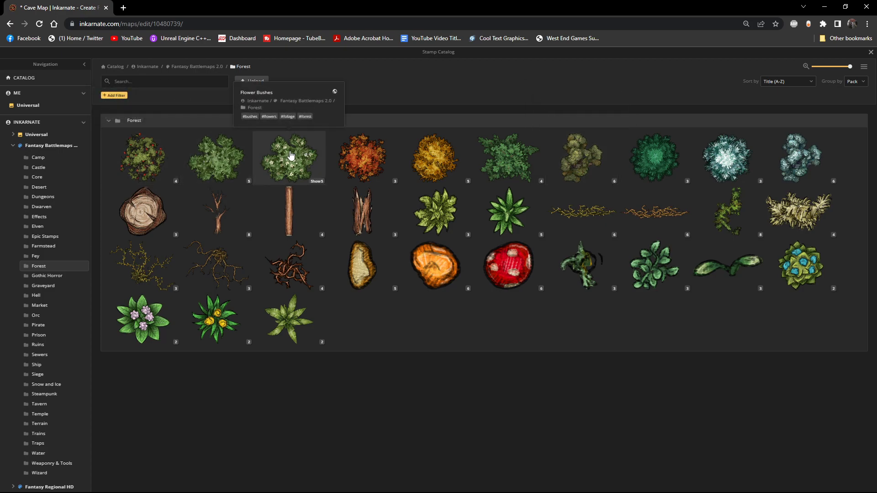
mouse_move(715, 160)
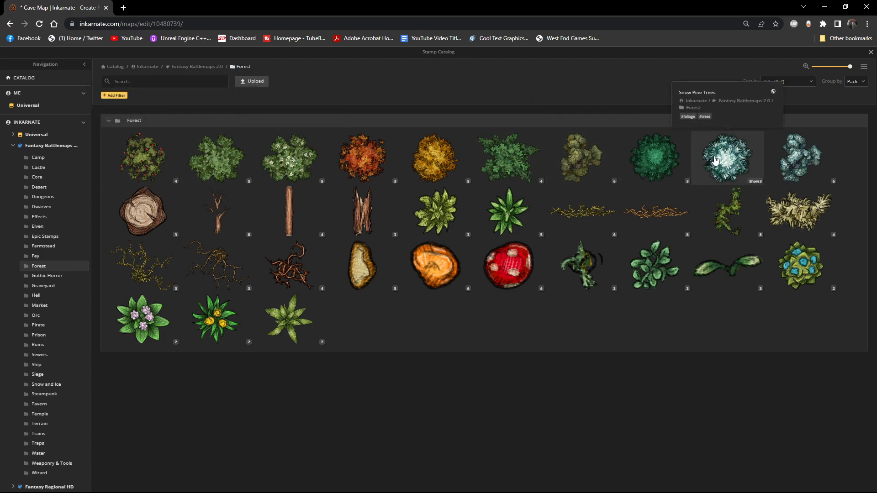
mouse_move(655, 154)
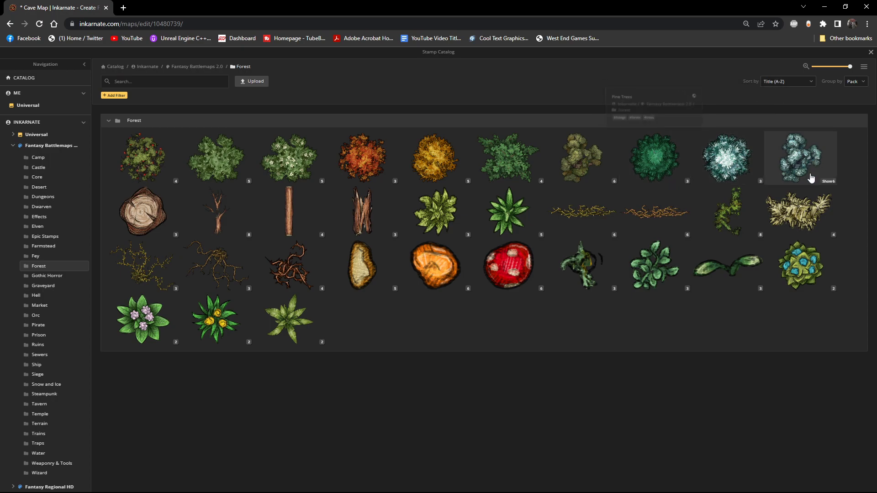
mouse_move(811, 177)
mouse_move(809, 218)
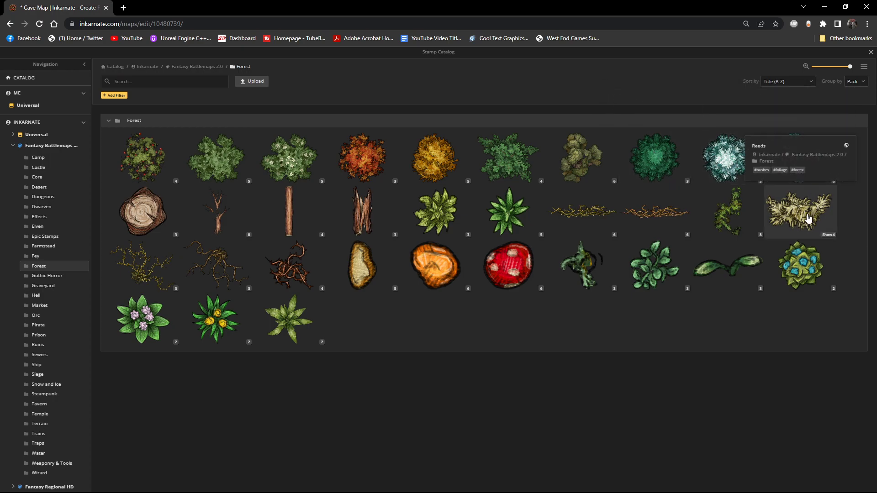
mouse_move(601, 212)
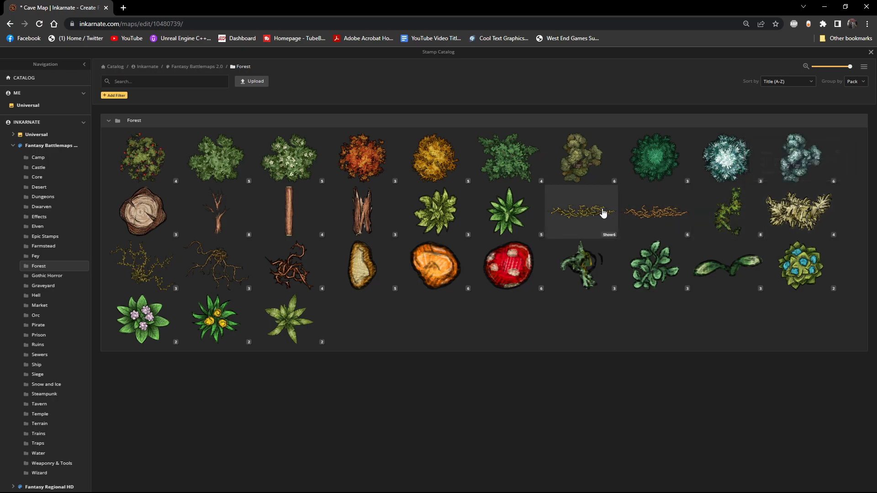
mouse_move(187, 265)
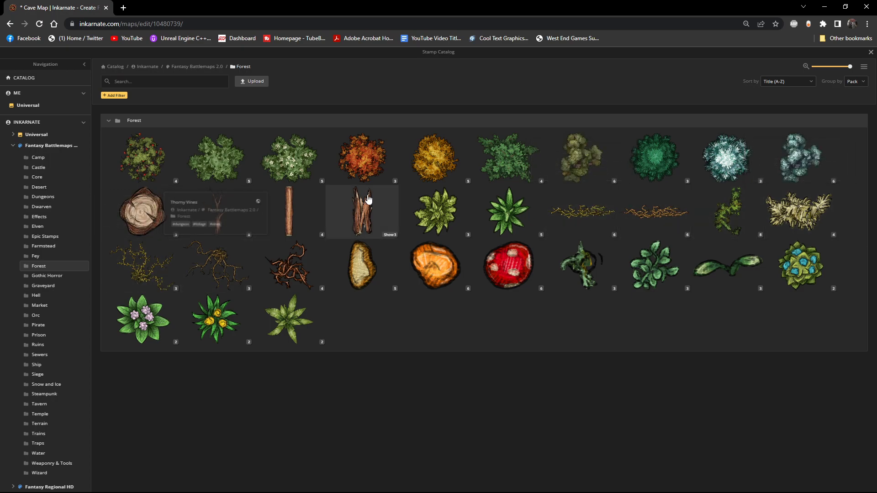
mouse_move(387, 160)
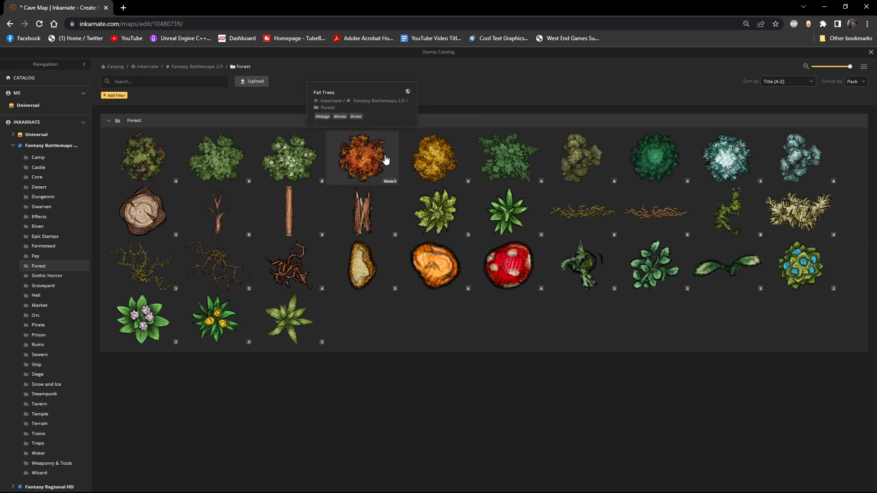
mouse_move(496, 159)
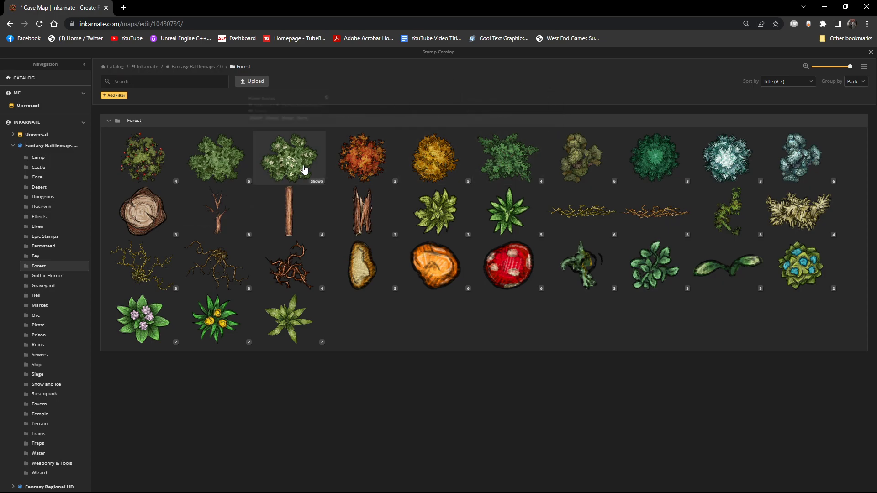
left_click(576, 163)
Step: Reduce the Thick Old Trees stamp size to 82 and place one among the deciduous trees and pines of the upper left forest
scroll(274, 169, "up", 2)
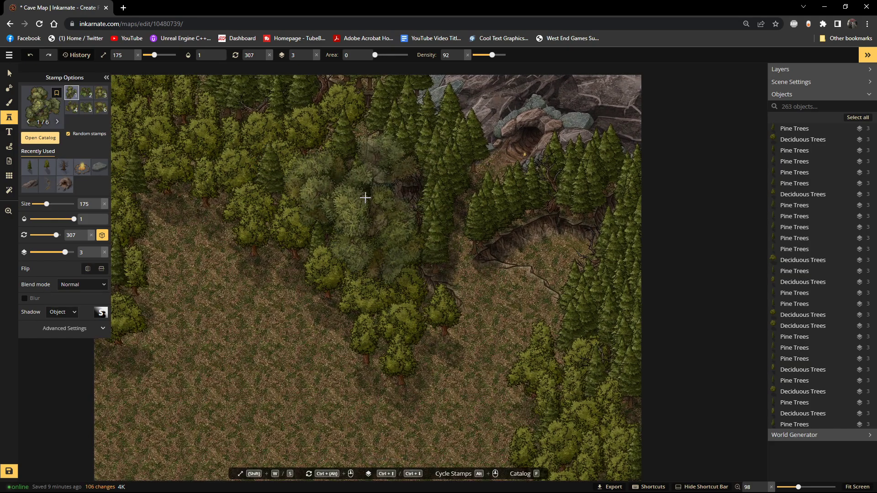
key("s")
key("s")
key("s")
key("s")
key("s")
key("s")
key("s")
key("s")
key("s")
key("s")
key("s")
key("s")
key("s")
key("s")
key("s")
key("s")
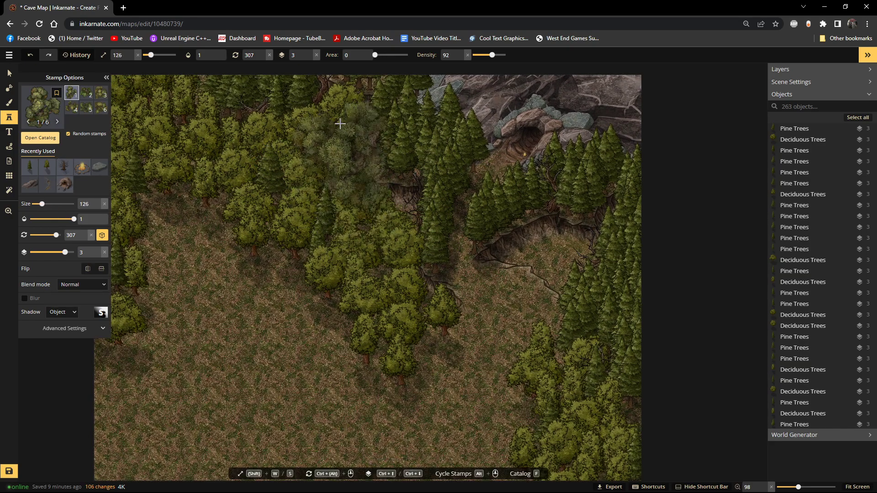
key("s")
key("s")
key("s")
key("s")
key("s")
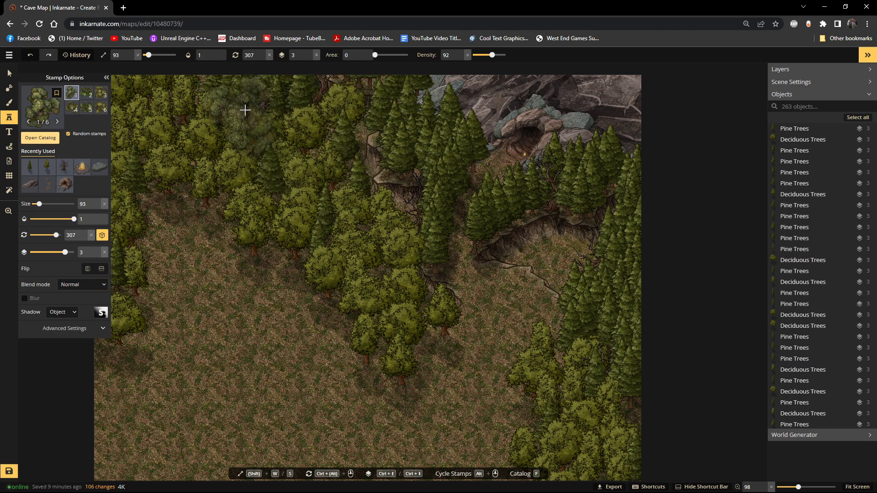
key("s")
key("s")
key("s")
left_click(244, 112)
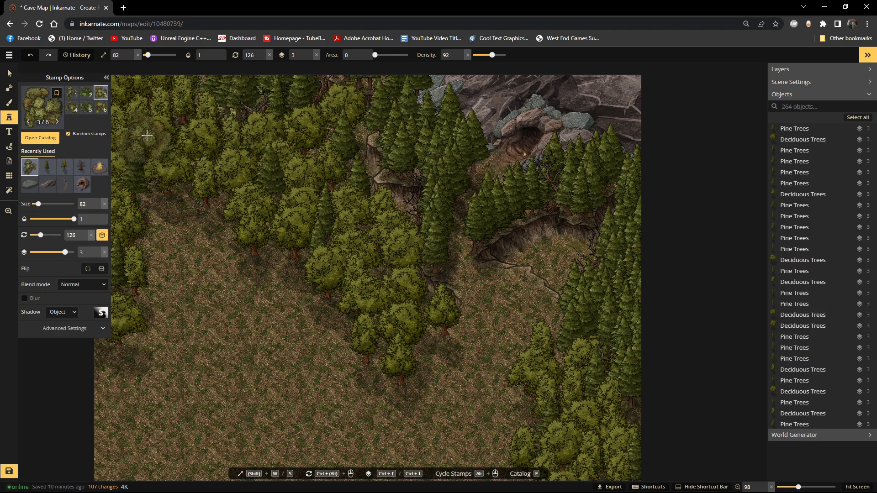
Step: Try the placed thick old tree on layer 4, and return it to layer 3
left_click(17, 71)
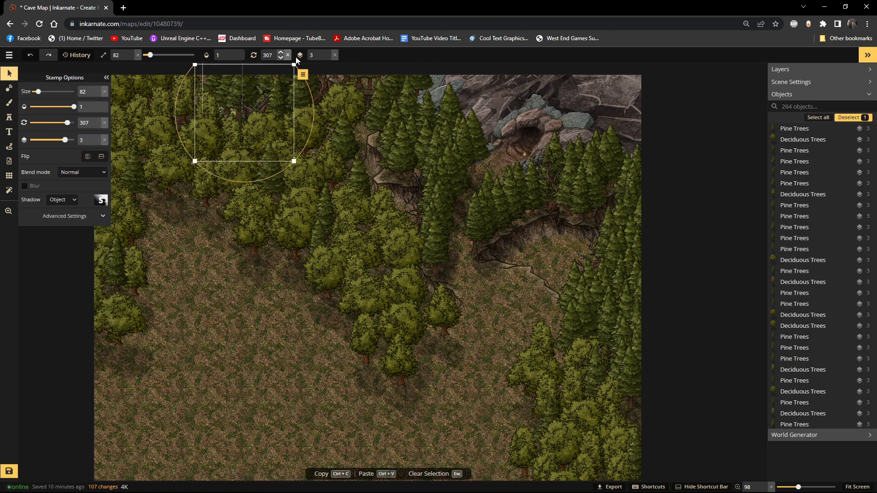
left_click(327, 54)
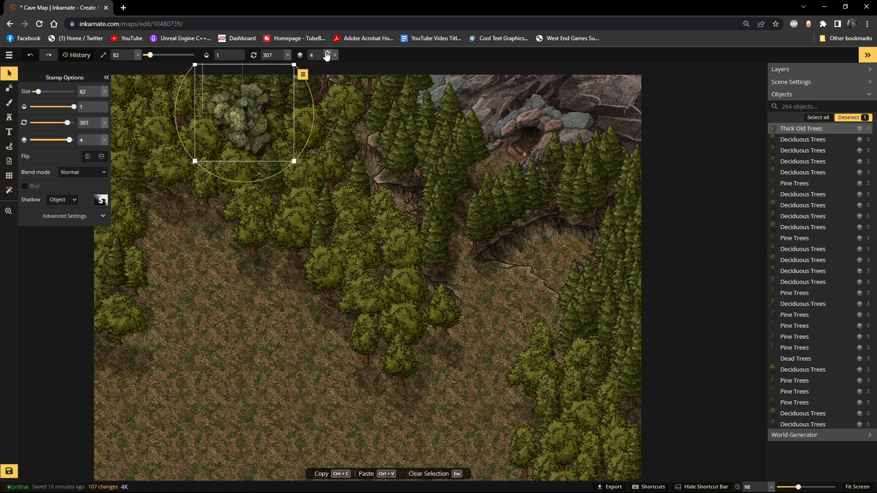
left_click(327, 58)
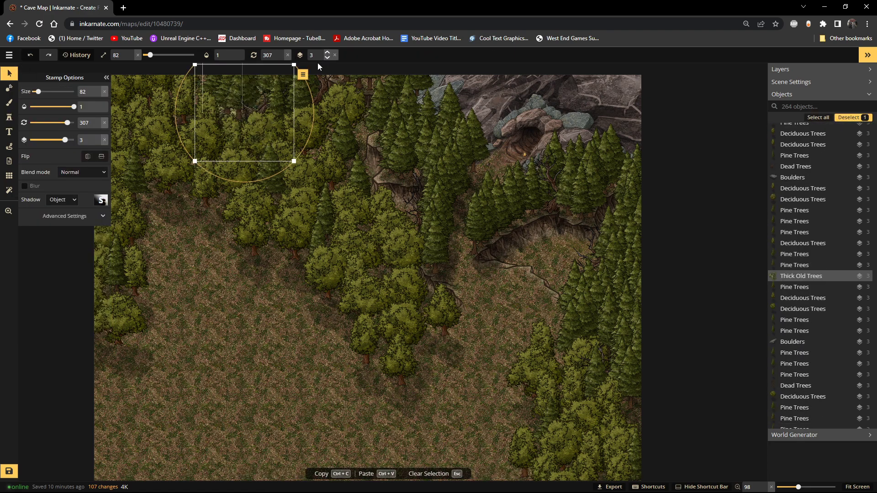
Step: Place more thick old trees at size 82 on layer 3 in the western forest and the central deciduous grove
left_click(9, 117)
left_click(274, 192)
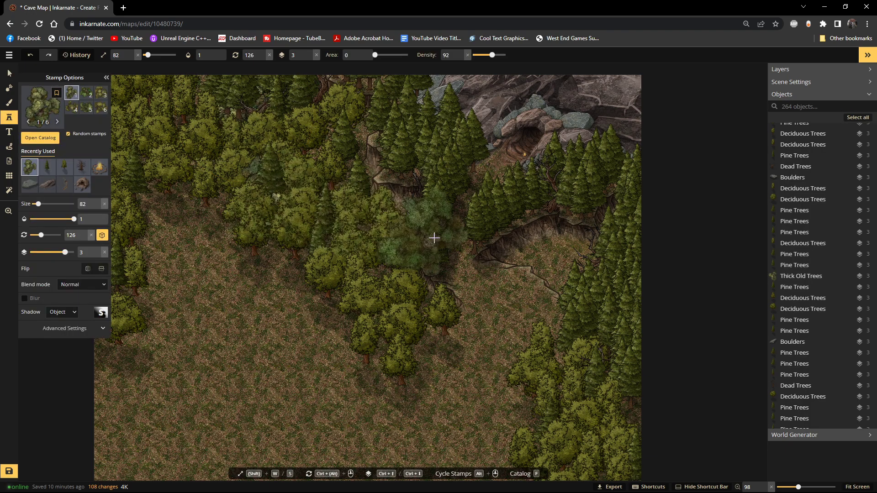
scroll(294, 244, "up", 5)
left_click(386, 259)
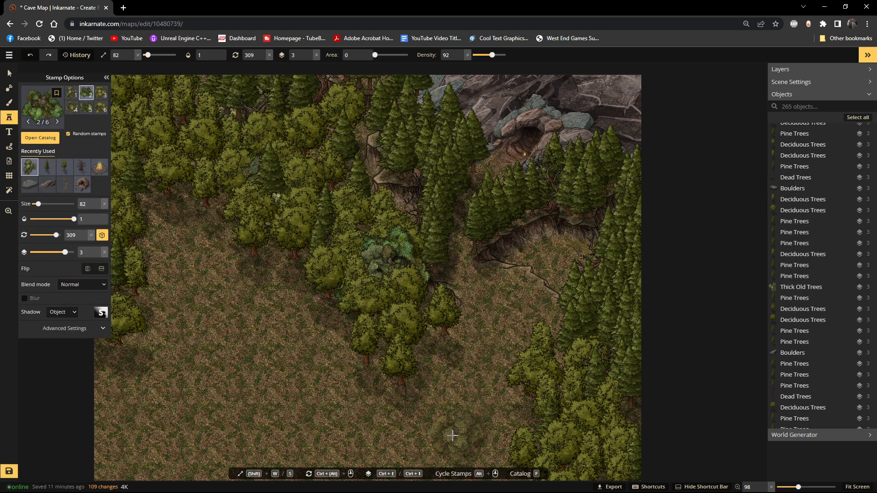
left_click(143, 151)
left_click(384, 245)
left_click(360, 215)
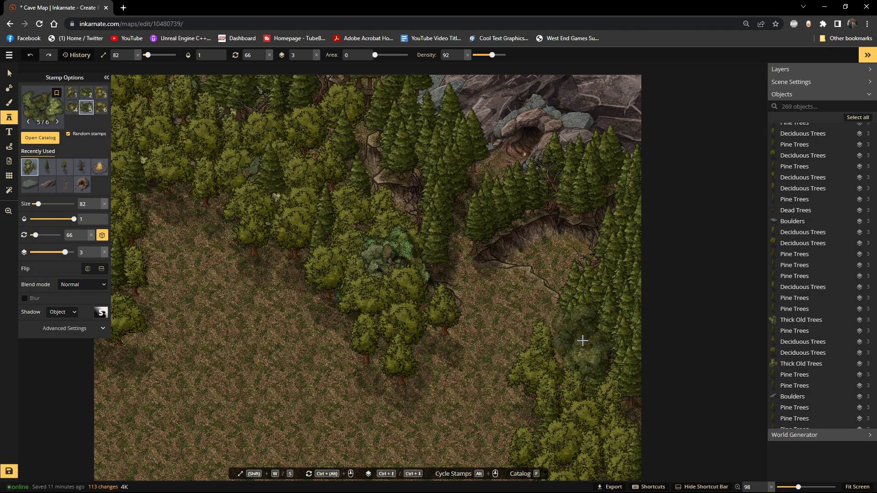
Step: Place three thick old trees in the lower right forest, one of them at the map's right edge
left_click(651, 400)
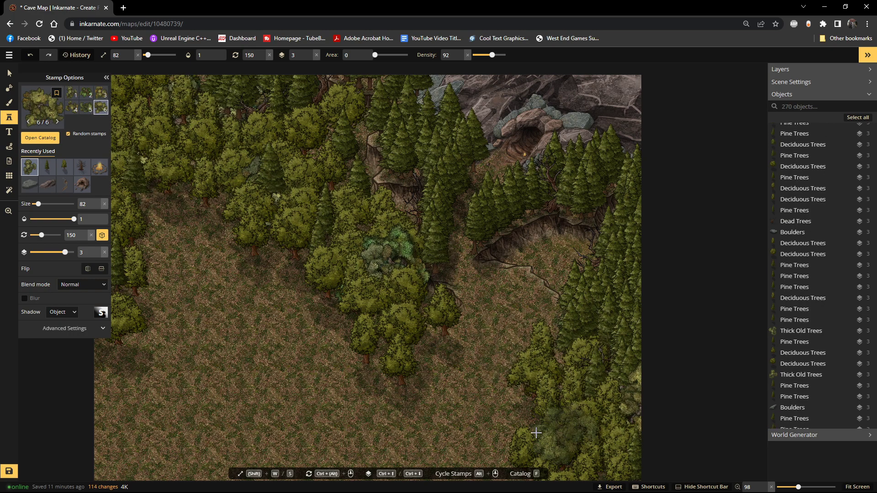
left_click(563, 423)
left_click(590, 453)
Step: Try a thick old tree at the lower edge of the central grove, and undo it
scroll(589, 450, "down", 2)
scroll(575, 347, "up", 2)
left_click_drag(577, 395, 571, 305)
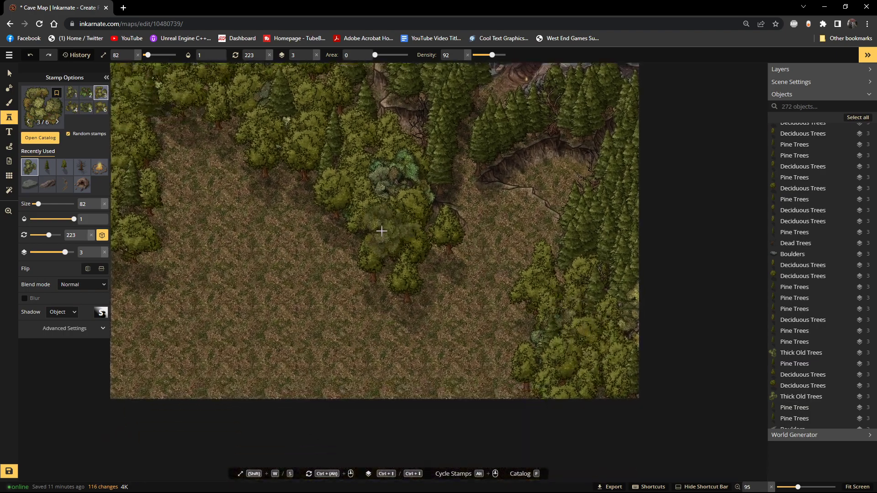
left_click(420, 235)
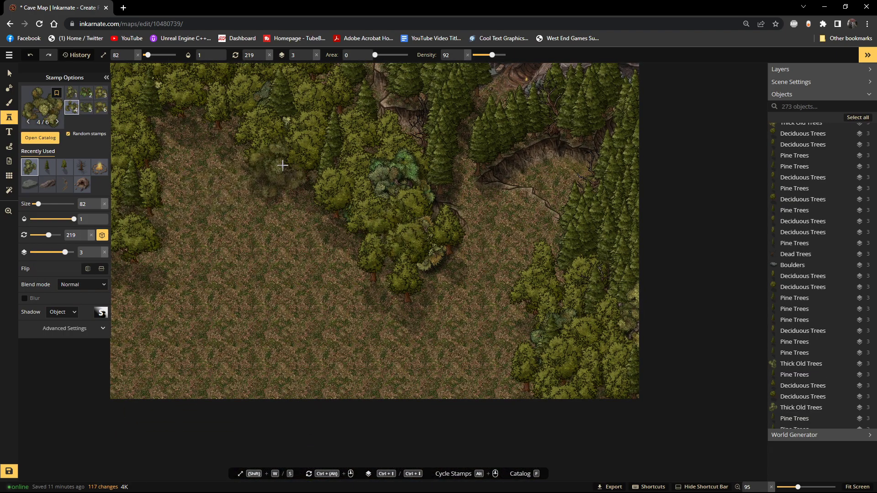
key("ctrl+z")
Step: Add one thick old tree to the upper part of the central grove and another at the left map edge
scroll(401, 116, "up", 1)
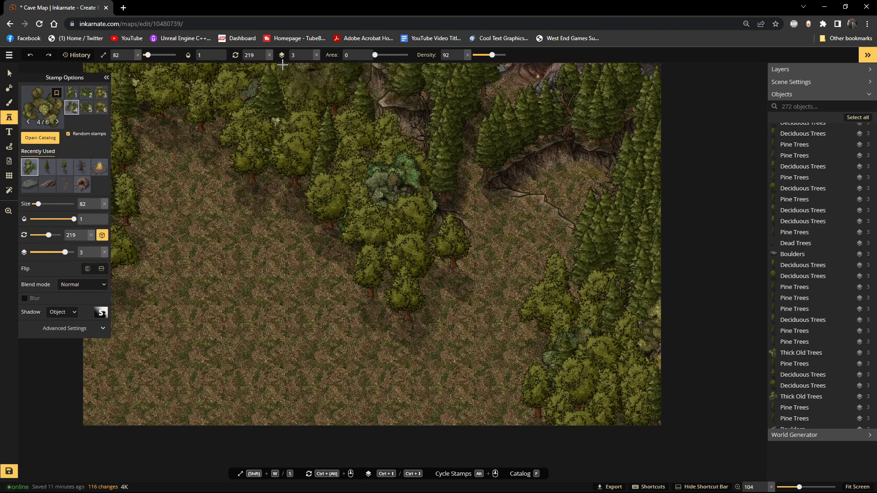
left_click(364, 142)
scroll(226, 175, "down", 2)
left_click_drag(227, 175, 423, 219)
scroll(424, 218, "up", 1)
left_click(302, 265)
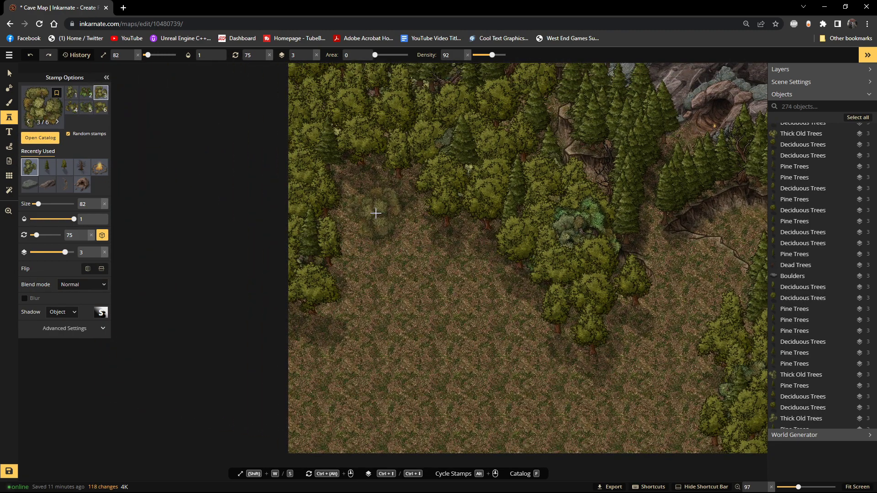
Step: Raise the thick old tree at the left map edge to layer 4 and shrink it to size 33 beside the pine
left_click(8, 74)
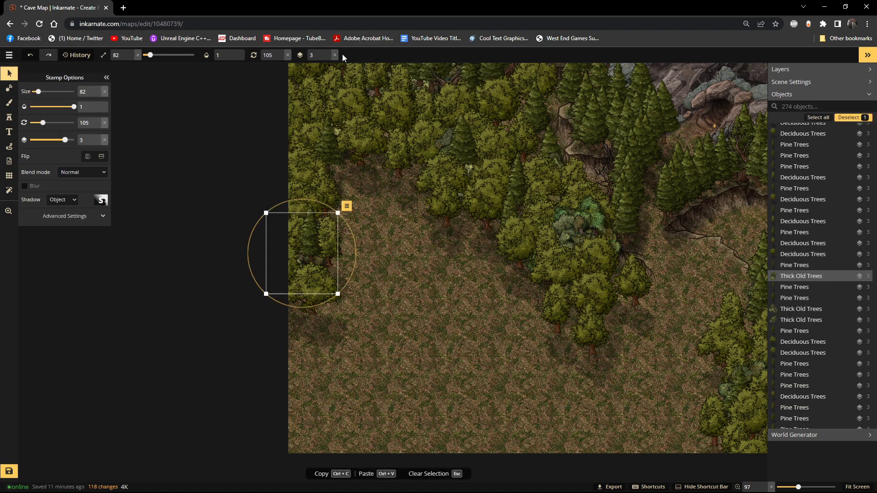
left_click(328, 54)
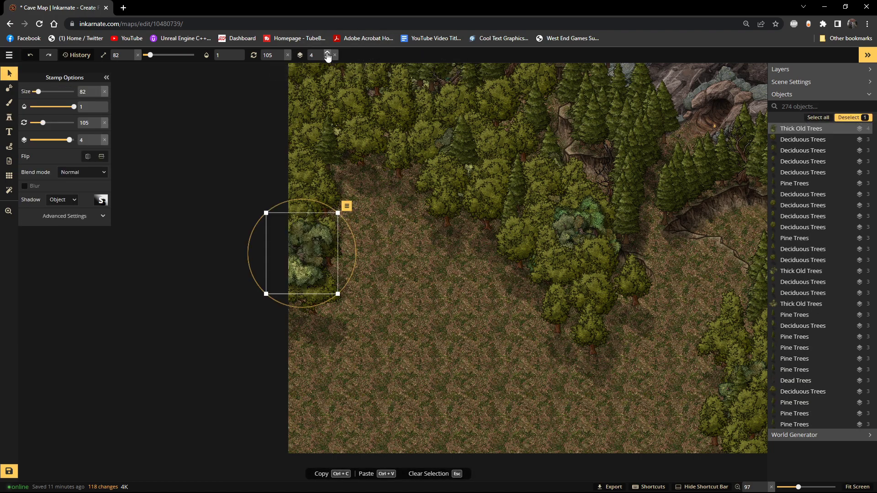
left_click_drag(338, 213, 310, 254)
scroll(347, 202, "down", 1)
scroll(346, 207, "down", 5)
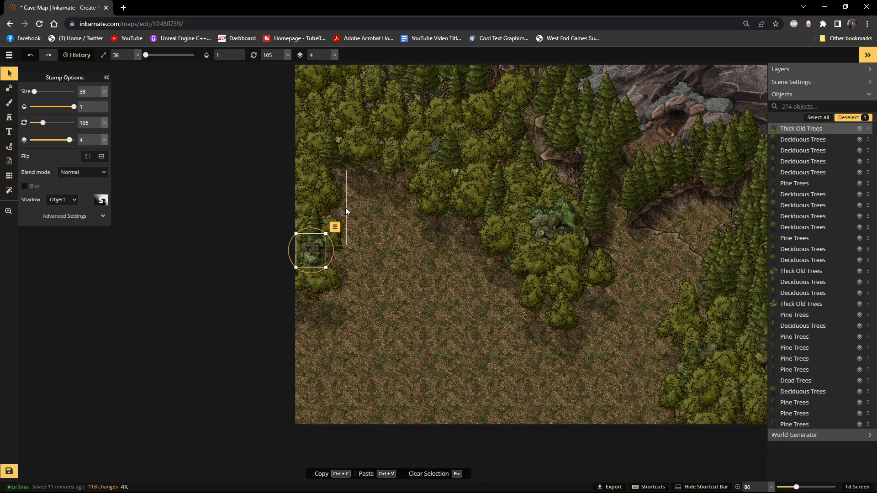
scroll(368, 199, "up", 3)
scroll(367, 199, "up", 2)
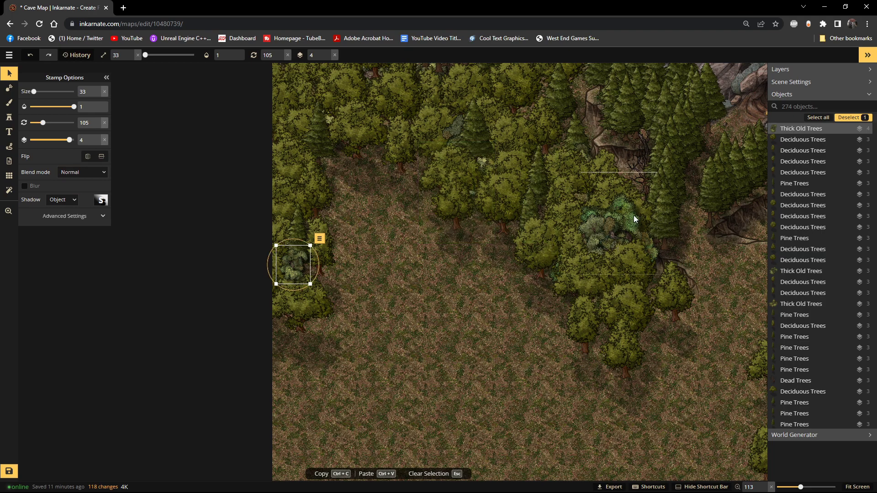
left_click(607, 235)
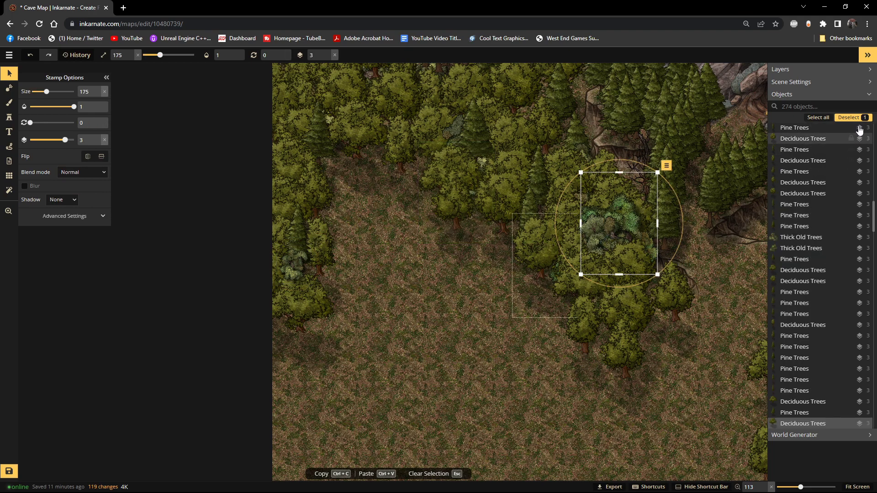
scroll(816, 173, "down", 5)
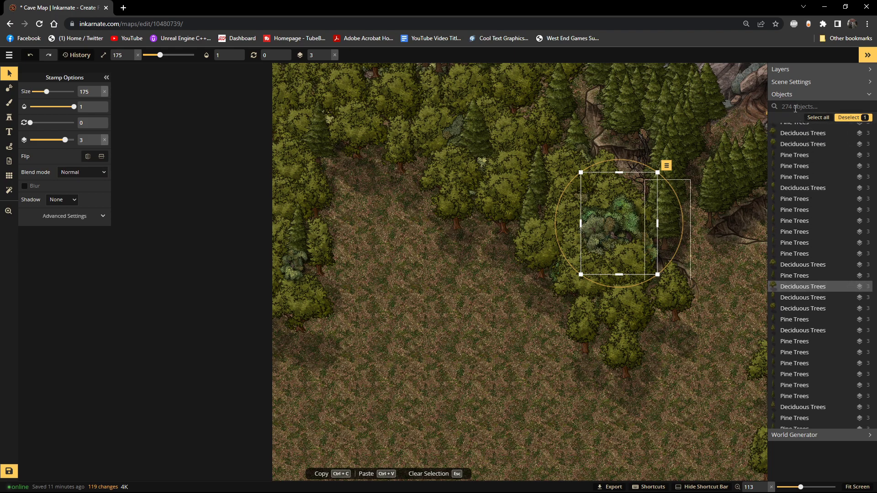
left_click_drag(598, 230, 570, 242)
key("ctrl+z")
left_click(477, 323)
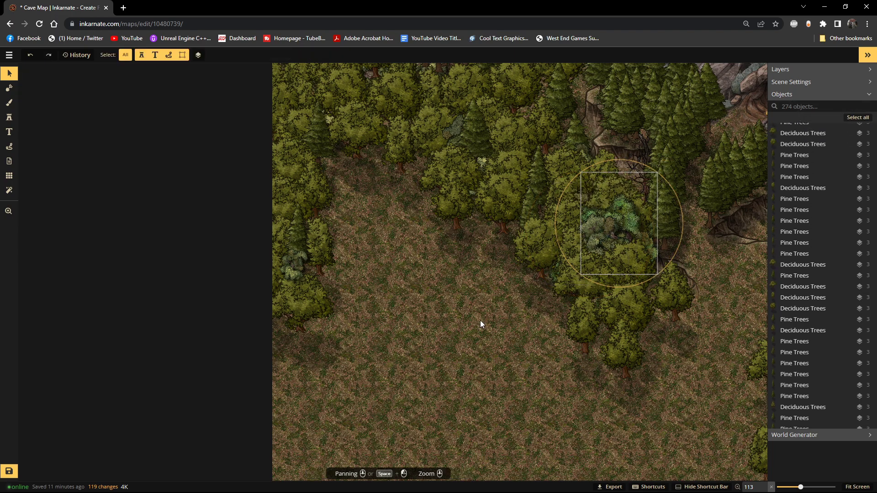
Step: Filter the map's objects by "thick" and select every matching Thick Old Trees stamp
left_click(599, 236)
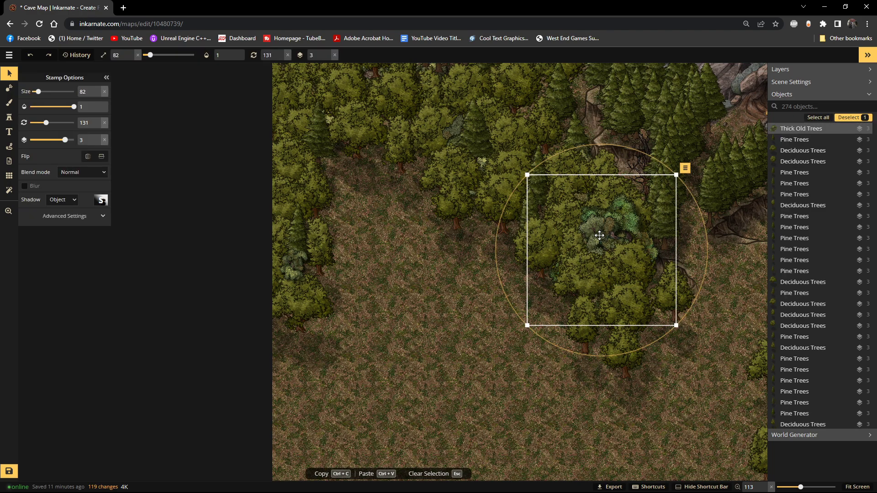
left_click(786, 107)
type("thick")
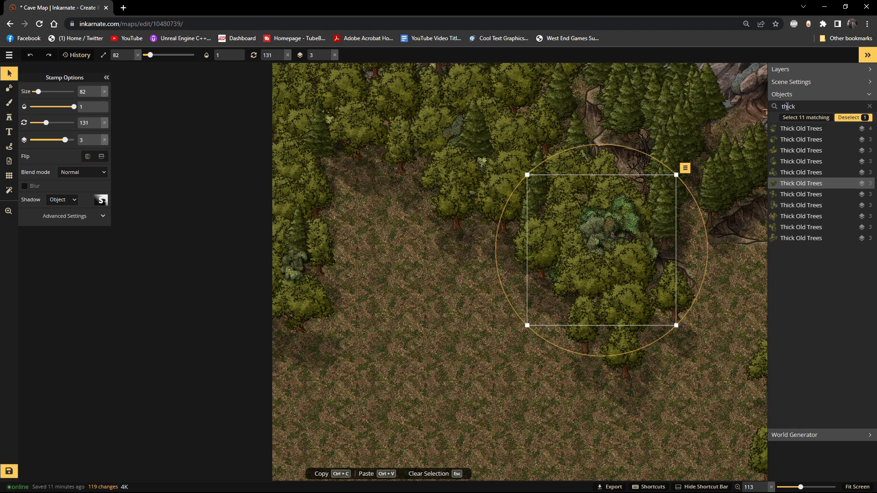
left_click(804, 117)
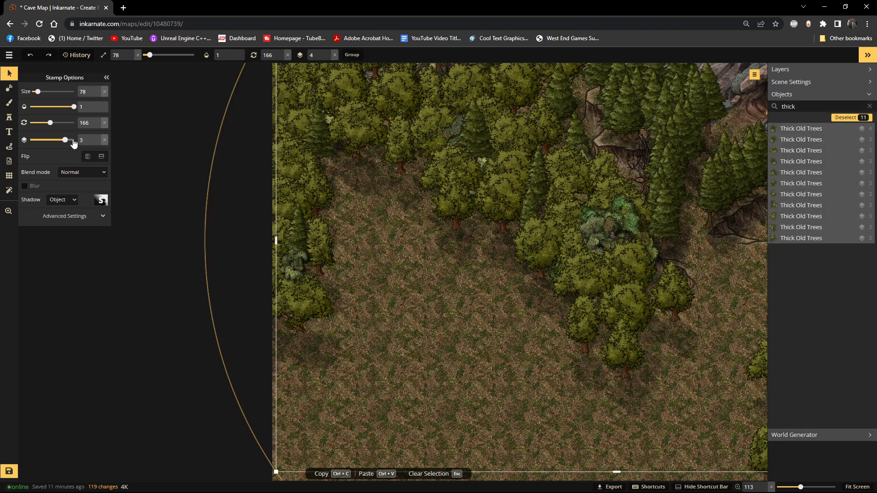
Step: Shrink all selected thick old trees to about size 38 and raise them to layer 4
key("[")
key("[")
key("[")
key("[")
key("[")
key("[")
key("[")
key("[")
key("[")
key("[")
key("[")
key("[")
key("[")
key("[")
key("[")
key("[")
key("[")
key("[")
key("[")
key("[")
key("[")
key("[")
key("[")
key("[")
key("[")
key("[")
key("[")
key("[")
key("[")
key("[")
key("[")
key("[")
key("[")
key("[")
key("[")
key("[")
key("[")
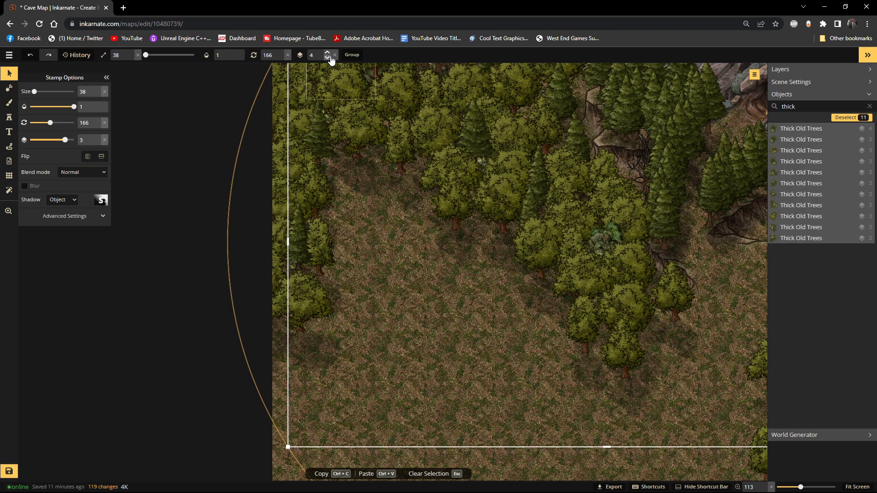
left_click(327, 53)
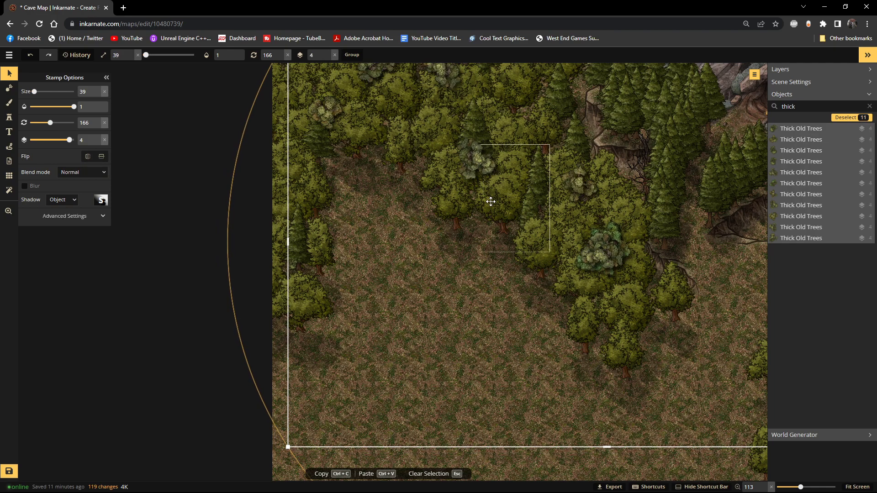
Step: Fine-tune the size of all selected thick old trees to 31
scroll(491, 202, "down", 5)
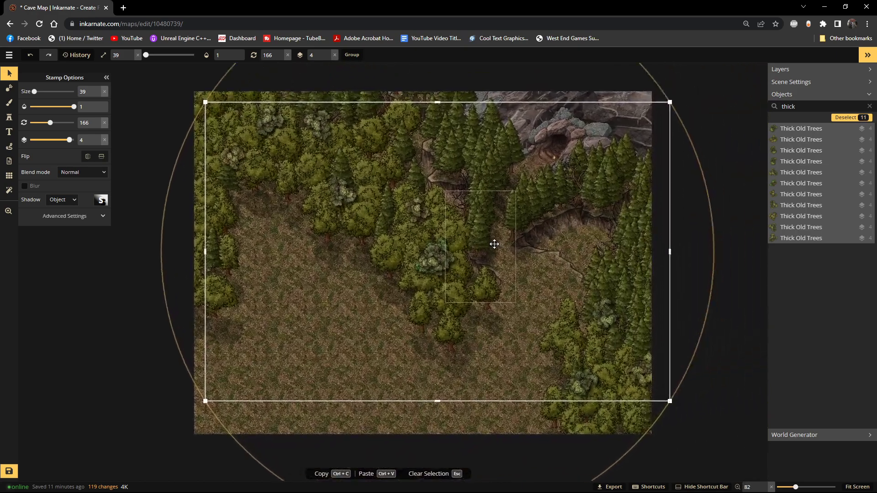
scroll(494, 244, "up", 1)
scroll(418, 134, "down", 3)
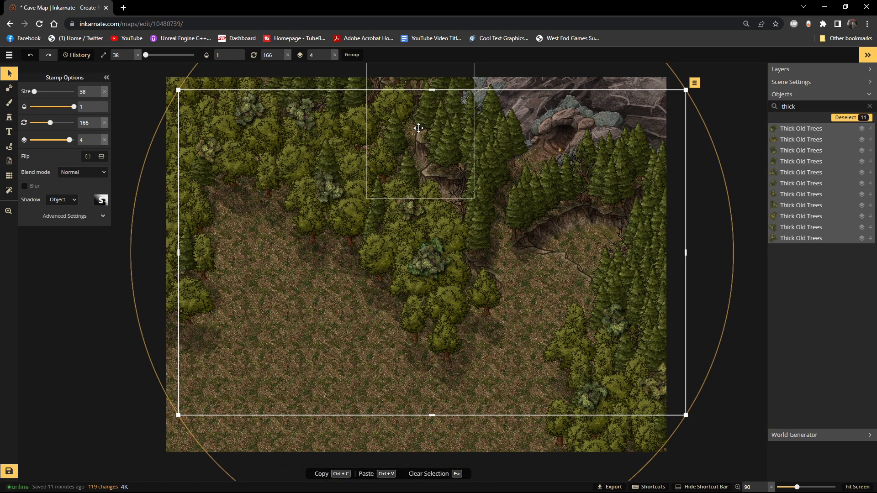
scroll(411, 137, "down", 5)
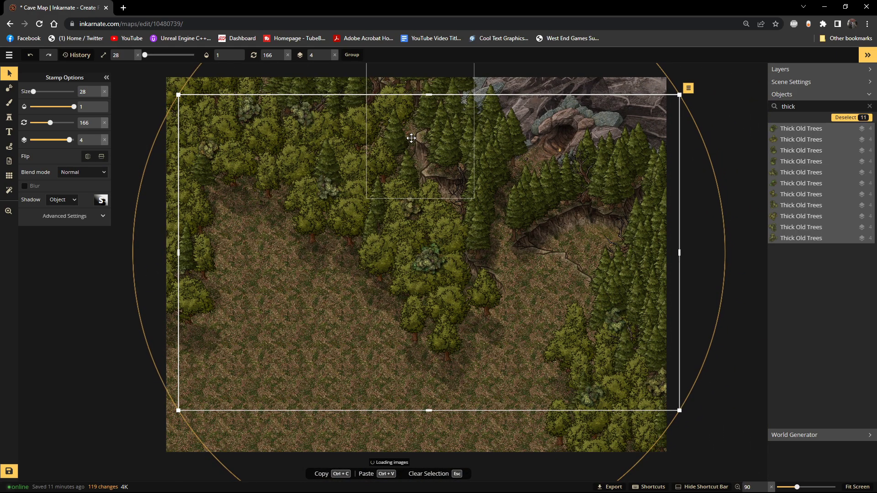
scroll(411, 138, "up", 2)
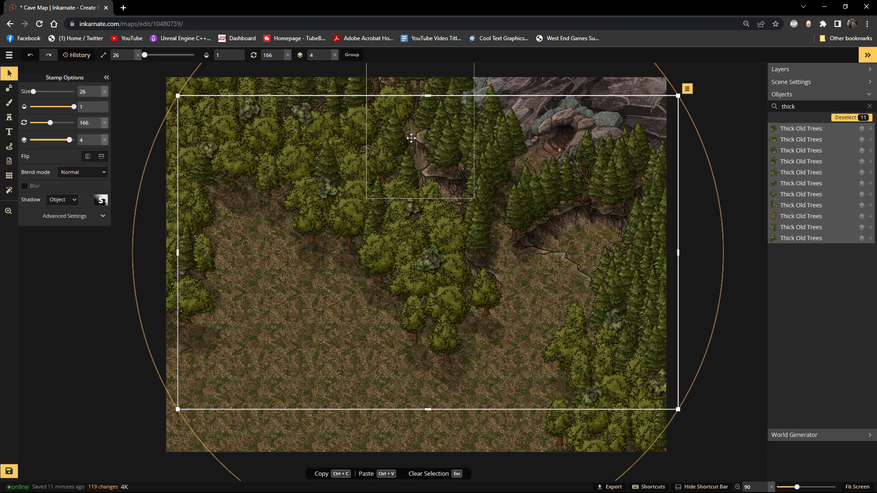
scroll(411, 137, "up", 1)
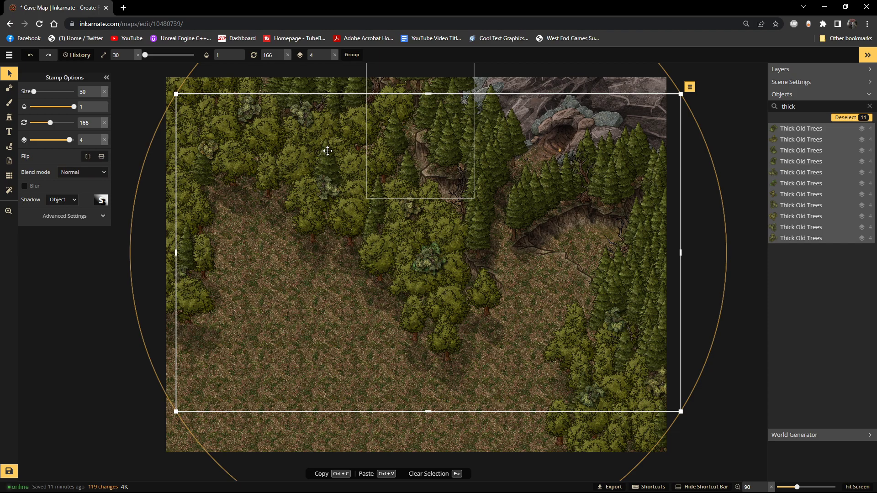
scroll(475, 223, "up", 1)
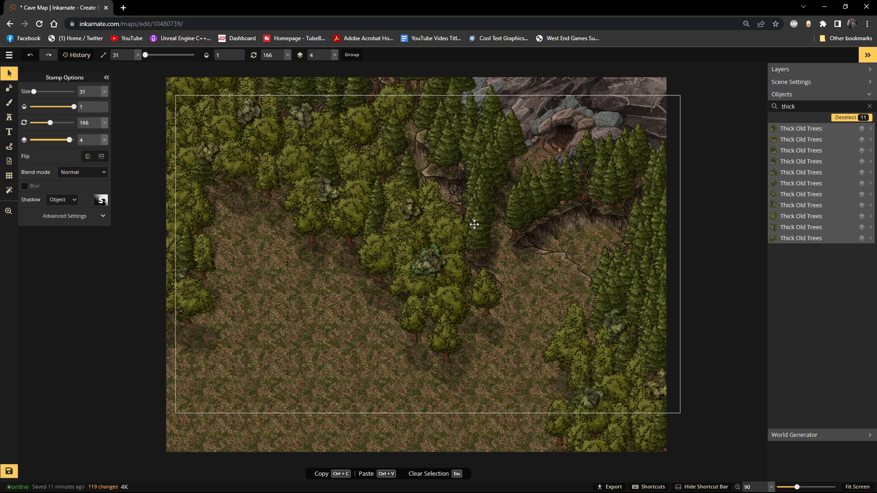
Step: Delete all Thick Old Trees stamps matching the "thick" filter from the map
left_click(53, 306)
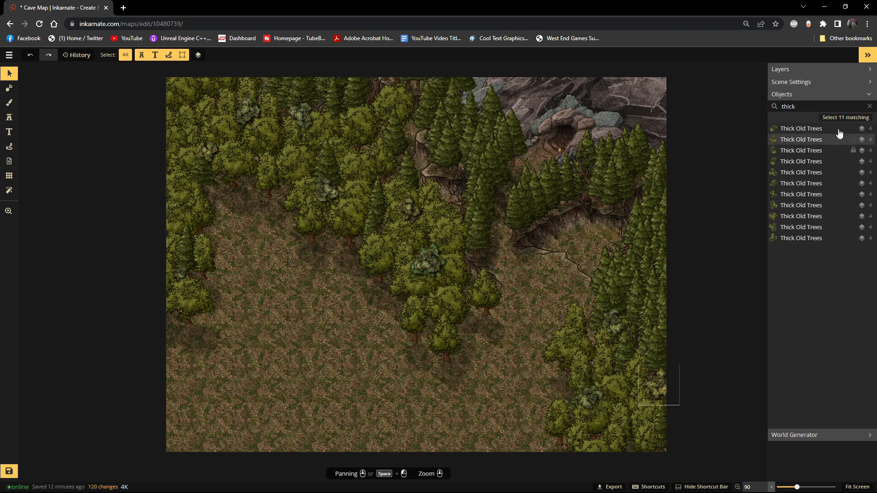
left_click(838, 117)
key("Delete")
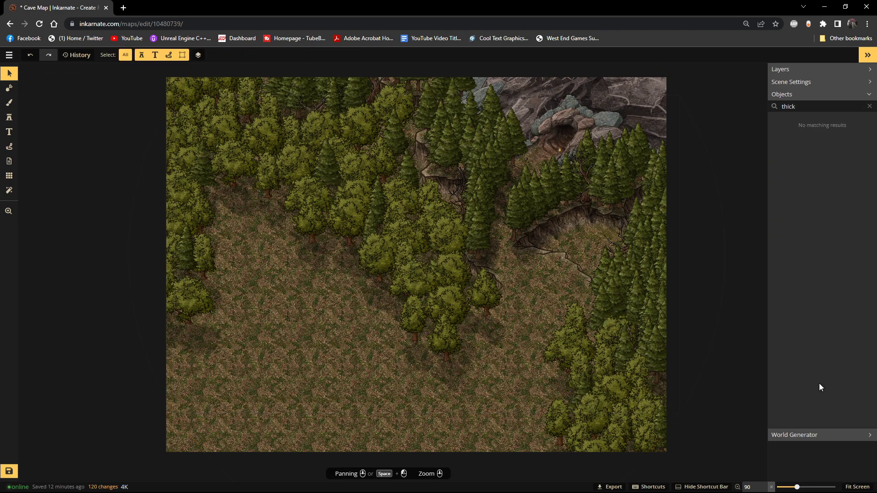
Step: Place the red-orange autumn tree from the Forest catalog in the middle of the central grove, on layer 3 at size 112
left_click(12, 118)
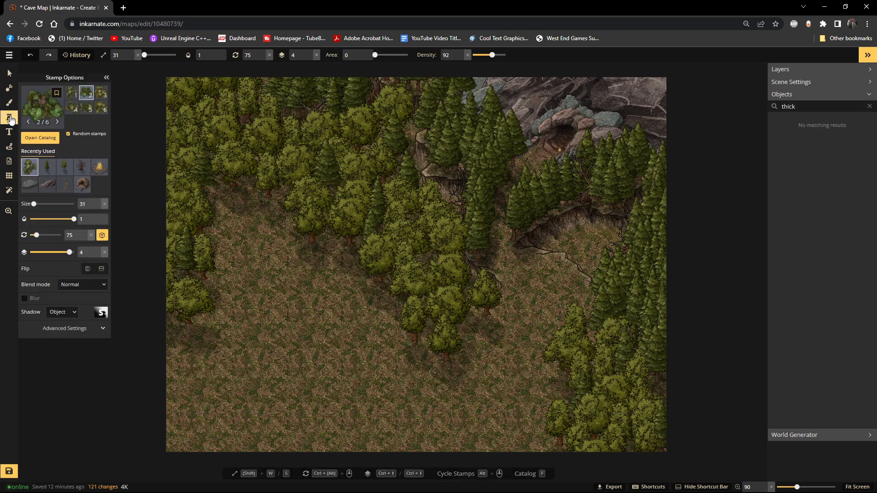
left_click(51, 128)
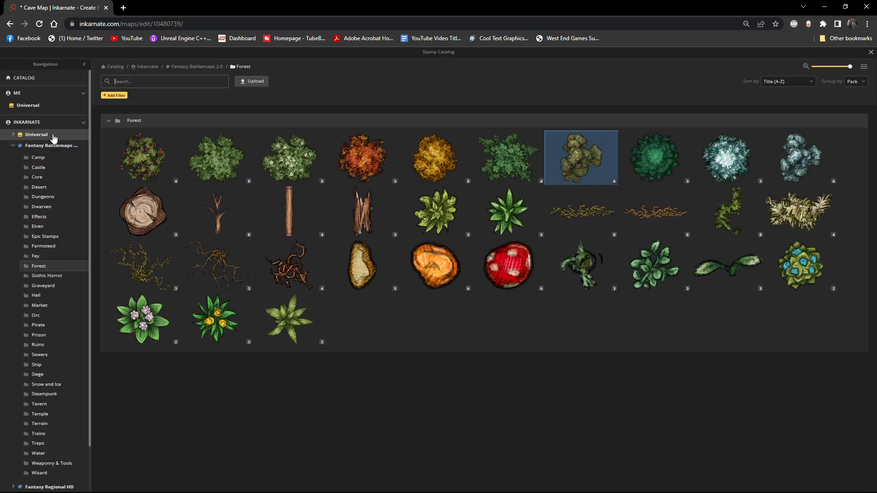
left_click(373, 154)
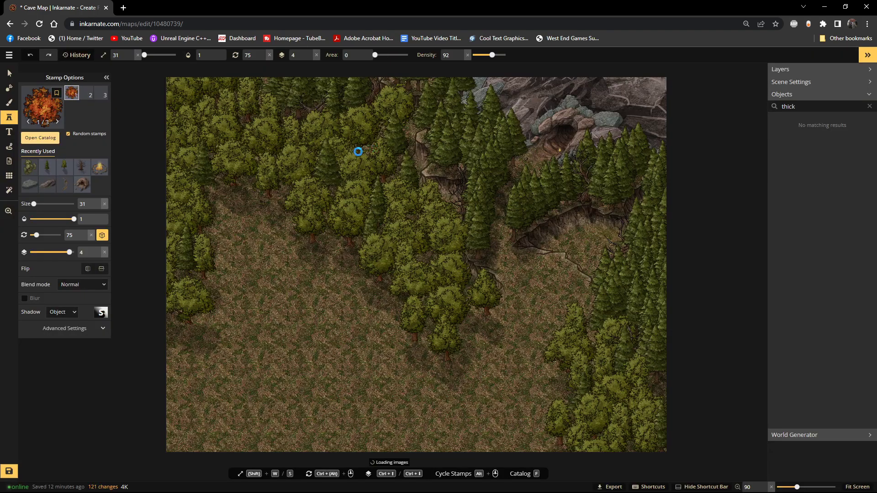
left_click(331, 186)
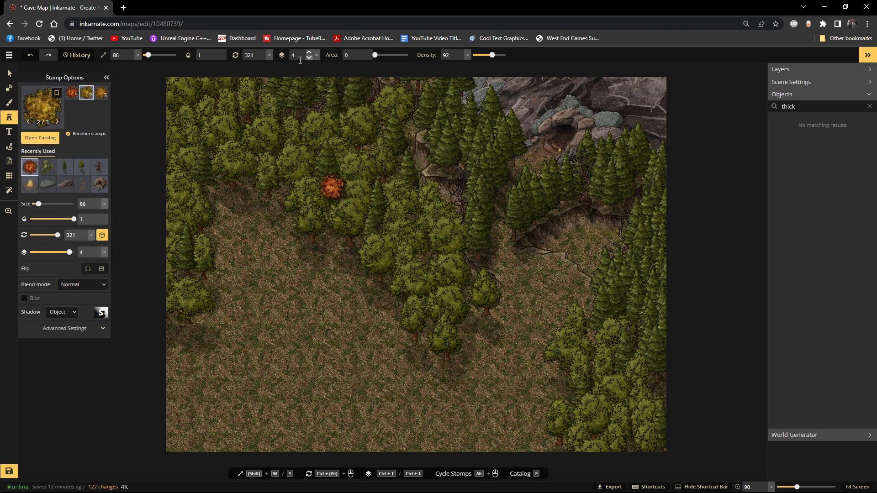
left_click(9, 74)
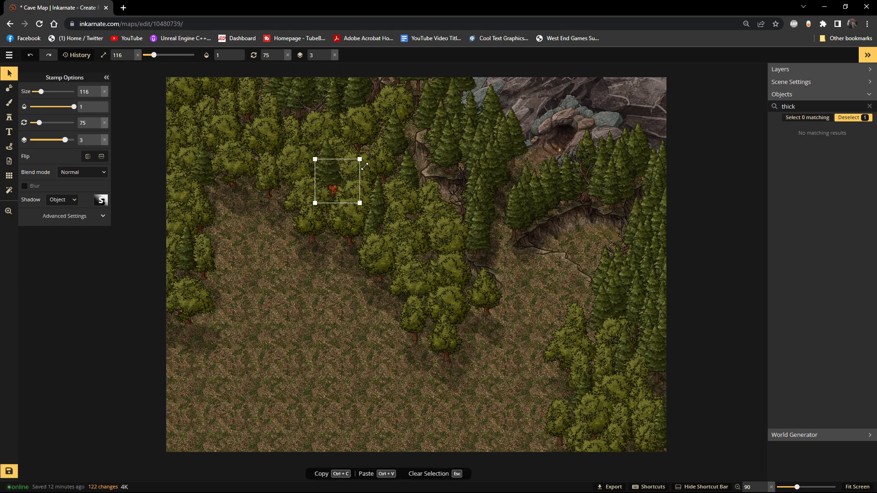
left_click_drag(342, 184, 437, 258)
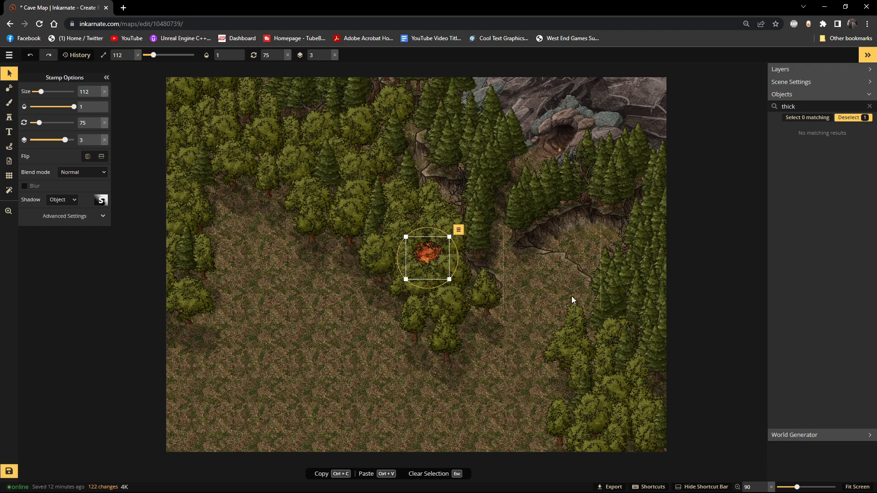
Step: Add a second red-orange autumn tree at the right map edge in the lower right forest, on layer 3 at size 118
left_click(9, 119)
left_click(657, 382)
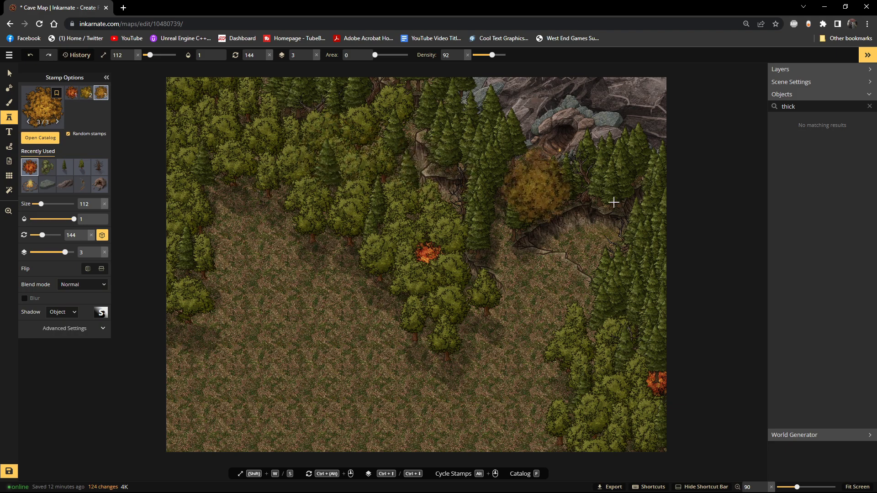
left_click(398, 227)
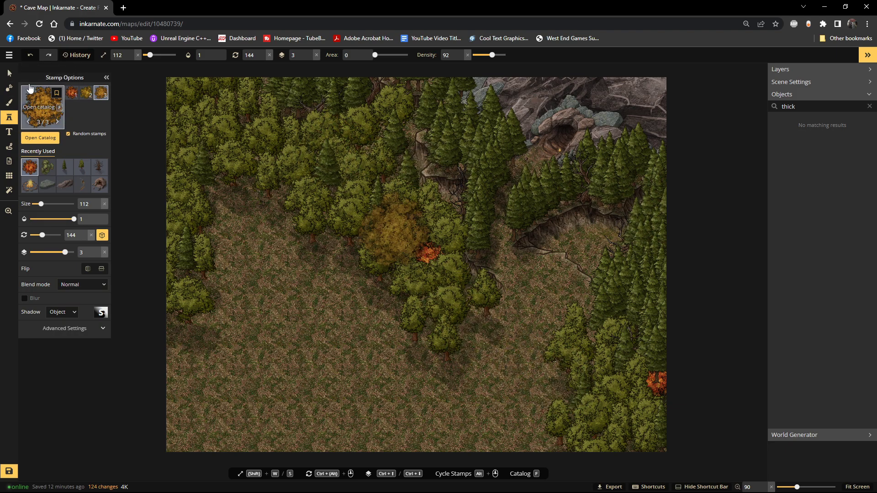
key("v")
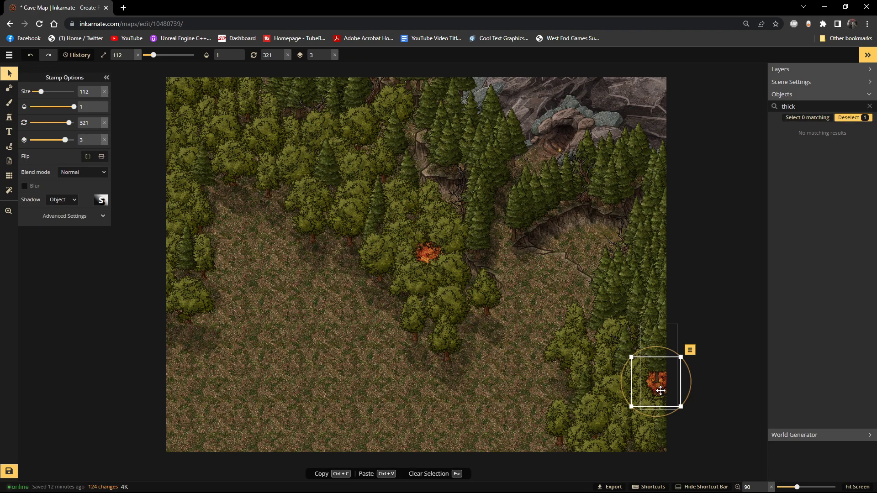
left_click_drag(660, 395, 653, 376)
left_click(327, 58)
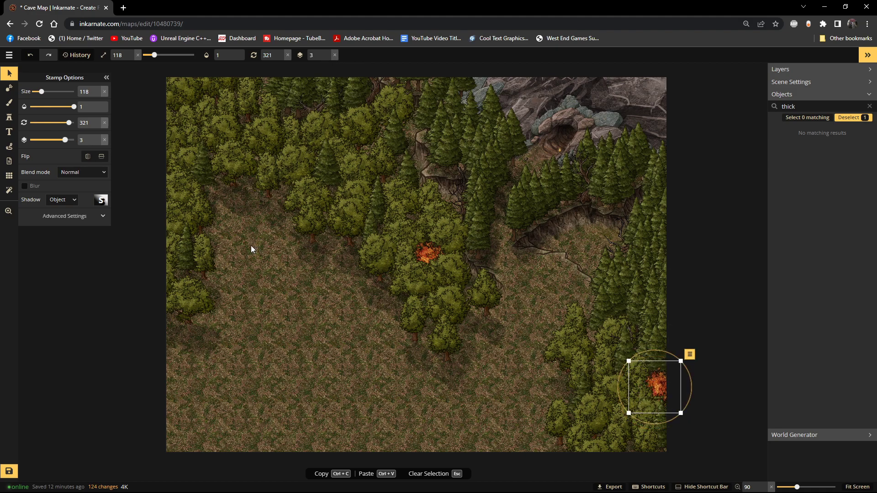
Step: Place a red-orange autumn tree of size 175 on layer 3 in the upper left forest
left_click(240, 128)
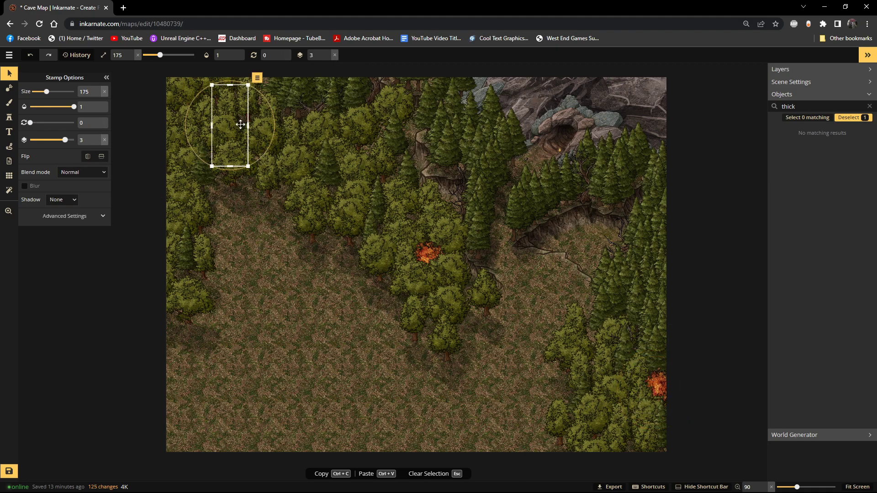
left_click(9, 117)
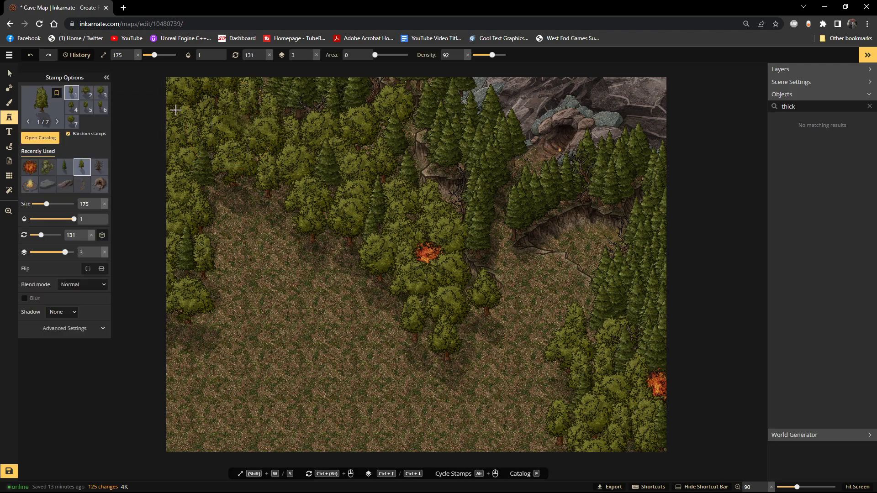
left_click(30, 167)
left_click(249, 110)
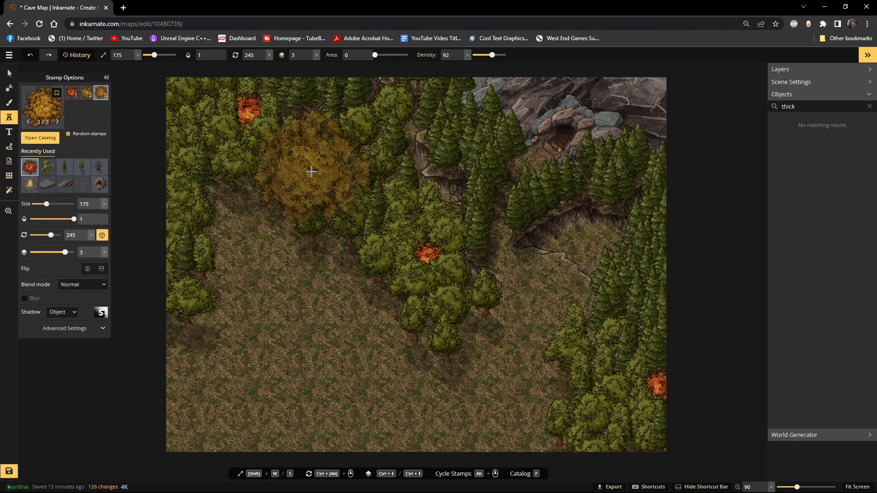
Step: Reduce the autumn tree stamp to about size 70 and place a red and a yellow one in the lower right forest
key("s")
key("s")
key("s")
key("s")
key("s")
key("s")
key("s")
key("s")
left_click(534, 368)
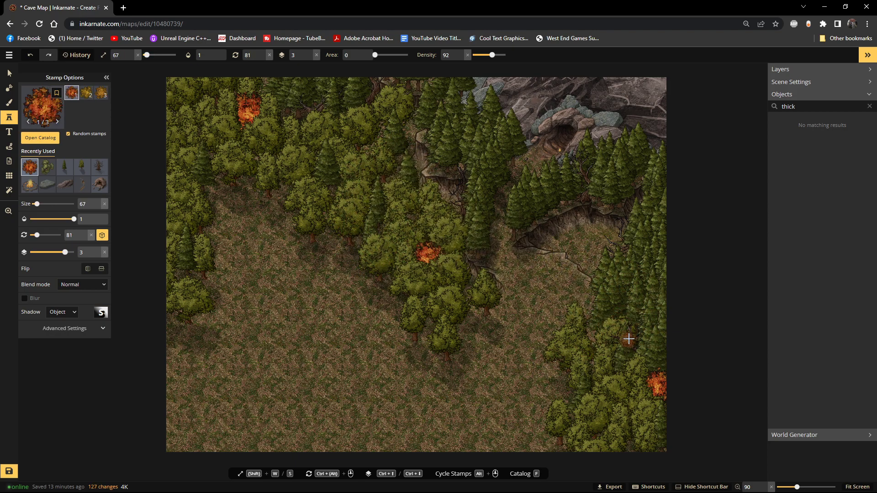
left_click(591, 335)
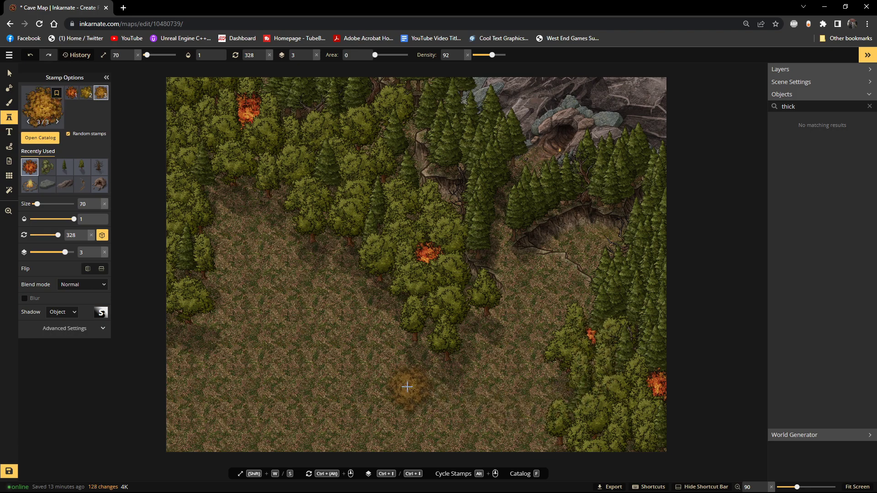
left_click(570, 399)
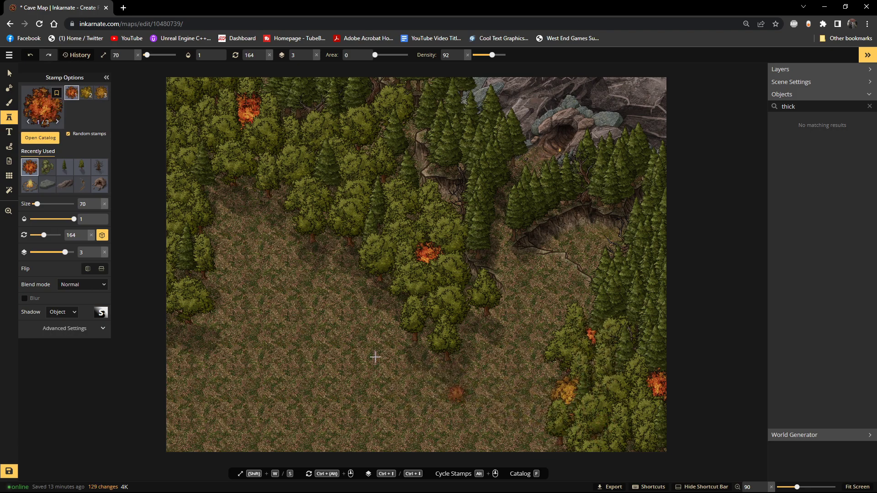
Step: Place the third, golden autumn tree variant at size 82 among the trees at the left map edge
key("w")
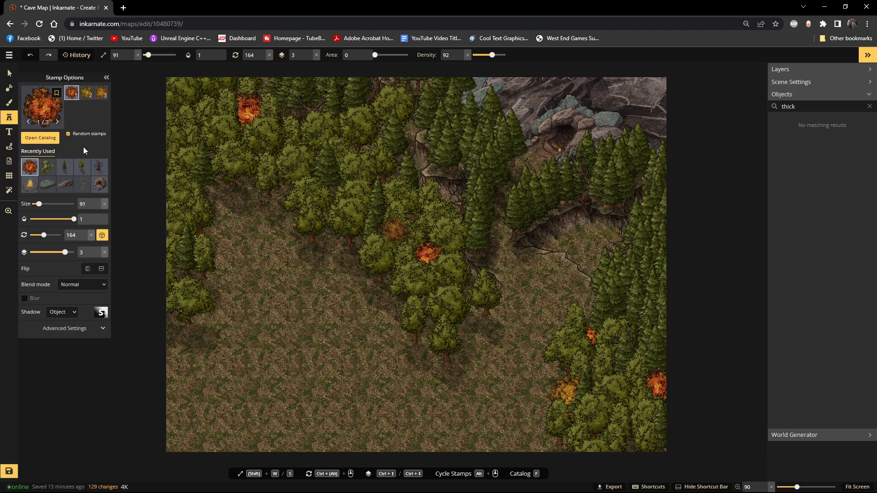
left_click(100, 98)
key("s")
key("s")
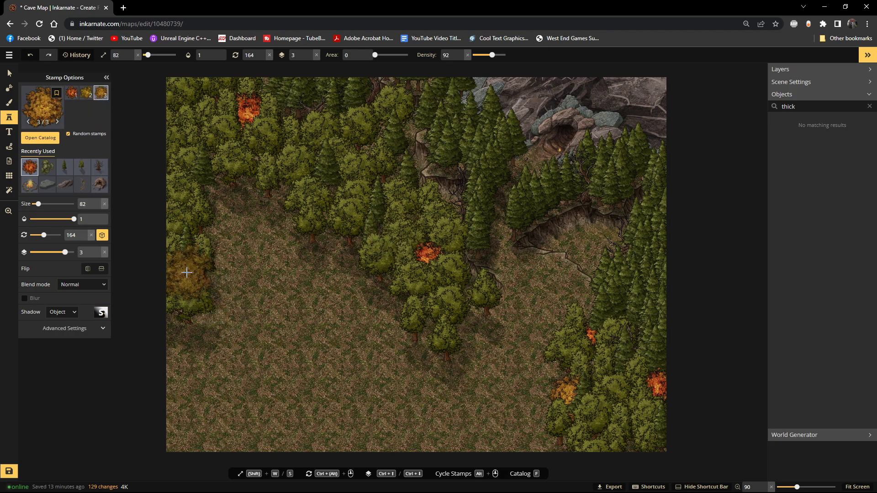
left_click(187, 272)
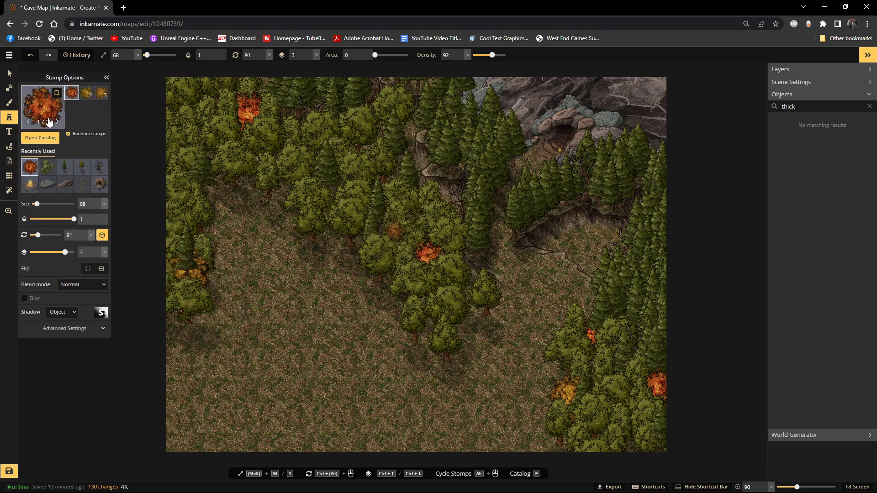
Step: Send the pine covering the golden autumn tree at the left map edge behind it, and reposition that tree there
key("Escape")
left_click(186, 251)
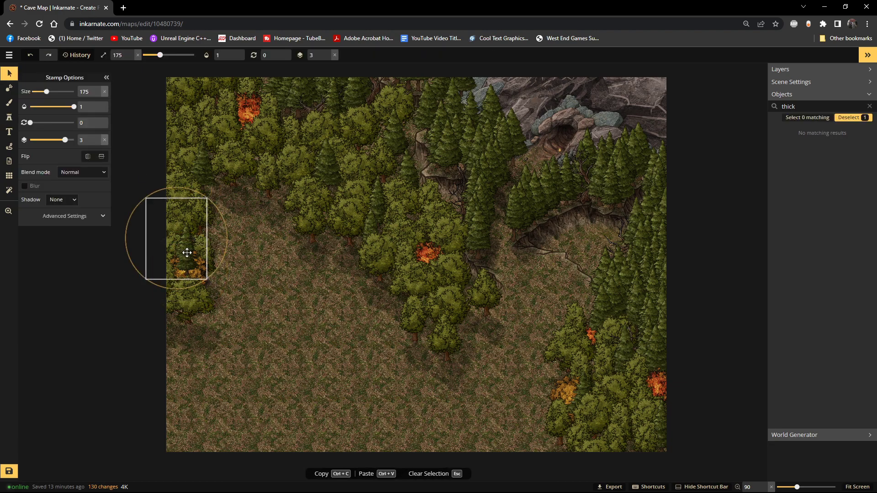
left_click(188, 258)
left_click_drag(188, 259, 252, 274)
left_click(190, 264)
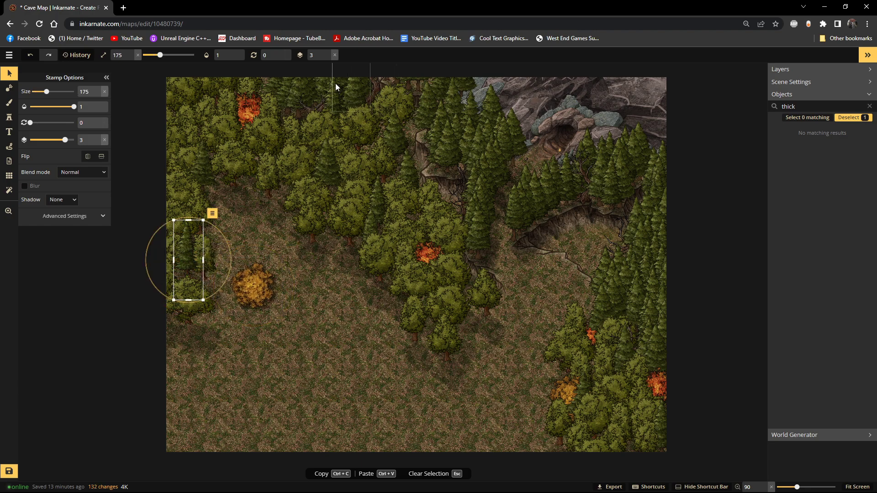
left_click(249, 287)
left_click_drag(249, 287, 189, 282)
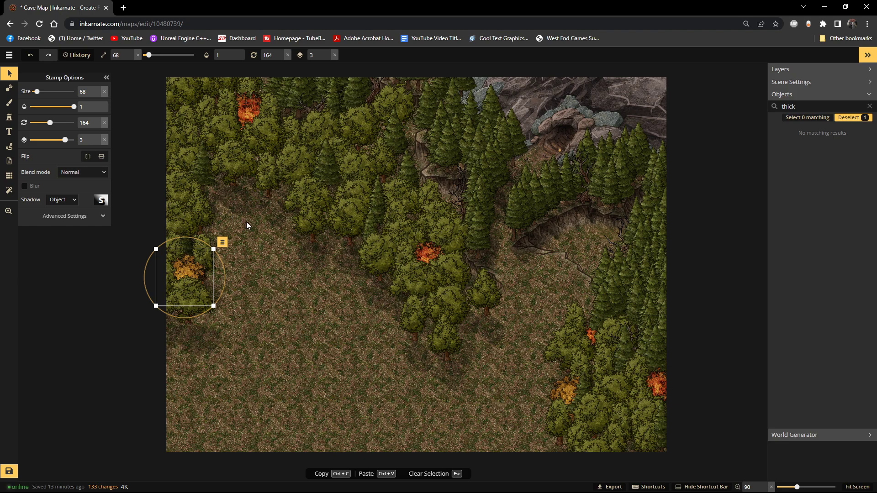
Step: Duplicate the golden autumn tree and place the size 68 copy in the upper middle forest
left_click_drag(275, 174, 344, 199)
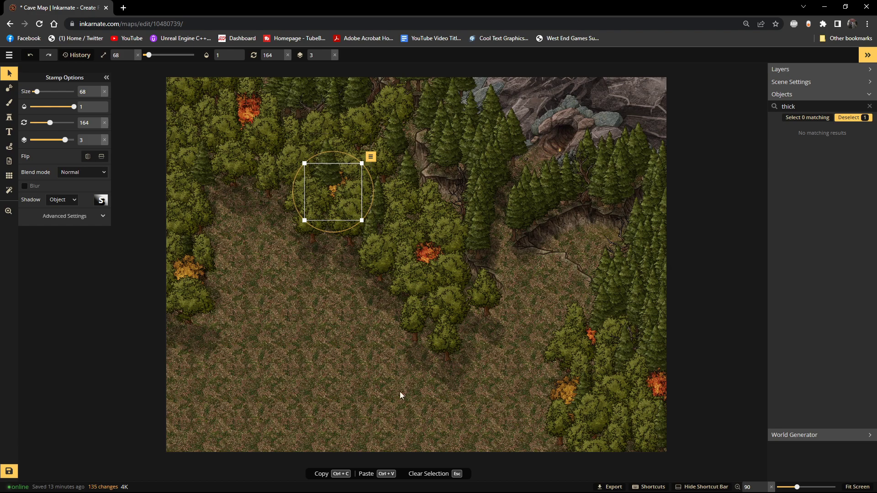
left_click(429, 414)
Step: Try lowering a deciduous tree that covers the duplicated golden tree to layer 2
left_click(324, 160)
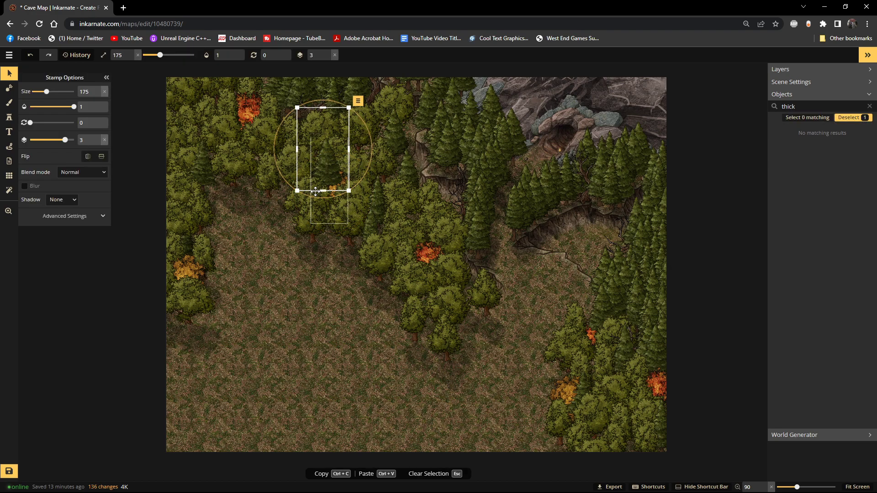
left_click(328, 58)
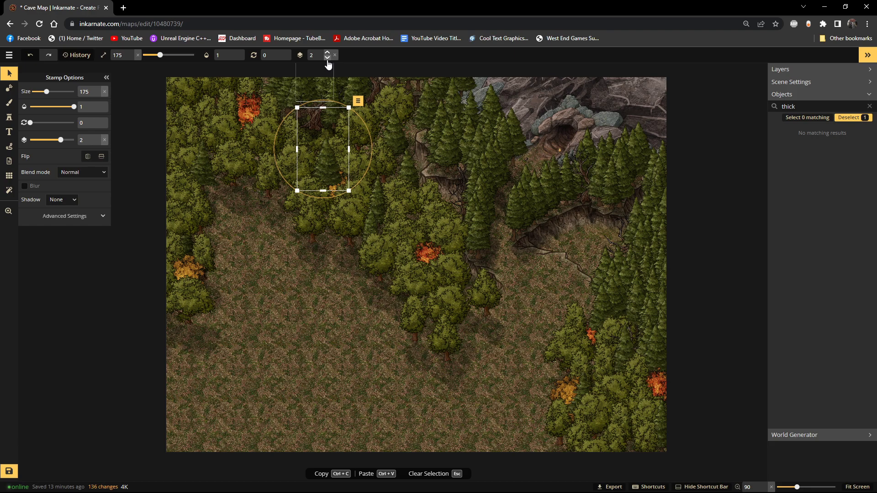
left_click(327, 52)
left_click_drag(309, 140, 322, 166)
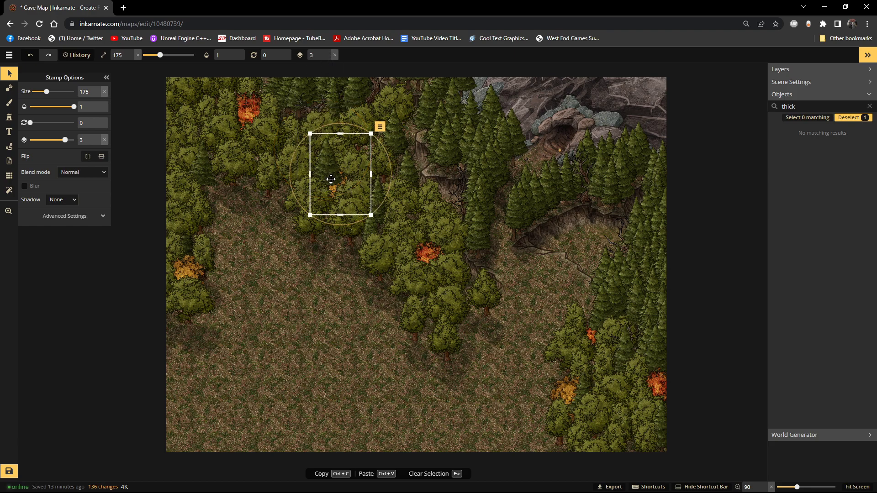
left_click(323, 165)
left_click(325, 192)
left_click(321, 279)
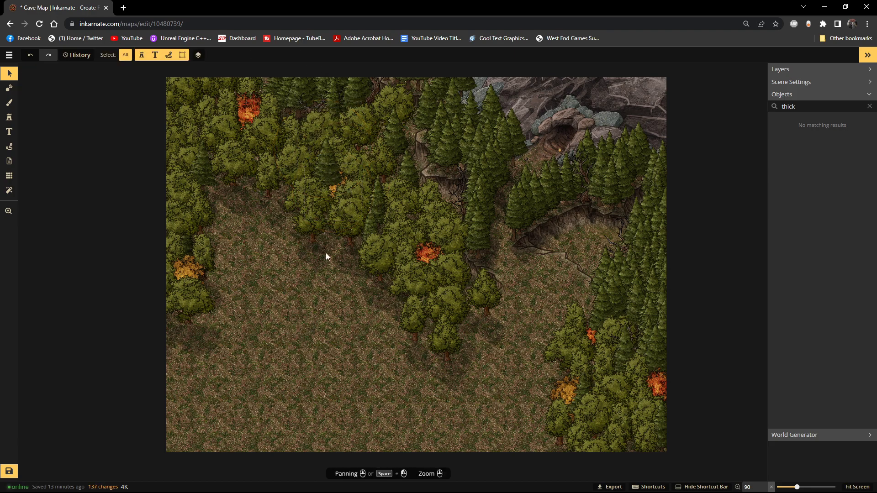
Step: Move two deciduous trees aside from the duplicated golden tree and put the pine behind them on layer 2
left_click(322, 173)
left_click_drag(323, 172, 281, 318)
left_click(336, 164)
left_click(327, 164)
left_click_drag(327, 165, 250, 248)
left_click(328, 163)
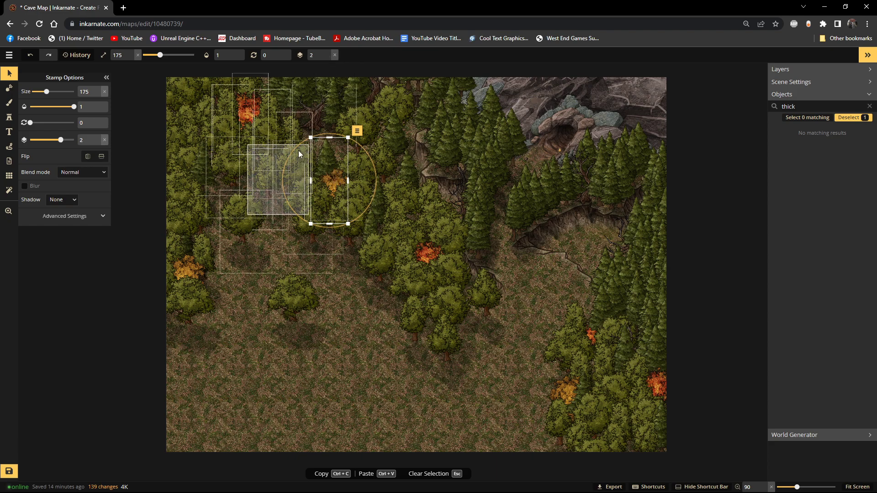
Step: Return the two moved deciduous trees to the upper middle forest and shift the golden tree slightly up and left between them
left_click(255, 221)
left_click_drag(255, 221, 314, 144)
left_click(294, 298)
left_click_drag(294, 299, 340, 151)
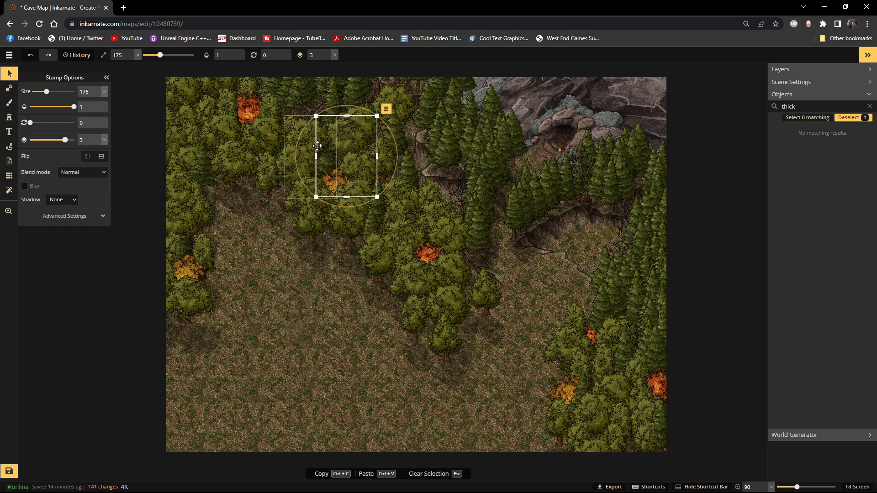
left_click(341, 185)
left_click_drag(341, 184, 325, 168)
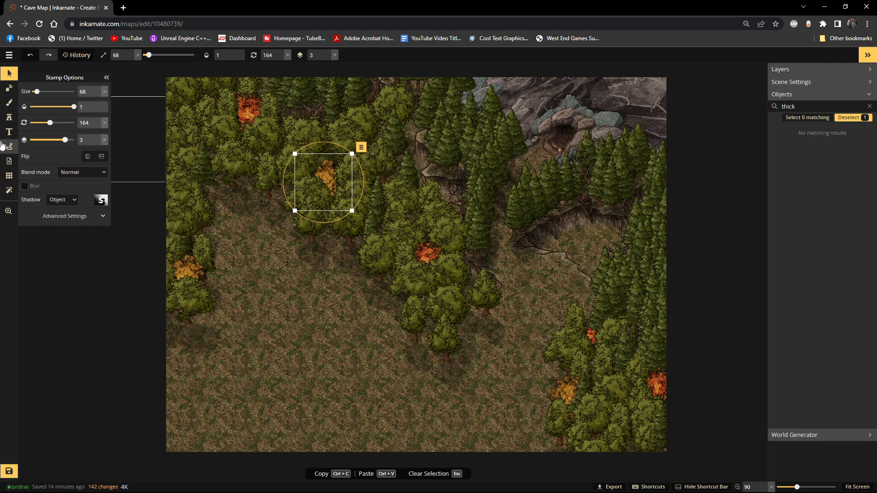
Step: Place two yellow and one red autumn tree at about size 69 on layer 3 in the central forest
left_click(8, 117)
left_click(86, 94)
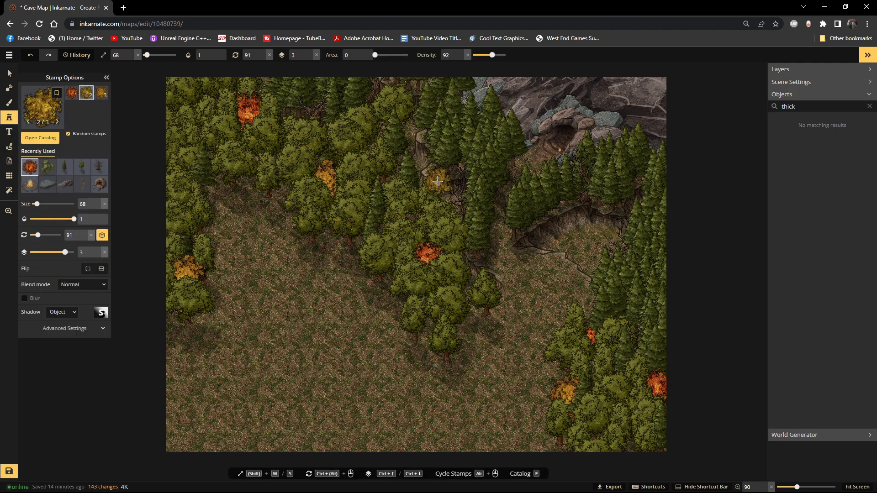
left_click(455, 213)
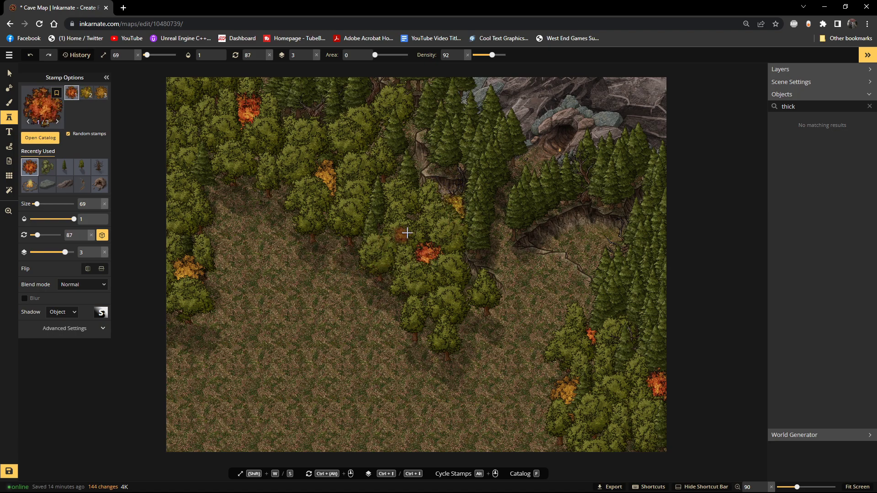
left_click(414, 216)
left_click(388, 173)
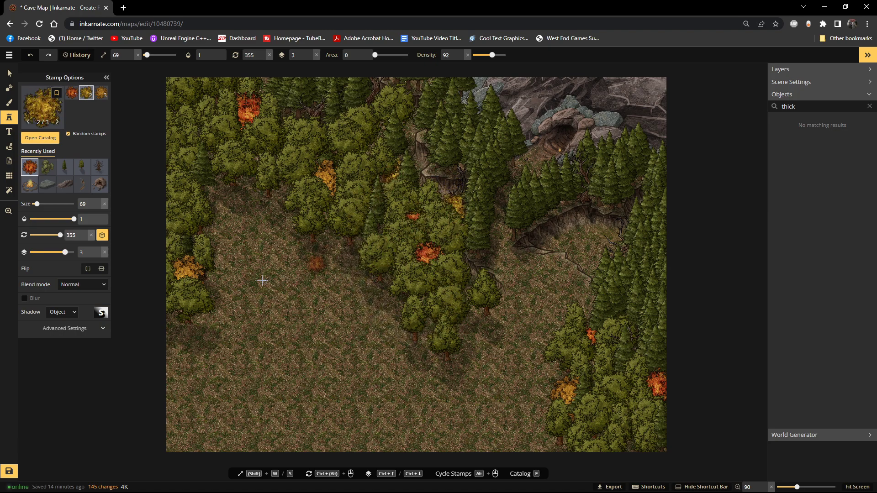
Step: Scatter red and golden autumn trees of about size 73 through the upper left forest and along the right map edge
left_click(315, 115)
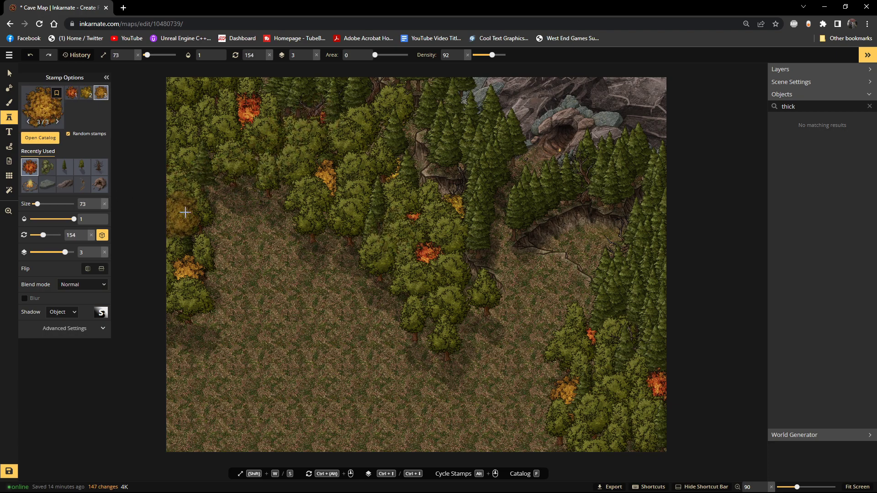
left_click(211, 153)
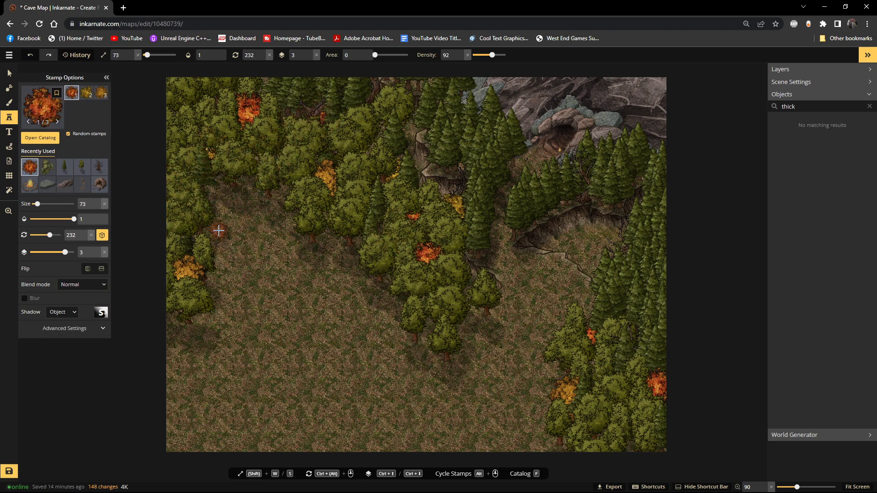
left_click(640, 177)
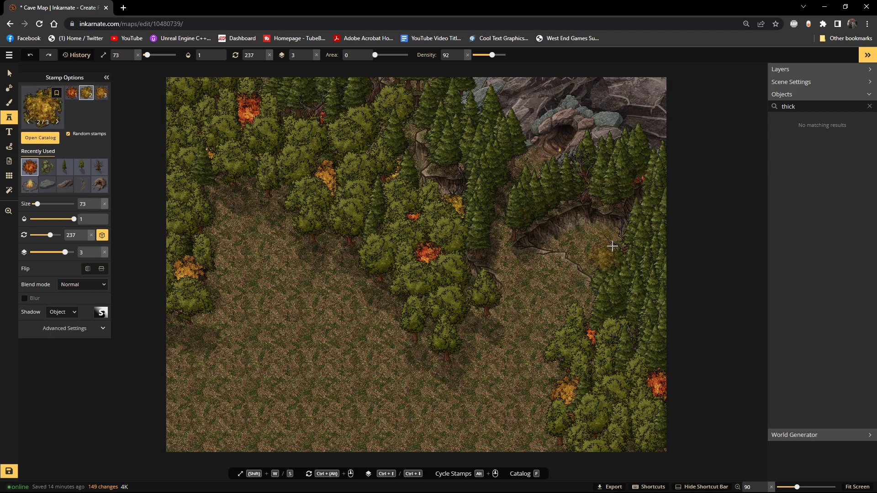
scroll(665, 160, "up", 2)
left_click(635, 359)
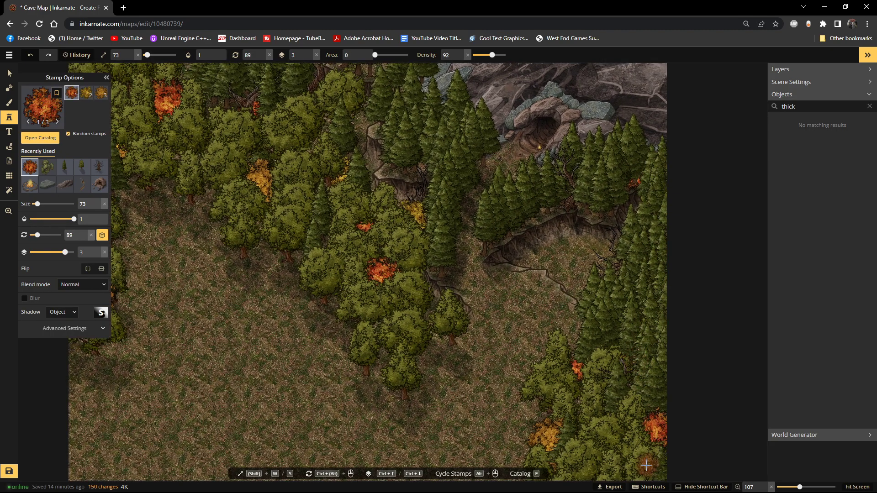
Step: Try adding a red autumn tree of size 73 to the lower right forest, shifting it and switching it between layers 4 and 3
left_click(626, 380)
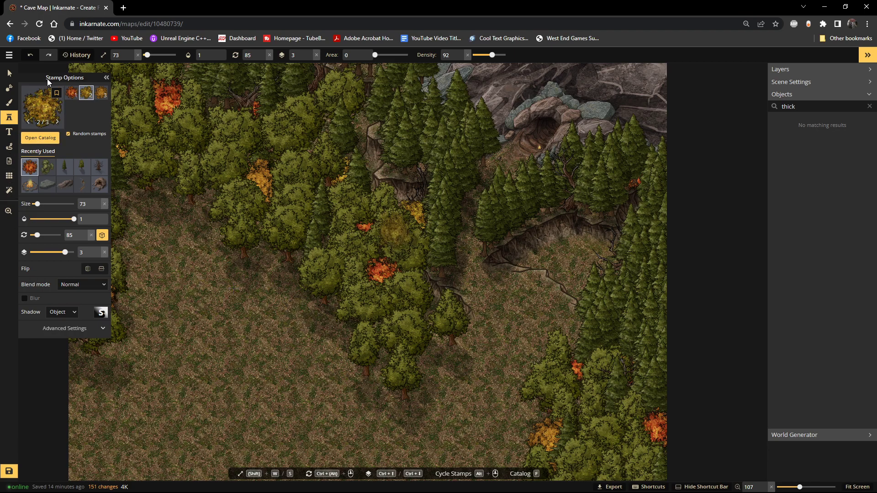
left_click(9, 73)
left_click(326, 53)
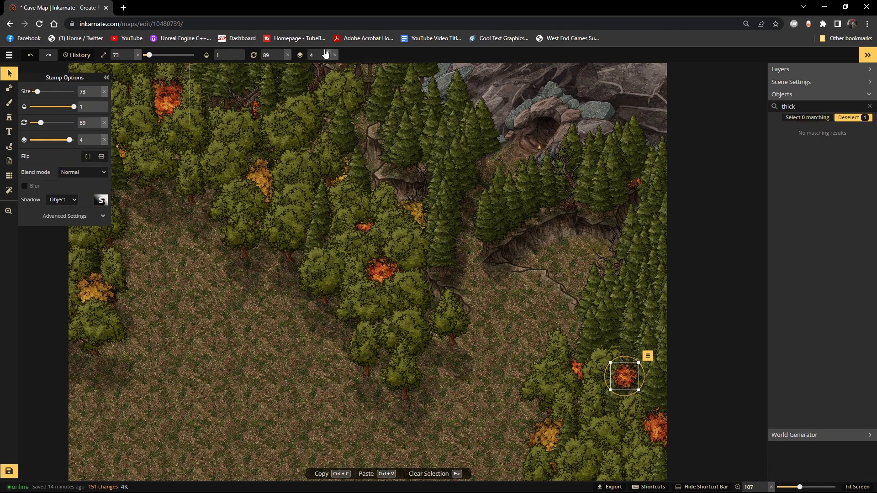
left_click_drag(627, 379, 624, 397)
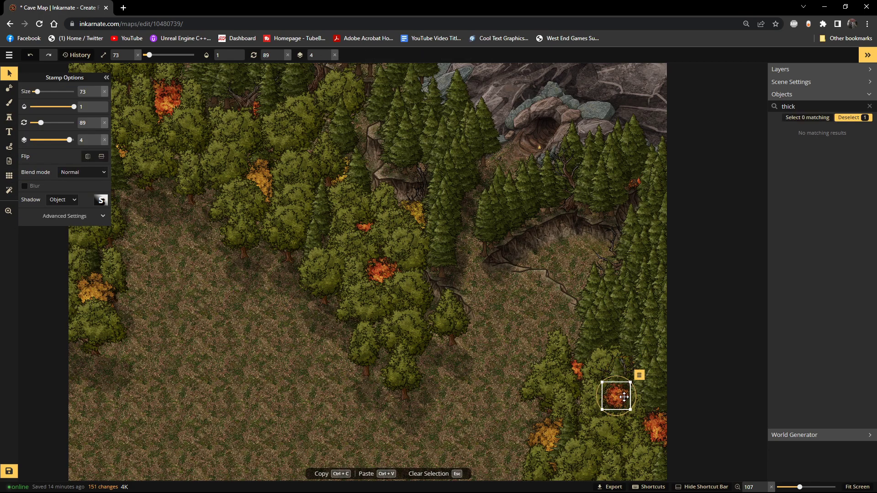
left_click(327, 58)
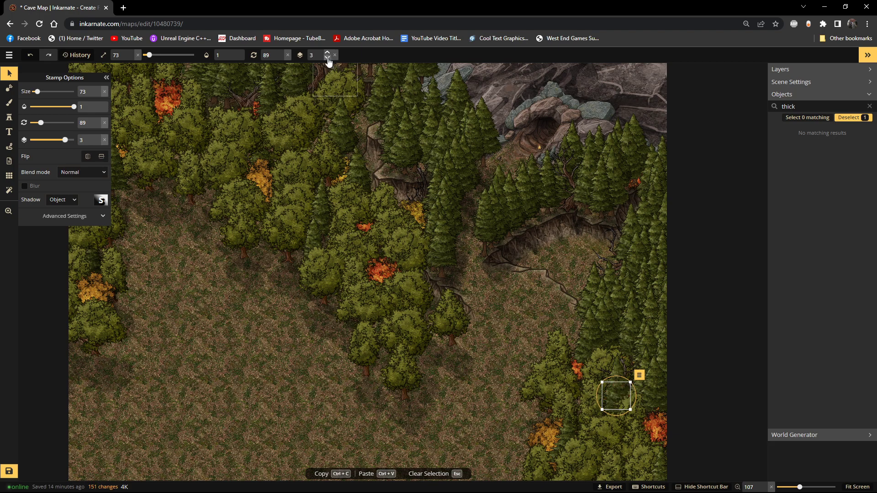
key("ctrl+z")
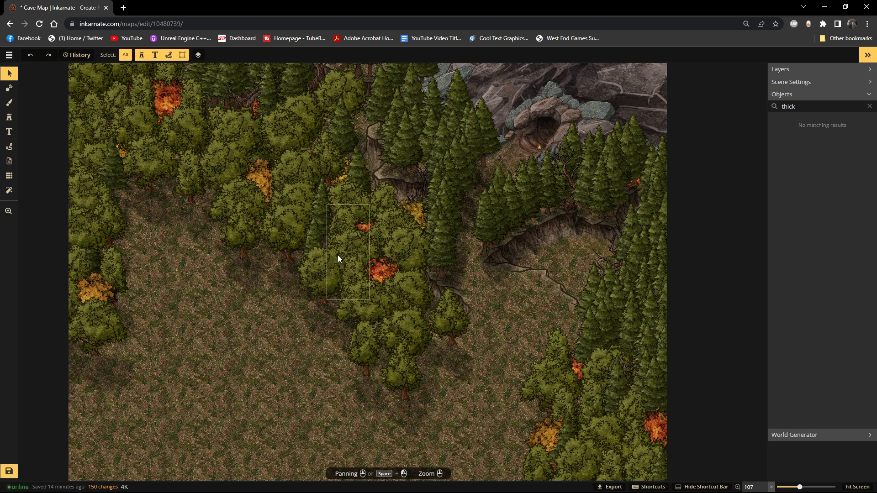
Step: Choose the Fall Bushes stamp from the Forest catalog and place a yellow one in the upper left forest
scroll(224, 304, "down", 3)
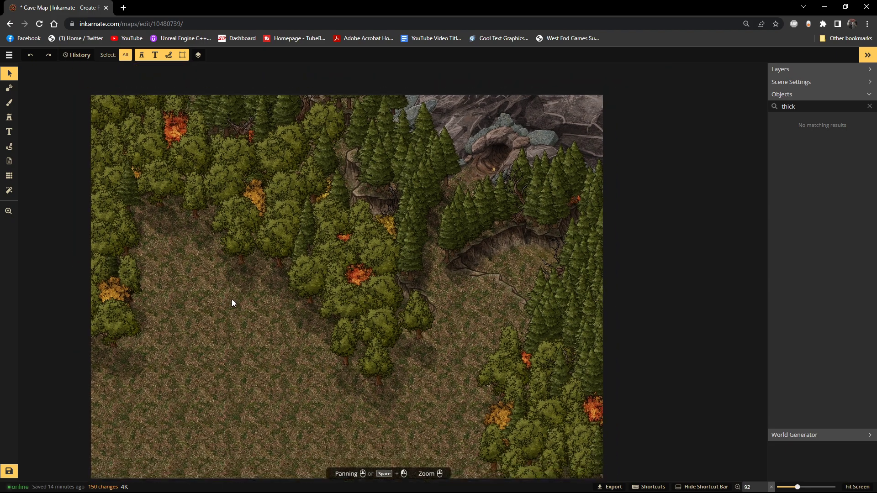
left_click(8, 120)
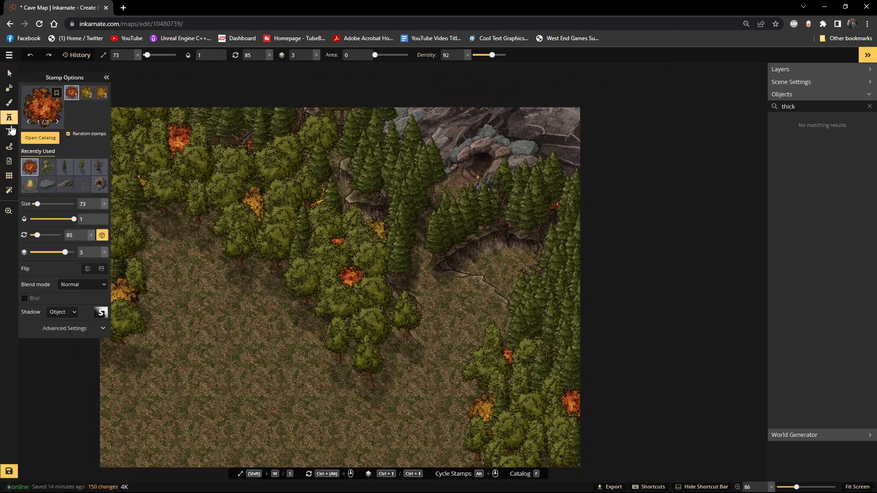
left_click(40, 138)
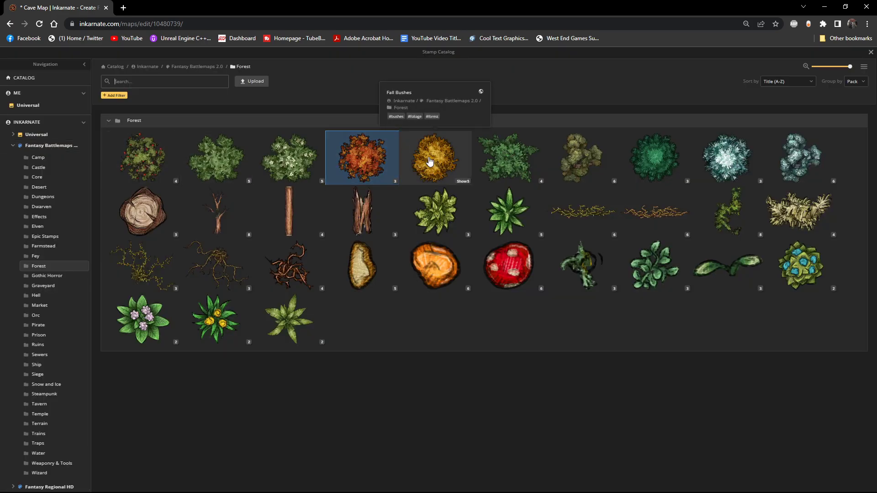
left_click(422, 158)
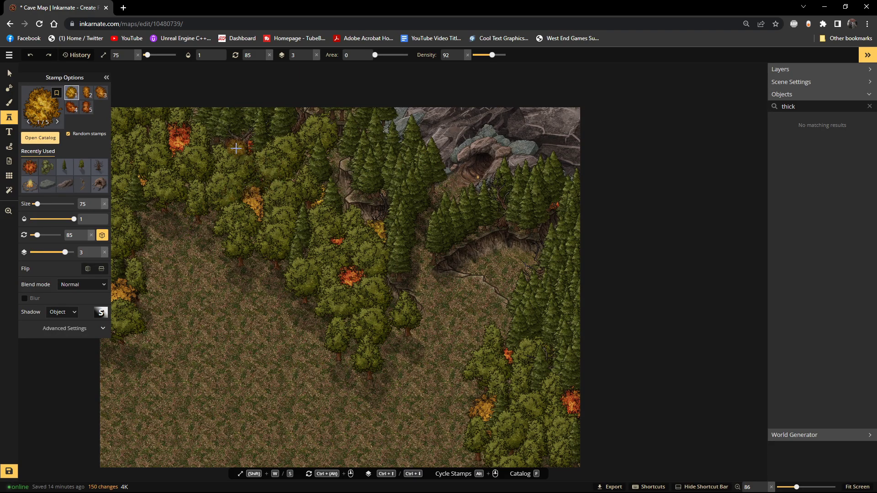
left_click(218, 140)
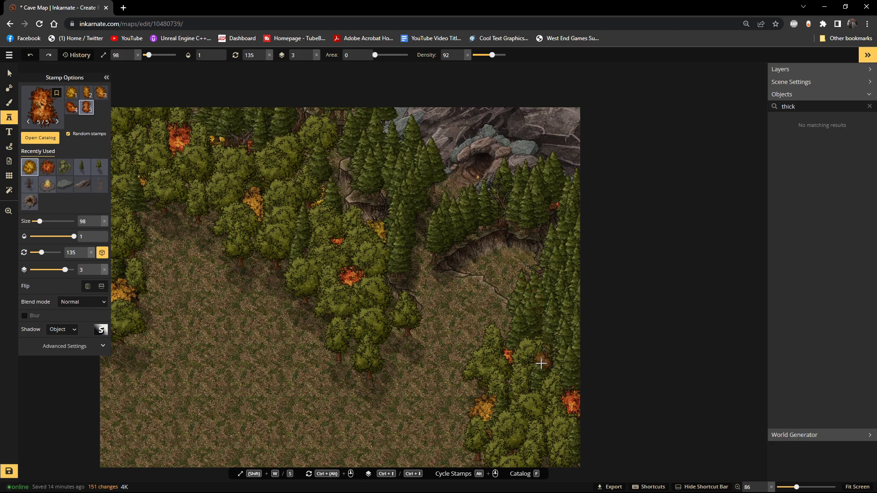
Step: Place three fall bushes of size 98 on layer 3 among the trees of the lower right forest
left_click(508, 385)
left_click(545, 459)
scroll(548, 388, "down", 2)
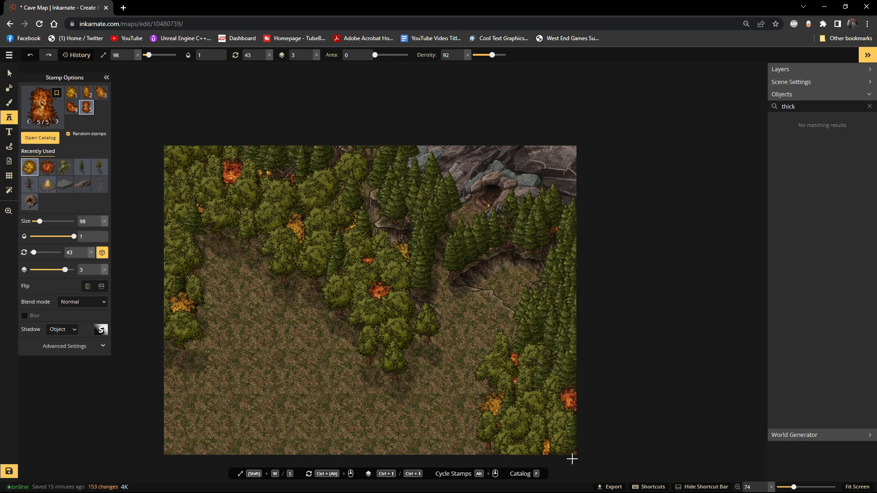
left_click(546, 403)
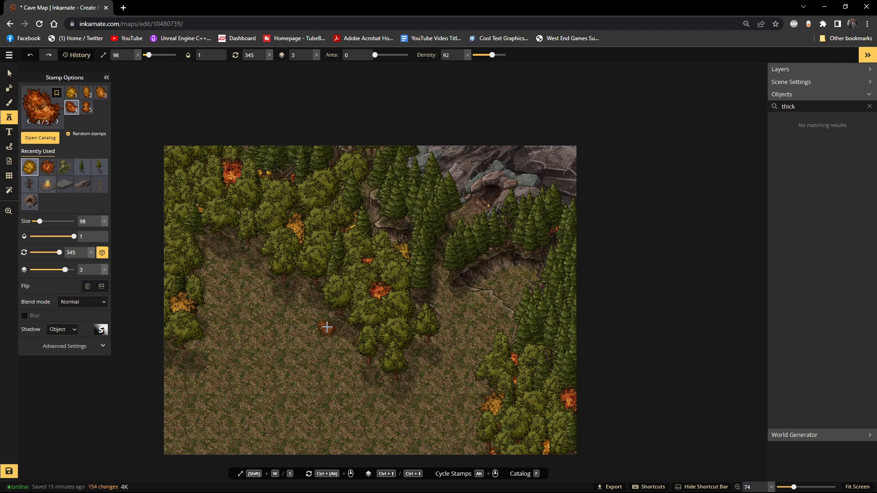
Step: Place a size 98 fall bush at the central forest's lower right edge and two more in the map's upper left corner
scroll(328, 323, "up", 4)
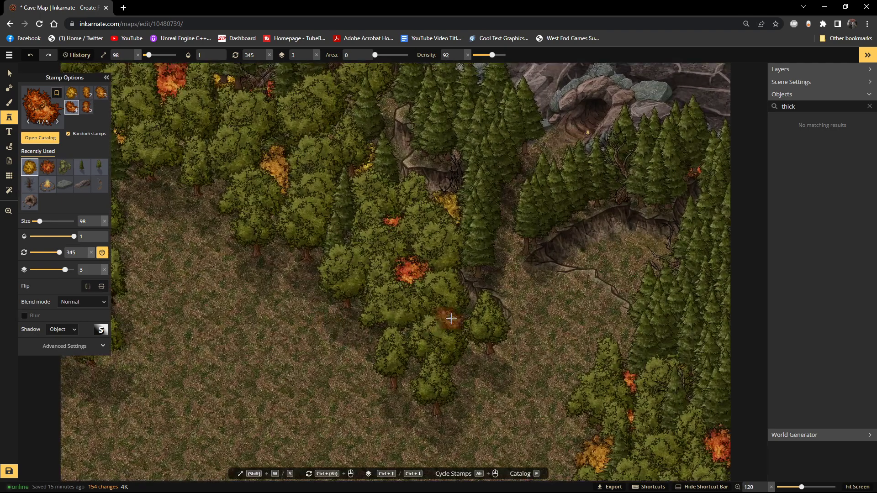
left_click(464, 312)
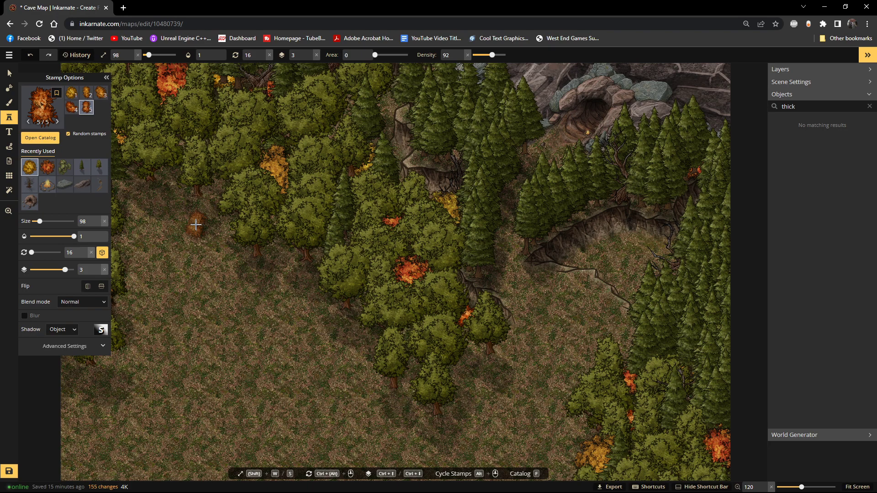
scroll(196, 227, "down", 1)
scroll(335, 214, "down", 3)
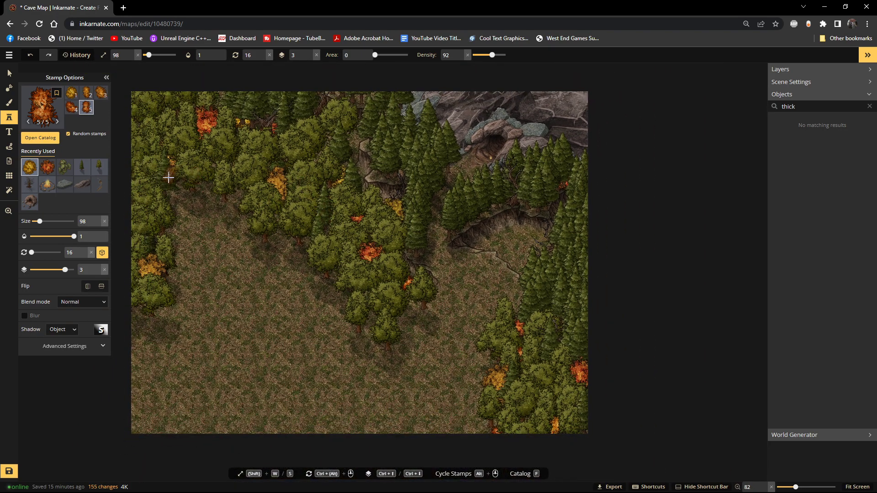
left_click(140, 120)
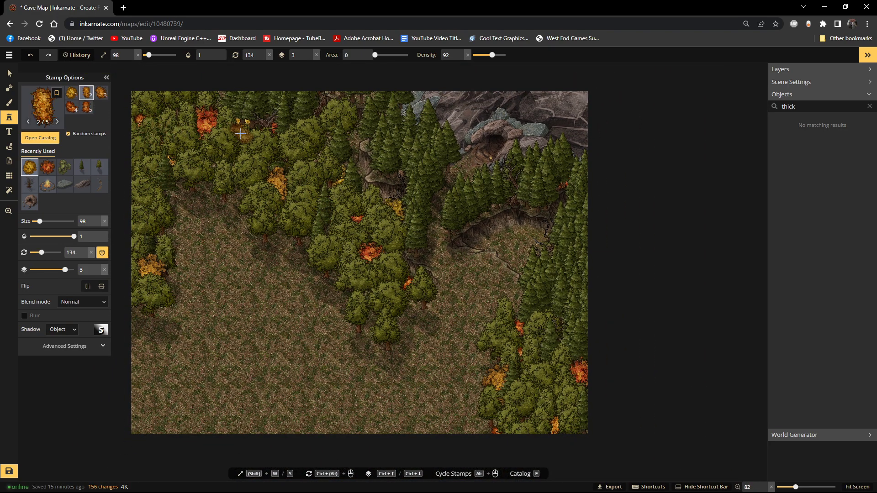
left_click(175, 109)
left_click(347, 236)
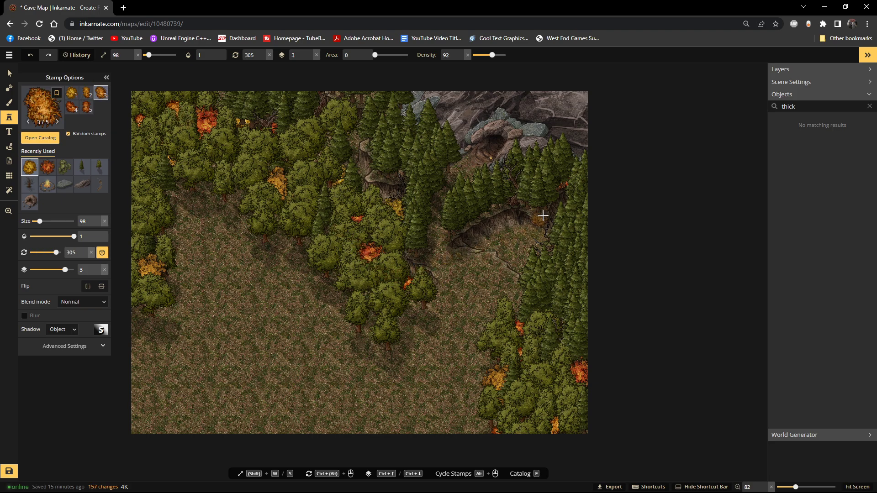
Step: Place size 98 fall bushes on layer 3 in the lower right forest, the central forest's left edge and the left forest
left_click(582, 359)
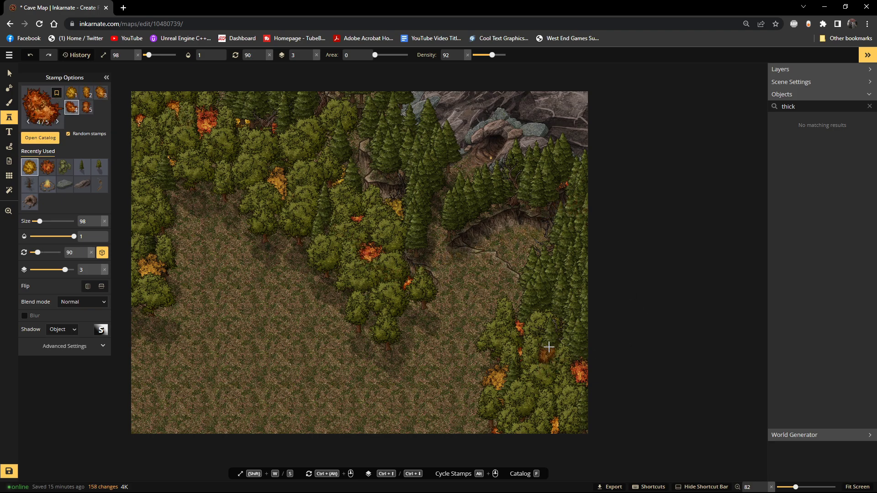
left_click(560, 348)
left_click(328, 230)
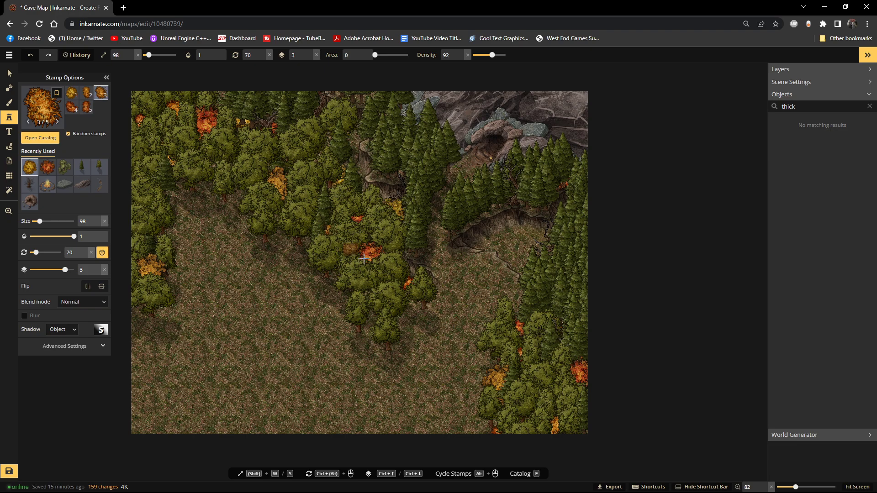
left_click(152, 234)
scroll(124, 231, "up", 1)
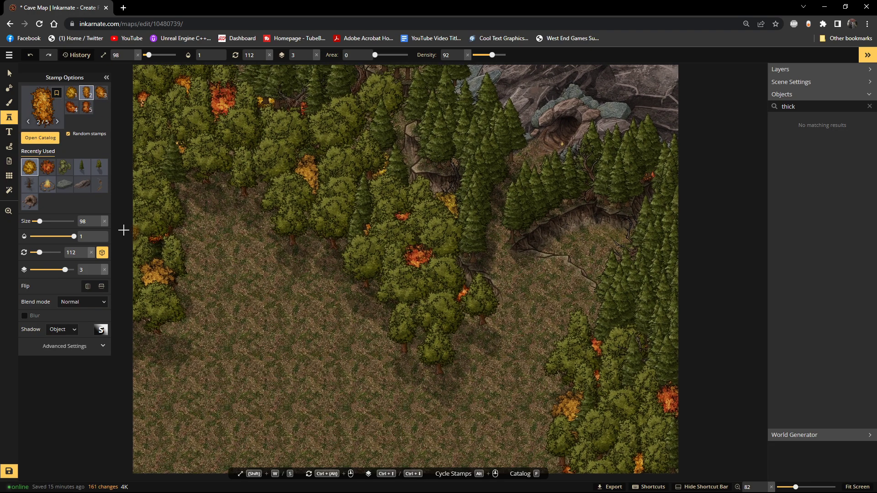
scroll(124, 230, "up", 2)
left_click(420, 294)
Step: Place four size 98 fall bushes among the trees of the upper central forest, beside the cliff
scroll(419, 294, "down", 3)
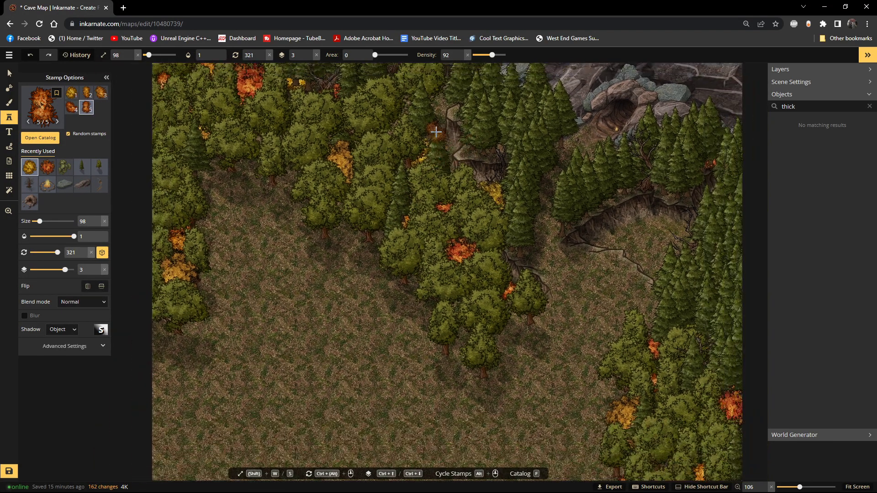
left_click(441, 126)
left_click(426, 140)
left_click(402, 103)
left_click(388, 137)
Step: Place two size 98 fall bushes along the lower edge of the upper left forest
scroll(411, 182, "down", 2)
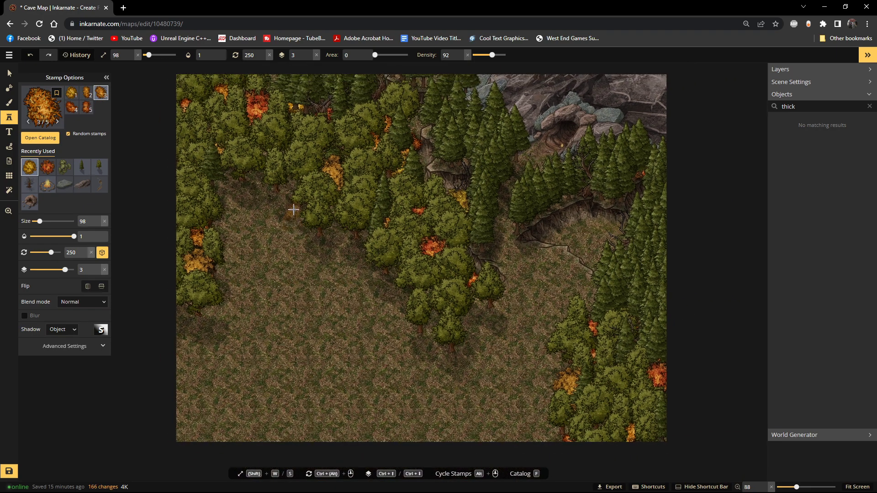
left_click(264, 152)
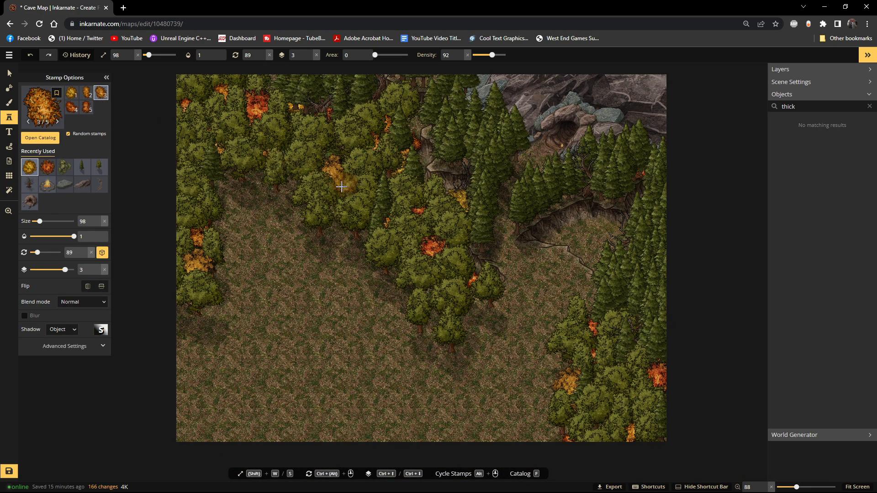
left_click(296, 183)
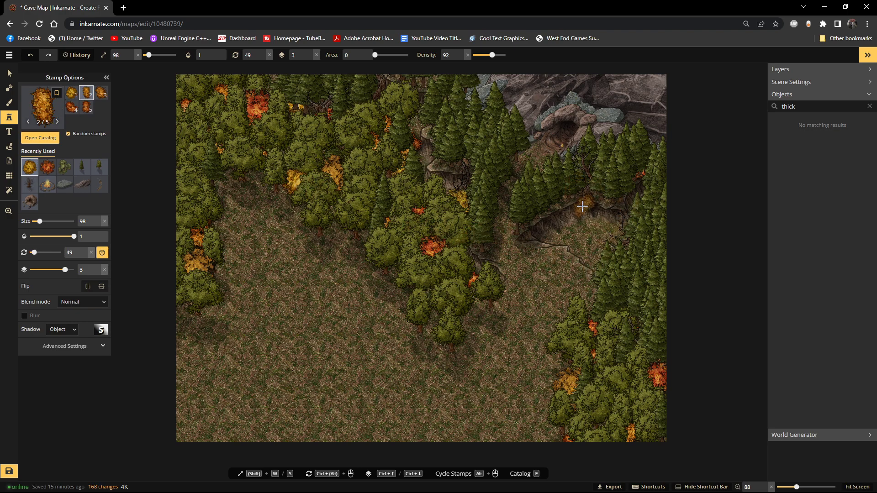
Step: Place fall bushes on the ledge below the cave's pines, in the pines beside the cliff and in the upper central forest
scroll(569, 203, "up", 1)
scroll(568, 204, "up", 3)
left_click(565, 198)
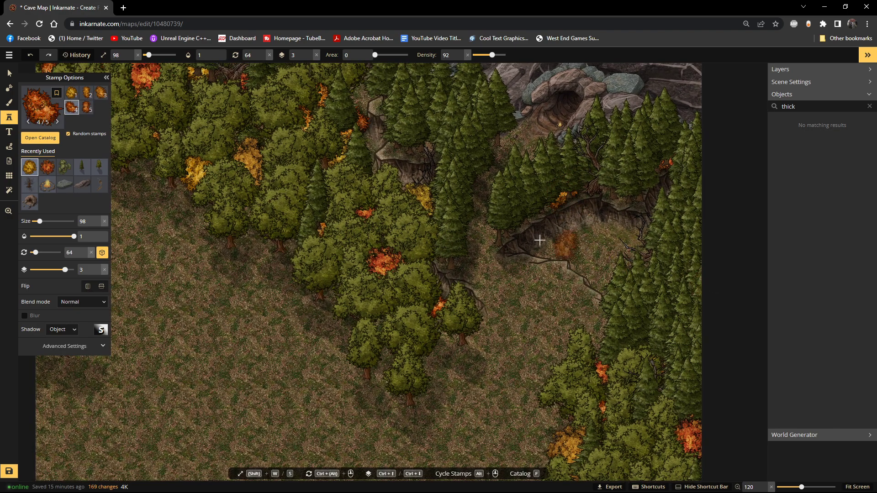
left_click(430, 148)
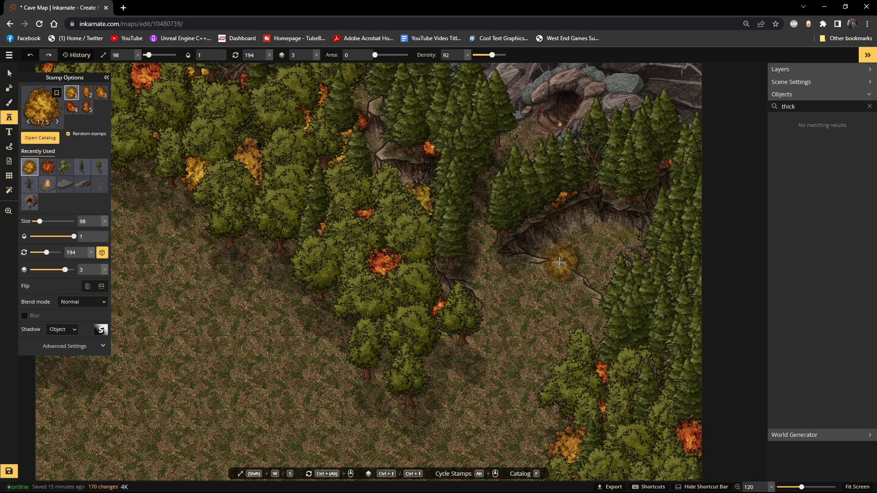
left_click(358, 92)
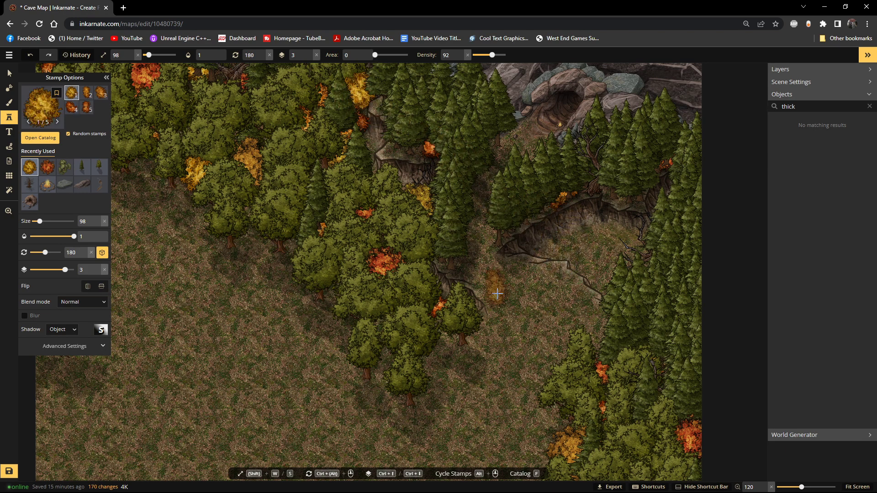
Step: Place four more size 98 fall bushes near the map's upper left edge and in the lower right forest, and save the map
scroll(341, 208, "down", 2)
scroll(334, 209, "down", 1)
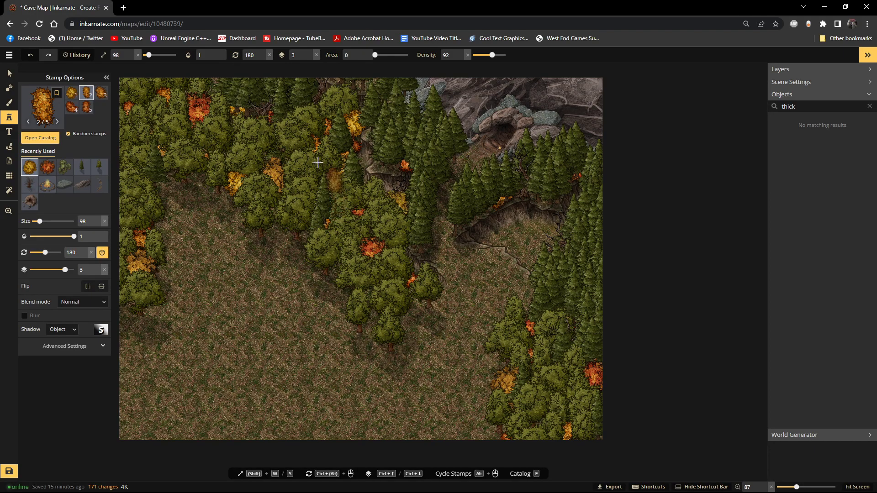
left_click(255, 118)
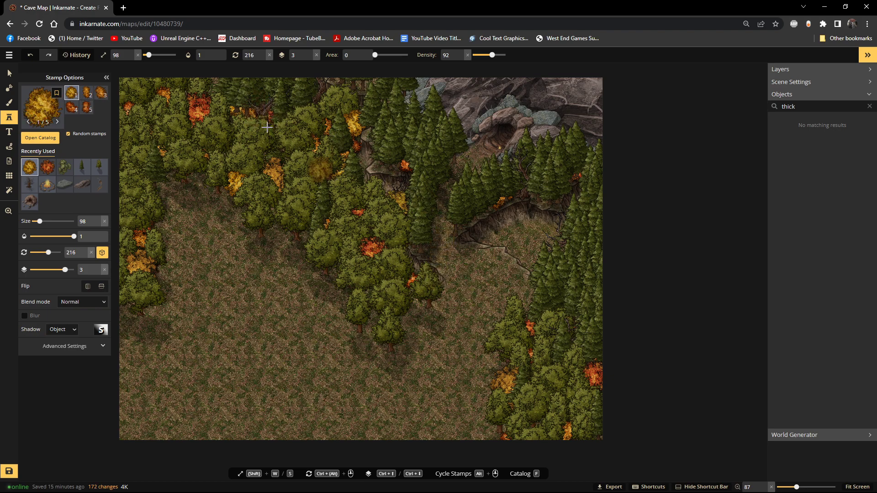
left_click(215, 79)
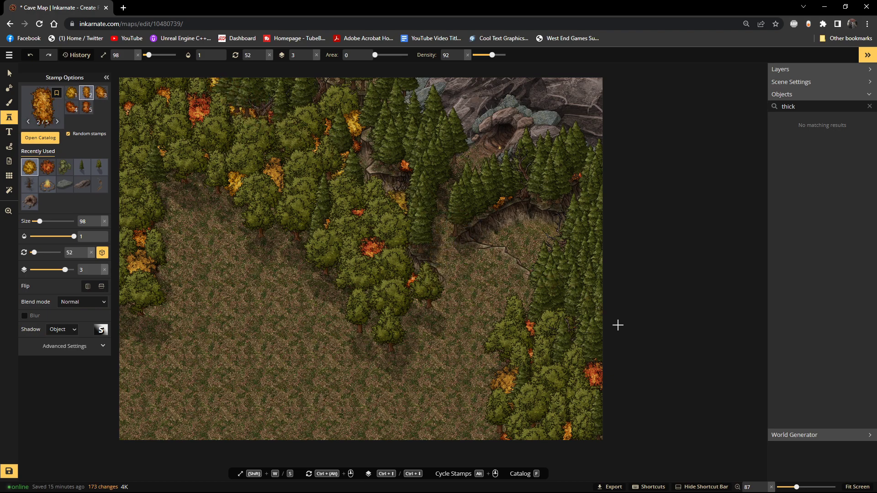
left_click(577, 328)
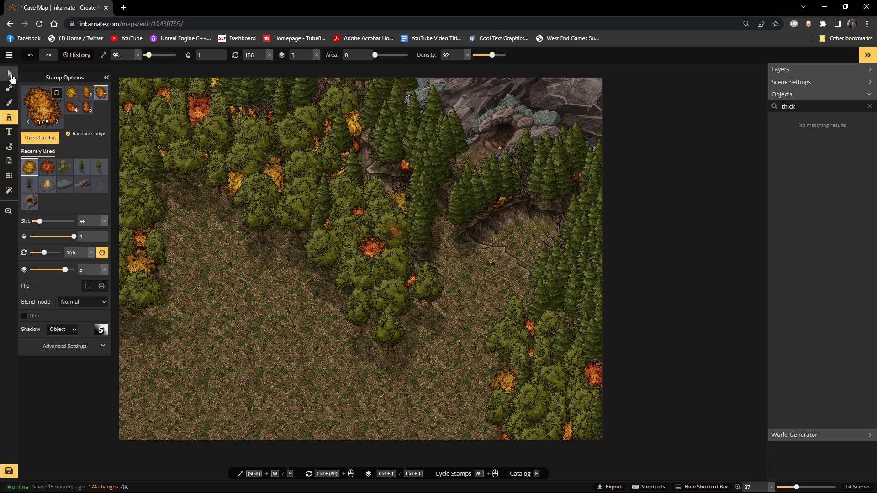
scroll(494, 302, "down", 1)
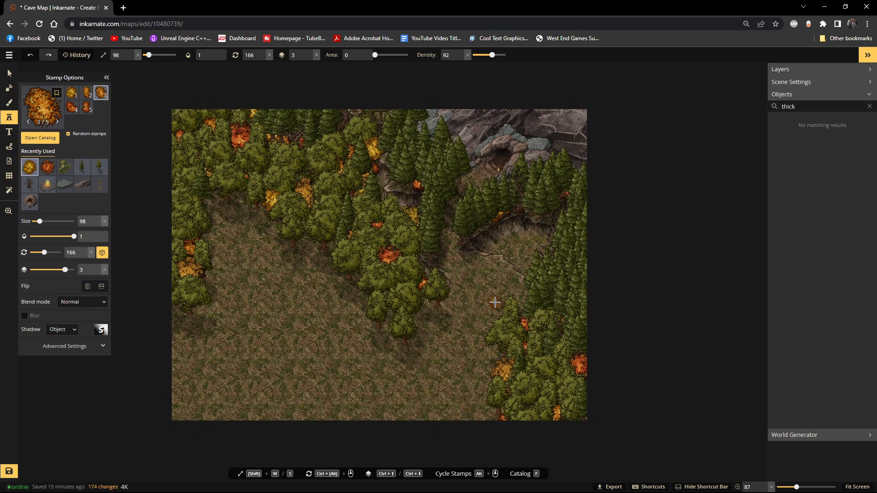
left_click(590, 428)
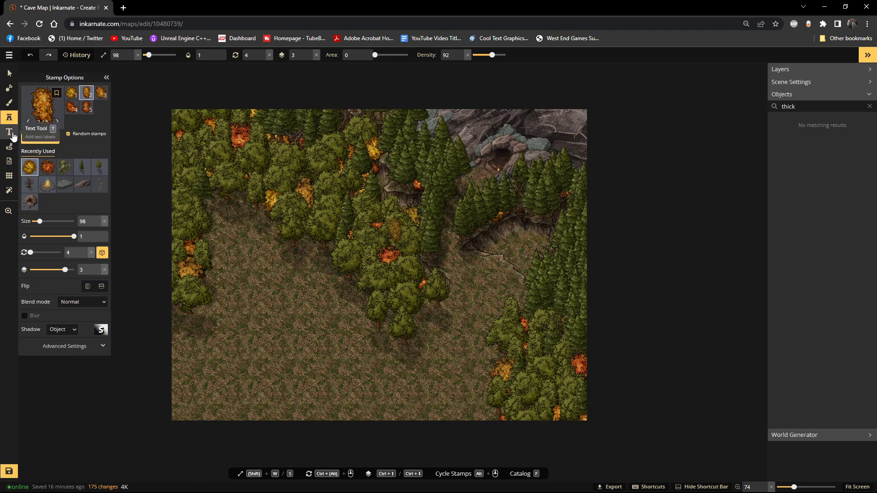
key("ctrl+s")
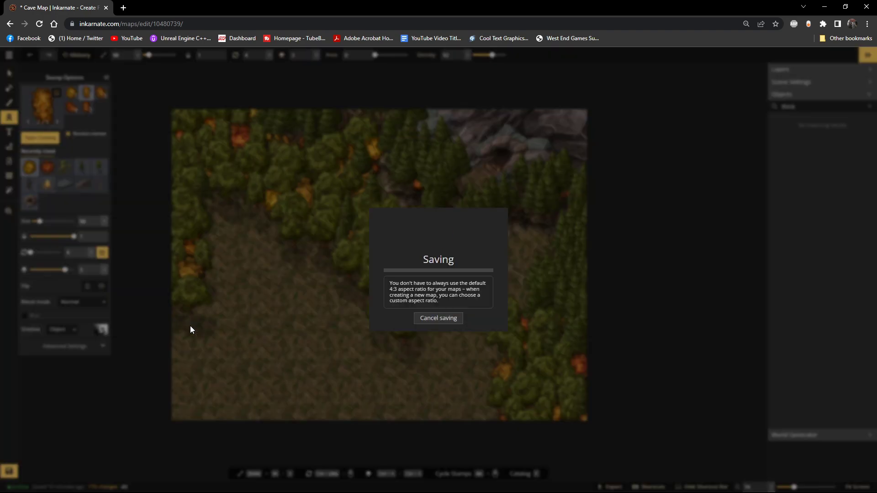
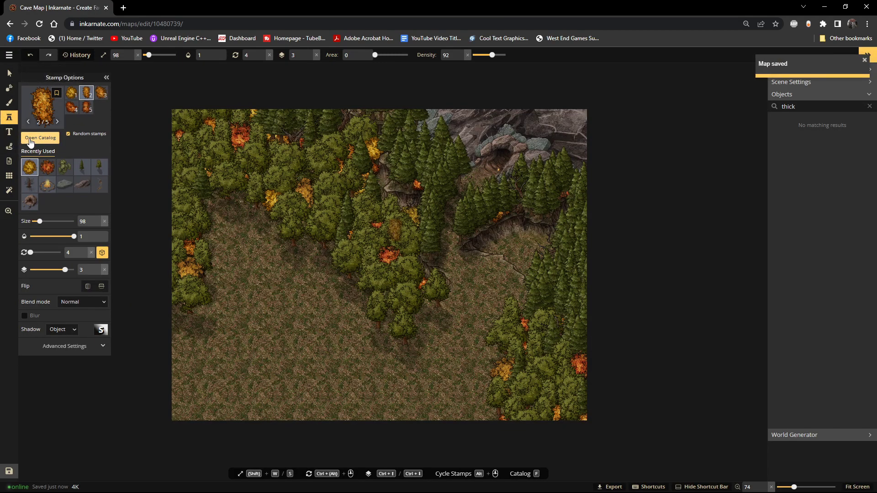
Step: Search the stamp catalog for "cabin" and clear the search
left_click(41, 137)
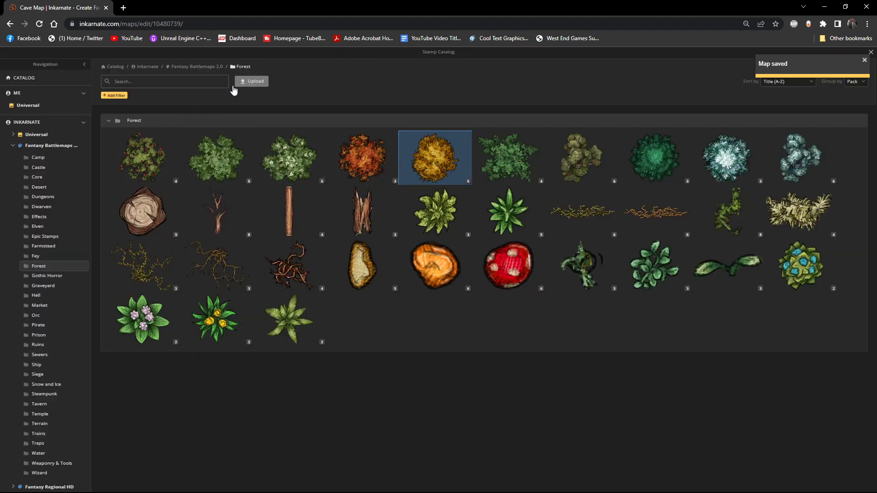
left_click(13, 146)
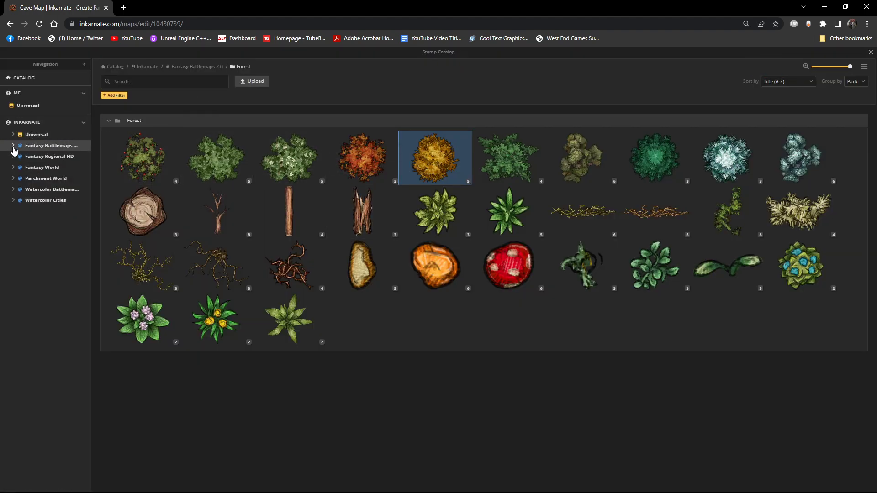
left_click(13, 157)
left_click(148, 82)
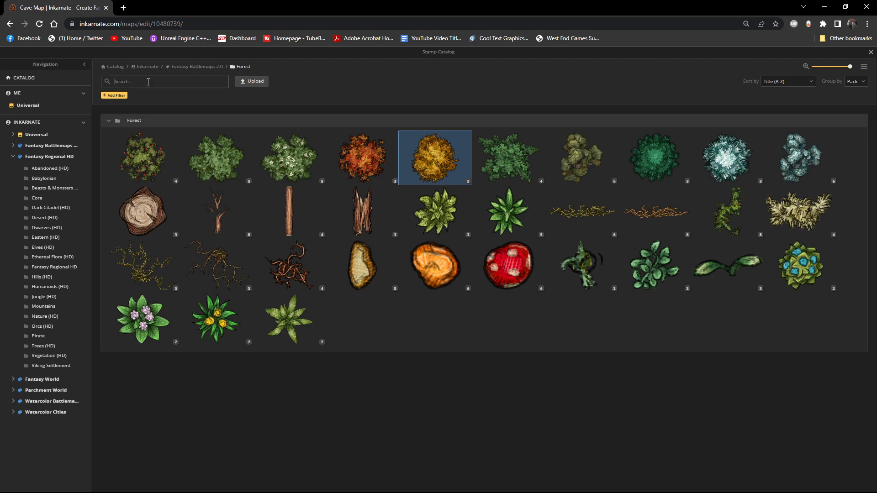
type("cabin")
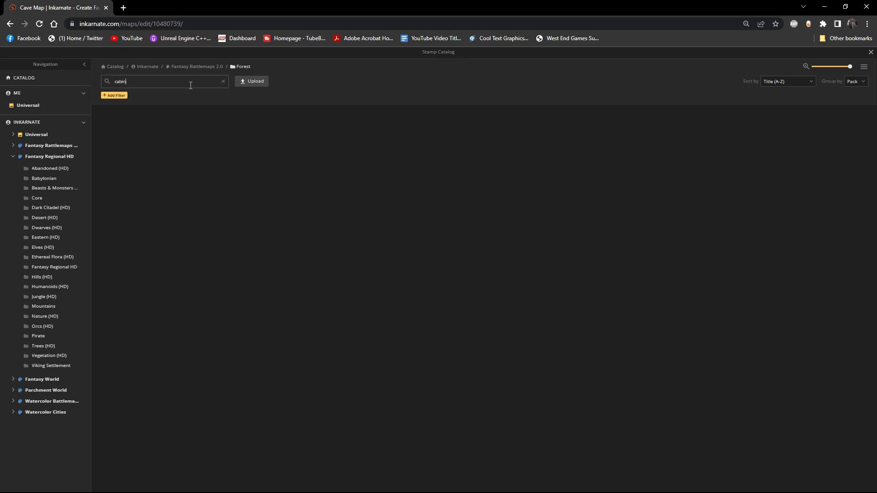
left_click(224, 82)
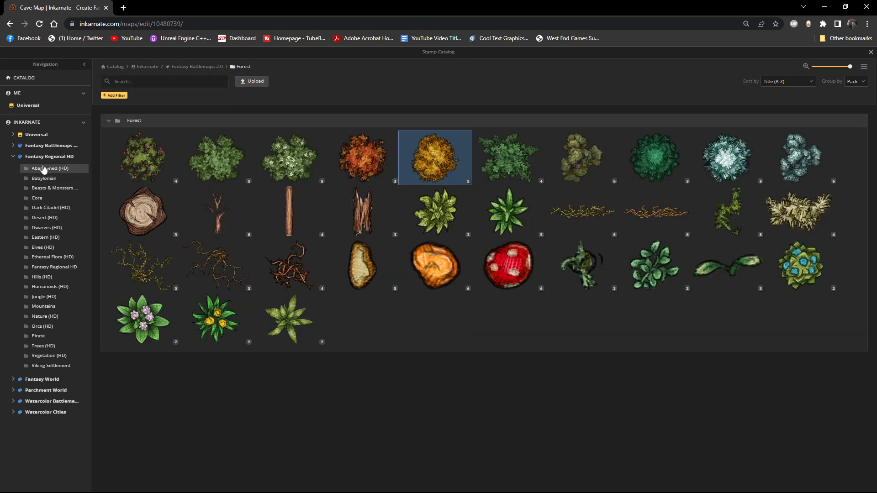
Step: Browse the Fantasy Regional HD stamps for a building that suits the forest clearing
left_click(81, 161)
scroll(402, 206, "down", 10)
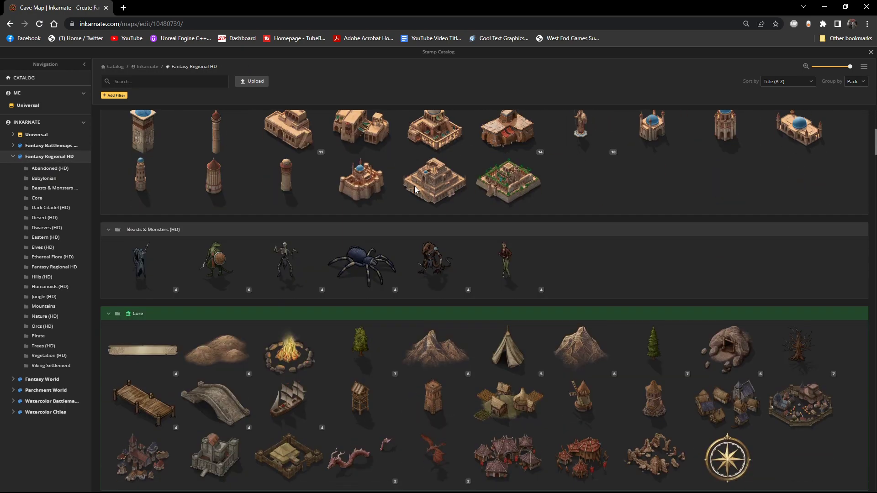
scroll(414, 185, "up", 4)
scroll(414, 186, "down", 2)
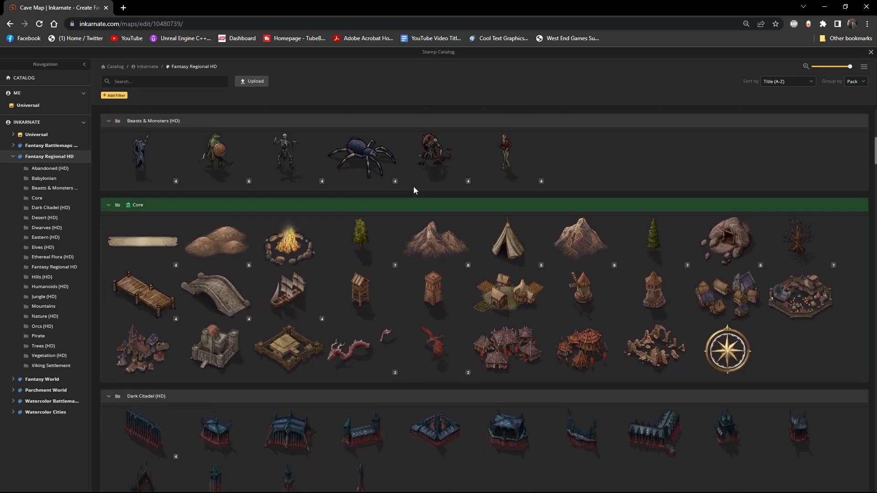
scroll(414, 187, "down", 6)
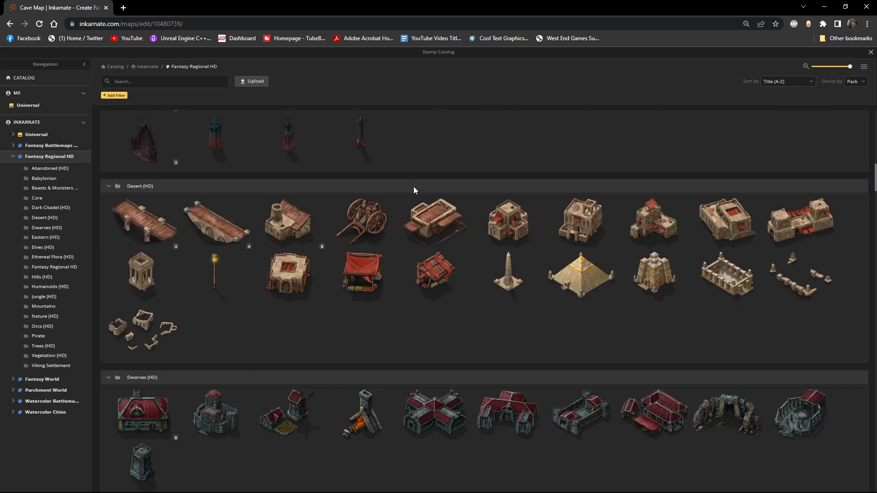
scroll(413, 190, "down", 8)
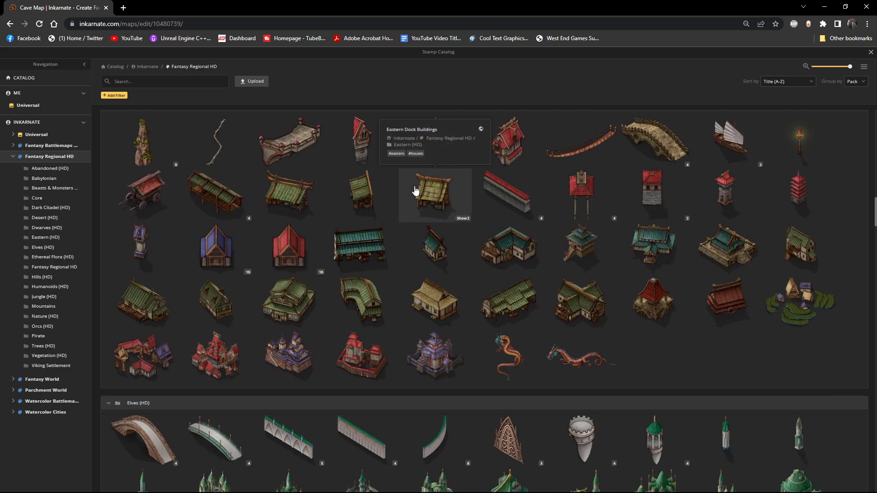
scroll(415, 190, "down", 4)
scroll(415, 190, "down", 8)
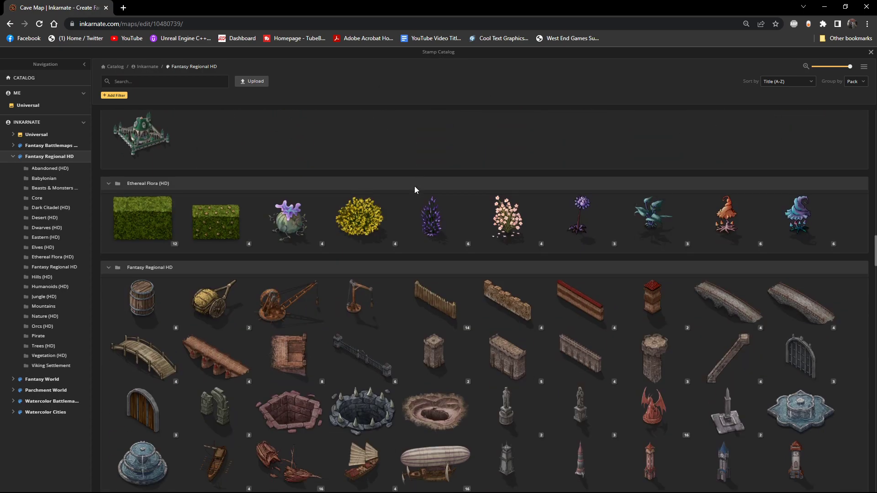
scroll(414, 190, "down", 3)
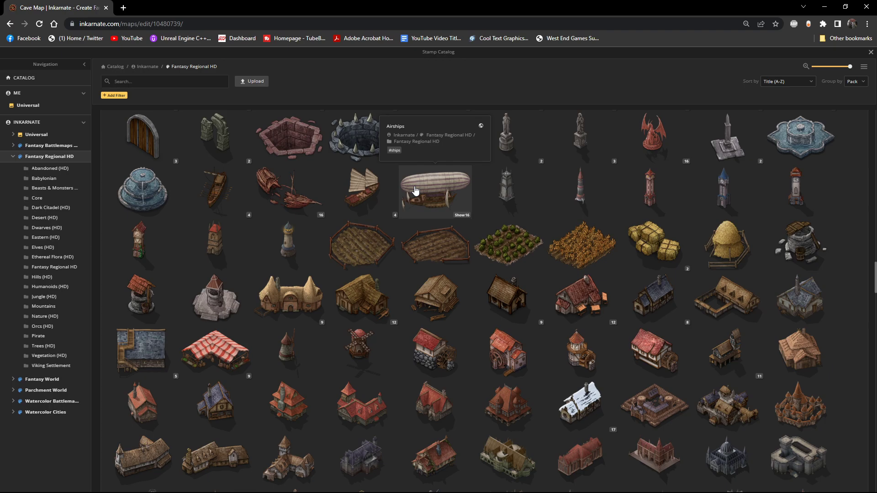
scroll(382, 221, "down", 7)
scroll(376, 220, "up", 7)
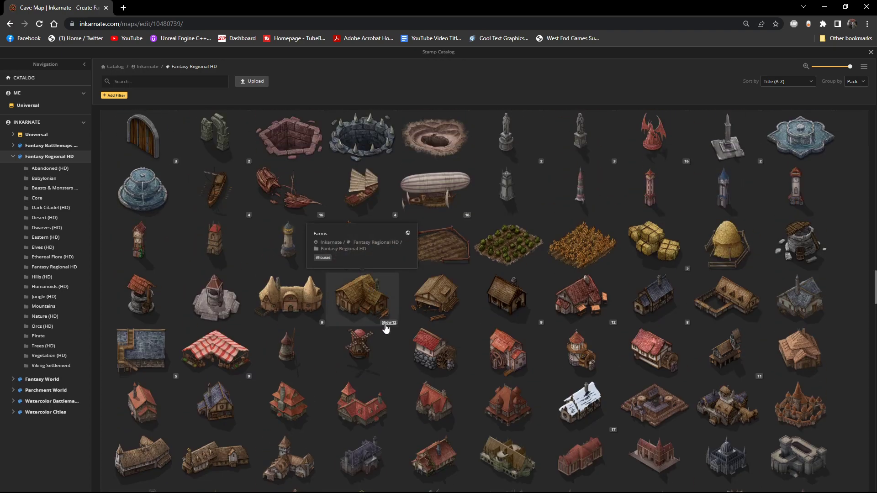
Step: Expand the Farms variants and examine the remaining Fantasy Regional HD stamps for a building that suits the clearing
left_click(389, 323)
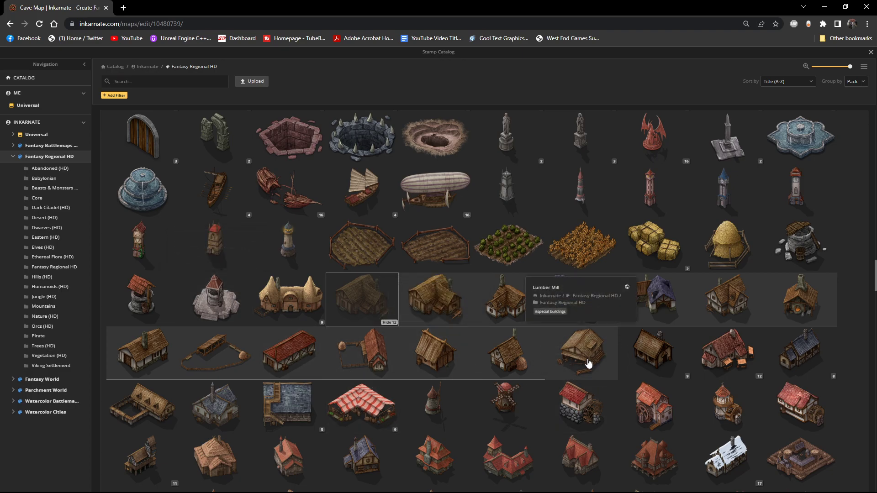
scroll(588, 358, "up", 5)
scroll(587, 350, "down", 6)
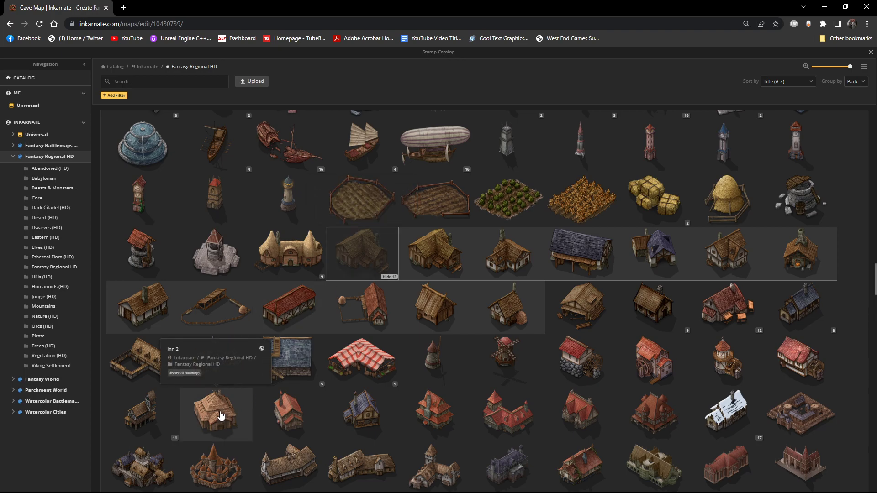
scroll(287, 361, "down", 4)
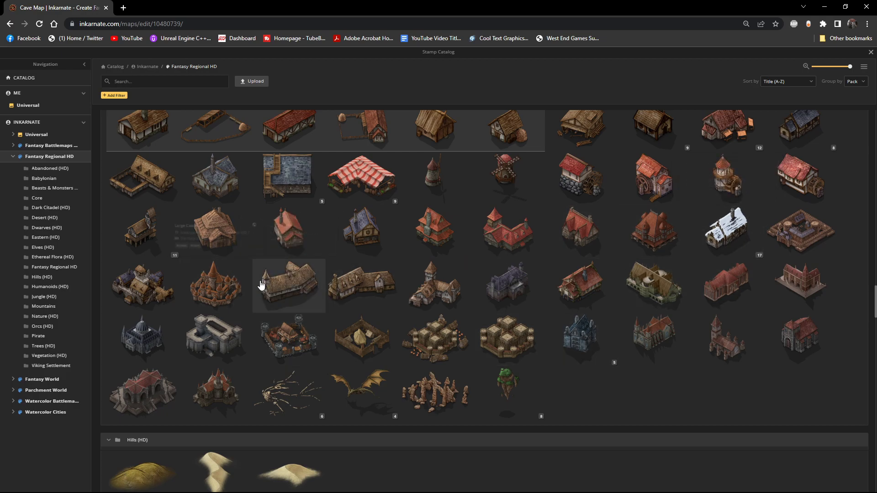
scroll(448, 303, "down", 8)
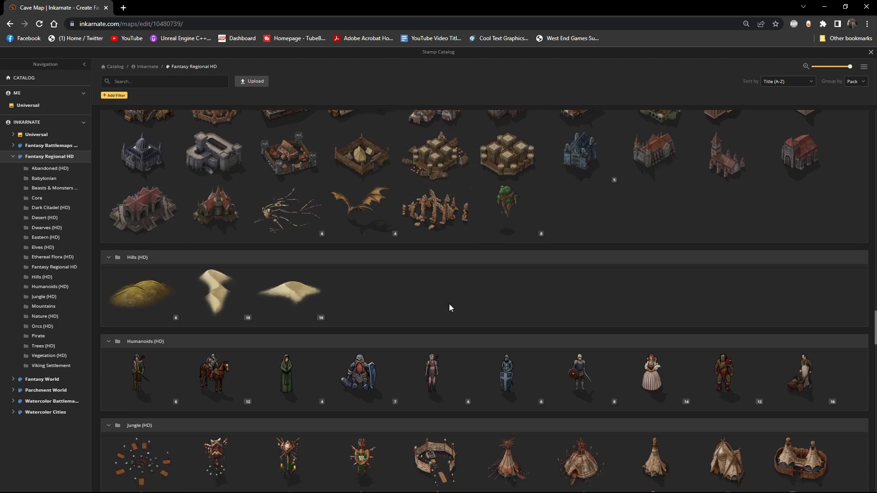
scroll(450, 309, "down", 12)
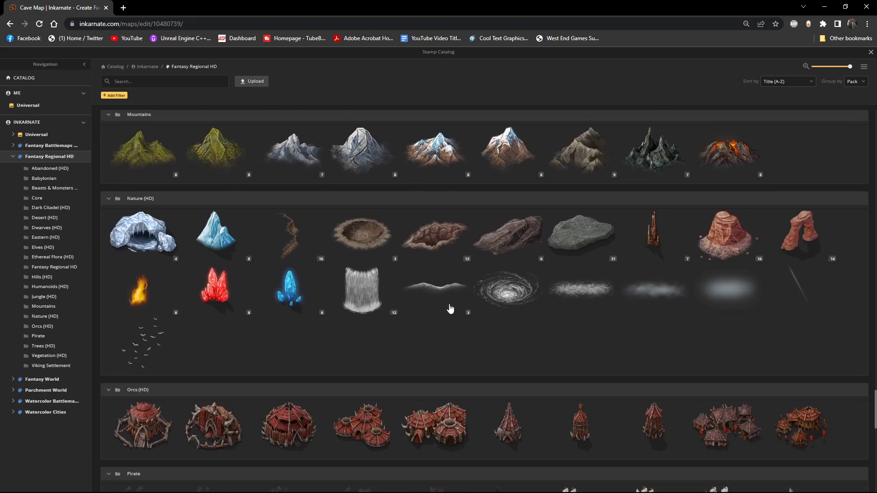
scroll(449, 309, "down", 7)
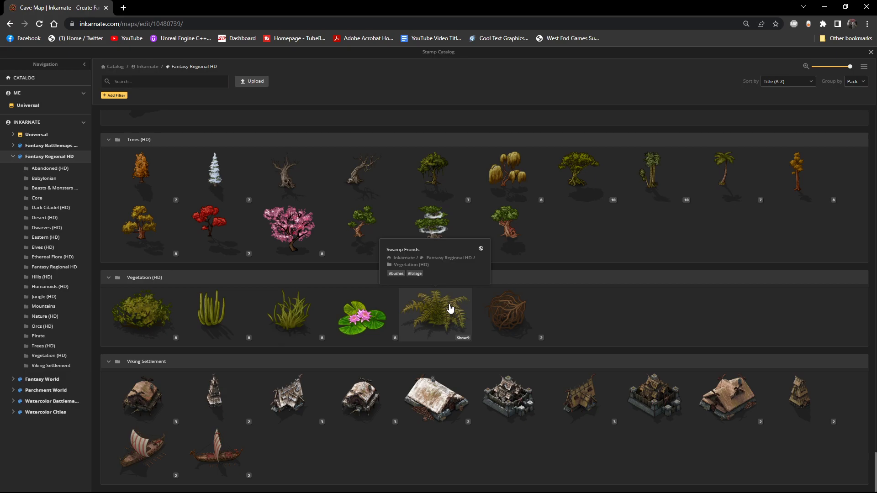
scroll(448, 306, "up", 5)
scroll(435, 327, "down", 5)
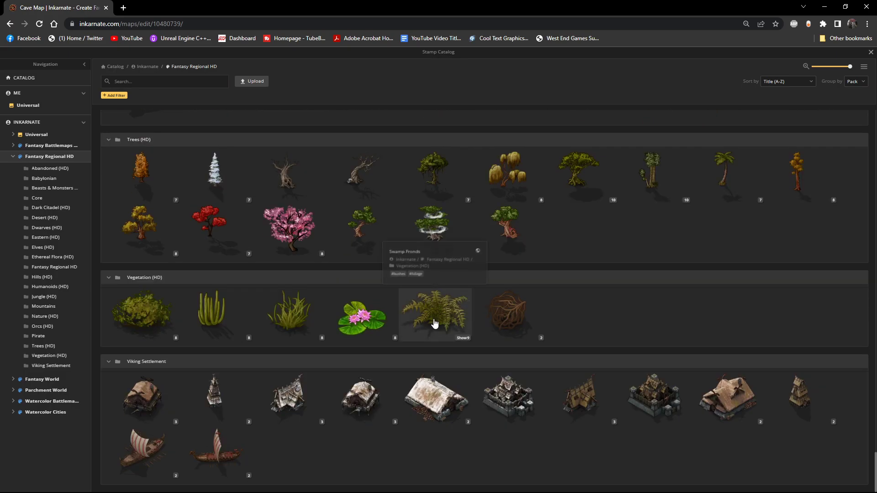
scroll(430, 309, "up", 15)
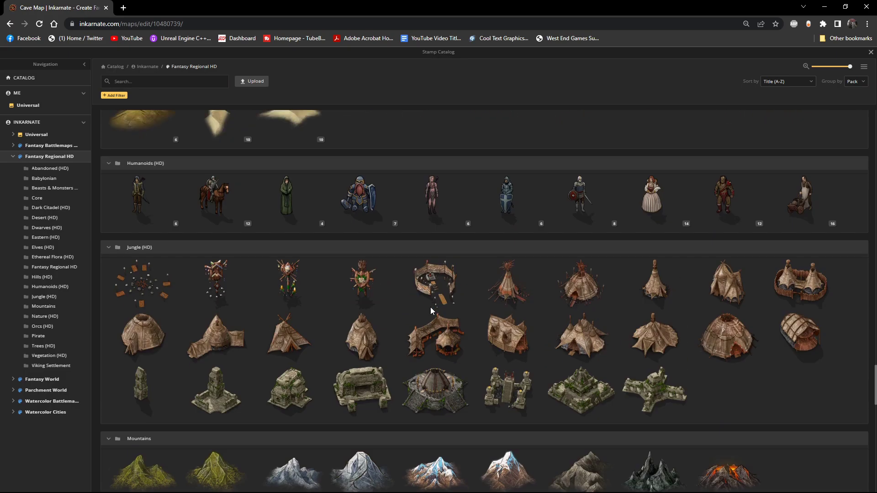
scroll(430, 311, "up", 10)
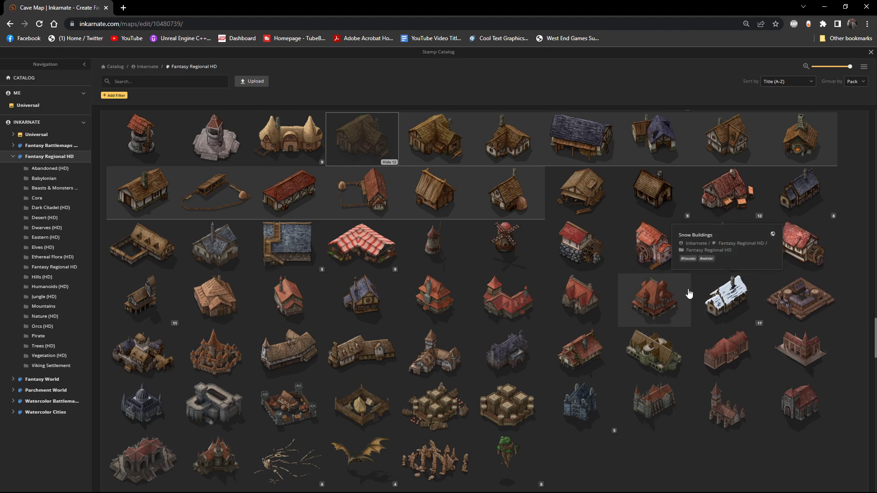
scroll(662, 319, "up", 3)
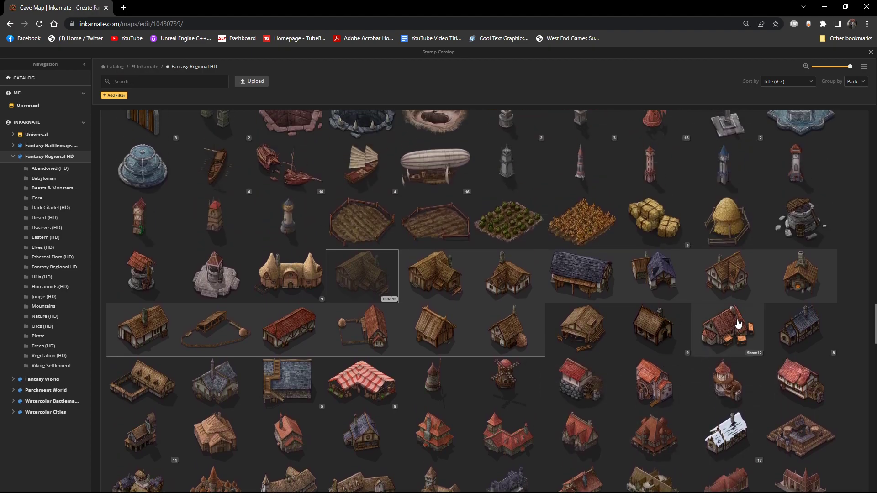
Step: Compare the house variants in the Human Town 2 group and the neighbouring brown-roofed house group
left_click(749, 354)
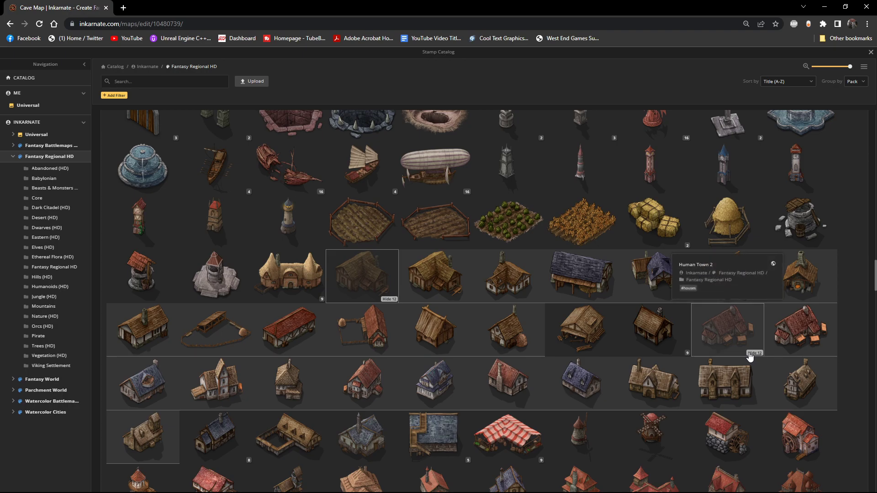
left_click(753, 354)
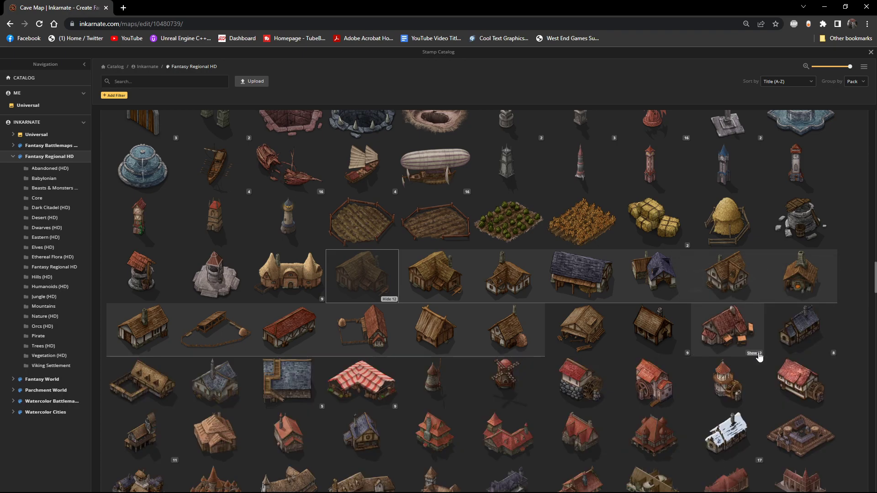
left_click(683, 355)
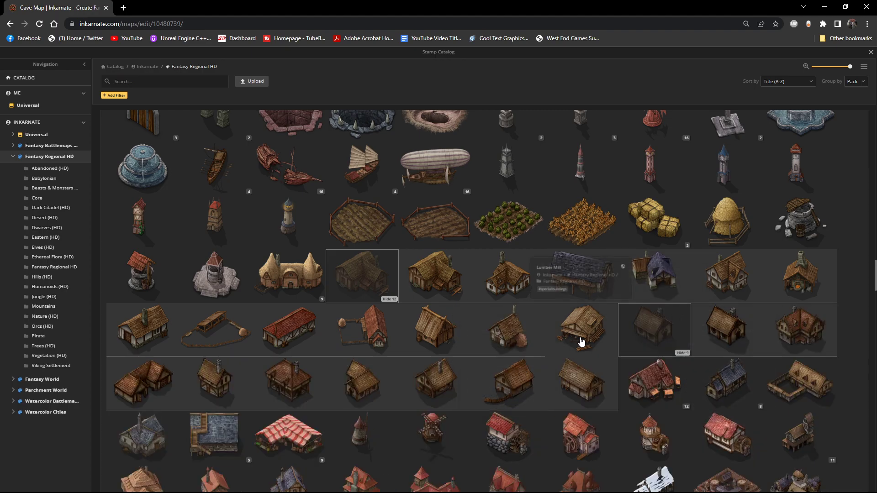
left_click(682, 353)
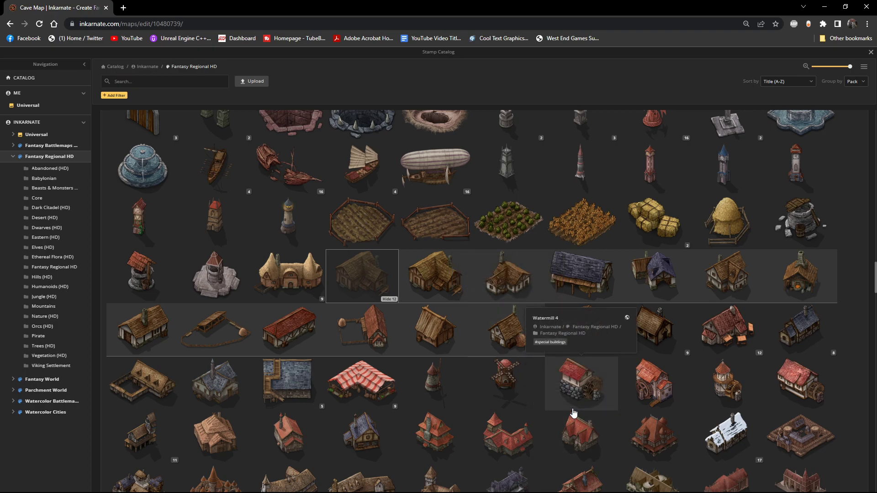
Step: Place the second Farms house stamp, flipped horizontally at size 325, in the upper left of the clearing and lower it to layer 2
left_click(513, 283)
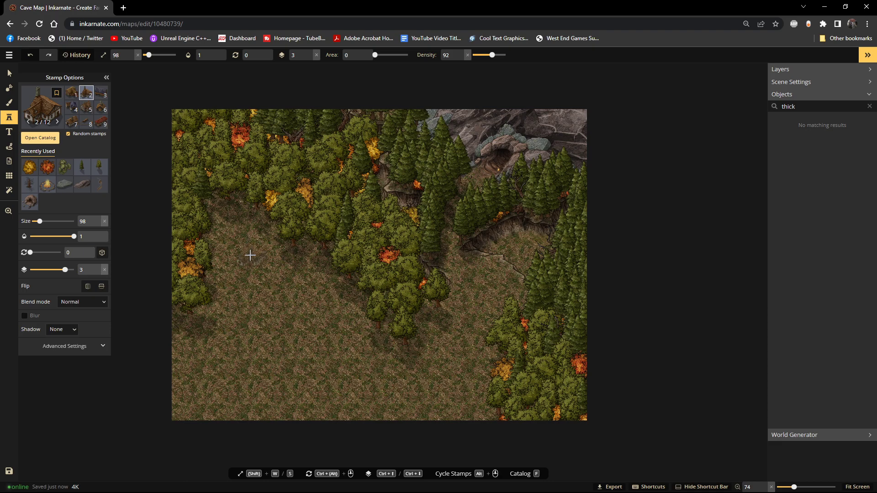
key("w")
left_click(88, 288)
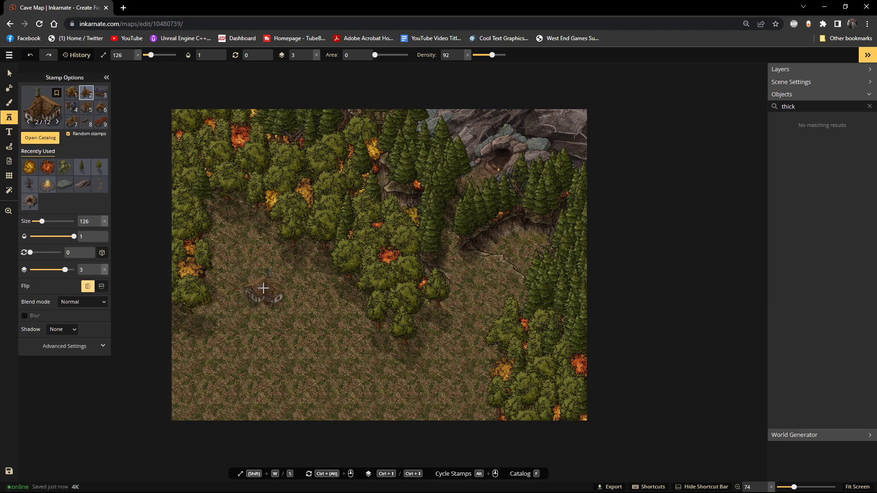
key("w")
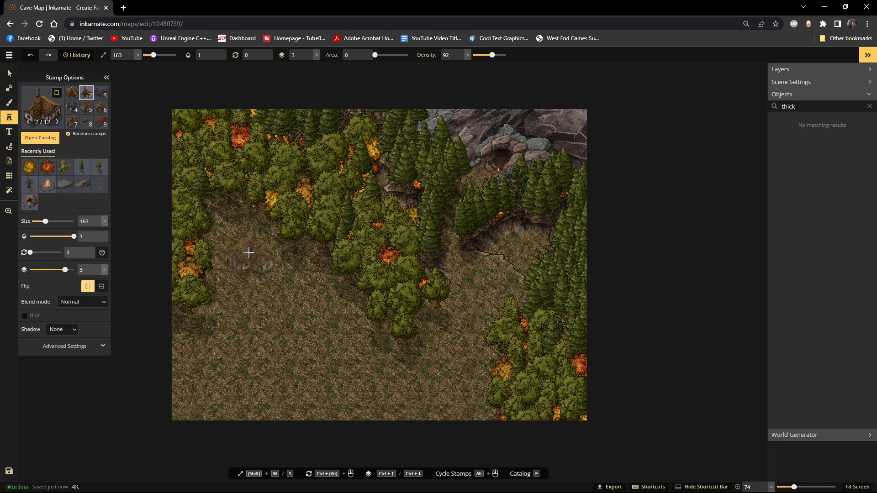
key("w")
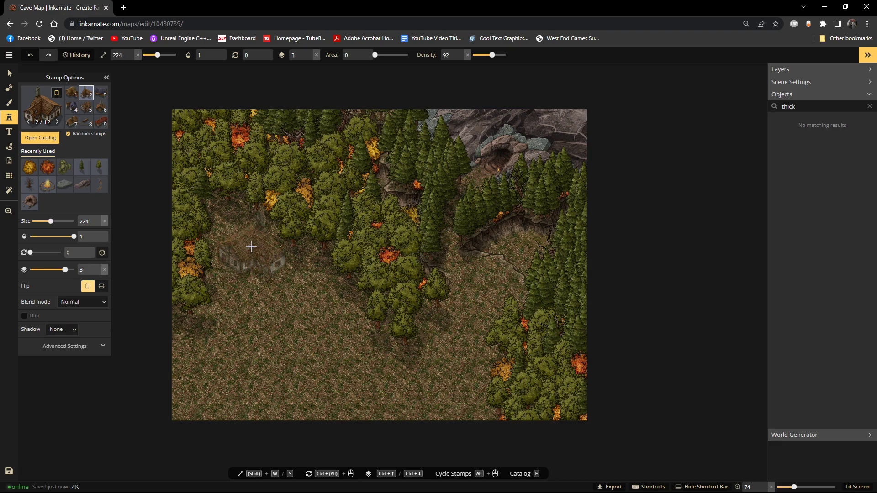
key("w")
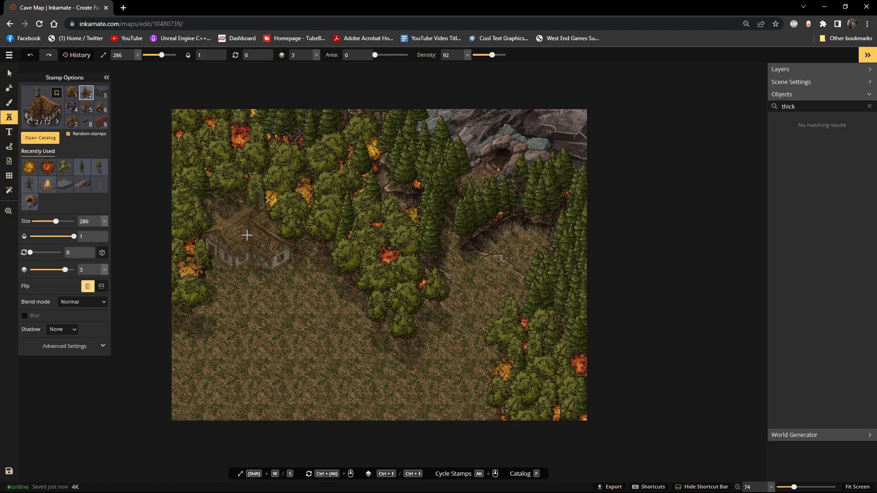
key("w")
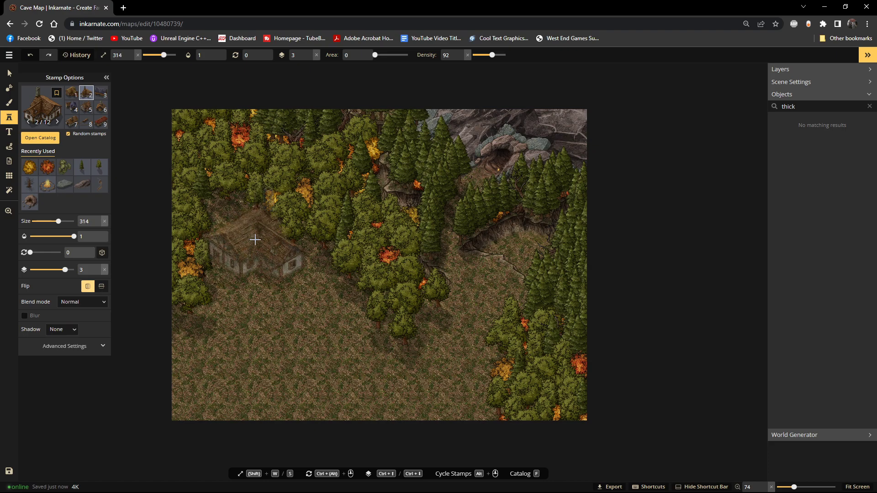
left_click(253, 235)
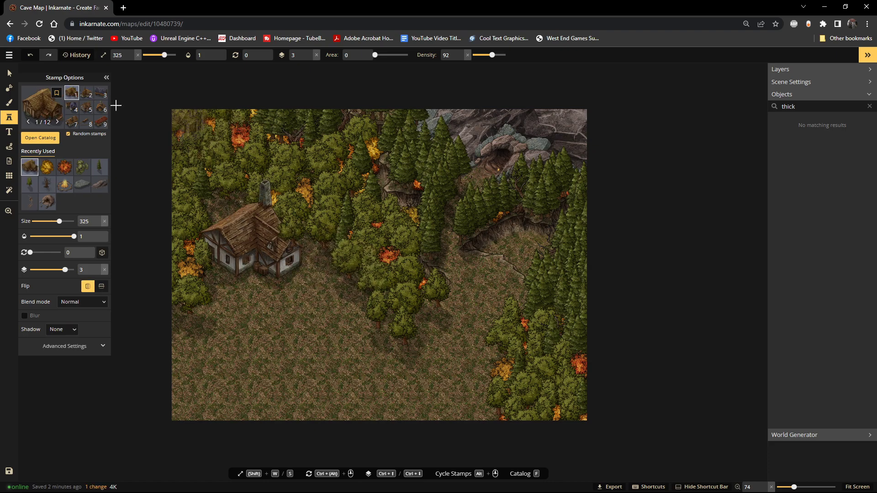
left_click(10, 73)
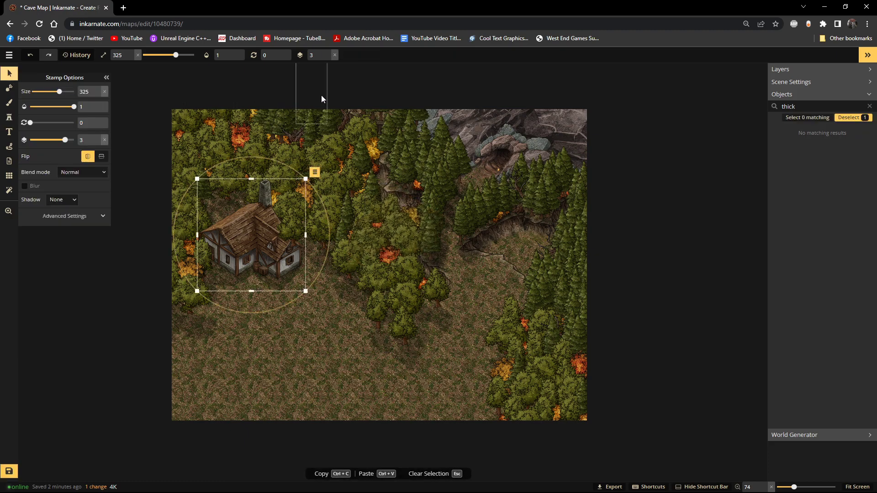
left_click(327, 58)
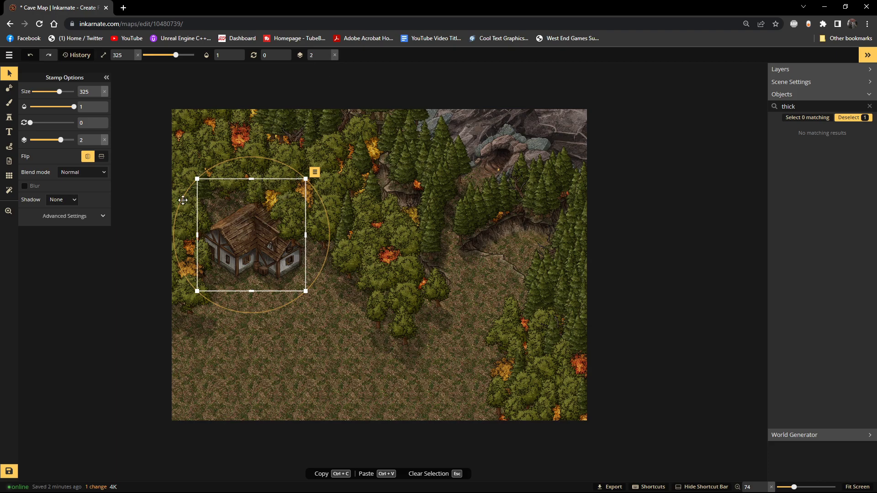
Step: Try to rearrange the trees and yellow bush around the house's chimney and lower them to layer 2
left_click(8, 79)
left_click_drag(263, 239, 294, 212)
scroll(333, 240, "up", 2)
left_click(264, 195)
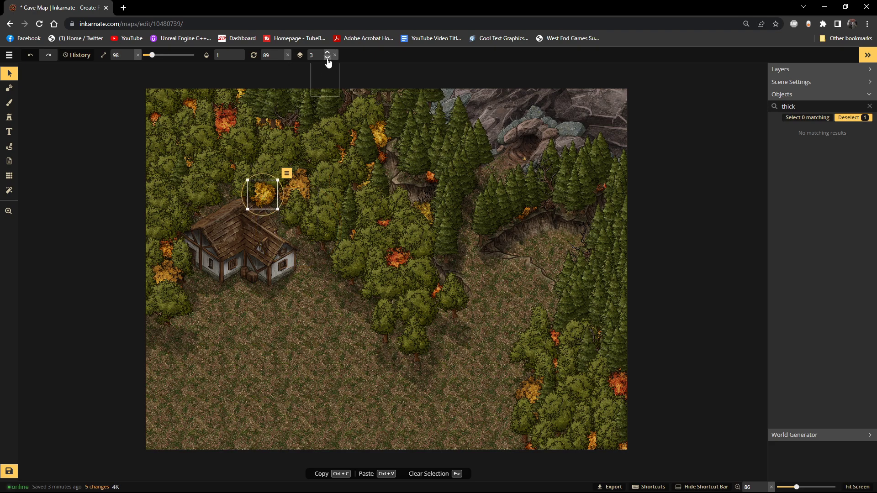
left_click(241, 176)
mouse_move(241, 177)
left_mouse_down()
mouse_move(268, 186)
mouse_move(251, 176)
mouse_move(238, 185)
left_mouse_up()
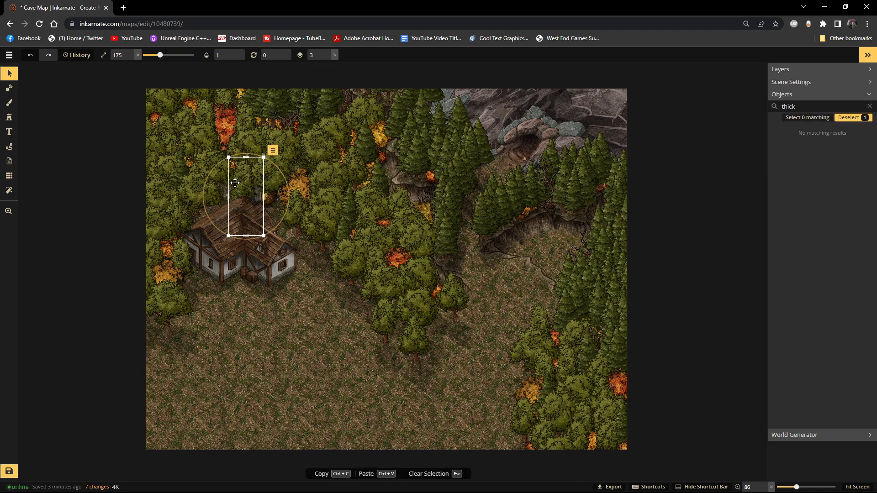
left_click(327, 59)
left_click(272, 183)
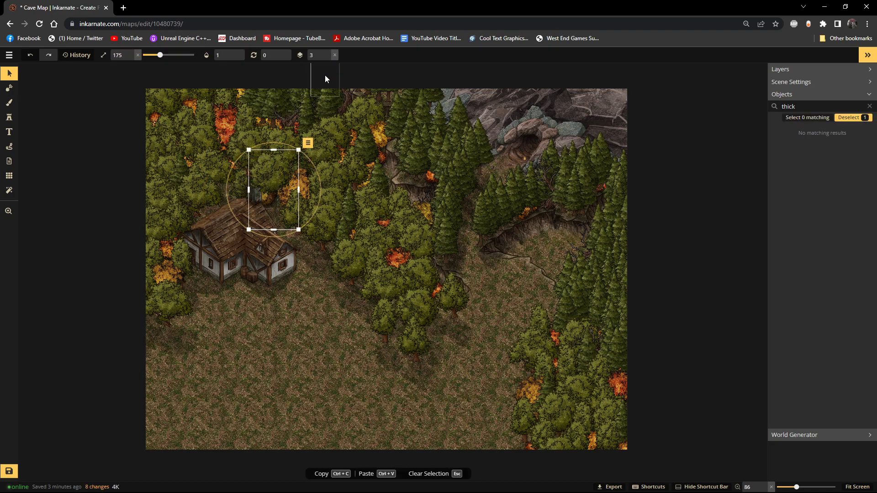
left_click_drag(274, 178, 250, 148)
left_click(264, 156)
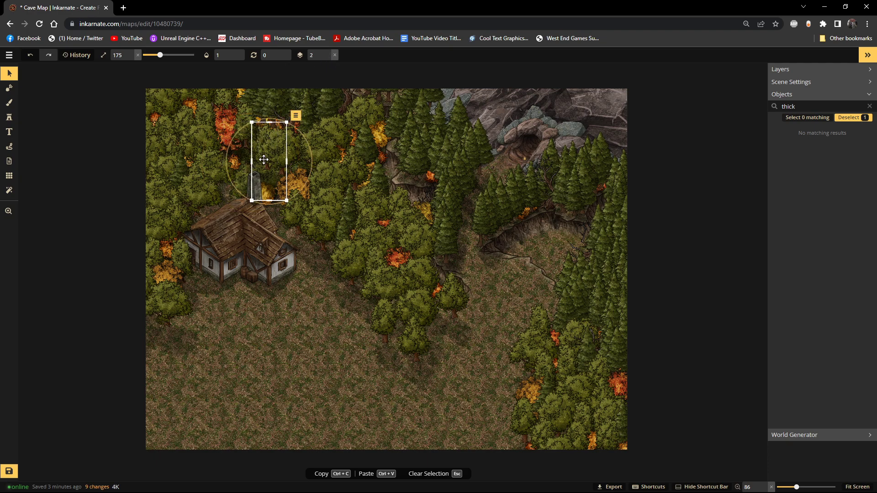
Step: Try to lower another tree above the chimney and the small bare-branched stamp to layer 2, moving the branches toward the house
left_click(297, 156)
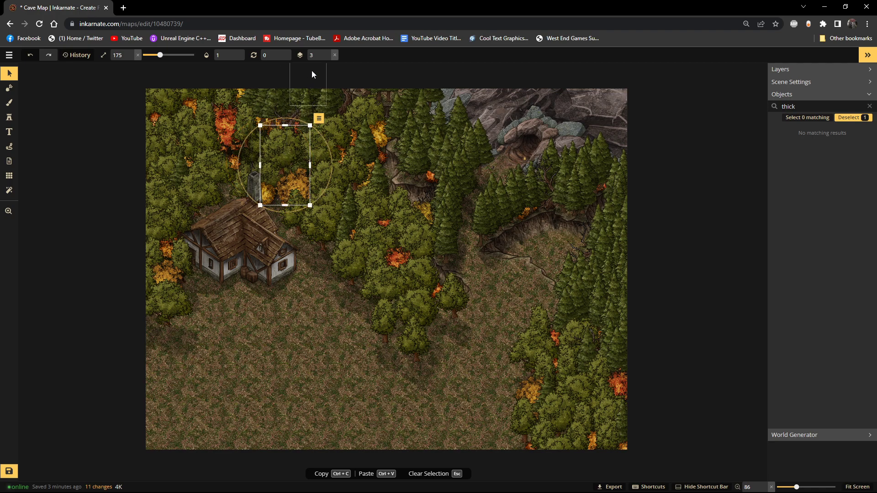
left_click(327, 58)
left_click(308, 258)
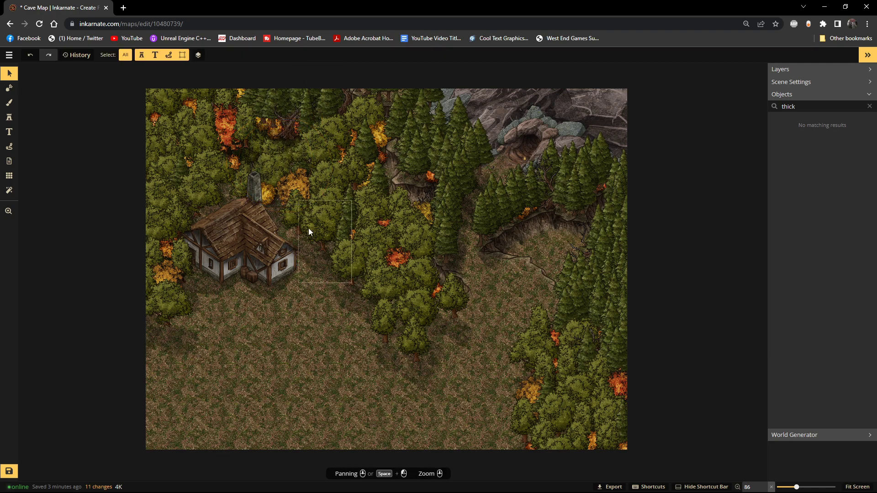
left_click(289, 131)
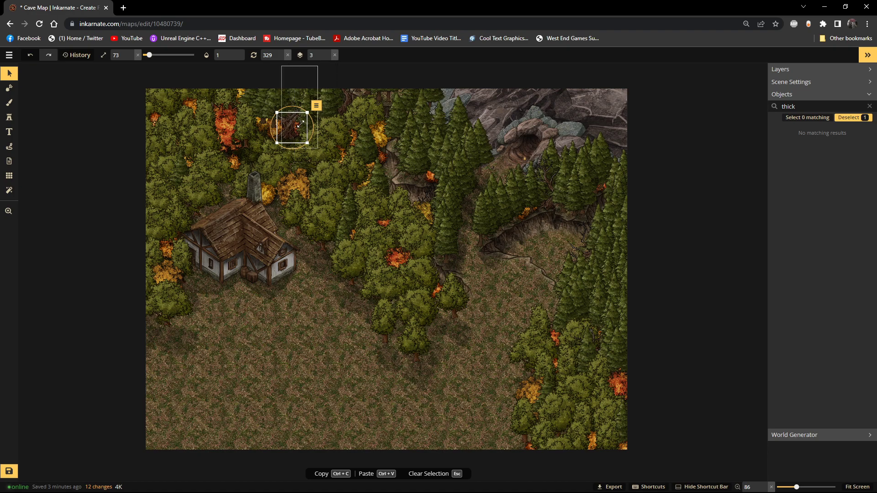
left_click(327, 58)
left_click_drag(291, 141, 258, 174)
left_click(333, 374)
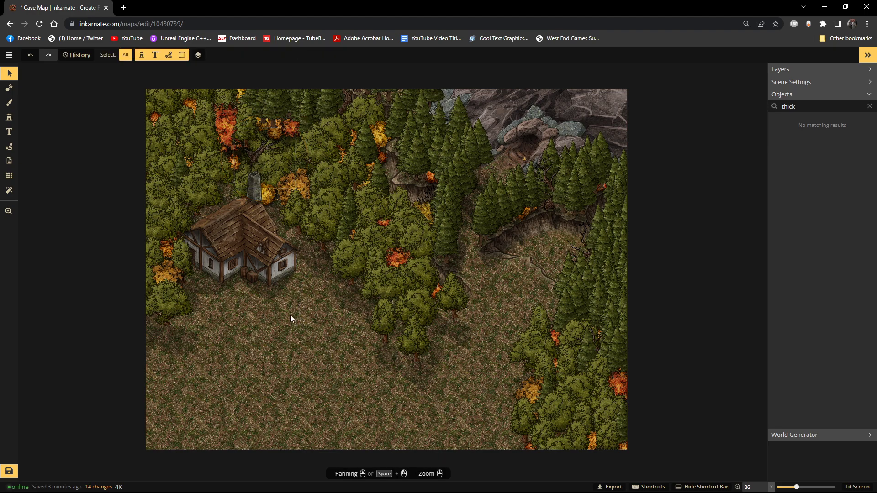
Step: Undo all the tree and bush changes around the chimney, keeping the house on layer 2
key("ctrl+z")
key("ctrl+z")
key("ctrl+z")
key("ctrl+z")
key("ctrl+z")
key("ctrl+z")
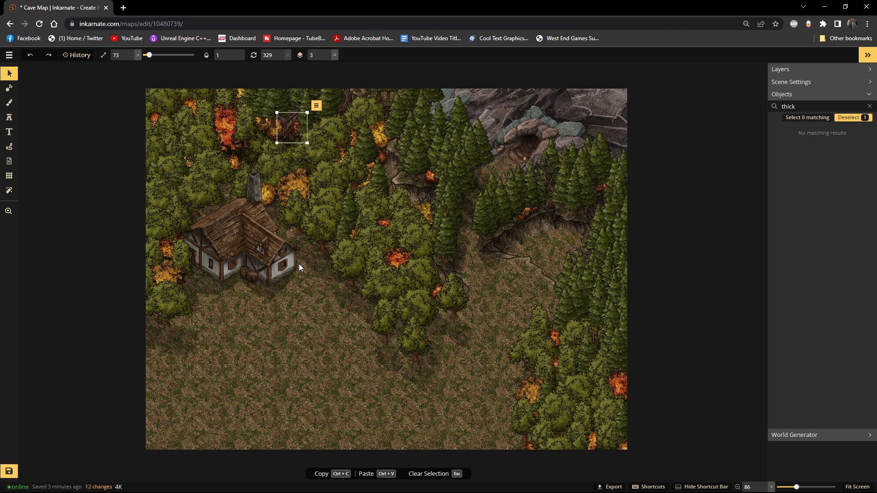
key("ctrl+z")
key("ctrl+z")
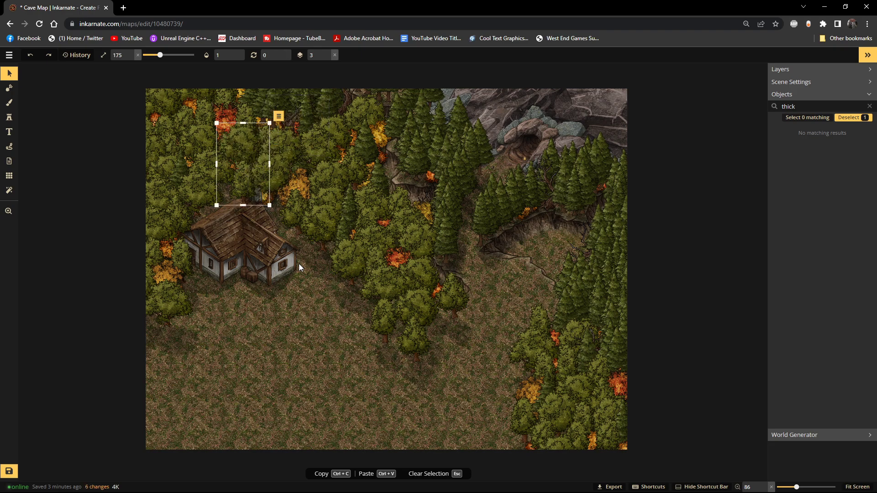
key("ctrl+z")
key("ctrl+z")
key("ctrl+z")
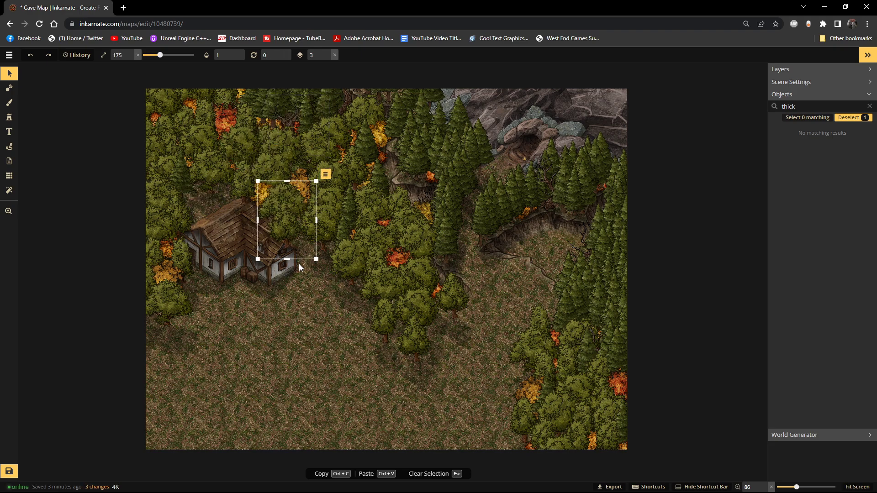
key("ctrl+z")
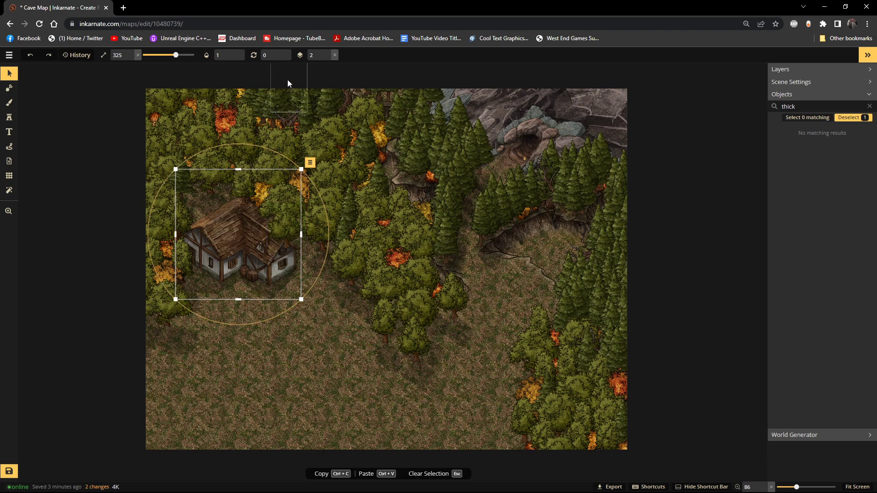
Step: Raise the farmhouse to layer 4 and move it slightly up toward the trees
left_click(328, 53)
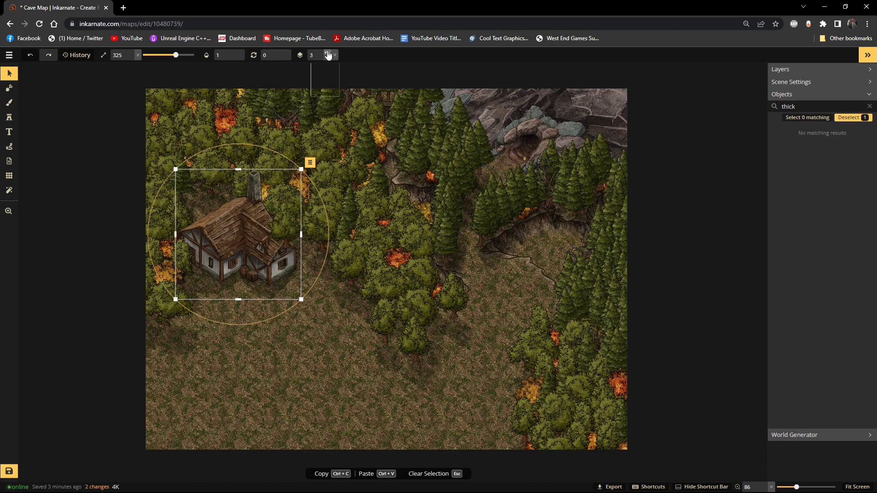
left_click(328, 53)
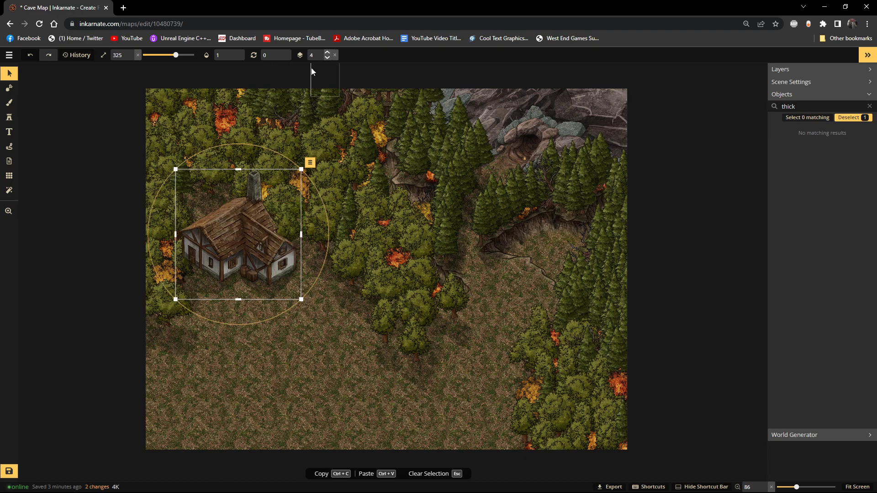
left_click_drag(242, 225, 243, 210)
left_click(238, 333)
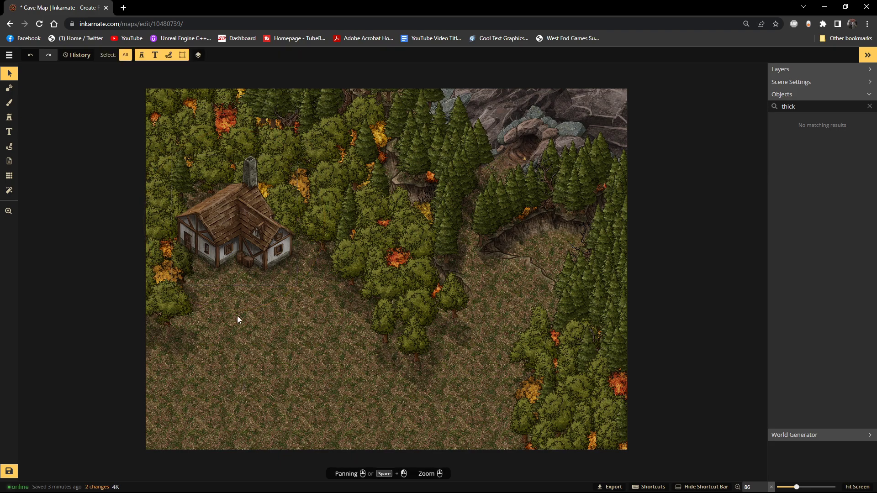
Step: Try the tree beside the house's right wing on layer 4, and lower the farmhouse to layer 3
left_click_drag(247, 180, 276, 208)
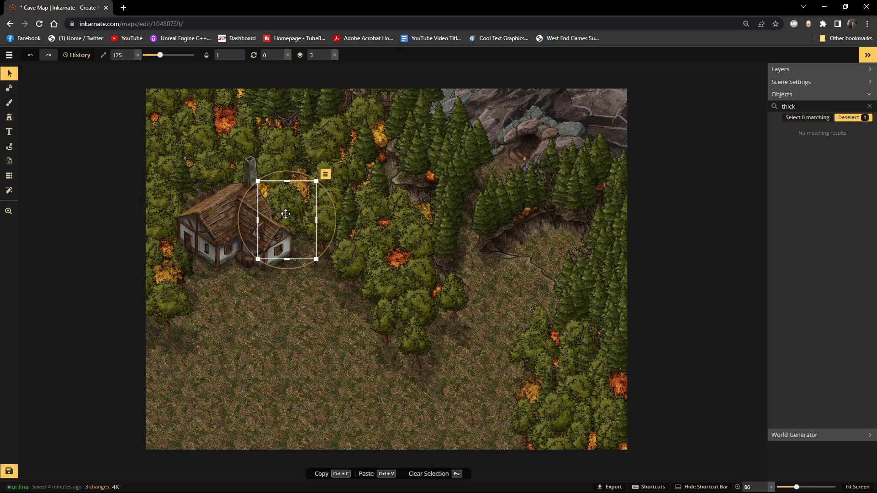
left_click(328, 55)
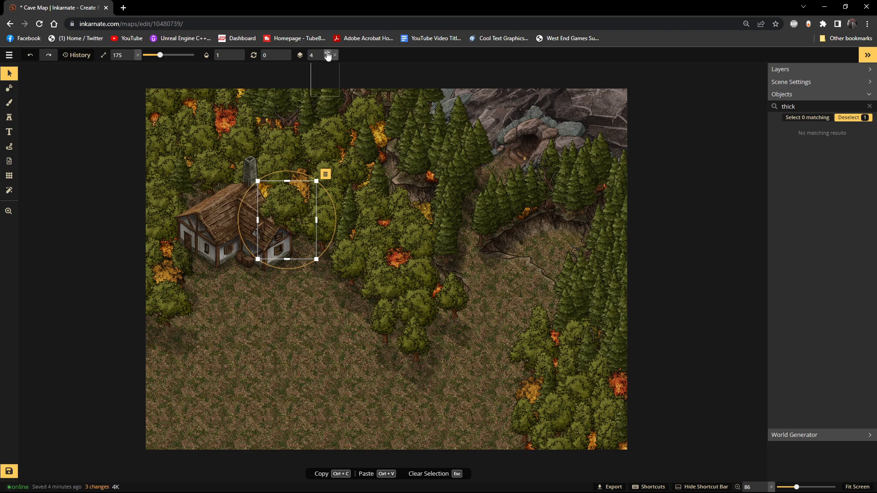
left_click(327, 58)
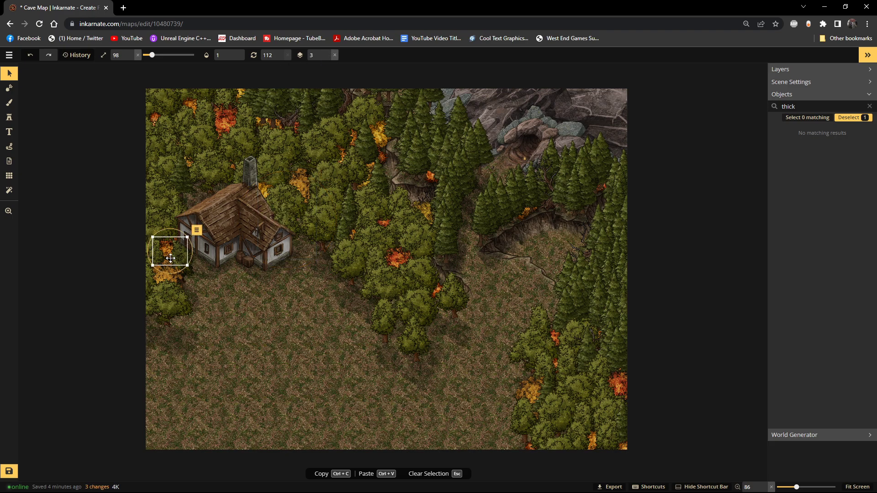
left_click(228, 234)
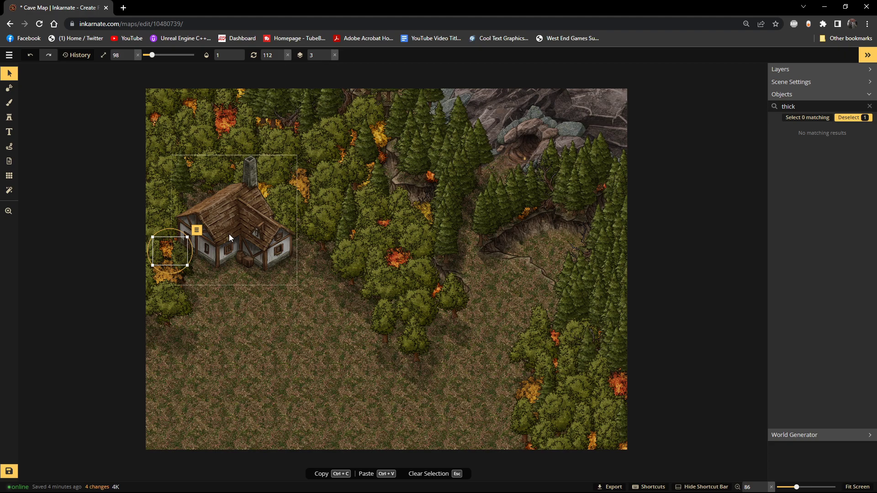
left_click(327, 58)
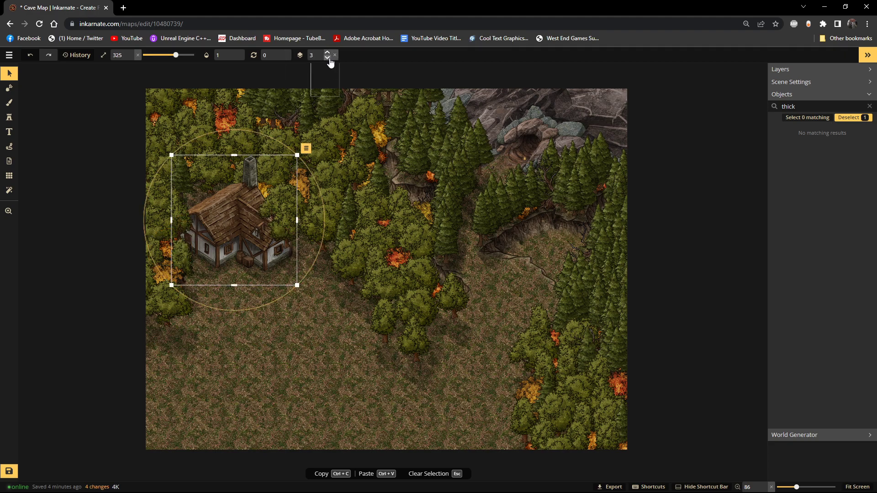
left_click(299, 328)
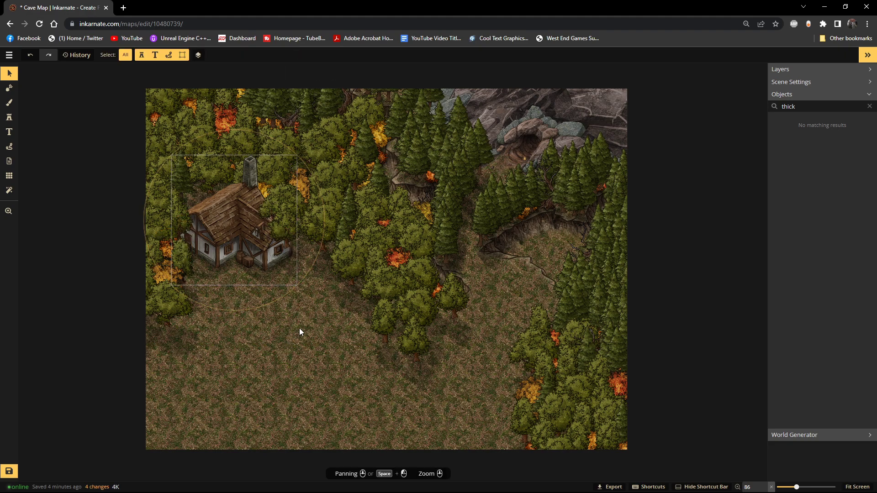
Step: Move the tree covering the house's right wing up and away from the wall
left_click(282, 211)
left_click(288, 233)
left_click_drag(289, 232, 275, 198)
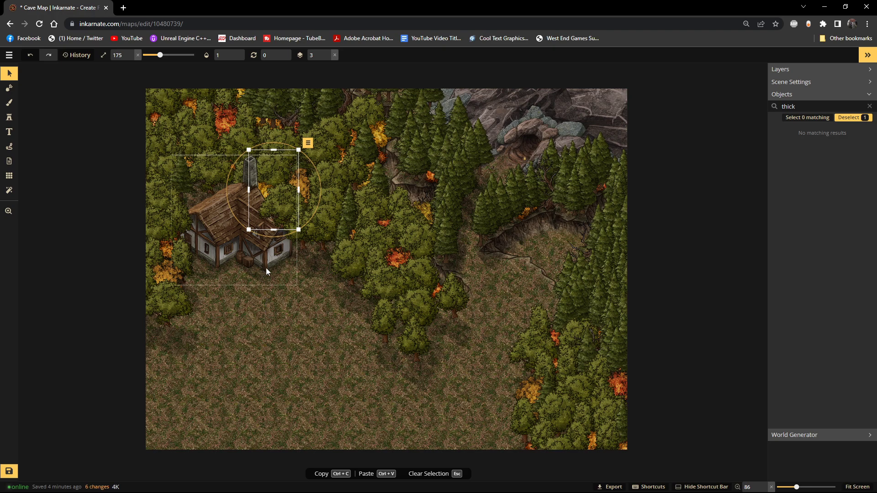
Step: Scale the farmhouse down to size 200 and move it up and left against the forest edge
left_click(200, 221)
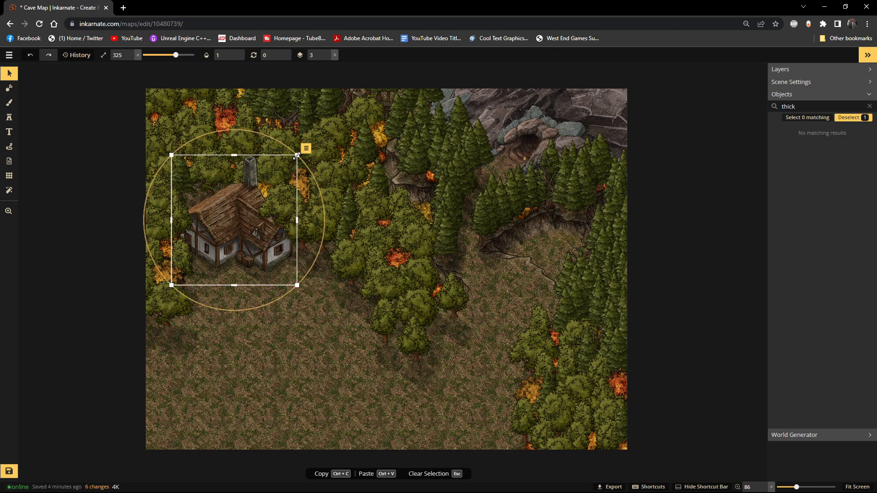
left_click_drag(297, 155, 286, 166)
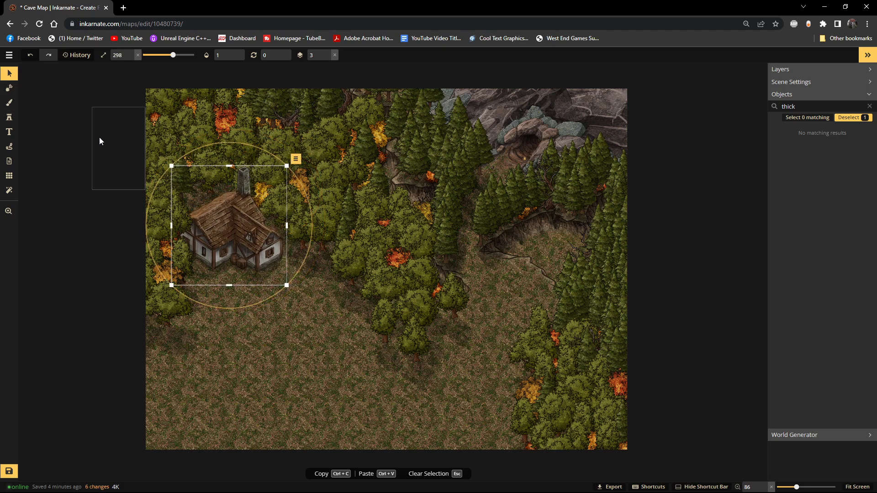
left_click(9, 117)
left_click(9, 73)
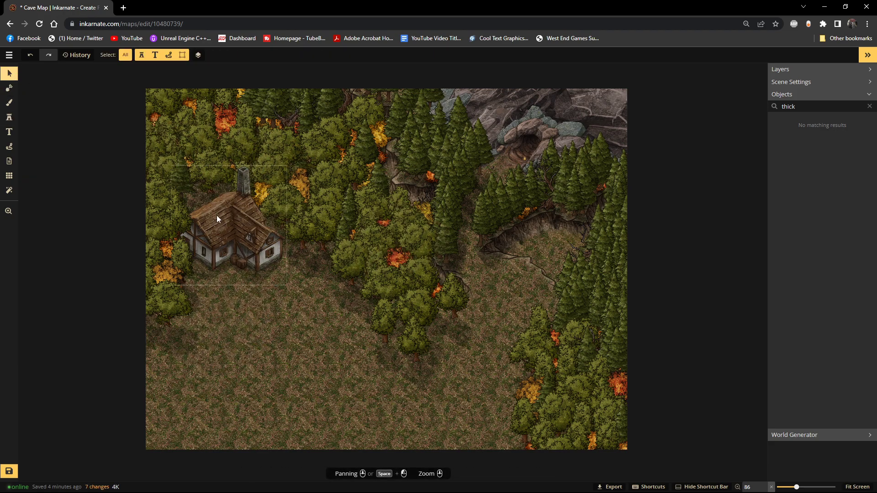
left_click(215, 214)
scroll(205, 161, "down", 10)
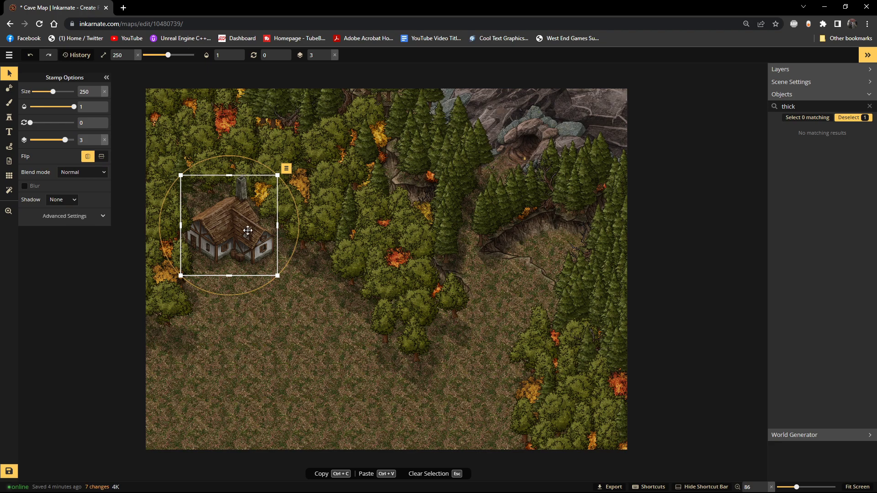
scroll(227, 229, "down", 8)
scroll(228, 230, "down", 2)
scroll(255, 235, "up", 1)
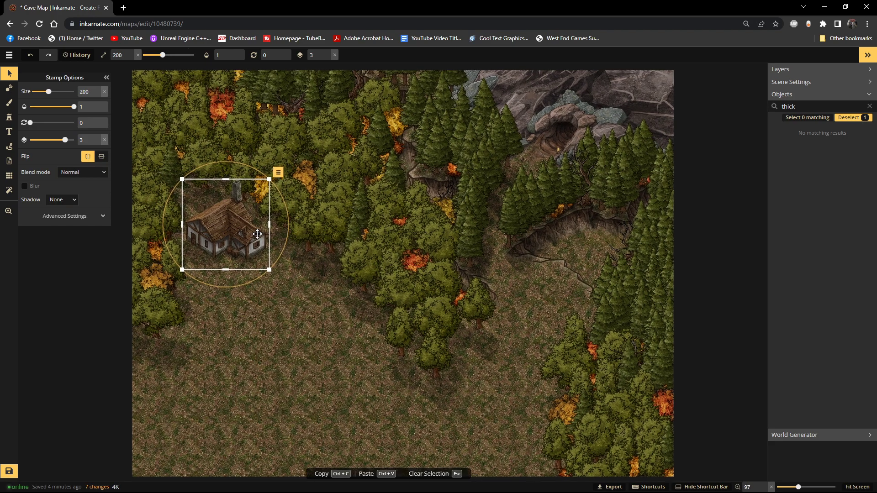
left_click_drag(231, 229, 216, 206)
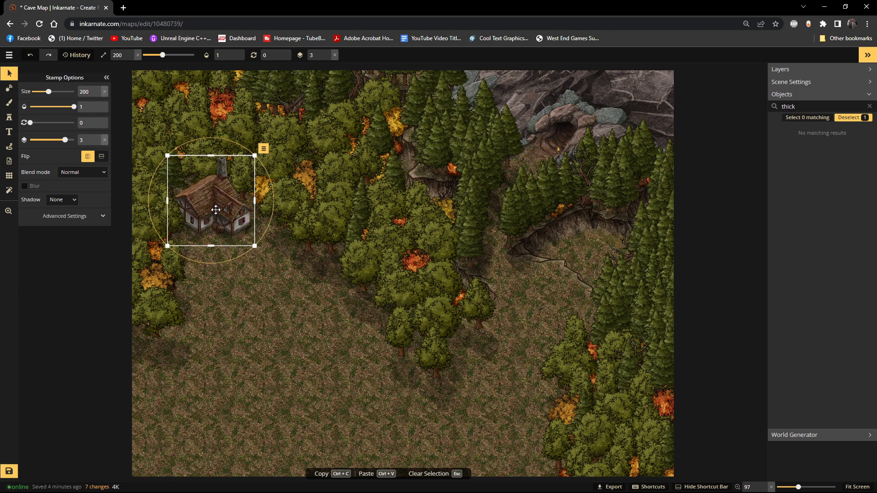
left_click(205, 305)
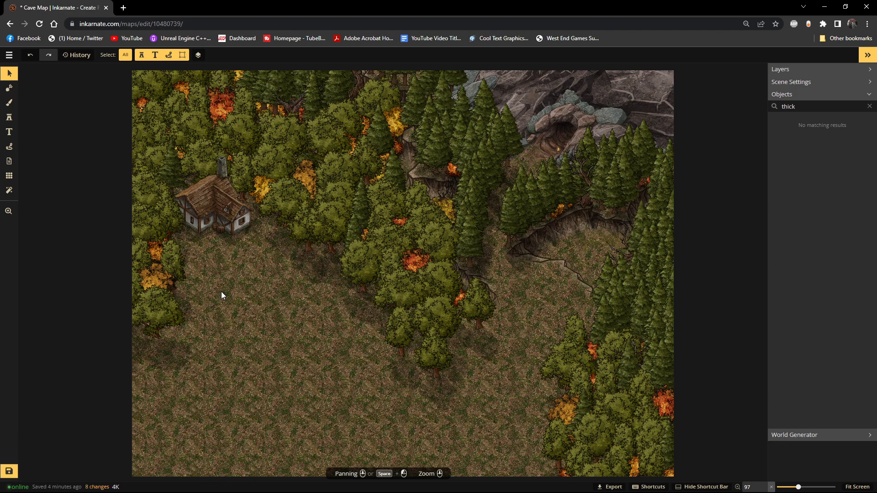
Step: Set the Mask tool to subtract at size 30 with roughness 3, undoing the rough test strip of water
left_click(9, 117)
scroll(175, 286, "down", 3)
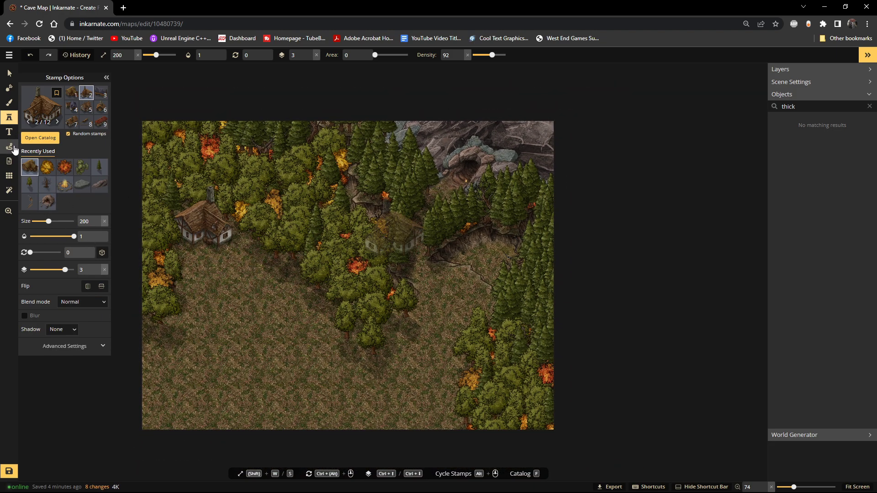
left_click(10, 106)
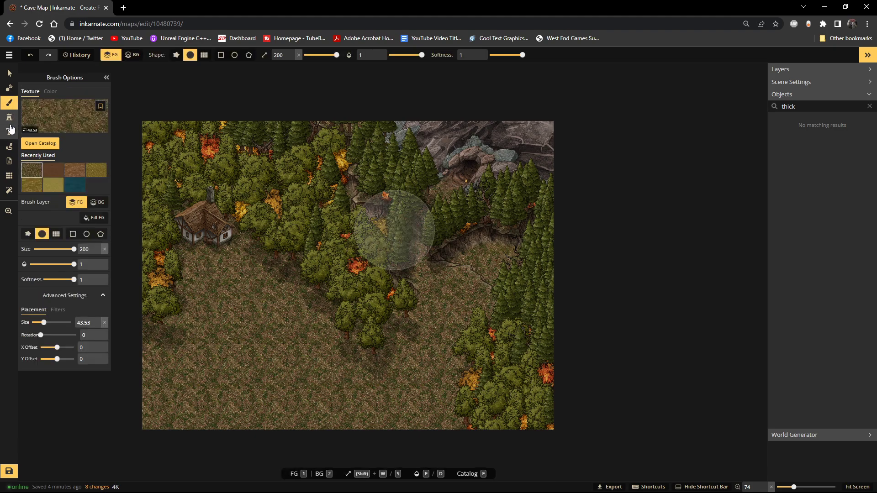
left_click(10, 89)
left_click(90, 124)
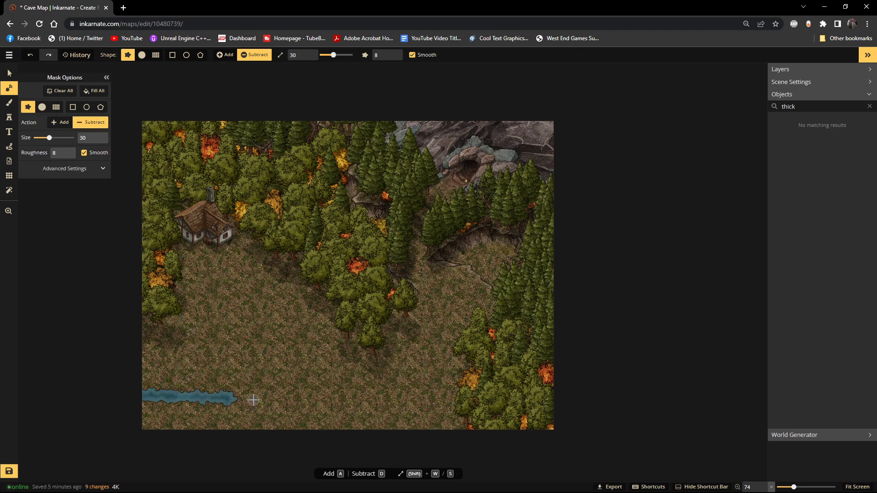
key("ctrl+z")
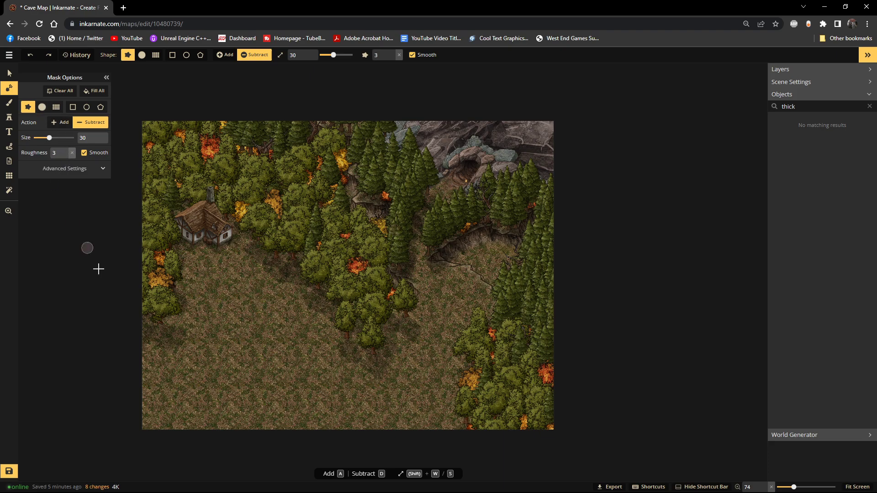
Step: Carve a winding river from the map's lower left edge to its bottom edge, widening the channel and the bend below the house
left_click_drag(141, 387, 161, 379)
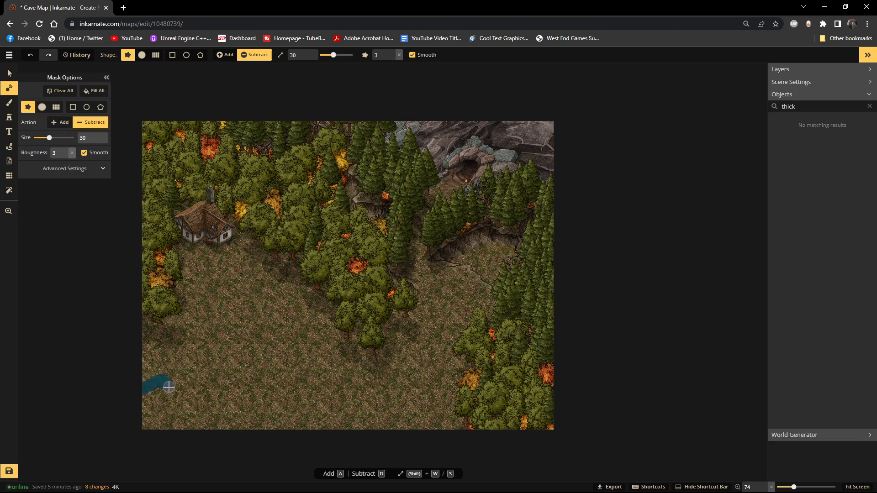
mouse_move(198, 361)
left_mouse_down()
mouse_move(224, 335)
mouse_move(238, 353)
left_mouse_up()
mouse_move(269, 379)
left_mouse_down()
mouse_move(323, 379)
mouse_move(327, 392)
mouse_move(417, 429)
left_mouse_up()
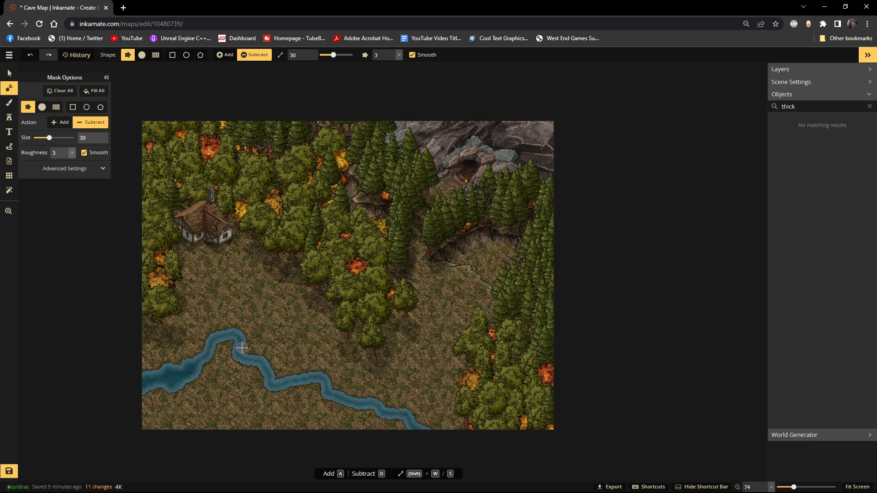
left_click_drag(220, 350, 230, 342)
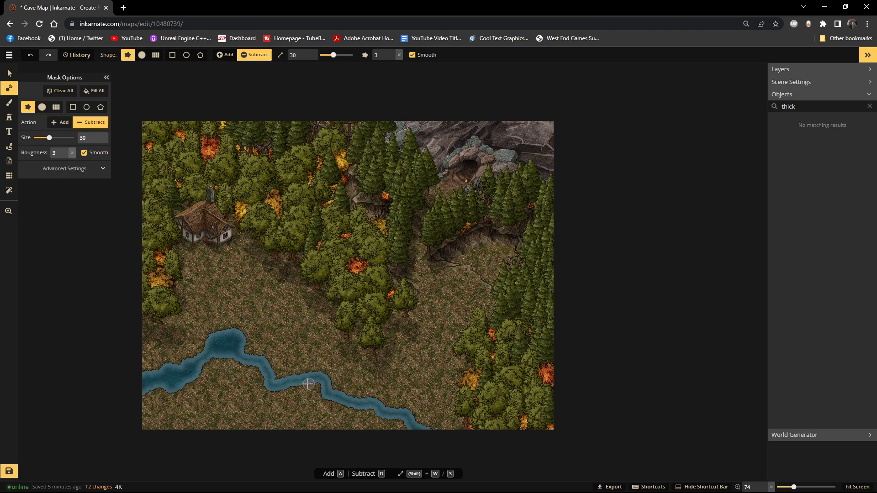
mouse_move(275, 388)
left_mouse_down()
mouse_move(314, 386)
mouse_move(331, 413)
mouse_move(348, 409)
mouse_move(412, 433)
mouse_move(370, 408)
mouse_move(323, 394)
mouse_move(316, 407)
mouse_move(307, 388)
mouse_move(274, 390)
mouse_move(247, 366)
mouse_move(283, 394)
mouse_move(286, 383)
mouse_move(270, 373)
mouse_move(249, 400)
mouse_move(243, 366)
mouse_move(214, 360)
mouse_move(196, 376)
left_mouse_up()
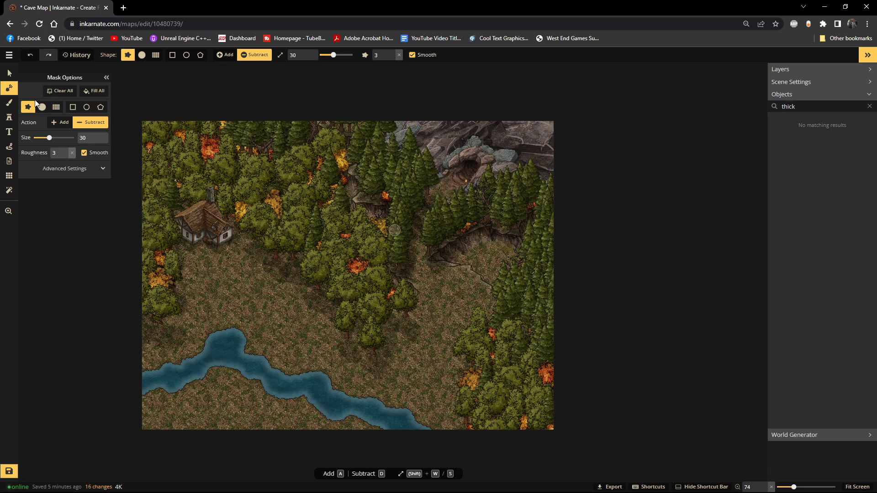
Step: Find the stamp catalog's "bridge" models and pick the arched wooden bridge from the Fantasy Regional HD group
left_click(9, 117)
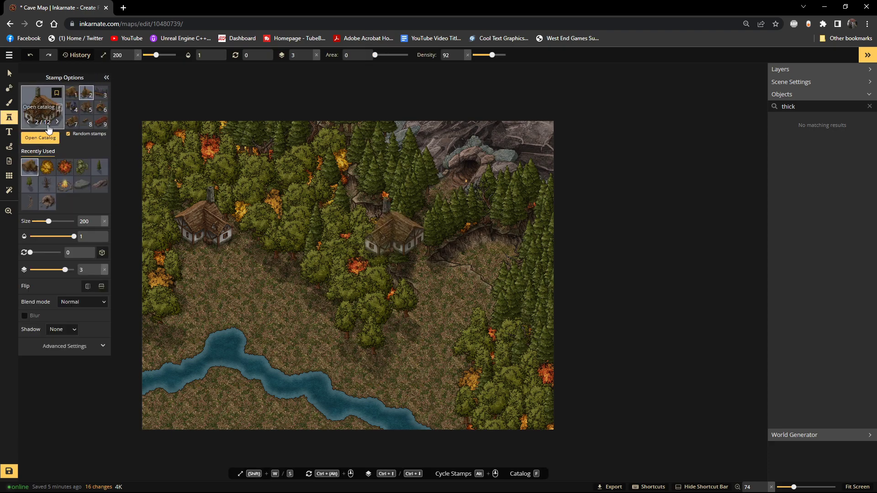
left_click(40, 137)
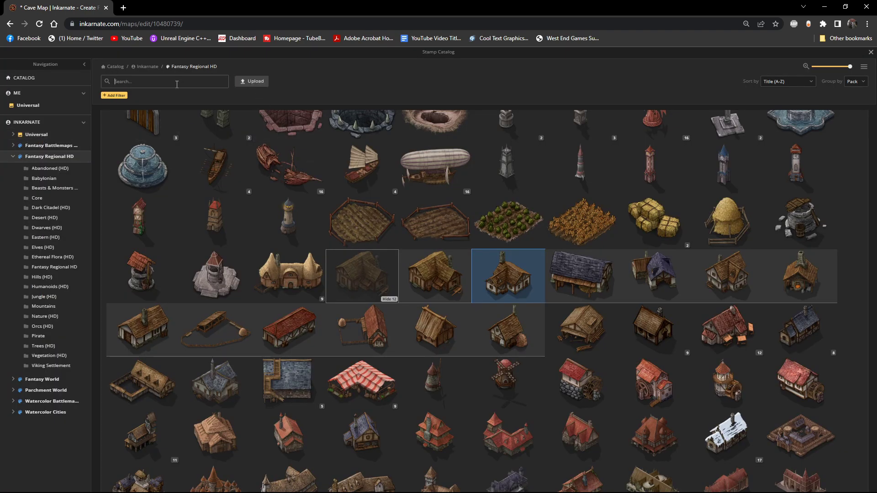
type("bridge")
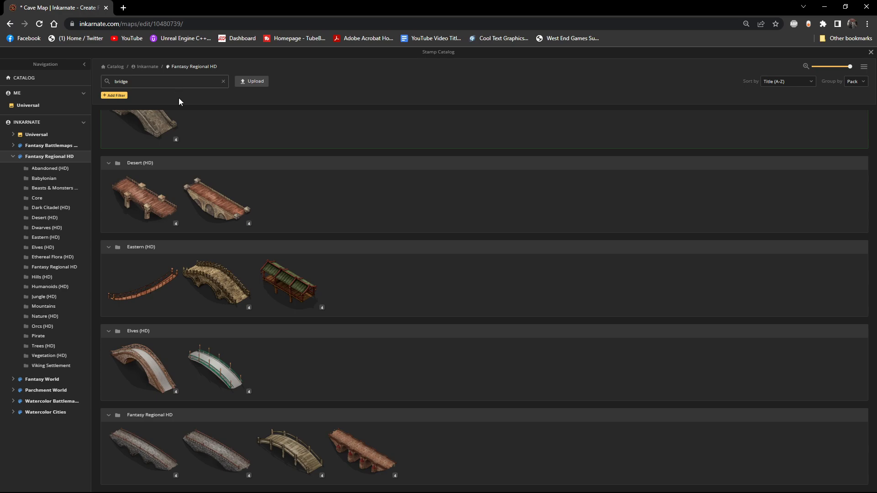
scroll(273, 268, "up", 3)
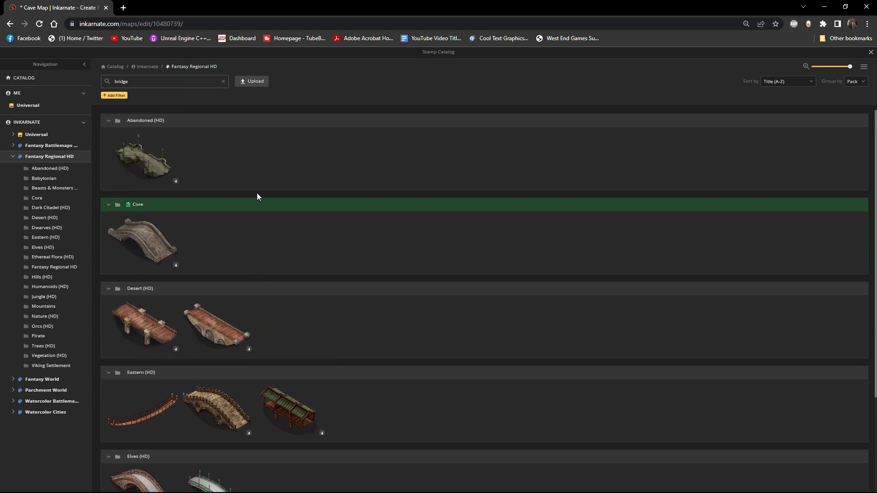
scroll(248, 194, "down", 3)
scroll(323, 256, "down", 1)
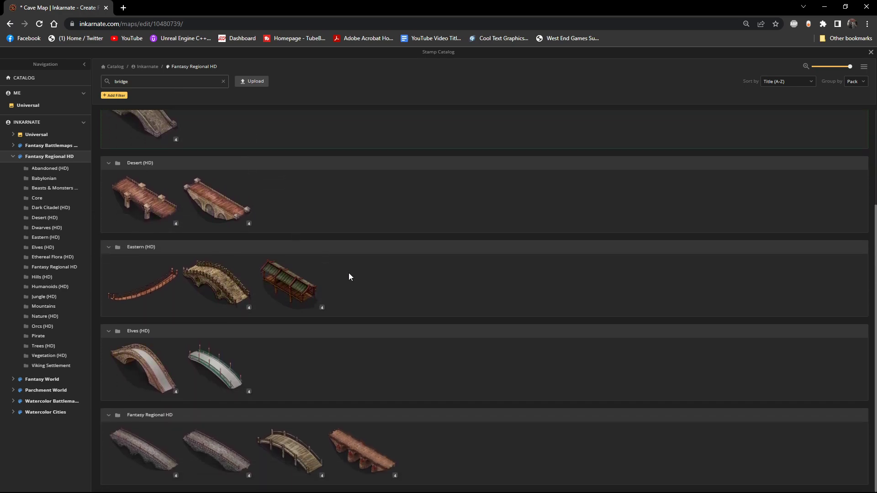
left_click(311, 460)
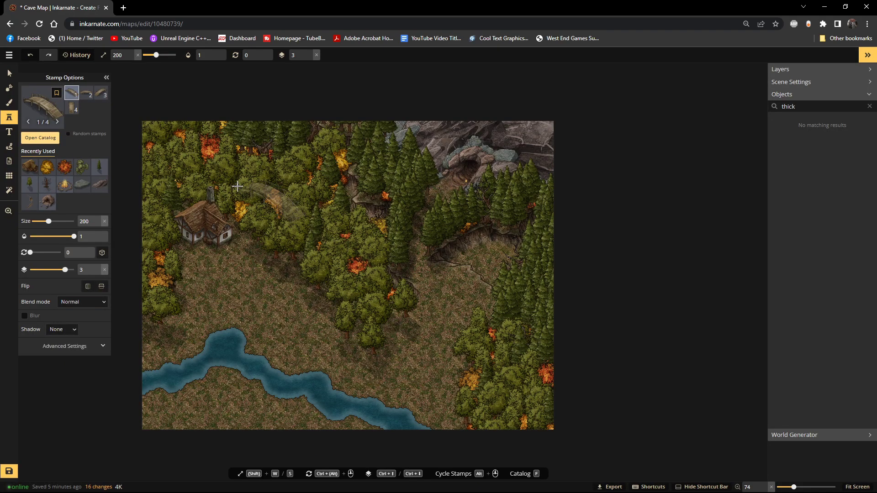
Step: Compare the wooden bridge's four variants and place variant 3 across the river, just right of its wide bulge
left_click(86, 94)
left_click(100, 94)
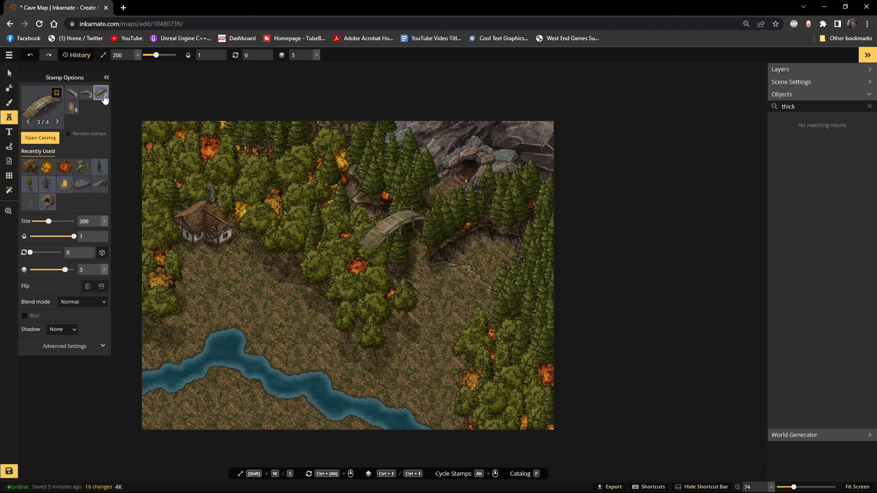
left_click(72, 108)
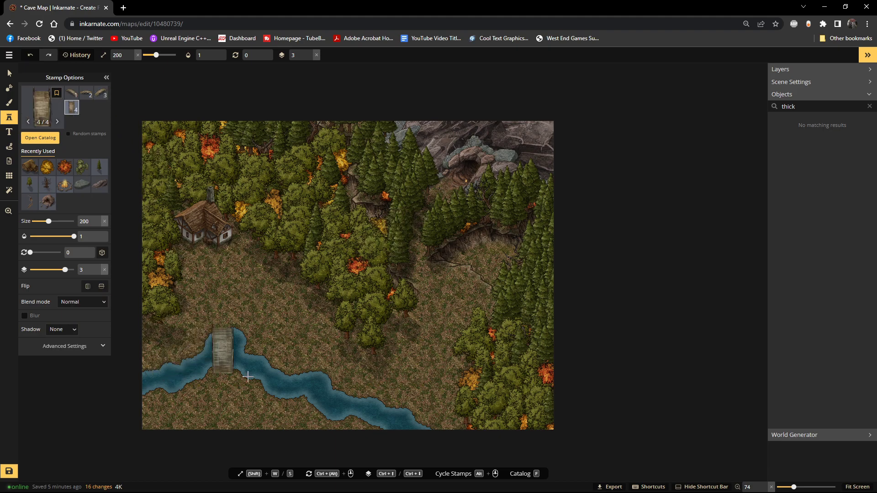
left_click(86, 94)
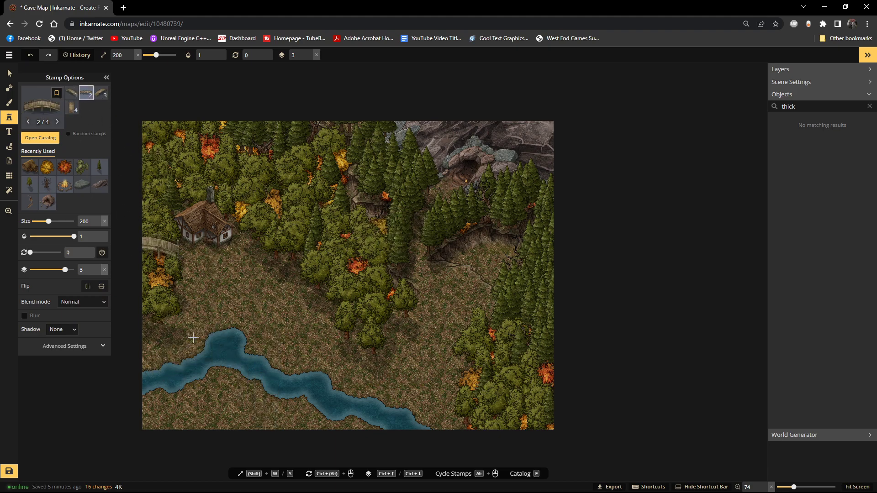
left_click(71, 95)
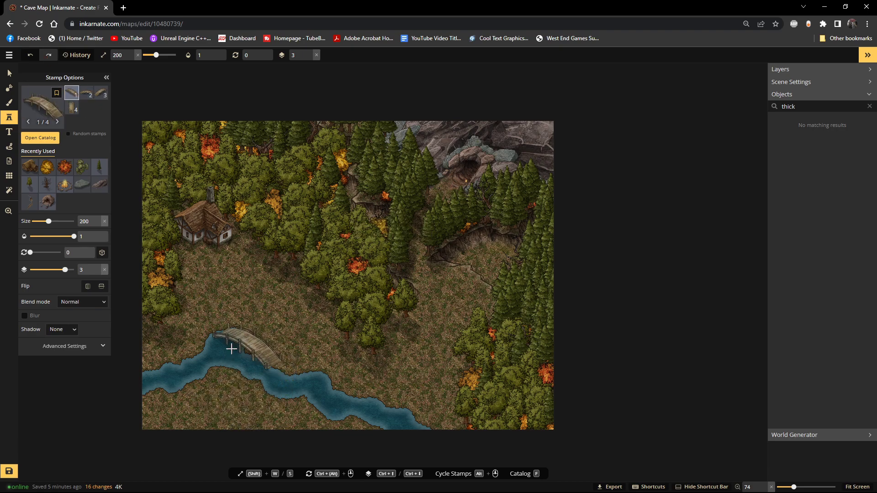
left_click(99, 95)
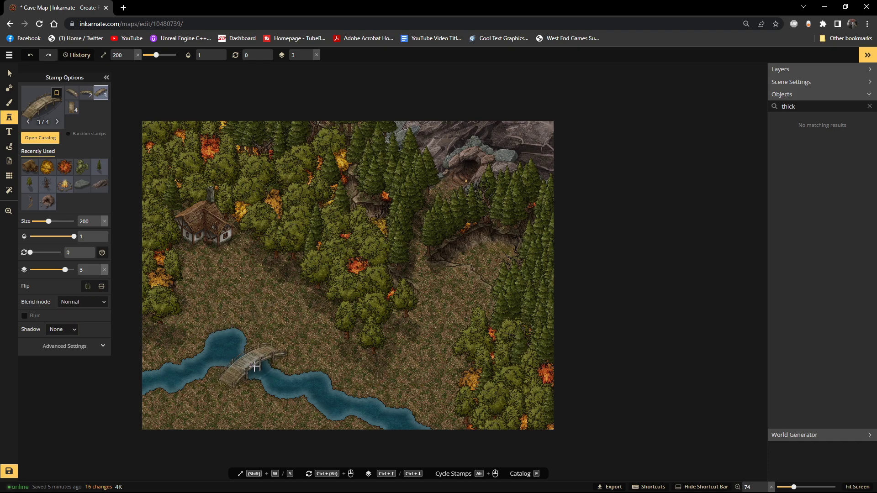
left_click(255, 367)
Step: Shrink the placed bridge stamp to size 84 and move it just below the cottage
key("v")
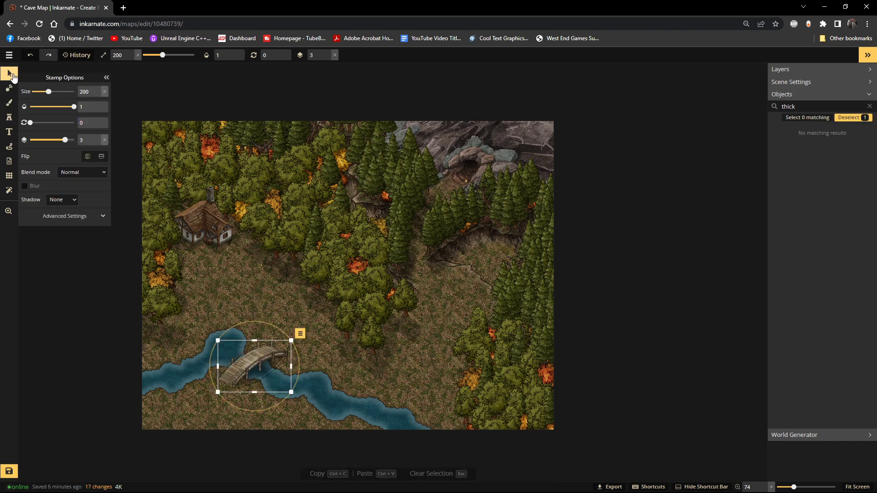
scroll(332, 365, "up", 5)
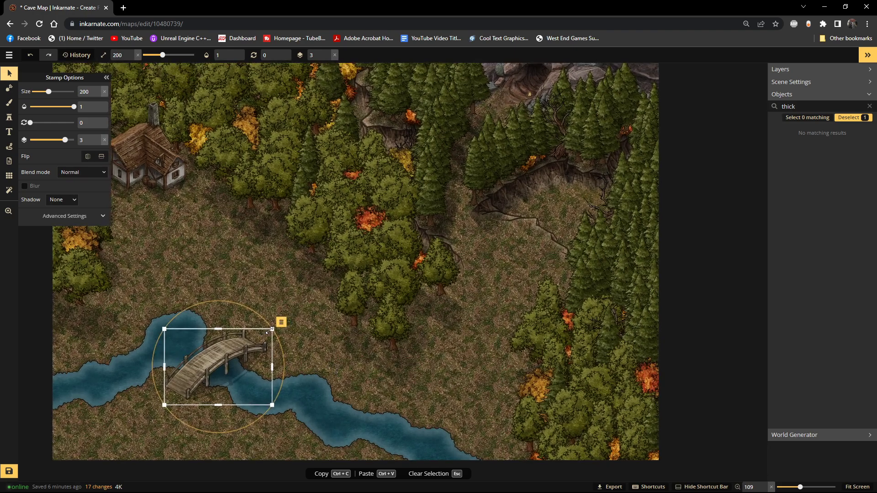
left_click_drag(270, 329, 171, 203)
left_click_drag(141, 251, 222, 289)
Step: Try flipping the cottage stamp horizontally
scroll(171, 278, "up", 2)
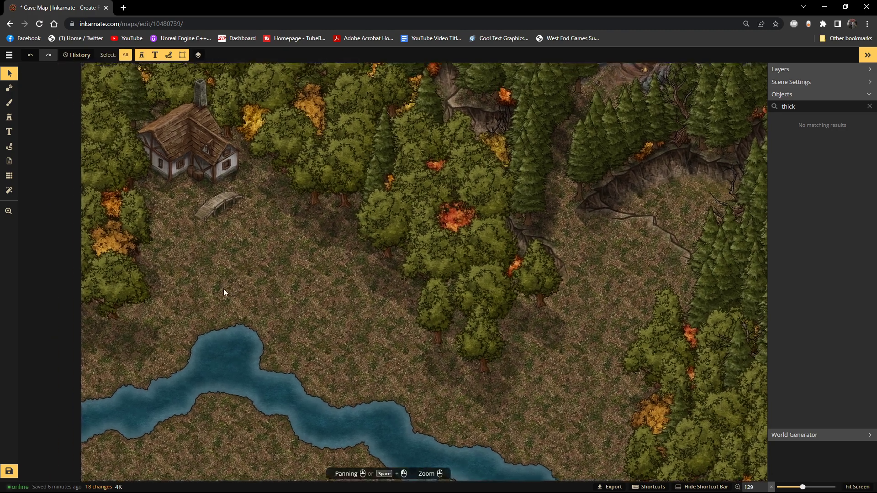
left_click(200, 157)
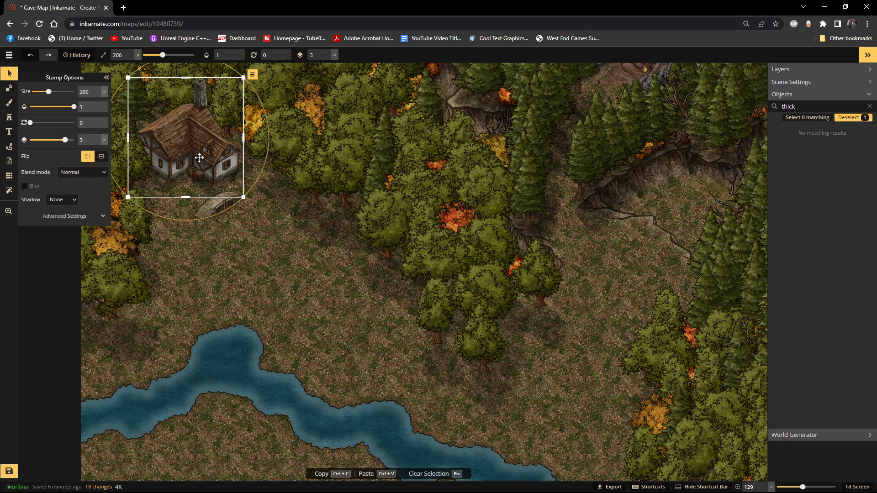
left_click(86, 157)
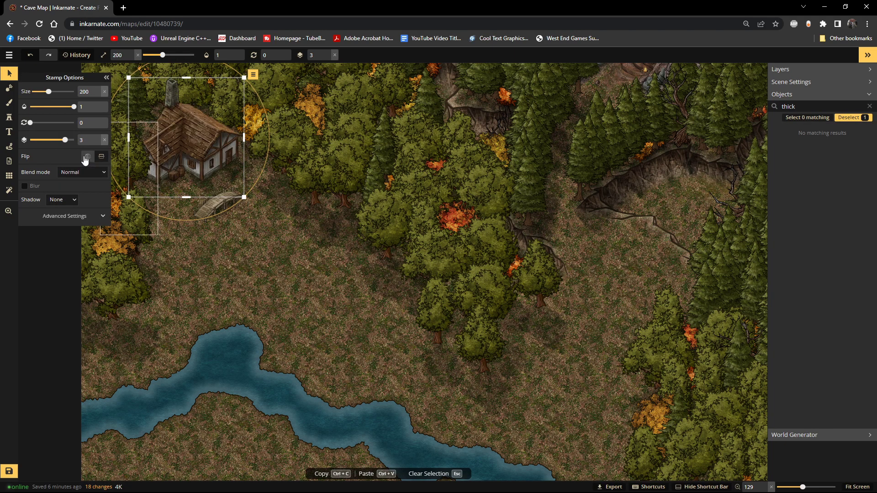
Step: Move the small bridge from the cottage back onto the river so it spans the narrow stretch
left_click(214, 207)
left_click_drag(213, 207, 292, 399)
scroll(293, 397, "down", 3)
scroll(292, 393, "up", 1)
scroll(291, 393, "up", 1)
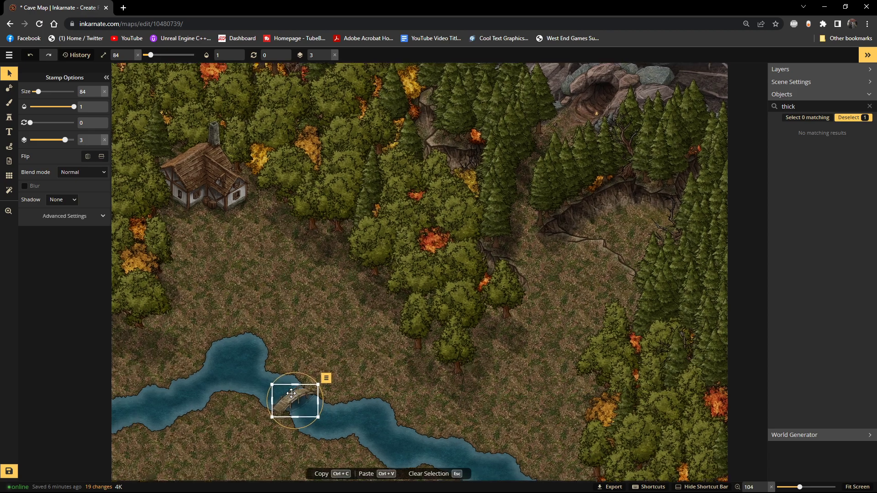
Step: Add land to the mask with a size 101 brush along the riverbank above the bridge
left_click(10, 105)
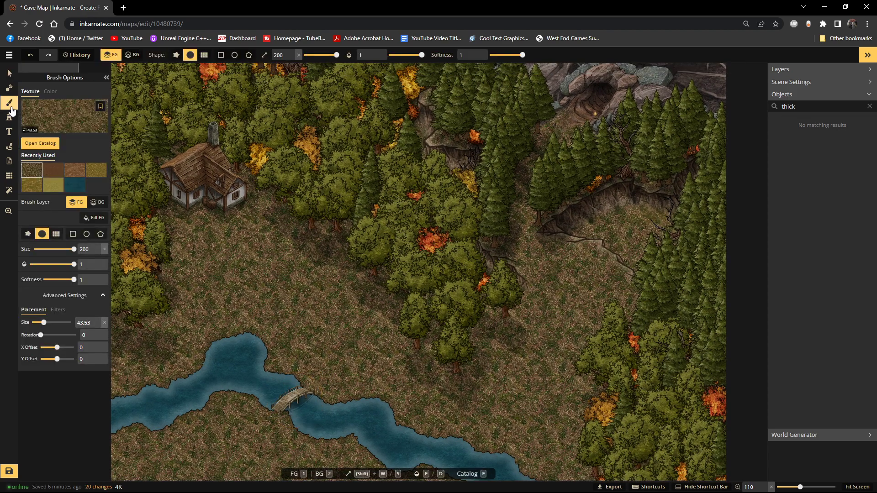
left_click(9, 87)
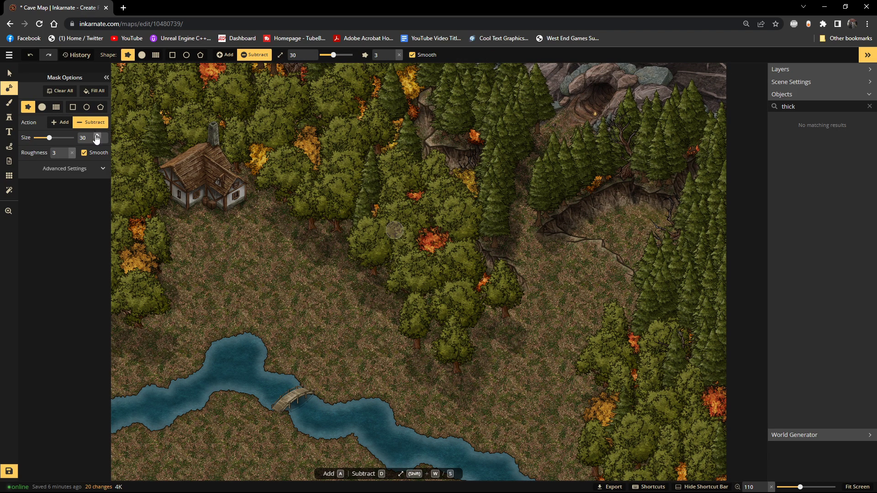
left_click(60, 125)
scroll(259, 328, "down", 5)
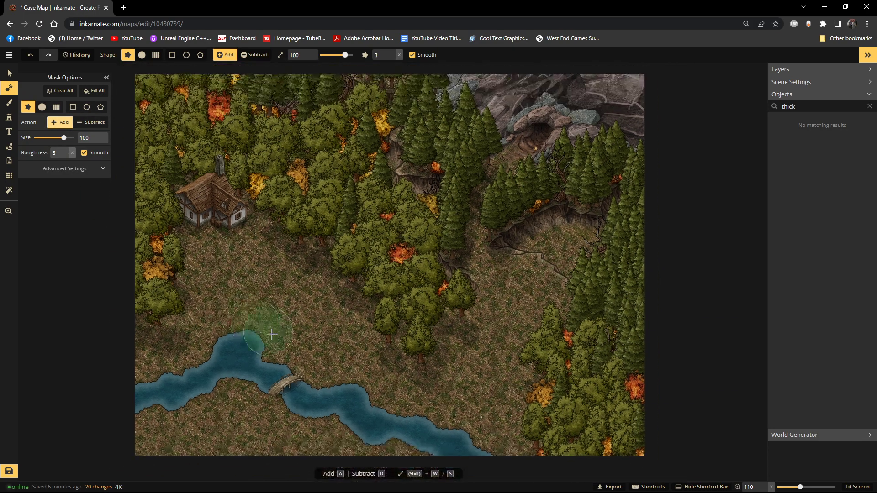
scroll(302, 418, "up", 3)
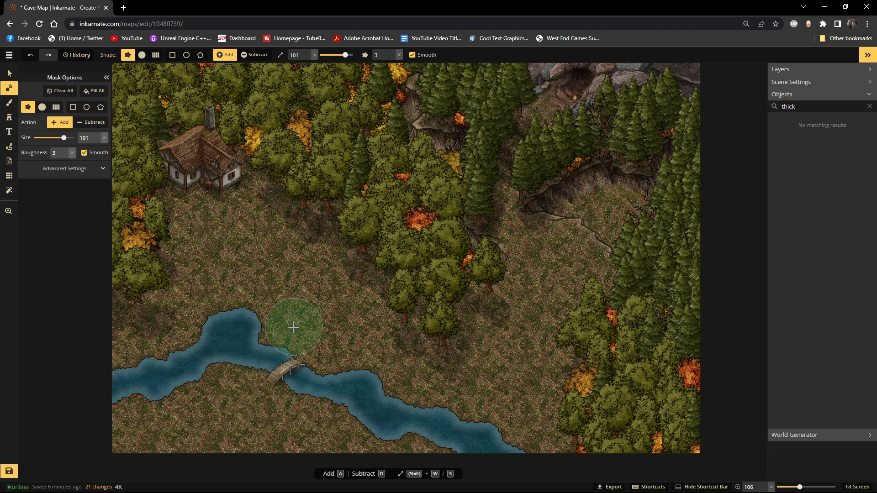
left_click_drag(295, 335, 329, 346)
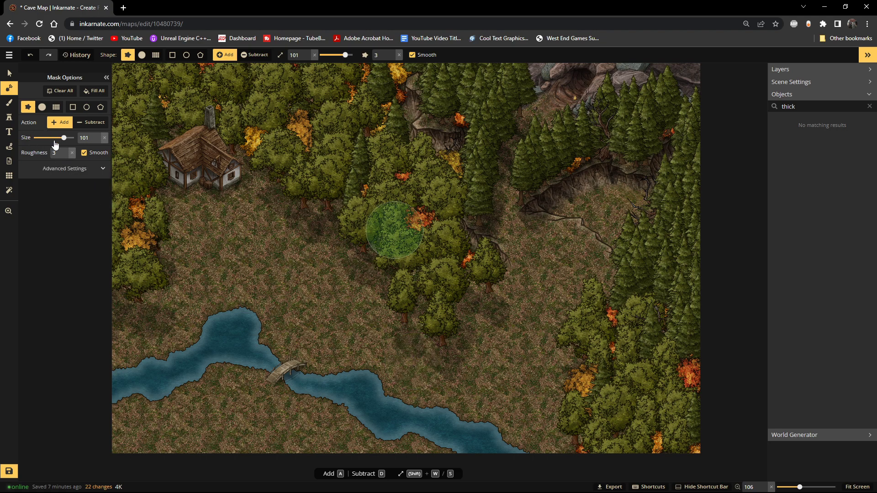
Step: Try the ripples effect in the mask's advanced settings
left_click(77, 175)
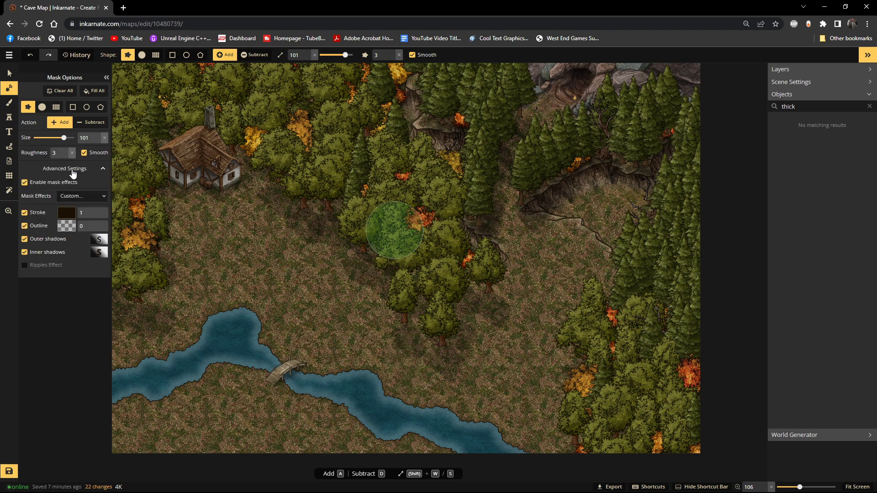
left_click(24, 266)
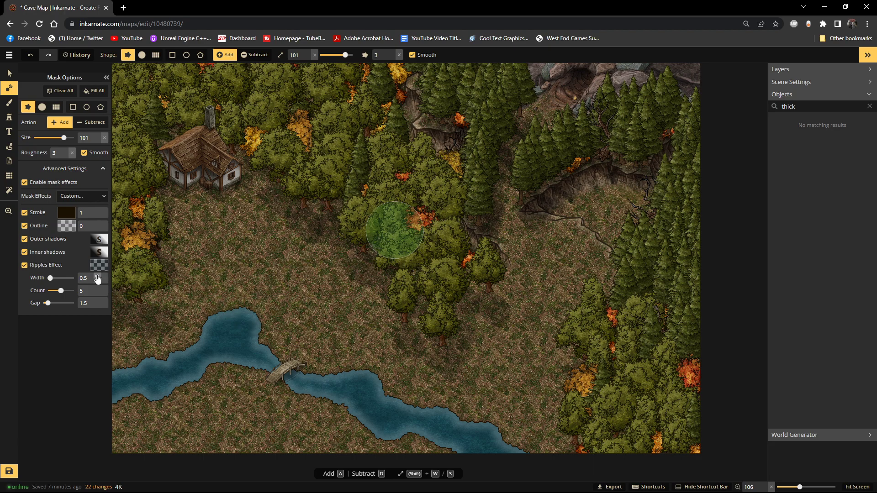
left_click(24, 265)
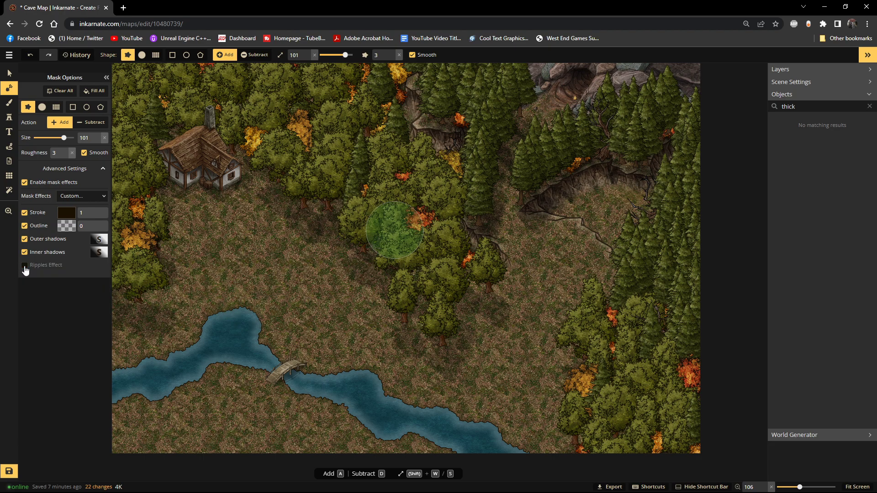
Step: Switch the texture brush to the background layer and open its texture catalog
scroll(239, 388, "up", 6)
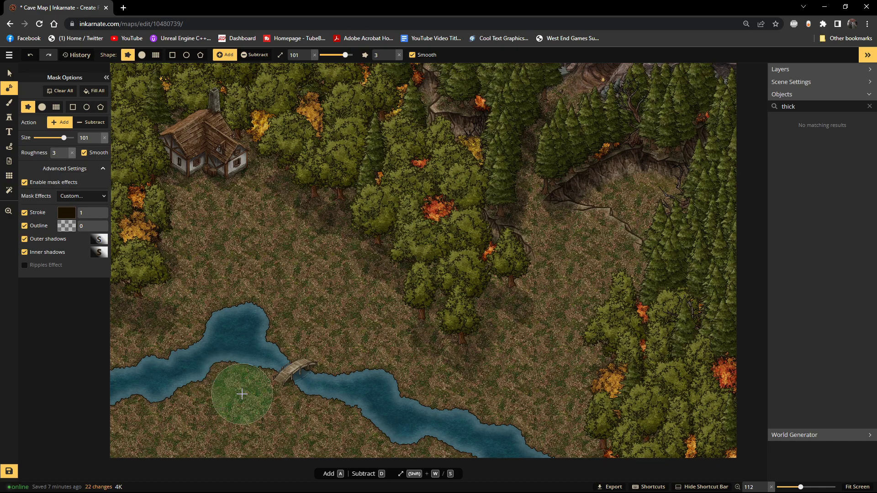
scroll(240, 388, "down", 3)
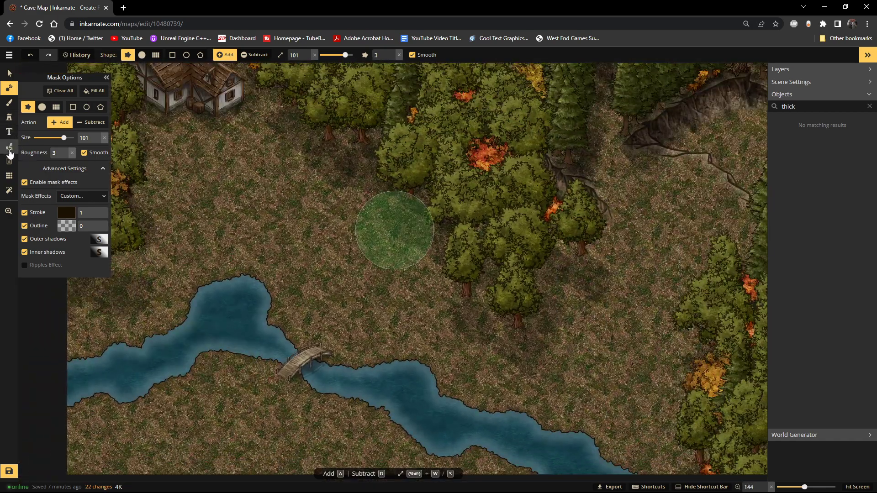
left_click(9, 103)
left_click(98, 203)
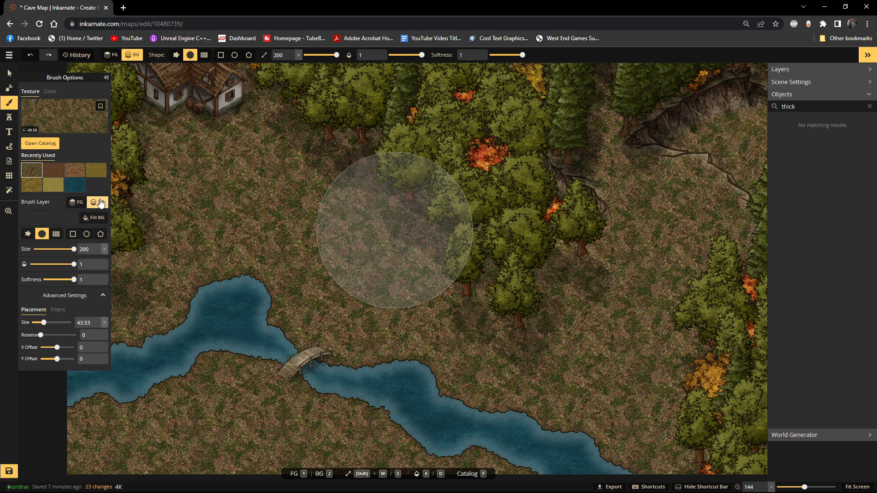
left_click(43, 146)
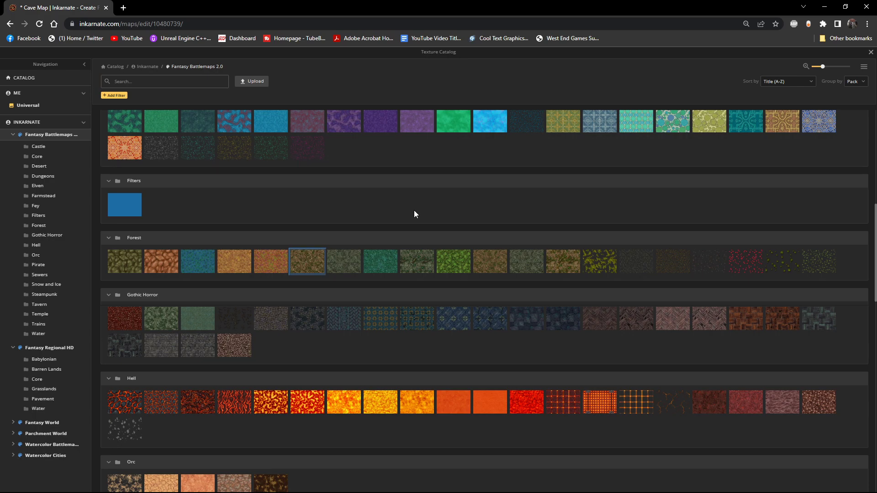
Step: Browse the Fantasy Regional HD and Fantasy World textures and choose the first Fantasy World water texture
scroll(574, 303, "up", 6)
scroll(574, 301, "up", 2)
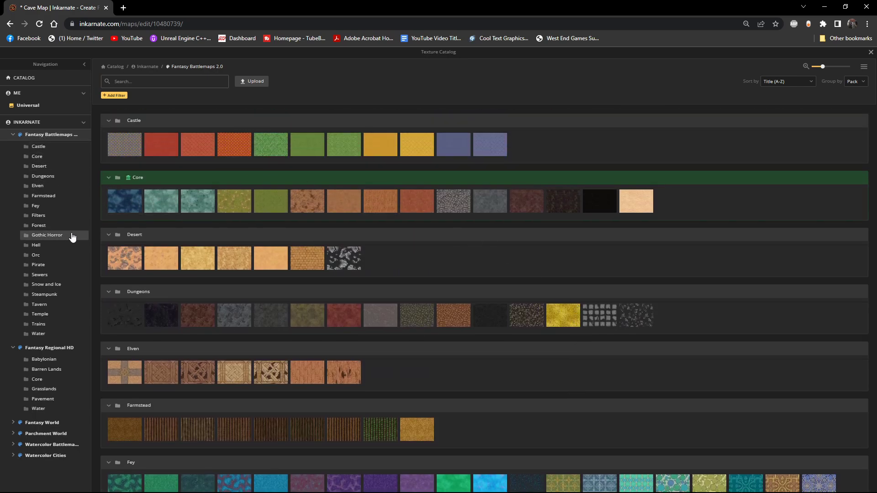
left_click(61, 348)
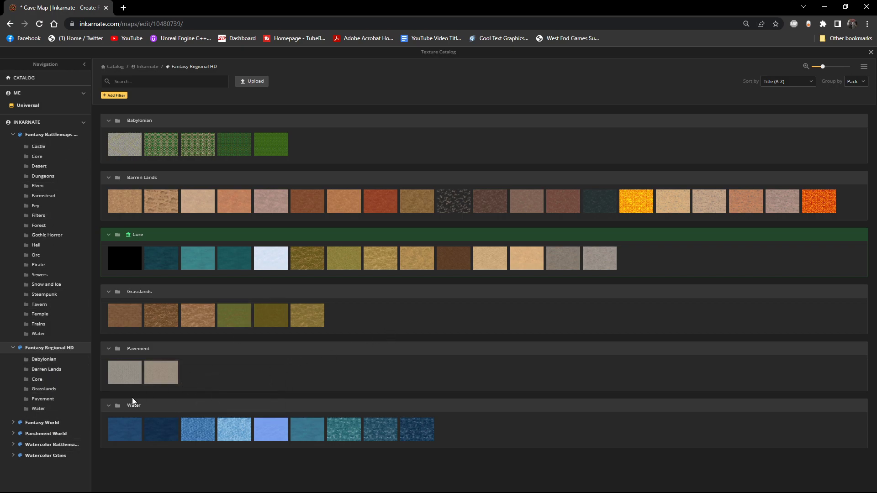
left_click(10, 423)
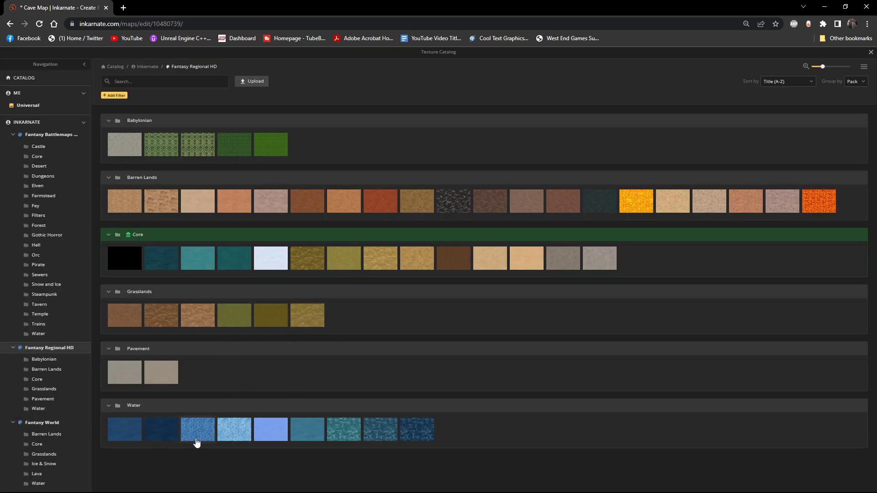
left_click(33, 424)
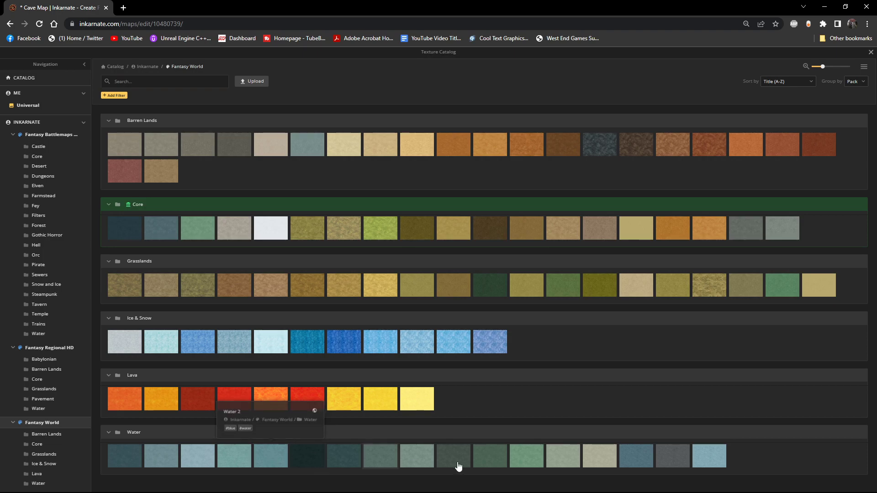
left_click(117, 462)
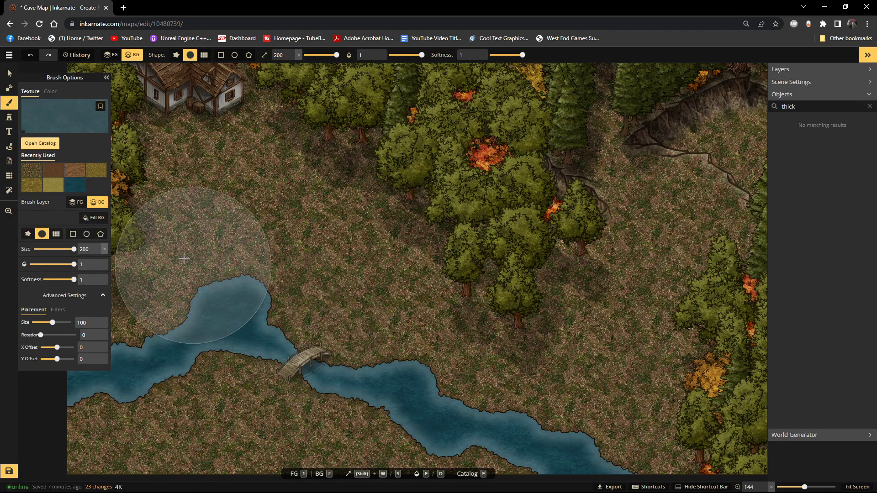
Step: Repaint the whole river on the background layer with the chosen water texture, using a size 119 brush
key("s")
key("s")
key("s")
key("s")
key("s")
key("s")
key("s")
scroll(168, 363, "down", 2)
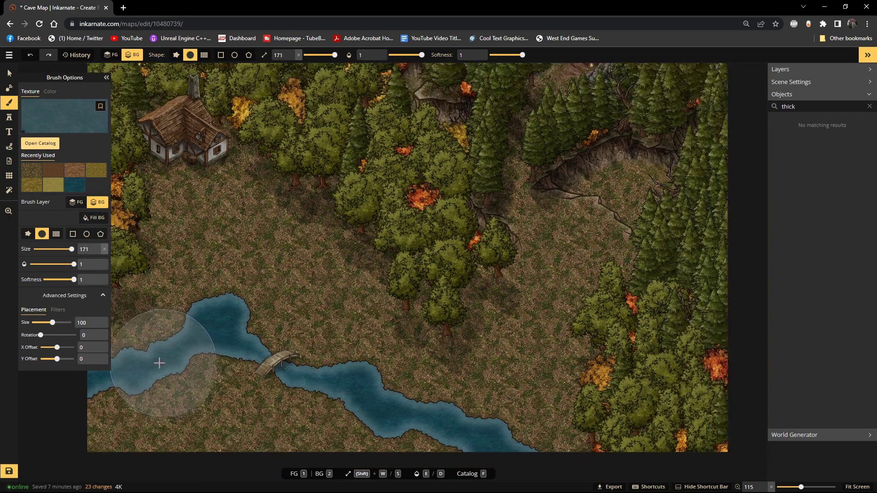
key("s")
key("s")
key("s")
key("s")
key("s")
key("s")
key("s")
key("s")
key("s")
key("s")
key("s")
key("s")
key("s")
key("s")
key("s")
key("s")
key("s")
key("s")
key("s")
key("s")
key("s")
key("s")
key("s")
key("s")
key("s")
key("s")
key("s")
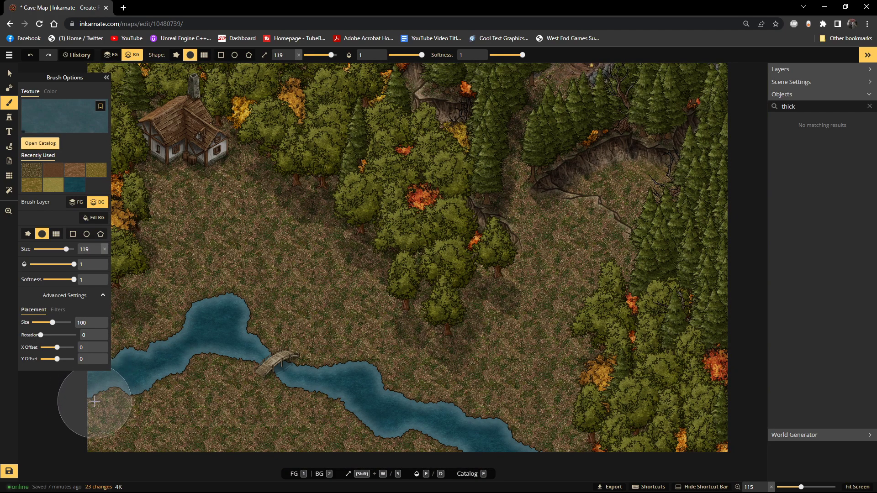
mouse_move(90, 387)
left_mouse_down()
mouse_move(184, 368)
mouse_move(103, 385)
mouse_move(229, 322)
mouse_move(179, 324)
mouse_move(234, 321)
mouse_move(338, 411)
mouse_move(259, 337)
mouse_move(525, 450)
left_mouse_up()
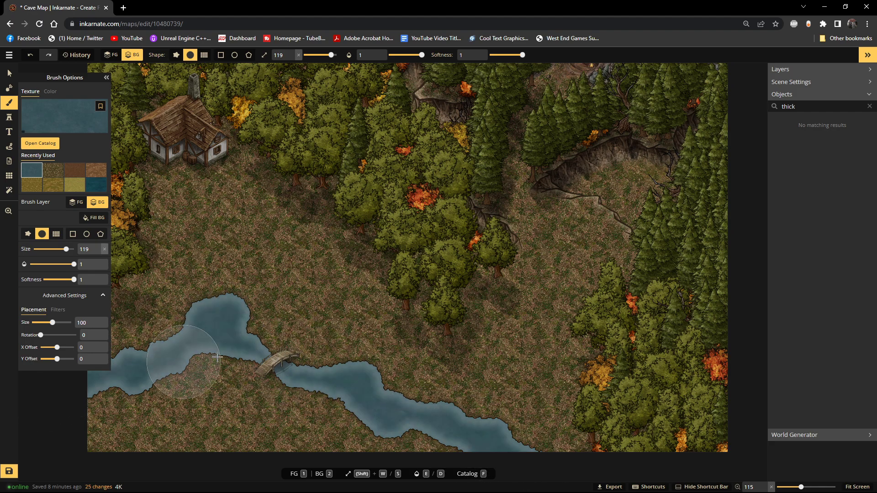
scroll(304, 346, "down", 4)
scroll(311, 353, "up", 2)
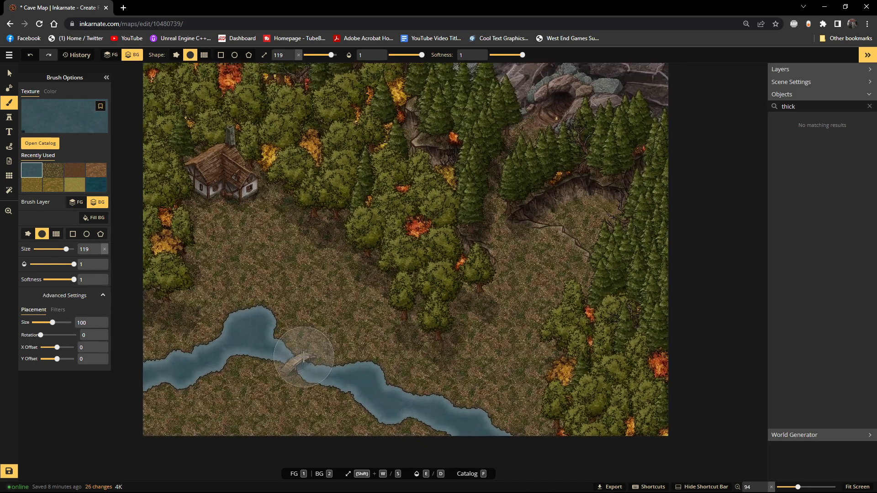
scroll(294, 352, "up", 3)
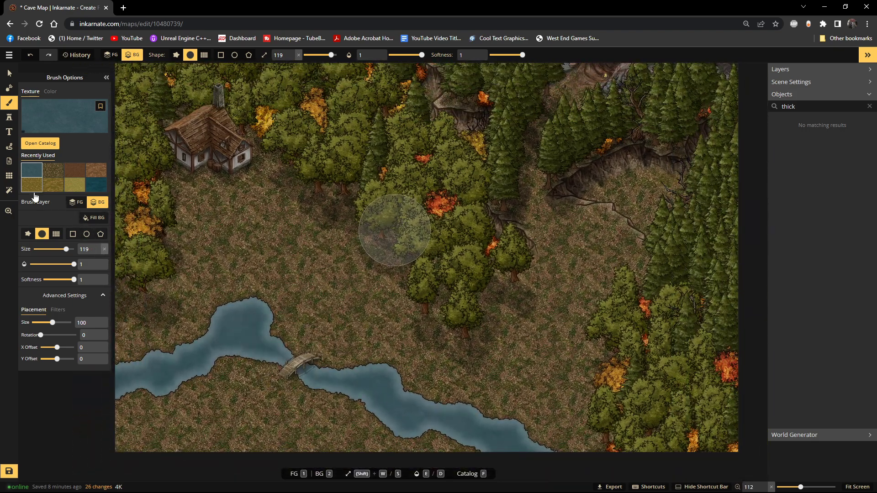
Step: Choose the dark brown dirt texture from the Fantasy Regional HD Core textures and set the brush opacity to 0.54
left_click(16, 121)
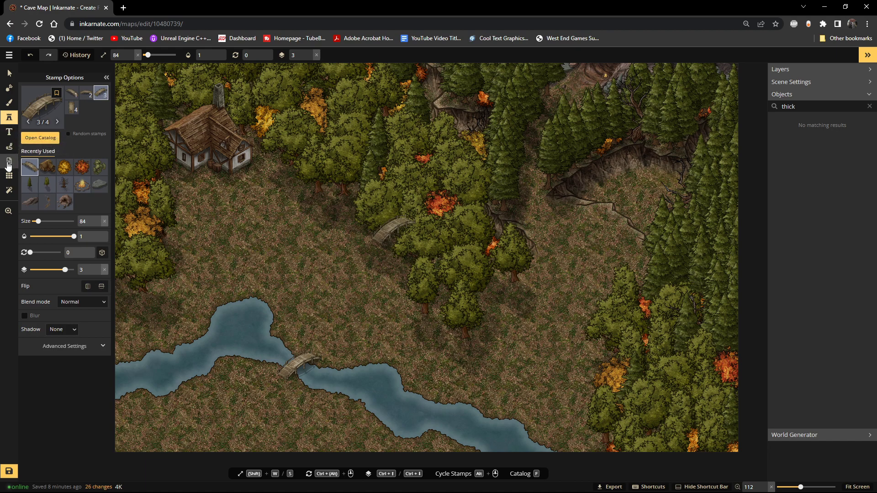
left_click(10, 103)
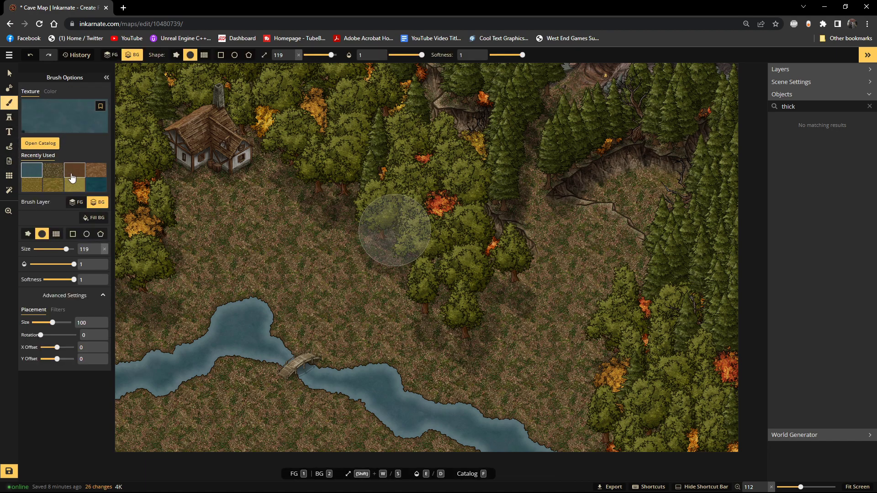
left_click(40, 143)
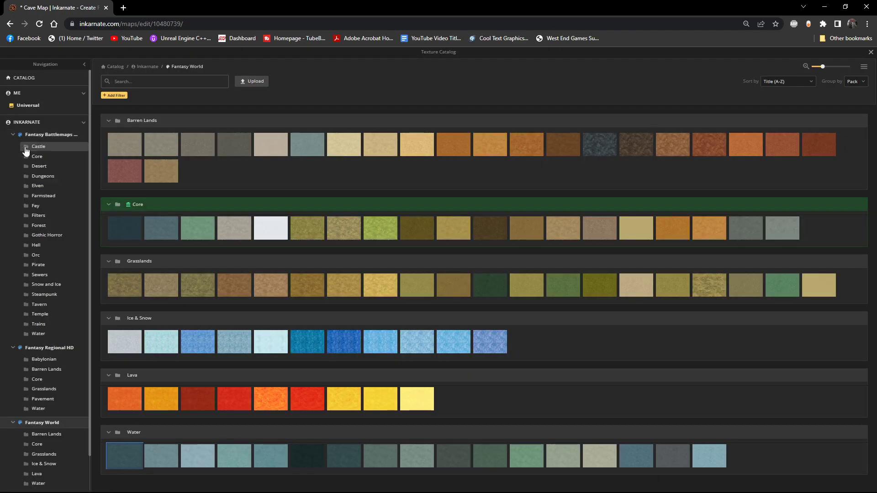
left_click(45, 380)
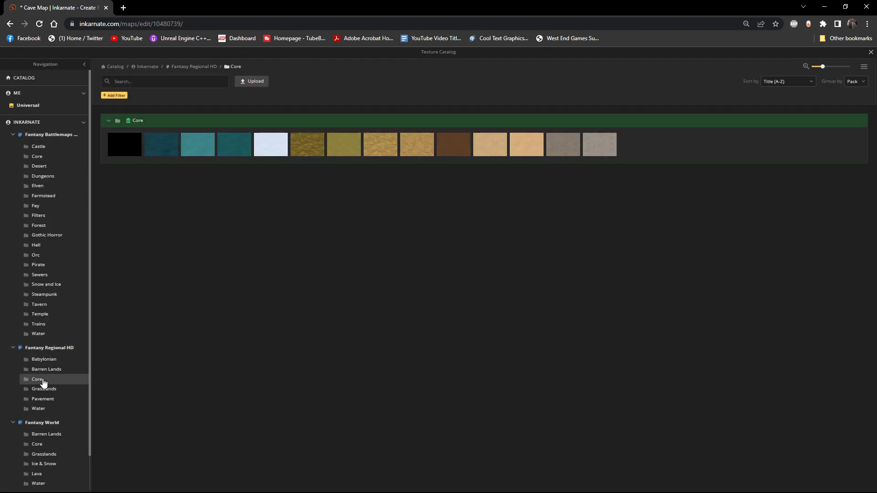
left_click(453, 145)
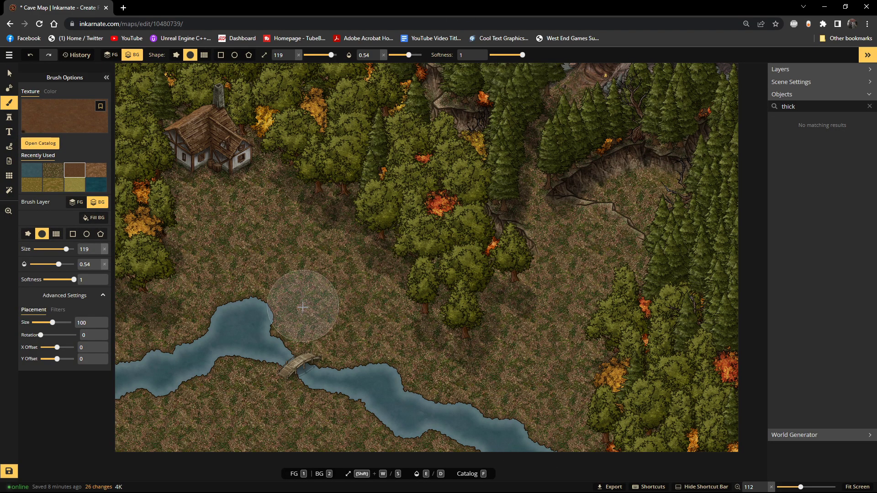
Step: Reduce the brush size to about 36 and try painting dirt on the background layer at the bridge's lower end
key("s")
key("s")
key("s")
key("s")
key("s")
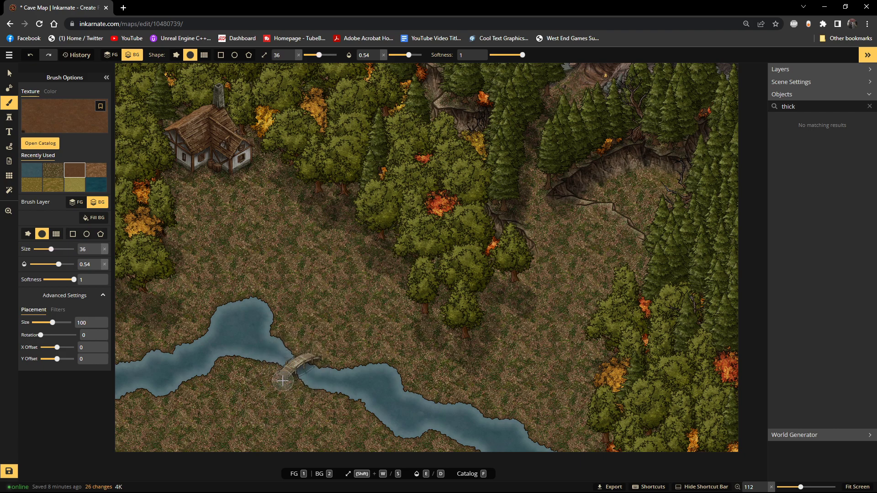
left_click_drag(272, 388, 285, 376)
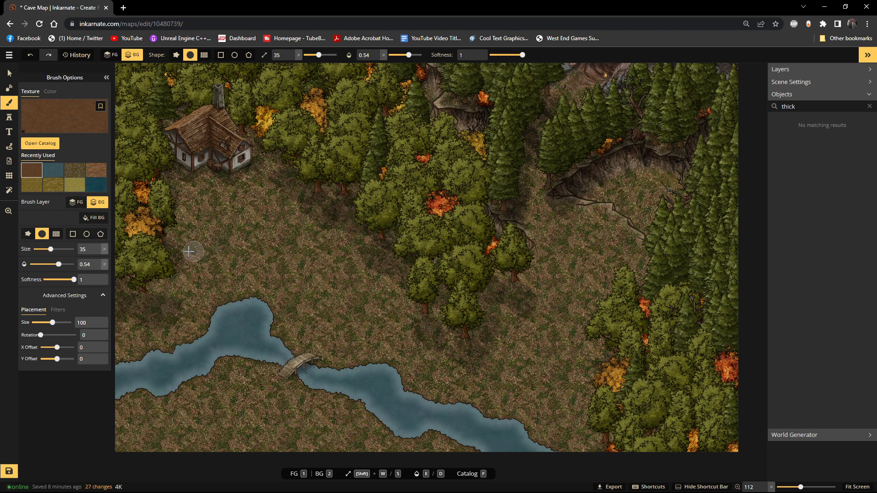
Step: Switch the brush to the foreground layer and paint a dirt path from the bridge's lower end to the map's left edge at size 32
left_click(75, 205)
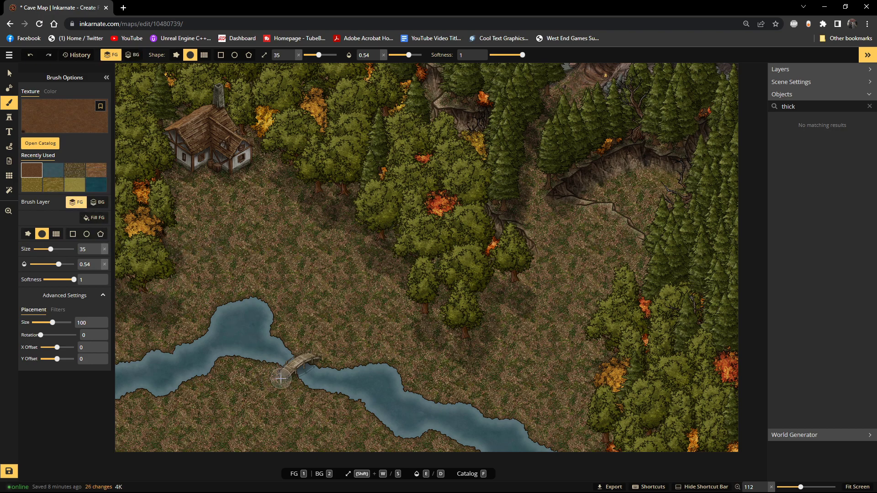
mouse_move(262, 401)
left_mouse_down()
mouse_move(283, 374)
mouse_move(239, 410)
mouse_move(263, 398)
mouse_move(257, 404)
mouse_move(214, 415)
left_mouse_up()
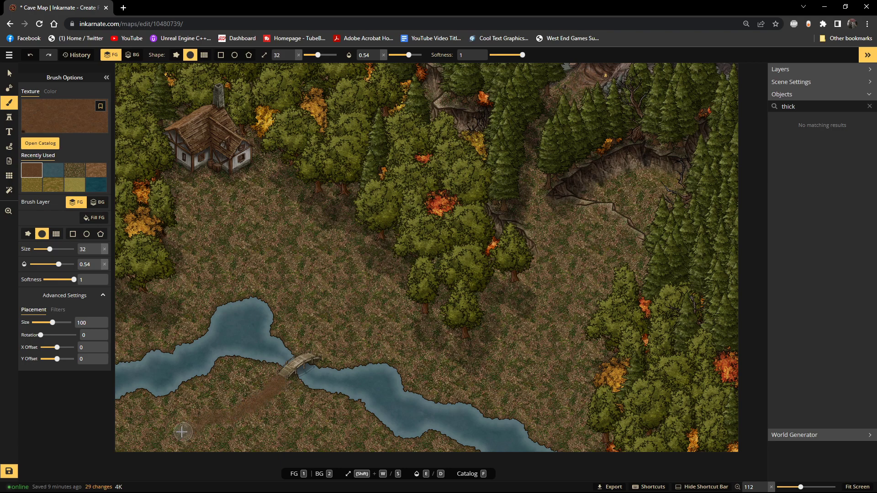
mouse_move(254, 401)
left_mouse_down()
mouse_move(239, 418)
mouse_move(182, 432)
mouse_move(108, 428)
left_mouse_up()
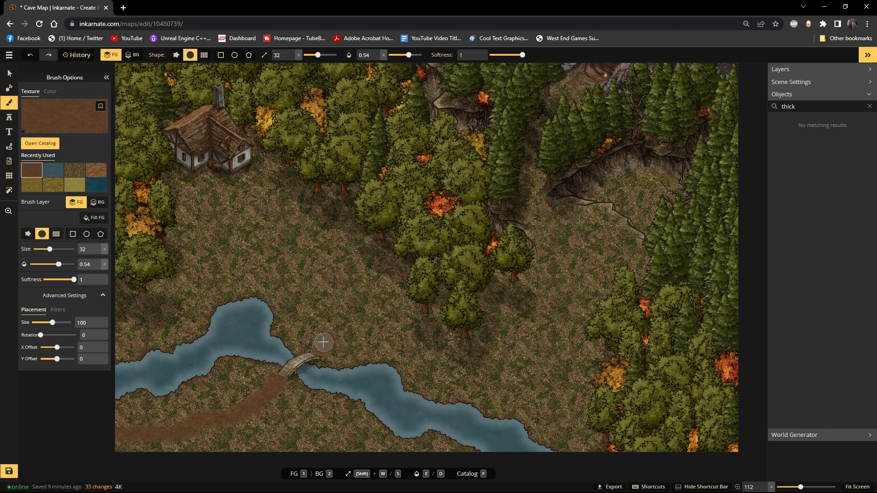
Step: Paint a curved dirt path from the bridge's upper end to the front of the house, going over it until solid
mouse_move(313, 327)
left_mouse_down()
mouse_move(315, 300)
mouse_move(275, 258)
mouse_move(238, 246)
left_mouse_up()
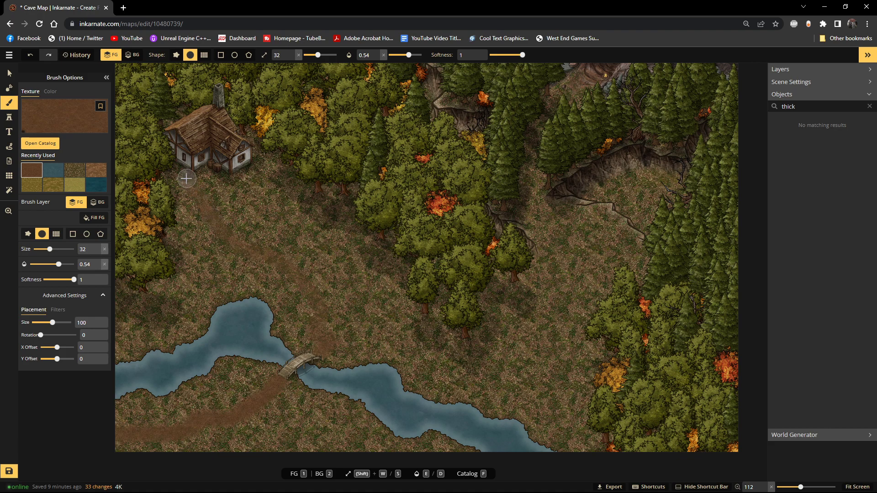
mouse_move(168, 165)
left_mouse_down()
mouse_move(245, 249)
mouse_move(287, 273)
mouse_move(318, 308)
mouse_move(323, 342)
left_mouse_up()
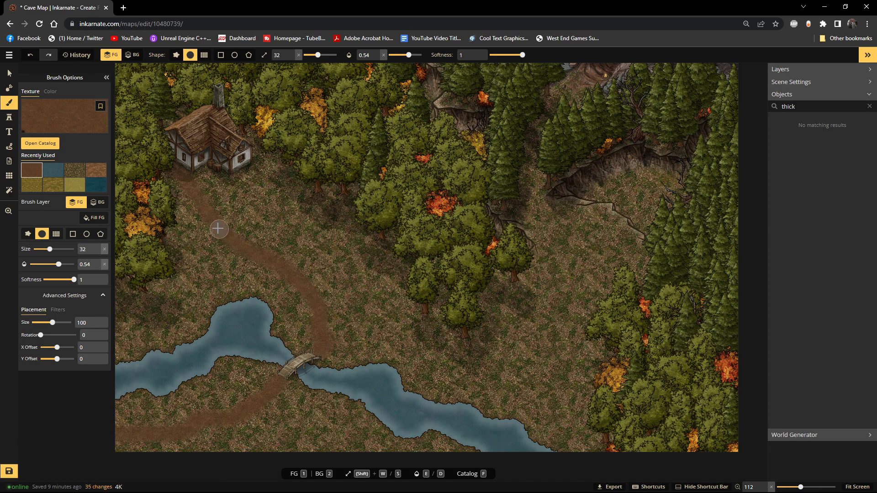
mouse_move(165, 168)
left_mouse_down()
mouse_move(303, 296)
mouse_move(318, 359)
left_mouse_up()
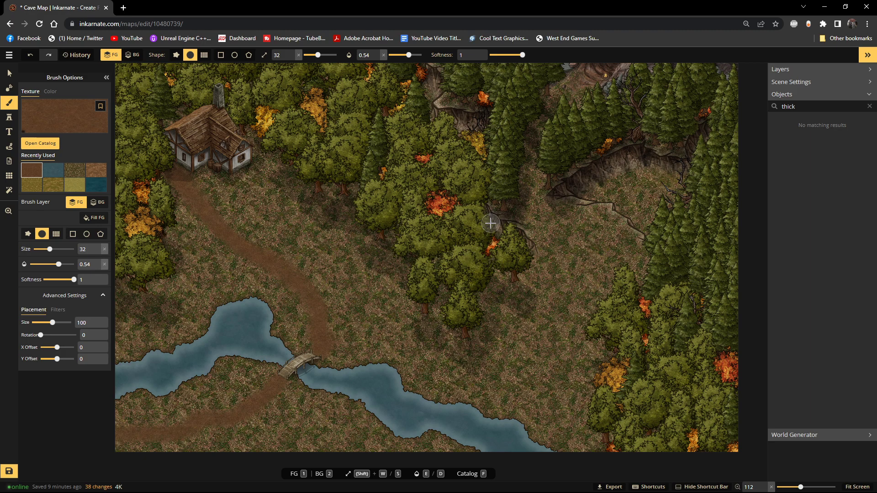
Step: Paint a dirt trail from the cave entrance down through the gap between the pine trees
scroll(654, 108, "up", 2)
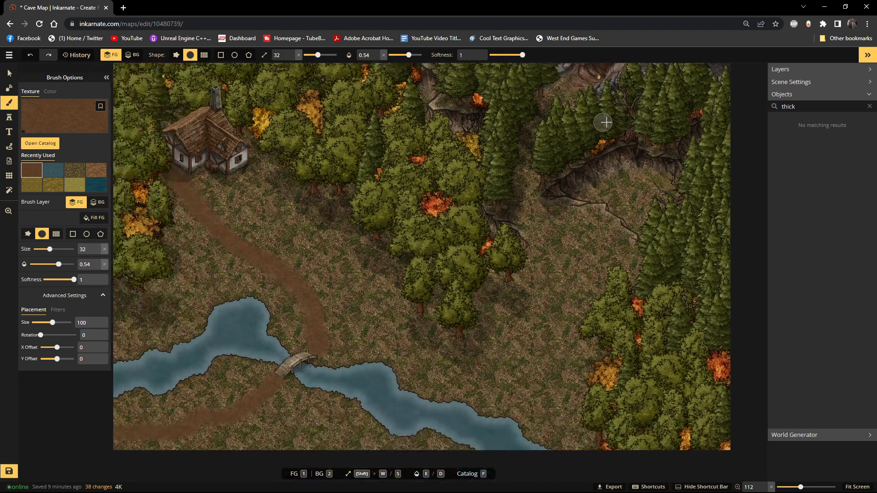
left_click_drag(601, 121, 600, 195)
mouse_move(561, 163)
left_mouse_down()
mouse_move(544, 181)
mouse_move(556, 163)
mouse_move(550, 170)
mouse_move(548, 150)
mouse_move(552, 177)
mouse_move(546, 152)
mouse_move(576, 174)
left_mouse_up()
mouse_move(519, 143)
left_mouse_down()
mouse_move(542, 150)
mouse_move(534, 161)
mouse_move(559, 183)
mouse_move(529, 162)
mouse_move(584, 179)
mouse_move(559, 179)
mouse_move(503, 213)
mouse_move(569, 170)
mouse_move(545, 176)
mouse_move(501, 263)
left_mouse_up()
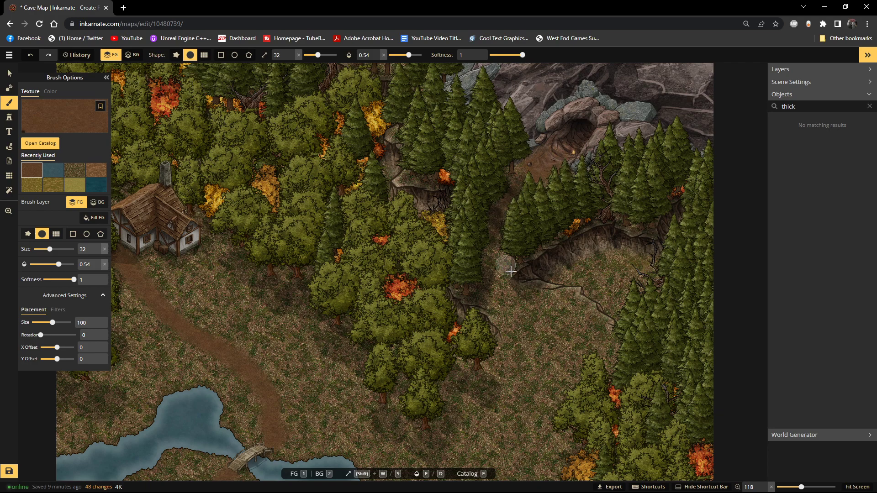
left_click_drag(498, 201, 522, 310)
left_click_drag(498, 206, 520, 307)
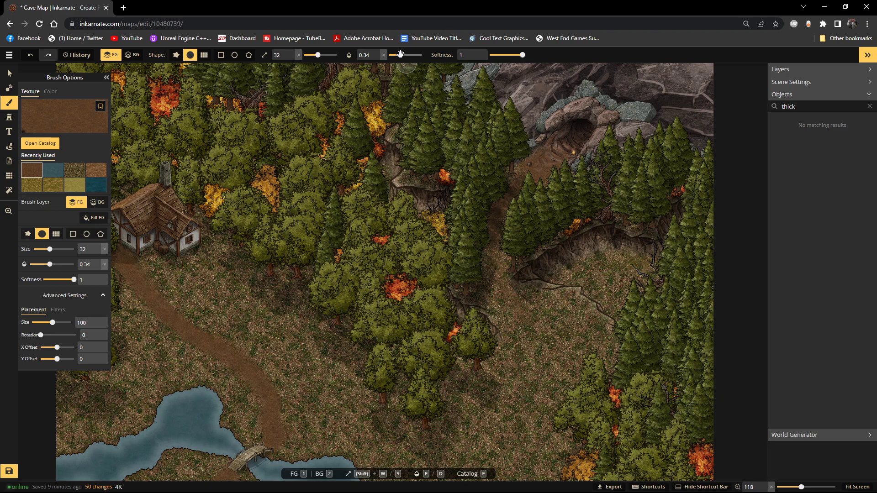
Step: Lower the brush opacity to 0.31 and extend the cave trail past the cliff into the clearing
left_click_drag(500, 200, 551, 292)
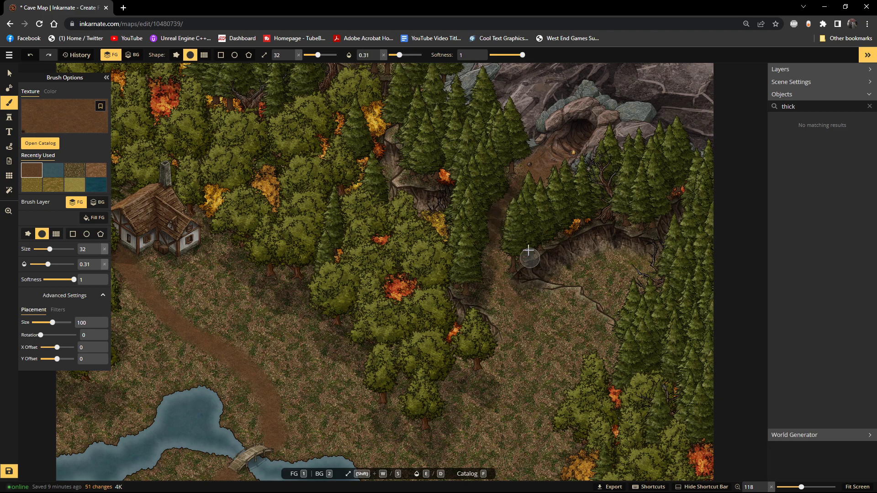
mouse_move(493, 239)
left_mouse_down()
mouse_move(553, 375)
mouse_move(483, 298)
left_mouse_up()
left_click_drag(487, 249, 534, 319)
left_click_drag(505, 287, 503, 345)
left_click_drag(530, 302, 512, 377)
Step: Continue the faint dirt trail around the central tree clump and along the forest edge toward the house, reinforcing the cave trail
mouse_move(529, 338)
left_mouse_down()
mouse_move(486, 385)
mouse_move(532, 342)
mouse_move(478, 389)
mouse_move(512, 360)
mouse_move(468, 390)
mouse_move(496, 378)
mouse_move(420, 384)
left_mouse_up()
mouse_move(483, 383)
left_mouse_down()
mouse_move(389, 372)
mouse_move(327, 342)
mouse_move(374, 352)
mouse_move(356, 354)
mouse_move(306, 318)
mouse_move(336, 338)
mouse_move(340, 351)
mouse_move(284, 296)
mouse_move(322, 346)
mouse_move(281, 292)
mouse_move(243, 262)
mouse_move(278, 288)
mouse_move(265, 275)
mouse_move(228, 252)
mouse_move(196, 247)
mouse_move(400, 376)
left_mouse_up()
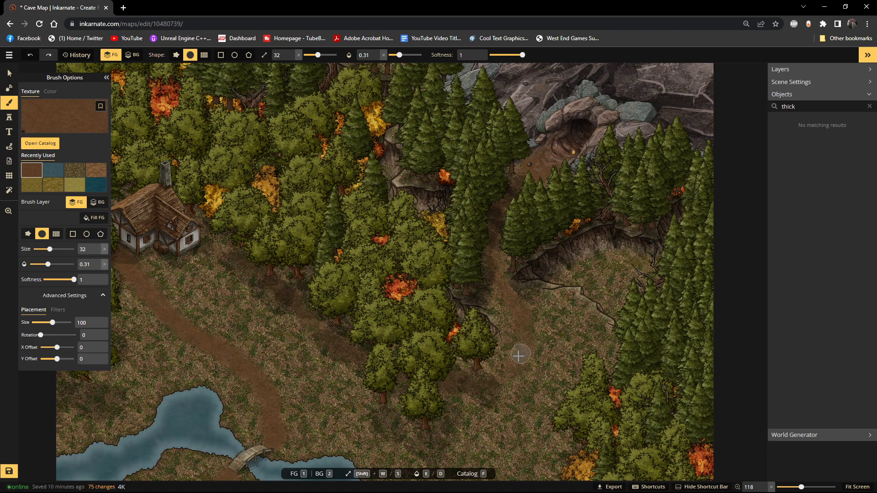
mouse_move(333, 353)
left_mouse_down()
mouse_move(253, 278)
mouse_move(212, 258)
mouse_move(213, 246)
mouse_move(281, 289)
mouse_move(341, 358)
mouse_move(389, 377)
mouse_move(494, 376)
mouse_move(514, 345)
mouse_move(536, 337)
mouse_move(513, 344)
mouse_move(478, 264)
mouse_move(498, 304)
left_mouse_up()
left_click(516, 321)
left_click(521, 328)
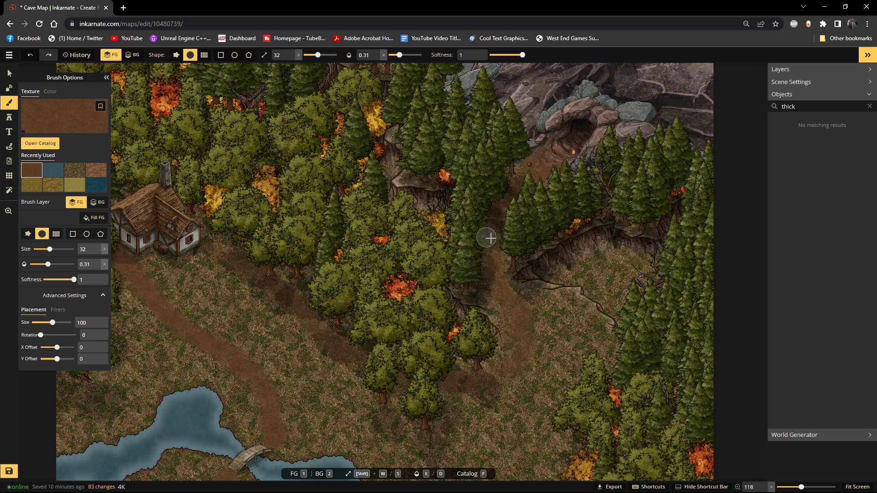
mouse_move(558, 166)
left_mouse_down()
mouse_move(569, 164)
mouse_move(554, 167)
left_mouse_up()
Step: Set the brush to size 34 and opacity 0.48 and paint dirt around the front and side of the house
left_click_drag(323, 57, 324, 54)
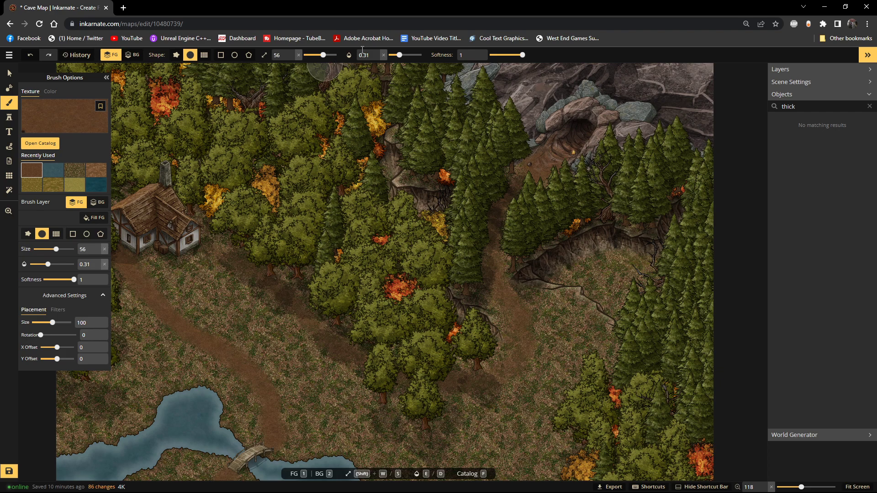
left_click_drag(402, 55, 406, 54)
mouse_move(134, 265)
left_mouse_down()
mouse_move(191, 255)
mouse_move(208, 243)
mouse_move(138, 261)
mouse_move(208, 241)
mouse_move(224, 256)
left_mouse_up()
key("s")
key("s")
key("s")
key("s")
key("s")
key("s")
key("s")
key("s")
key("s")
key("s")
key("s")
key("s")
key("s")
key("s")
key("s")
key("s")
key("s")
key("s")
key("s")
left_click(204, 245)
left_click(208, 243)
left_click(173, 257)
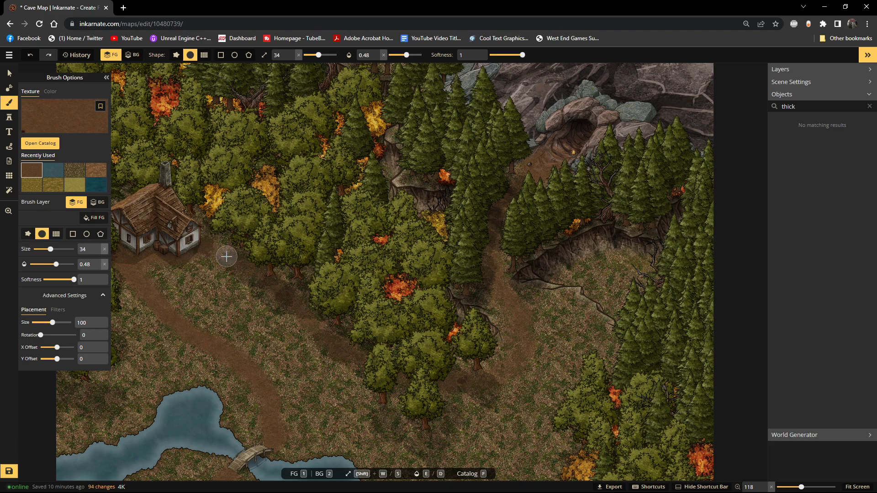
left_click(146, 263)
left_click(220, 233)
scroll(158, 224, "down", 1)
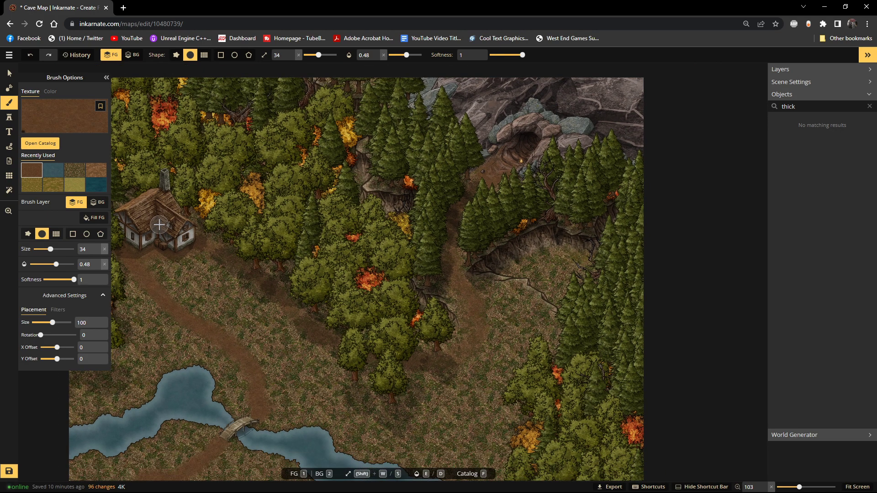
left_click_drag(159, 224, 329, 192)
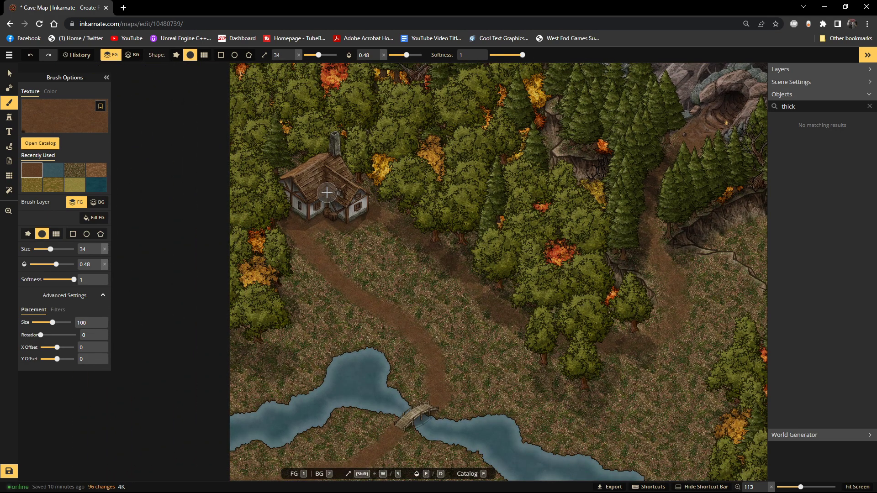
scroll(427, 348, "down", 1)
scroll(525, 358, "down", 1)
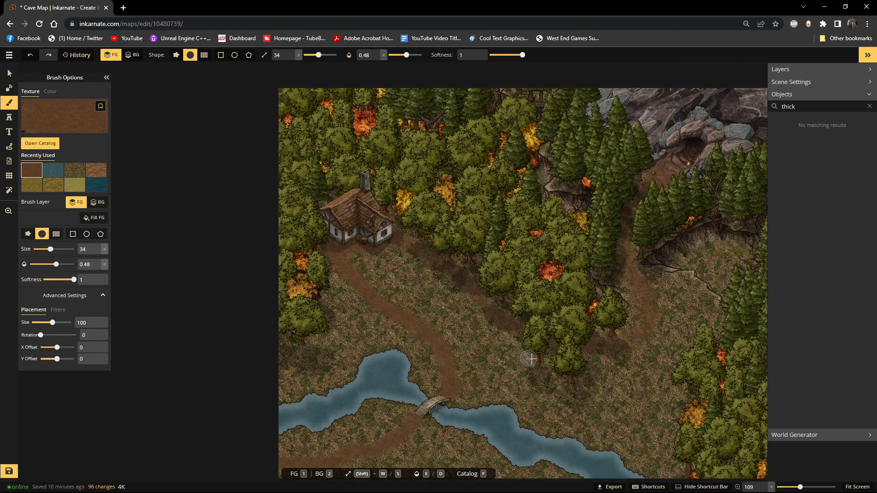
scroll(508, 317, "down", 2)
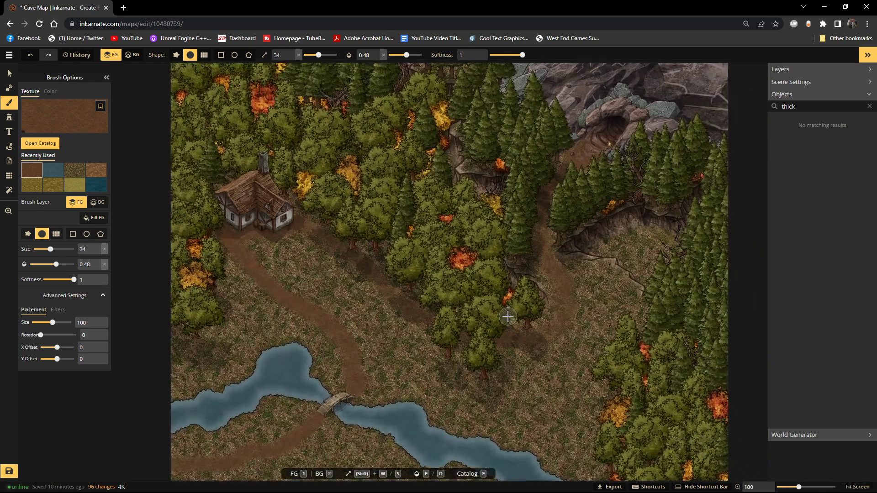
scroll(270, 319, "up", 2)
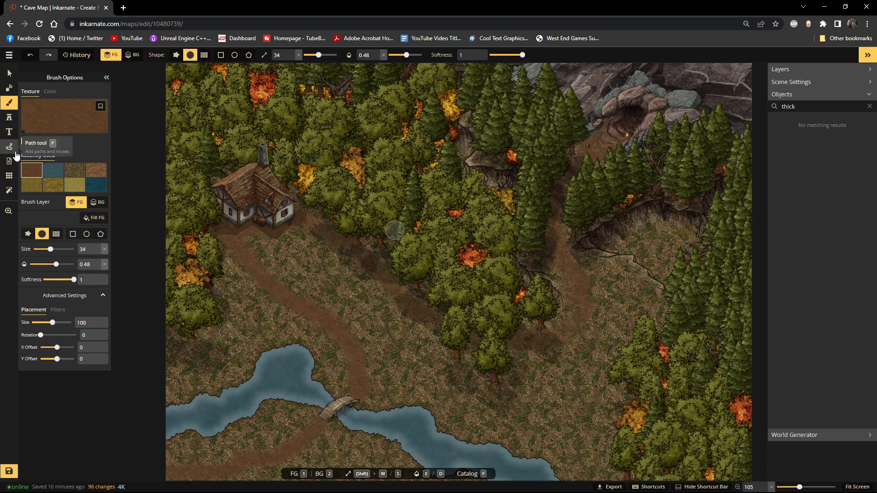
left_click(27, 122)
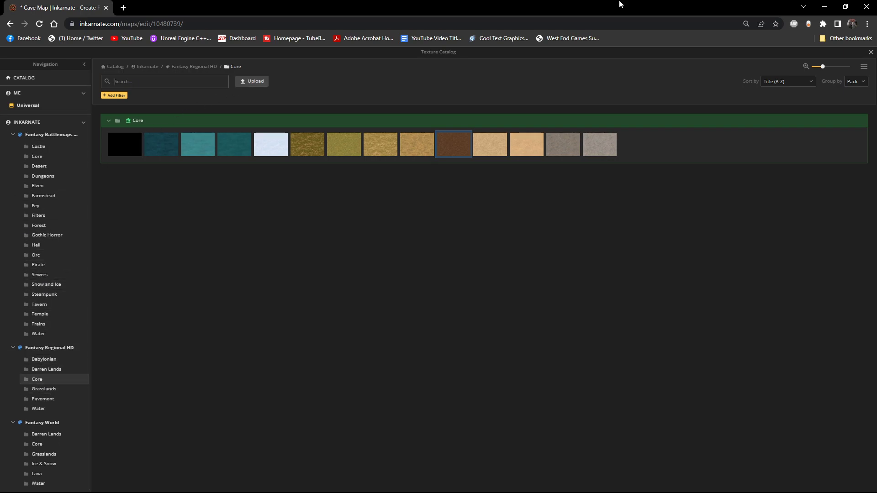
left_click(871, 54)
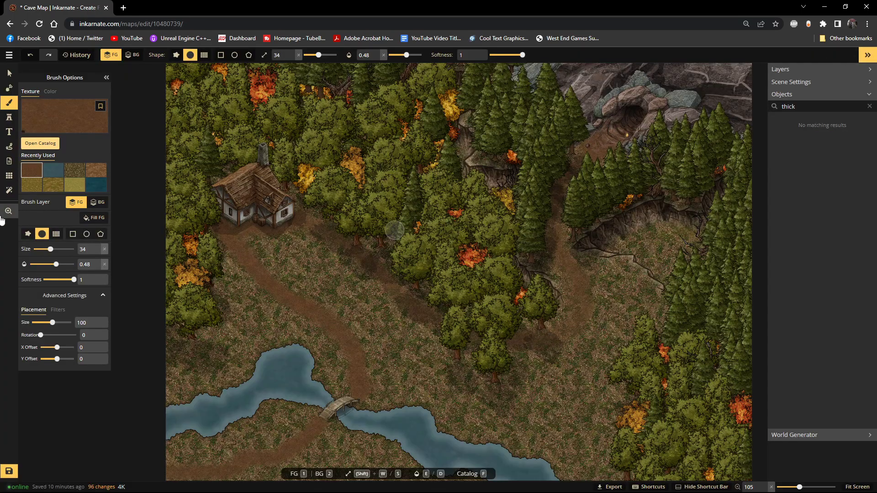
Step: Choose the grass stamp from the Fantasy Regional HD Vegetation (HD) catalog, clearing the bridge search filter
left_click(6, 110)
left_click(8, 117)
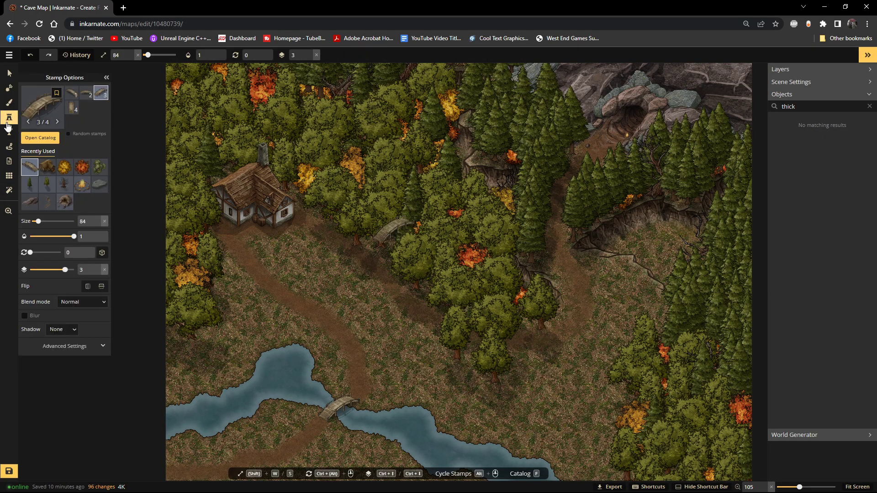
left_click(9, 117)
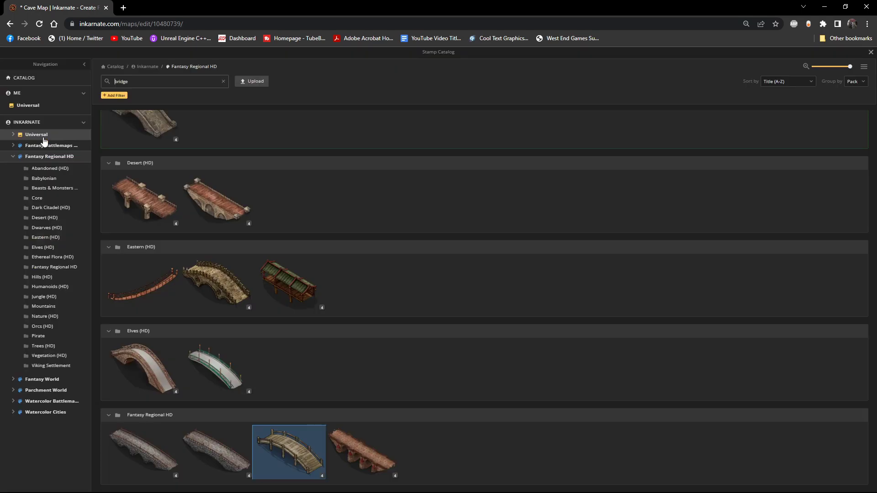
left_click(50, 356)
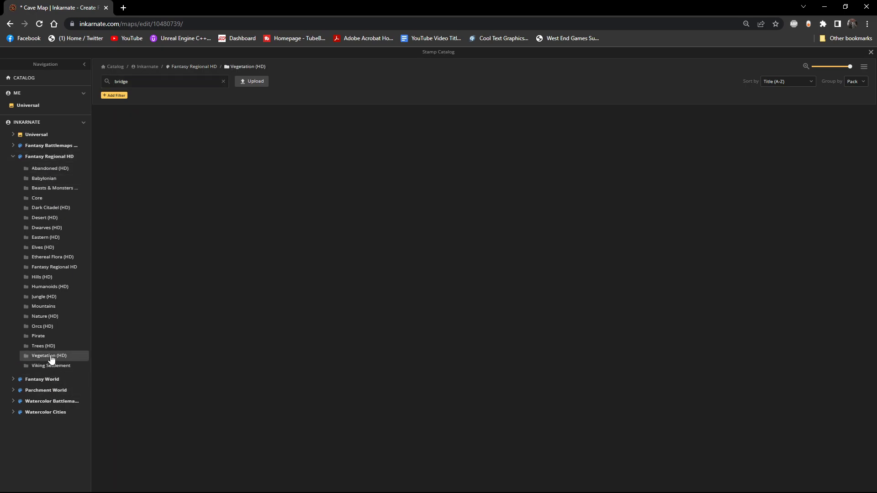
left_click(223, 81)
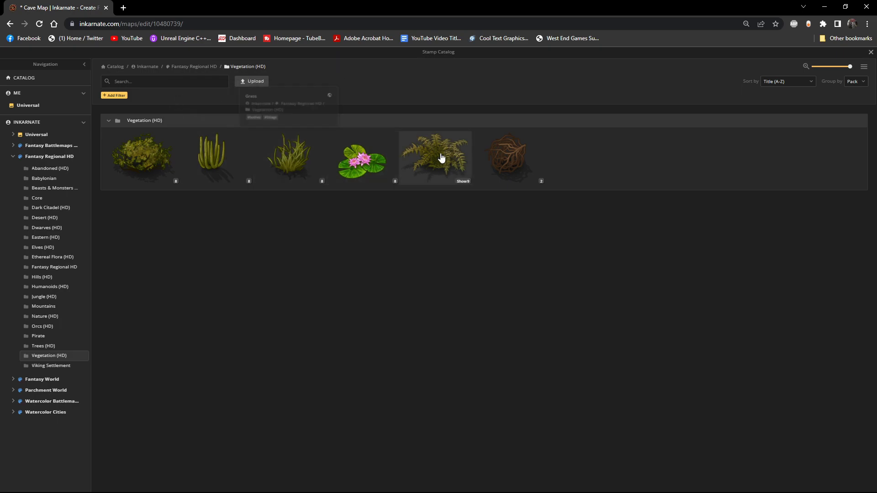
mouse_move(441, 158)
mouse_move(384, 173)
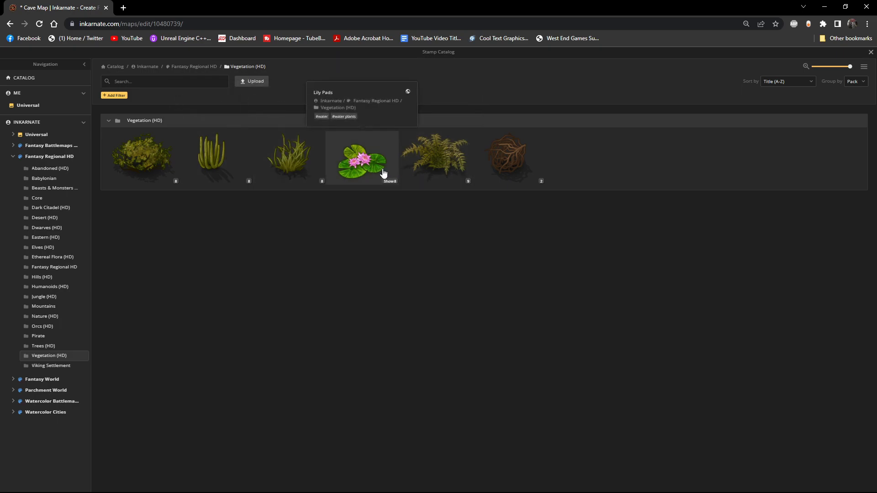
left_click(304, 170)
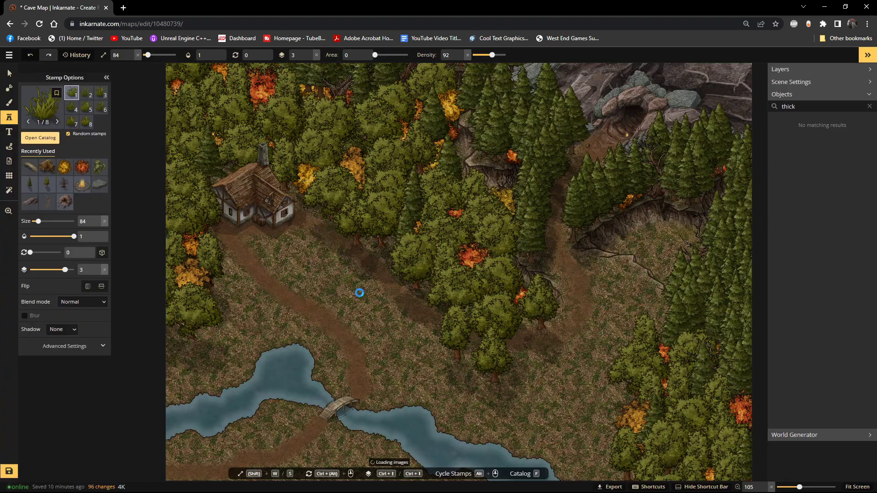
Step: Set the grass stamp to size 73 and density 150 for the riverbank near the bridge
scroll(402, 410, "up", 5)
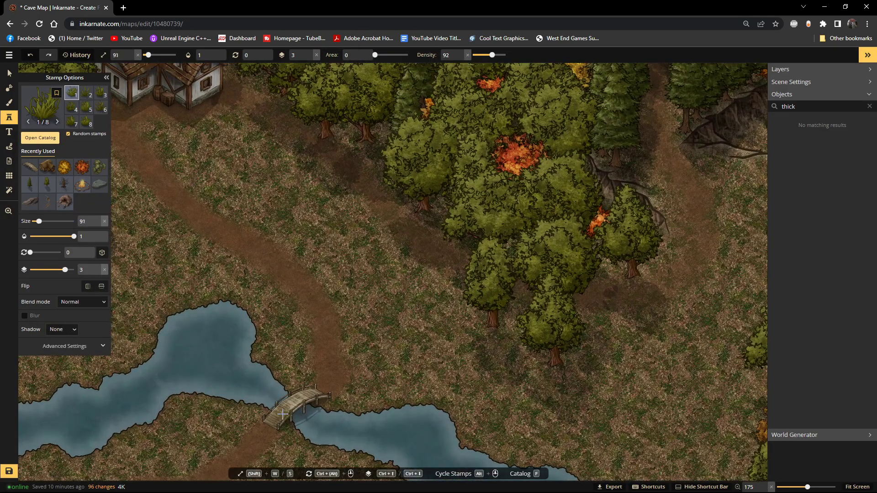
key("s")
key("s")
scroll(225, 286, "down", 1)
scroll(228, 281, "up", 1)
left_click_drag(238, 269, 439, 165)
scroll(364, 194, "up", 1)
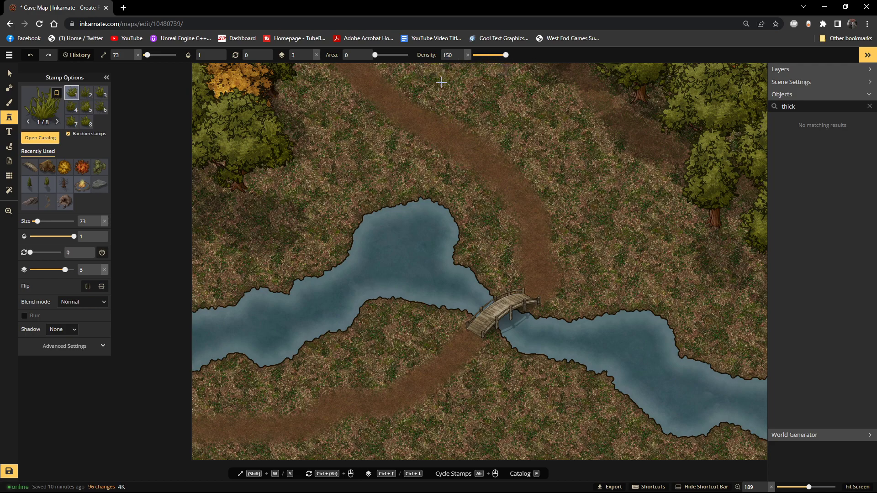
Step: Set the stamp area to 11 and try scattering grass along the river's banks west of the bridge
left_click_drag(375, 54, 378, 54)
left_click(485, 276)
mouse_move(494, 277)
left_mouse_down()
mouse_move(457, 259)
mouse_move(455, 221)
mouse_move(440, 221)
mouse_move(453, 213)
mouse_move(433, 201)
mouse_move(396, 207)
mouse_move(414, 196)
mouse_move(365, 214)
mouse_move(376, 212)
mouse_move(360, 221)
mouse_move(351, 249)
mouse_move(319, 268)
mouse_move(290, 272)
mouse_move(285, 282)
mouse_move(185, 293)
mouse_move(268, 294)
mouse_move(308, 270)
left_mouse_up()
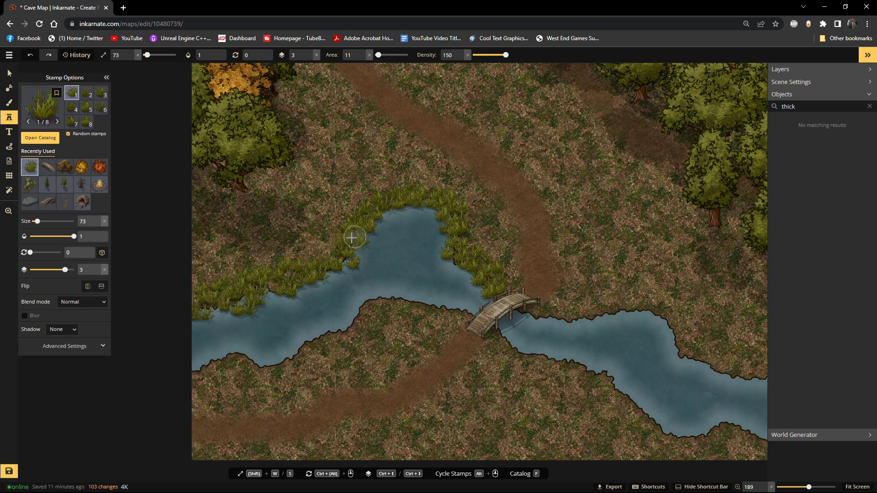
mouse_move(190, 378)
left_mouse_down()
mouse_move(241, 359)
mouse_move(278, 372)
mouse_move(377, 298)
mouse_move(439, 300)
left_mouse_up()
Step: Undo the grass stamps placed along the riverbank
key("ctrl+z")
key("ctrl+z")
key("ctrl+z")
key("ctrl+z")
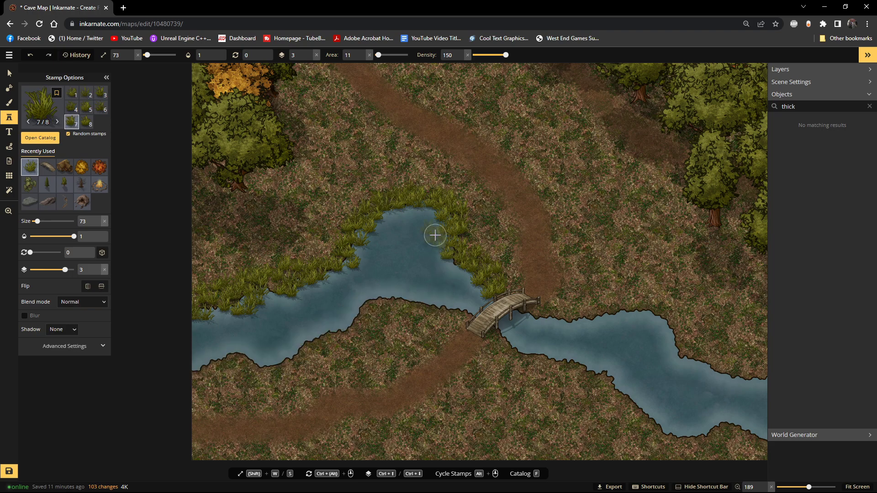
key("ctrl+z")
key("ctrl+z")
key("ctrl+z")
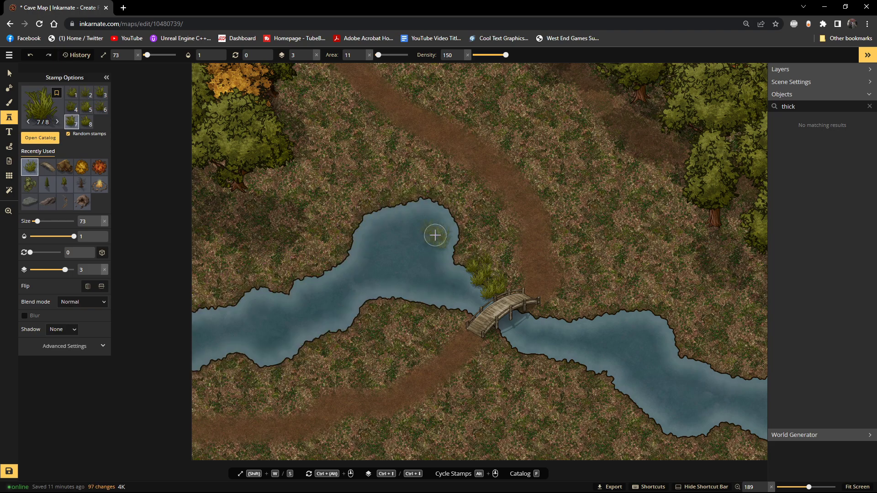
Step: Shrink the grass stamp to size 35 and below, and try grass clumps in front of the house
key("s")
key("s")
key("s")
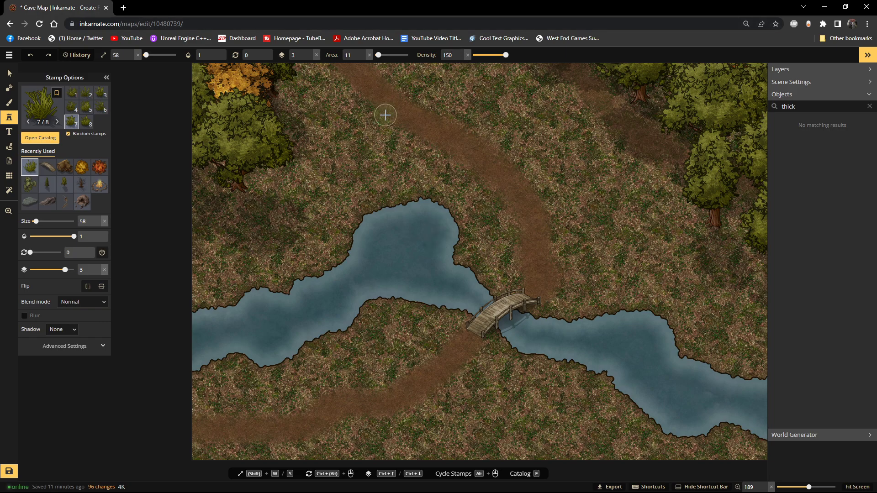
scroll(380, 95, "up", 5)
left_click_drag(379, 95, 373, 350)
scroll(316, 199, "up", 3)
key("s")
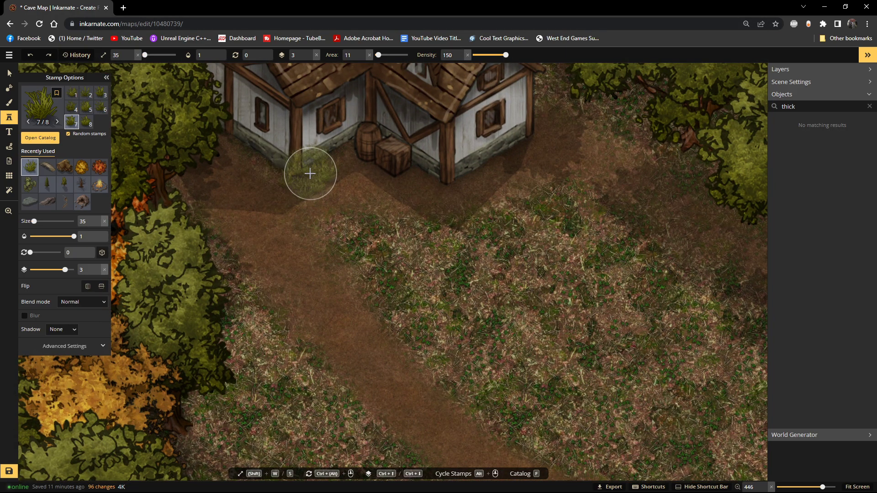
left_click(300, 183)
key("s")
key("s")
key("s")
left_click(453, 265)
key("ctrl+z")
key("s")
key("ctrl+z")
Step: Reduce the grass stamp size to 30 and try a grass clump at the front corner of the house
key("s")
key("s")
key("s")
key("s")
key("s")
key("s")
key("s")
key("s")
key("s")
key("w")
key("w")
key("w")
key("w")
key("w")
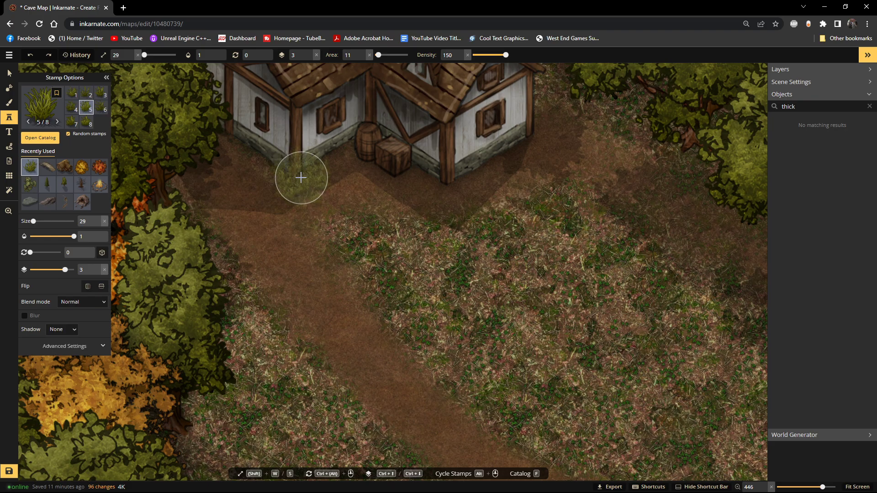
left_click(300, 177)
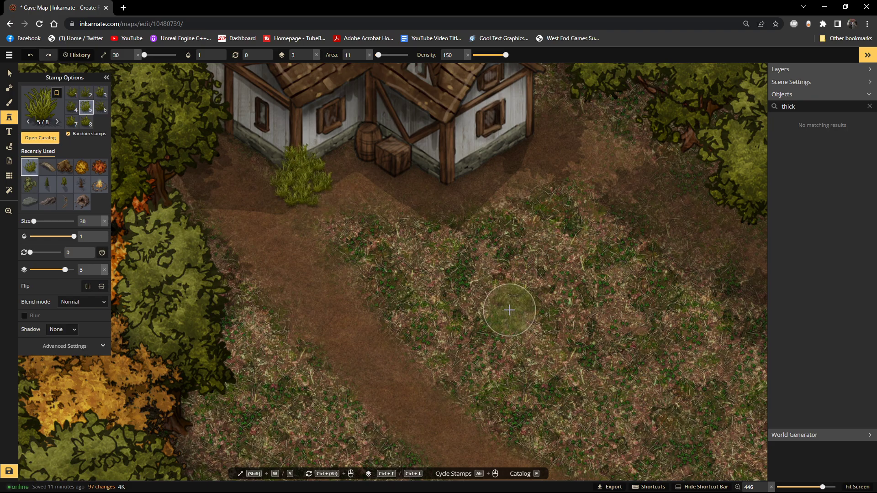
key("ctrl+z")
Step: Set the stamp area to 10 and try scattering grass on the river's north bank near the map's west edge
scroll(428, 278, "down", 5)
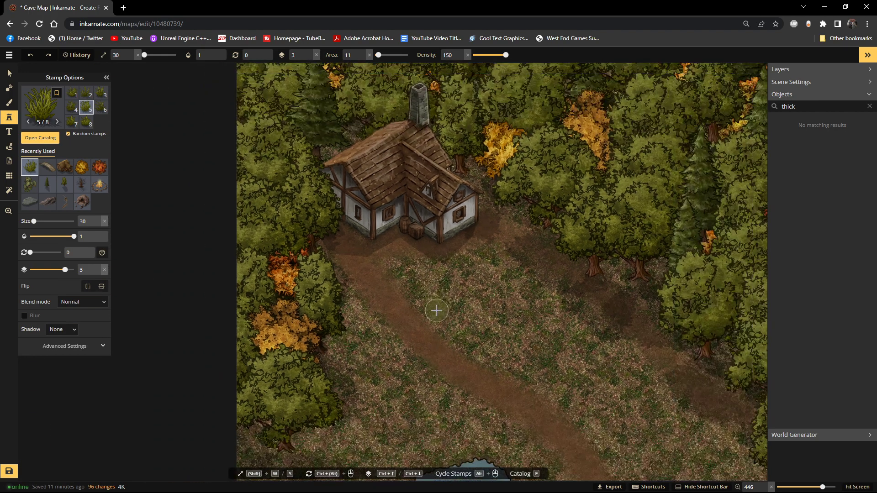
left_click_drag(435, 309, 499, 86)
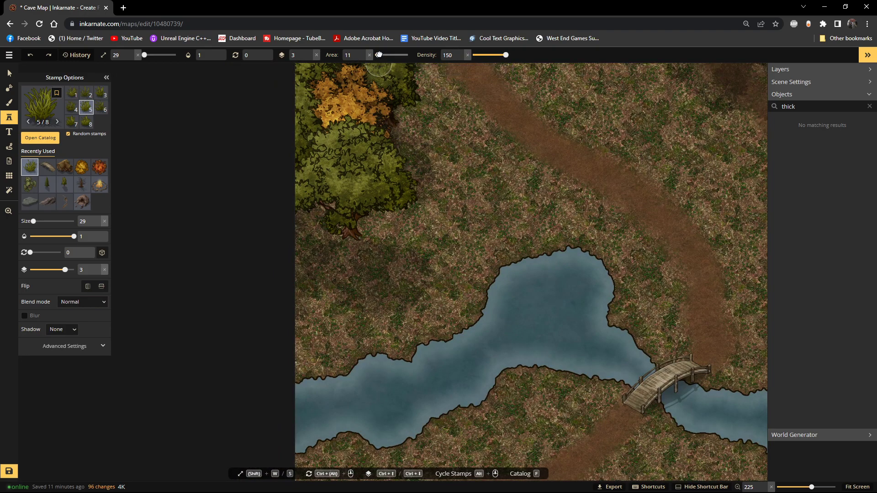
left_click_drag(378, 55, 380, 55)
key("w")
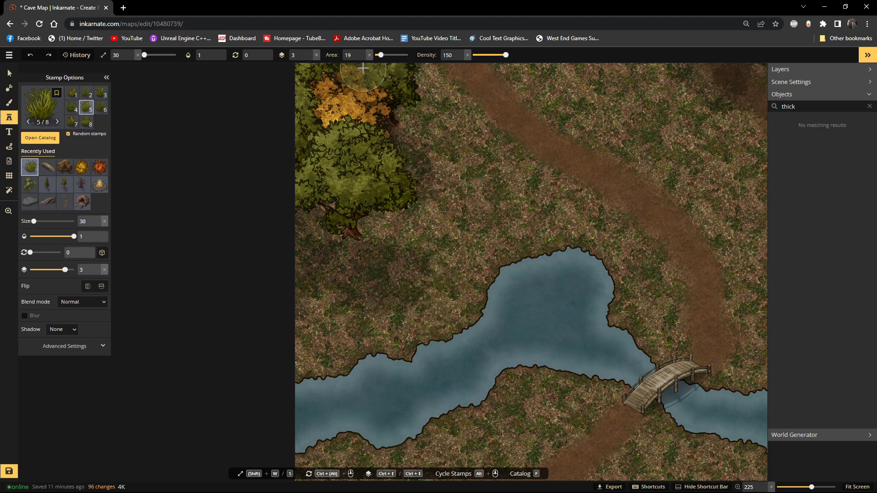
left_click(363, 58)
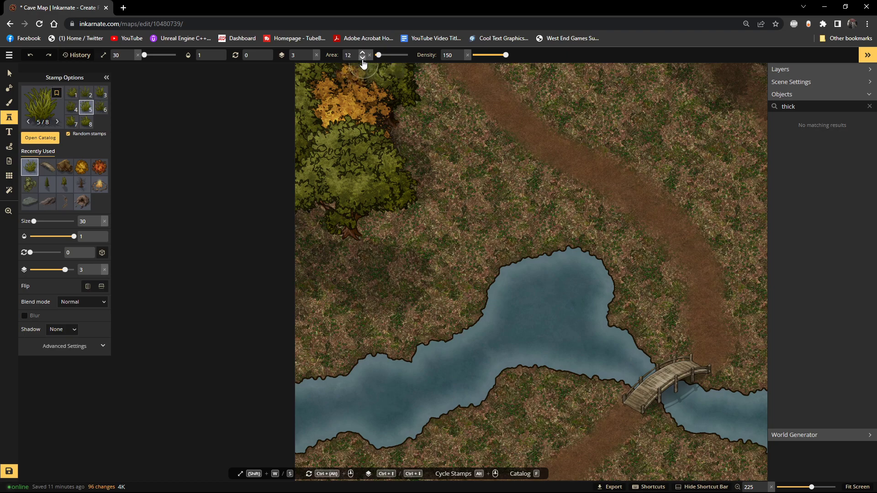
left_click(363, 58)
left_click(314, 375)
mouse_move(314, 375)
left_mouse_down()
mouse_move(361, 357)
mouse_move(407, 355)
mouse_move(386, 355)
left_mouse_up()
key("ctrl+z")
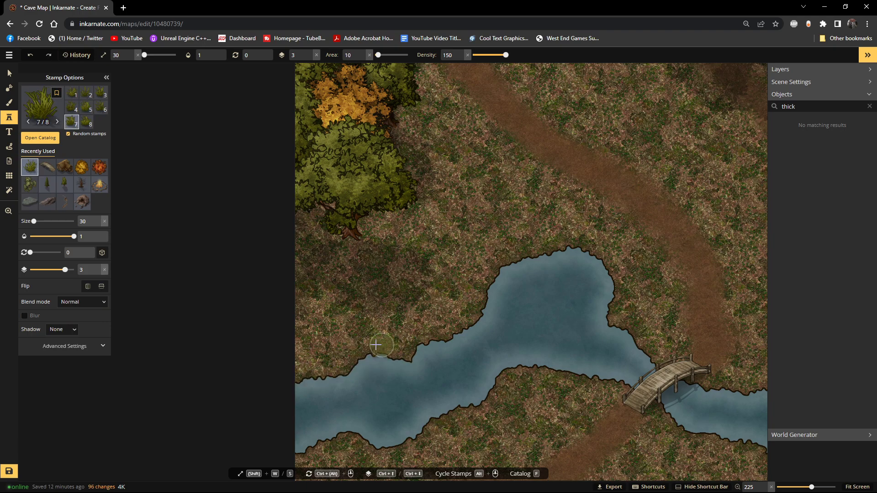
Step: Reset the stamp area to 0 and paint grass along the river's north bank from the west map edge to the pool
left_click(369, 55)
scroll(282, 381, "up", 2)
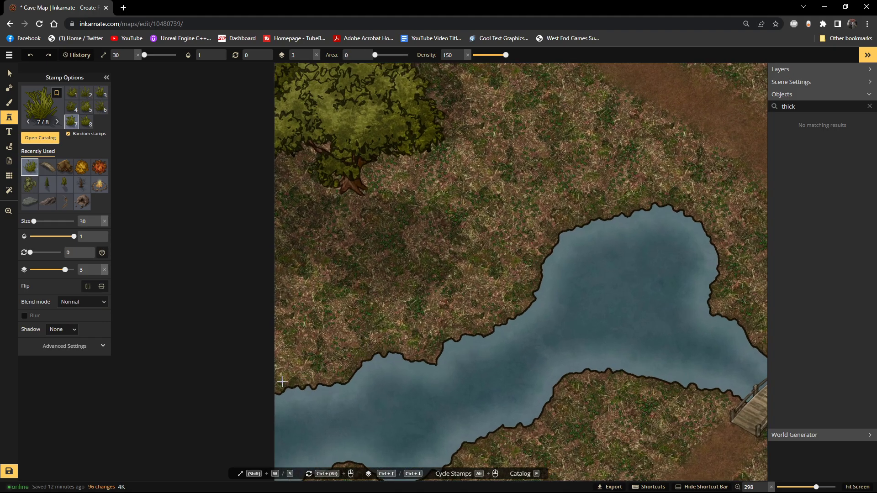
mouse_move(275, 394)
left_mouse_down()
mouse_move(305, 384)
mouse_move(272, 393)
mouse_move(335, 389)
mouse_move(347, 379)
mouse_move(323, 384)
mouse_move(378, 357)
left_mouse_up()
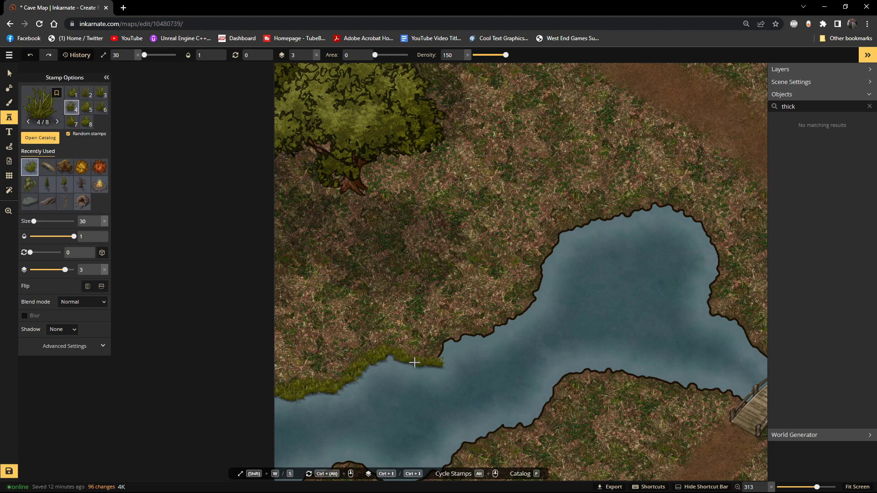
left_click_drag(417, 364, 404, 357)
left_click_drag(459, 341, 466, 332)
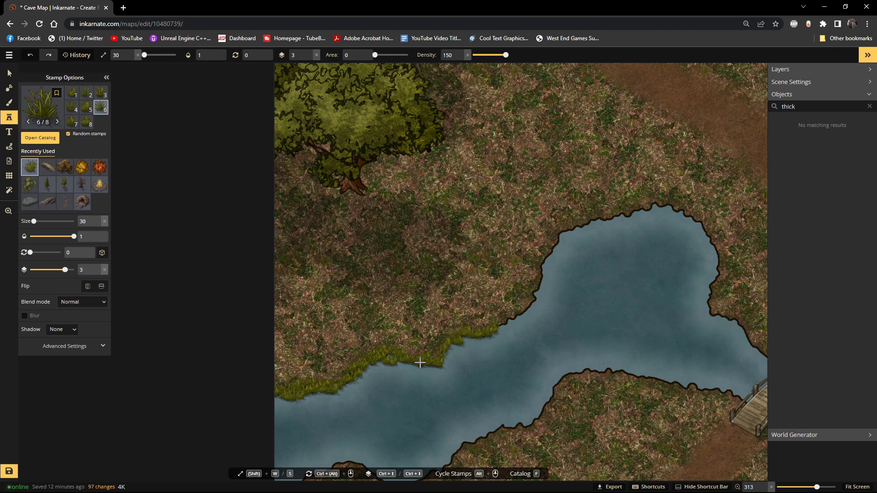
left_click_drag(441, 365, 377, 355)
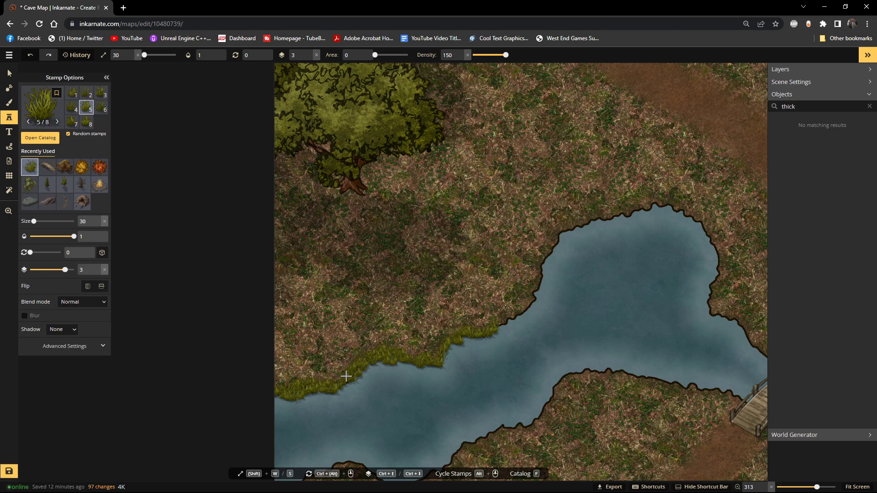
mouse_move(346, 380)
left_mouse_down()
mouse_move(443, 356)
mouse_move(528, 300)
mouse_move(506, 322)
mouse_move(533, 295)
mouse_move(508, 320)
mouse_move(536, 292)
left_mouse_up()
left_click(279, 393)
left_click(309, 387)
Step: Paint grass around the pool's north shore and down its east side to the bridge, filling the gaps
mouse_move(547, 258)
left_mouse_down()
mouse_move(557, 234)
mouse_move(559, 255)
mouse_move(546, 256)
mouse_move(561, 242)
mouse_move(534, 276)
mouse_move(531, 245)
mouse_move(566, 238)
mouse_move(579, 224)
mouse_move(648, 213)
mouse_move(583, 216)
mouse_move(557, 230)
mouse_move(579, 224)
mouse_move(563, 236)
mouse_move(577, 222)
mouse_move(646, 213)
mouse_move(631, 213)
mouse_move(659, 203)
mouse_move(662, 215)
mouse_move(643, 207)
mouse_move(688, 216)
left_mouse_up()
left_click(549, 256)
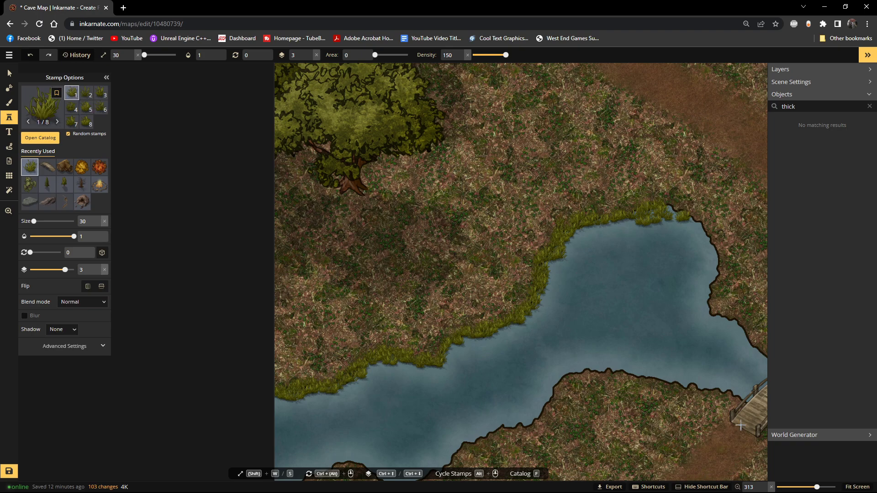
scroll(728, 356, "down", 2)
left_click_drag(691, 257, 514, 203)
scroll(515, 202, "up", 1)
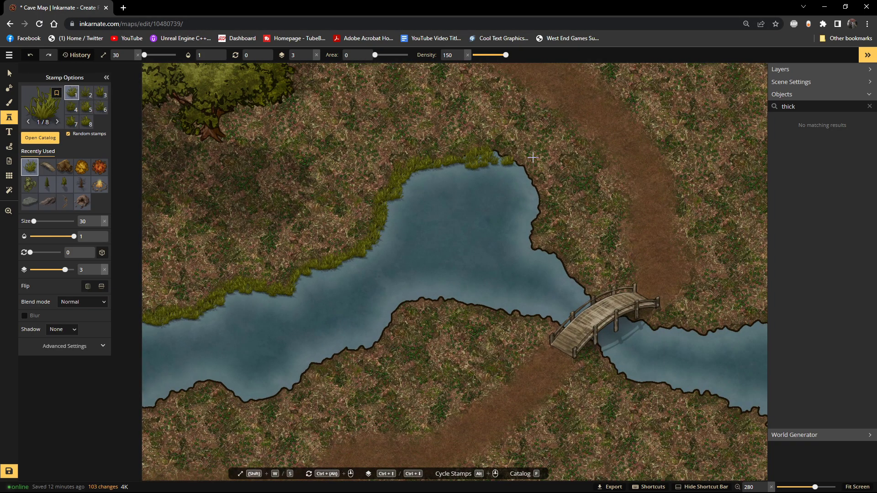
left_click_drag(492, 145, 466, 158)
left_click_drag(468, 158, 520, 161)
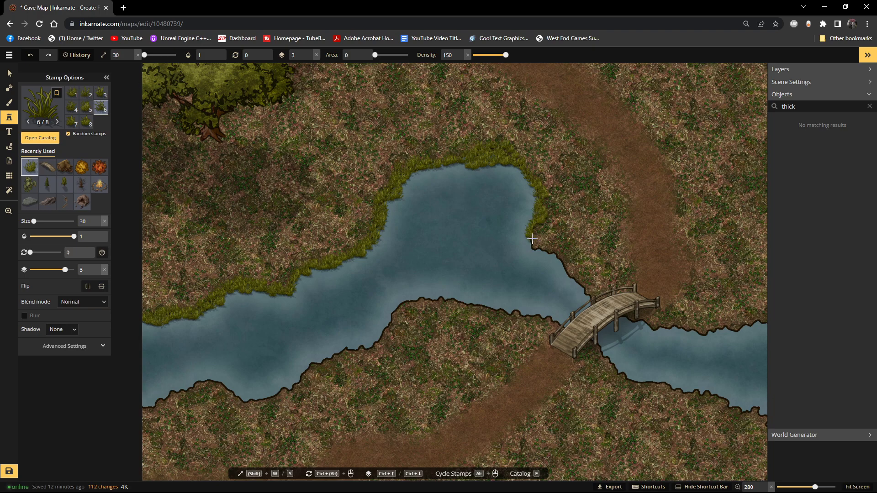
left_click_drag(530, 243, 567, 272)
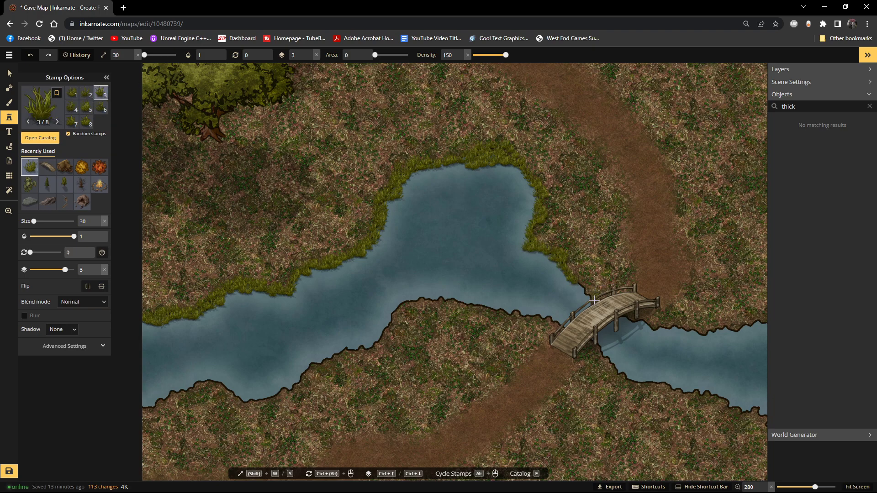
left_click(576, 282)
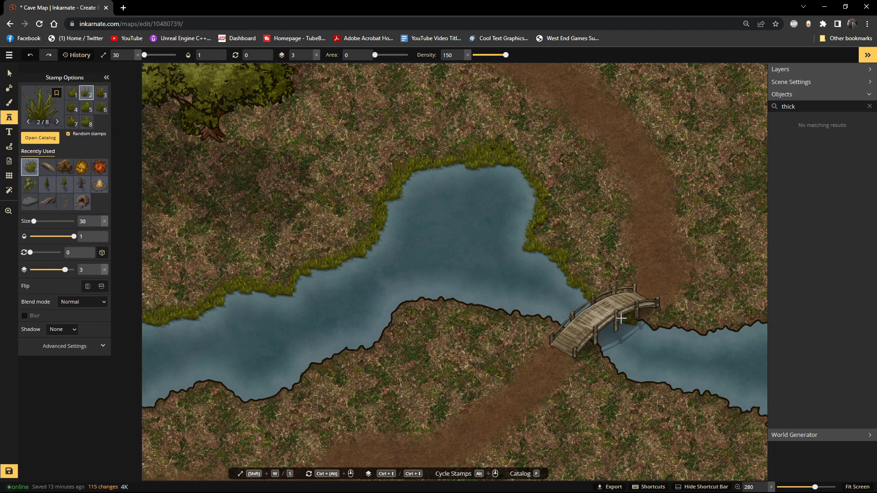
Step: Paint grass along the north bank from the bridge to the river's eastern end, raising the stamp area to 4
left_click(676, 325)
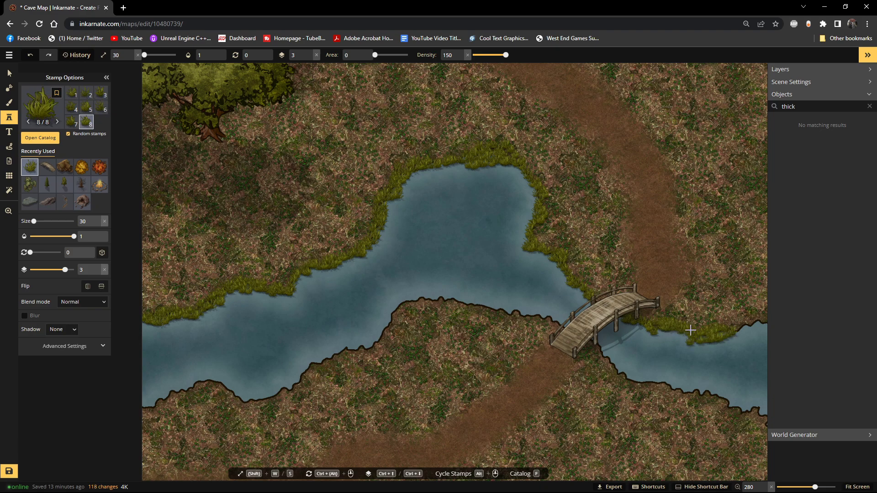
left_click(719, 334)
scroll(720, 335, "down", 3)
left_click_drag(714, 320, 471, 245)
scroll(470, 245, "up", 2)
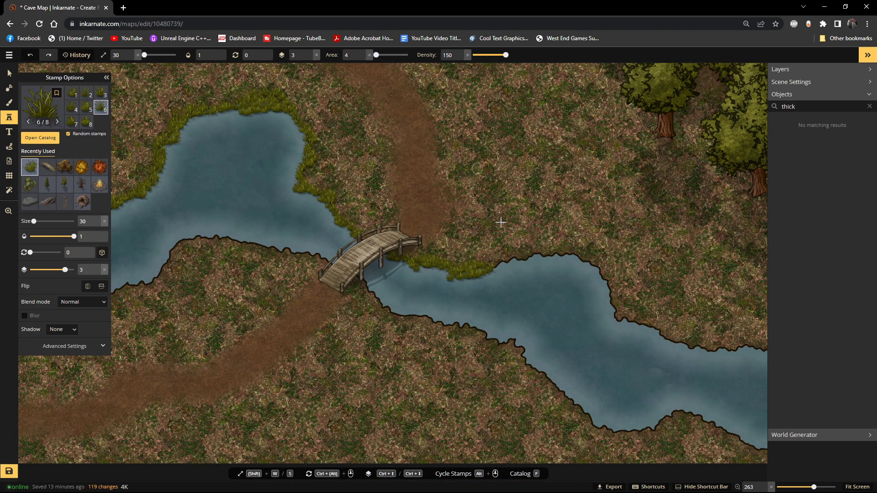
mouse_move(548, 254)
left_mouse_down()
mouse_move(595, 269)
mouse_move(614, 286)
mouse_move(623, 317)
mouse_move(717, 353)
mouse_move(768, 352)
left_mouse_up()
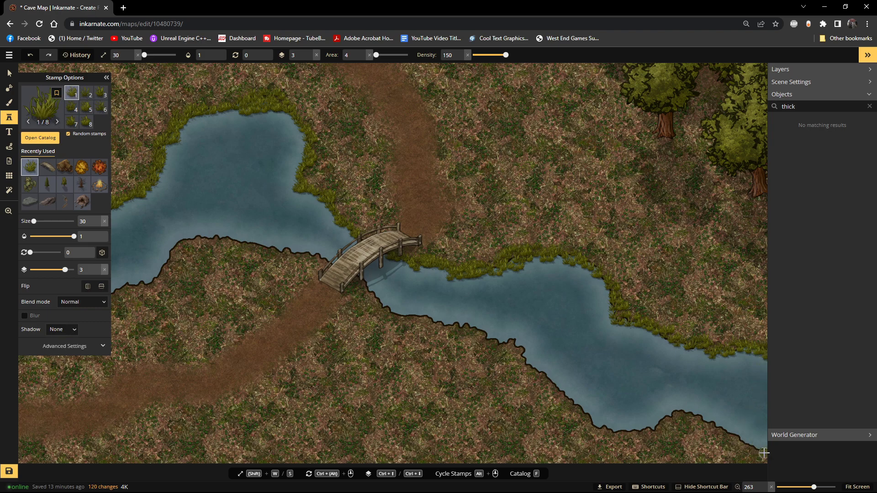
Step: Paint grass along the south bank east of the bridge, undoing the first pass and restarting from the bridge
mouse_move(750, 440)
left_mouse_down()
mouse_move(679, 413)
mouse_move(653, 429)
mouse_move(598, 427)
mouse_move(526, 364)
mouse_move(518, 345)
mouse_move(392, 310)
mouse_move(358, 276)
left_mouse_up()
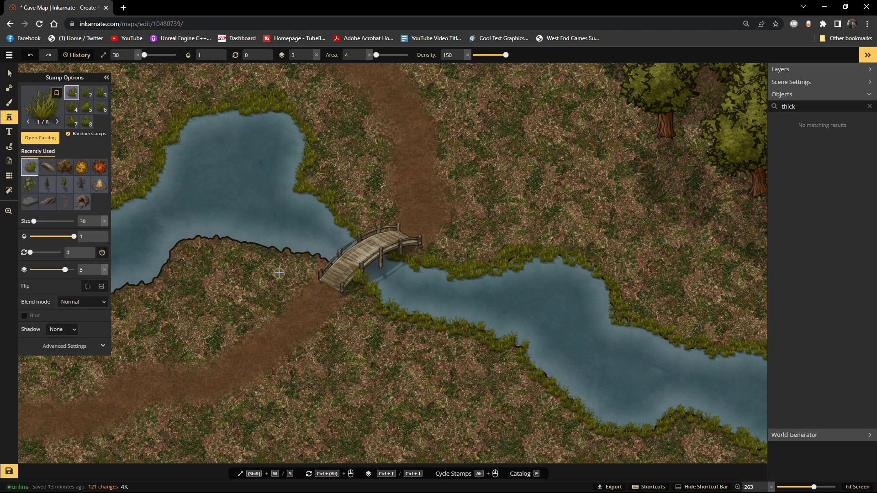
key("ctrl+z")
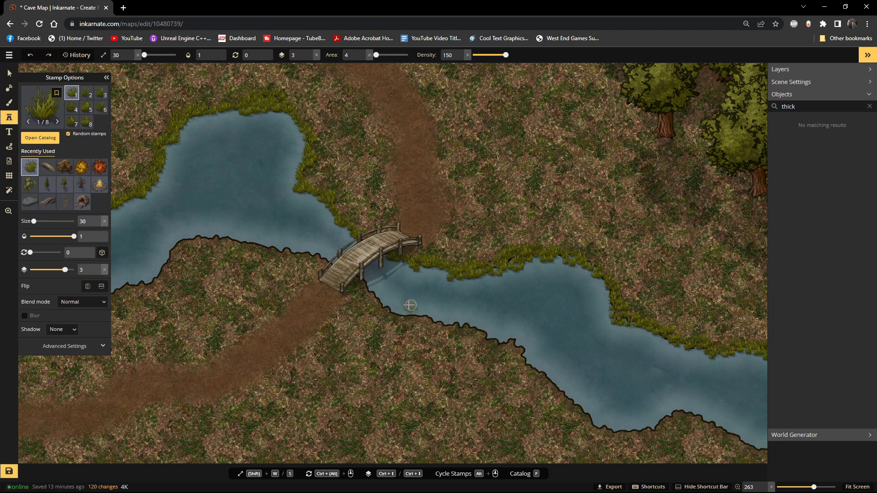
left_click(368, 286)
left_click(370, 289)
mouse_move(400, 315)
left_mouse_down()
mouse_move(502, 345)
mouse_move(614, 432)
mouse_move(667, 416)
mouse_move(700, 420)
mouse_move(770, 450)
left_mouse_up()
Step: Paint grass along the south bank from the bridge to the west map edge, undoing the first stamp
mouse_move(252, 270)
left_mouse_down()
mouse_move(435, 280)
mouse_move(570, 256)
left_mouse_up()
scroll(567, 254, "up", 1)
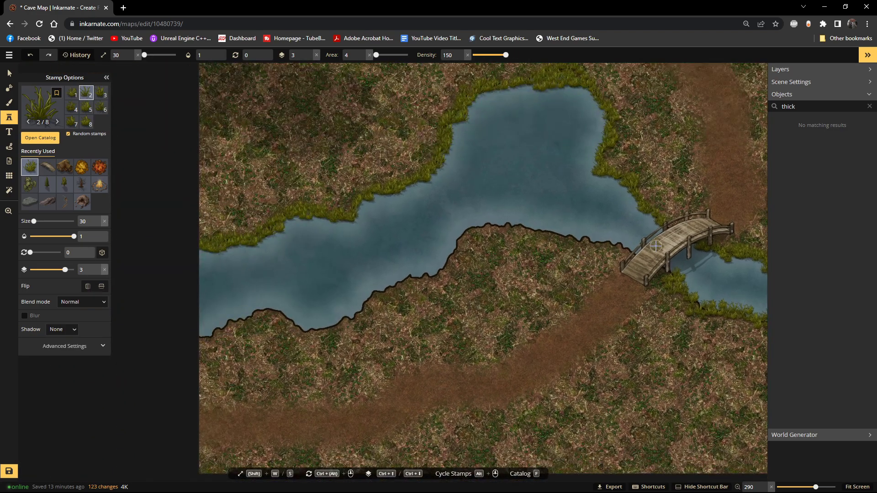
left_click(552, 240)
key("ctrl+z")
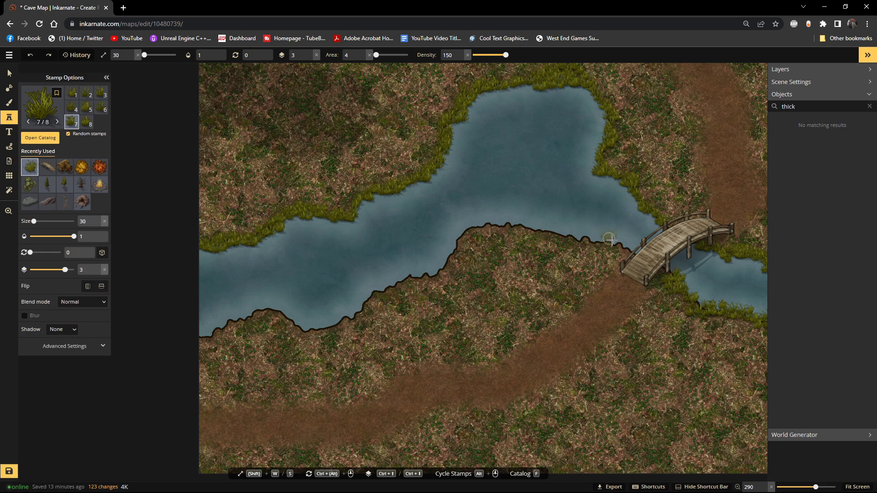
mouse_move(622, 247)
left_mouse_down()
mouse_move(478, 226)
mouse_move(429, 274)
mouse_move(373, 295)
mouse_move(352, 317)
mouse_move(322, 328)
mouse_move(266, 313)
mouse_move(194, 336)
left_mouse_up()
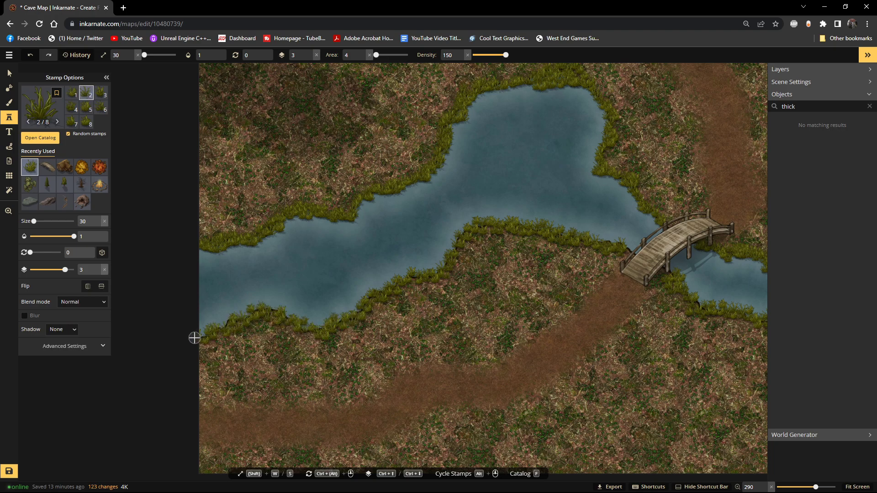
Step: Set the stamp area to 0 and fill the grass gaps along the south bank from the west map edge eastward
left_click(370, 56)
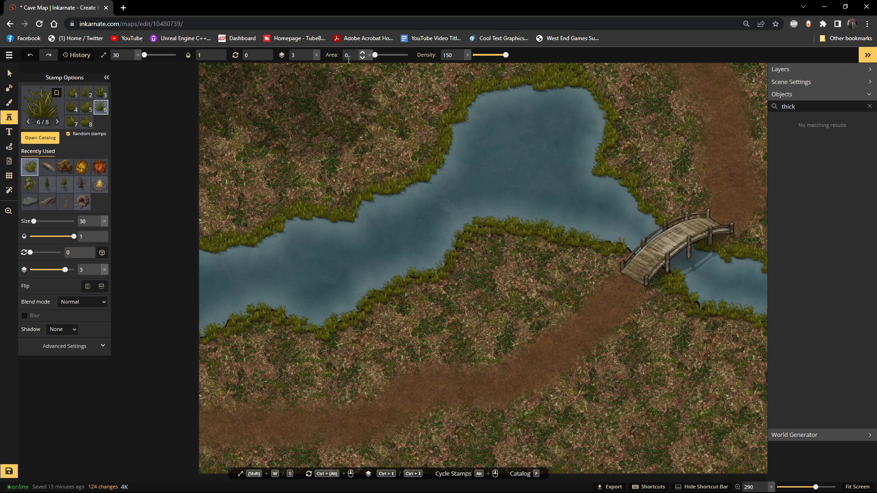
left_click_drag(200, 336, 227, 317)
left_click(239, 322)
mouse_move(276, 308)
left_mouse_down()
mouse_move(241, 316)
mouse_move(314, 327)
mouse_move(305, 329)
left_mouse_up()
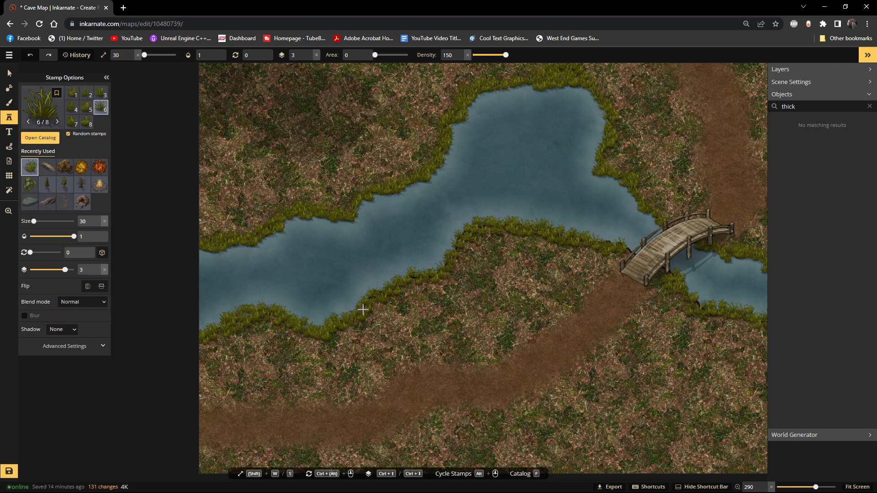
mouse_move(377, 290)
left_mouse_down()
mouse_move(429, 275)
mouse_move(478, 227)
mouse_move(445, 270)
left_mouse_up()
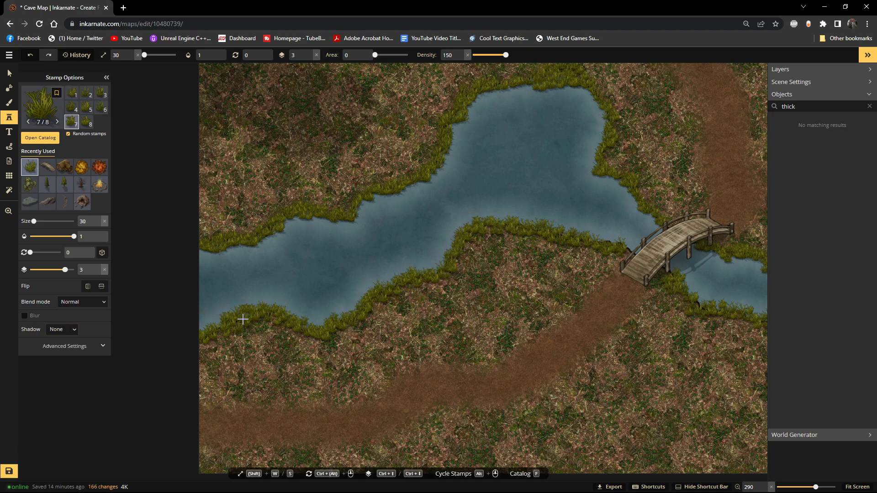
left_click(223, 328)
left_click(370, 292)
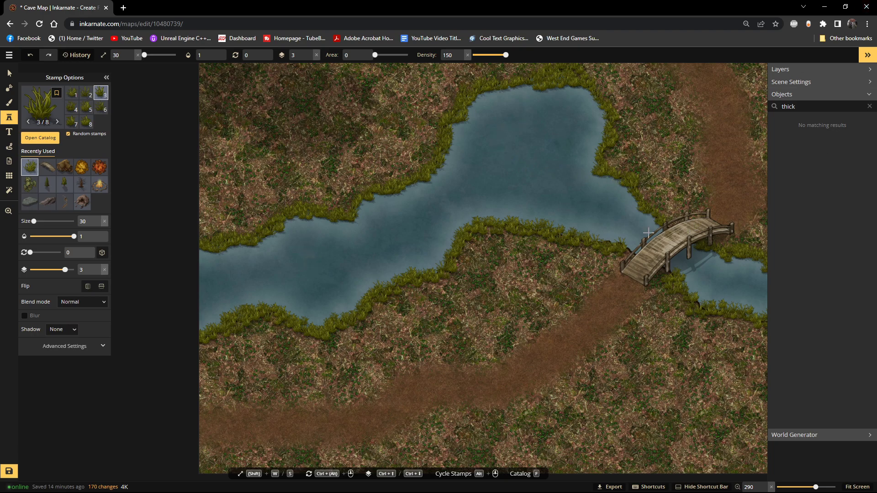
Step: Fill the remaining grass gaps on the south bank on both sides of the bridge, undoing the first stamp beside it
left_click(629, 251)
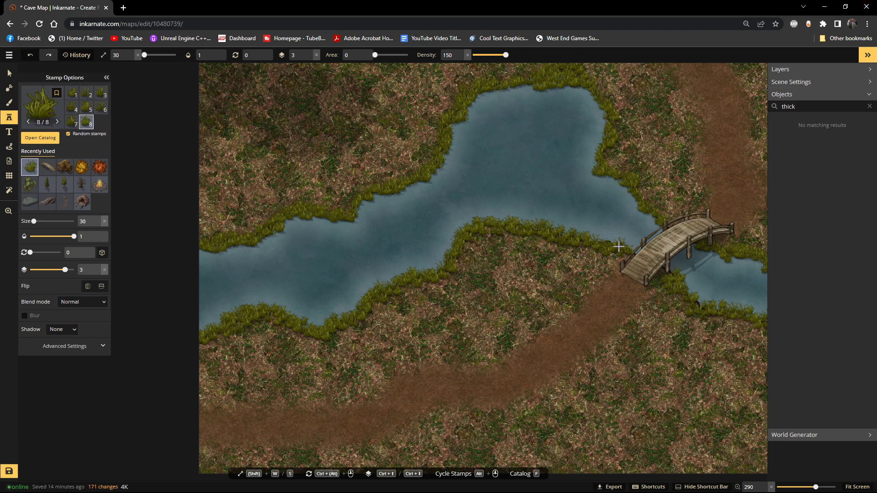
key("ctrl+z")
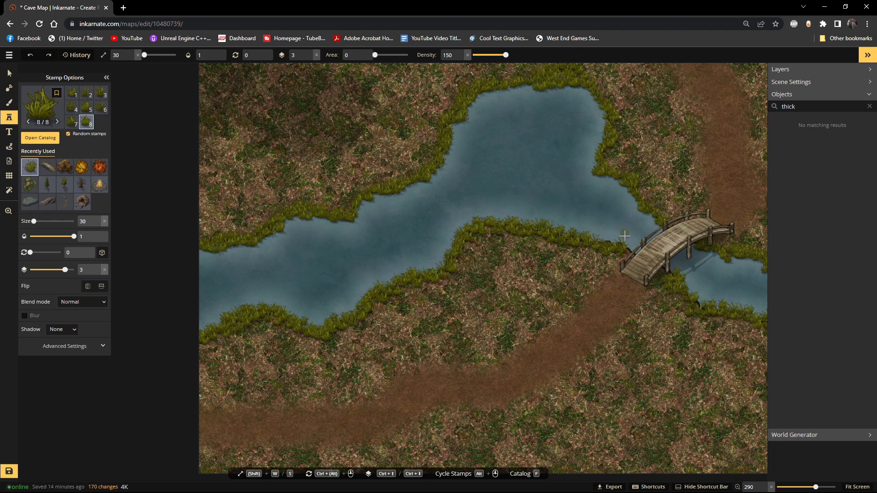
left_click_drag(559, 237, 525, 228)
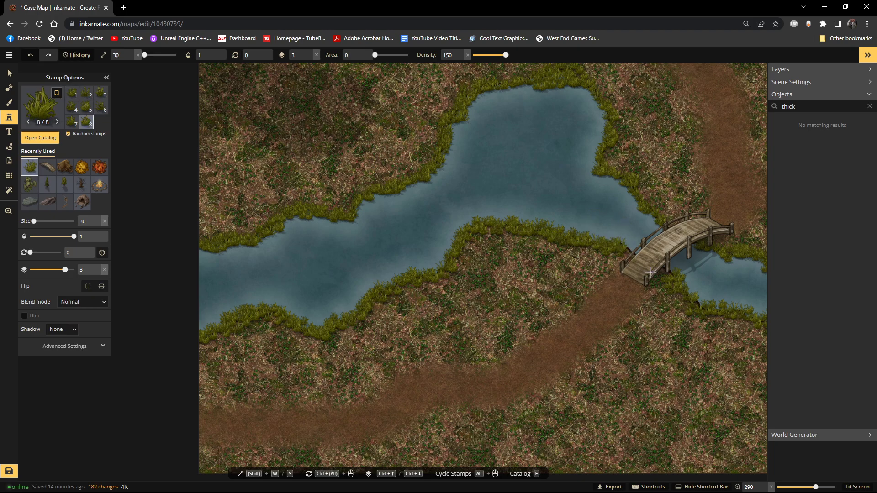
left_click(692, 303)
left_click(690, 293)
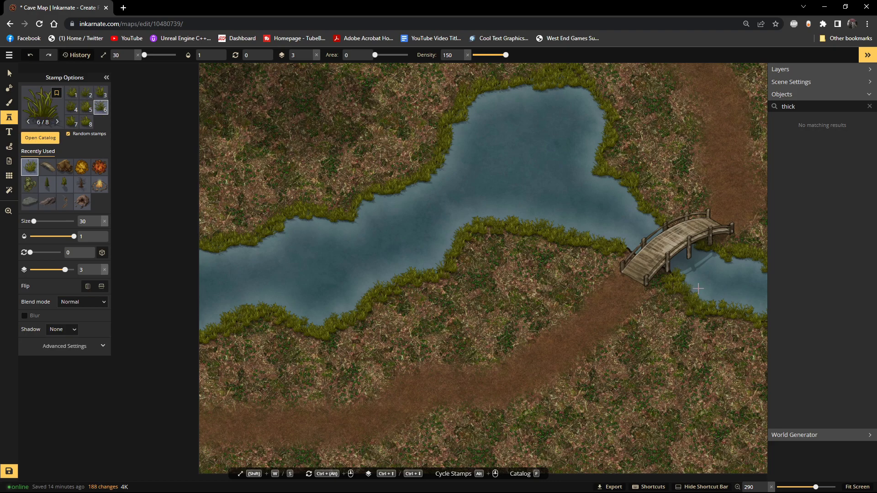
Step: Fill the grass gaps along the north bank east of the bridge, including the outer bend
scroll(718, 296, "down", 5)
scroll(730, 302, "up", 6)
left_click_drag(730, 302, 519, 252)
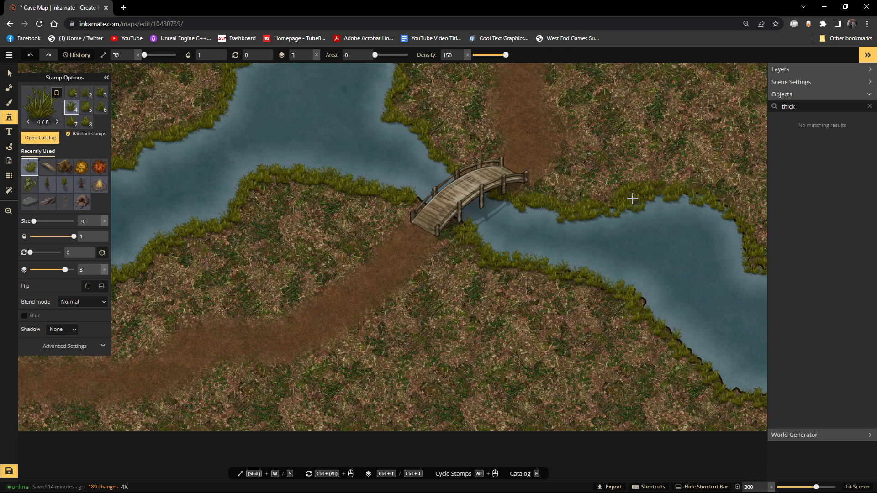
left_click(620, 207)
left_click(607, 207)
left_click_drag(726, 208, 738, 223)
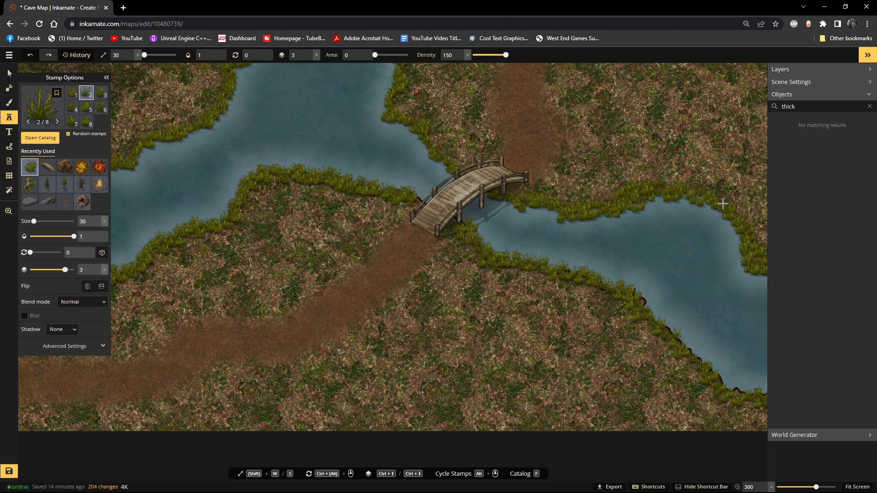
left_click(681, 291)
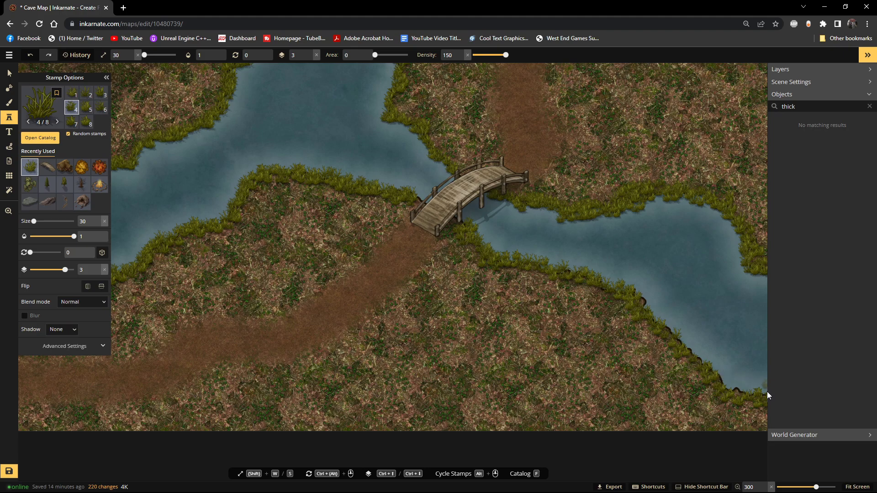
Step: Fill the grass gaps along the southeastern stretch of the south bank, working from its lower end back up toward the bridge
left_click(748, 395)
left_click_drag(734, 394, 699, 361)
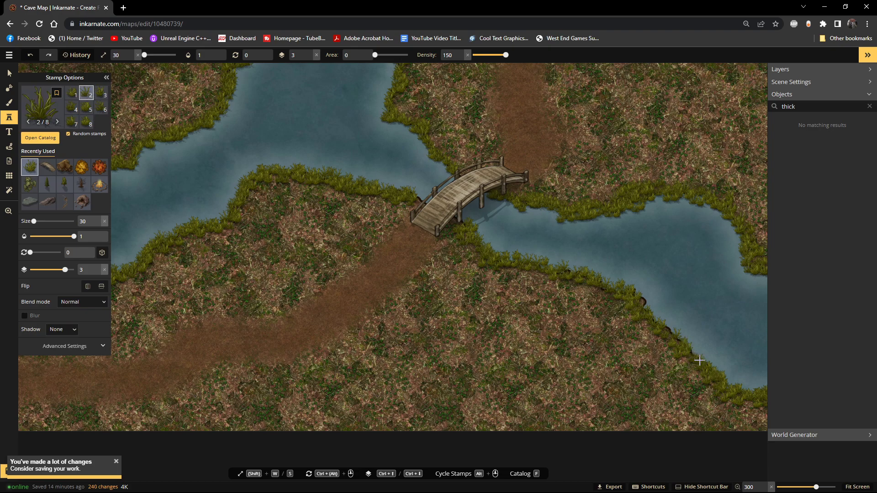
left_click(687, 350)
left_click(678, 341)
left_click(672, 334)
left_click(667, 326)
left_click_drag(654, 317, 639, 301)
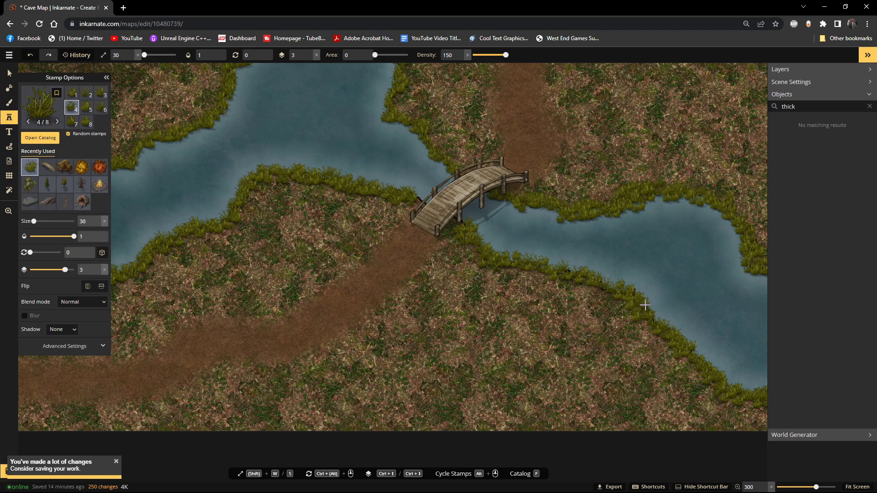
Step: Fill the remaining grass gaps on the south bank between the middle slope and the bridge
left_click(654, 322)
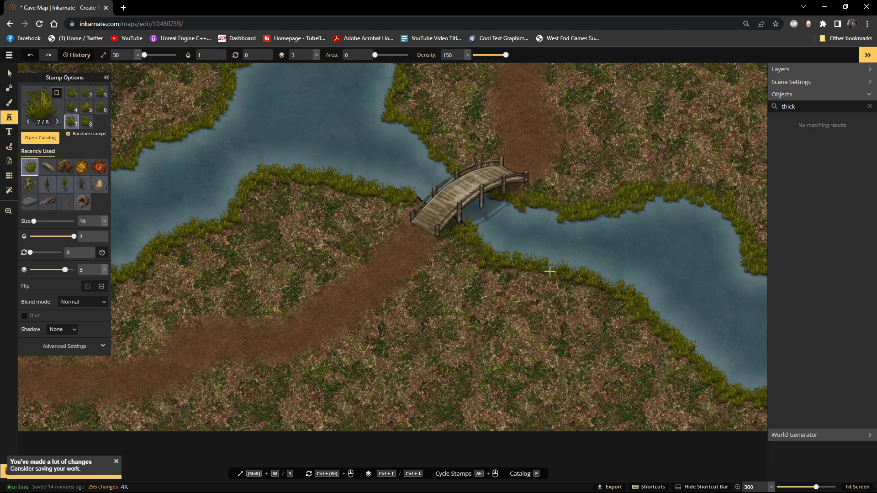
left_click(633, 292)
left_click_drag(494, 253, 482, 247)
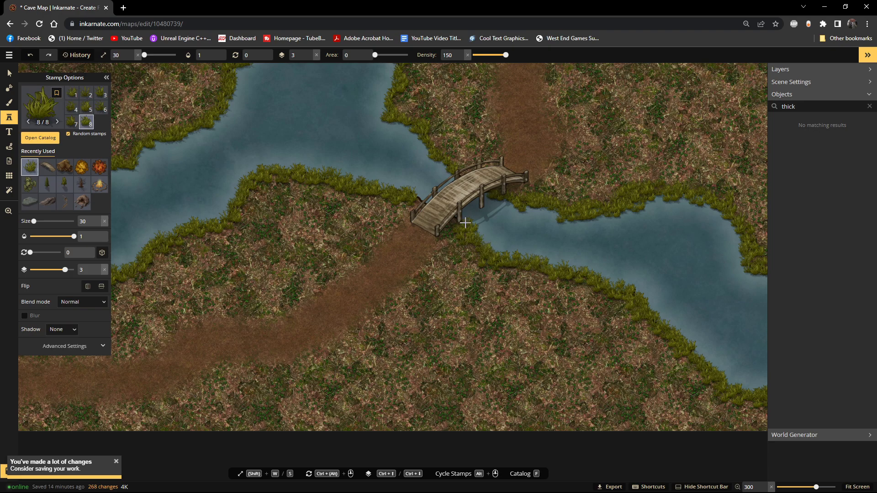
left_click(463, 223)
left_click(457, 223)
Step: Set the stamp layer to 2 and stamp grass behind the bridge at both sides of its southern end and at its northeast post
scroll(457, 223, "up", 3)
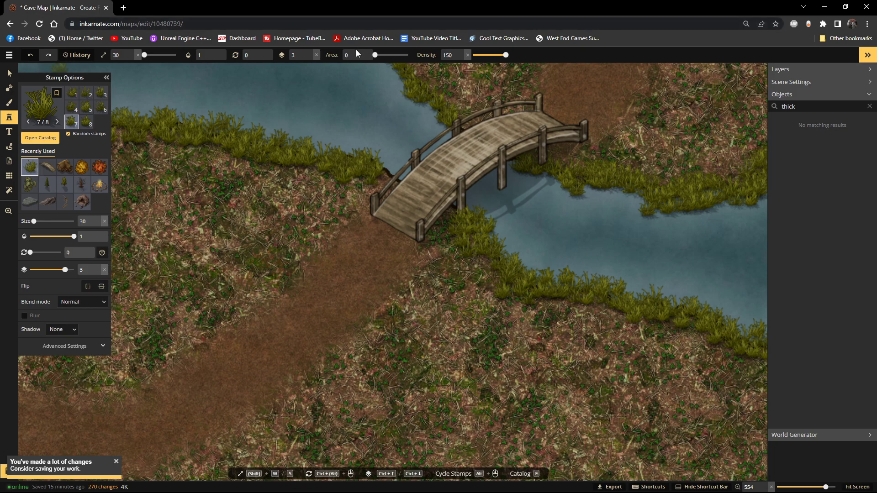
left_click(310, 57)
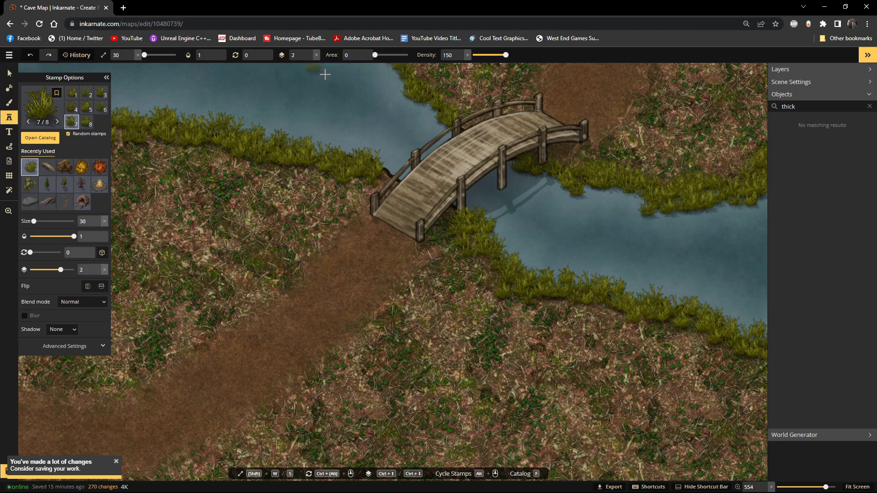
left_click(392, 179)
left_click(388, 173)
left_click(356, 158)
left_click(414, 197)
left_click(446, 208)
left_click(451, 227)
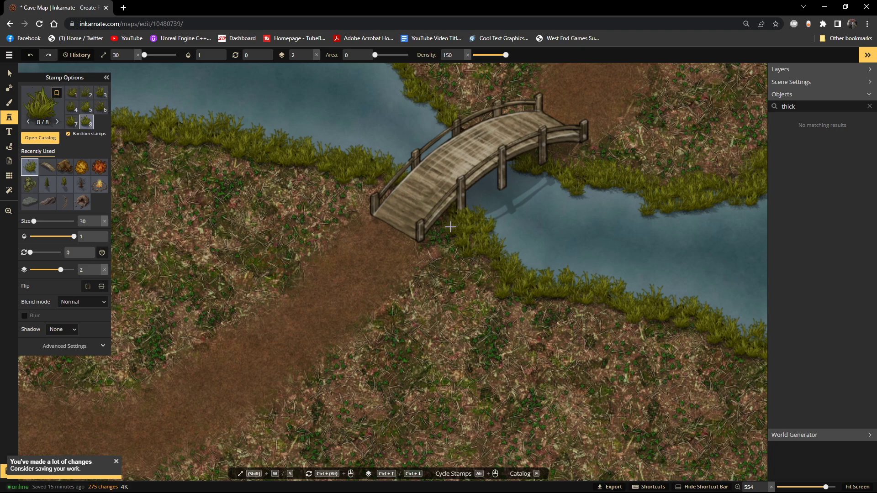
left_click(475, 212)
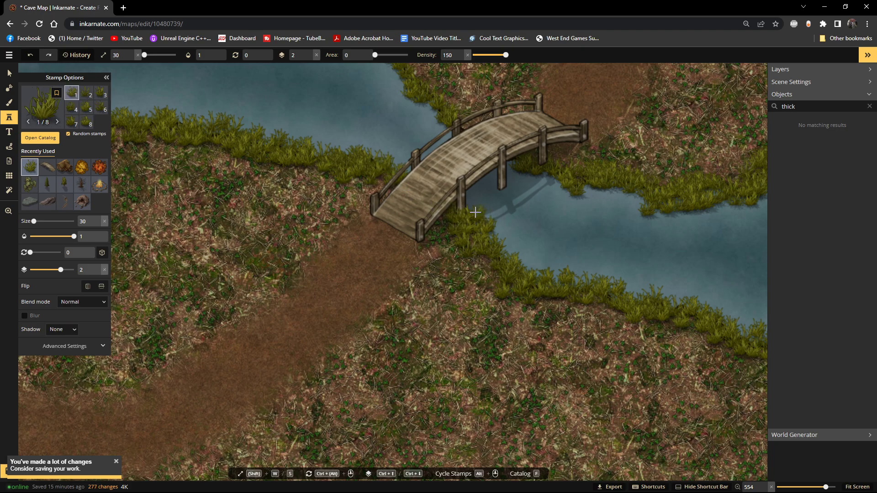
left_click(547, 158)
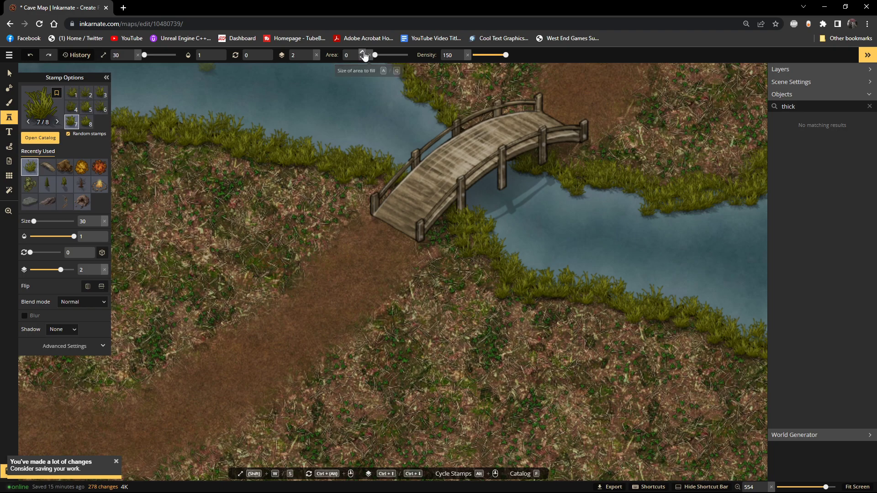
Step: Raise the stamp layer and stamp grass in front of the bridge's northeast end, joining it to the north bank
left_click(314, 53)
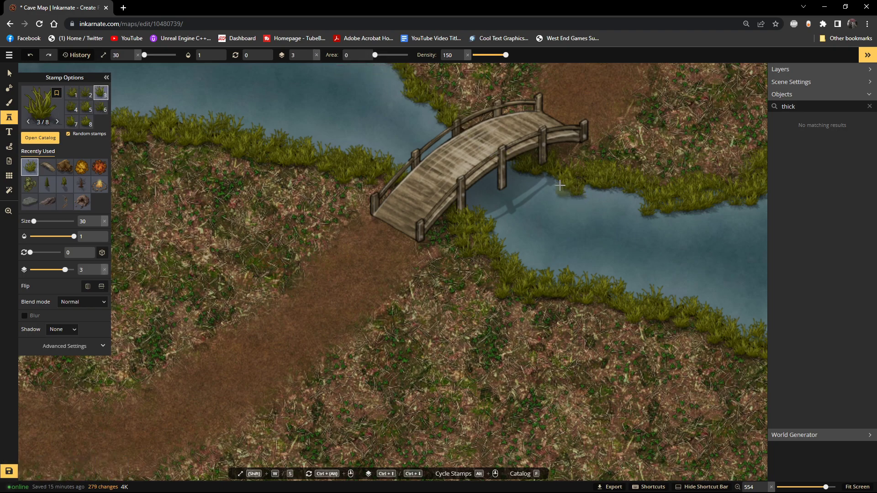
left_click(311, 54)
left_click(546, 163)
left_click(561, 161)
left_click(580, 161)
left_click(586, 153)
left_click(589, 147)
left_click(575, 165)
left_click(573, 178)
left_click(580, 185)
left_click(586, 181)
left_click(440, 109)
Step: Set the stamp layer back to 2 and thicken the grass behind the bridge's upstream railing on both banks
left_click(310, 58)
left_click(310, 57)
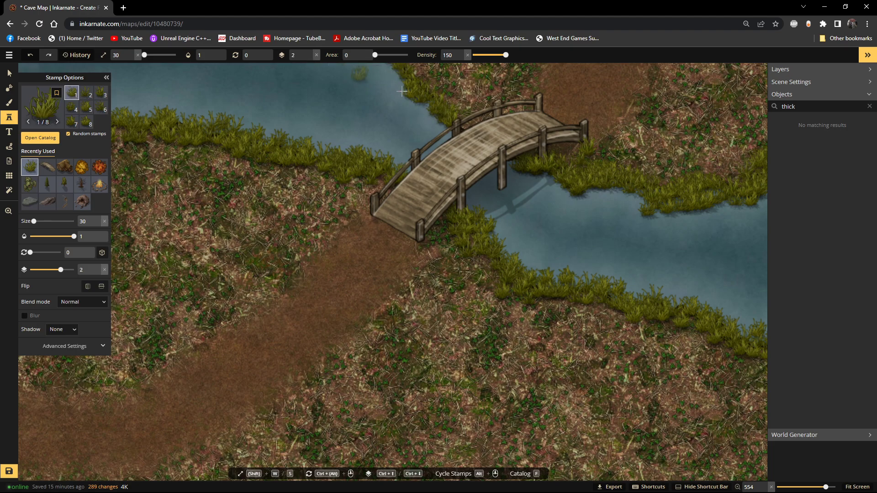
left_click(446, 116)
left_click(434, 115)
left_click(430, 100)
left_click(444, 93)
left_click(389, 179)
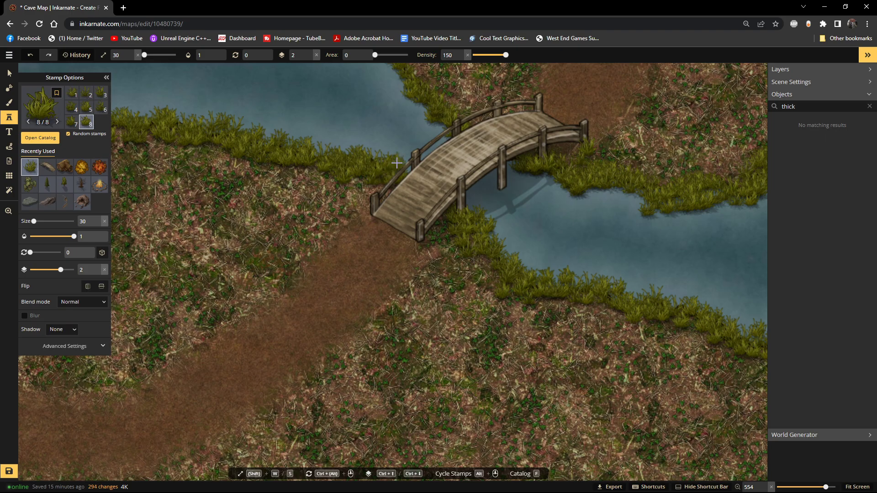
left_click(389, 178)
Step: Set the stamp area to 6 and paint a thicker grass fringe along the pool's north and east shores
scroll(389, 178, "down", 3)
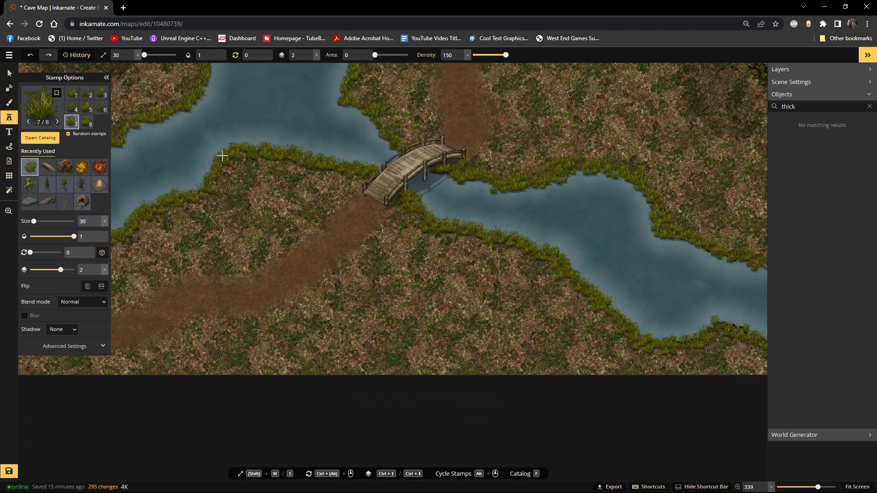
scroll(228, 152, "up", 1)
left_click_drag(229, 151, 407, 355)
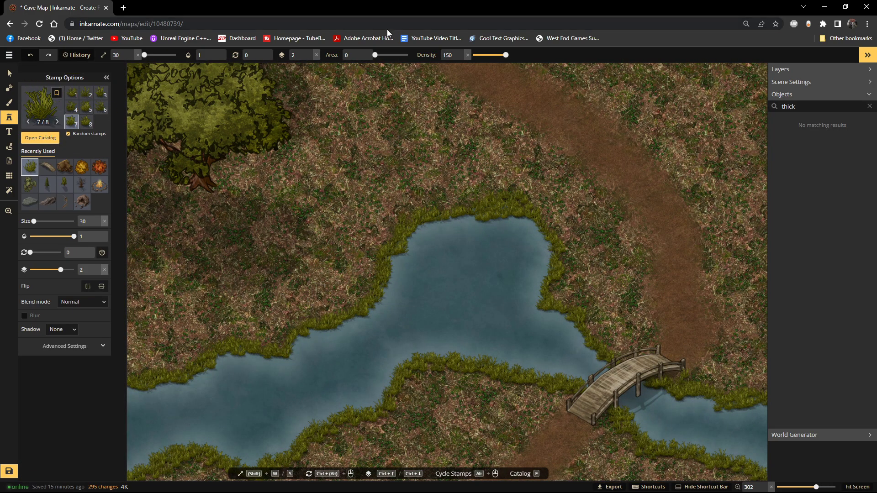
left_click_drag(375, 55, 377, 55)
left_click(558, 248)
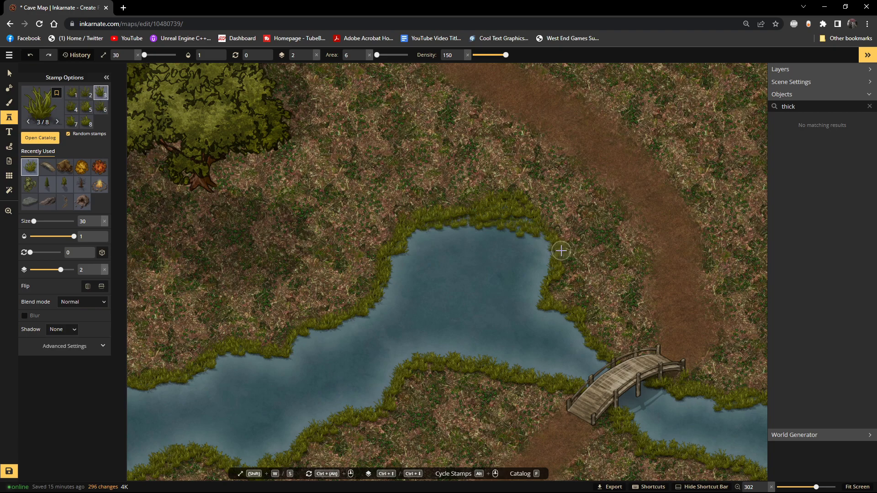
left_click(541, 298)
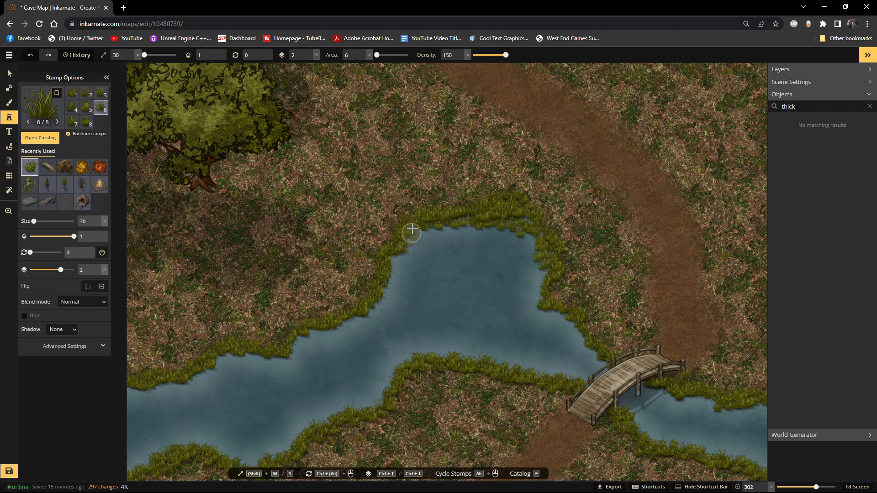
Step: Lower the stamp density to 75 and scatter grass tufts into the water along both banks west of the bridge
left_click_drag(506, 55, 488, 55)
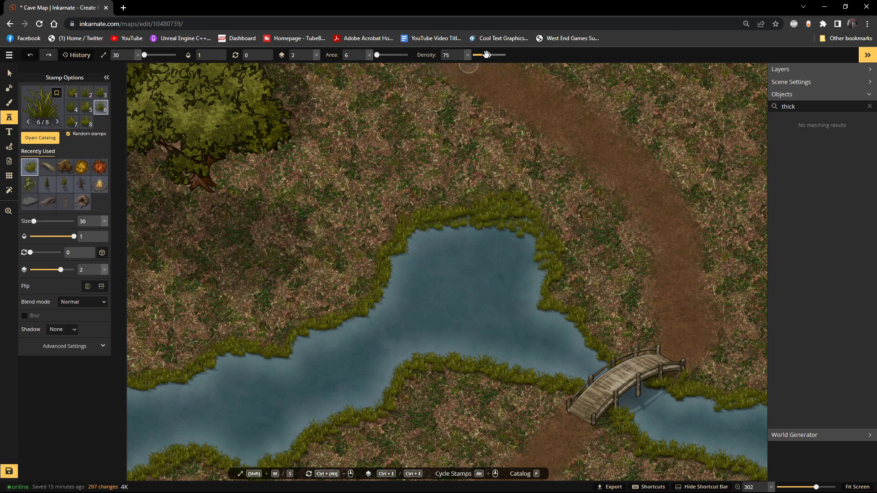
mouse_move(411, 244)
left_mouse_down()
mouse_move(349, 313)
mouse_move(274, 349)
mouse_move(120, 386)
mouse_move(197, 361)
mouse_move(268, 353)
left_mouse_up()
mouse_move(595, 358)
left_mouse_down()
mouse_move(524, 287)
mouse_move(539, 375)
mouse_move(431, 362)
mouse_move(255, 461)
mouse_move(134, 464)
mouse_move(273, 431)
left_mouse_up()
scroll(538, 283, "down", 3)
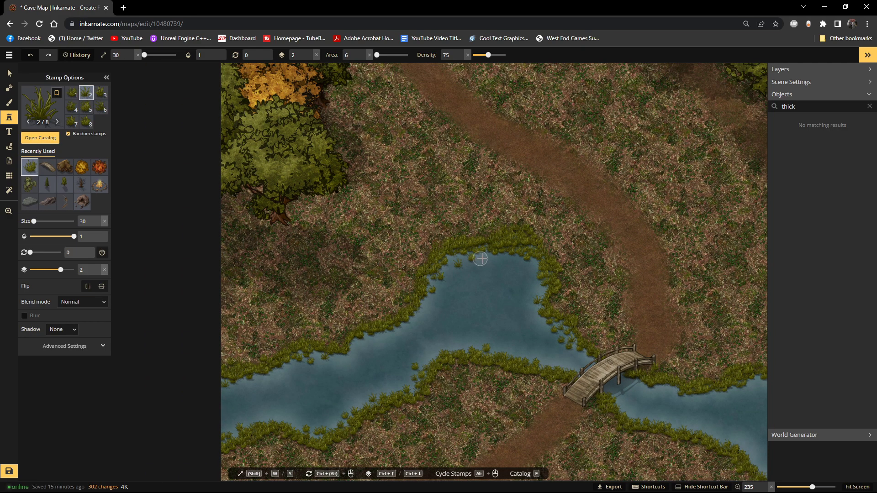
Step: Scatter extra grass tufts in the shallows along the pool's north shore and its upper corners
left_click(509, 258)
left_click(522, 255)
left_click(493, 258)
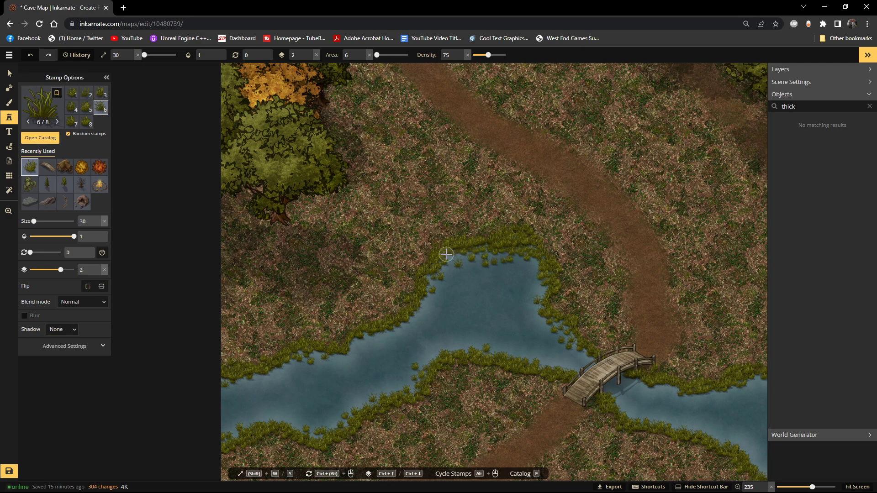
left_click(447, 254)
left_click(470, 265)
left_click(458, 259)
left_click(448, 273)
mouse_move(514, 262)
left_mouse_down()
mouse_move(557, 278)
mouse_move(537, 284)
mouse_move(535, 265)
left_mouse_up()
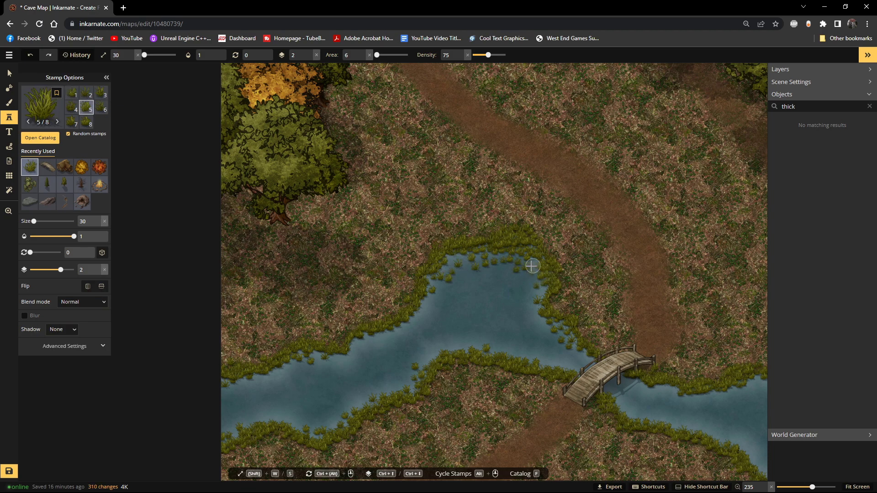
scroll(653, 292, "down", 1)
left_click(478, 274)
left_click(522, 272)
Step: Add more grass on the south bank below the pool, west of the bridge
scroll(629, 279, "down", 1)
left_click_drag(637, 281, 431, 187)
scroll(434, 188, "up", 1)
left_click(242, 278)
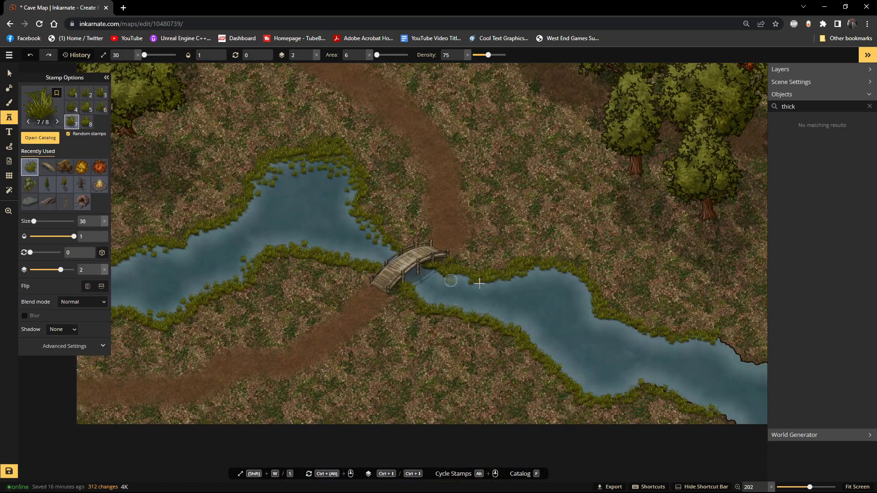
Step: Scatter grass tufts into the shallows along both banks of the river's bend east of the bridge
left_click(586, 297)
left_click(578, 278)
left_click_drag(726, 343, 489, 248)
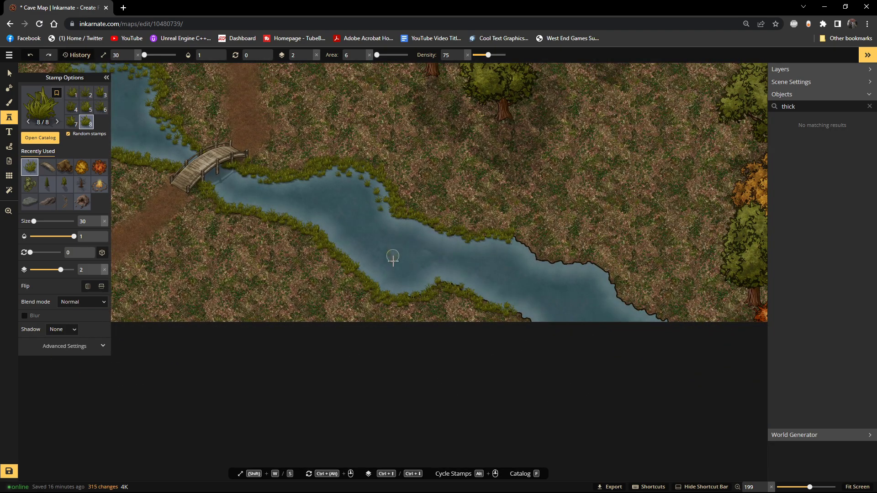
mouse_move(388, 290)
left_mouse_down()
mouse_move(320, 232)
mouse_move(359, 261)
left_mouse_up()
left_click(321, 231)
left_click(338, 249)
left_click_drag(256, 210, 294, 221)
left_click(239, 210)
left_click(284, 222)
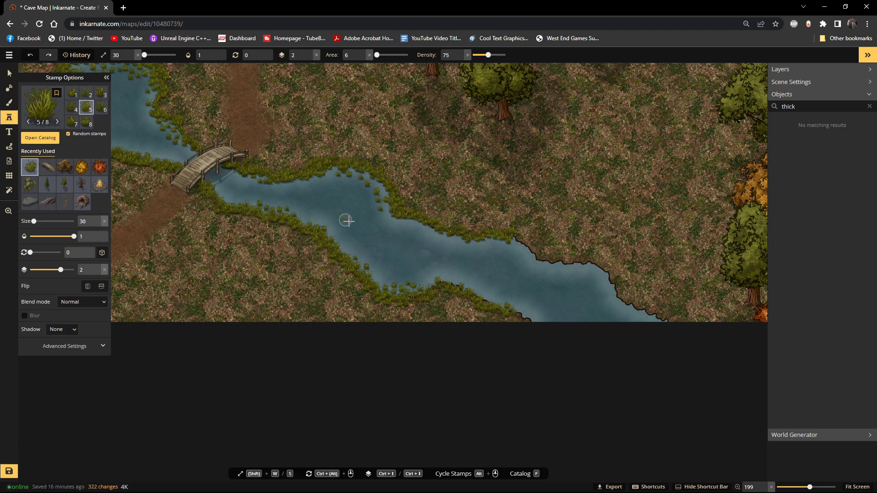
left_click(412, 218)
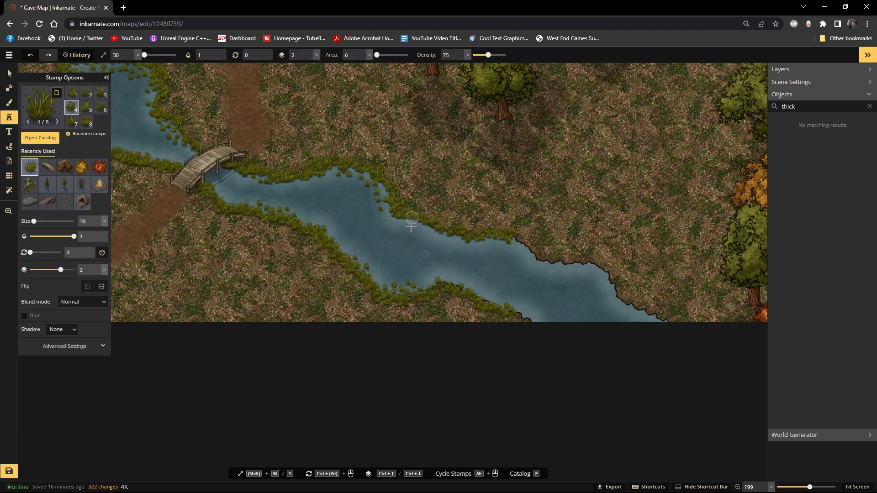
Step: Add a few grass tufts to both banks right beside the bridge's east side
left_click(238, 173)
left_click(236, 177)
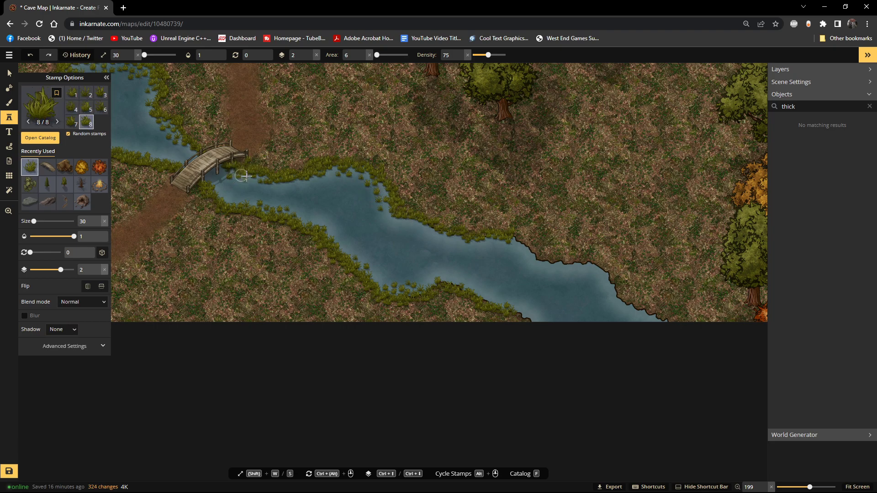
left_click(226, 192)
left_click(225, 192)
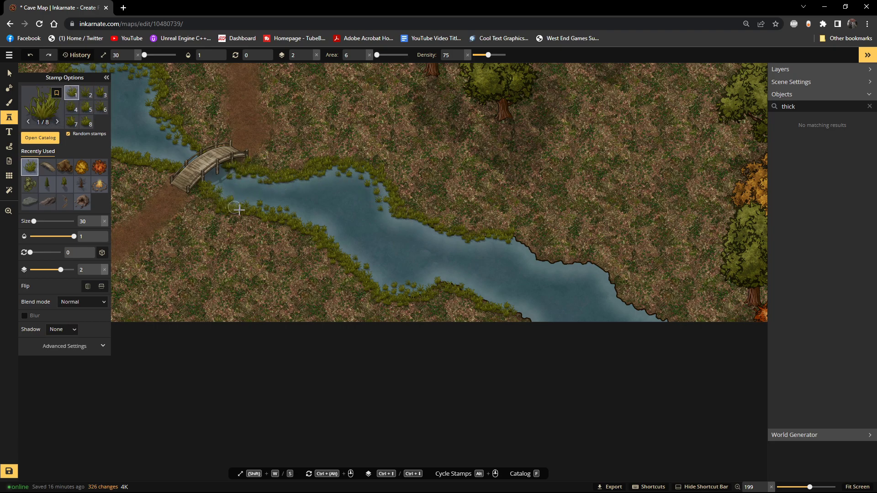
Step: Scatter loose grass tufts in the water along both banks at the river's bare east end
scroll(530, 294, "up", 2)
scroll(530, 294, "up", 3)
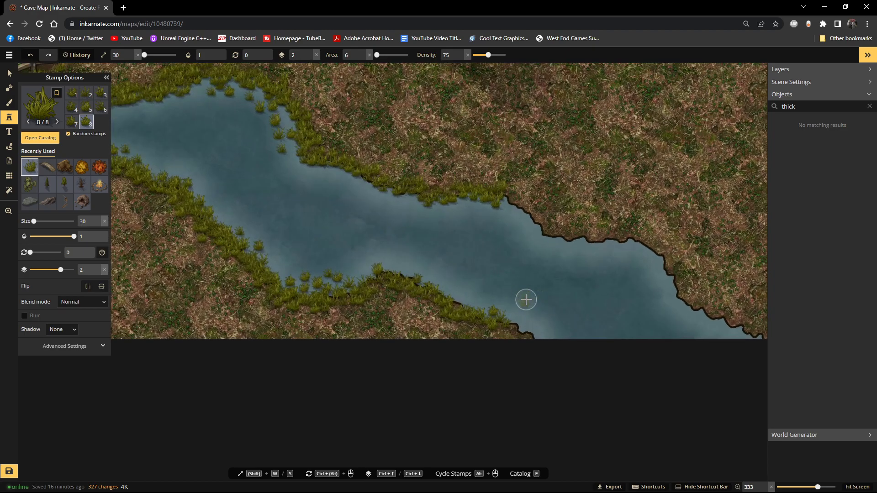
left_click(539, 329)
mouse_move(506, 207)
left_mouse_down()
mouse_move(532, 231)
mouse_move(573, 238)
mouse_move(581, 252)
mouse_move(666, 262)
mouse_move(697, 303)
mouse_move(753, 335)
mouse_move(735, 321)
mouse_move(721, 332)
left_mouse_up()
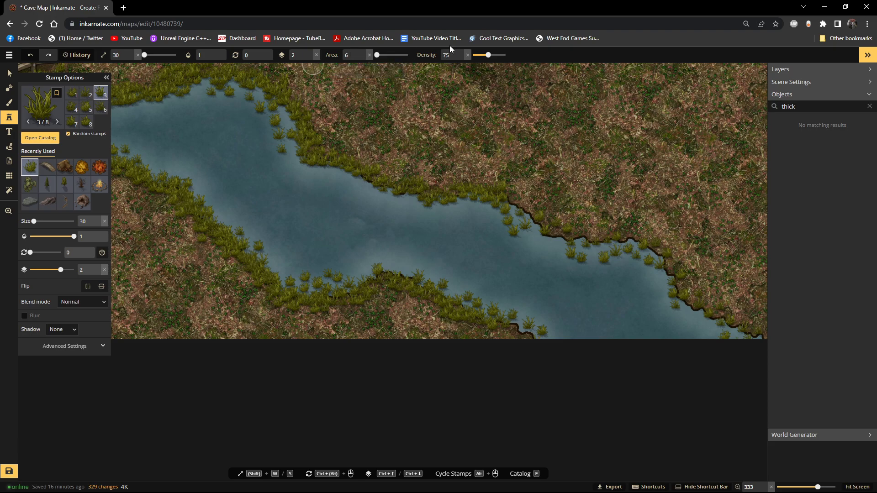
Step: Set the stamp area to 0 and density to 150, and line the north bank's bare east end with grass
left_click_drag(377, 55, 366, 54)
left_click(508, 212)
mouse_move(545, 220)
left_mouse_down()
mouse_move(585, 235)
mouse_move(656, 241)
left_mouse_up()
mouse_move(674, 287)
left_mouse_down()
mouse_move(695, 314)
mouse_move(729, 325)
left_mouse_up()
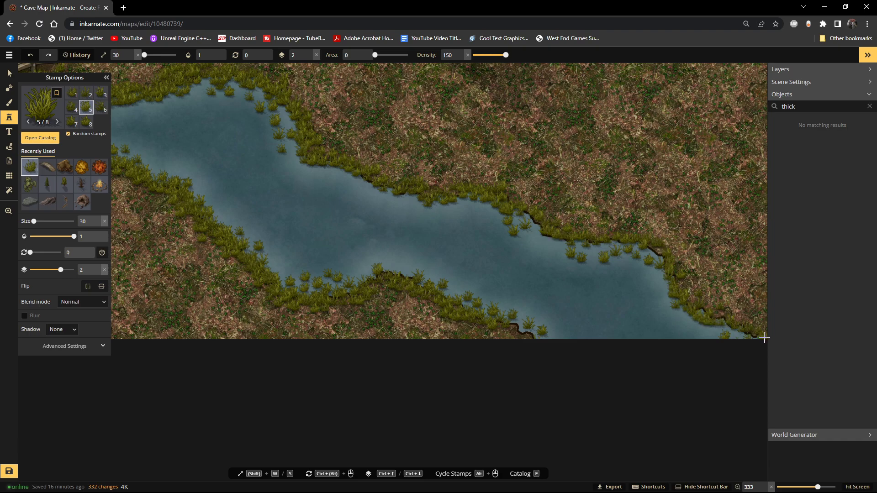
left_click(722, 320)
mouse_move(692, 309)
left_mouse_down()
mouse_move(678, 297)
mouse_move(678, 280)
left_mouse_up()
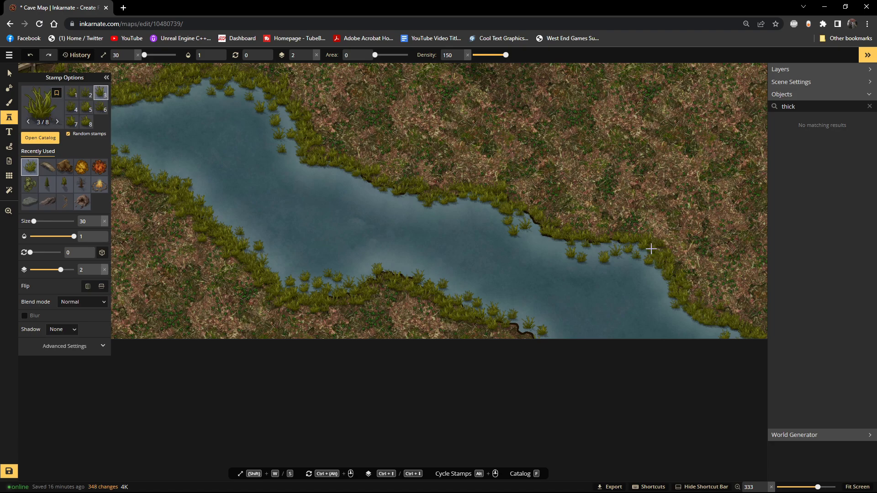
mouse_move(630, 240)
left_mouse_down()
mouse_move(575, 241)
mouse_move(534, 227)
mouse_move(525, 212)
mouse_move(534, 230)
mouse_move(553, 234)
mouse_move(543, 222)
mouse_move(532, 223)
mouse_move(552, 236)
left_mouse_up()
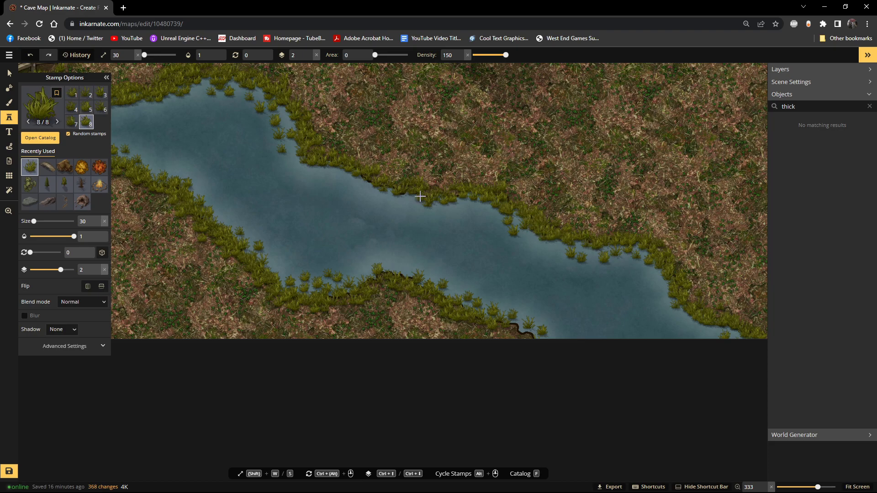
Step: Fill the gaps in the grass along the middle of the north bank and the south bank's east end
left_click(363, 181)
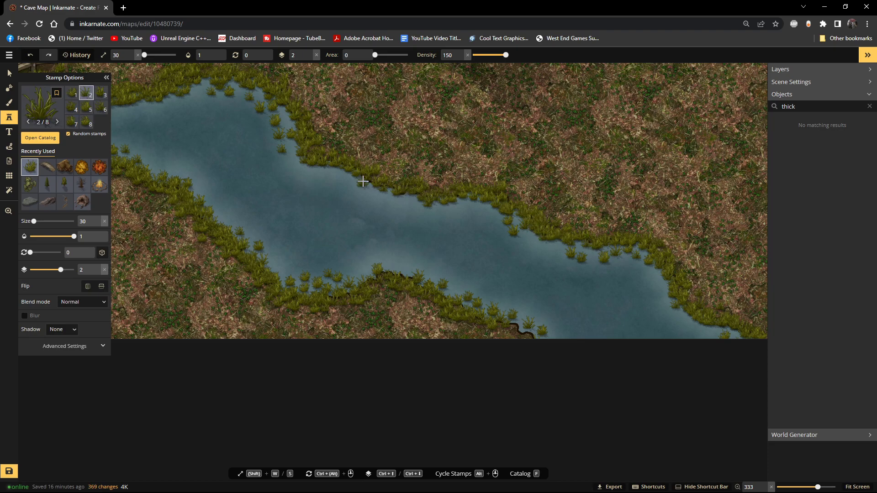
left_click(395, 191)
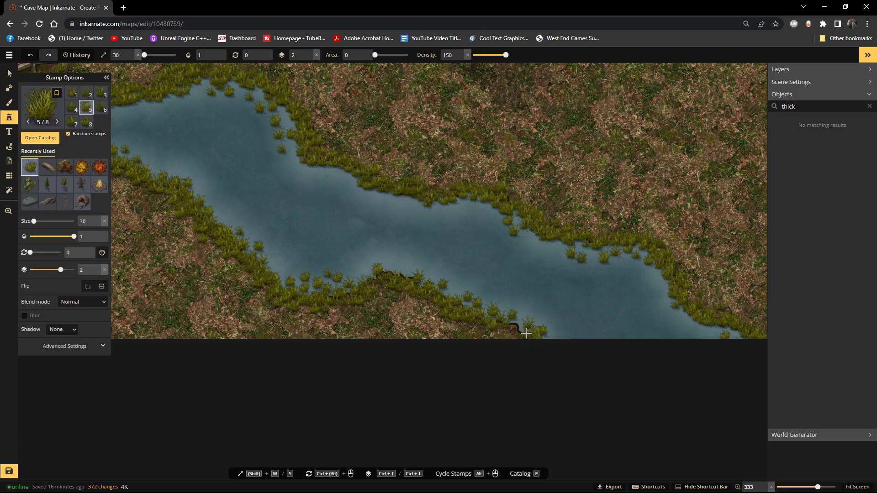
left_click_drag(512, 325, 453, 304)
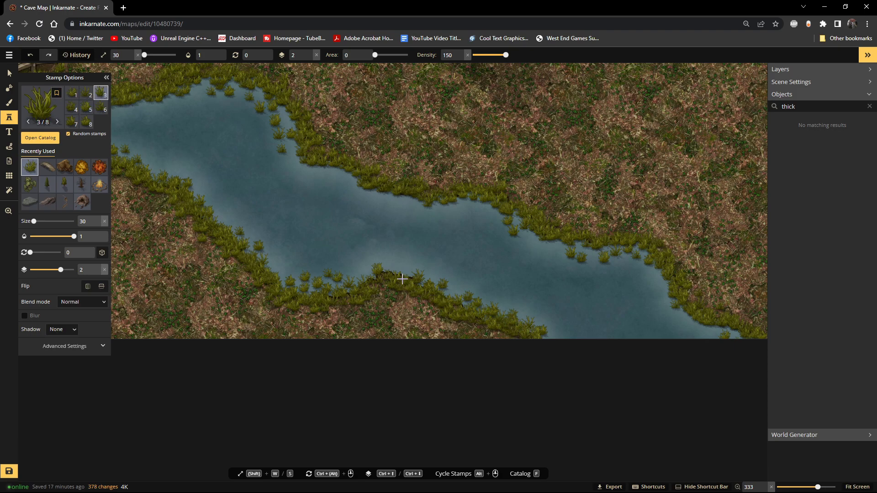
mouse_move(413, 279)
left_mouse_down()
mouse_move(352, 281)
mouse_move(332, 300)
mouse_move(366, 288)
mouse_move(352, 296)
mouse_move(375, 296)
mouse_move(380, 286)
mouse_move(457, 305)
left_mouse_up()
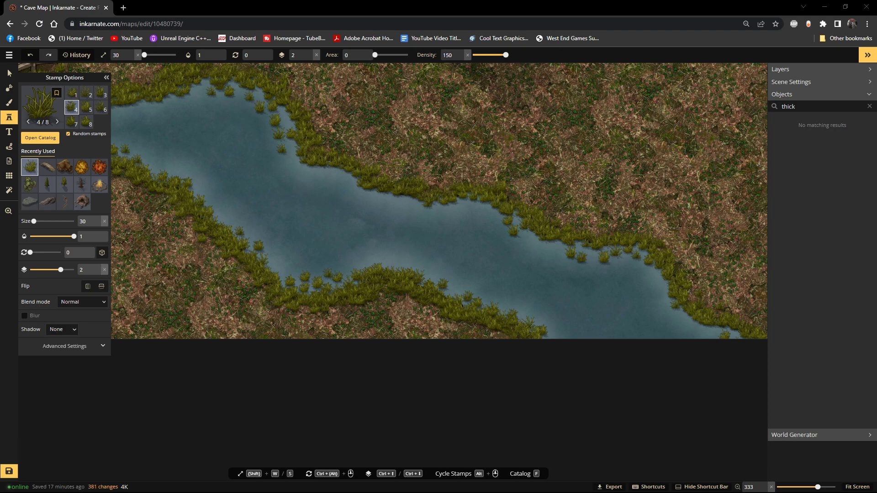
Step: Thicken the grass where the river meets the map's lower edge and along the north bank's east stretch
left_click(513, 339)
left_click(502, 334)
left_click(512, 338)
left_click(594, 242)
left_click(572, 245)
mouse_move(556, 228)
left_mouse_down()
mouse_move(636, 229)
mouse_move(693, 281)
mouse_move(676, 281)
mouse_move(655, 255)
mouse_move(625, 248)
mouse_move(669, 260)
mouse_move(682, 285)
mouse_move(676, 281)
mouse_move(722, 319)
left_mouse_up()
left_click(633, 244)
left_click(746, 337)
Step: Place more grass tufts in the water along the north shore and upper corners of the pool west of the bridge
scroll(496, 205, "down", 3)
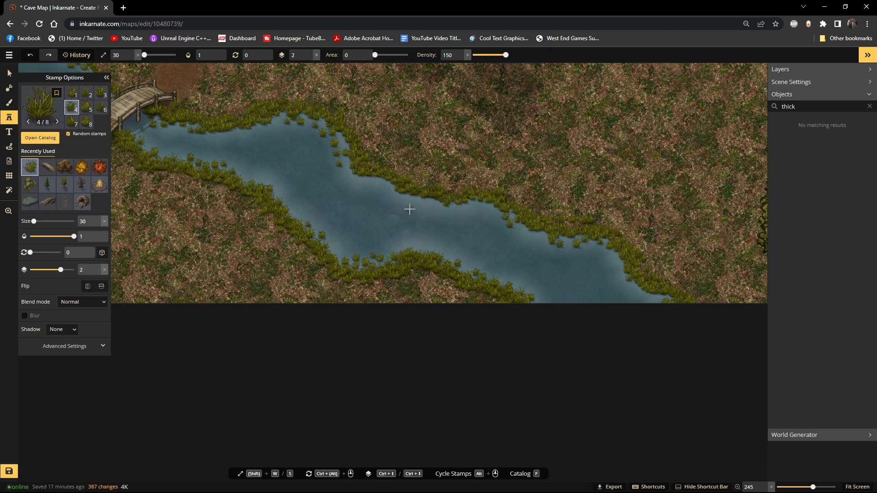
scroll(401, 183, "down", 3)
left_click_drag(394, 171, 549, 214)
scroll(361, 151, "up", 4)
left_click(303, 126)
left_click(308, 127)
left_click(275, 146)
left_click(281, 155)
left_click(265, 166)
left_click(309, 133)
left_click(334, 139)
left_click(351, 135)
left_click(327, 135)
left_click(339, 136)
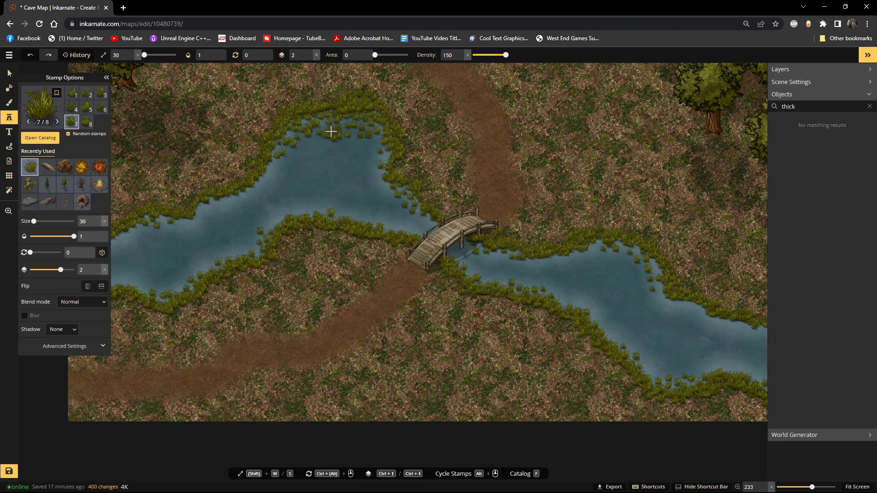
left_click(318, 135)
left_click(324, 127)
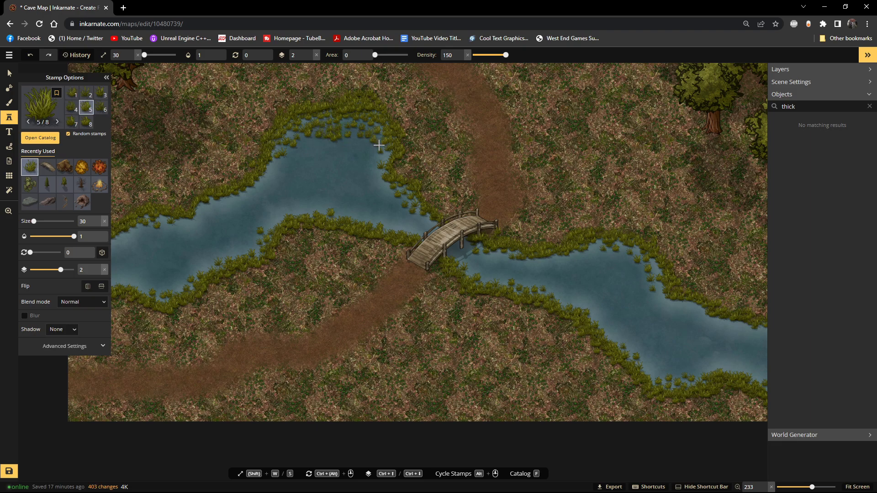
left_click(411, 161)
left_click(285, 148)
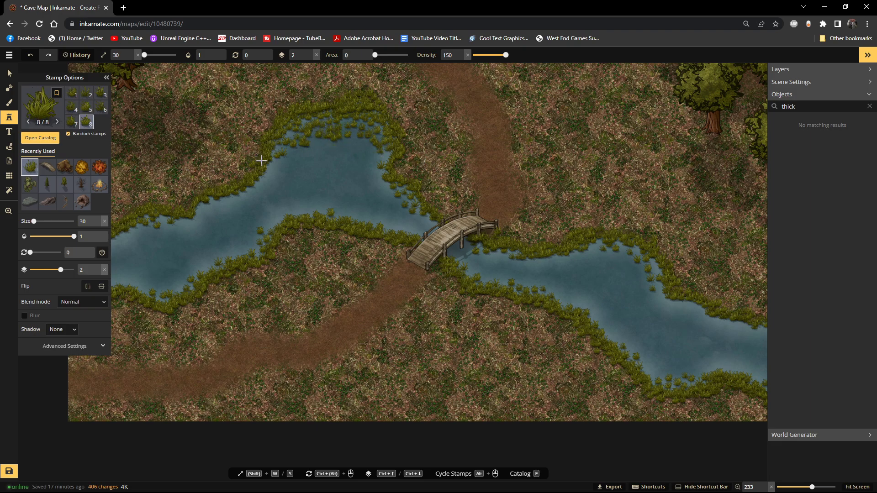
Step: Add more grass tufts along the south and north banks at the river's west end
scroll(318, 177, "down", 1)
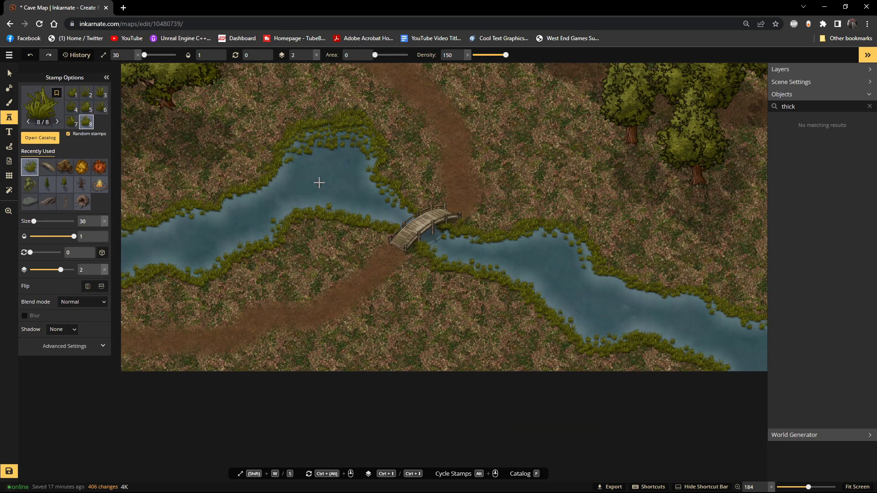
scroll(319, 183, "down", 1)
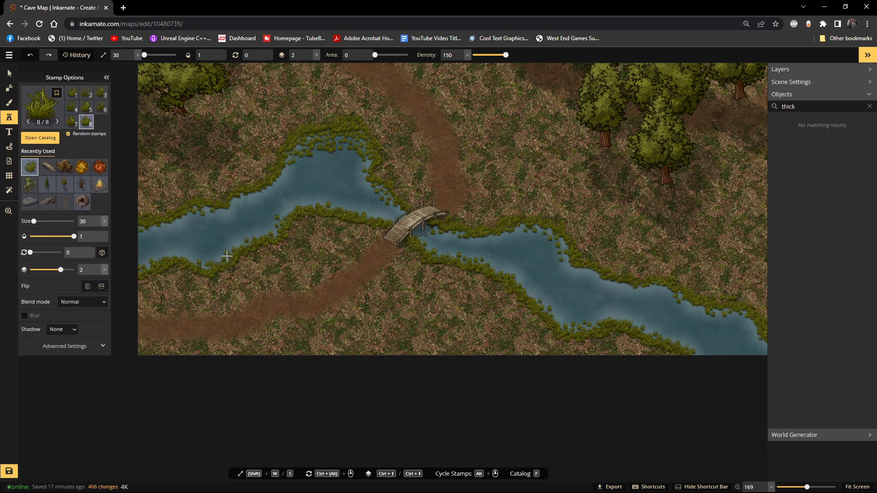
left_click(166, 259)
left_click(172, 257)
left_click(186, 254)
left_click(182, 255)
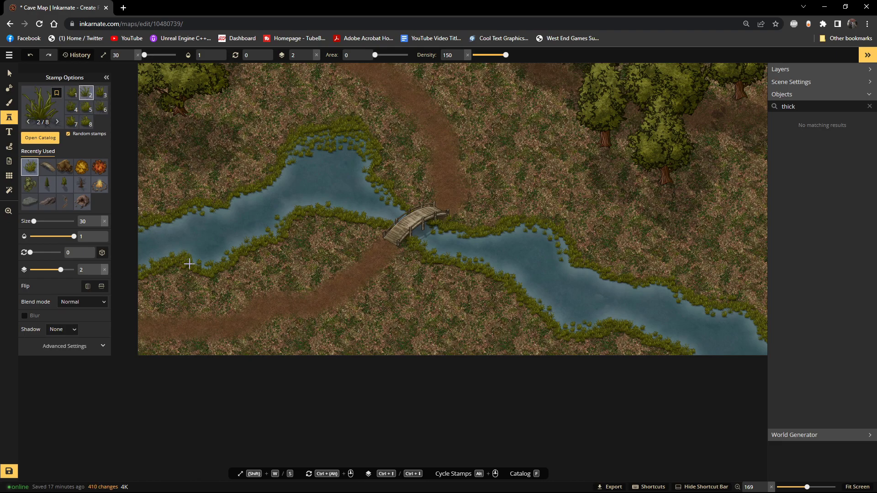
left_click(190, 264)
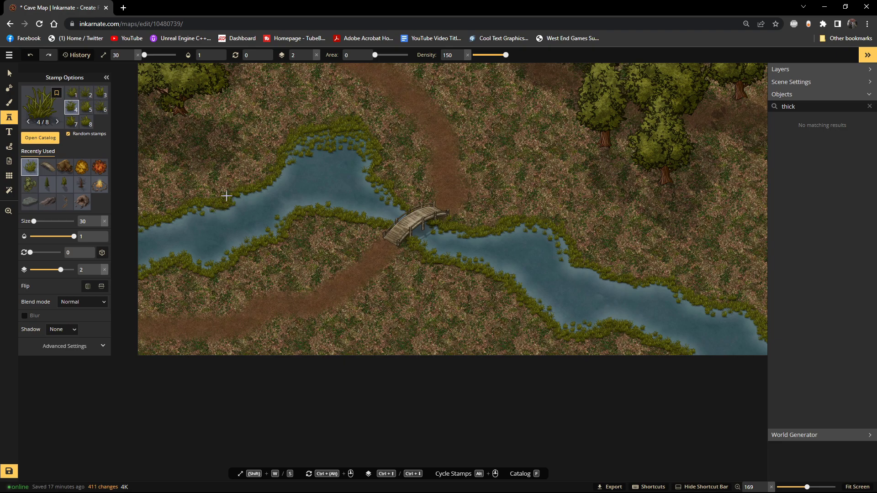
left_click_drag(236, 200, 245, 191)
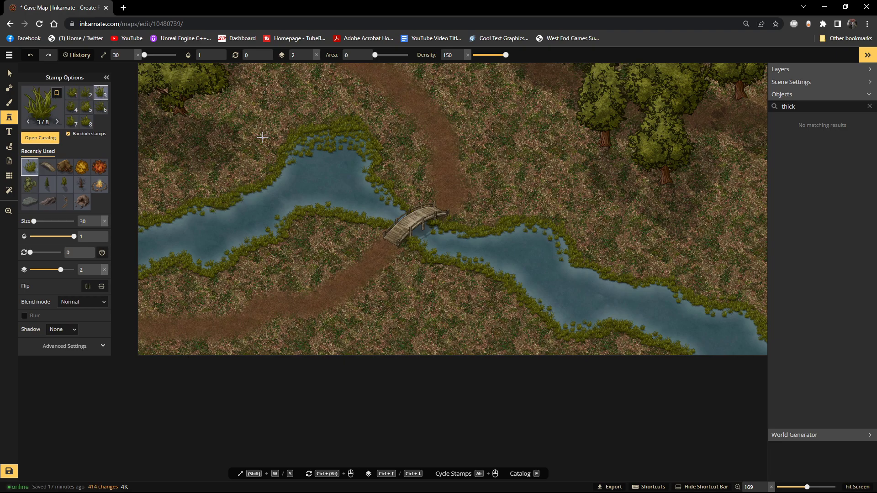
left_click(257, 158)
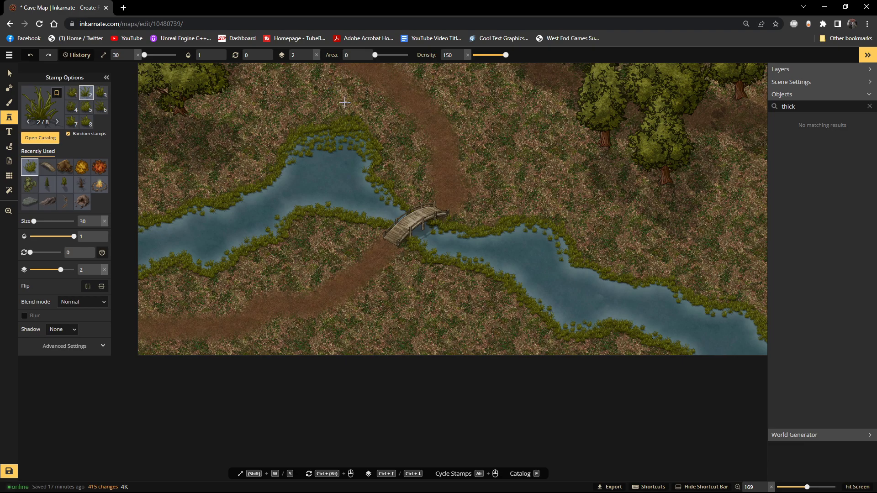
Step: Save the map with the finished riverbank grass
scroll(608, 186, "down", 4)
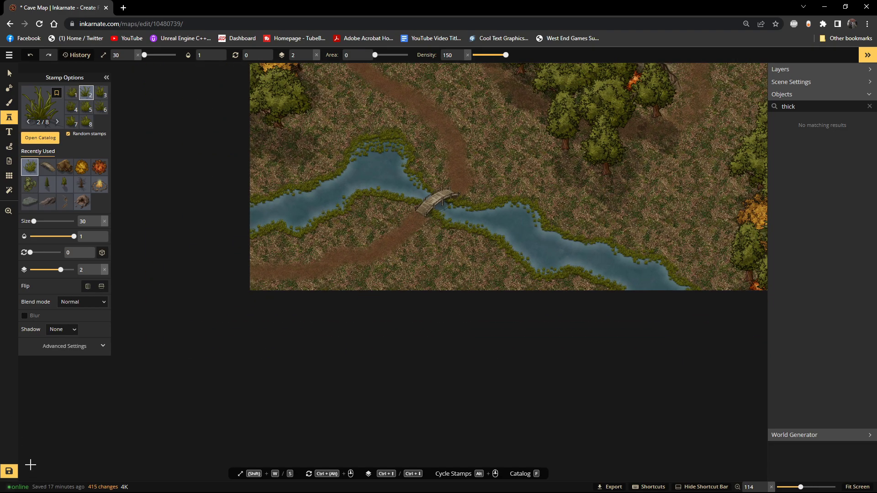
left_click(18, 475)
key("ctrl+s")
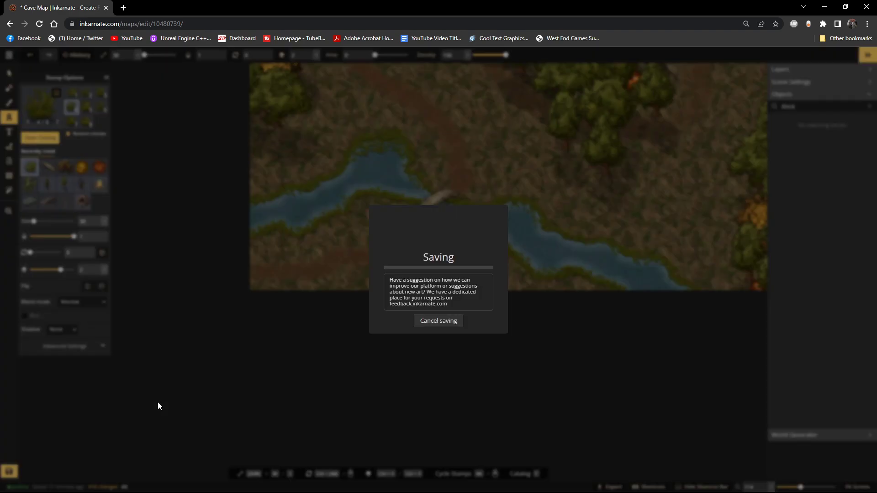
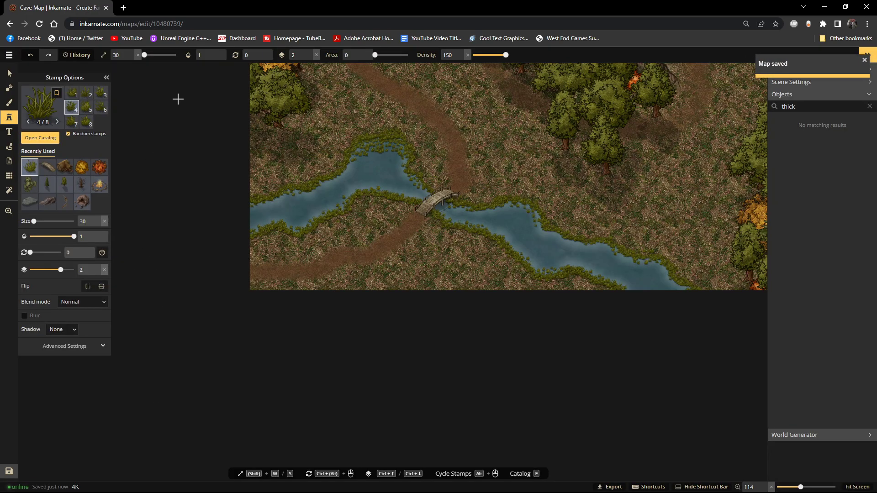
Step: Fit the whole map in view and choose the leafy bush stamp from the Fantasy Regional Vegetation (HD) catalog
scroll(397, 119, "down", 2)
left_click(857, 487)
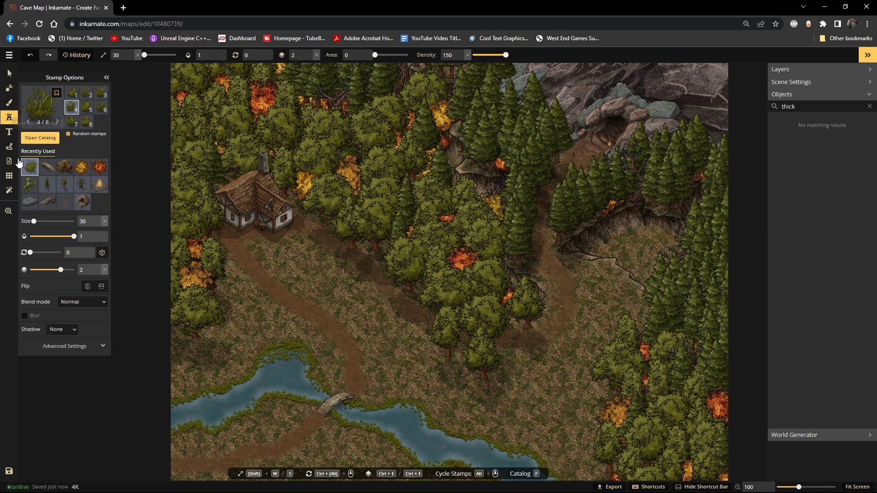
left_click(42, 138)
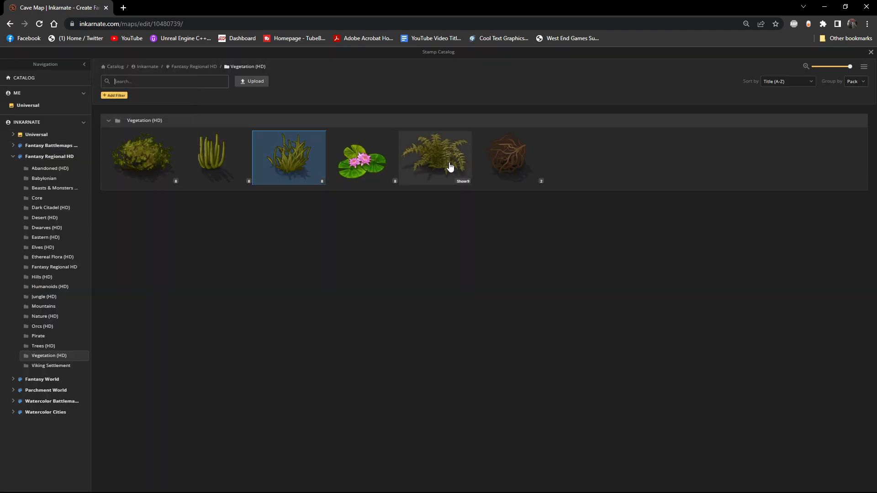
left_click(145, 148)
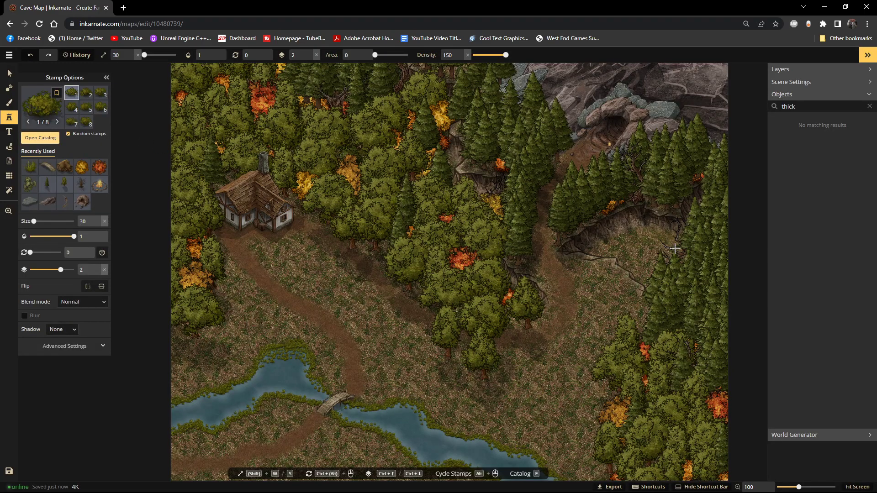
Step: Enlarge the bush stamp to size 136 and fill the hollow below the cliff southeast of the cave, undoing the stray last bush
key("w")
key("w")
key("w")
key("w")
key("w")
key("w")
key("w")
key("w")
key("w")
key("w")
key("w")
left_click(668, 243)
left_click(658, 239)
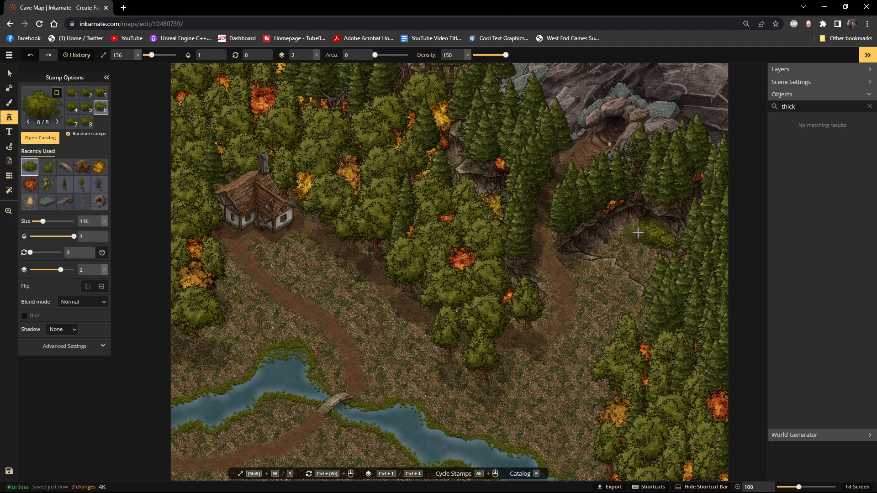
left_click(594, 245)
left_click(595, 251)
left_click(623, 270)
key("ctrl+z")
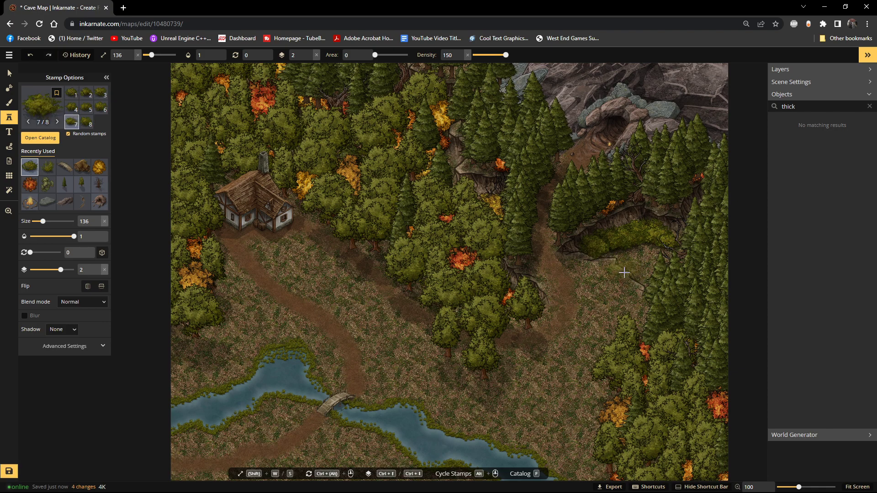
Step: Set the stamp layer to 0 and place a bush at the east end of the cracked ledge, undoing the misplaced extras
scroll(633, 274, "up", 1)
left_click(681, 257)
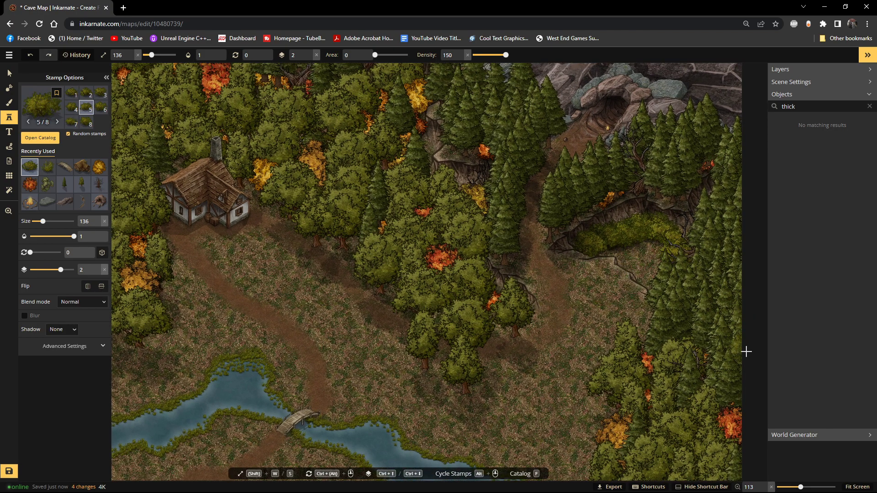
left_click(316, 55)
left_click(649, 292)
key("ctrl+z")
left_click(309, 57)
left_click(644, 283)
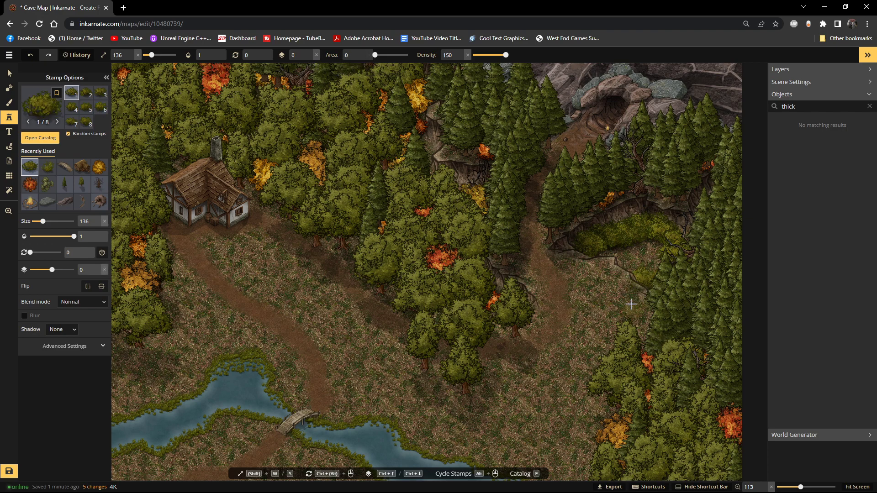
left_click(632, 286)
key("ctrl+z")
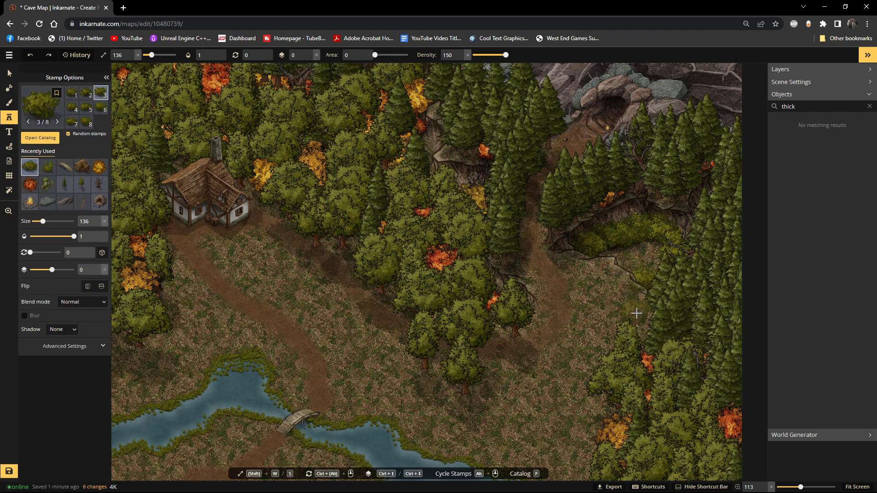
Step: Undo the stray bush and the bush at the east end of the cracked ledge
left_click(601, 257)
key("ctrl+z")
key("ctrl+z")
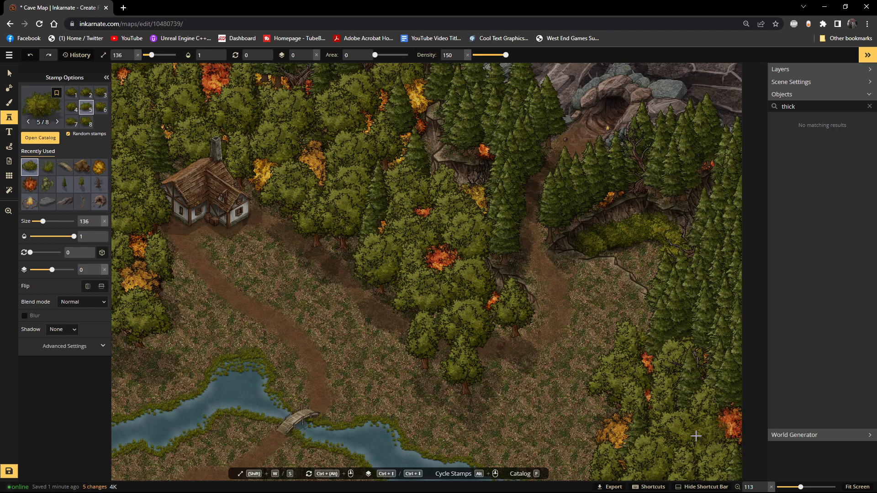
Step: Place bushes among the southeast forest trees and around the southern tip of the central forest, undoing the misplaced last one
left_click(614, 414)
left_click(633, 450)
scroll(561, 348, "down", 1)
left_click(492, 337)
left_click(457, 352)
left_click(483, 365)
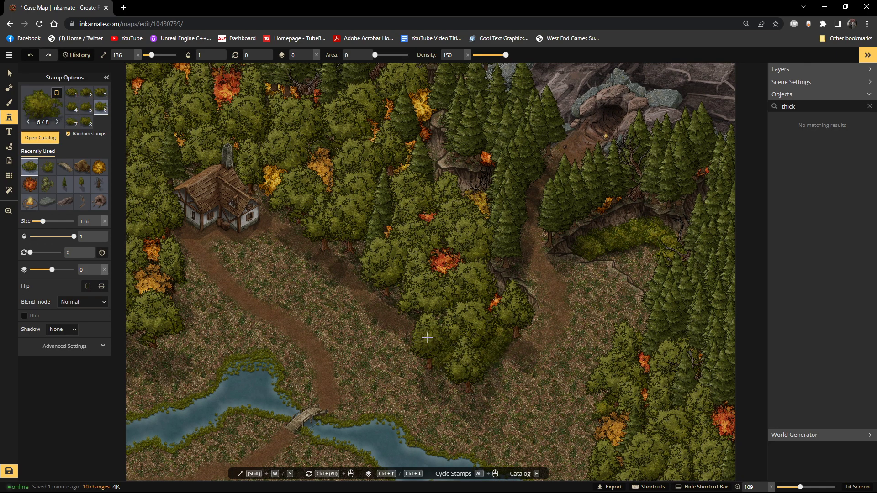
left_click(357, 234)
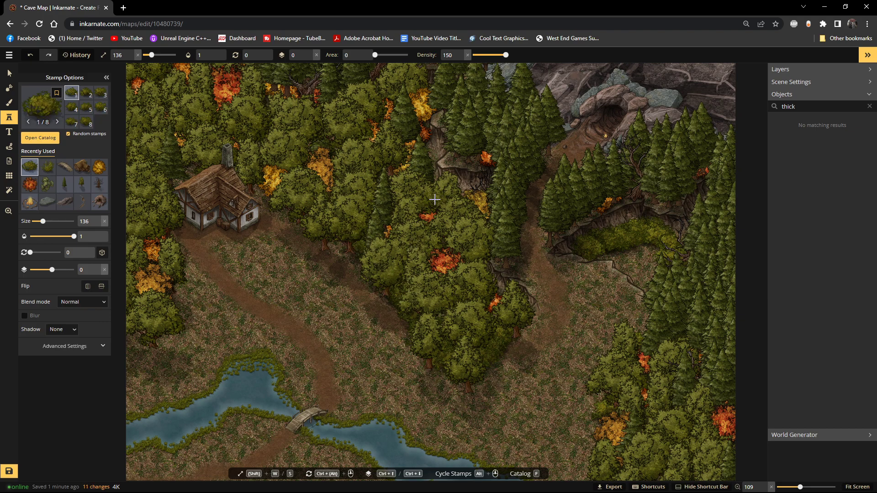
left_click(429, 269)
key("ctrl+z")
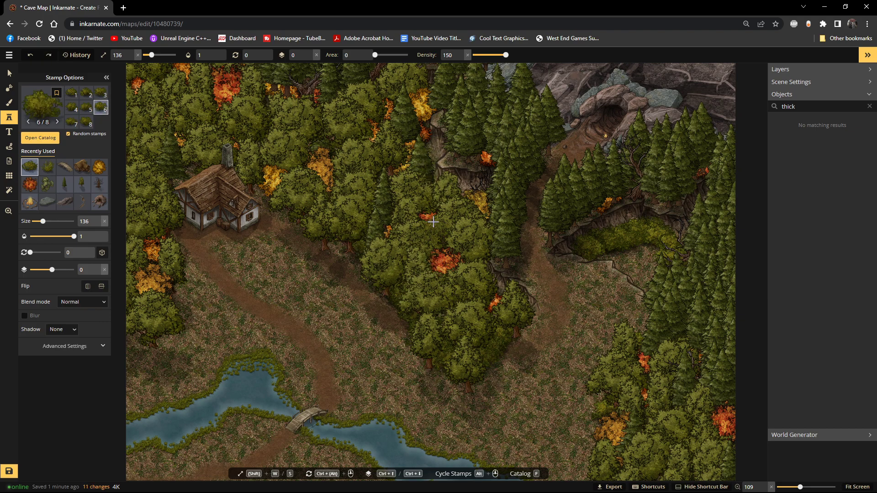
Step: Raise the stamp layer to 2 and try bushes around the cliffs beside the cave path, undoing all of them
left_click(309, 51)
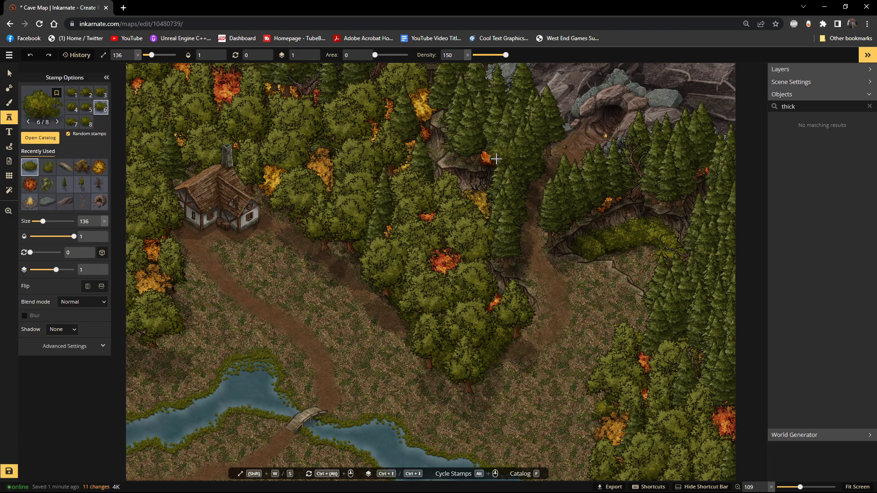
left_click(514, 210)
left_click(466, 162)
left_click(309, 52)
left_click(461, 158)
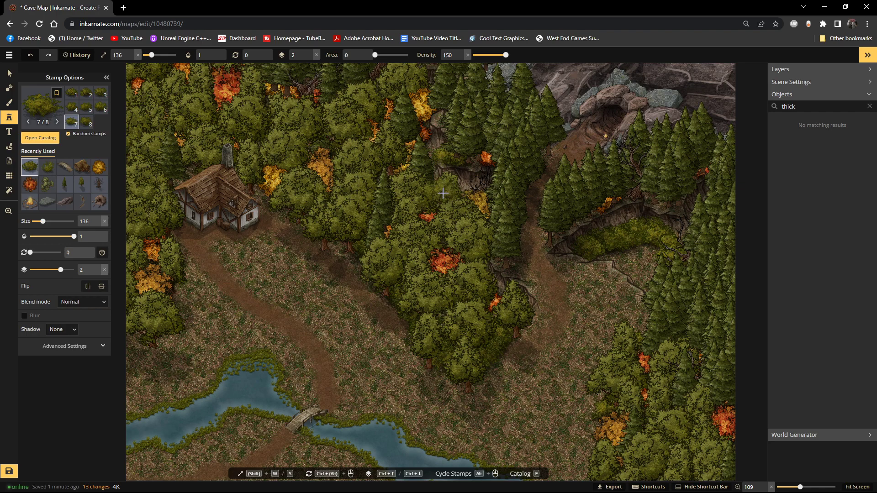
left_click(435, 117)
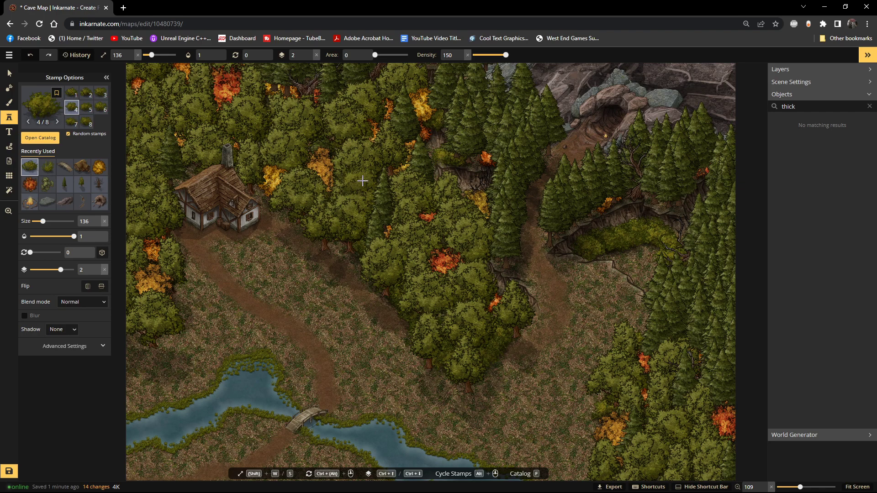
scroll(359, 182, "down", 2)
key("ctrl+z")
key("ctrl+z")
key("ctrl+z")
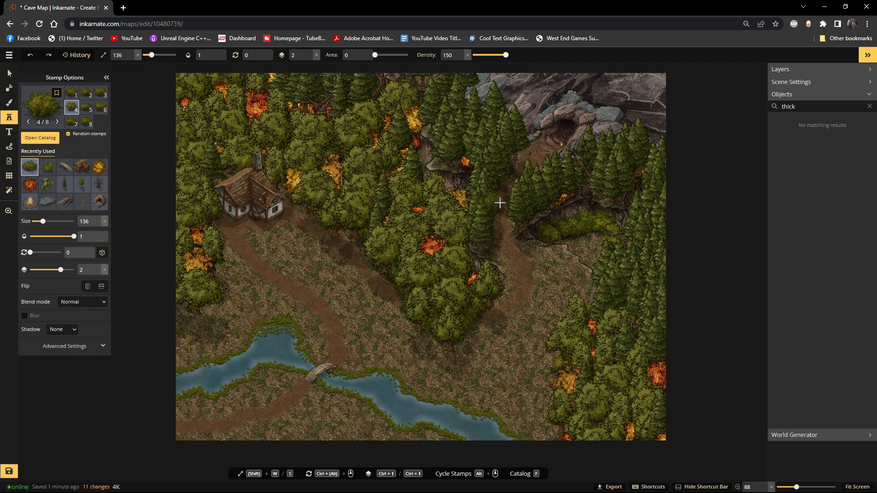
left_click(536, 239)
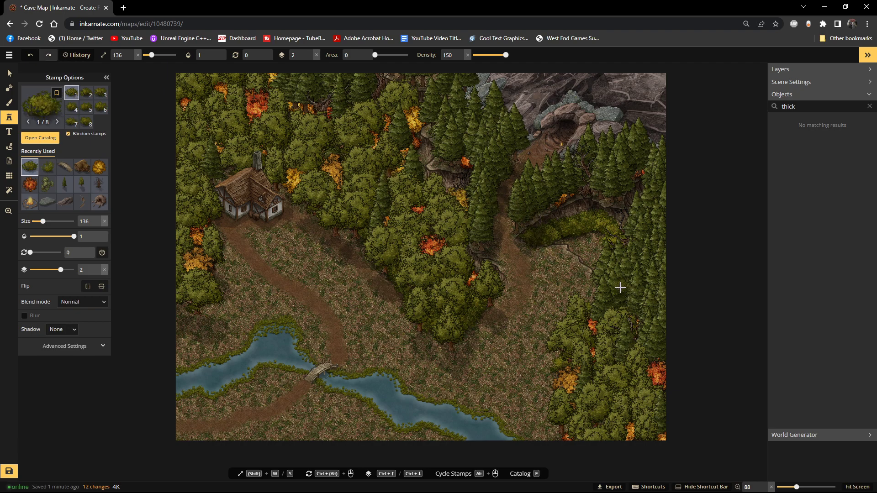
key("ctrl+z")
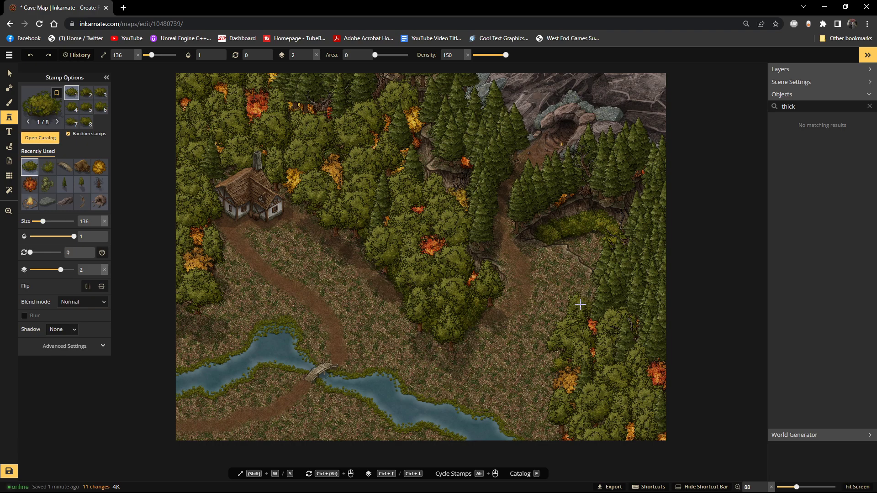
Step: Place bushes at the foot of the southeast forest and along the tree line east of the cottage
left_click(571, 429)
left_click(744, 431)
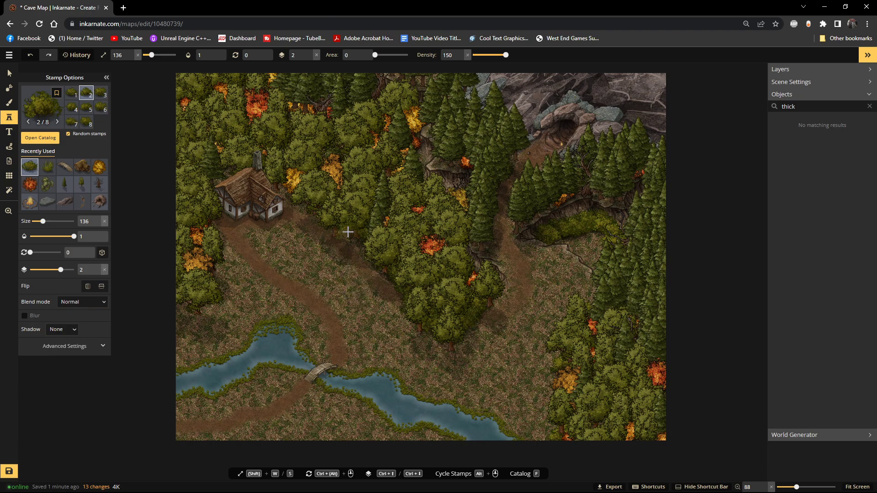
left_click(348, 232)
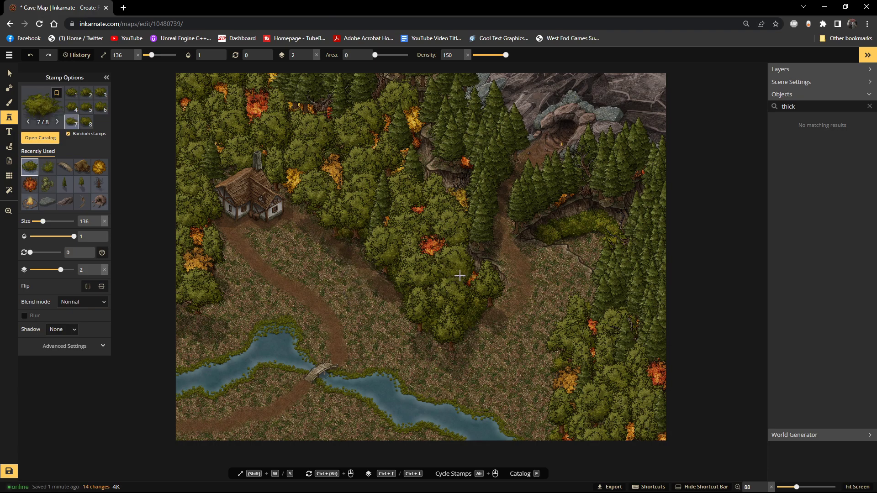
Step: Place a short row of bushes directly in front of the cottage
left_click(258, 233)
scroll(282, 231, "up", 1)
left_click(275, 230)
left_click(285, 225)
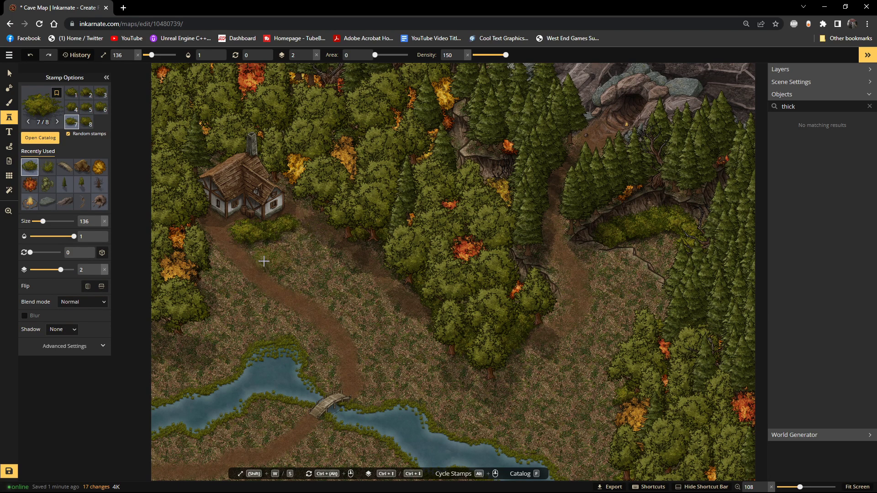
Step: Line the western forest edge with bushes down toward the river, adding one beside the path at stamp size 129
left_click(201, 243)
left_click(193, 273)
left_click(208, 294)
left_click(154, 346)
left_click(146, 360)
left_click(147, 364)
left_click(206, 317)
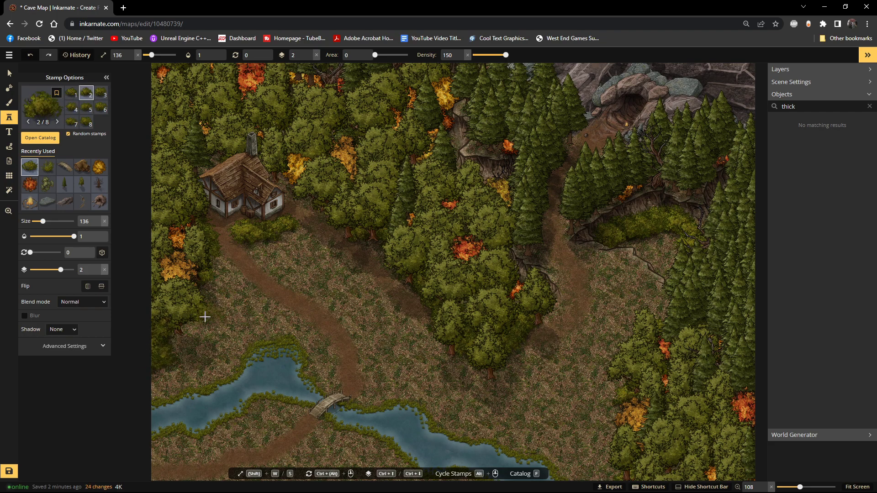
left_click(146, 388)
left_click(149, 398)
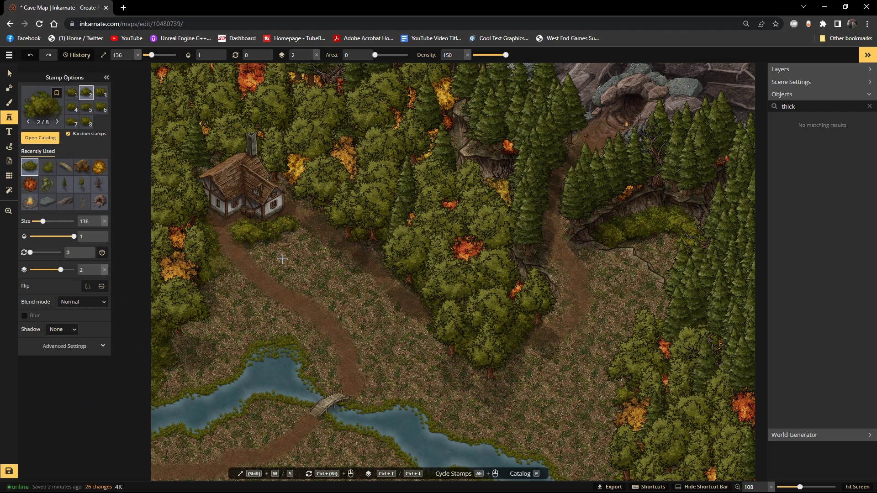
key("s")
left_click(223, 264)
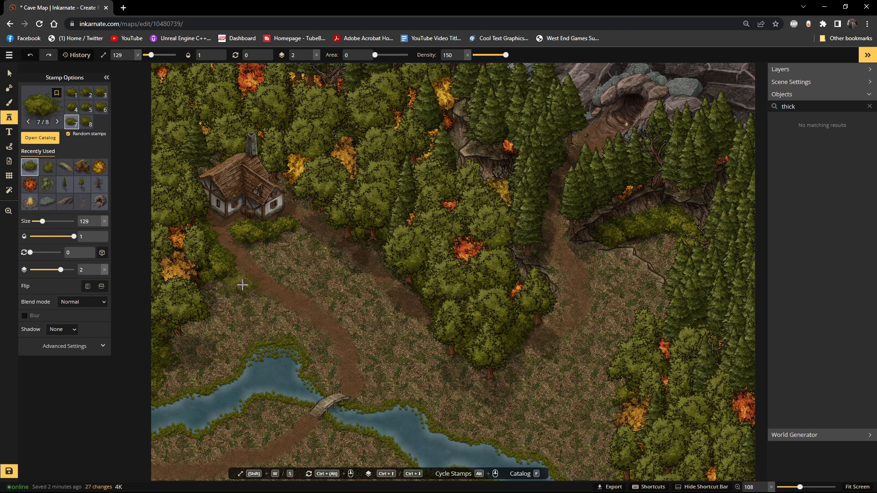
Step: Set the bush size to 133 and fill the ground between the cottage path and the central forest down to its southern tip
key("w")
key("w")
key("w")
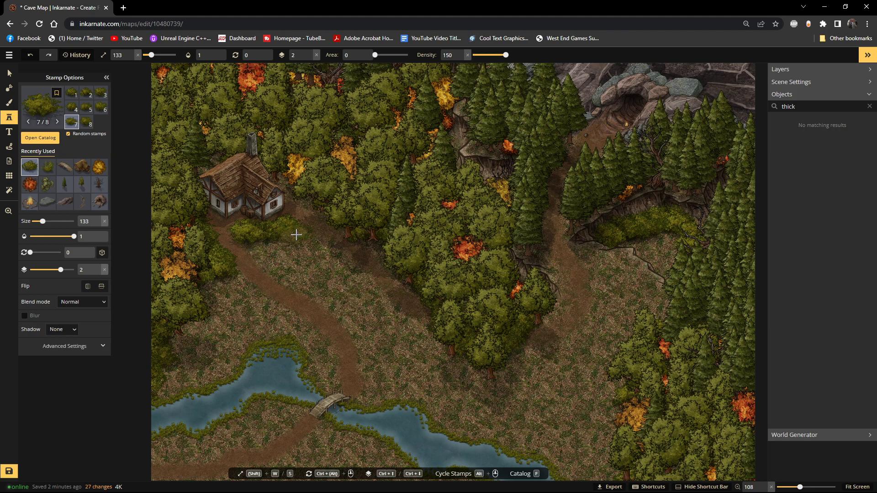
mouse_move(295, 233)
left_mouse_down()
mouse_move(345, 272)
mouse_move(256, 245)
mouse_move(265, 267)
mouse_move(335, 308)
mouse_move(307, 269)
mouse_move(330, 282)
mouse_move(272, 251)
mouse_move(291, 251)
mouse_move(356, 290)
mouse_move(278, 229)
mouse_move(270, 240)
mouse_move(379, 298)
left_mouse_up()
scroll(379, 298, "up", 2)
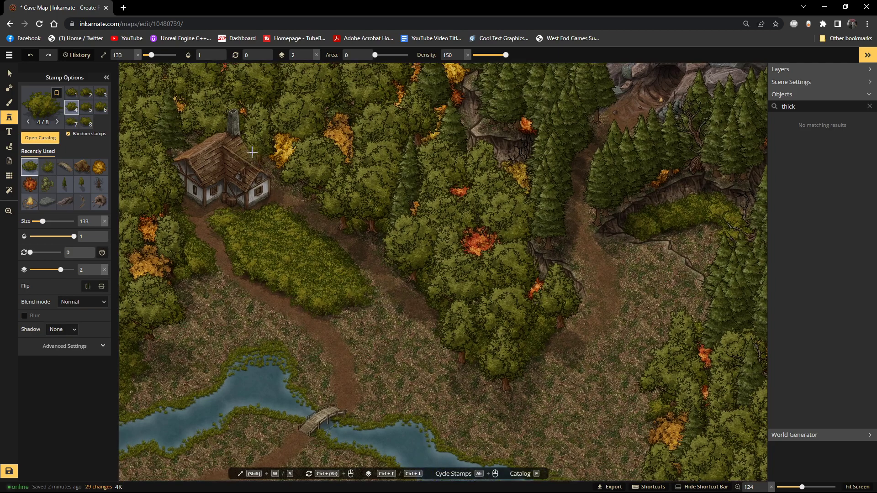
mouse_move(319, 195)
left_mouse_down()
mouse_move(386, 235)
mouse_move(369, 225)
mouse_move(444, 293)
mouse_move(417, 282)
mouse_move(440, 380)
mouse_move(379, 321)
mouse_move(358, 284)
mouse_move(427, 344)
mouse_move(494, 382)
mouse_move(470, 377)
left_mouse_up()
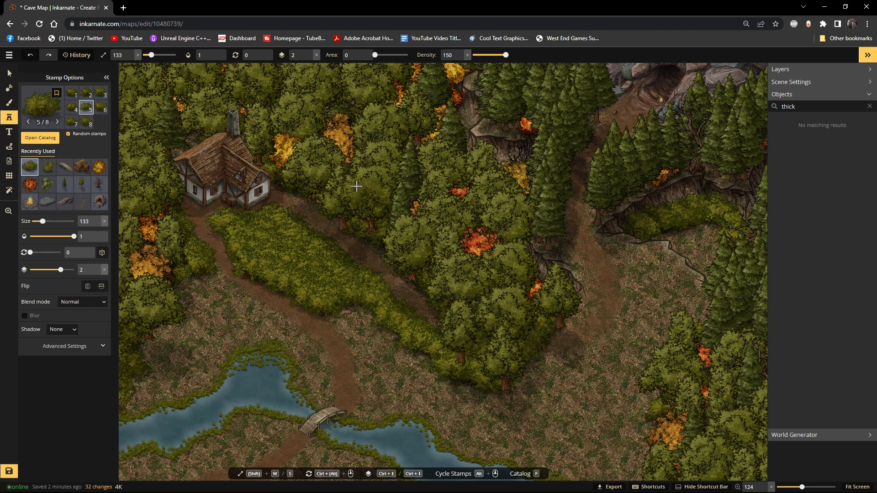
mouse_move(352, 308)
left_mouse_down()
mouse_move(371, 368)
mouse_move(373, 327)
mouse_move(442, 372)
left_mouse_up()
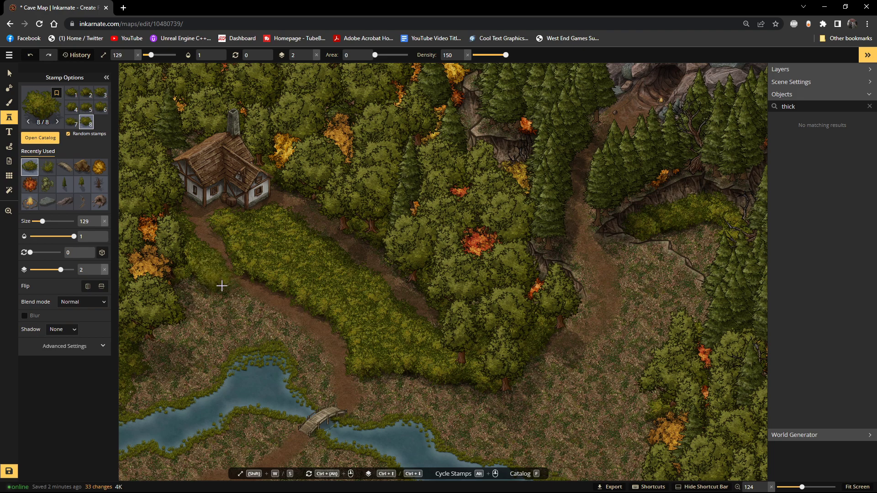
Step: With bush size 129, fill the ground west of the cottage path between the forest edge and the river
left_click(191, 260)
mouse_move(204, 267)
left_mouse_down()
mouse_move(249, 320)
mouse_move(257, 312)
mouse_move(292, 341)
mouse_move(319, 394)
mouse_move(279, 370)
mouse_move(300, 406)
mouse_move(322, 401)
mouse_move(185, 240)
mouse_move(212, 287)
mouse_move(204, 283)
mouse_move(261, 338)
left_mouse_up()
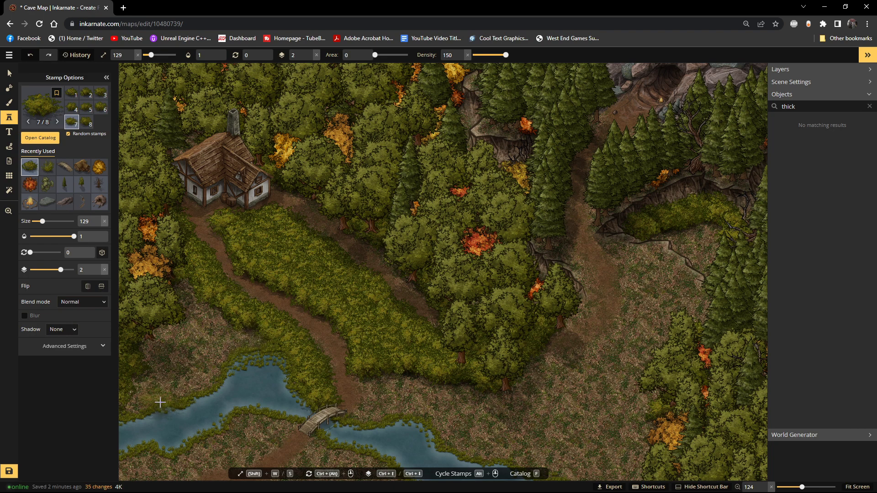
mouse_move(136, 401)
left_mouse_down()
mouse_move(195, 385)
mouse_move(133, 407)
mouse_move(194, 385)
mouse_move(214, 356)
mouse_move(243, 341)
mouse_move(264, 340)
mouse_move(222, 356)
mouse_move(198, 385)
mouse_move(151, 375)
mouse_move(237, 330)
mouse_move(229, 321)
mouse_move(149, 379)
mouse_move(142, 369)
mouse_move(161, 342)
mouse_move(202, 317)
mouse_move(183, 284)
mouse_move(211, 338)
mouse_move(263, 350)
mouse_move(200, 349)
mouse_move(226, 338)
mouse_move(243, 343)
mouse_move(137, 378)
left_mouse_up()
left_click(245, 363)
left_click(258, 353)
scroll(252, 343, "down", 2)
scroll(250, 338, "up", 3)
scroll(251, 337, "down", 1)
scroll(251, 336, "up", 2)
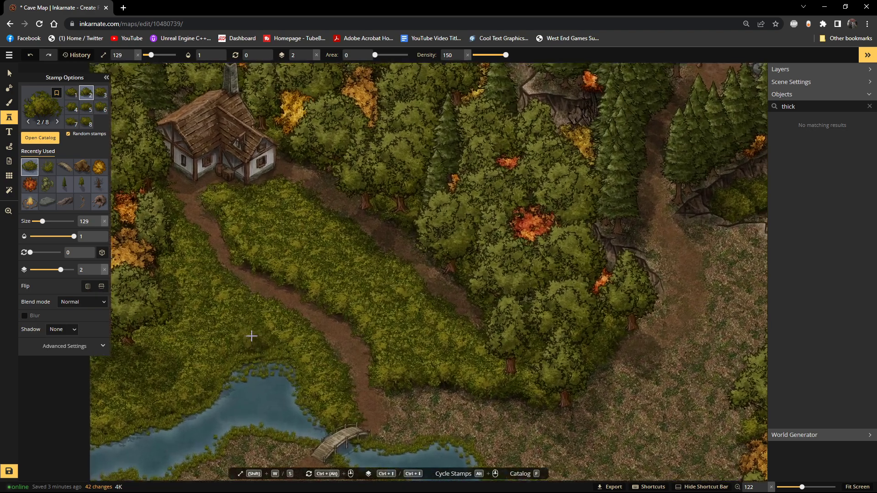
Step: Select the large tree at the map's west edge and try it on layers 2 and 4, returning it to layer 3
left_click(10, 73)
left_click(130, 316)
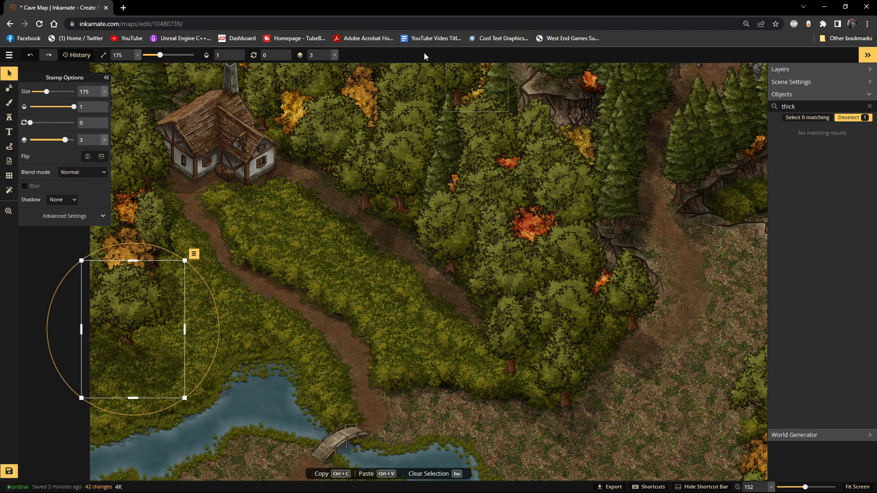
left_click(328, 58)
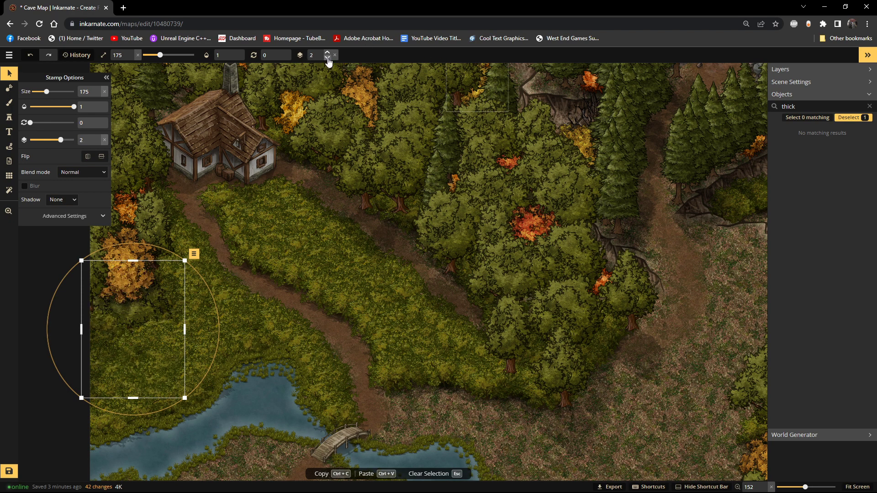
left_click(326, 53)
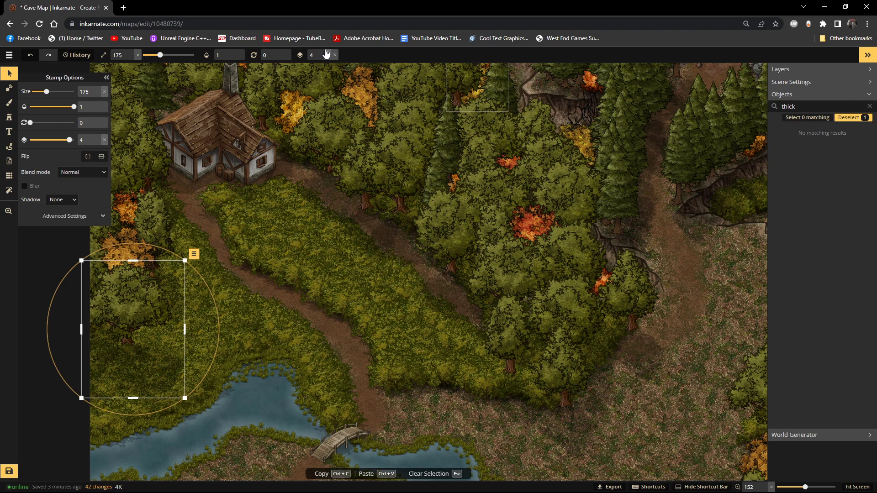
left_click(327, 59)
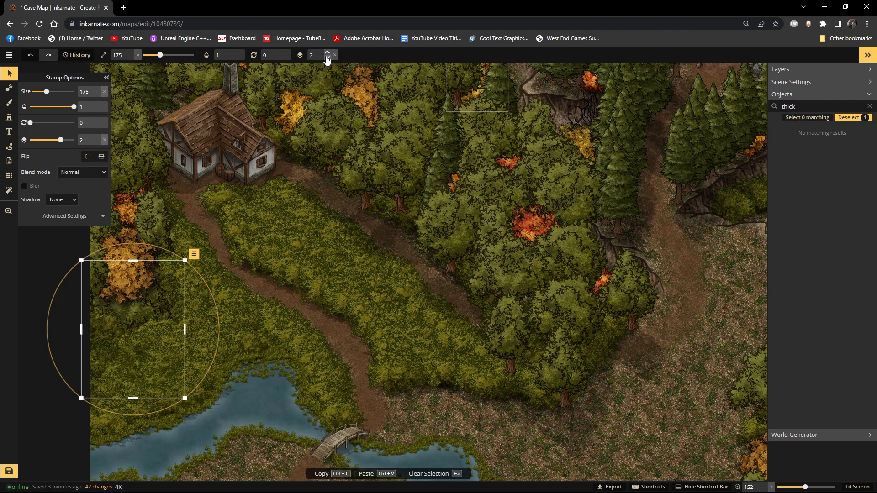
left_click(327, 53)
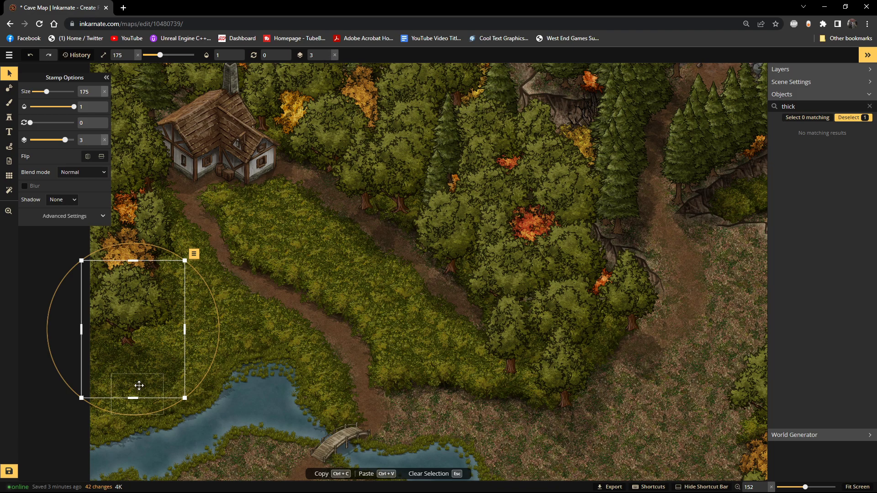
Step: Raise the bushes around the foot of the west-edge tree to layer 3
left_click(137, 361)
left_click(327, 53)
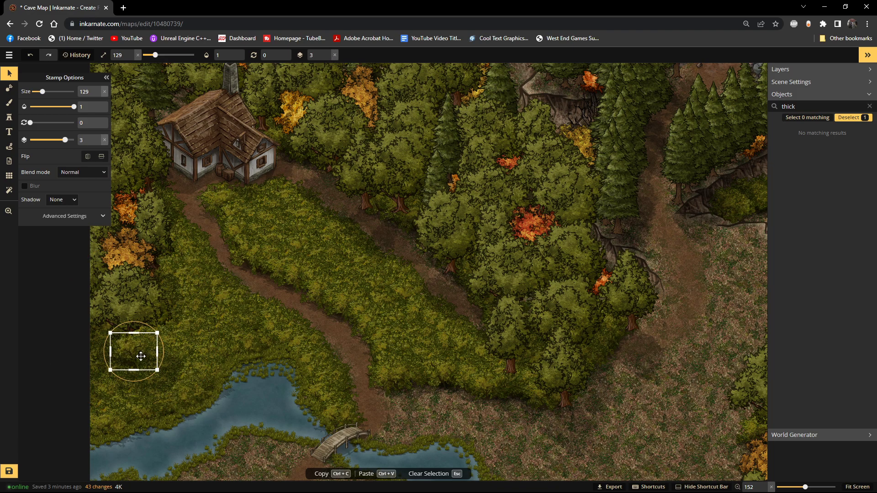
left_click_drag(138, 356, 165, 385)
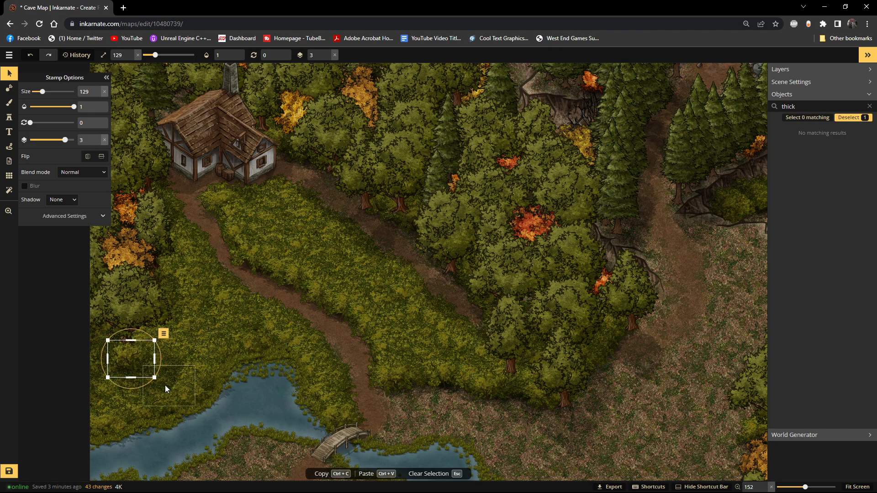
left_click(115, 395)
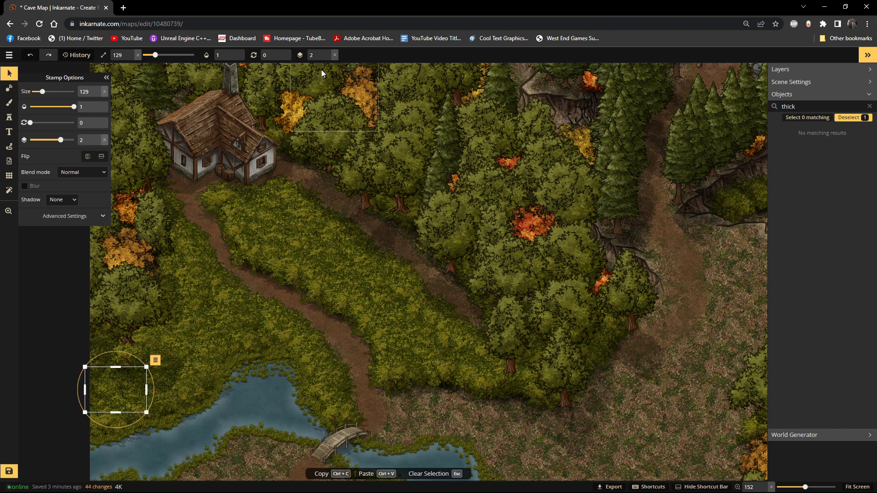
left_click_drag(116, 382, 170, 377)
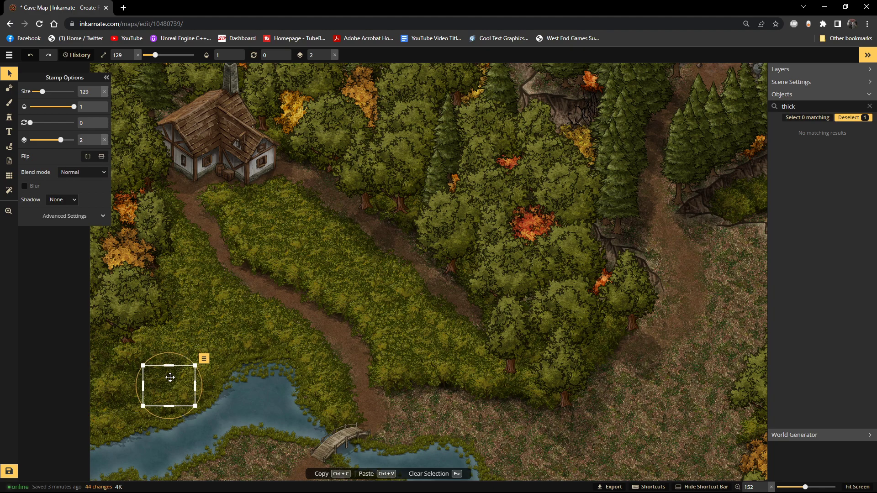
left_click(330, 53)
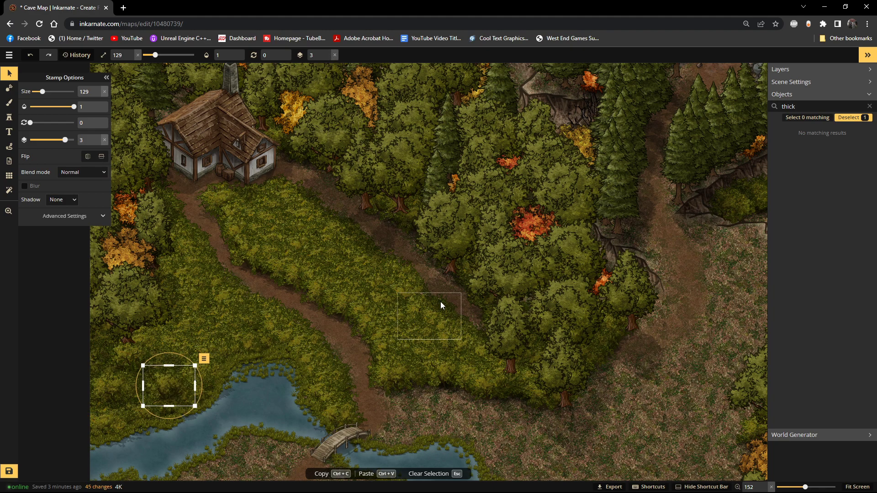
Step: Raise the bush at the foot of the tree near the central forest's southern tip to layer 3
left_click(480, 364)
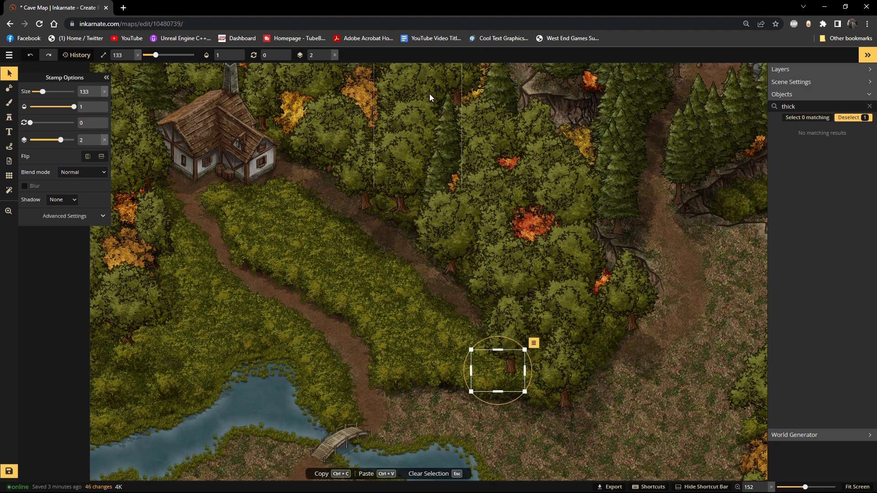
left_click(328, 53)
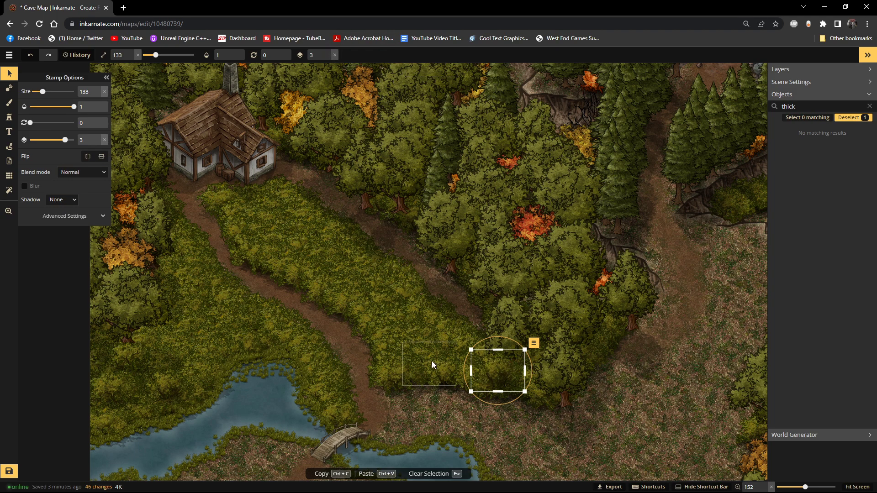
left_click(641, 378)
left_click_drag(489, 369, 509, 369)
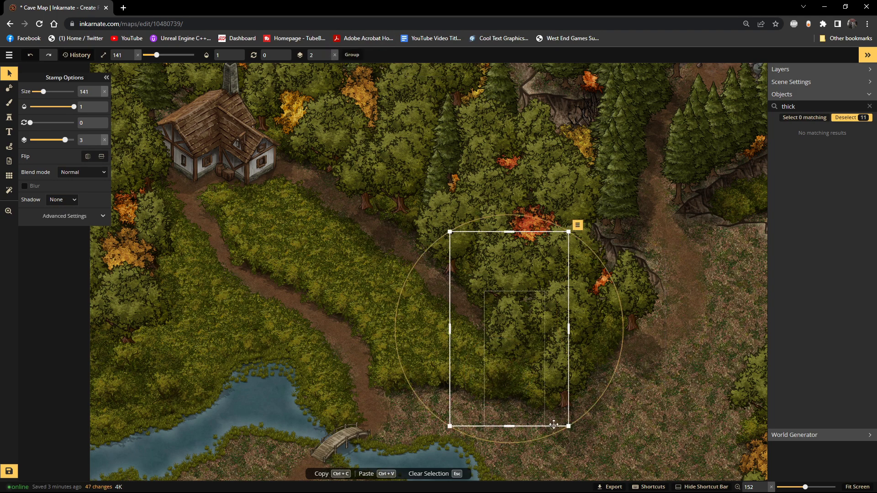
left_click(632, 401)
Step: Stamp a bush of about size 107 at the foot of the central forest's southernmost tree and raise it to layer 4
left_click(563, 407)
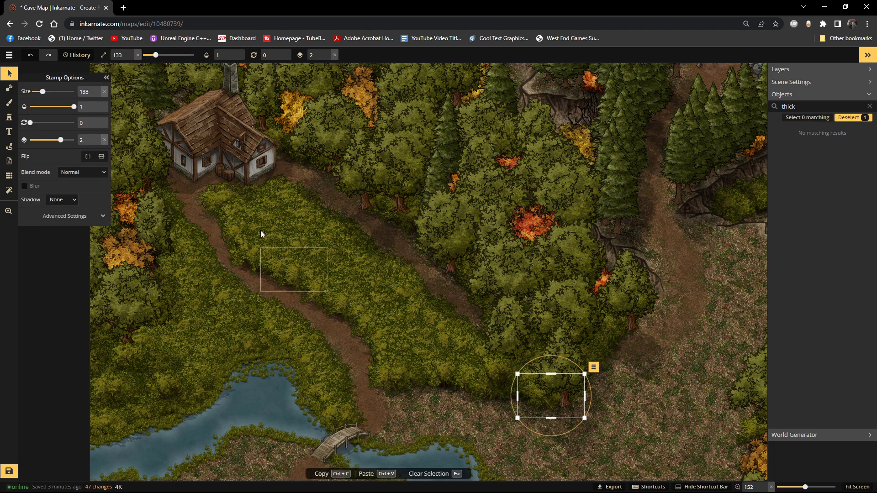
left_click(9, 117)
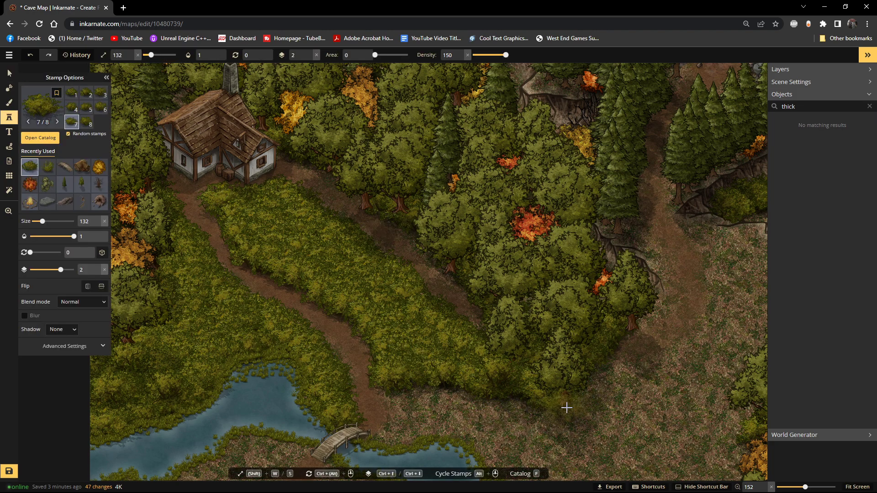
left_click(562, 410)
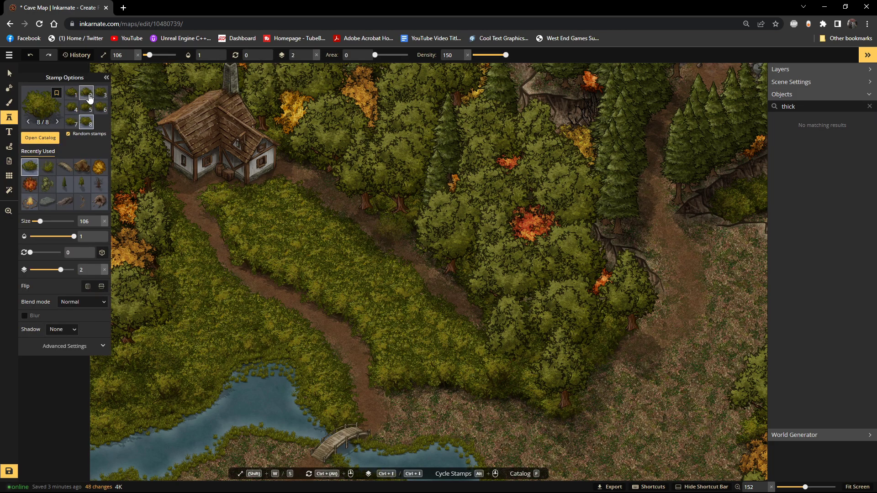
left_click(13, 78)
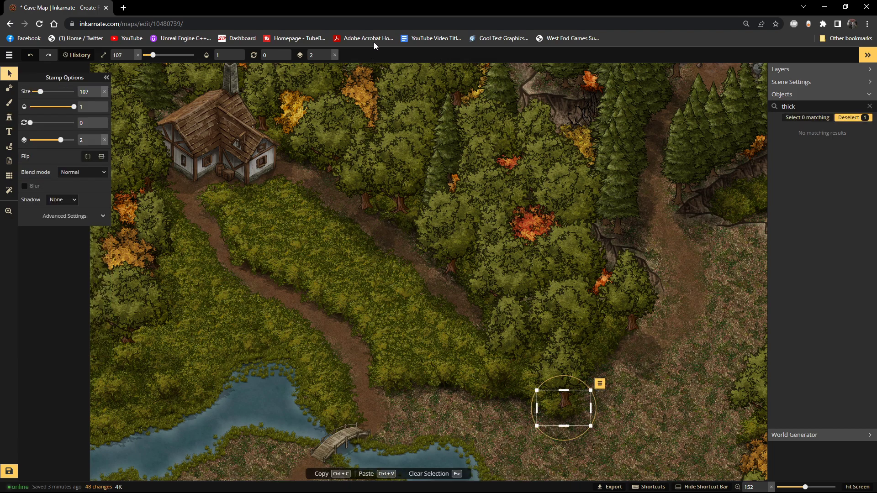
double_click(327, 53)
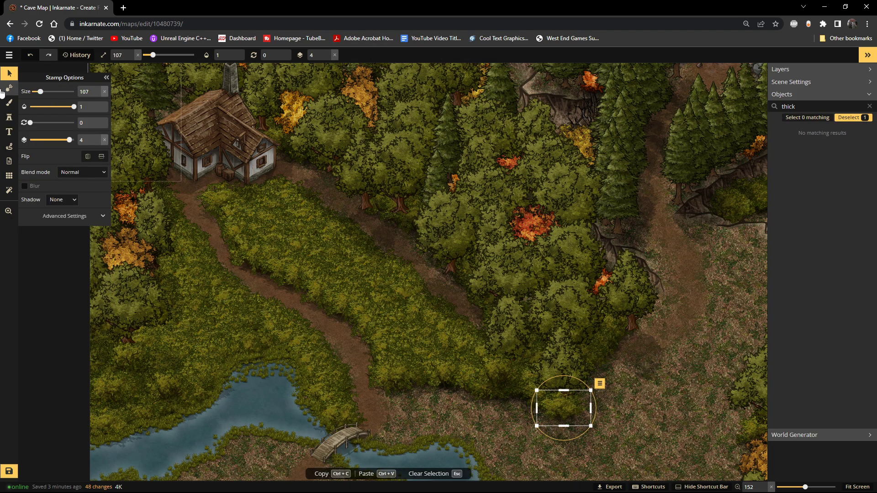
Step: With bush size 107 on layer 4, cover the exposed tree trunks along the central forest's edges, including the easternmost tree
left_click(9, 117)
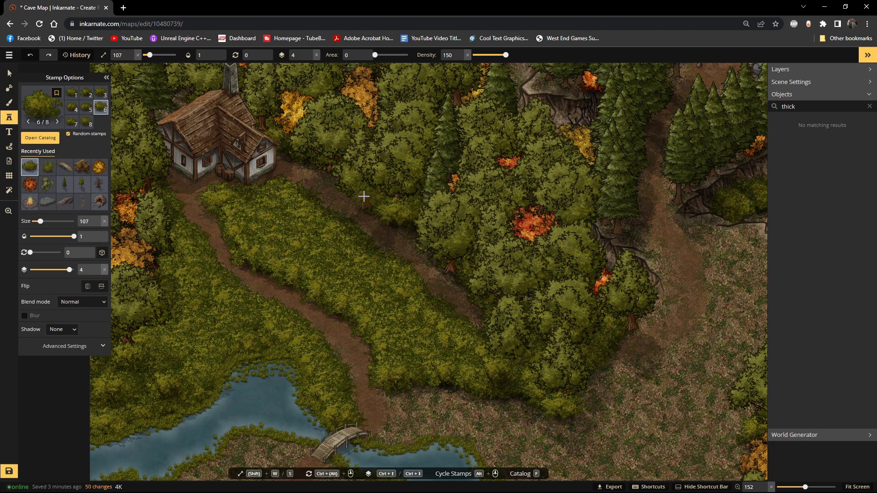
left_click(701, 294)
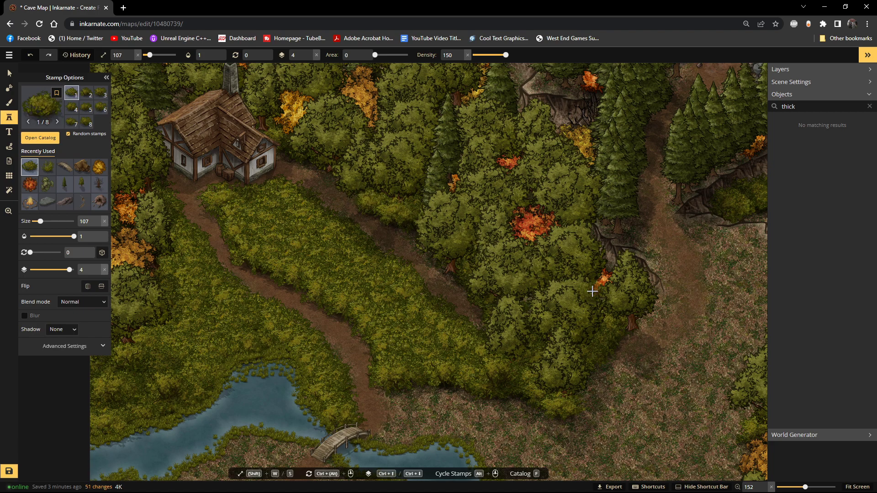
left_click(657, 344)
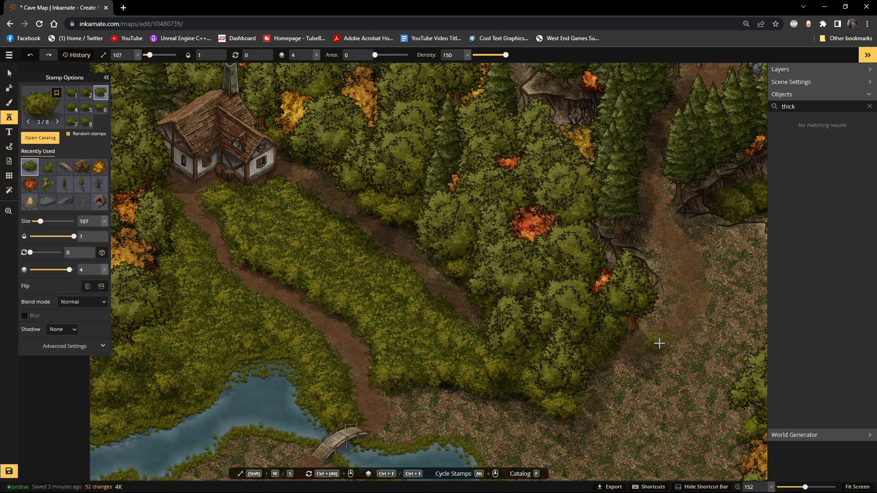
left_click(622, 338)
left_click(710, 370)
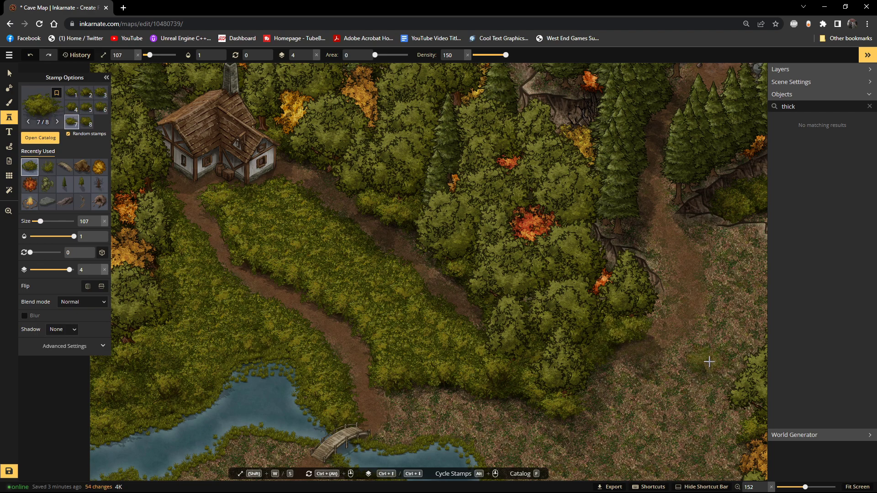
Step: Reduce the bush size to 79 and add small bushes, including one by the rocks at the central forest's east edge
key("s")
left_click(627, 235)
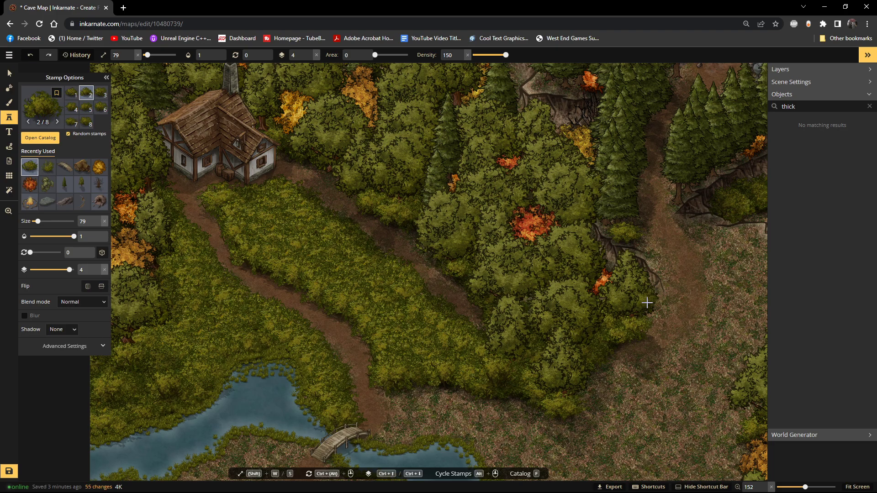
scroll(662, 277, "down", 2)
left_click_drag(747, 282, 569, 204)
scroll(569, 203, "up", 1)
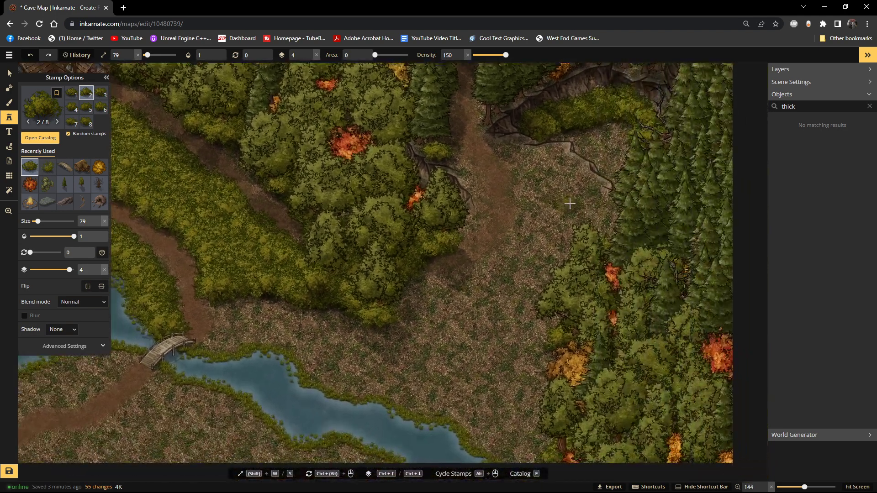
scroll(512, 336, "down", 1)
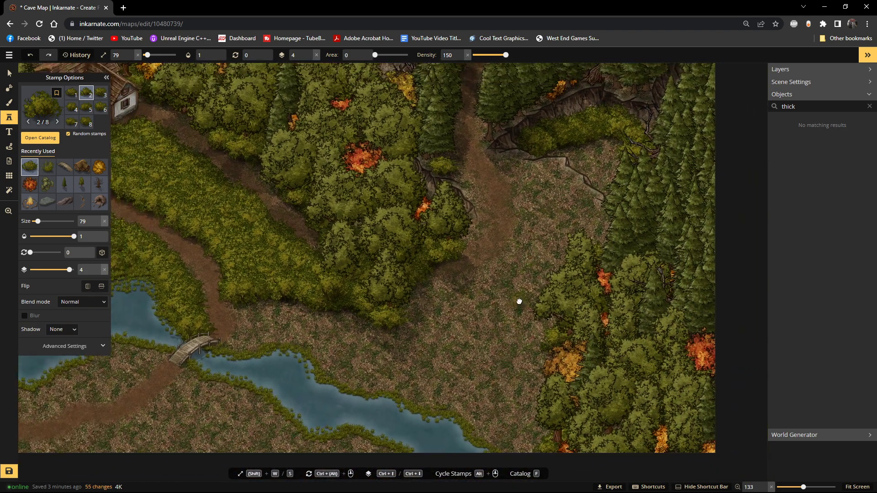
left_click_drag(519, 302, 547, 203)
left_click(443, 372)
left_click(465, 378)
Step: With bush size 79, fill the ground just east of the cottage path from the bridge and riverbank up to the existing bushes
scroll(434, 253, "down", 2)
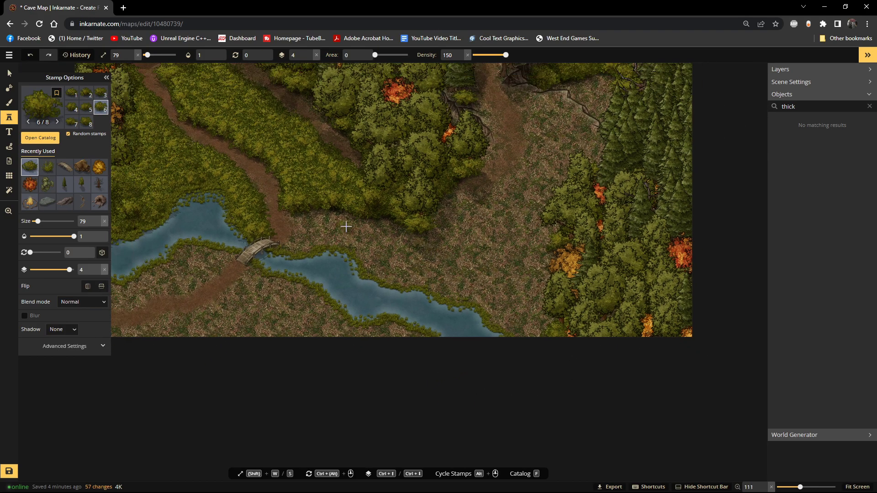
left_click_drag(345, 227, 605, 293)
scroll(496, 304, "up", 6)
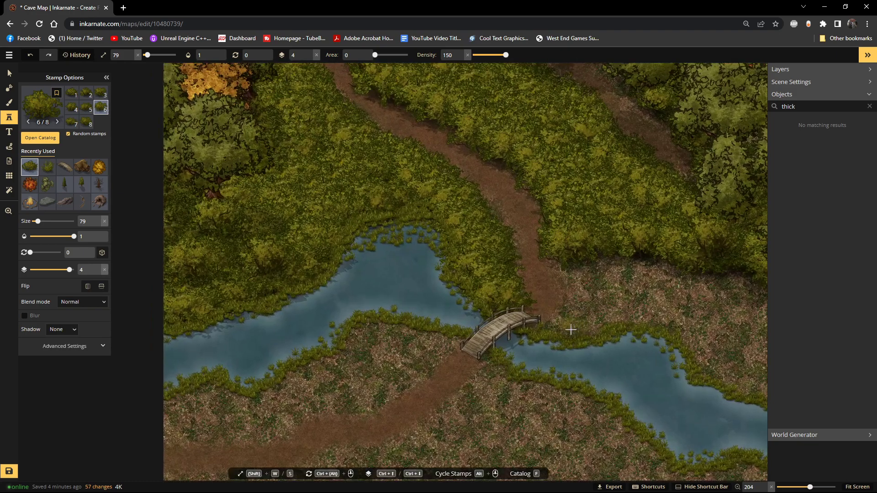
left_click(555, 333)
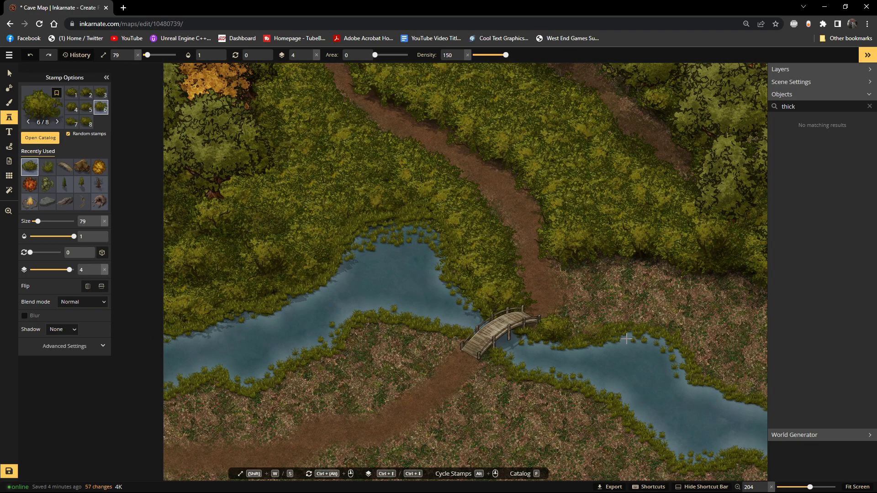
left_click(539, 330)
left_click(574, 331)
left_click(579, 284)
left_click(577, 296)
left_click(573, 257)
left_click(577, 303)
left_click(582, 318)
left_click(603, 275)
left_click(625, 258)
left_click(597, 300)
left_click(577, 327)
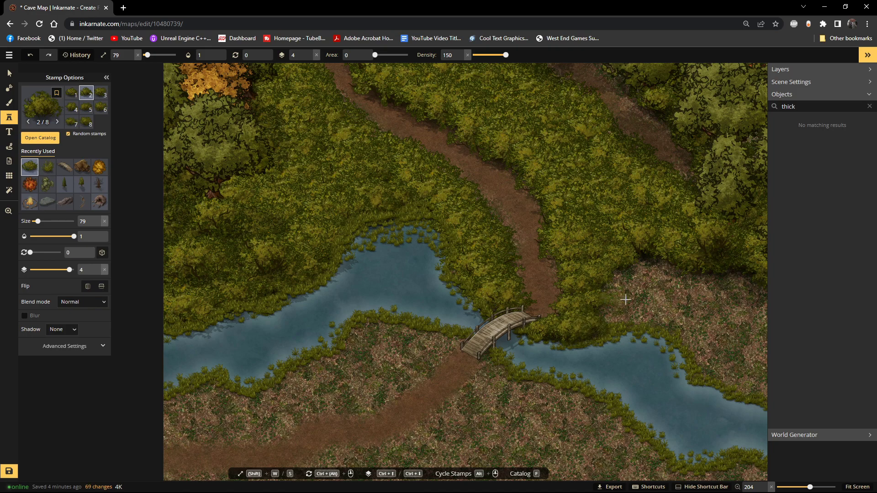
left_click(605, 307)
Step: Add a size 79 bush above the river bend northwest of the bridge
scroll(621, 274, "down", 4)
left_click_drag(632, 251, 443, 254)
scroll(443, 253, "up", 1)
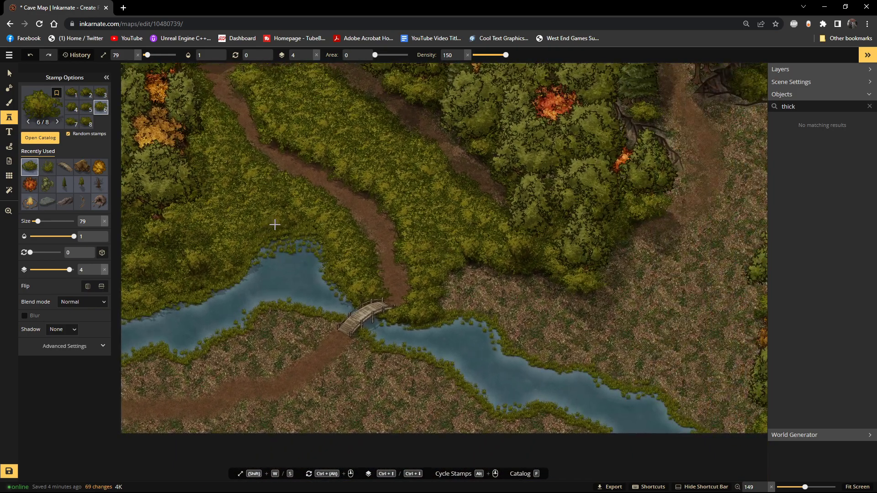
left_click(258, 229)
scroll(201, 206, "down", 1)
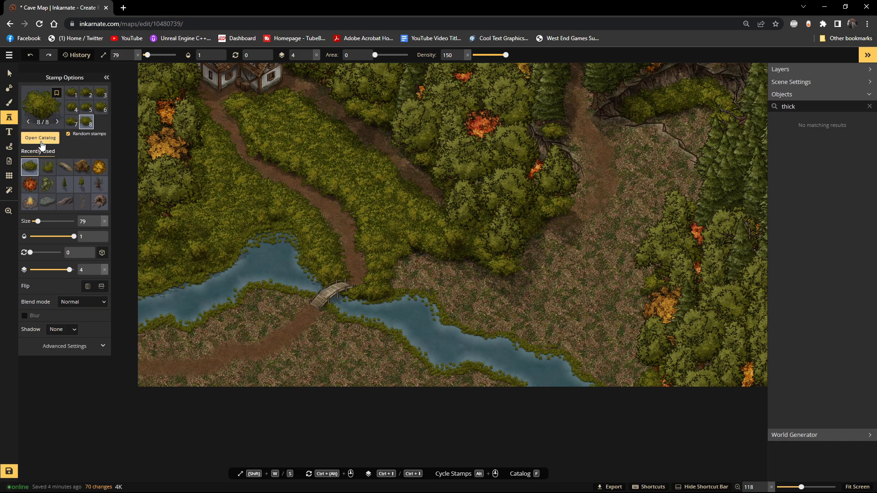
Step: Set the bush size to 93 and line the west side of the eastern path beside the central forest's rocks
scroll(534, 228, "down", 2)
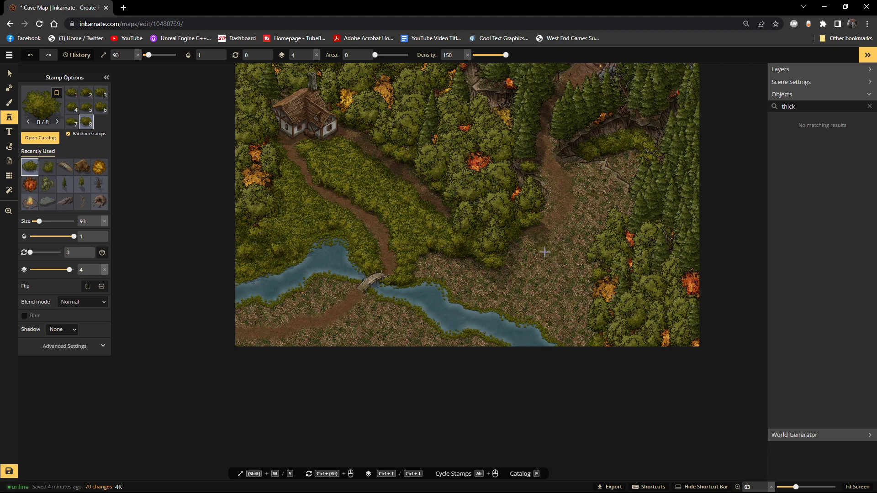
scroll(540, 206, "up", 3)
left_click(534, 169)
left_click(539, 178)
left_click(550, 189)
Step: Line the cliff ledge east of the eastern path with size 93 bushes, reaching down to the pine forest
left_click(580, 177)
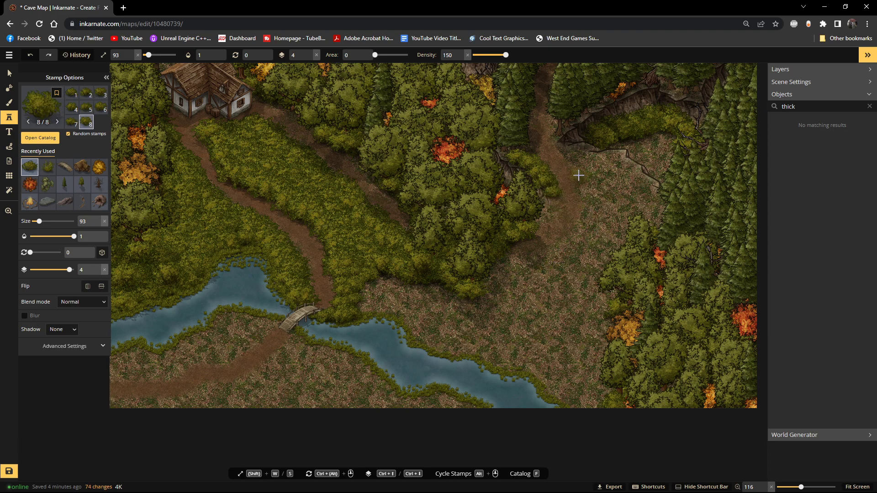
left_click(574, 154)
left_click(606, 161)
left_click(619, 165)
left_click(629, 173)
left_click(651, 199)
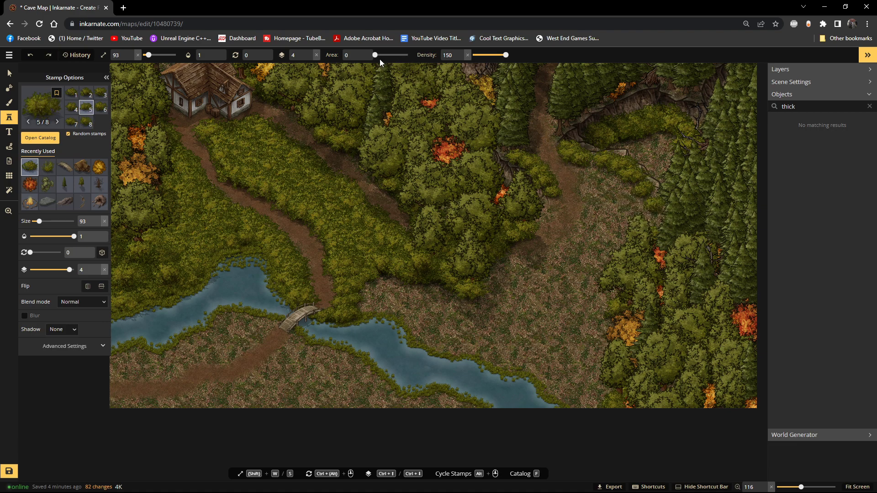
Step: Switch the bushes to layer 2, thicken the growth below the cliff ledge and line the outer curve of the eastern path
left_click(310, 59)
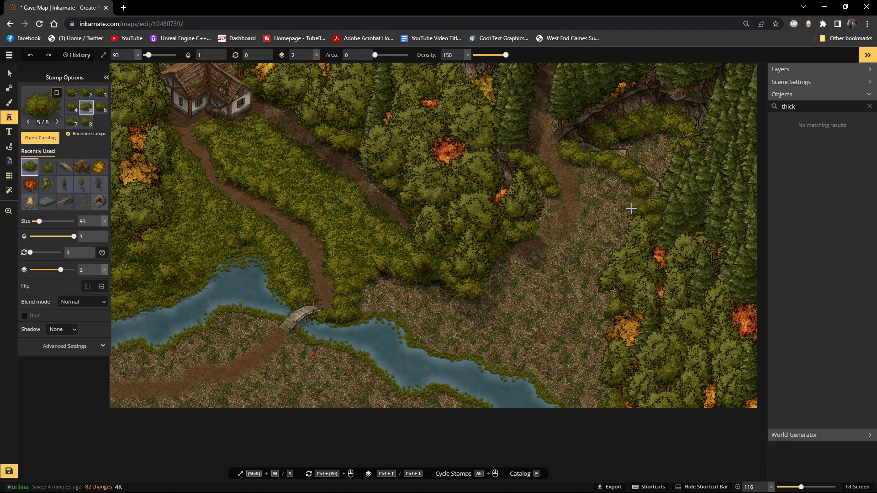
left_click(632, 208)
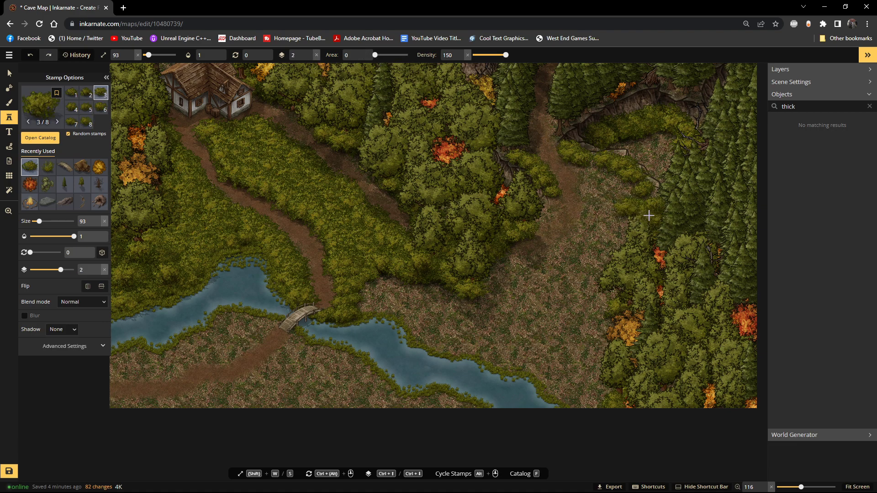
left_click(592, 165)
mouse_move(590, 202)
left_mouse_down()
mouse_move(570, 237)
mouse_move(533, 256)
mouse_move(495, 259)
mouse_move(506, 265)
left_mouse_up()
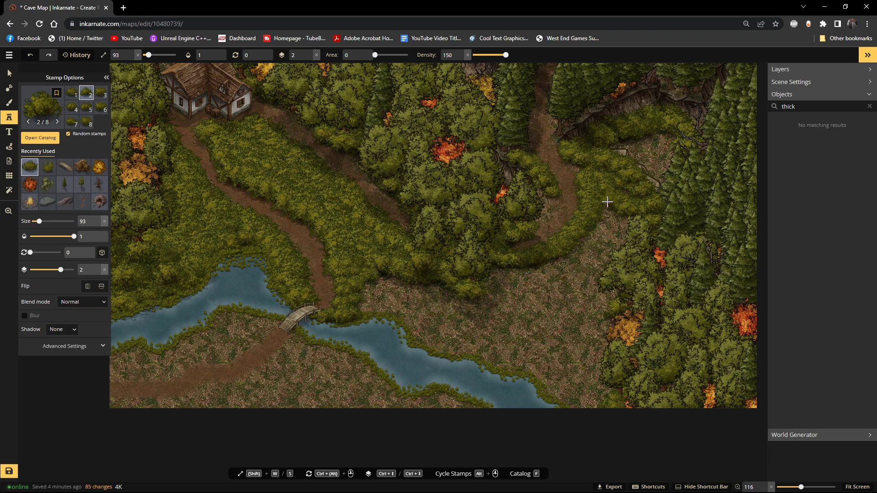
Step: Fill the inner side of the eastern path's bend with bushes up to the central forest's easternmost tree
left_click(541, 202)
left_click(537, 219)
left_click(565, 200)
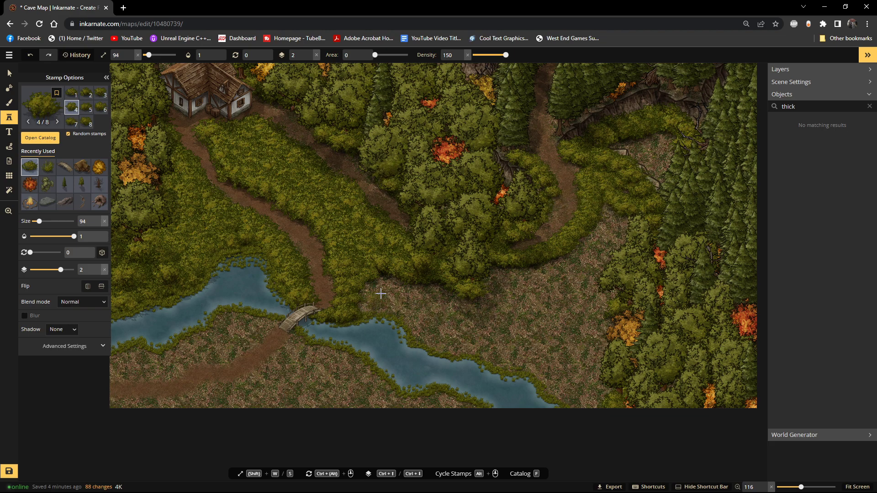
left_click(382, 55)
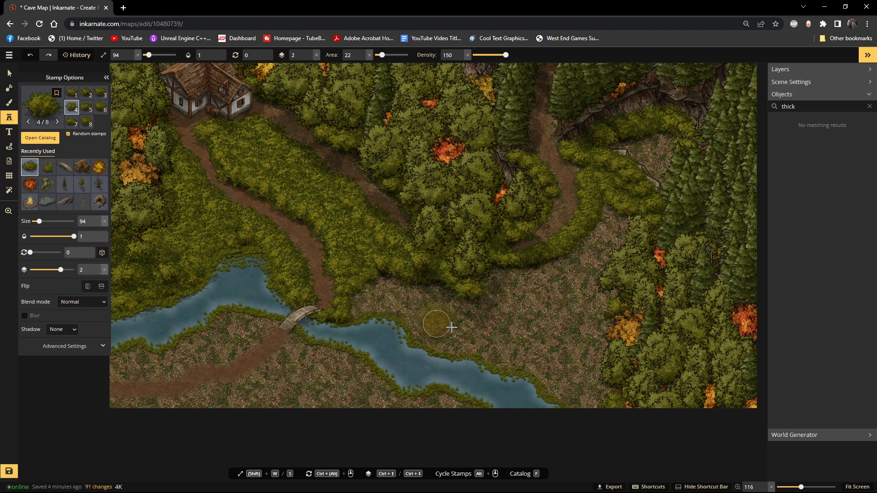
mouse_move(390, 58)
left_mouse_down()
mouse_move(372, 56)
mouse_move(381, 55)
left_mouse_up()
left_click(366, 303)
left_click(400, 237)
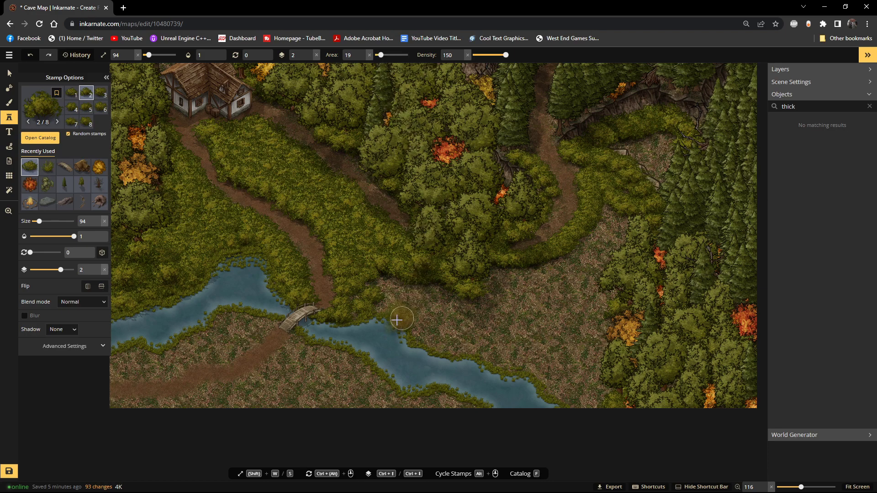
key("ctrl+z")
key("ctrl+z")
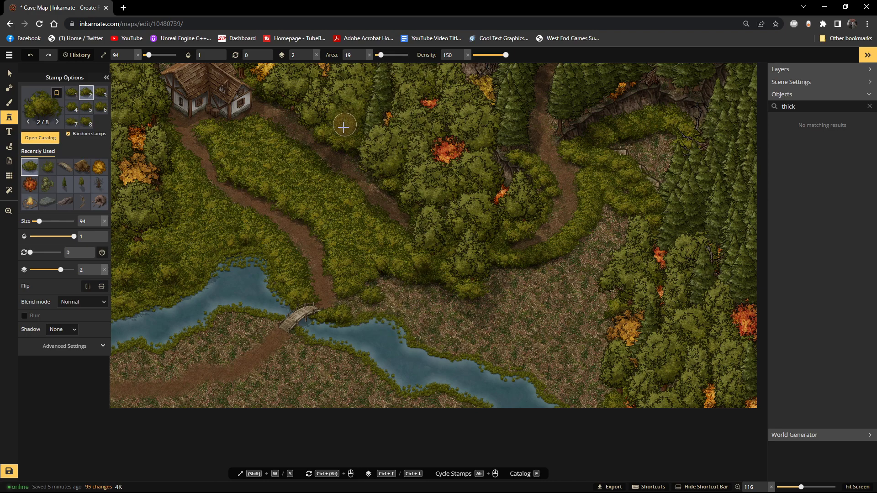
left_click_drag(381, 55, 377, 55)
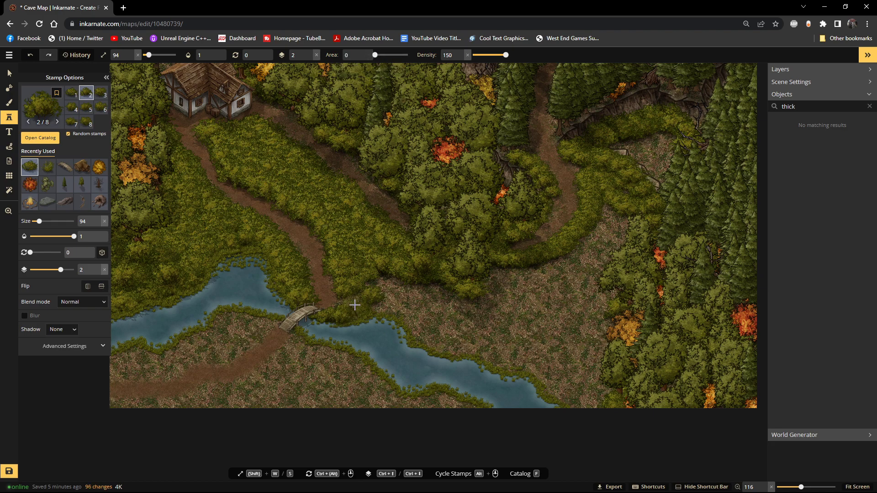
Step: With bush size 94, fill the north riverbank from the bridge to the southeastern forest and the ground below the central forest's tip
left_click_drag(340, 297, 383, 285)
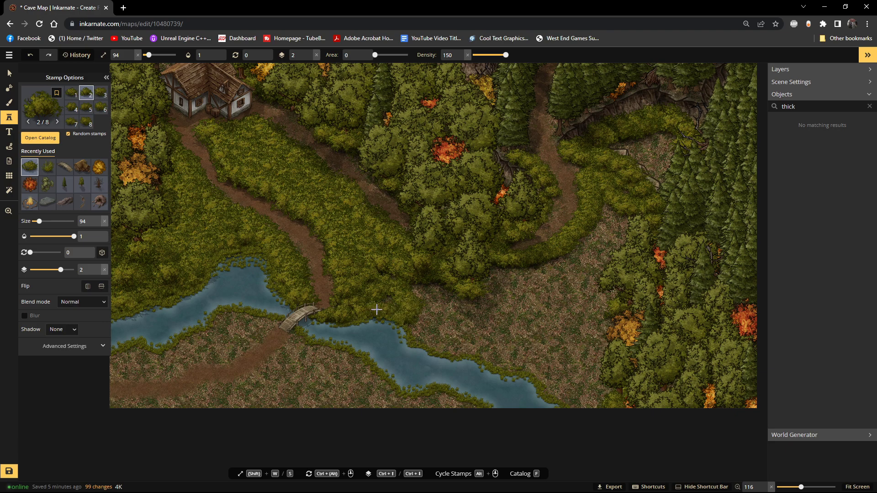
scroll(373, 308, "up", 1)
mouse_move(460, 347)
left_mouse_down()
mouse_move(494, 352)
mouse_move(432, 341)
mouse_move(503, 354)
mouse_move(490, 361)
mouse_move(537, 370)
mouse_move(530, 376)
mouse_move(514, 365)
mouse_move(543, 366)
mouse_move(536, 374)
mouse_move(579, 408)
left_mouse_up()
mouse_move(555, 385)
left_mouse_down()
mouse_move(546, 376)
mouse_move(574, 401)
mouse_move(611, 395)
mouse_move(602, 400)
left_mouse_up()
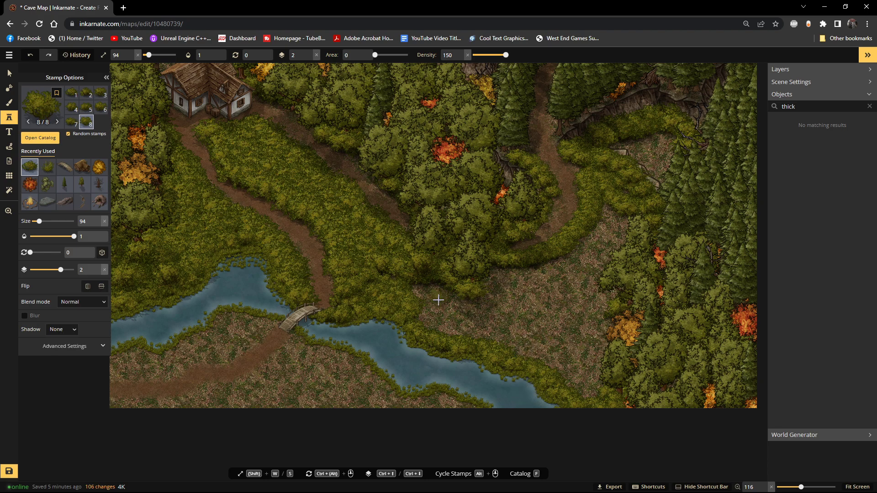
left_click(482, 309)
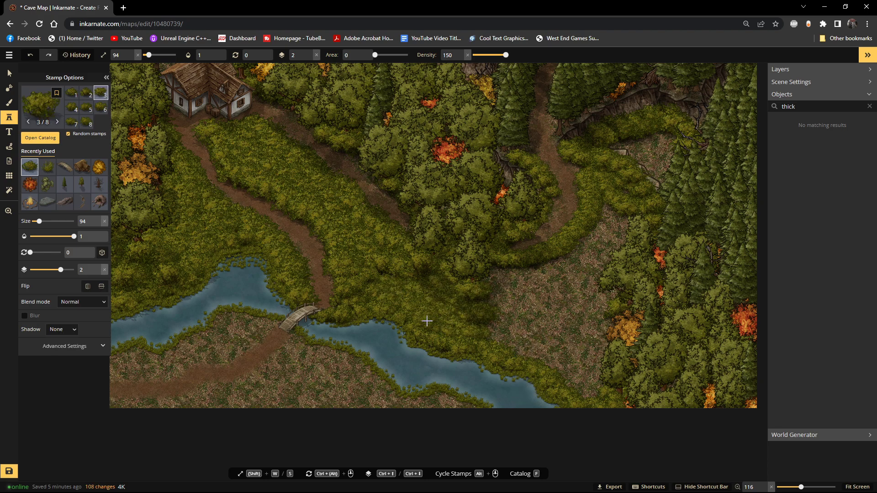
Step: Fill the bare clearing between the eastern path, the riverbank and the southeastern forest with size 94 bushes, undoing the last stray strokes
left_click(497, 320)
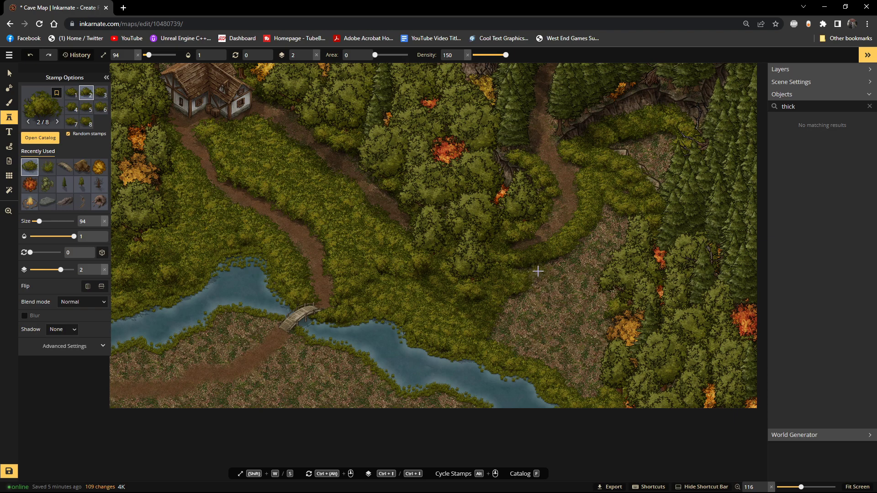
left_click_drag(529, 275, 544, 273)
mouse_move(595, 235)
left_mouse_down()
mouse_move(611, 207)
mouse_move(569, 266)
mouse_move(582, 244)
left_mouse_up()
mouse_move(619, 221)
left_mouse_down()
mouse_move(597, 267)
mouse_move(613, 258)
mouse_move(604, 291)
mouse_move(616, 306)
mouse_move(617, 293)
mouse_move(599, 339)
mouse_move(614, 316)
left_mouse_up()
mouse_move(614, 315)
left_mouse_down()
mouse_move(597, 393)
mouse_move(484, 341)
mouse_move(570, 356)
mouse_move(581, 377)
mouse_move(520, 345)
mouse_move(549, 353)
mouse_move(535, 346)
mouse_move(587, 344)
mouse_move(583, 356)
mouse_move(592, 294)
mouse_move(587, 302)
mouse_move(603, 316)
mouse_move(590, 285)
mouse_move(519, 322)
mouse_move(596, 279)
mouse_move(559, 274)
mouse_move(513, 310)
mouse_move(510, 320)
mouse_move(568, 317)
mouse_move(599, 328)
mouse_move(575, 274)
mouse_move(587, 269)
mouse_move(571, 312)
mouse_move(584, 268)
mouse_move(650, 138)
mouse_move(673, 149)
mouse_move(669, 168)
mouse_move(654, 141)
mouse_move(617, 143)
mouse_move(638, 151)
mouse_move(663, 179)
mouse_move(662, 135)
left_mouse_up()
key("ctrl+z")
key("ctrl+z")
key("ctrl+z")
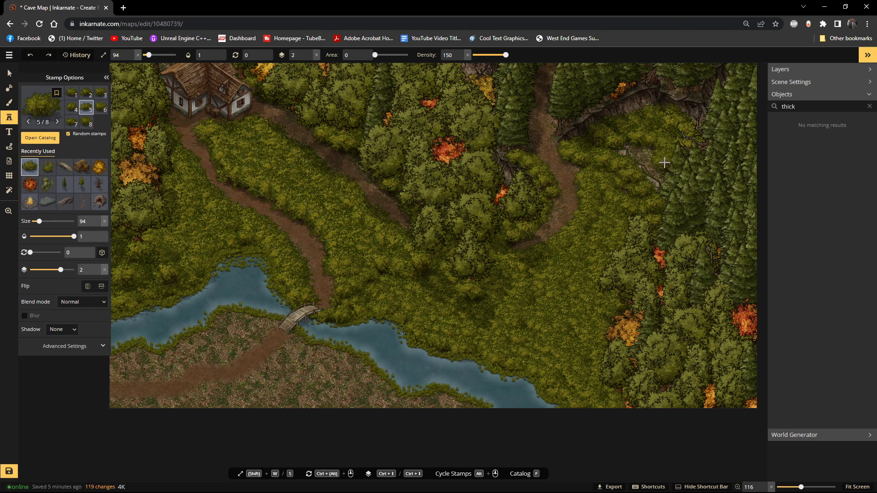
Step: Cover the bare patches below the cliff ledge with bushes and add another at the edge of the western forest
left_click(655, 157)
left_click(683, 114)
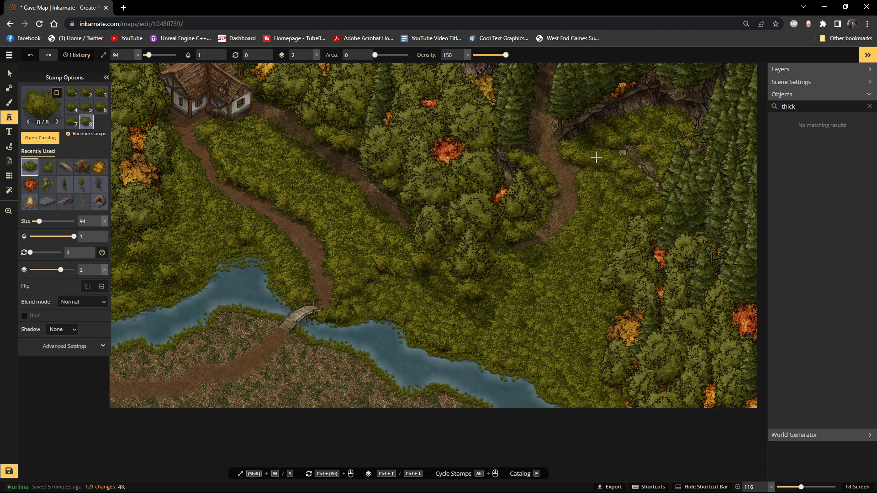
left_click(637, 144)
left_click(637, 144)
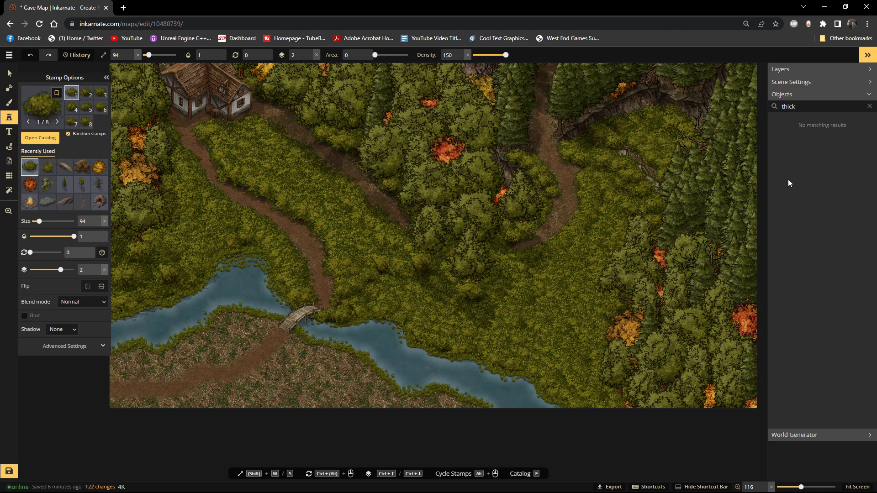
scroll(499, 156, "down", 2)
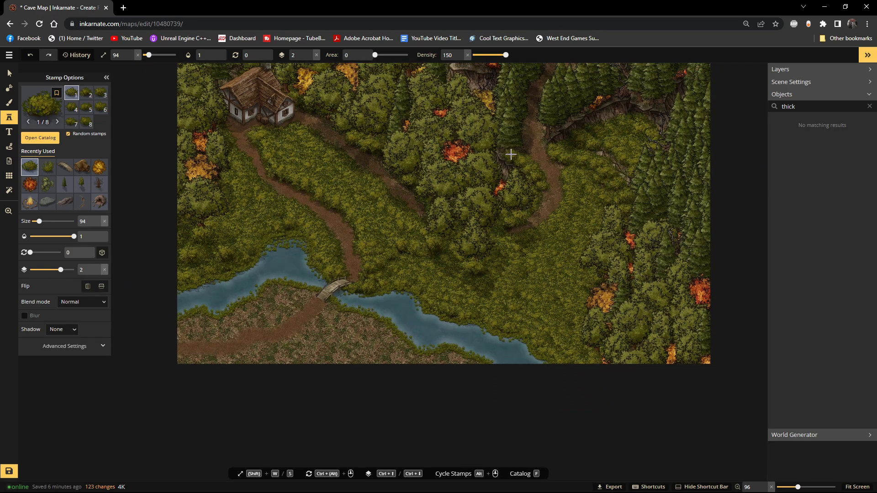
left_click(226, 214)
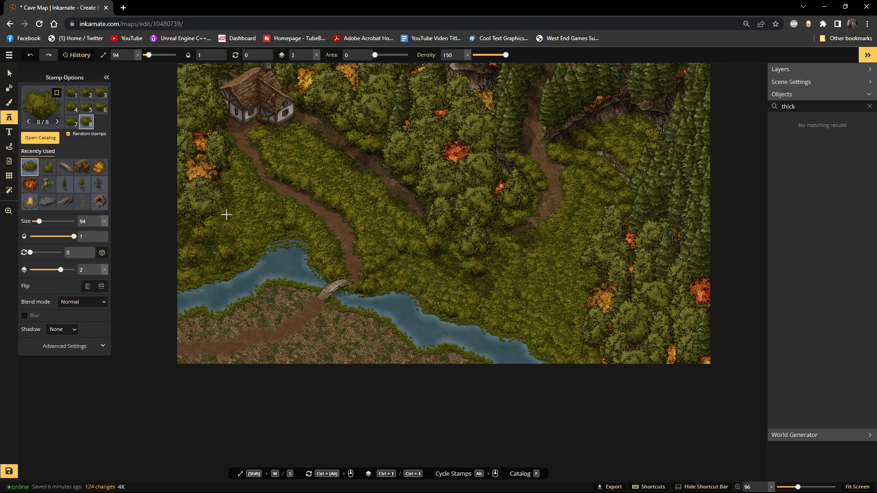
Step: Review the whole map, browse the Trees (HD), Core and Vegetation (HD) stamps in the catalog, and pick the same bush stamp again
scroll(230, 214, "down", 2)
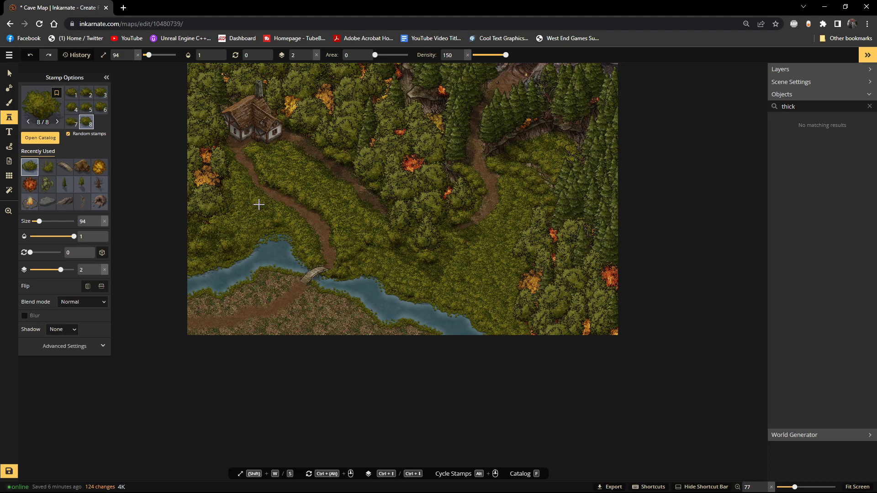
scroll(283, 189, "down", 3)
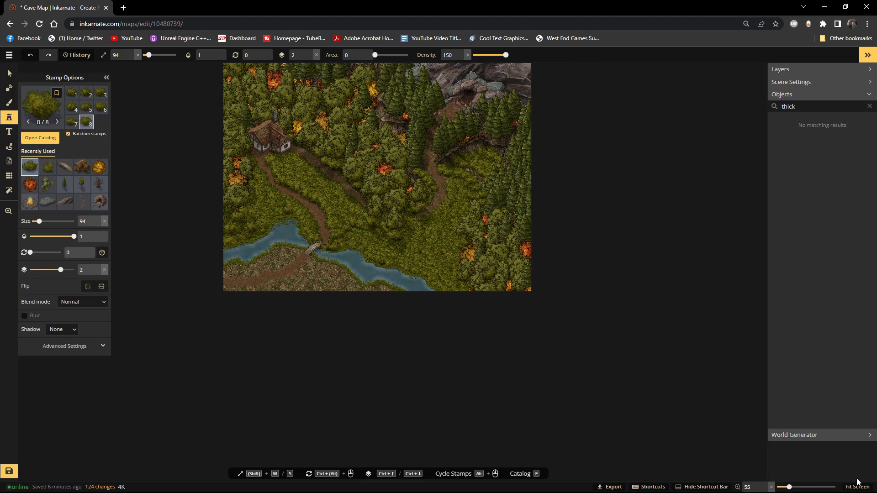
left_click(856, 487)
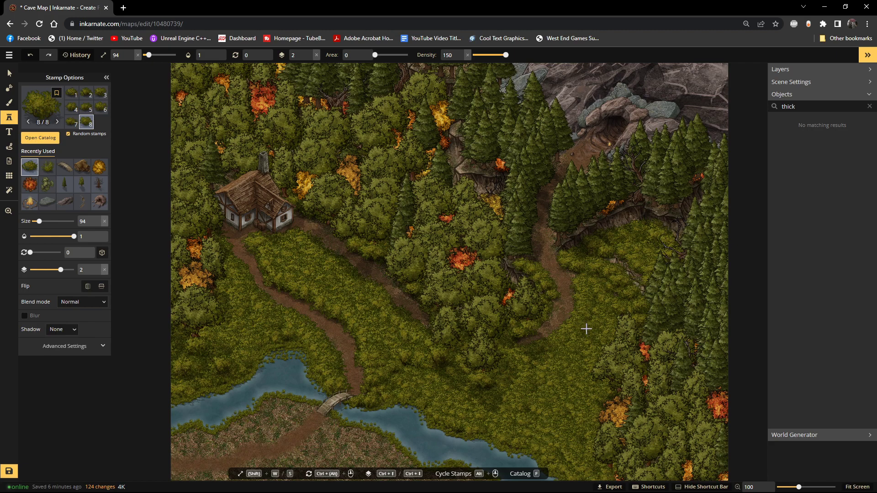
scroll(264, 320, "down", 1)
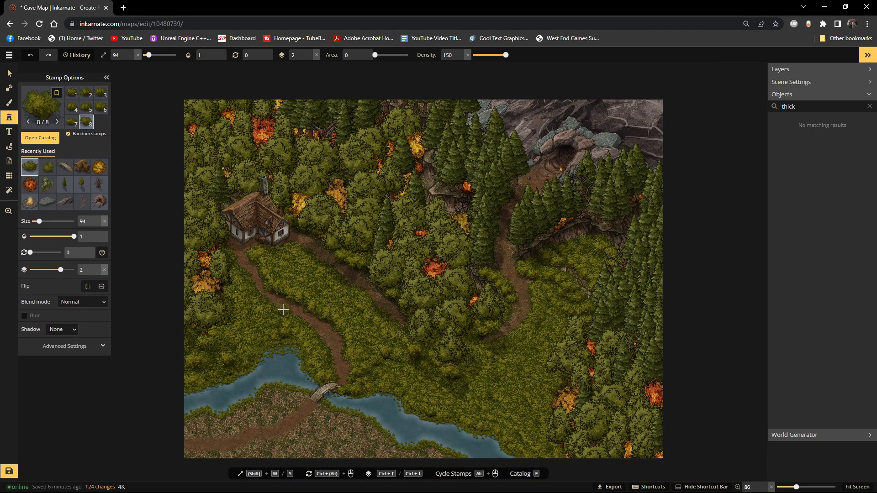
left_click_drag(269, 384, 311, 268)
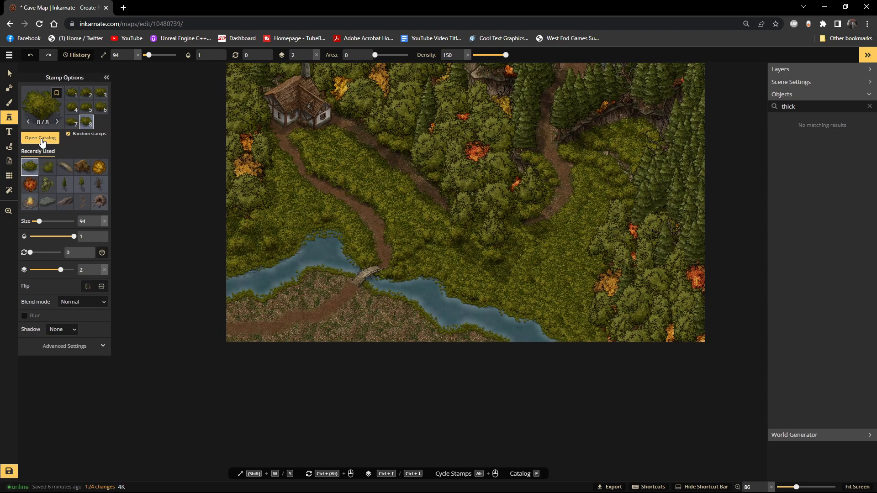
left_click(43, 142)
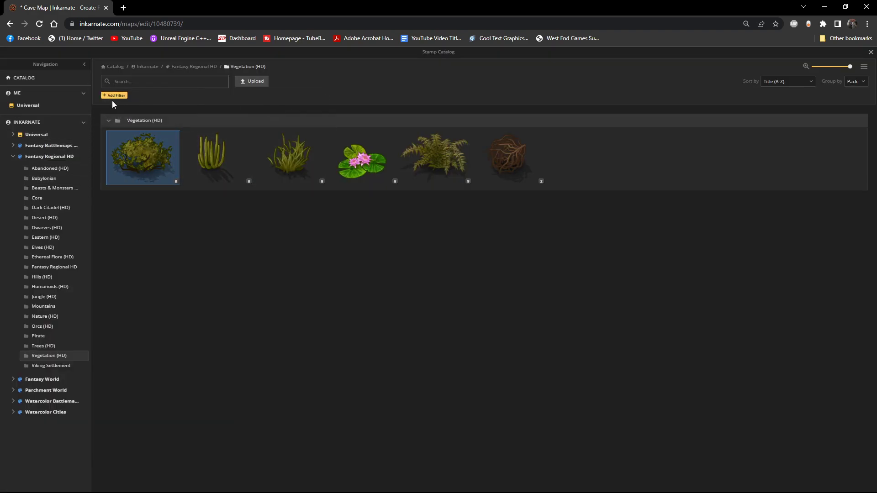
left_click(46, 346)
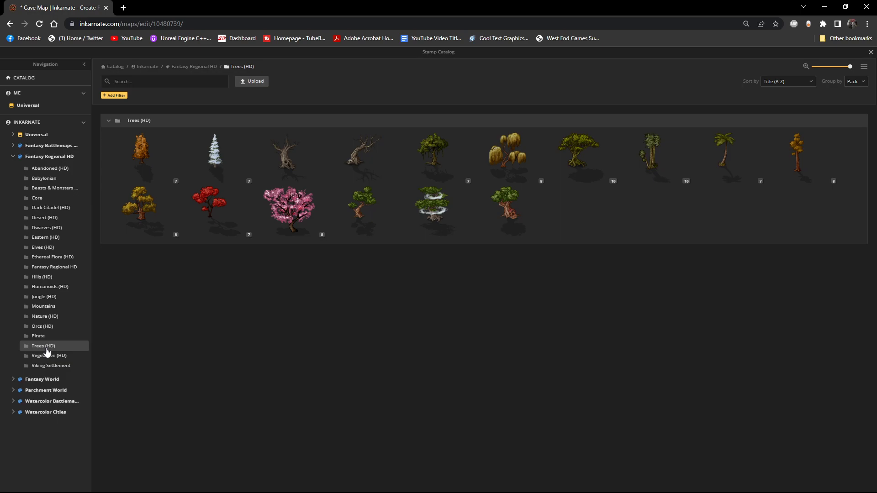
left_click(38, 199)
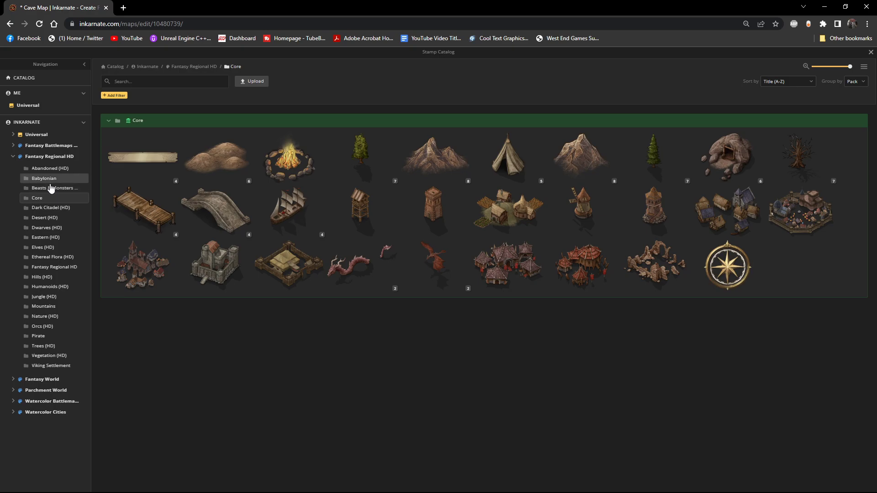
left_click(40, 337)
left_click(42, 346)
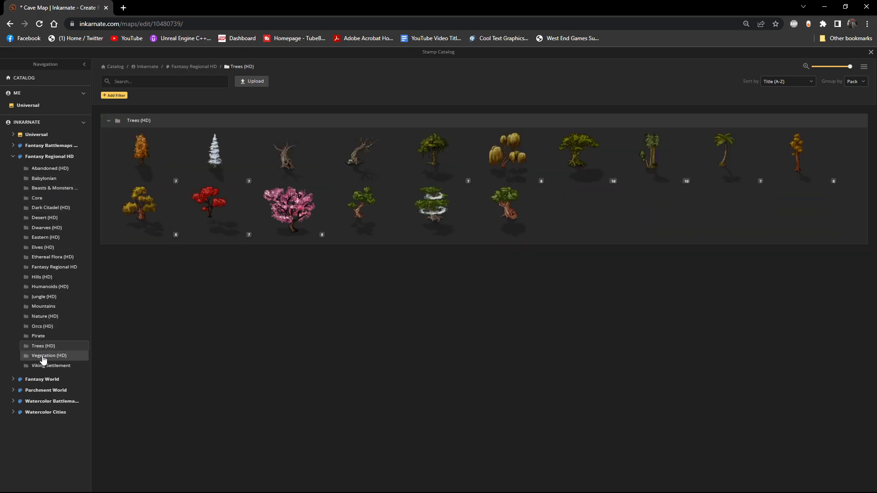
left_click(41, 356)
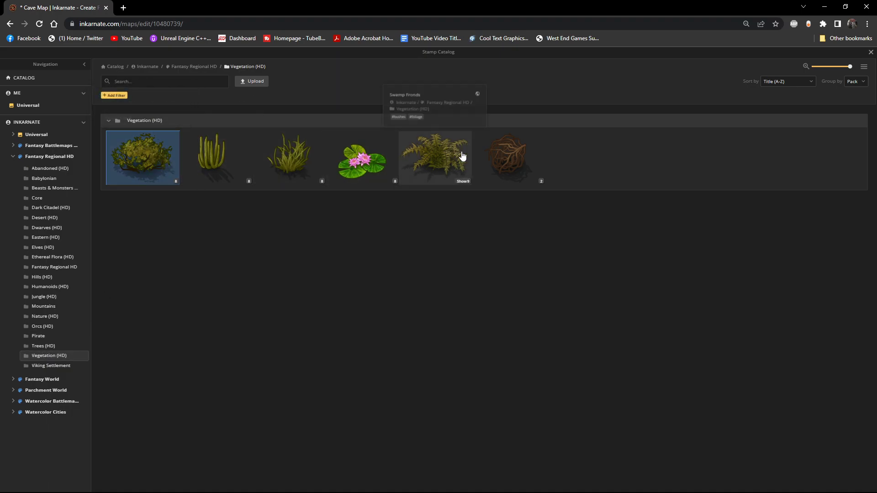
left_click(148, 165)
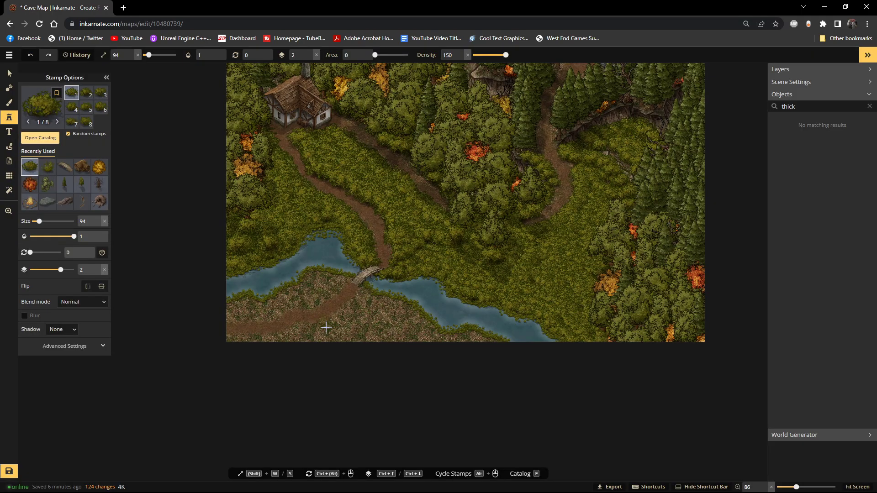
Step: With bush size 100 on layer 1, place bushes on both sides of the bridge's southern end
scroll(364, 309, "up", 3)
scroll(366, 313, "up", 1)
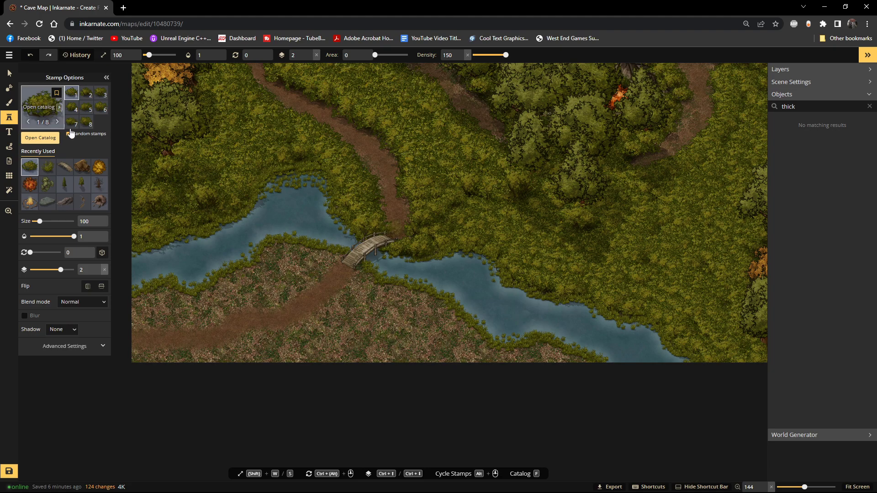
left_click(308, 58)
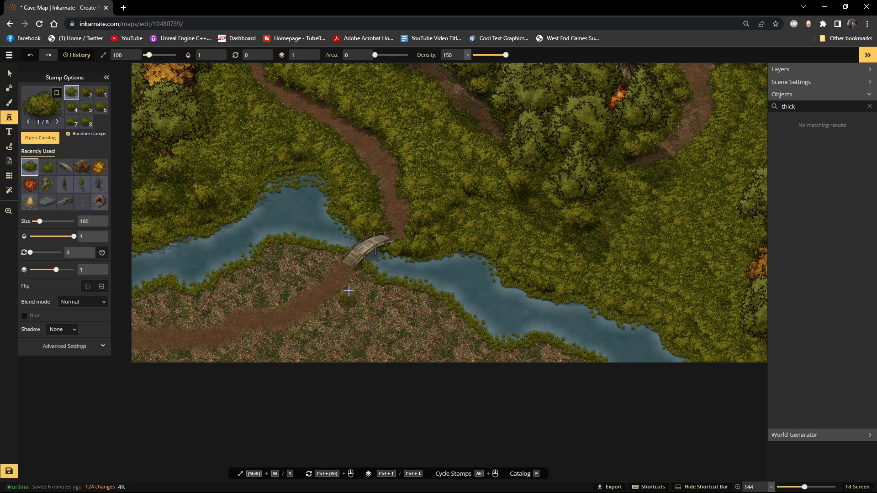
scroll(336, 253, "up", 5)
left_click(238, 286)
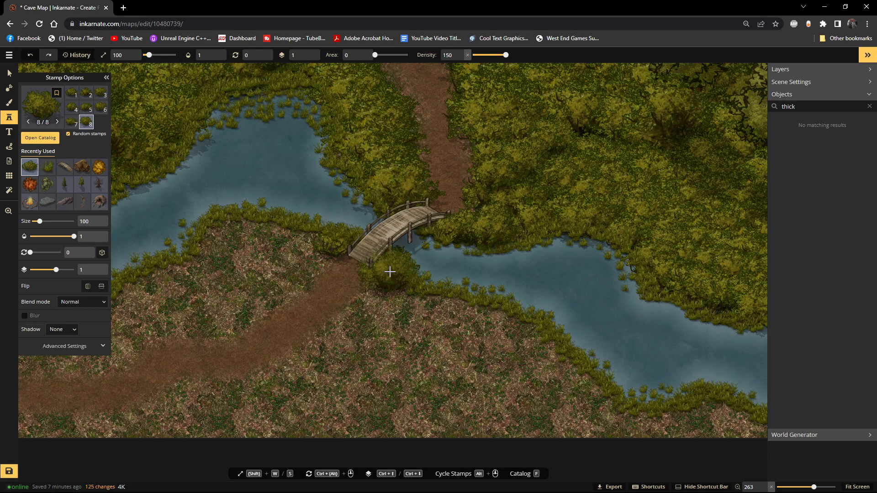
left_click(389, 270)
Step: Raise the bush east of the bridge's southern end to layer 4, shrink it to size 60 and nudge it against the bridge
left_click(9, 73)
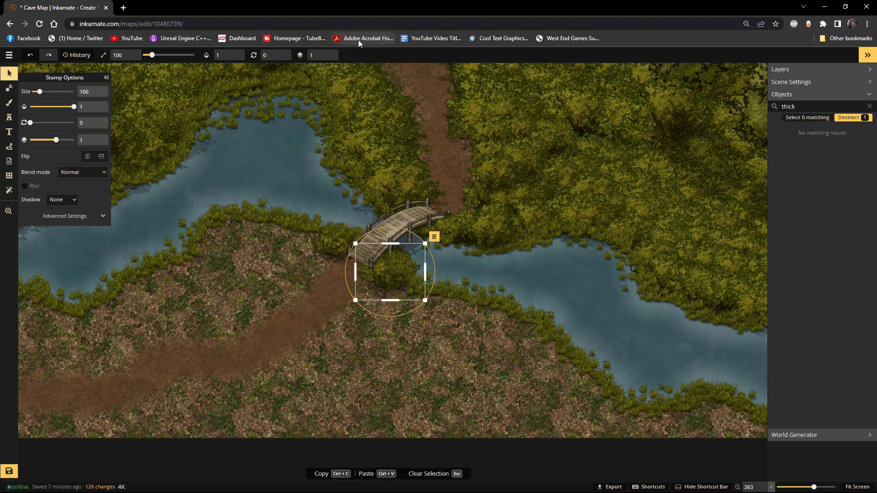
left_click(327, 52)
left_click(327, 52)
left_click(327, 52)
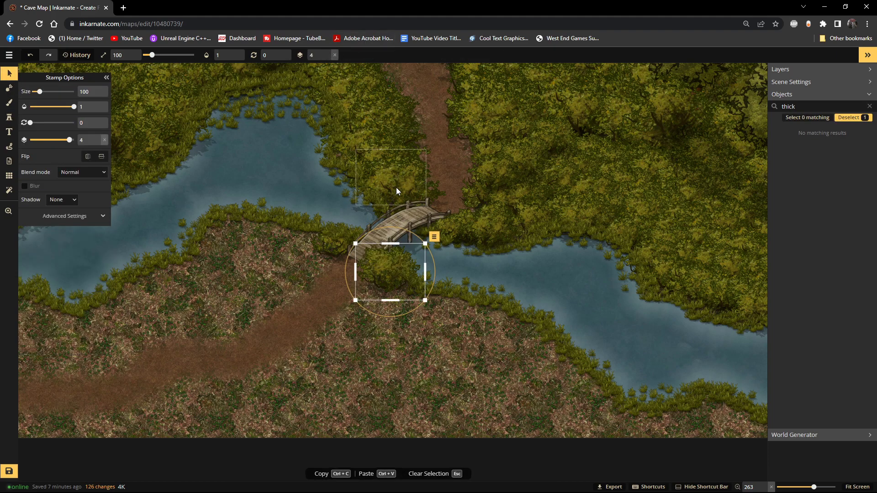
left_click_drag(353, 244, 369, 254)
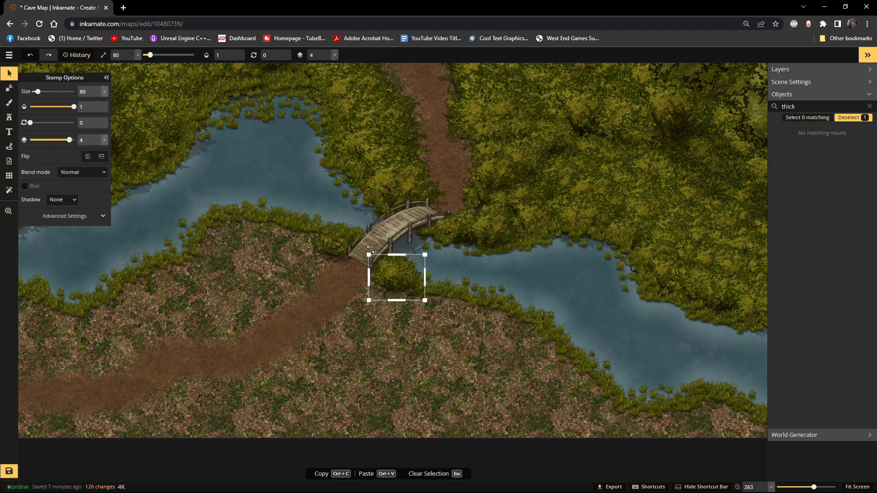
left_click_drag(411, 289, 405, 284)
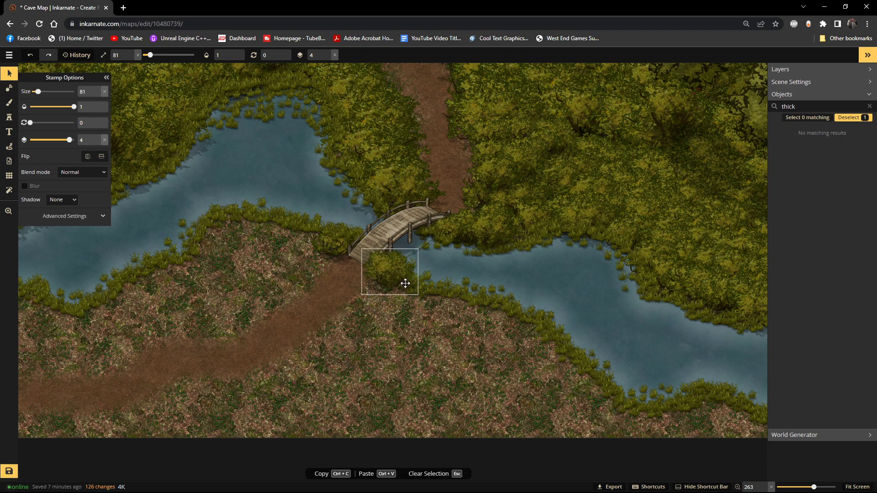
left_click_drag(419, 249, 389, 274)
scroll(413, 275, "down", 2)
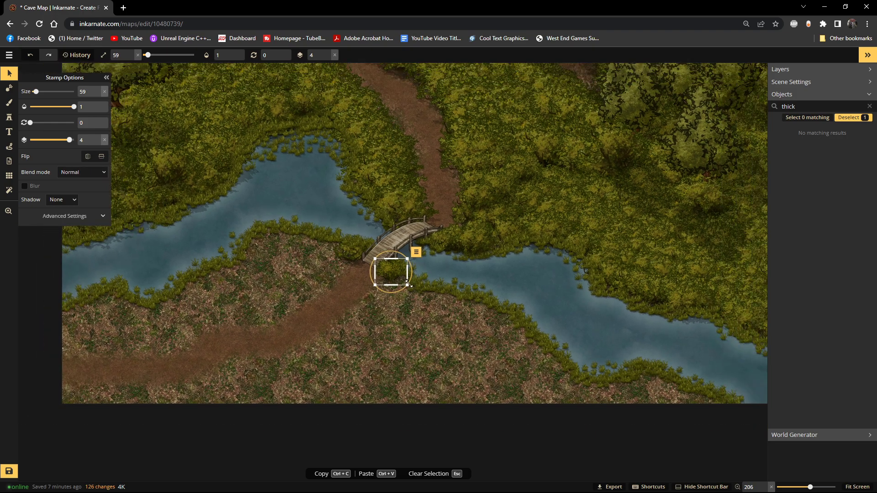
left_click(100, 90)
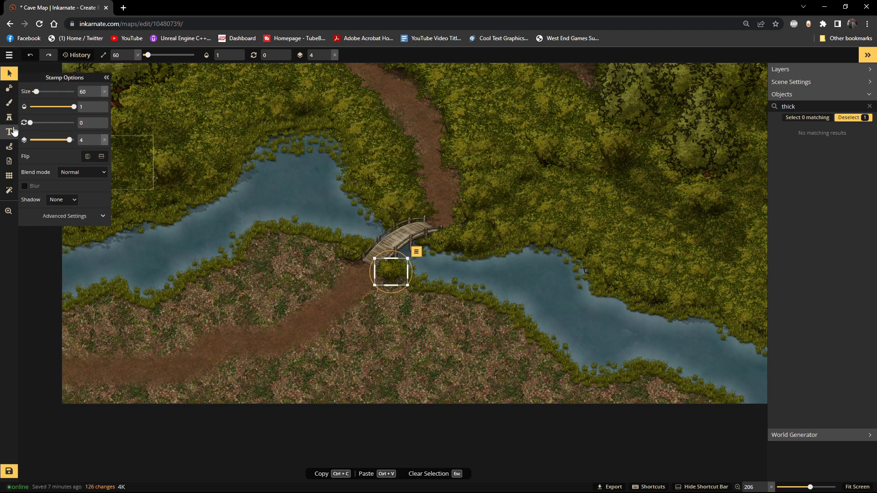
key("Escape")
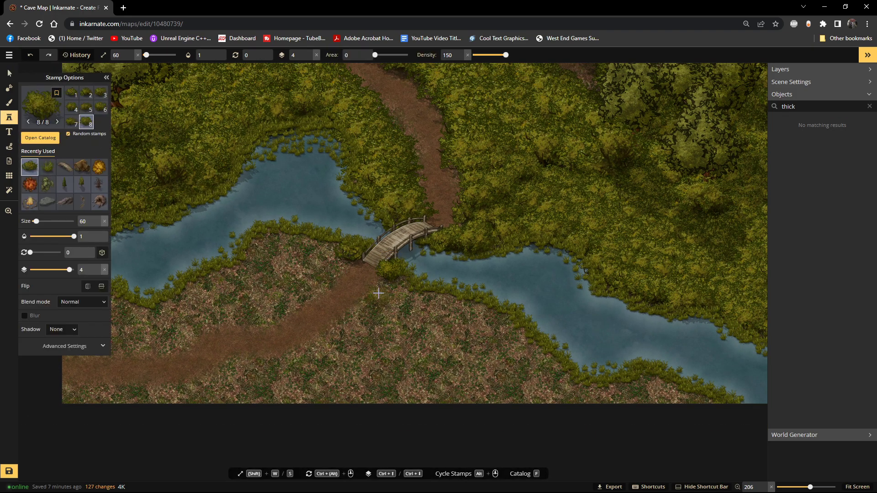
Step: With size 60 bushes on layer 3, thicken the south riverbank from the bridge eastward along the river's curve
left_click(310, 58)
left_click(380, 300)
left_click_drag(395, 281, 519, 333)
left_click(308, 52)
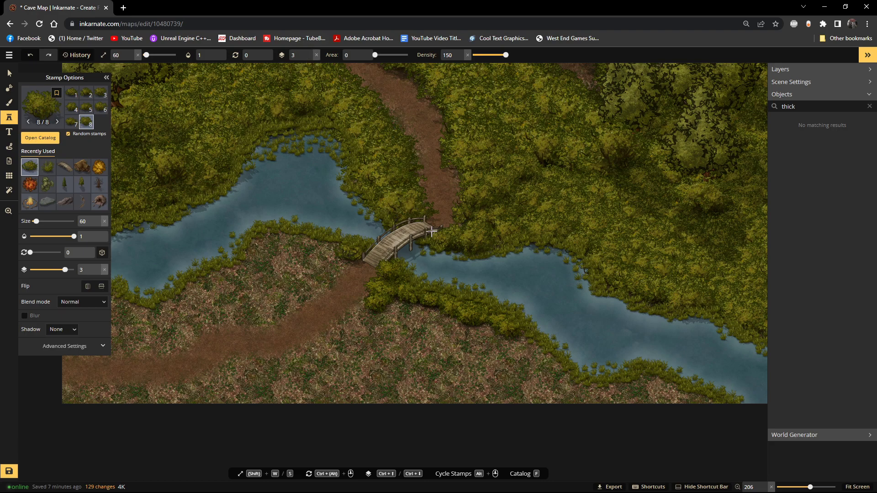
left_click(531, 336)
left_click(527, 346)
left_click(556, 365)
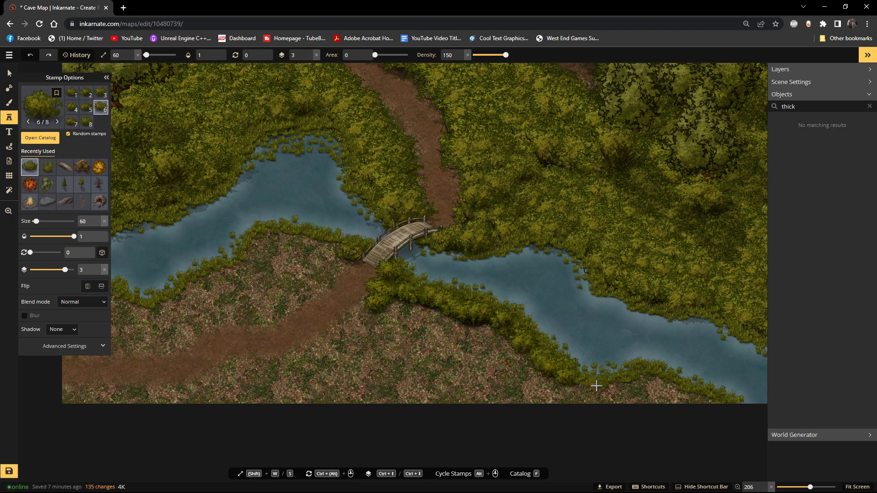
Step: Fill the eastern end of the south riverbank with bushes down to the map's lower edge
left_click(626, 389)
left_click(589, 388)
left_click(649, 381)
left_click(675, 391)
left_click(702, 401)
left_click(660, 401)
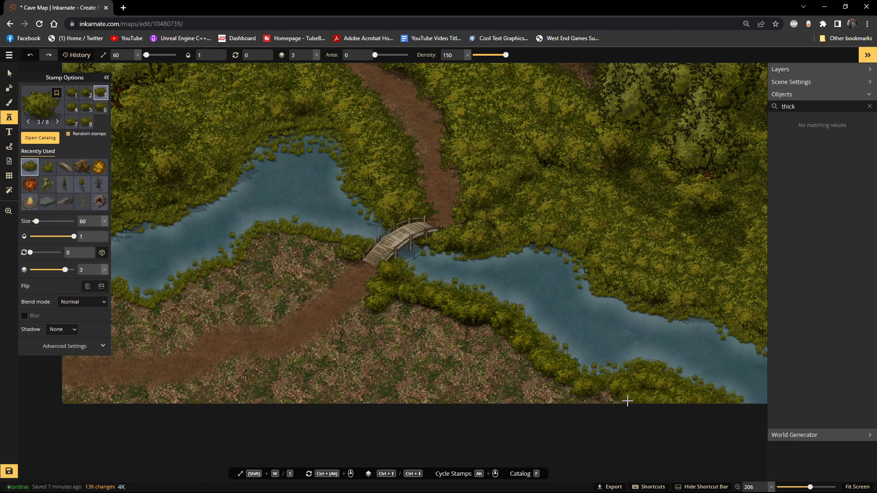
Step: Line the southern path's lower side with bushes and fill the ground between the path and the river west of the bridge
mouse_move(465, 321)
left_mouse_down()
mouse_move(394, 307)
mouse_move(353, 327)
mouse_move(365, 306)
mouse_move(315, 351)
mouse_move(239, 364)
mouse_move(186, 390)
mouse_move(102, 394)
left_mouse_up()
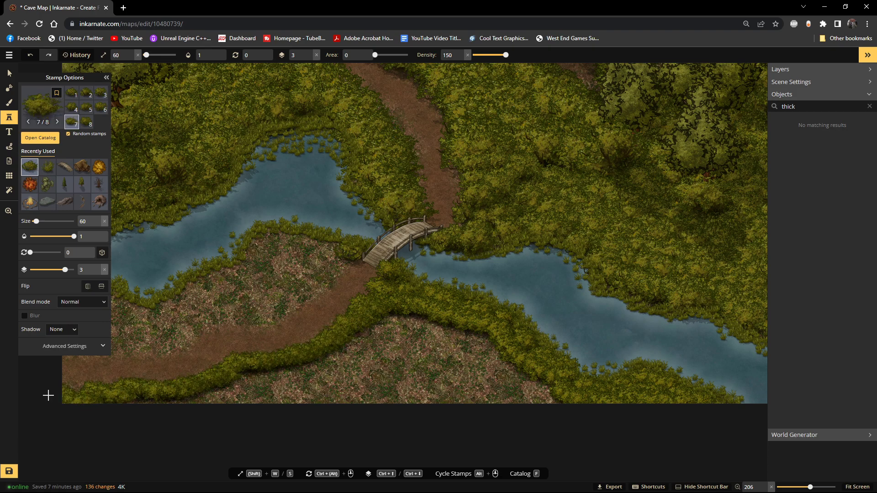
scroll(204, 317, "down", 3)
left_click_drag(139, 315, 327, 319)
scroll(327, 319, "up", 2)
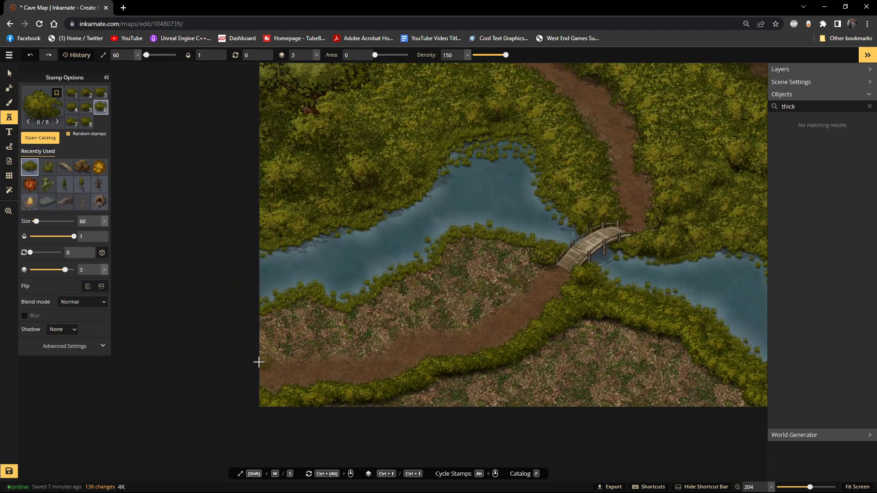
mouse_move(260, 353)
left_mouse_down()
mouse_move(360, 352)
mouse_move(397, 331)
mouse_move(434, 332)
mouse_move(514, 290)
mouse_move(535, 262)
mouse_move(507, 266)
mouse_move(527, 251)
mouse_move(478, 244)
mouse_move(448, 261)
mouse_move(461, 242)
mouse_move(429, 280)
mouse_move(389, 292)
mouse_move(376, 308)
mouse_move(352, 319)
mouse_move(300, 306)
mouse_move(256, 322)
mouse_move(294, 321)
mouse_move(249, 339)
mouse_move(316, 328)
mouse_move(347, 339)
mouse_move(251, 345)
mouse_move(375, 327)
mouse_move(308, 333)
mouse_move(345, 320)
mouse_move(336, 335)
mouse_move(380, 324)
mouse_move(432, 304)
mouse_move(401, 307)
mouse_move(480, 264)
mouse_move(473, 281)
mouse_move(516, 262)
mouse_move(476, 300)
left_mouse_up()
scroll(598, 344, "down", 2)
left_click_drag(598, 344, 447, 272)
scroll(447, 272, "up", 1)
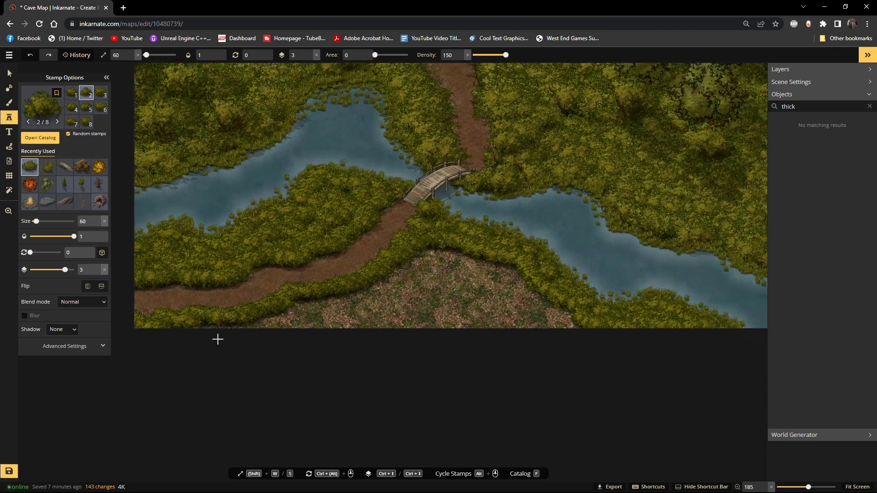
Step: Fill the remaining bare ground south of the path and river with bushes, up to the bridge's southern end
mouse_move(269, 322)
left_mouse_down()
mouse_move(405, 338)
mouse_move(260, 332)
mouse_move(358, 325)
mouse_move(513, 339)
mouse_move(563, 328)
mouse_move(537, 315)
mouse_move(580, 329)
mouse_move(453, 272)
mouse_move(489, 279)
mouse_move(451, 258)
mouse_move(266, 309)
mouse_move(377, 310)
mouse_move(334, 306)
mouse_move(447, 281)
mouse_move(419, 255)
mouse_move(464, 259)
mouse_move(534, 286)
mouse_move(451, 269)
mouse_move(495, 276)
mouse_move(521, 264)
mouse_move(559, 320)
mouse_move(535, 333)
mouse_move(523, 311)
mouse_move(379, 329)
mouse_move(484, 302)
mouse_move(469, 322)
mouse_move(415, 315)
mouse_move(497, 288)
mouse_move(430, 295)
mouse_move(415, 321)
mouse_move(336, 308)
mouse_move(309, 318)
mouse_move(538, 300)
left_mouse_up()
left_click(437, 231)
left_click(456, 262)
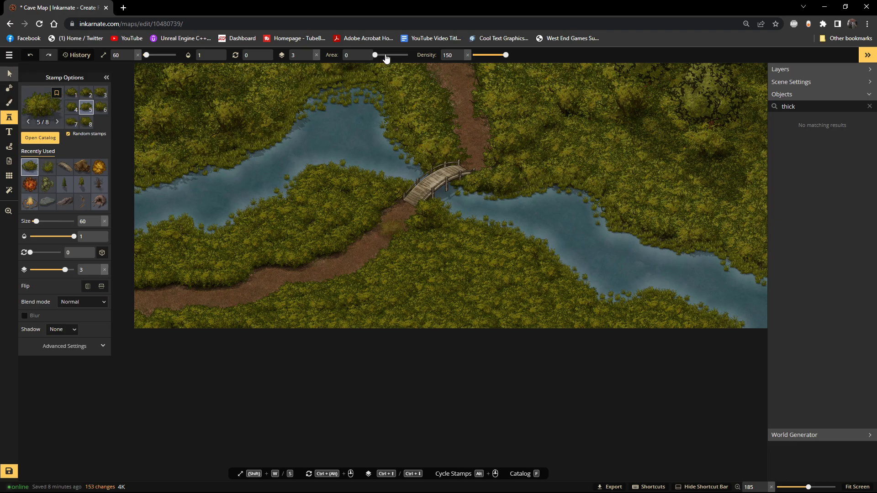
Step: Move the large bush beside the bridge's southern end farther south into the surrounding bushes
key("v")
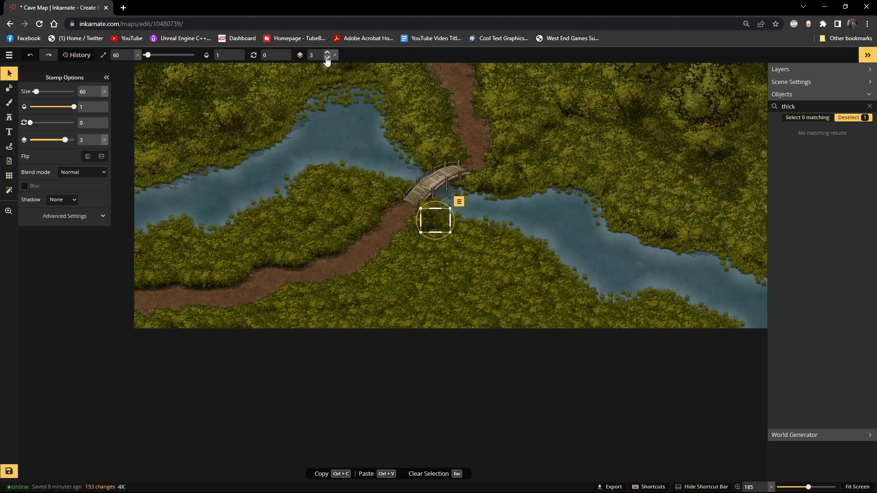
scroll(457, 262, "down", 2)
left_click(447, 261)
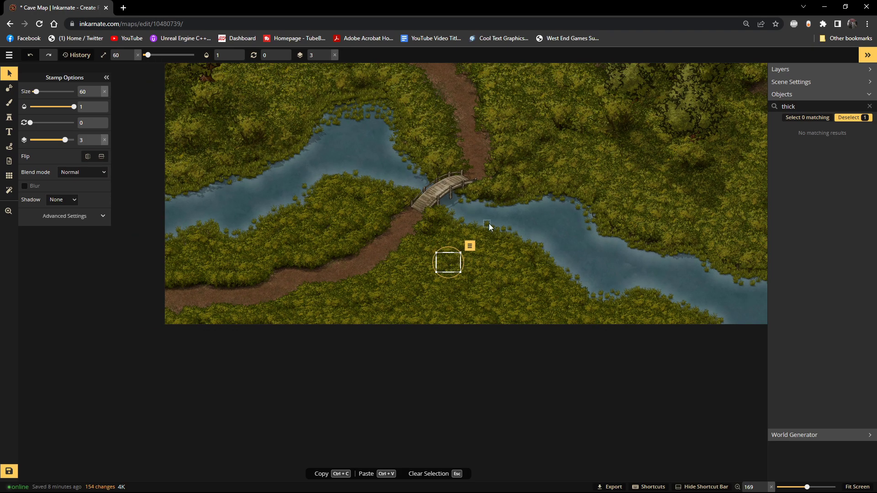
Step: Place a size 120 green tree stamp on layer 4 just south of the bridge's southern end
left_click(9, 117)
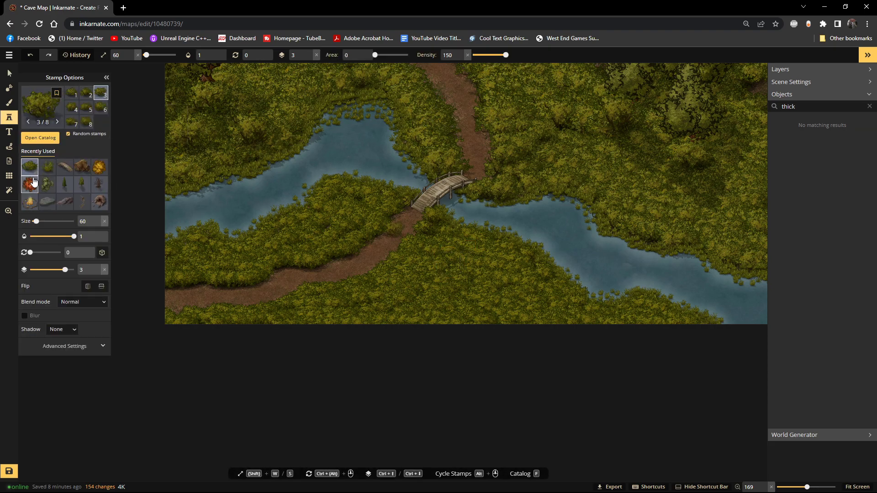
left_click(81, 184)
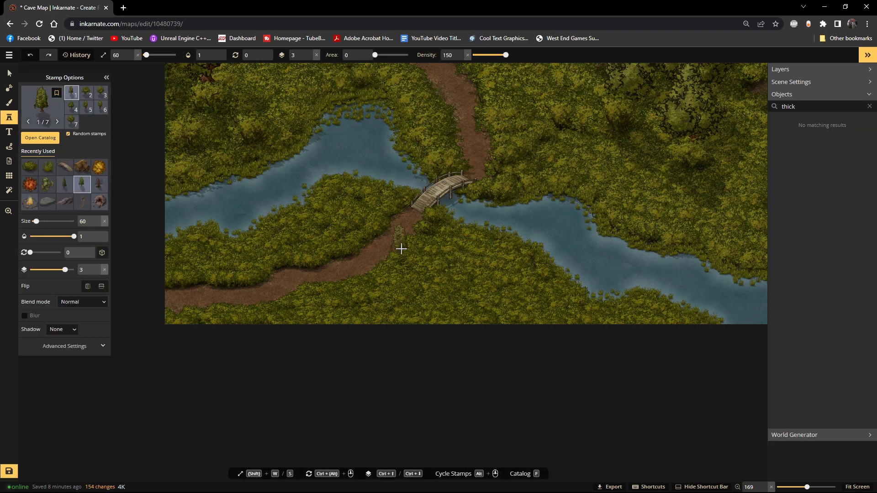
scroll(566, 155, "down", 4)
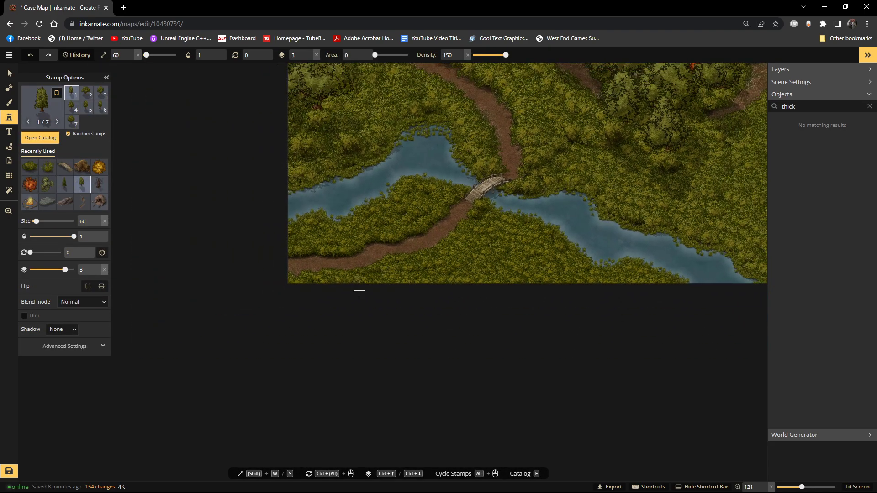
scroll(624, 178, "down", 5)
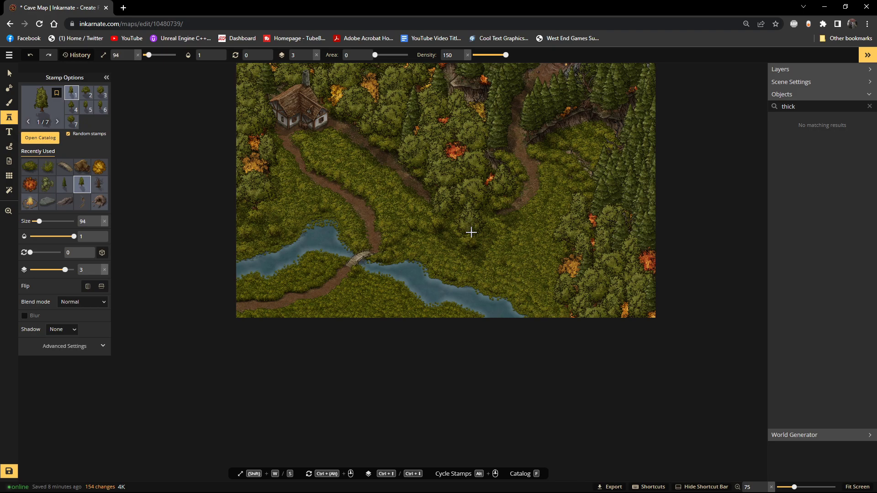
key("w")
scroll(368, 301, "up", 2)
left_click(372, 300)
key("ctrl+z")
left_click(310, 56)
left_click(391, 297)
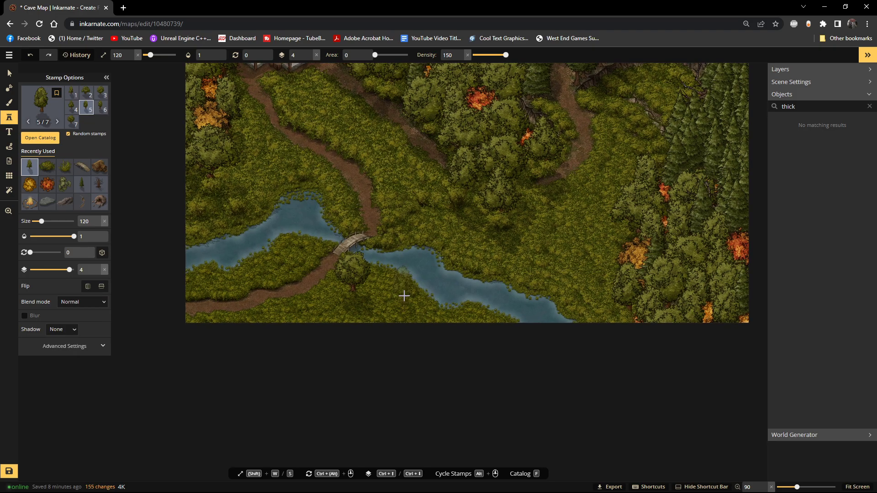
Step: Add four more green trees along the south riverbank, from beside the first tree southeast to the map's lower edge
scroll(404, 296, "up", 3)
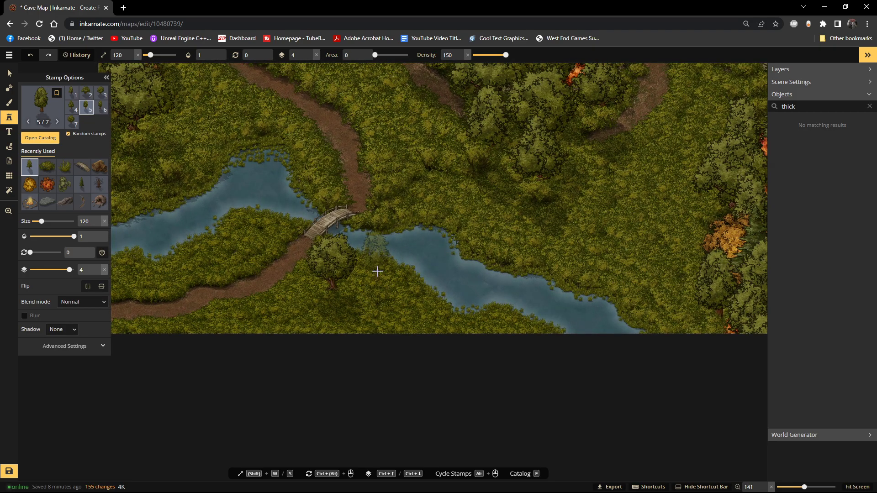
left_click(366, 278)
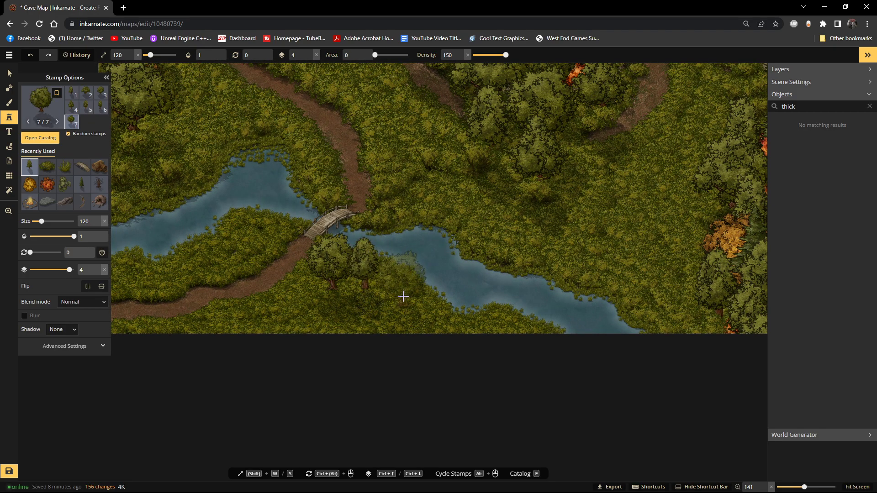
left_click(401, 288)
key("ctrl+z")
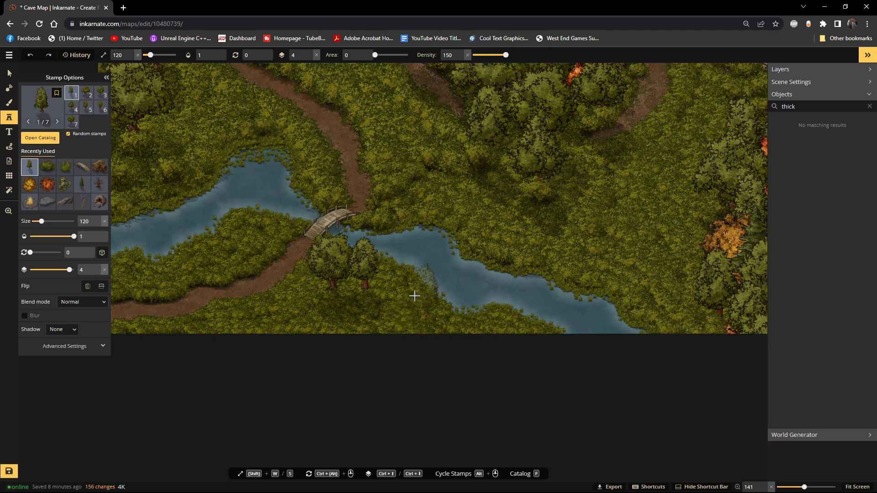
left_click(406, 283)
left_click(498, 320)
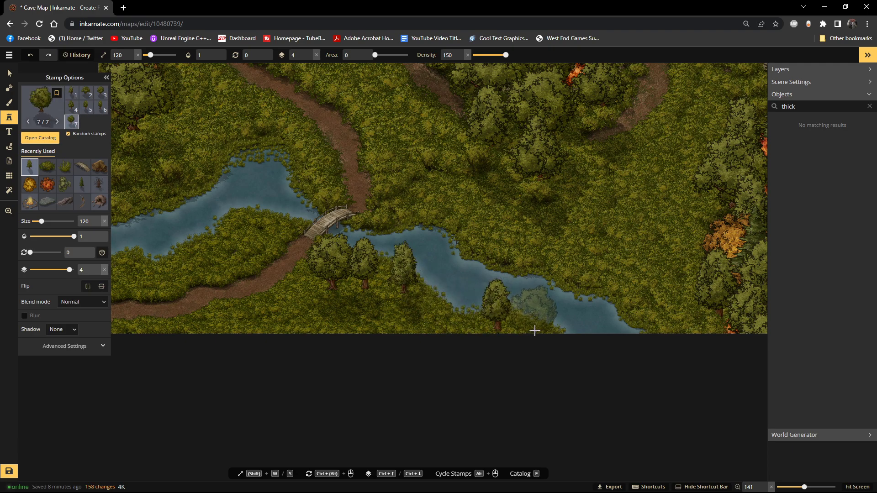
left_click(437, 322)
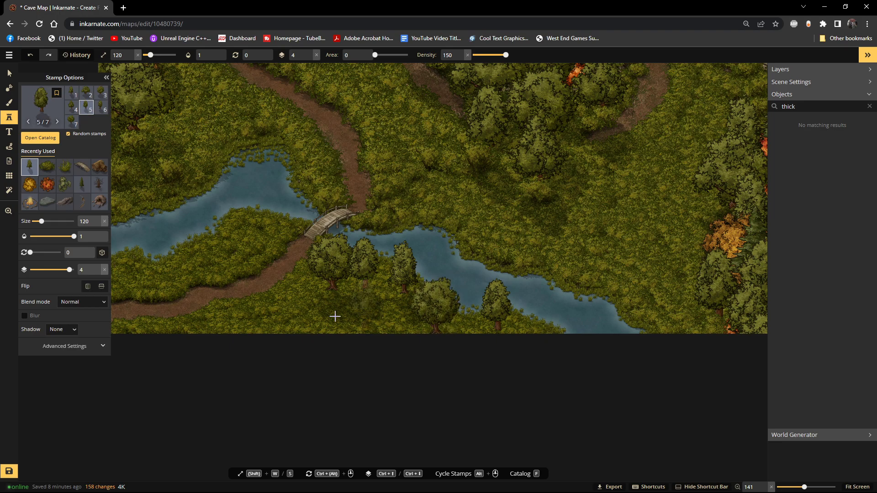
Step: Line the strip between the river and the southern path with green trees, from the bridge west to the map's edge
left_click(281, 230)
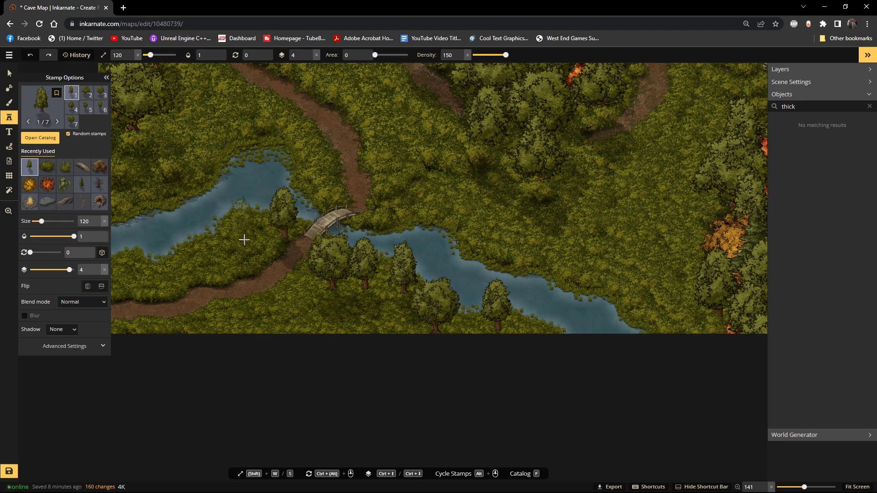
left_click(249, 221)
left_click(225, 249)
left_click(185, 264)
left_click(134, 266)
left_click(168, 267)
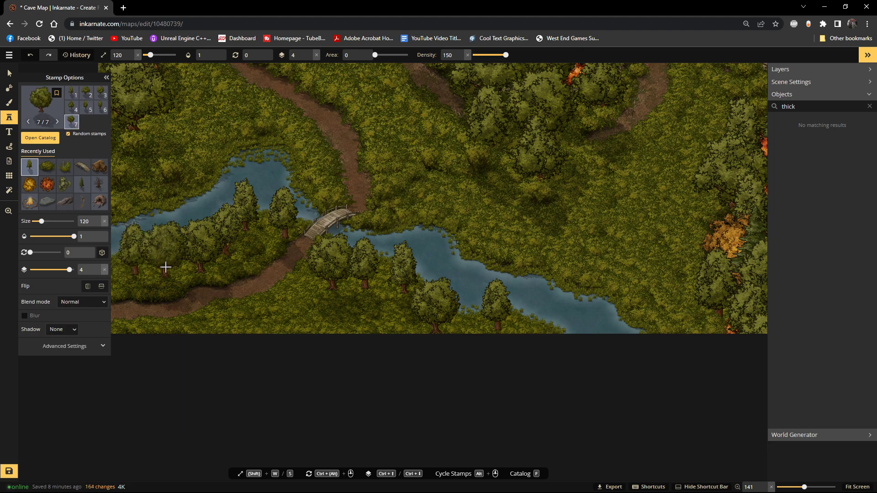
scroll(149, 256, "down", 2)
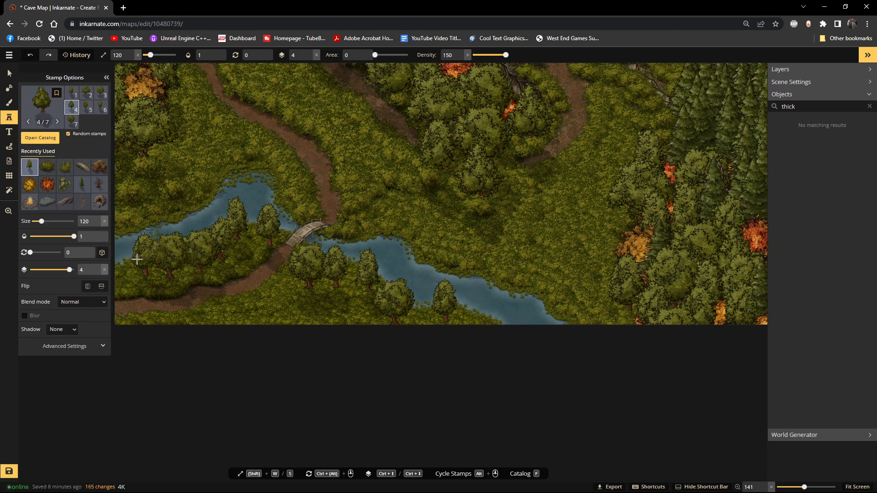
left_click(122, 272)
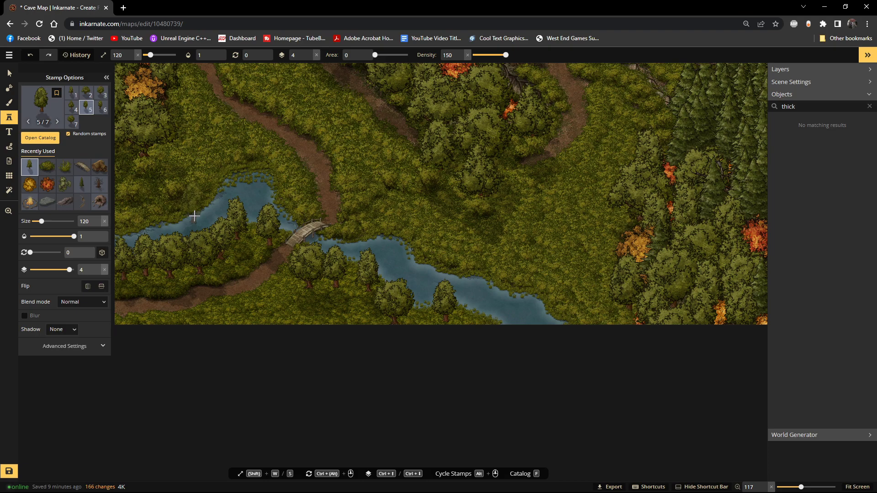
Step: Choose the orange autumn tree stamp set from the Fantasy Regional Trees (HD) catalog
scroll(229, 154, "down", 1)
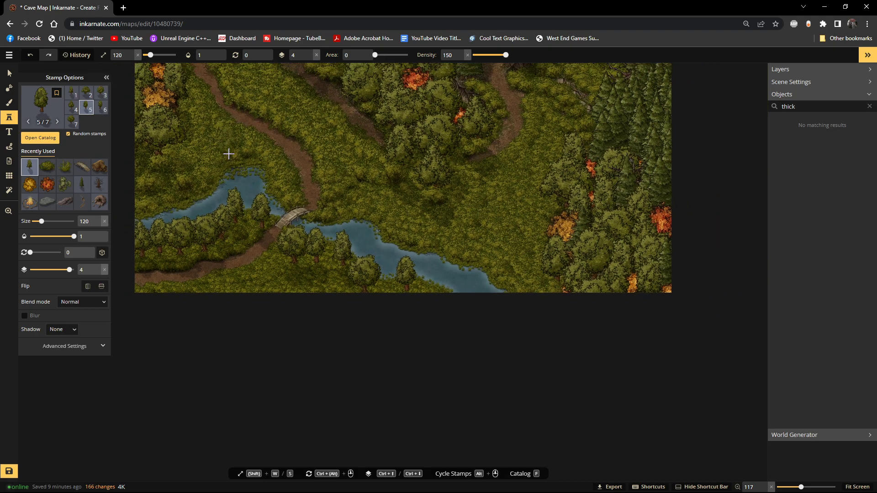
scroll(228, 154, "down", 1)
scroll(227, 150, "down", 4)
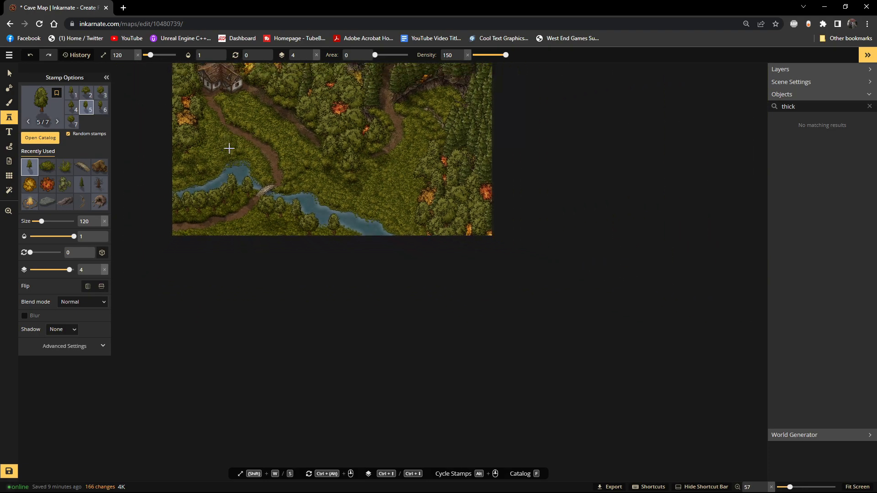
scroll(368, 228, "up", 2)
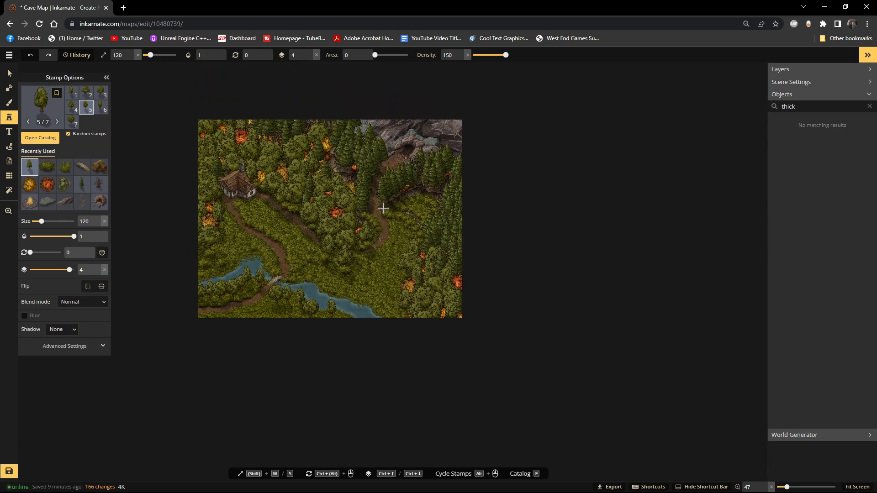
scroll(373, 227, "up", 1)
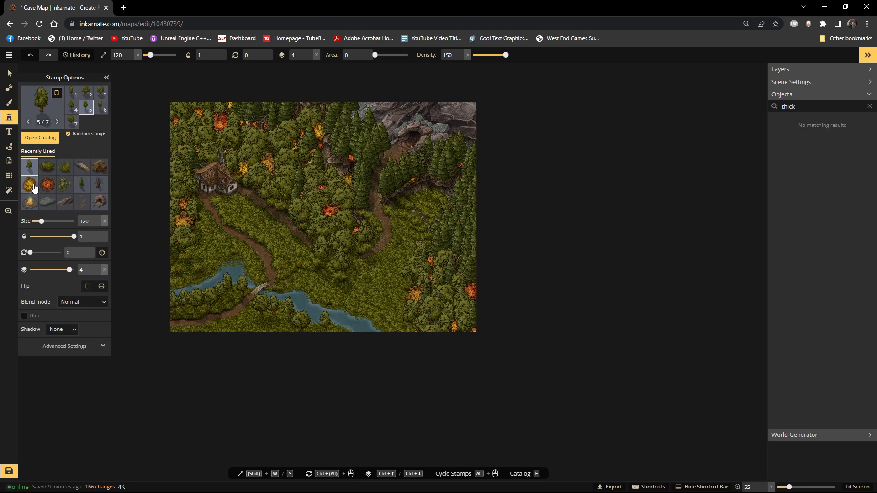
left_click(40, 142)
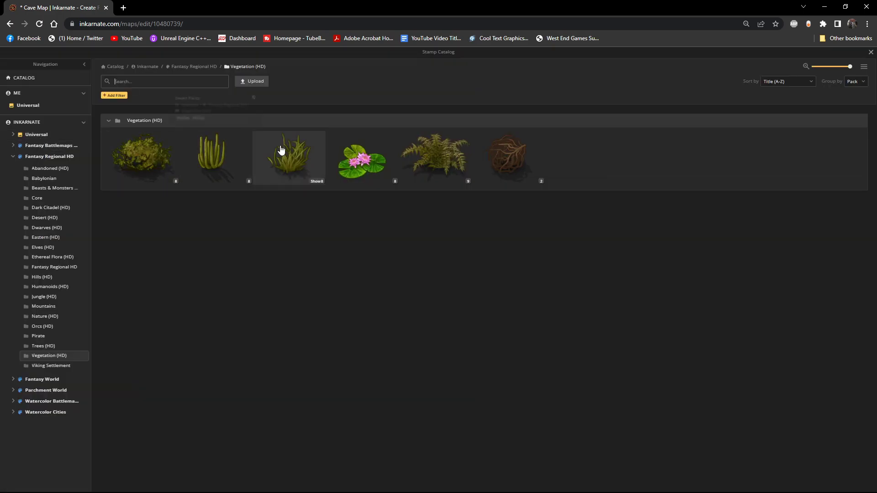
left_click(45, 346)
left_click(153, 152)
scroll(366, 287, "up", 1)
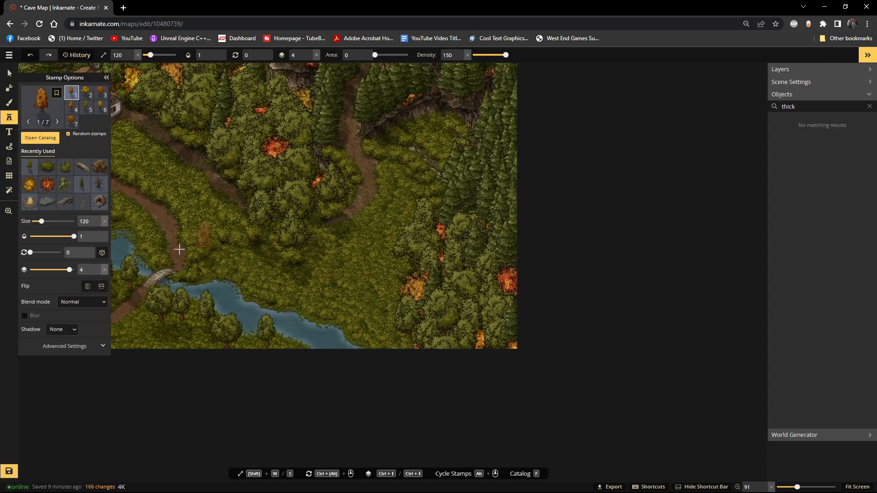
Step: Try an autumn tree north of the eastern forest, undo it, and place one at that forest's southwest edge instead
left_click(411, 221)
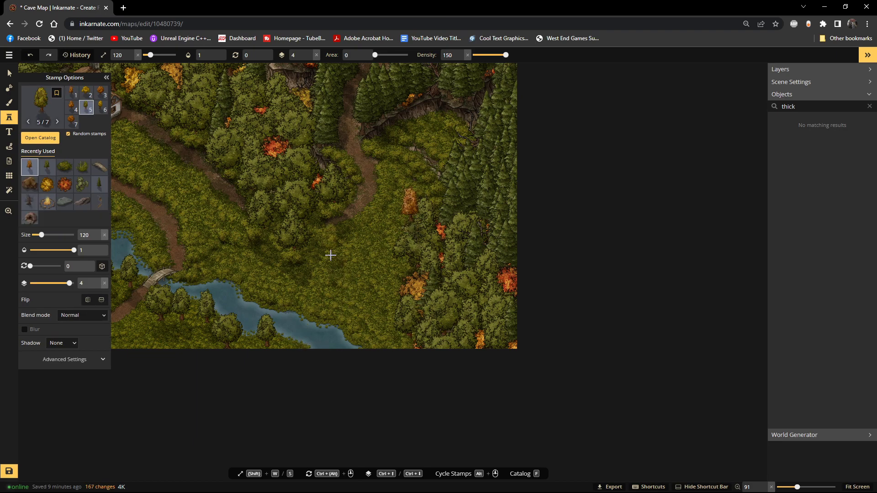
key("ctrl+z")
scroll(277, 243, "down", 1)
left_click_drag(295, 241, 413, 202)
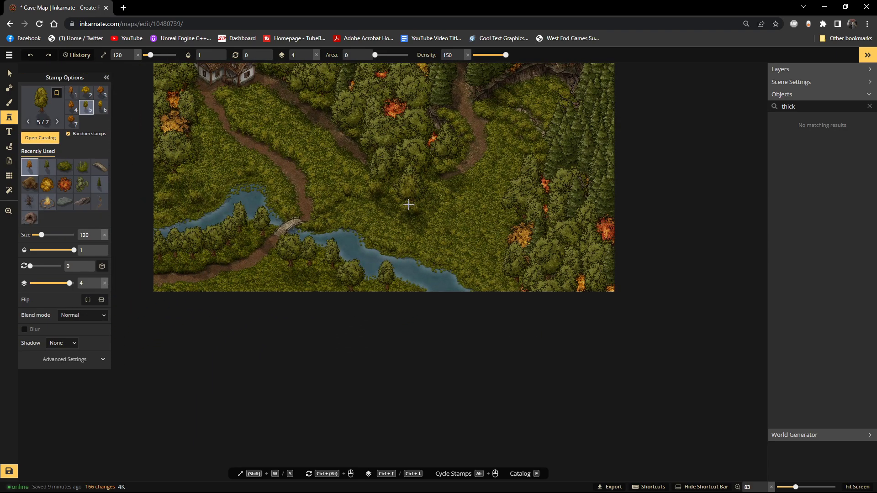
scroll(323, 278, "up", 3)
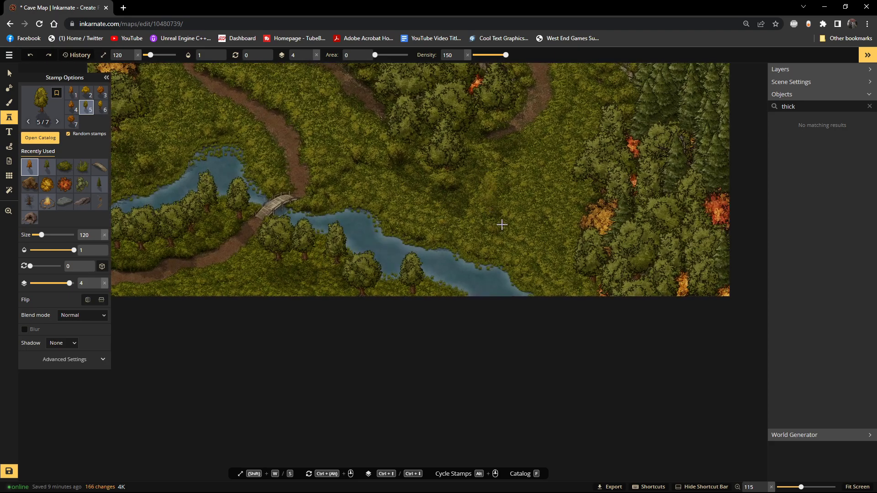
left_click(588, 295)
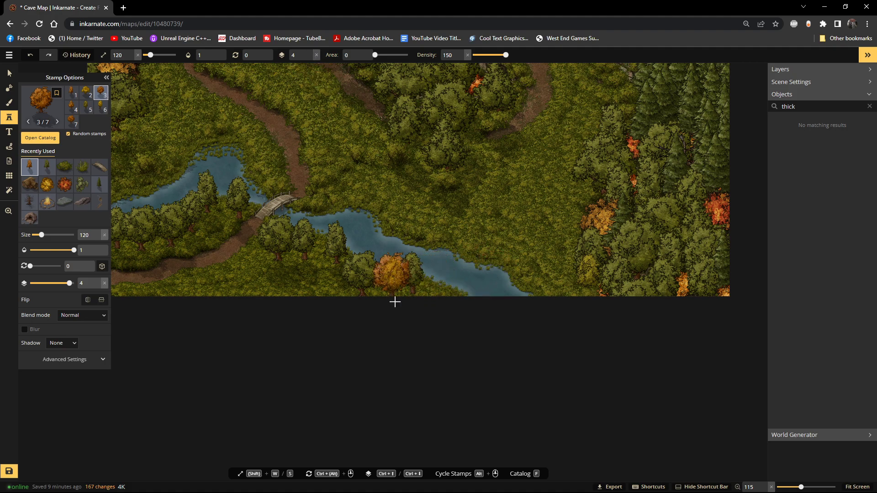
Step: Mix orange and yellow autumn trees among the green riverbank trees, two on each side of the bridge
left_click(390, 299)
left_click(324, 262)
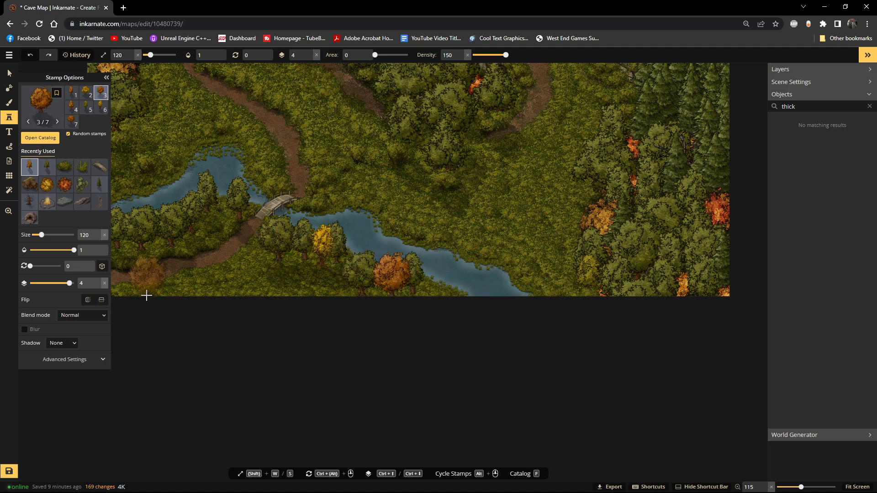
left_click(223, 217)
scroll(220, 213, "down", 2)
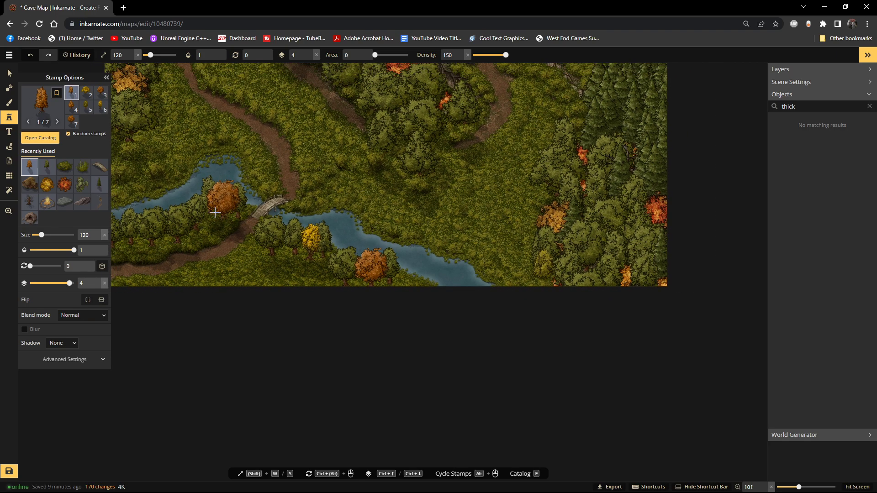
left_click(143, 248)
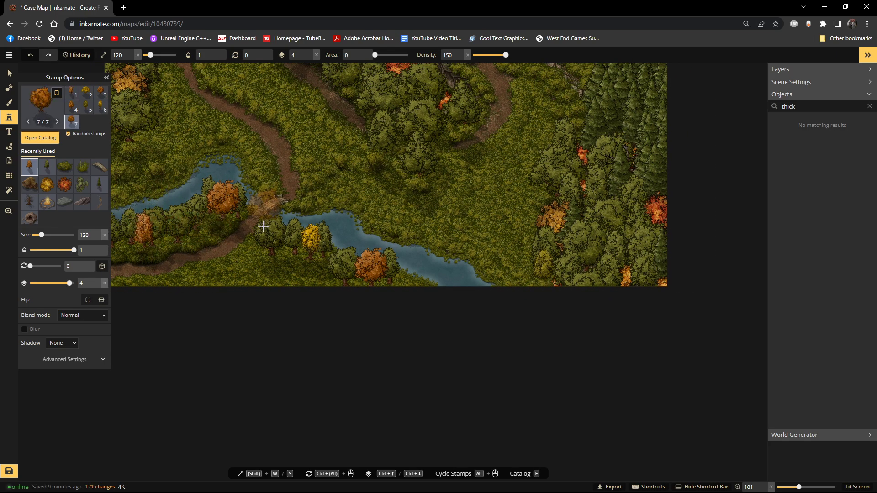
Step: Remove the extra orange tree from the middle of the tree row west of the bridge
left_click(364, 299)
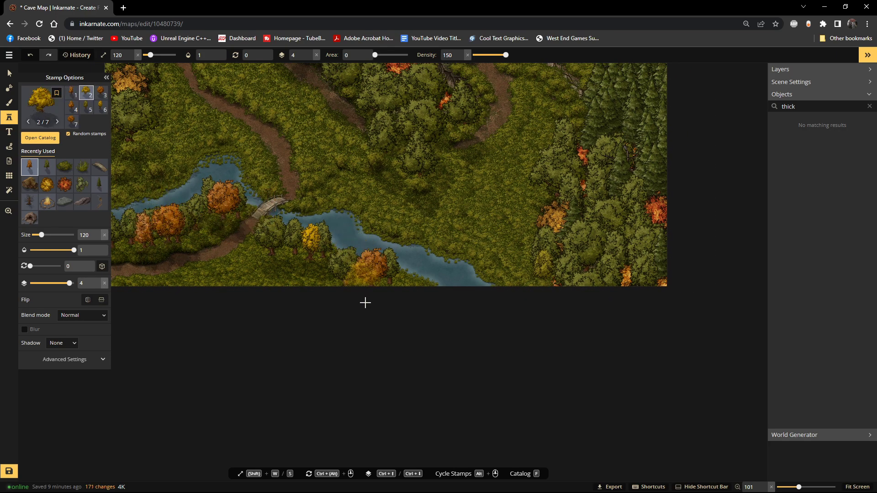
left_click(9, 74)
left_click(166, 217)
left_click_drag(166, 217, 298, 240)
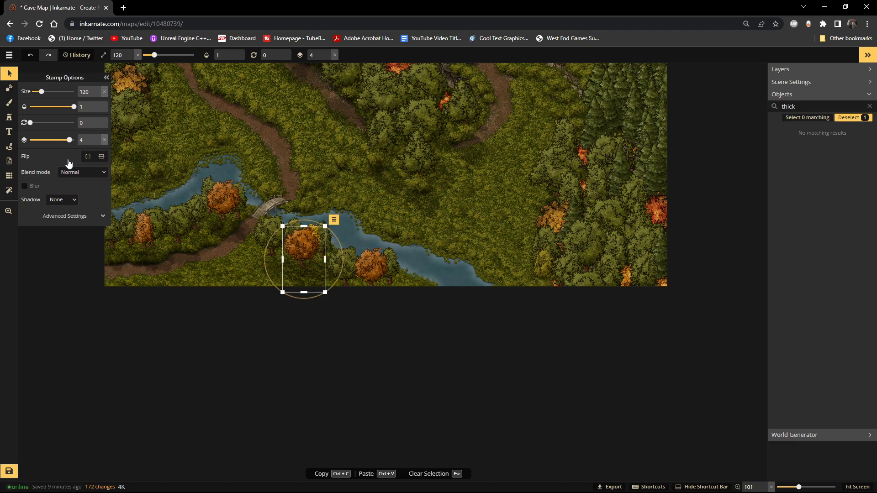
key("Delete")
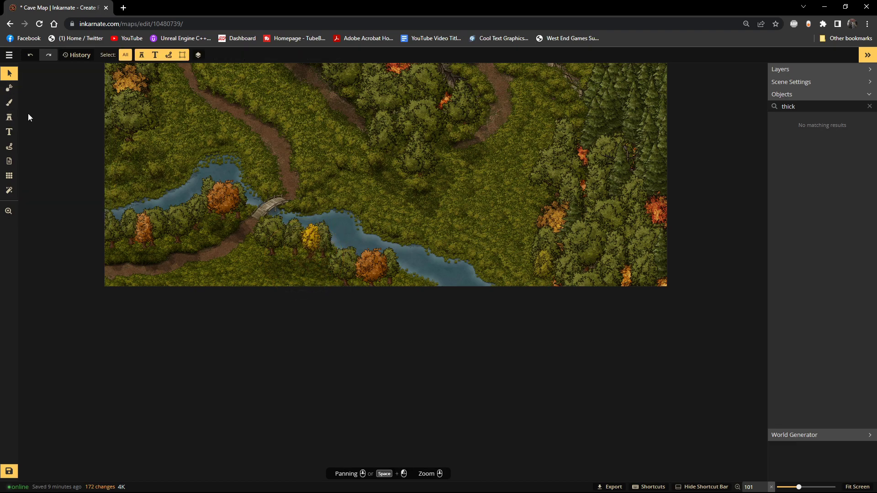
Step: Add a small yellowish autumn tree to the tree row west of the bridge and a yellow one to the row east of it
left_click(9, 118)
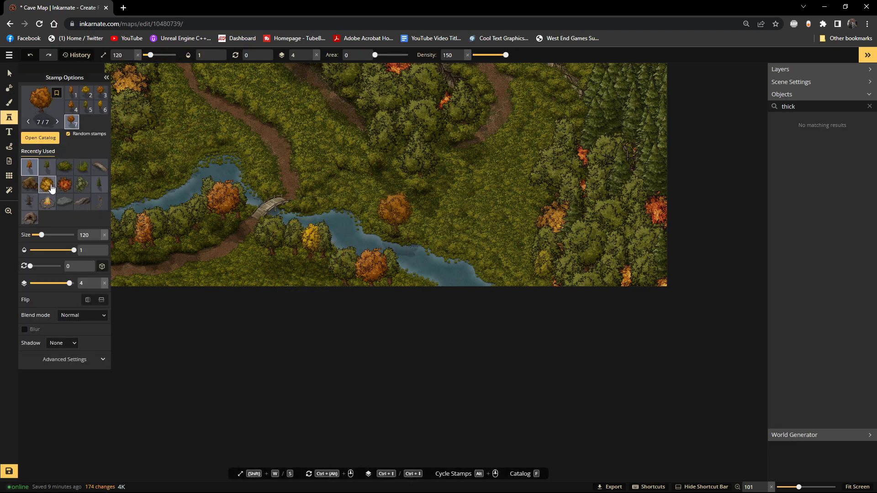
left_click(196, 231)
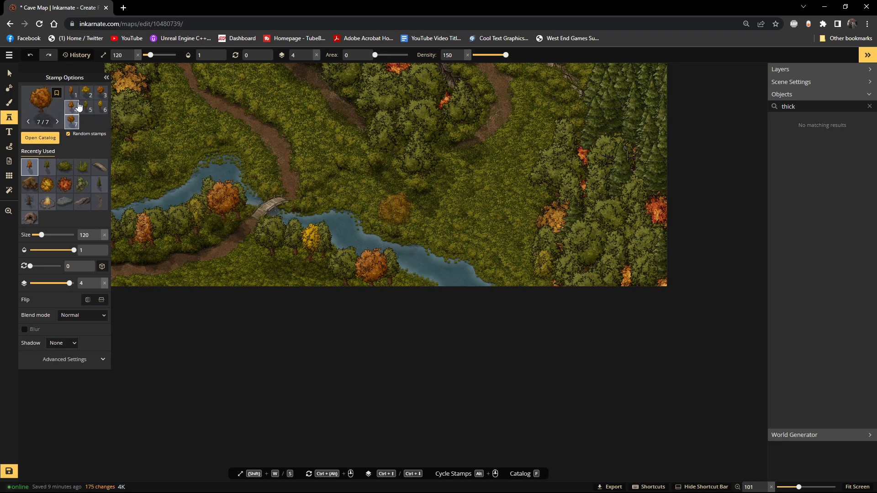
left_click(101, 108)
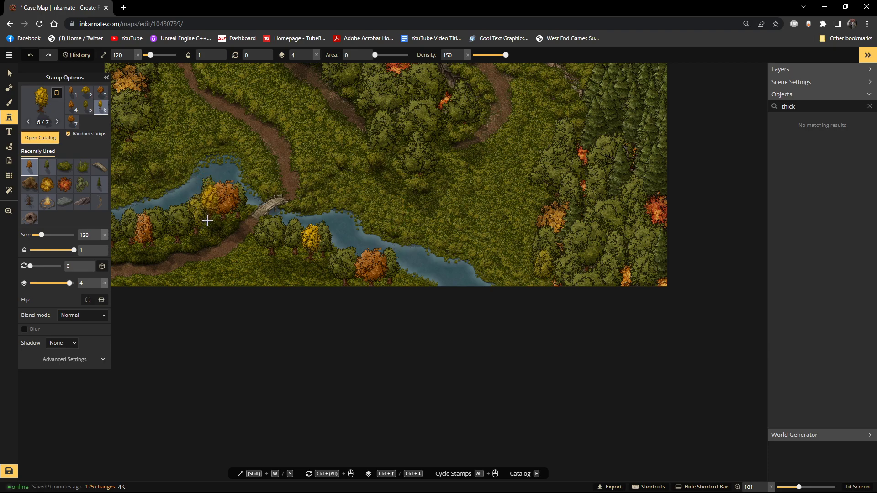
left_click(328, 270)
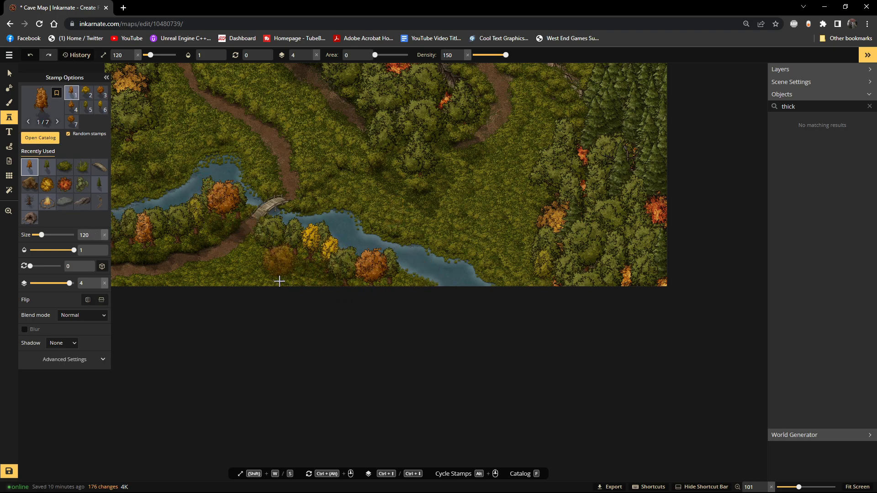
Step: Place three orange autumn trees and one yellow one south of the path, reaching down to the map's southern edge
left_click(280, 282)
left_click(248, 282)
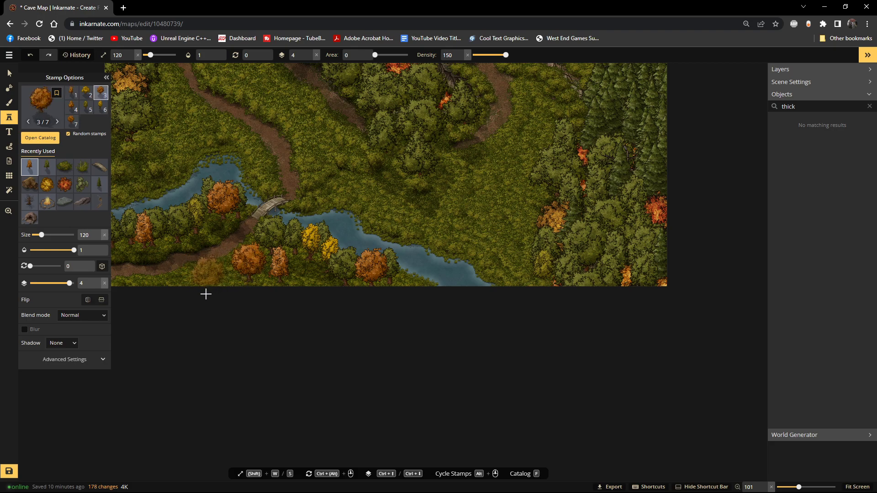
left_click(200, 306)
left_click(311, 302)
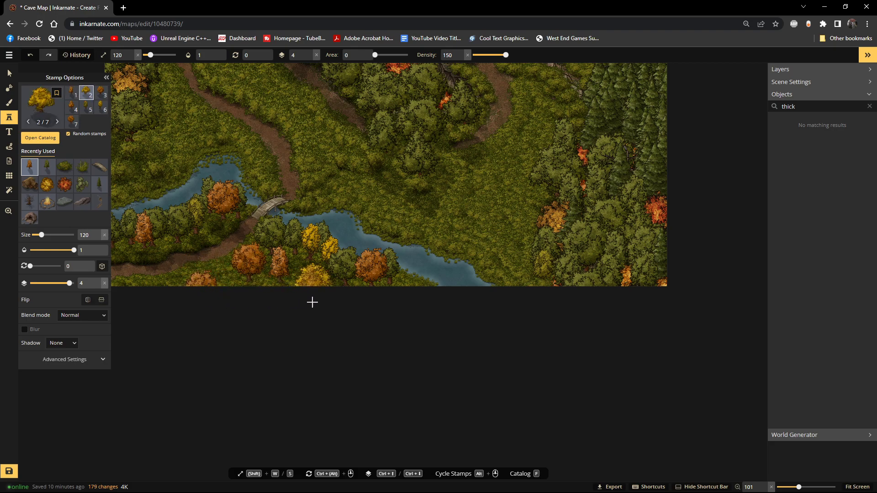
Step: Place three bush stamps at size 62 beneath the riverbank trees north of the path, west of the bridge
scroll(341, 226, "down", 5)
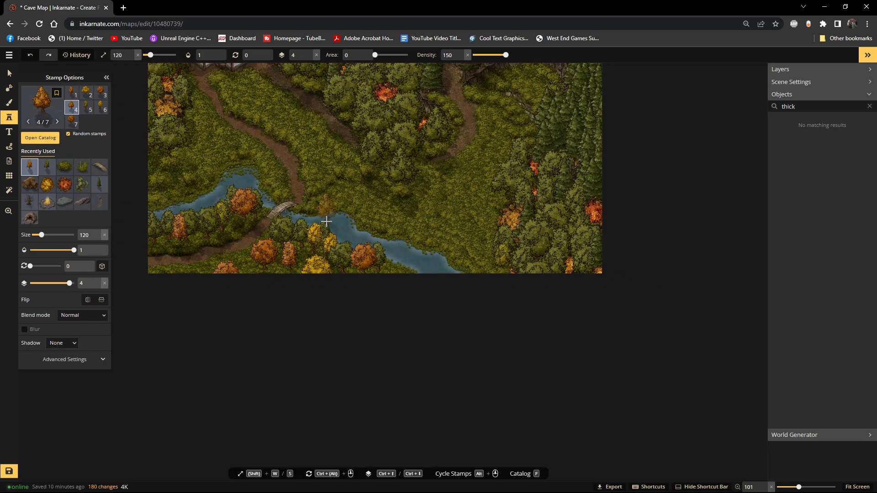
scroll(441, 167, "up", 2)
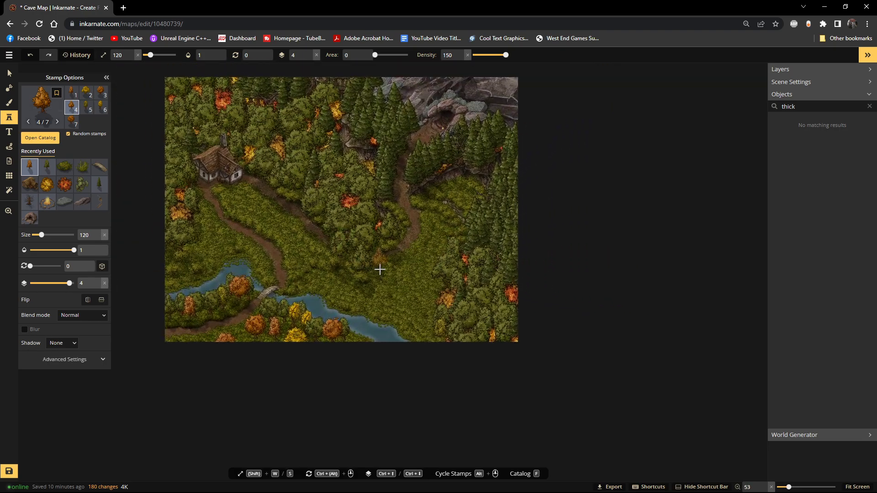
left_click(64, 167)
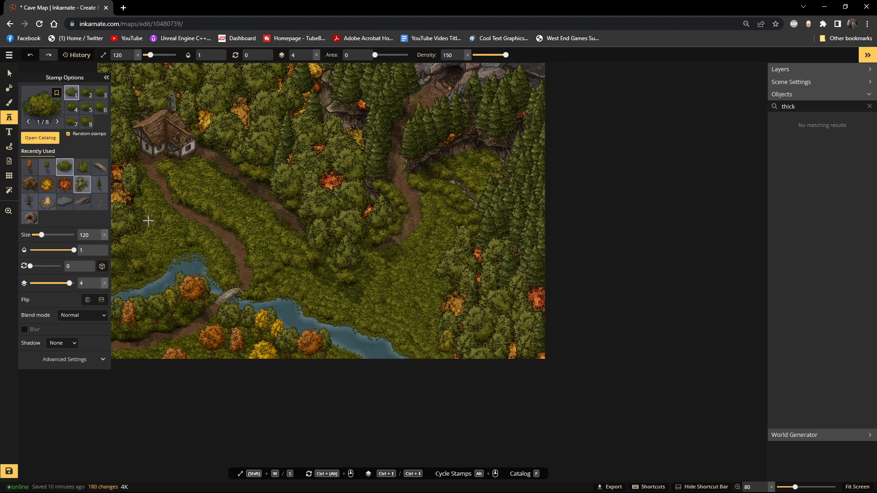
scroll(202, 264, "up", 3)
scroll(247, 314, "up", 2)
left_click_drag(253, 314, 548, 89)
scroll(498, 119, "down", 3)
scroll(495, 130, "up", 3)
scroll(494, 131, "up", 15)
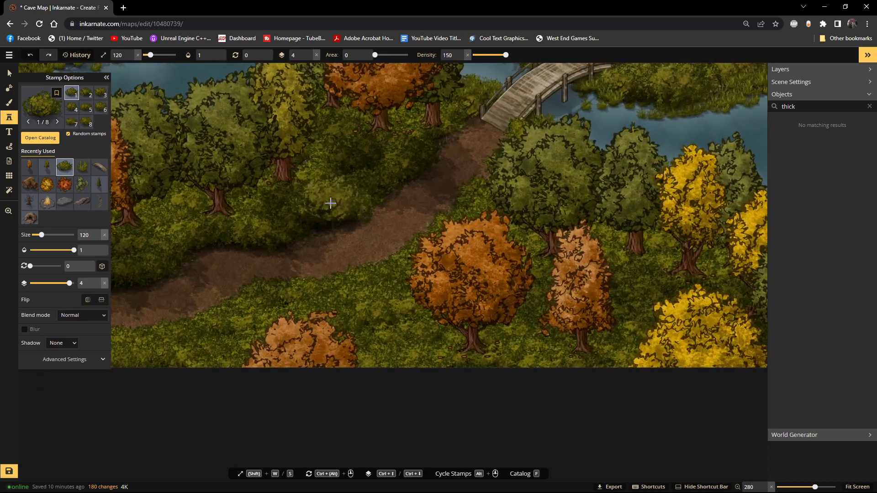
key("s")
key("s")
key("s")
key("s")
key("s")
key("s")
key("s")
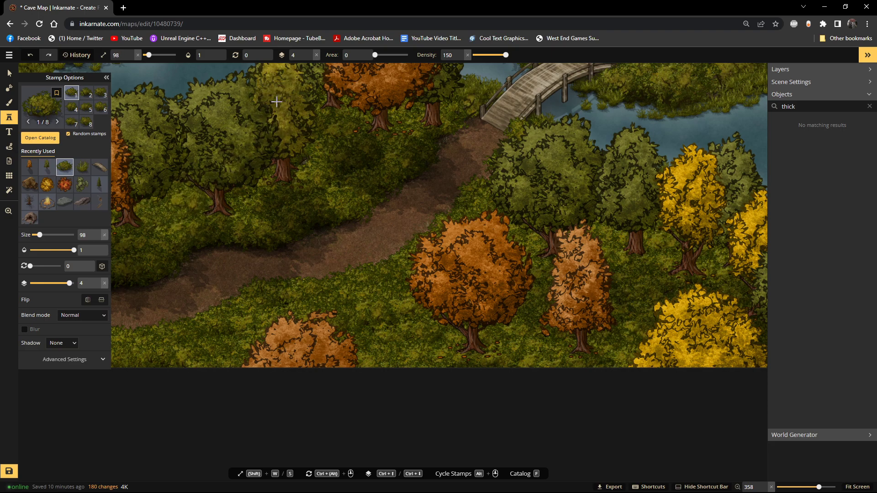
key("s")
left_click(227, 216)
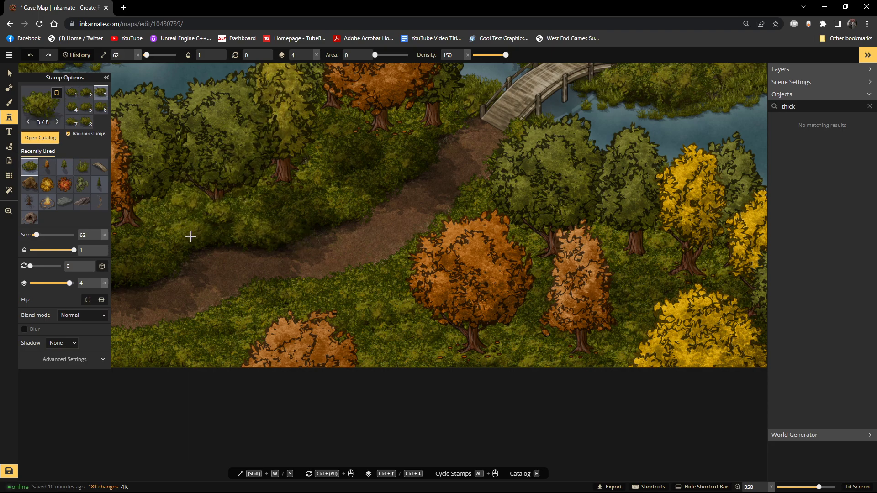
left_click(224, 239)
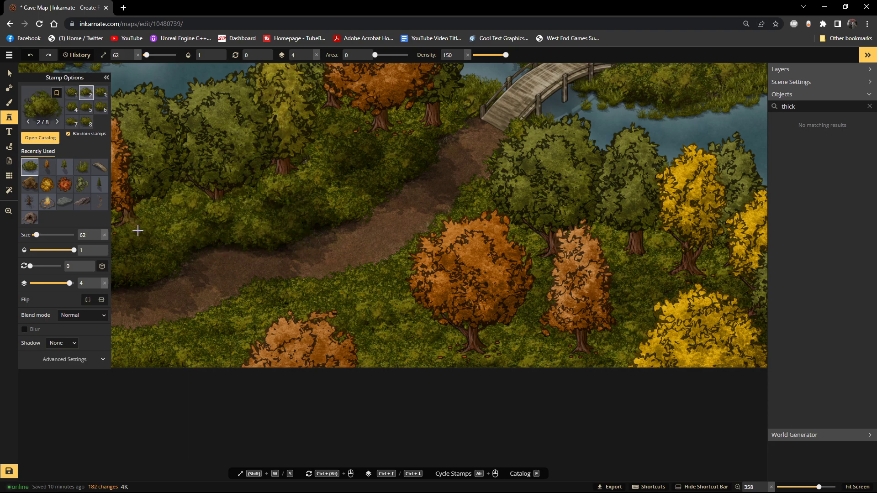
left_click(177, 251)
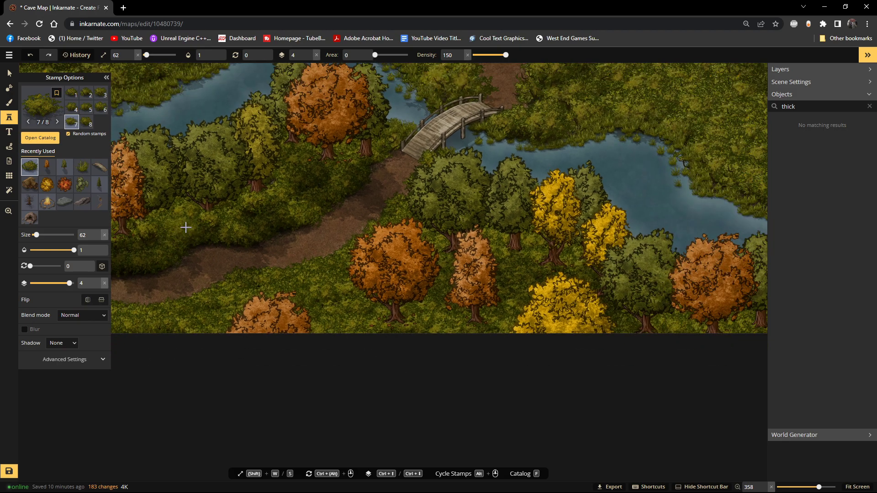
Step: Add small bushes around the base of the narrow orange tree and beneath the trees just west of the bridge
scroll(173, 228, "down", 3)
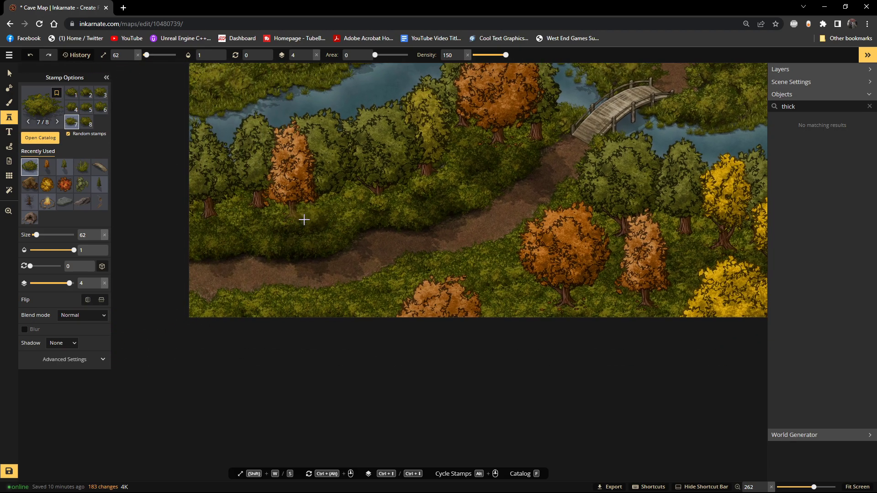
left_click(276, 220)
left_click(252, 224)
left_click(284, 245)
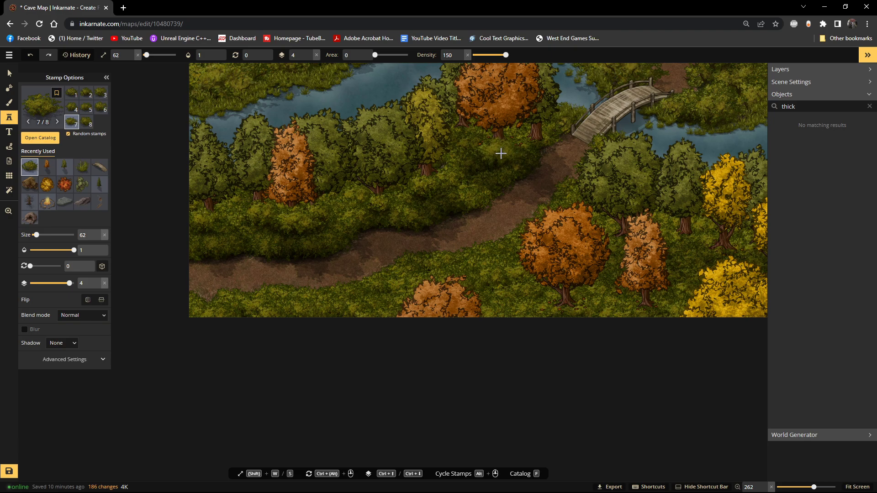
left_click(530, 158)
left_click(453, 173)
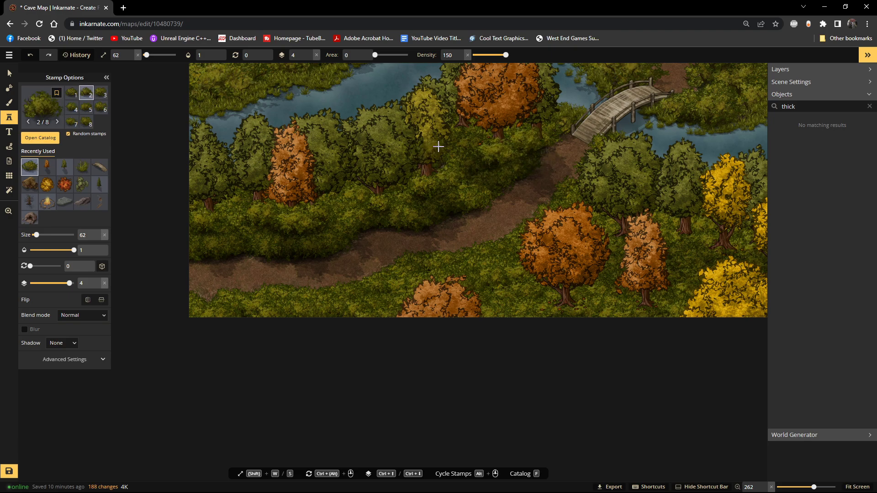
Step: Scatter small bushes around the bases of the orange and yellow trees south of the path, down to the map's southern edge
left_click(496, 221)
scroll(505, 223, "down", 2)
left_click(551, 291)
left_click(702, 278)
left_click(681, 250)
left_click(646, 239)
left_click(599, 257)
left_click(602, 236)
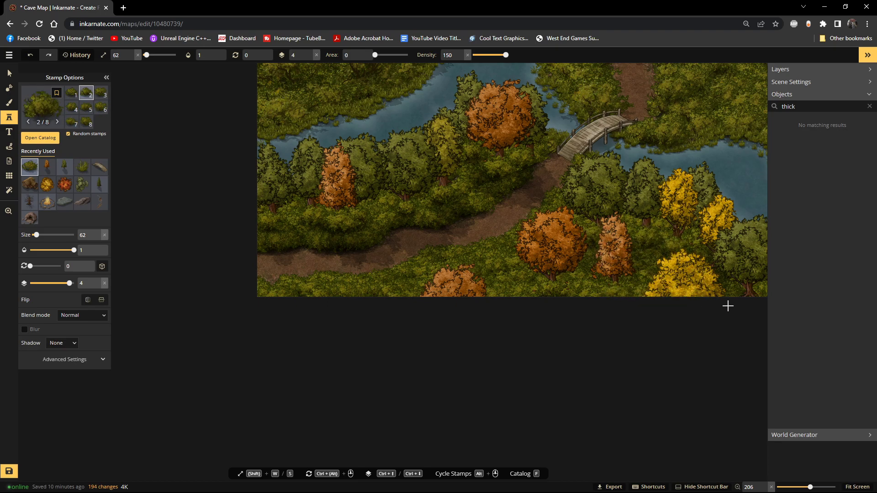
left_click(750, 309)
left_click(489, 307)
Step: Review the riverbanks, the meadow and forests, and the overall map composition
scroll(630, 207, "down", 1)
scroll(631, 208, "down", 1)
left_click_drag(638, 183, 457, 206)
scroll(458, 206, "up", 1)
scroll(595, 140, "down", 2)
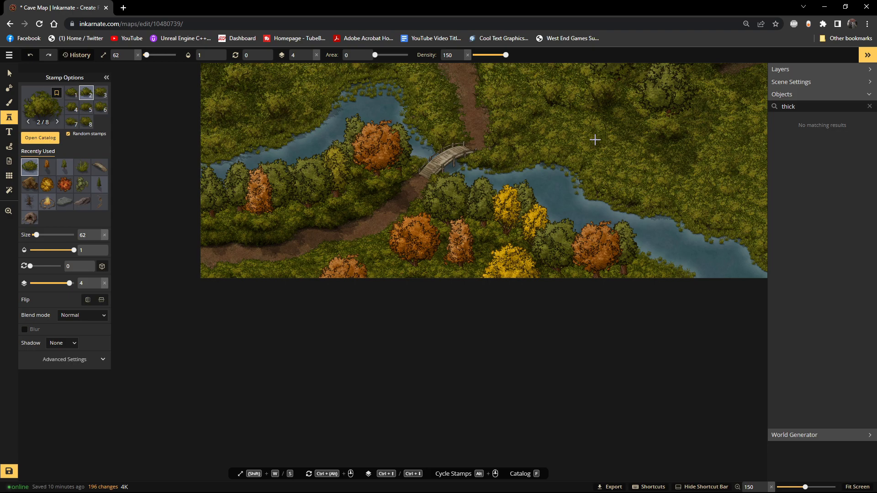
scroll(564, 177, "down", 1)
scroll(485, 293, "up", 3)
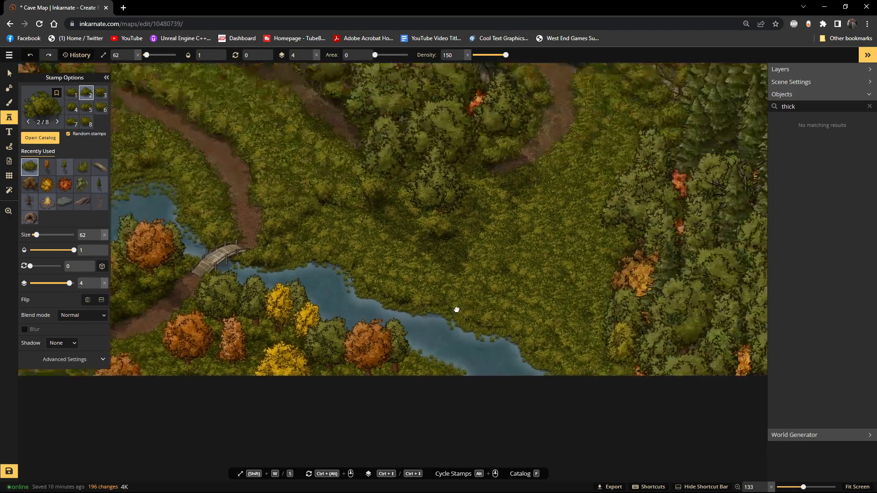
scroll(494, 320, "down", 2)
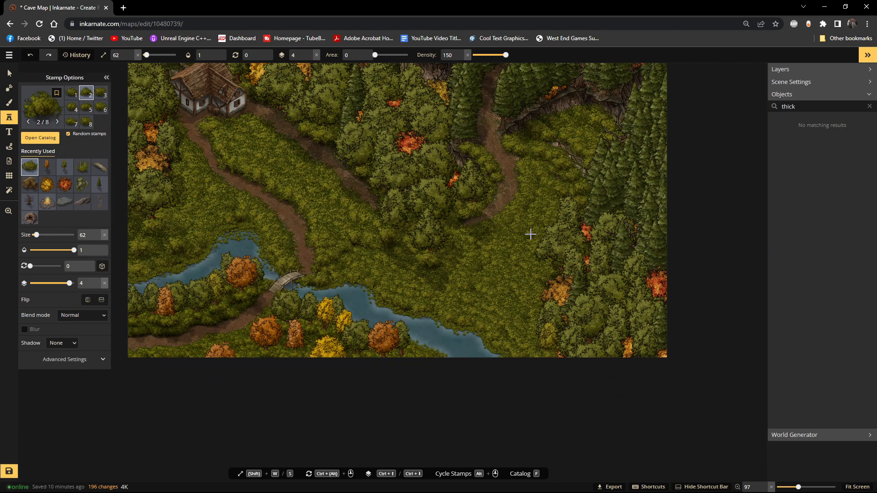
scroll(530, 234, "down", 2)
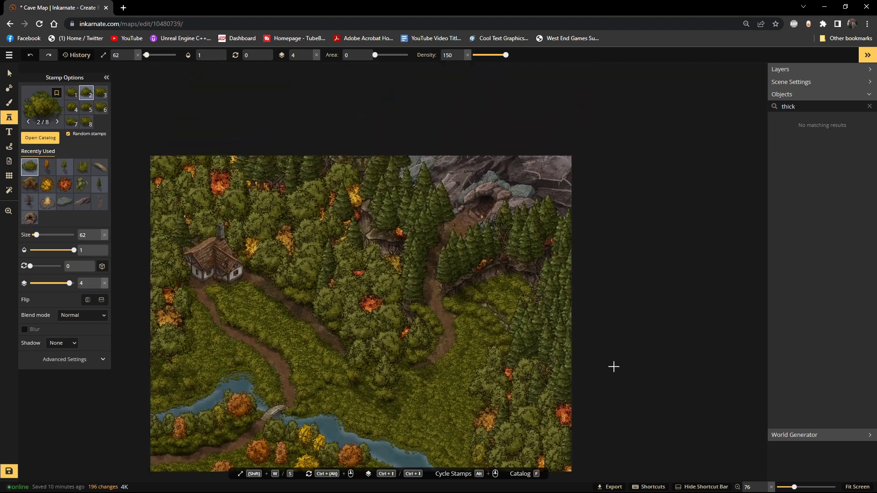
scroll(613, 366, "down", 1)
scroll(628, 354, "up", 1)
left_click_drag(627, 354, 652, 309)
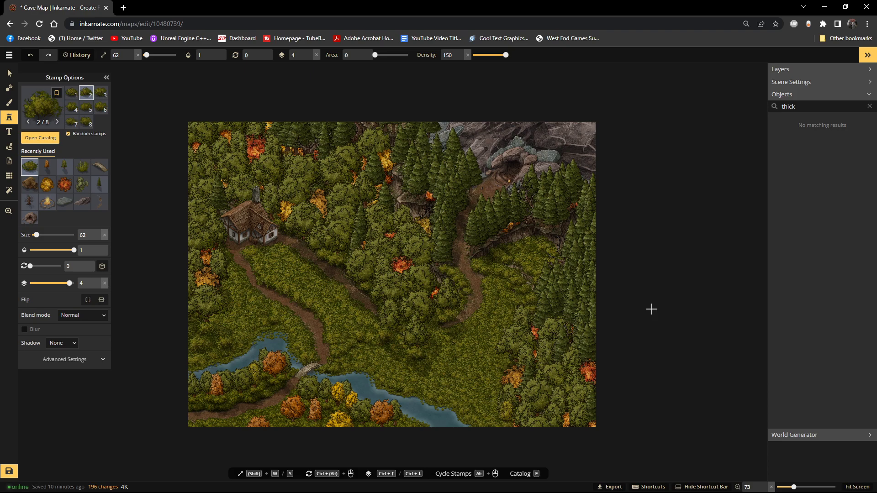
Step: Save the Cave Map and fit the whole map to the screen
left_click(6, 473)
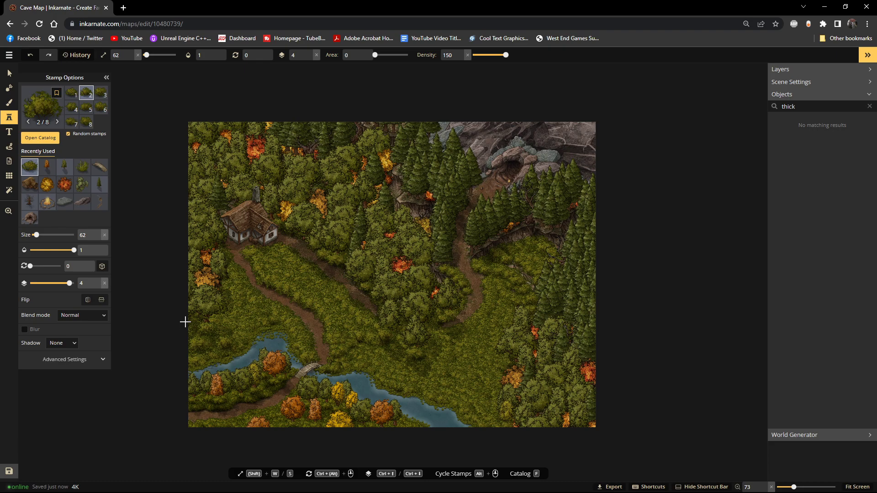
left_click(857, 487)
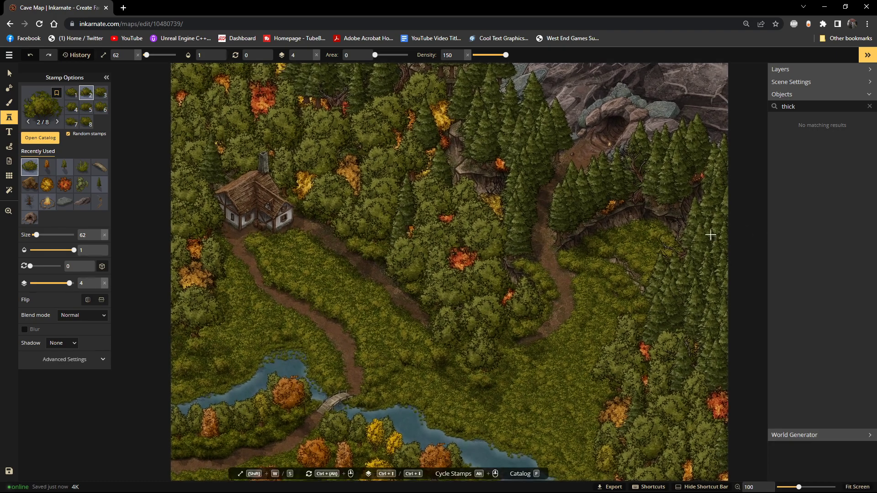